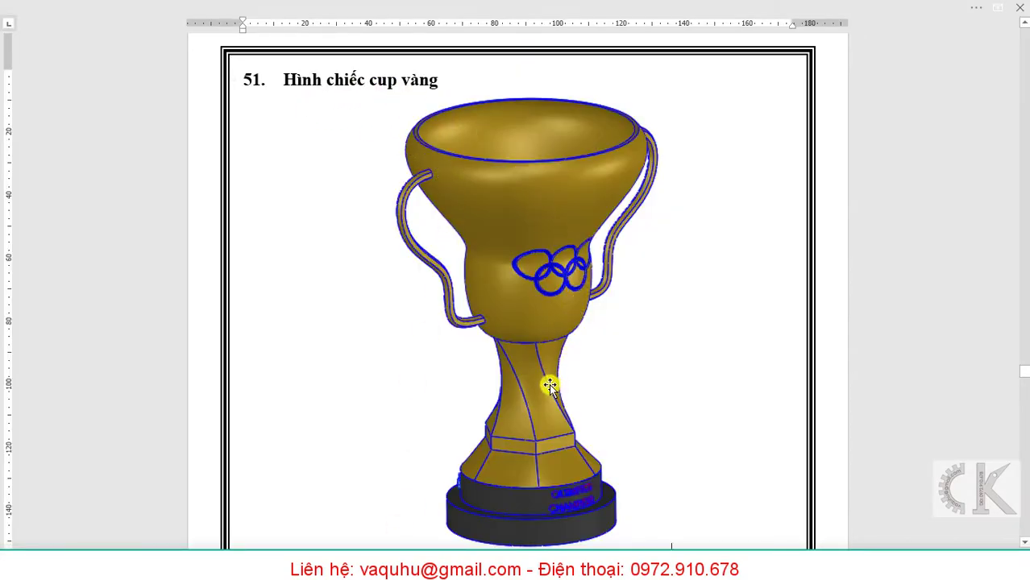
Scroll the Word document to the dimensioned twisted-stem close-up and copy that picture.
scroll(548, 383, "down", 2)
scroll(545, 380, "down", 2)
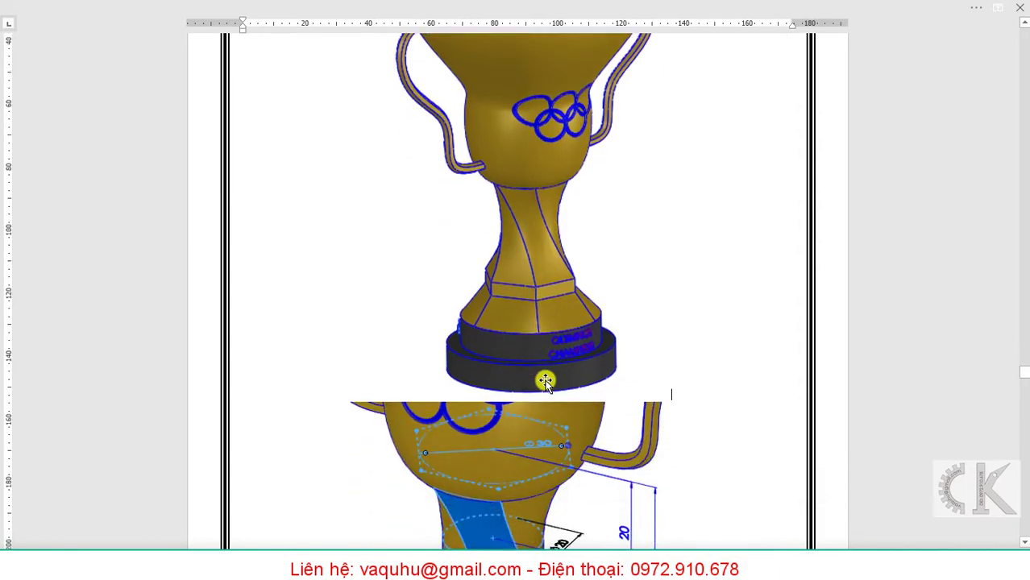
scroll(546, 377, "down", 2)
scroll(544, 368, "down", 2)
scroll(532, 358, "down", 1)
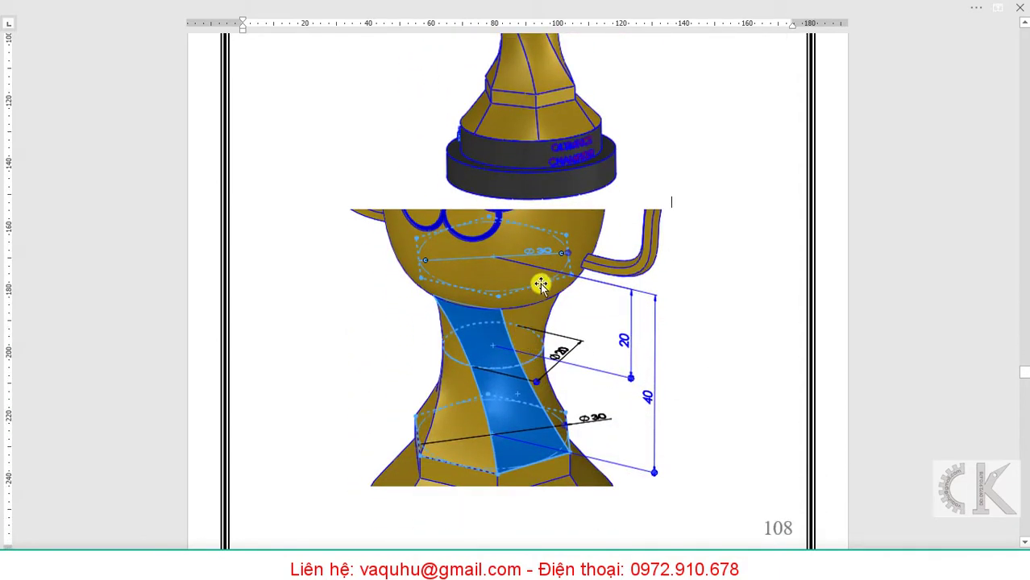
scroll(548, 302, "down", 1)
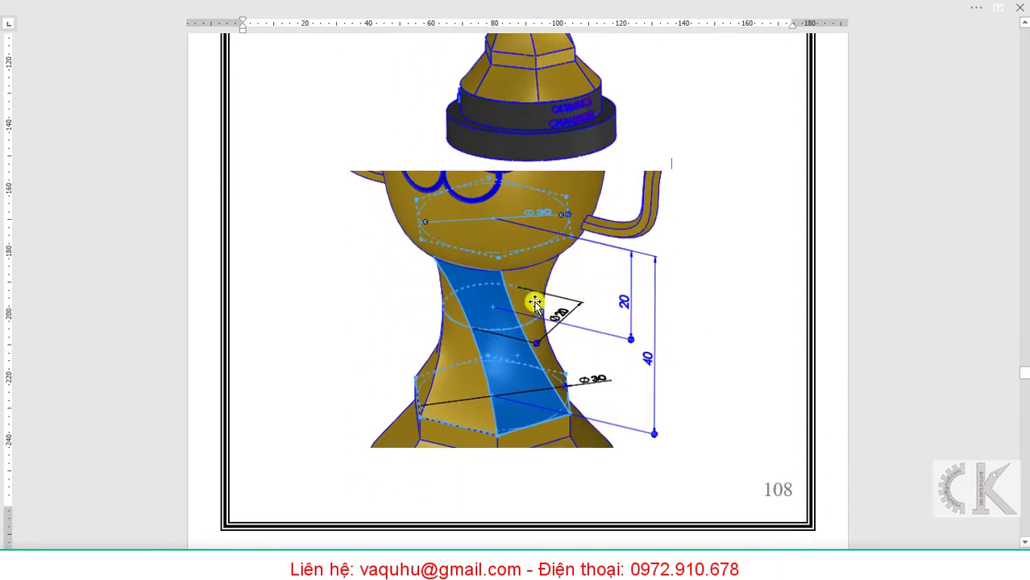
left_click(534, 303)
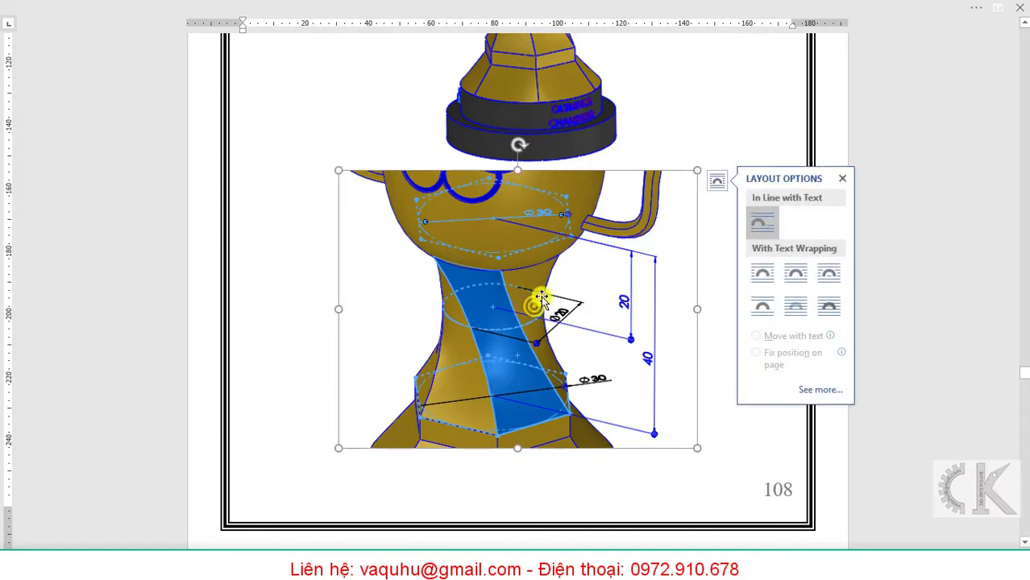
right_click(536, 311)
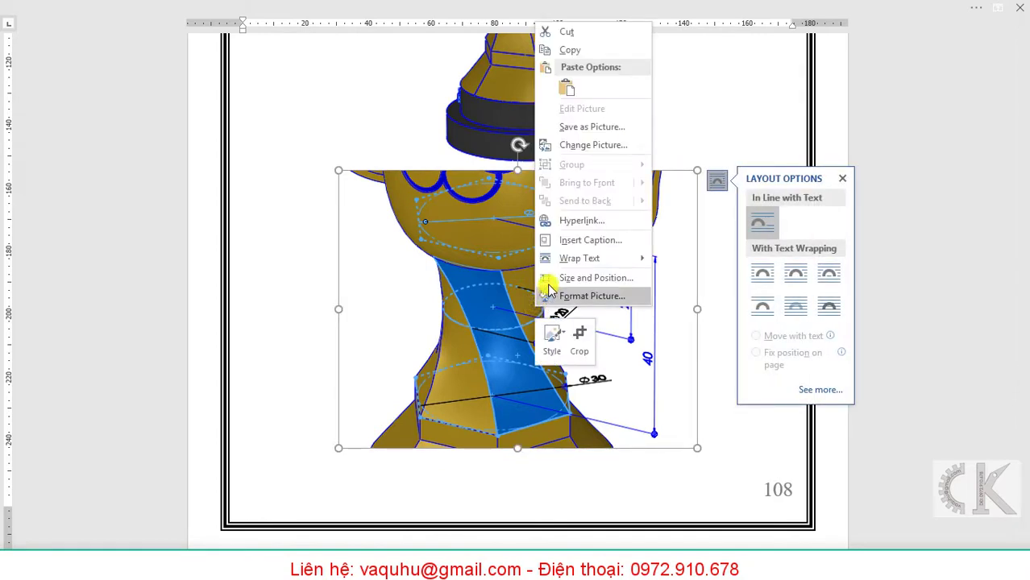
left_click(568, 50)
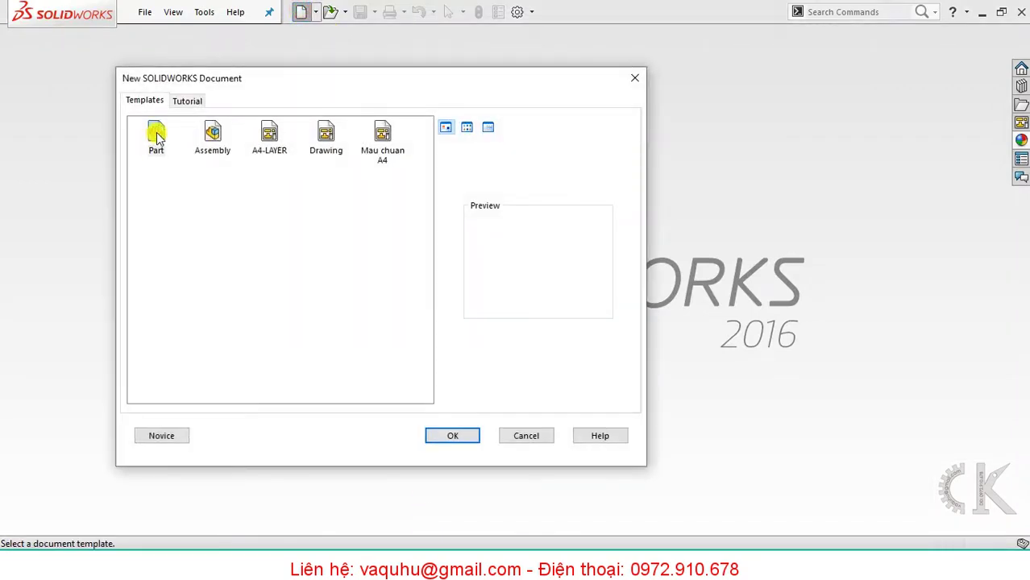
Create a new part document and position the pasted stem reference picture.
left_click(156, 135)
left_click(452, 435)
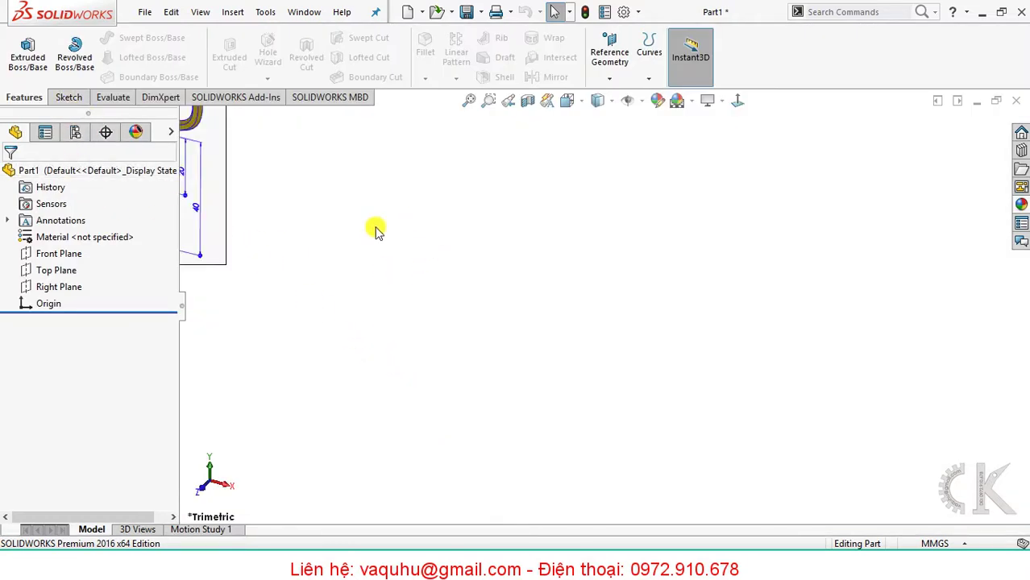
left_click_drag(367, 237, 436, 266)
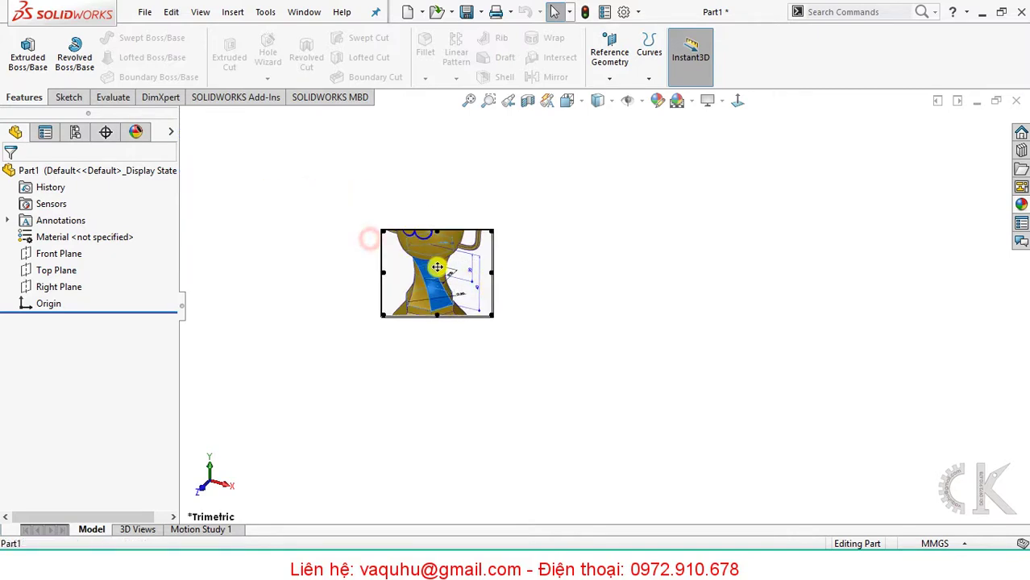
Start a new sketch on the Front Plane.
left_click(72, 97)
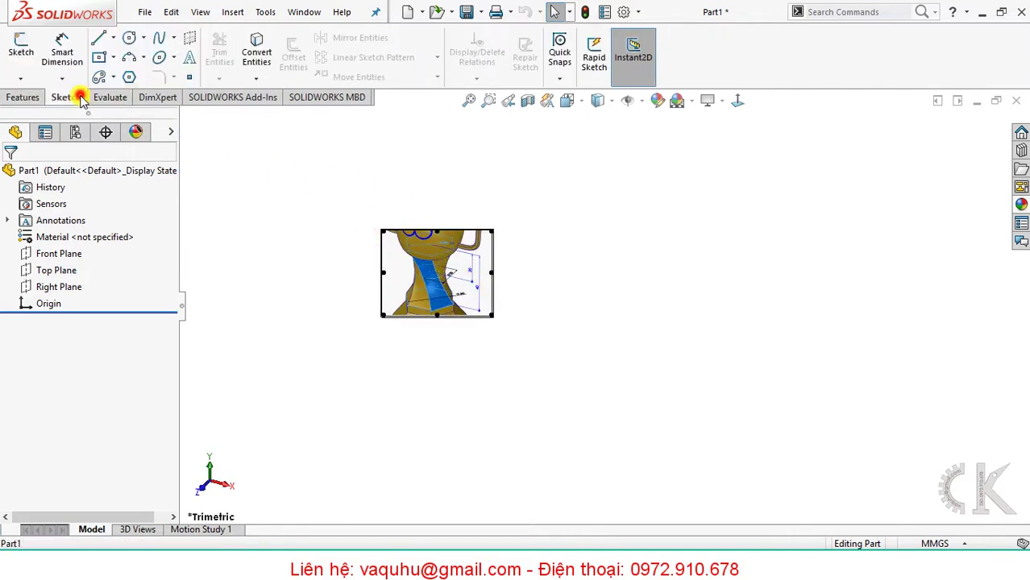
left_click(20, 50)
left_click(186, 119)
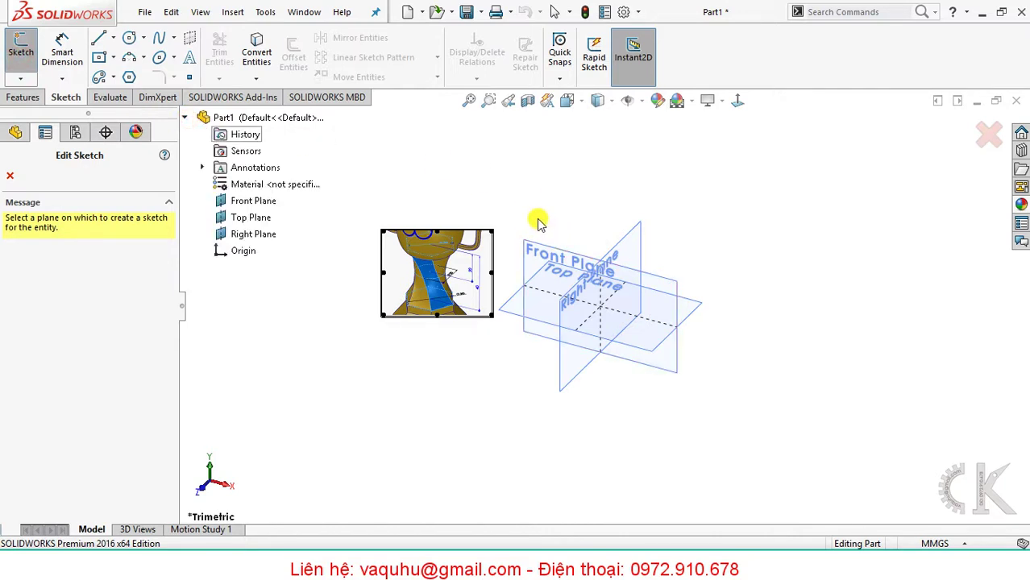
left_click(529, 251)
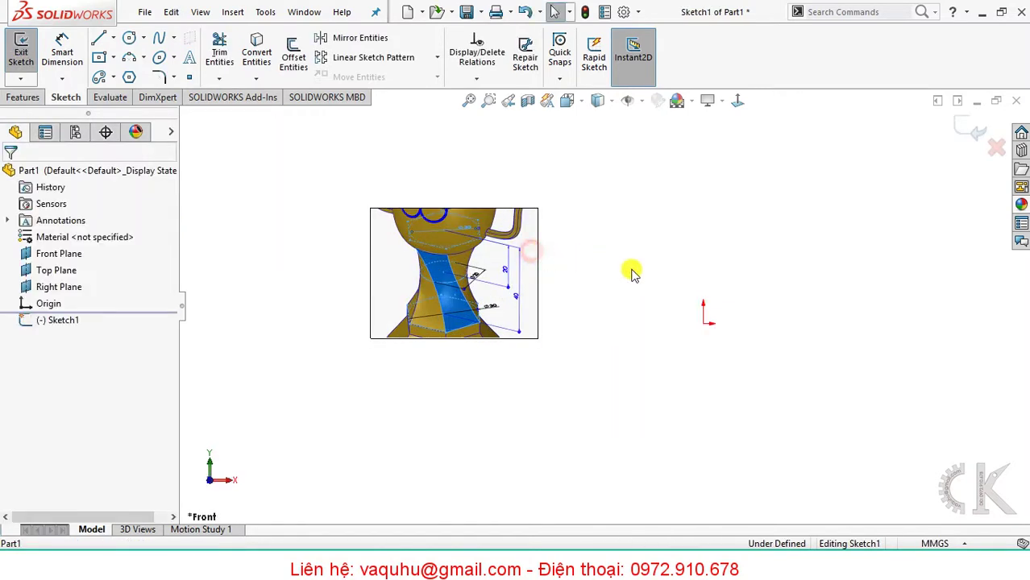
Draw a six-sided polygon centred on the origin, clear of the reference picture.
left_click_drag(466, 299, 584, 329)
scroll(586, 329, "down", 5)
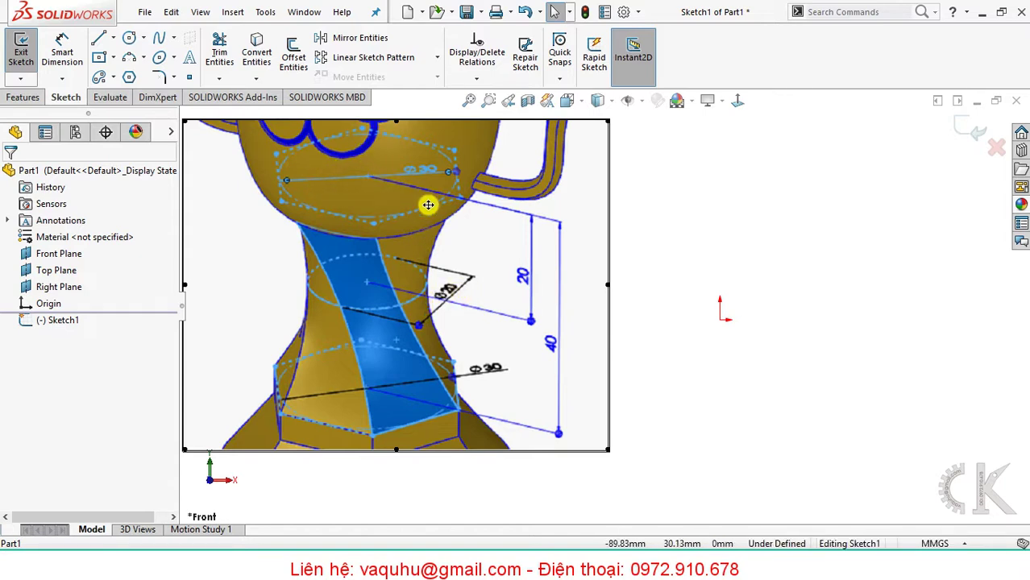
left_click(130, 77)
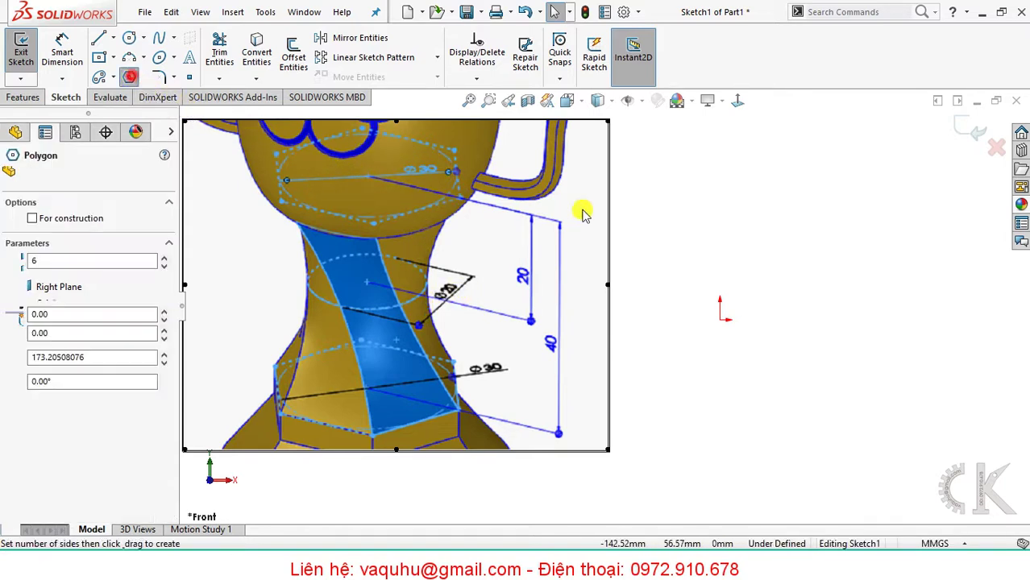
left_click(723, 320)
left_click(794, 320)
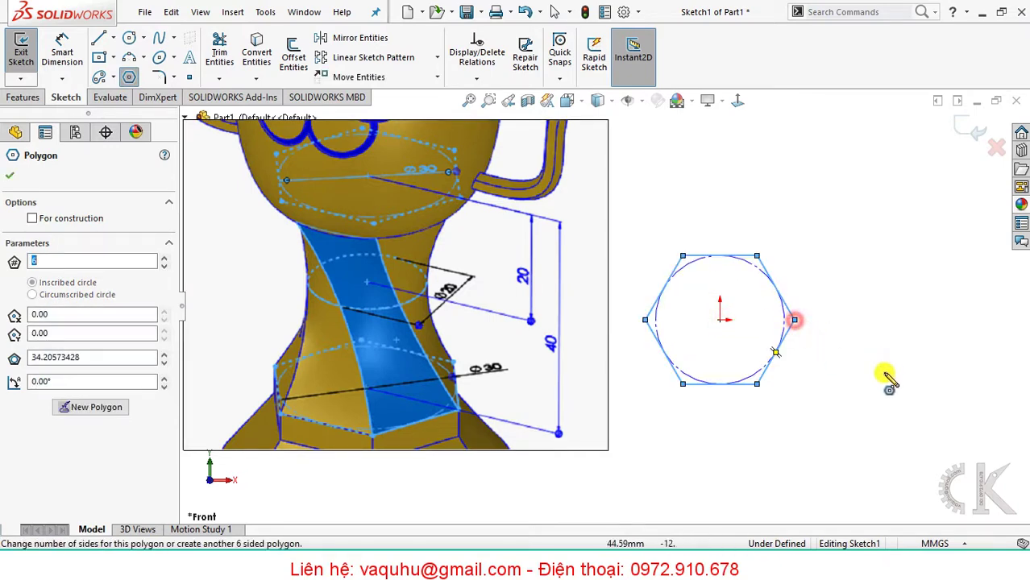
Dimension the hexagon's construction circle to a 30 mm diameter.
right_click_drag(853, 390, 841, 218)
left_click(750, 270)
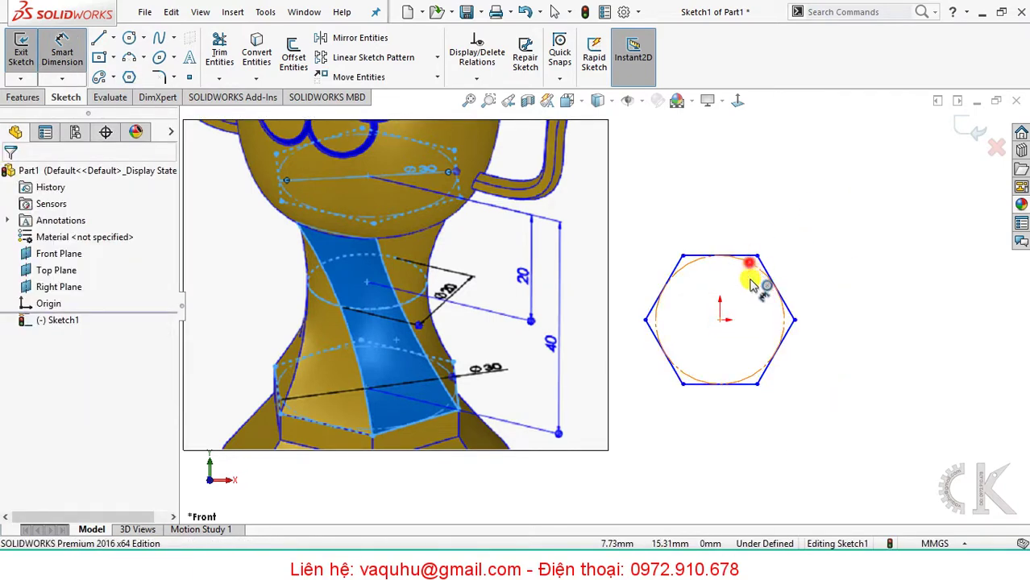
left_click(749, 296)
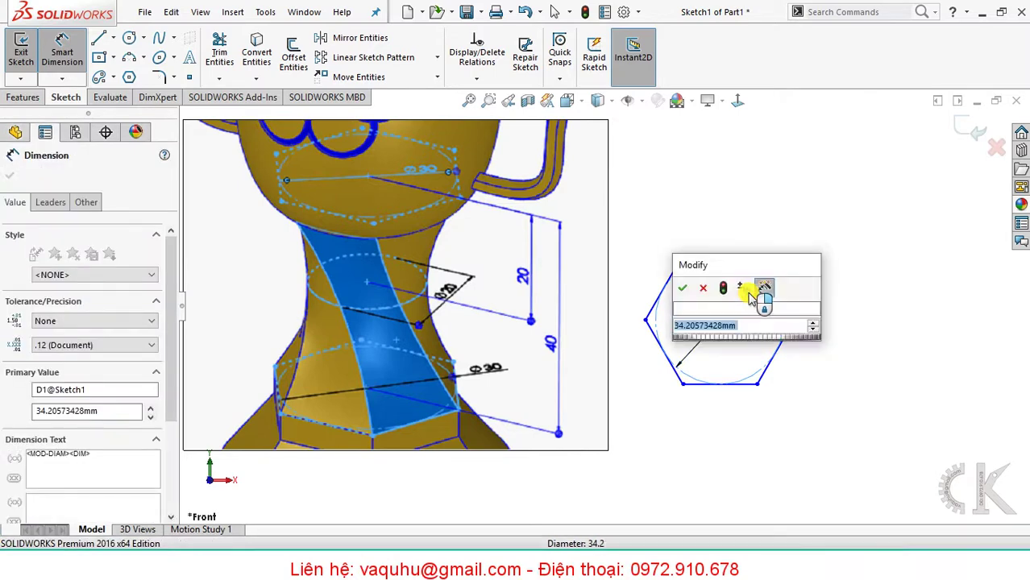
type("30")
key("Return")
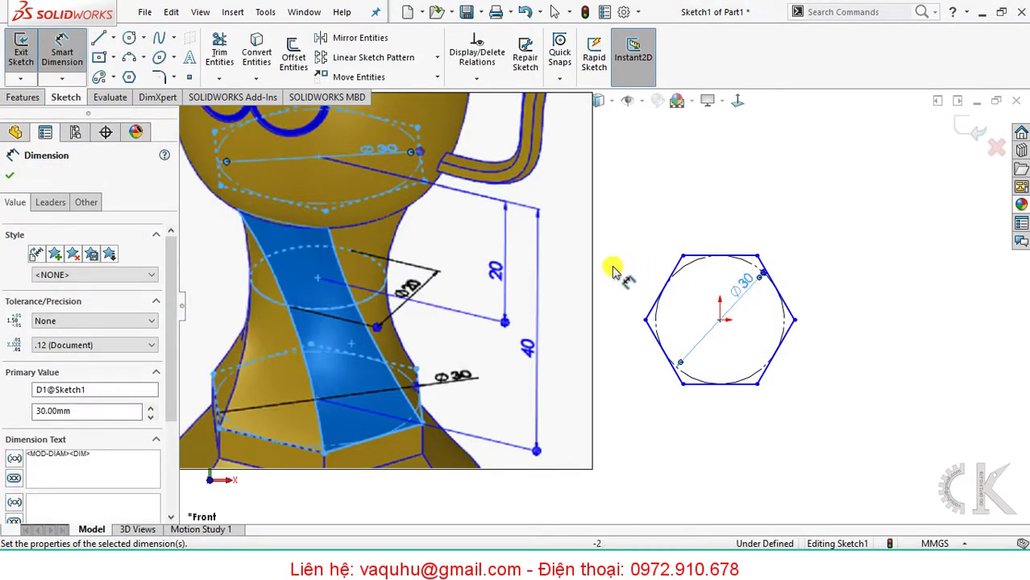
left_click(564, 302)
scroll(584, 298, "up", 3)
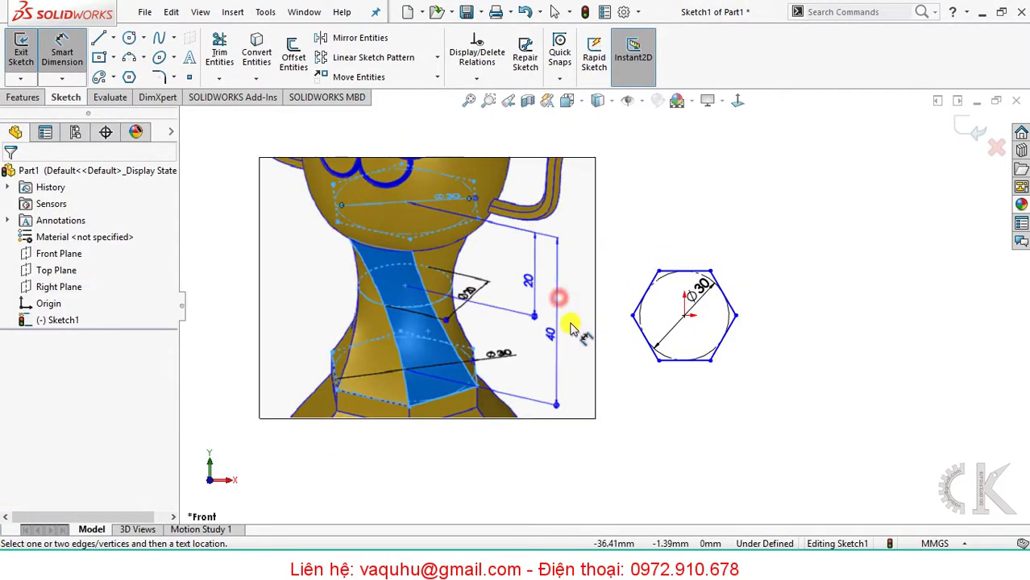
key("Escape")
Shrink the reference picture from its corner and exit the hexagon sketch.
left_click(572, 189)
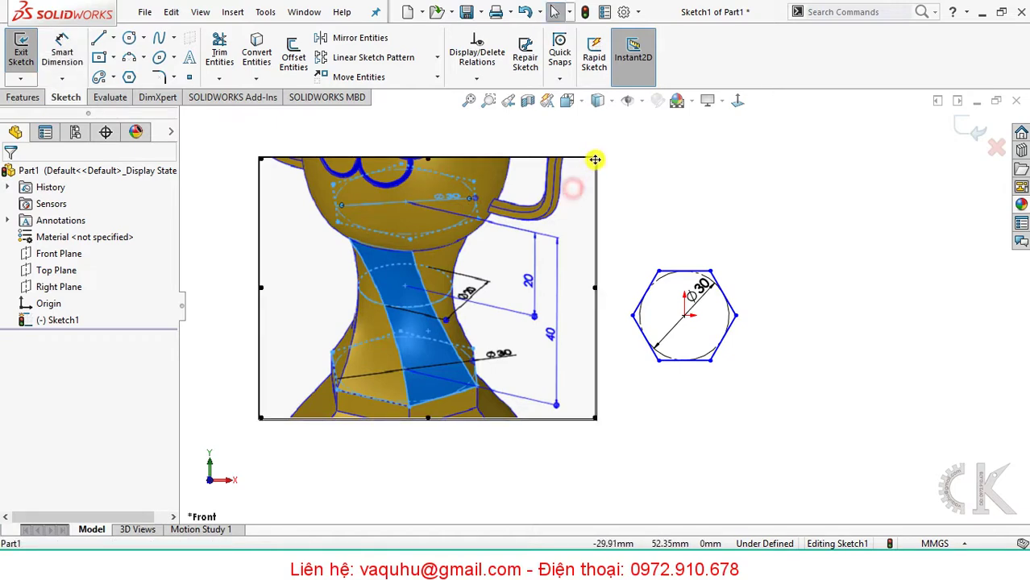
left_click_drag(562, 189, 556, 290)
scroll(654, 300, "down", 3)
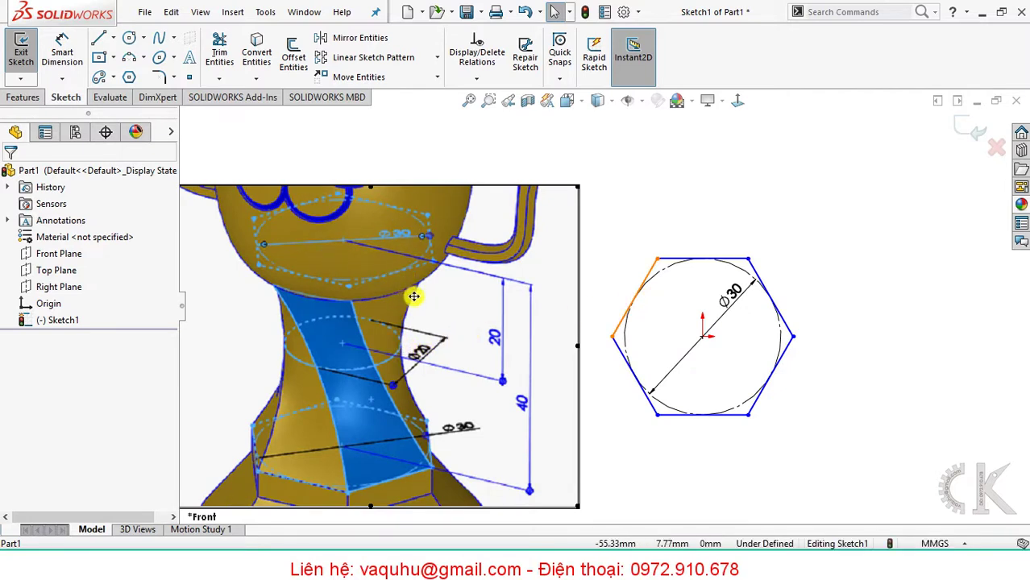
left_click(960, 133)
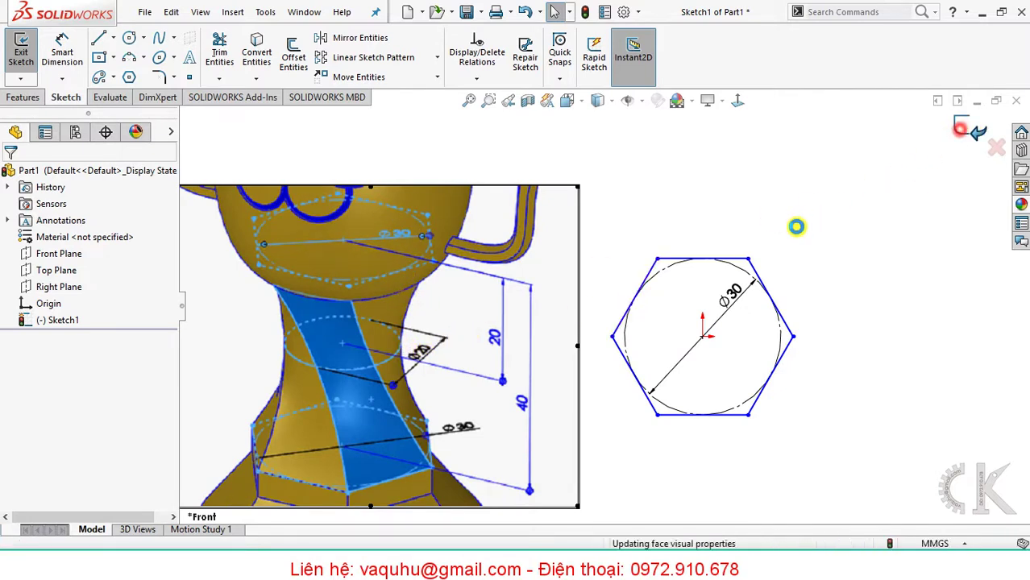
scroll(773, 294, "up", 3)
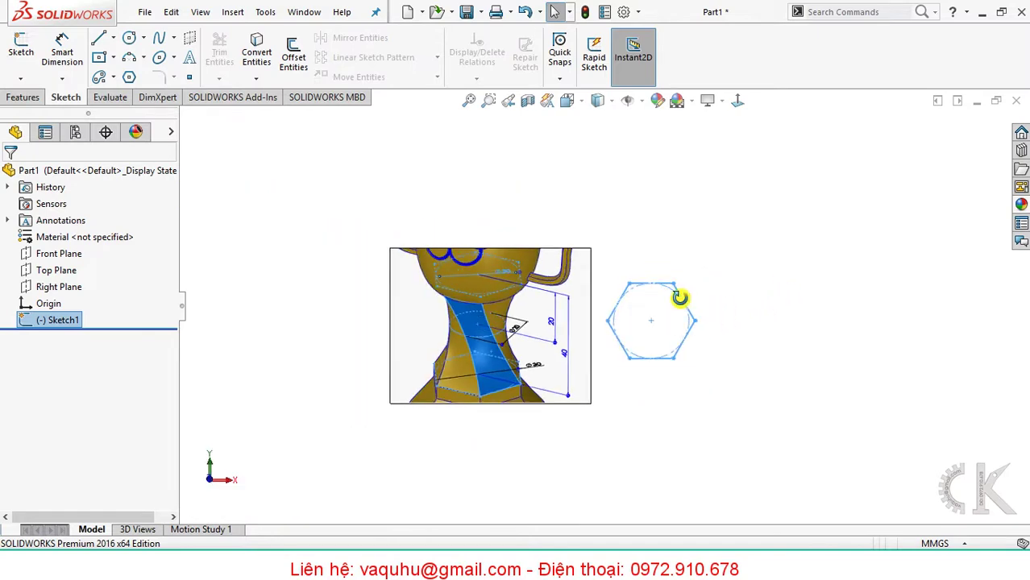
Add a reference plane on the Front Plane with flipped offset brought down to 20 mm.
mouse_move(679, 298)
middle_mouse_down()
mouse_move(683, 248)
mouse_move(655, 311)
mouse_move(637, 248)
mouse_move(651, 224)
middle_mouse_up()
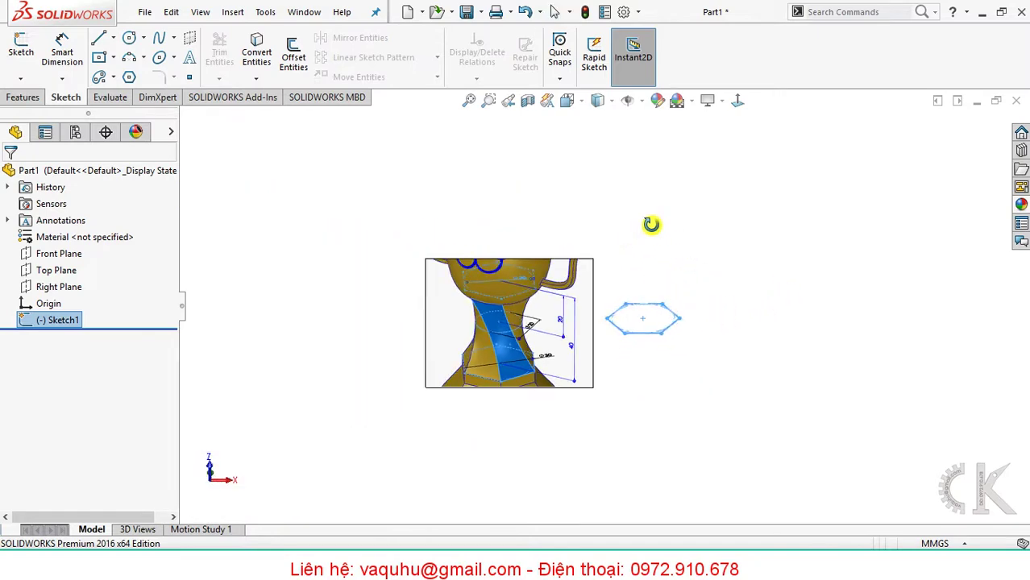
scroll(631, 260, "down", 2)
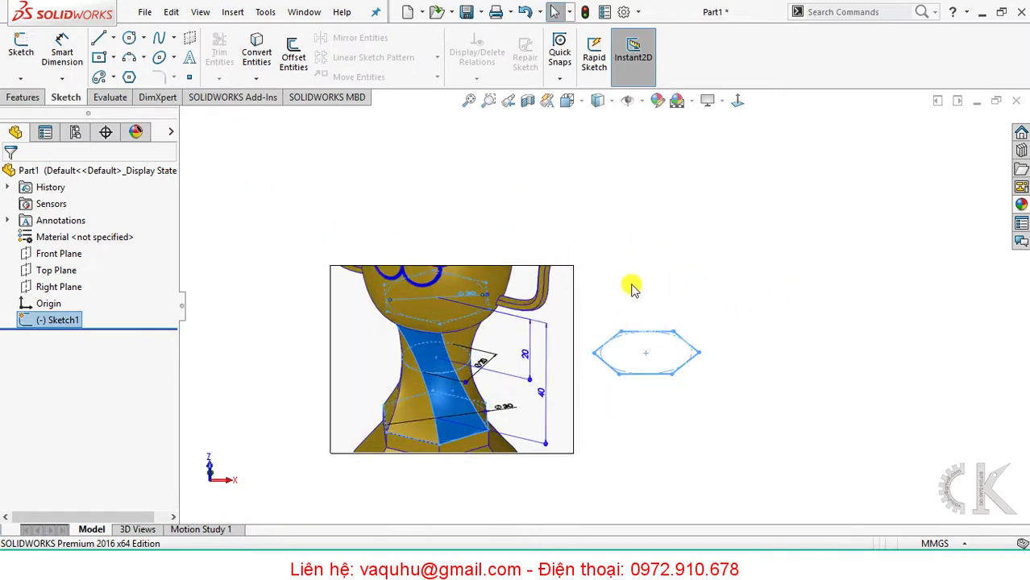
left_click(10, 100)
left_click(606, 60)
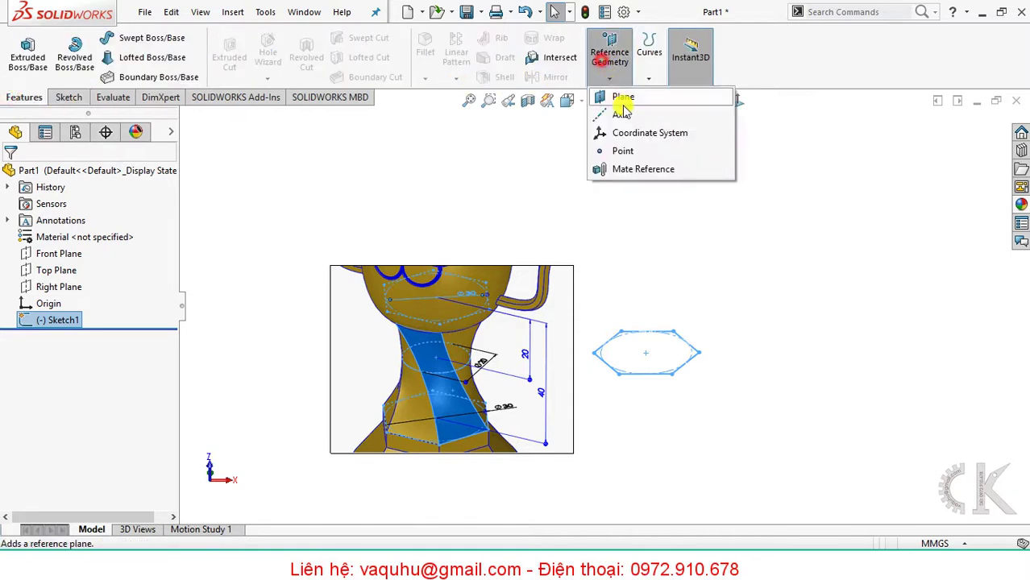
left_click(624, 99)
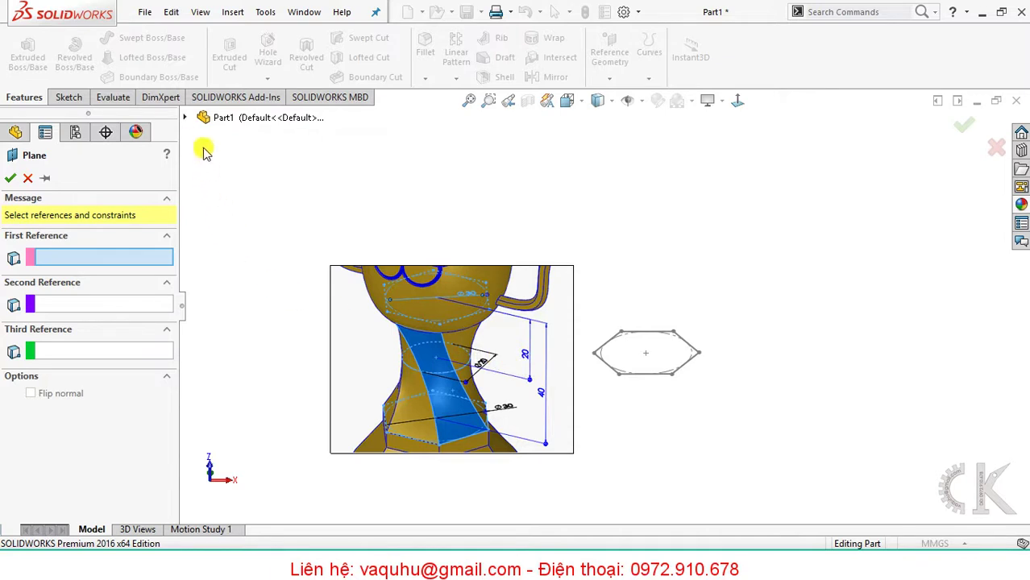
left_click(185, 118)
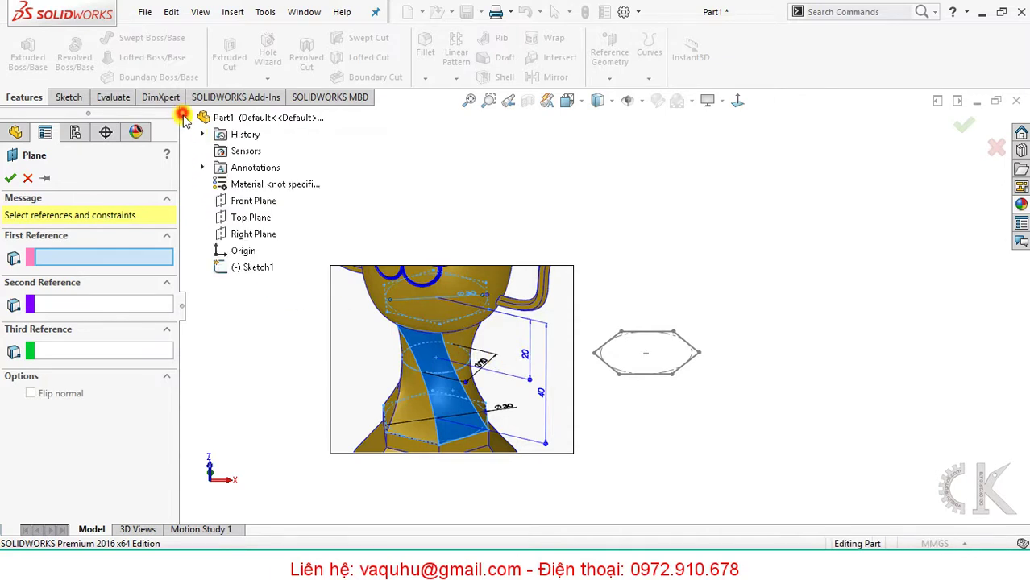
left_click(256, 202)
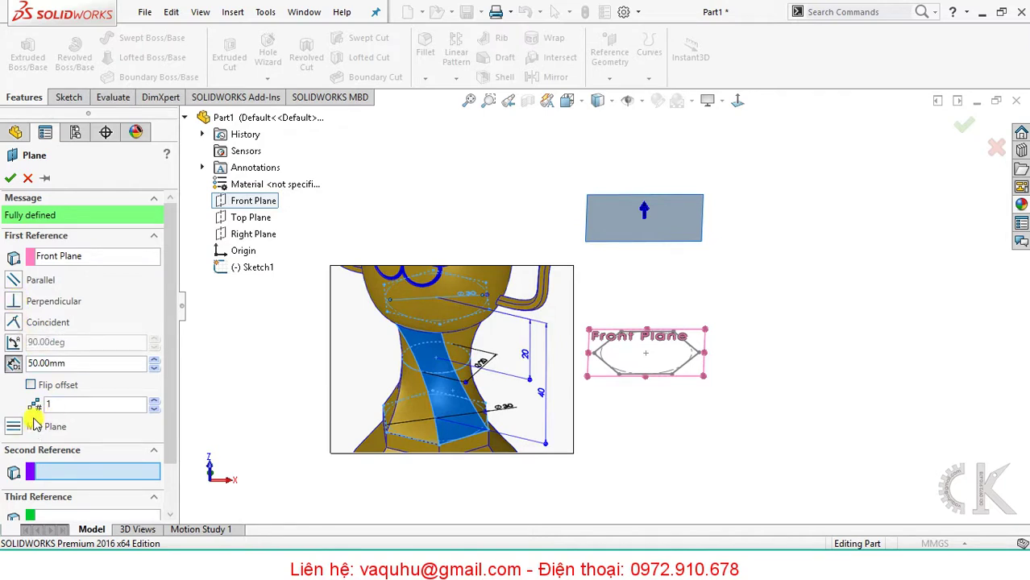
left_click(31, 385)
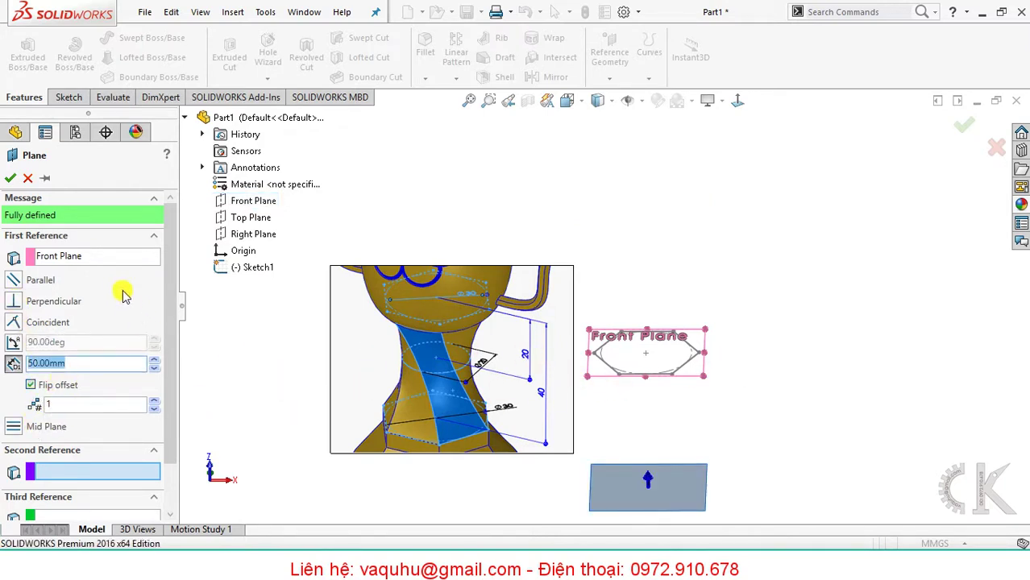
left_click(152, 368)
left_click(152, 367)
left_click(152, 367)
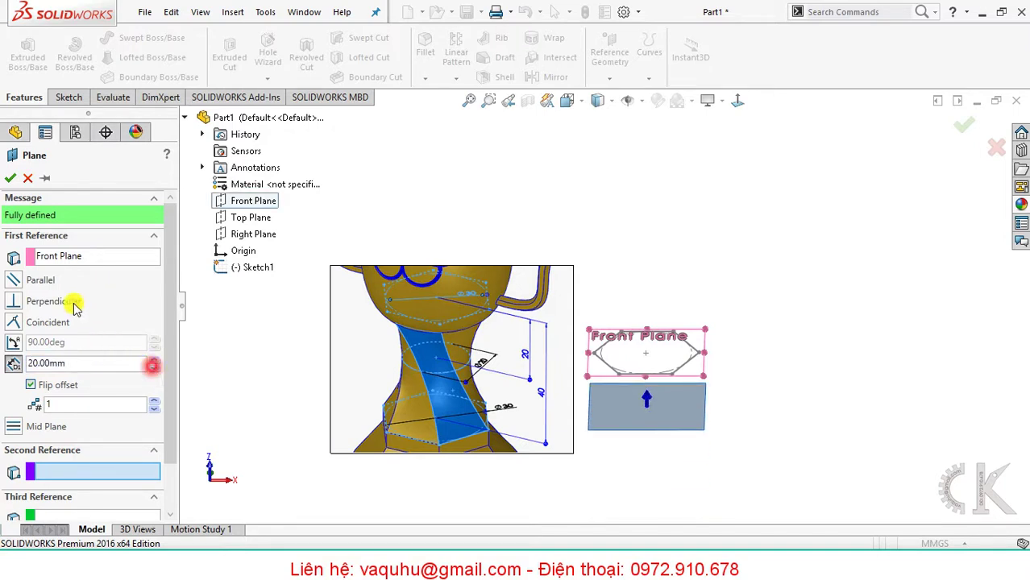
left_click(9, 178)
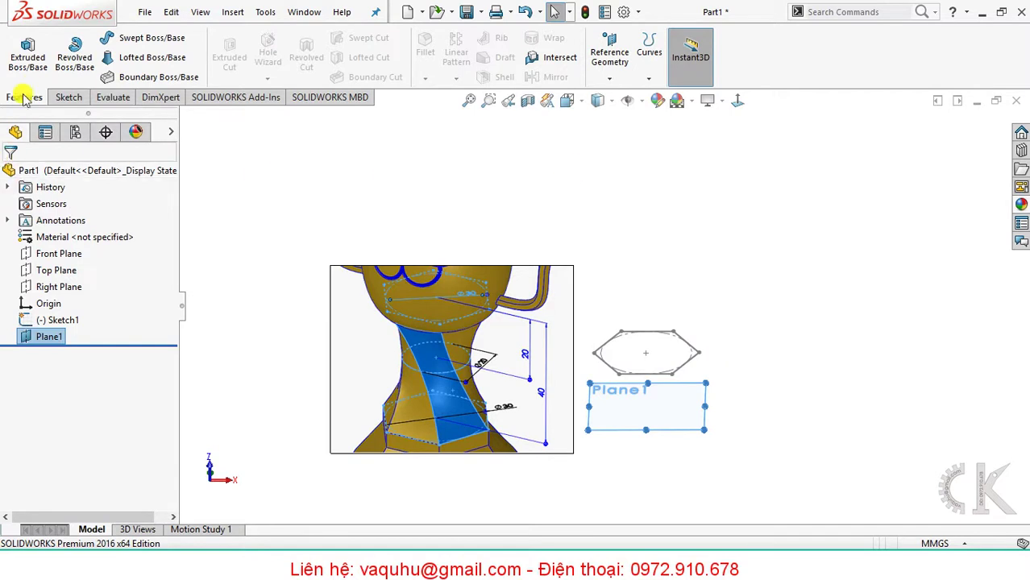
Start a sketch on Plane1, face it head-on, and draw an origin-centred circle.
left_click(66, 97)
left_click(21, 53)
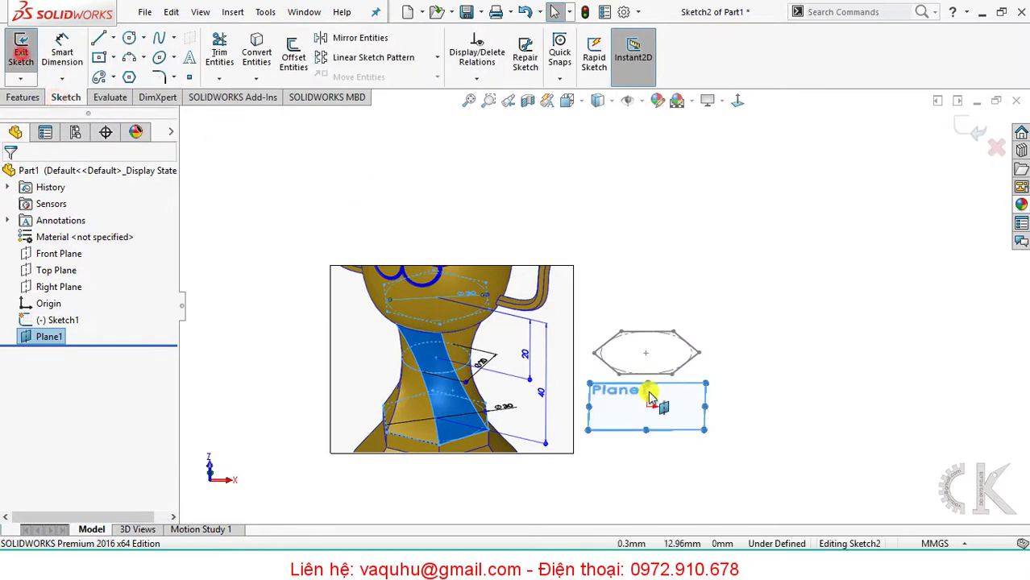
left_click(737, 100)
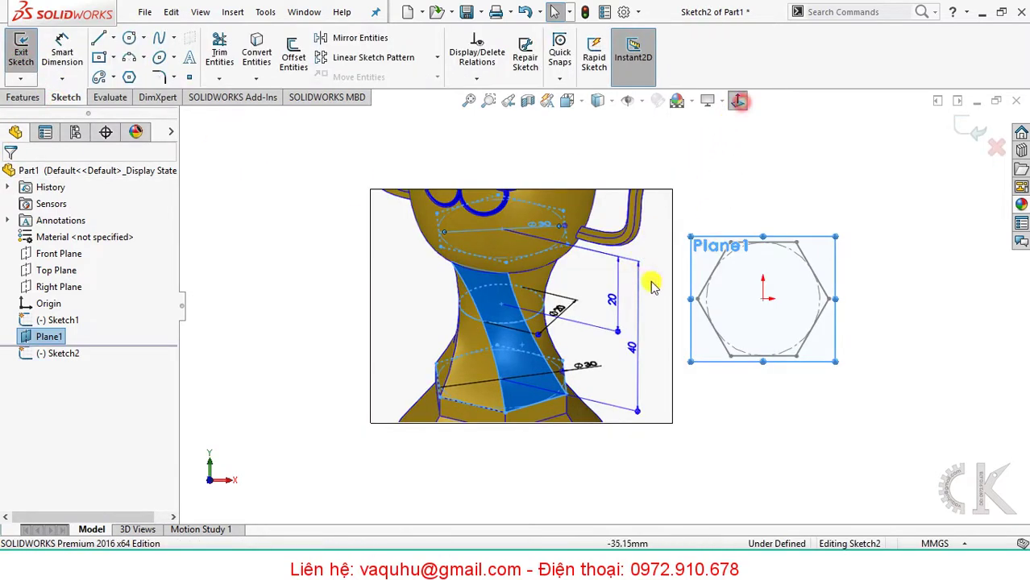
left_click(133, 40)
middle_click_drag(765, 300, 601, 325, "ctrl")
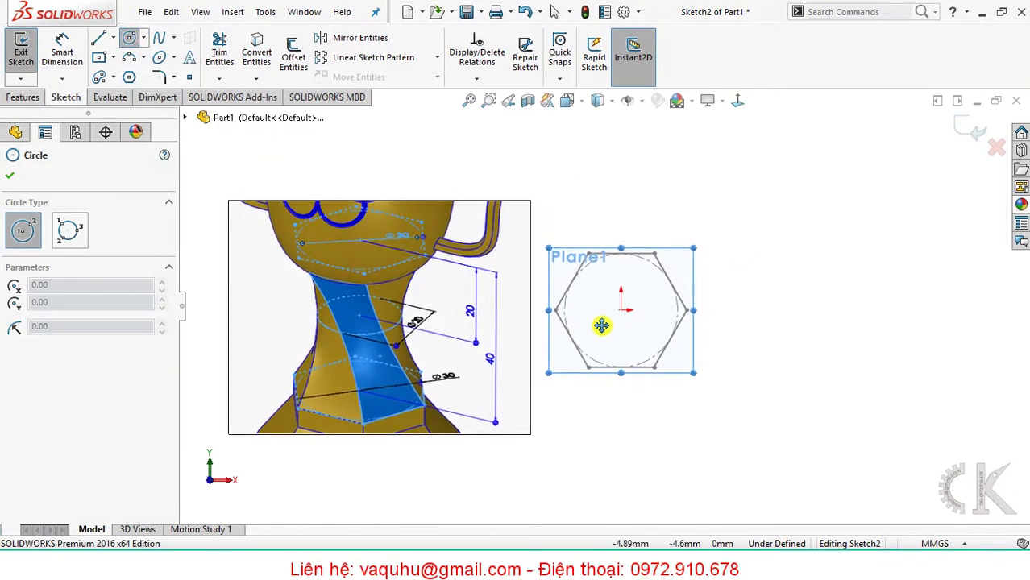
left_click(619, 302)
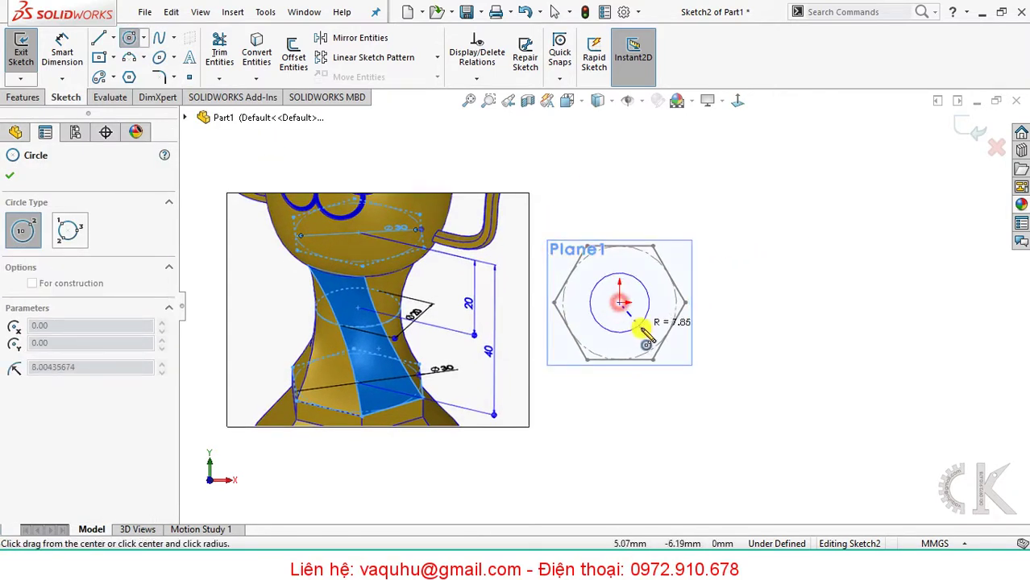
left_click(640, 325)
Dimension the circle to a 20 mm diameter and exit the sketch.
right_click_drag(746, 363, 772, 274)
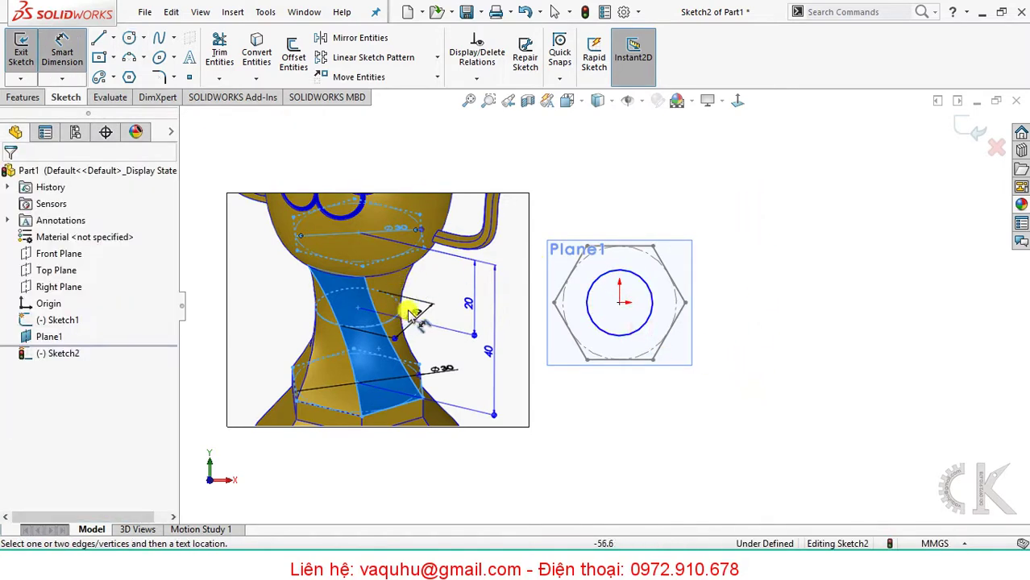
left_click(642, 280)
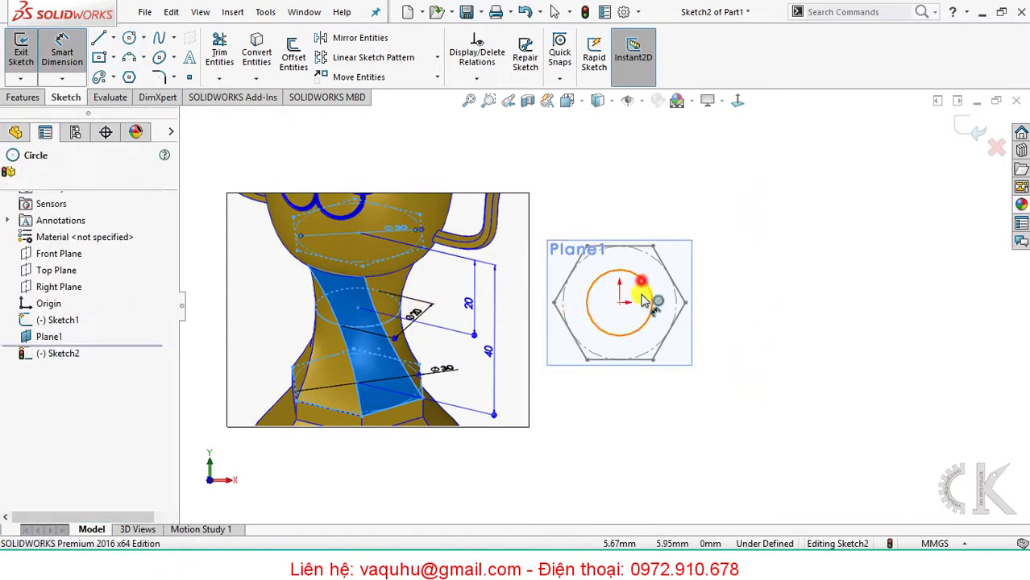
left_click(637, 309)
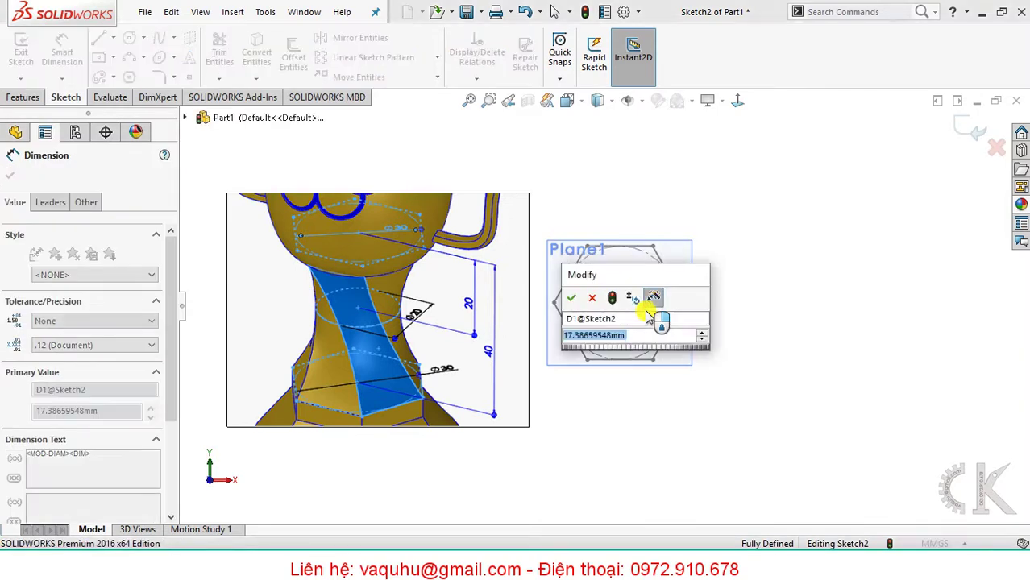
type("20")
key("Return")
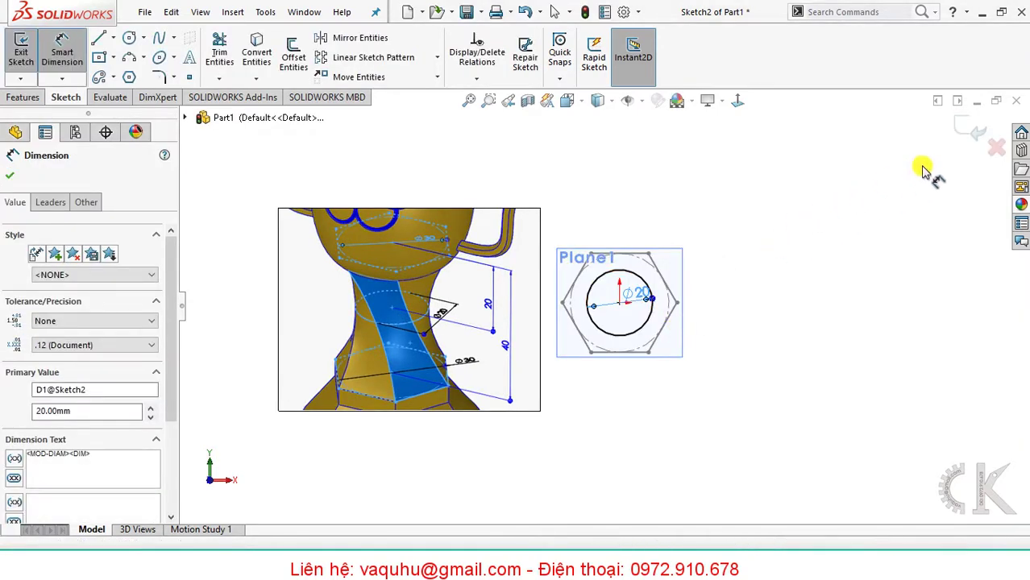
left_click(973, 131)
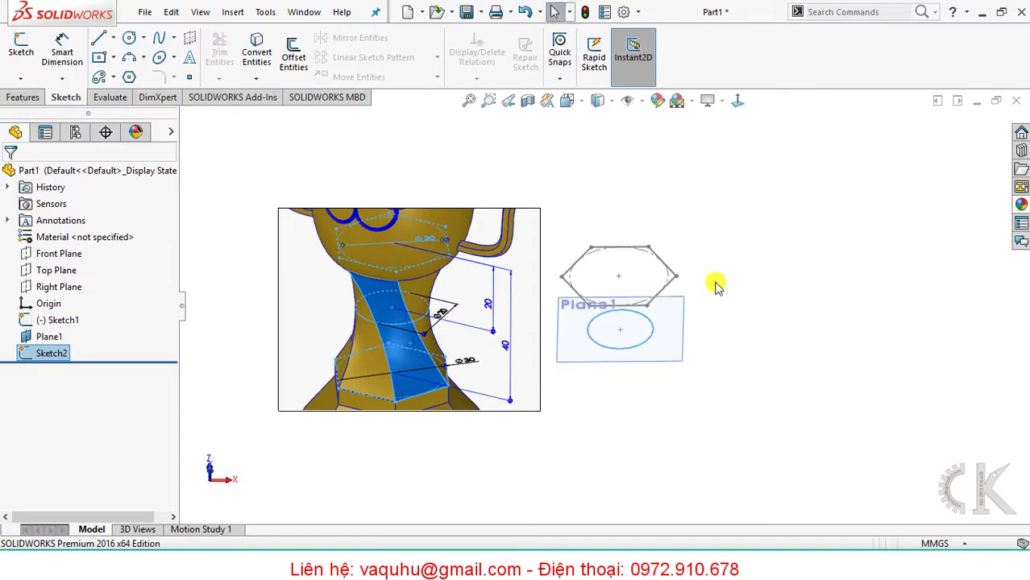
Hide Plane1 and add Plane2 offset 40 mm from the Front Plane on the flipped side.
right_click(679, 323)
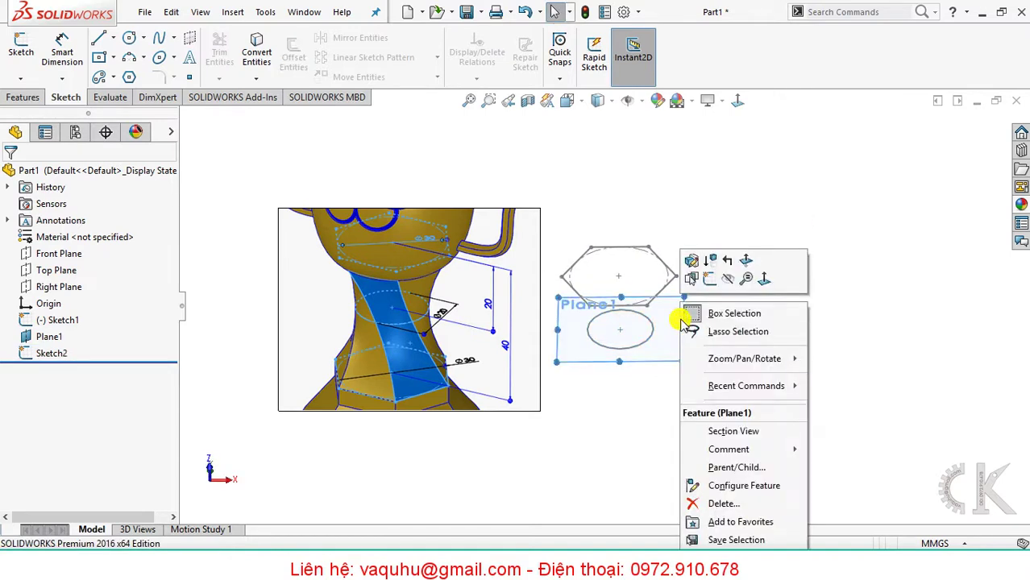
left_click(732, 280)
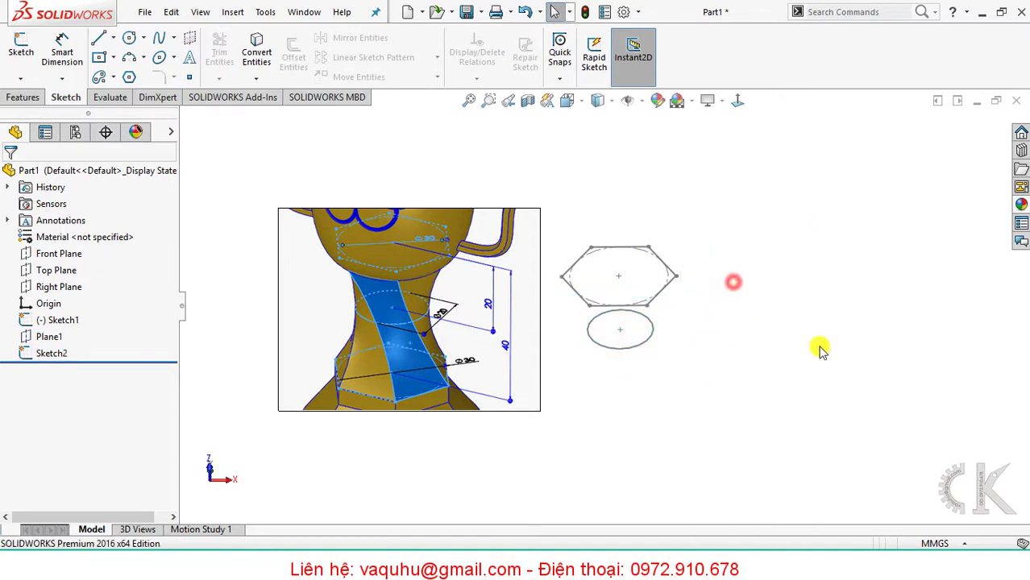
left_click(23, 96)
left_click(600, 54)
left_click(620, 97)
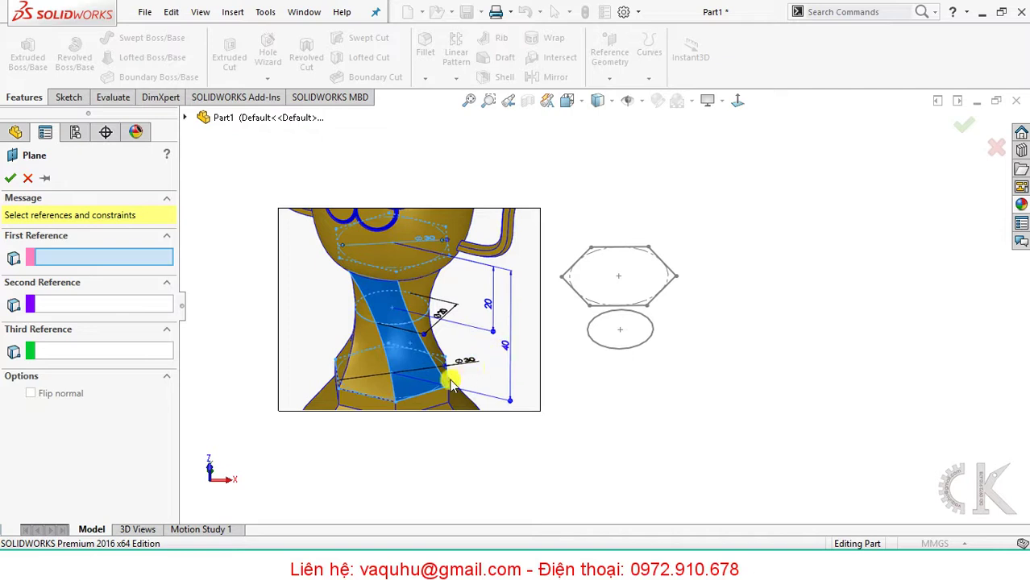
left_click(185, 117)
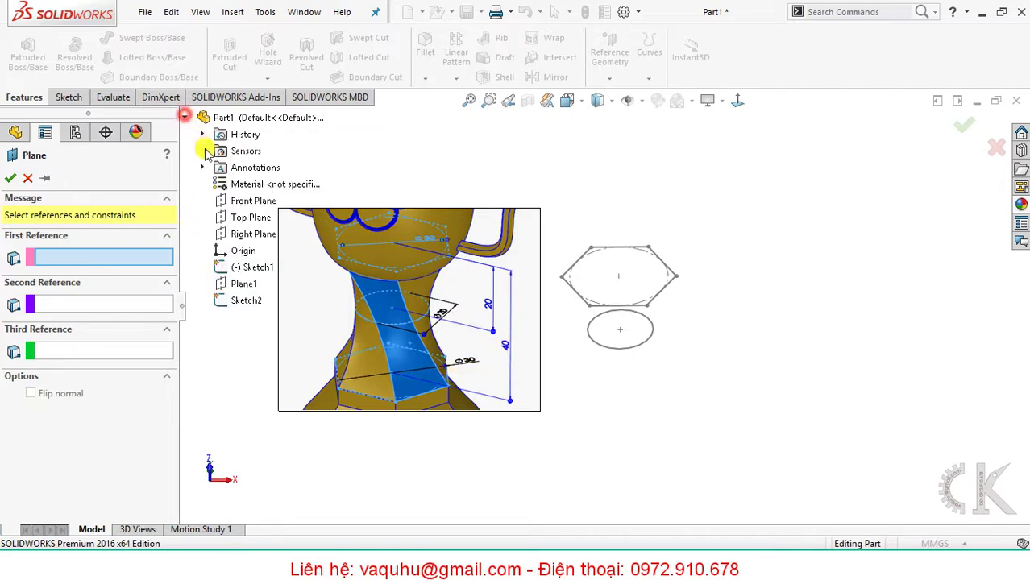
left_click(239, 205)
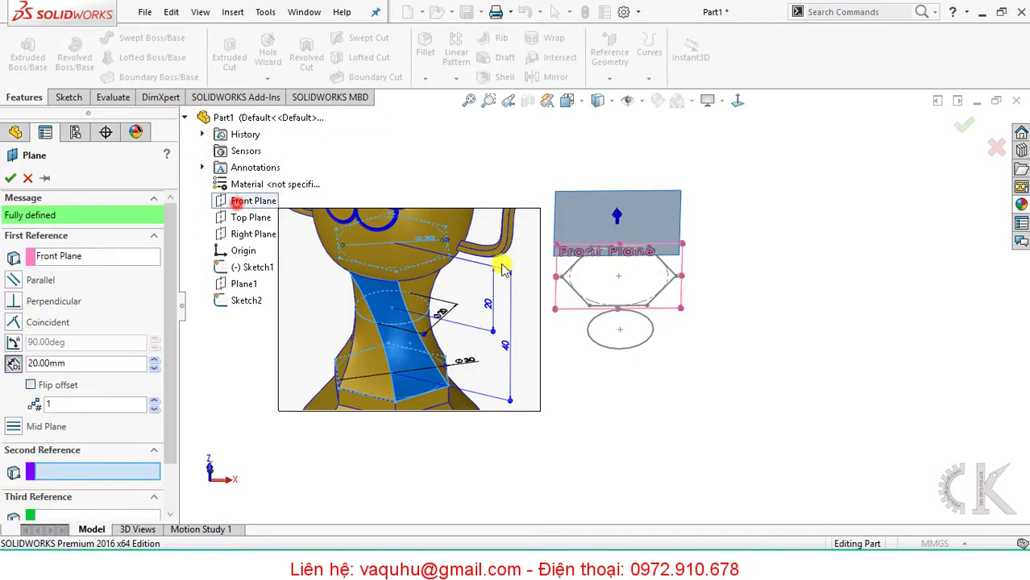
left_click(32, 385)
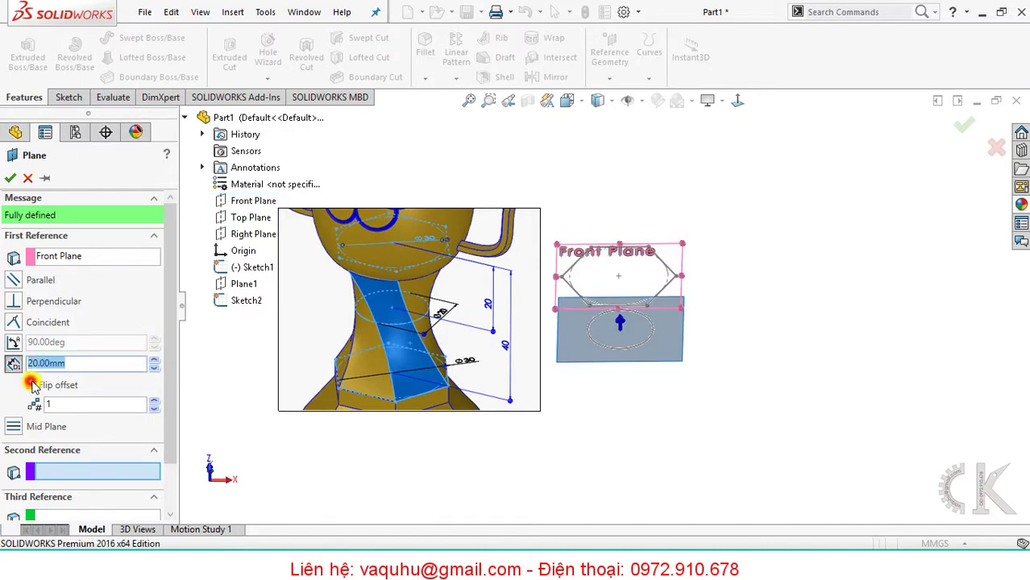
left_click(155, 359)
left_click(155, 360)
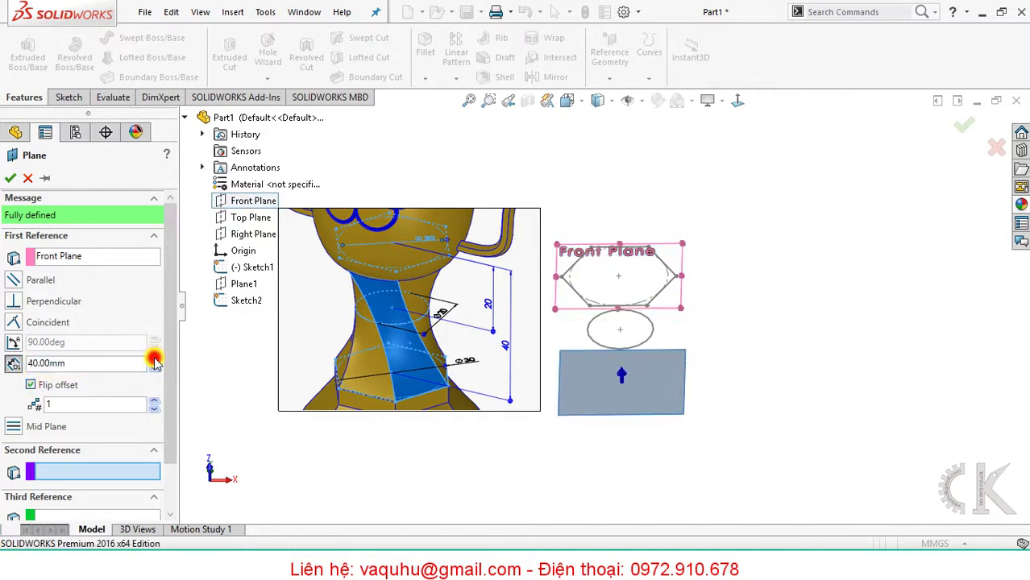
left_click(10, 178)
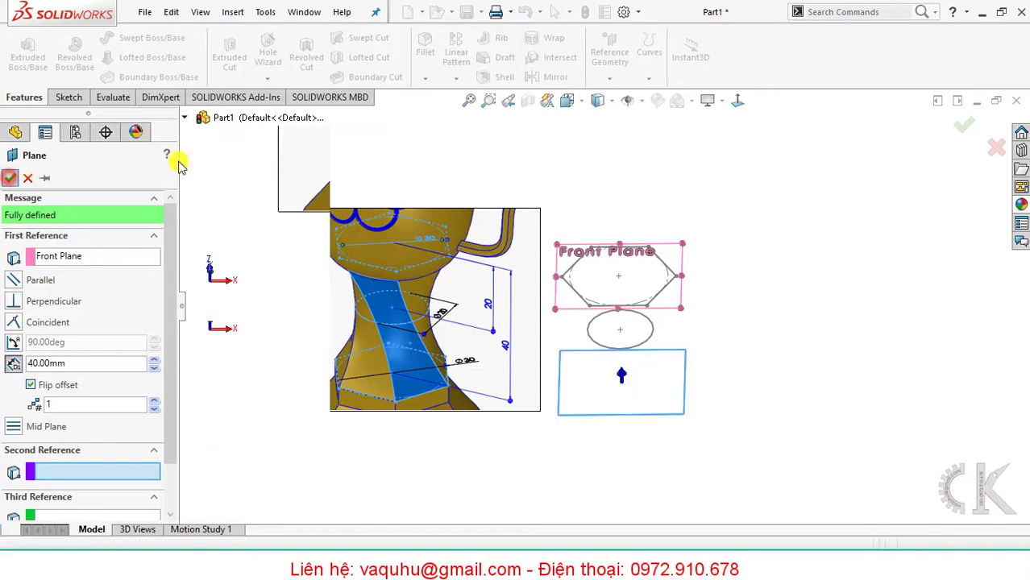
Start a sketch on Plane2, face it head-on, and draw a hexagon centred on the origin.
left_click(69, 97)
left_click(21, 50)
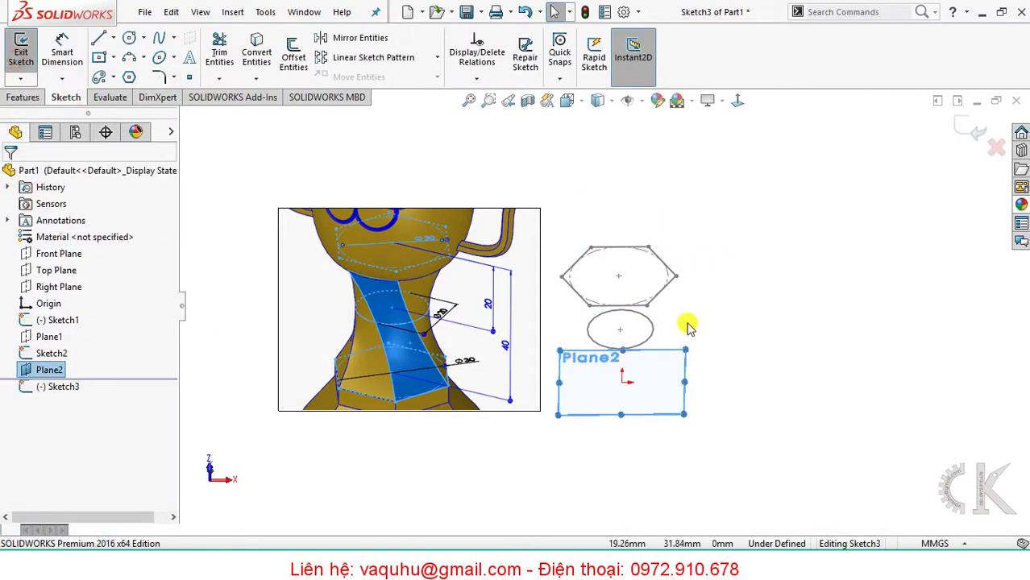
left_click(737, 100)
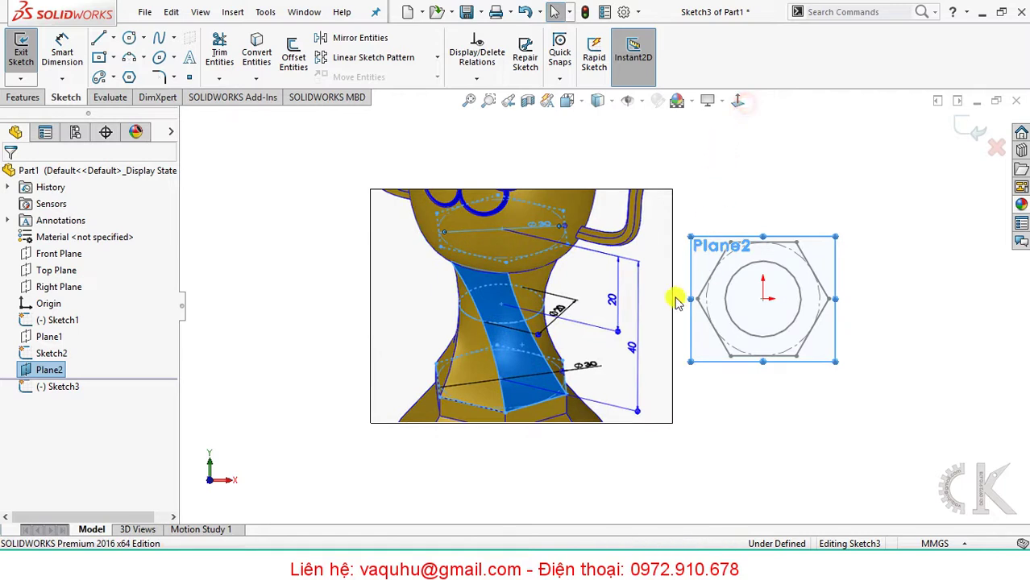
left_click(130, 76)
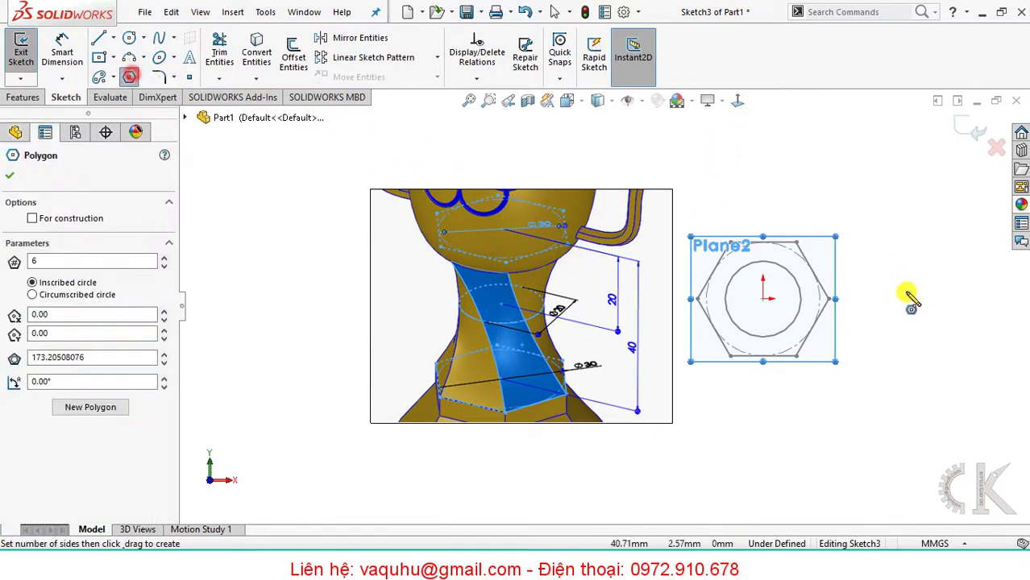
mouse_move(763, 300)
left_mouse_down()
mouse_move(771, 316)
mouse_move(850, 299)
left_mouse_up()
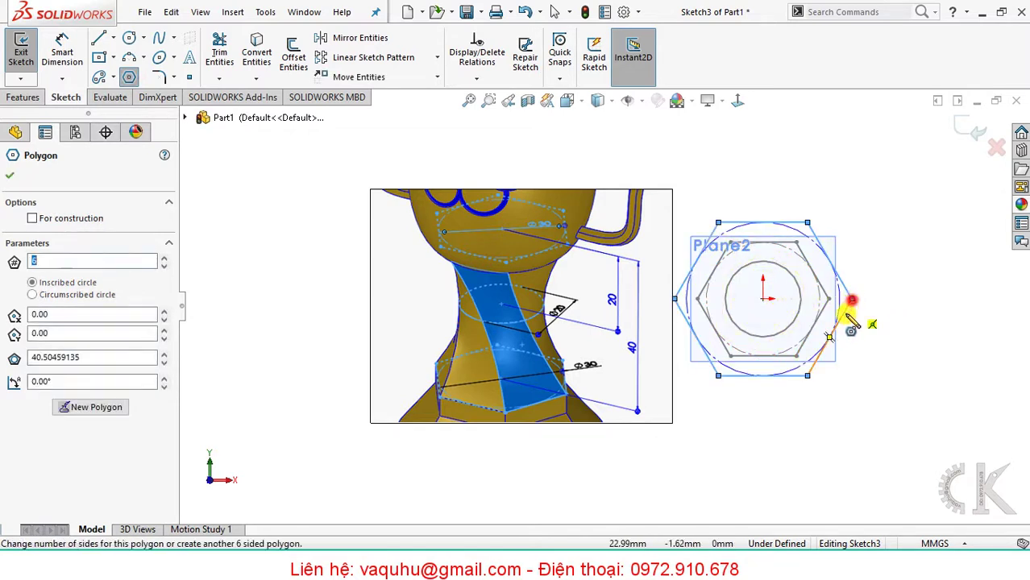
right_click_drag(891, 351, 901, 182)
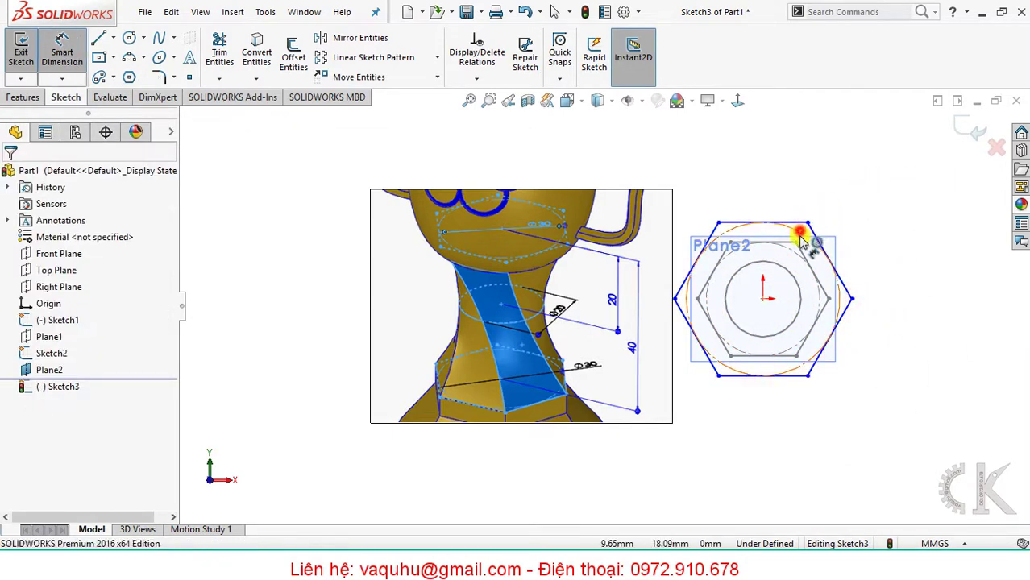
Discard an unwanted distance dimension and set the hexagon's radius dimension to 20 mm.
left_click(802, 233)
left_click(800, 313)
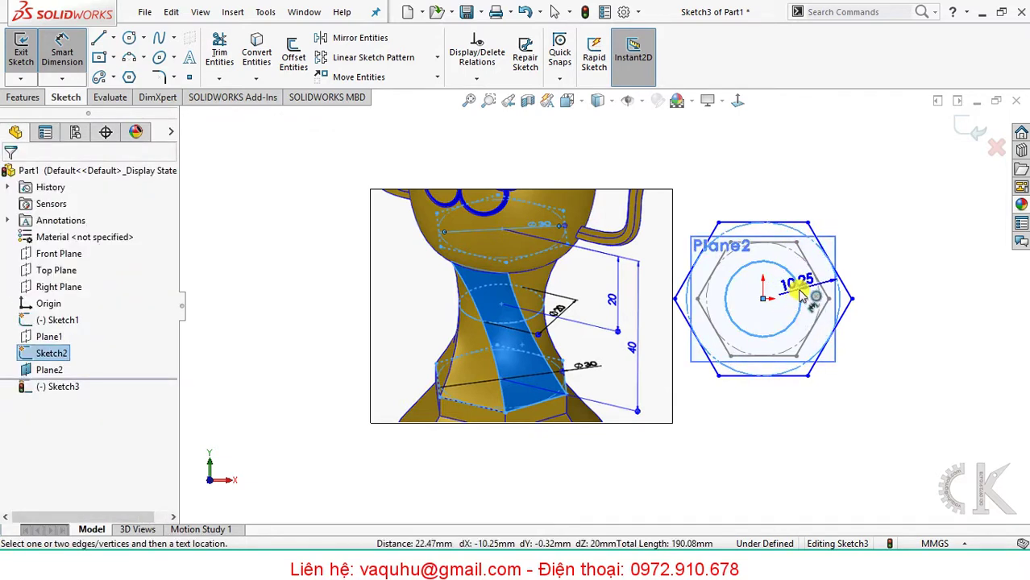
left_click(880, 327)
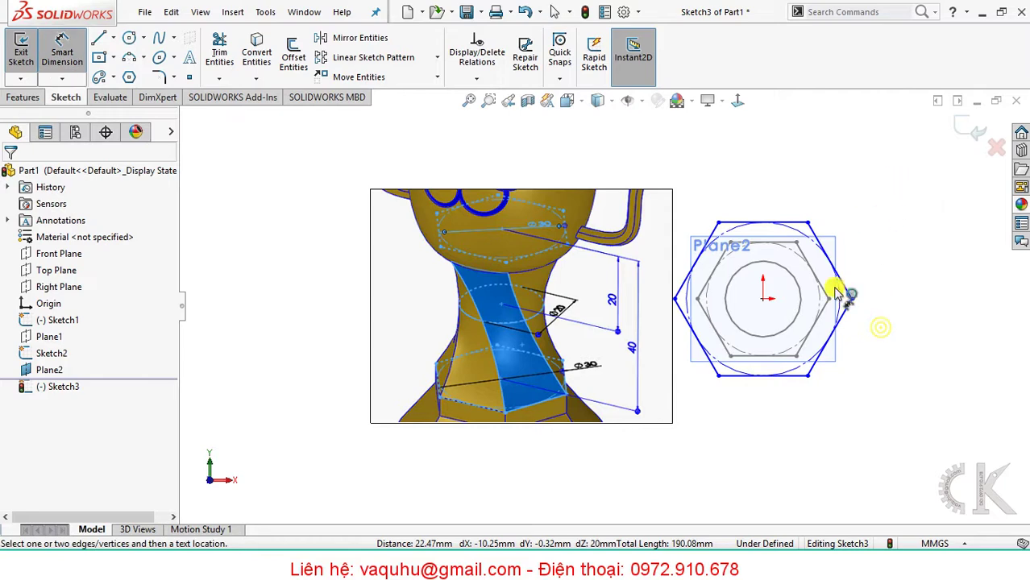
left_click(799, 300)
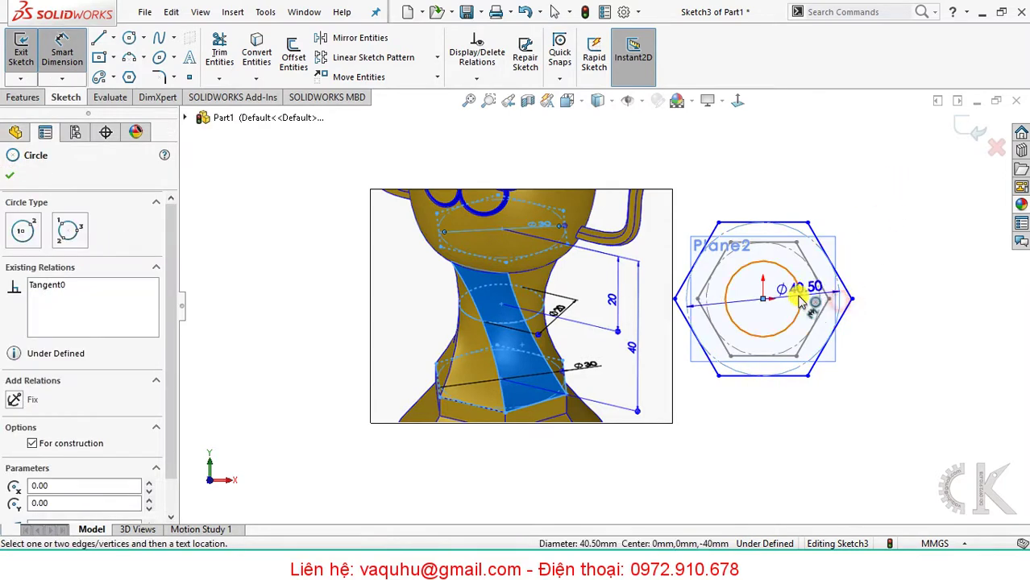
left_click(799, 300)
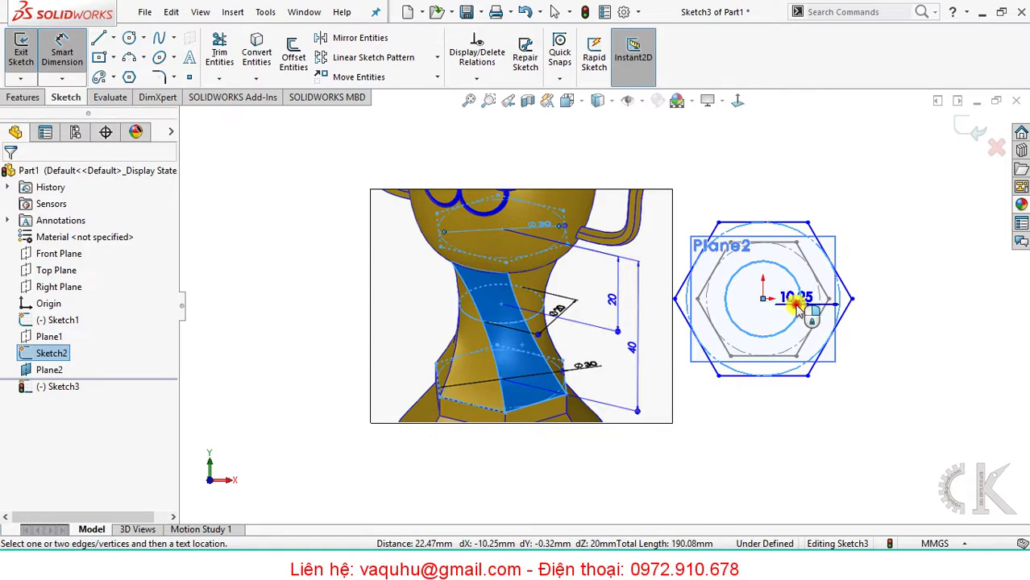
left_click(796, 306)
type("20")
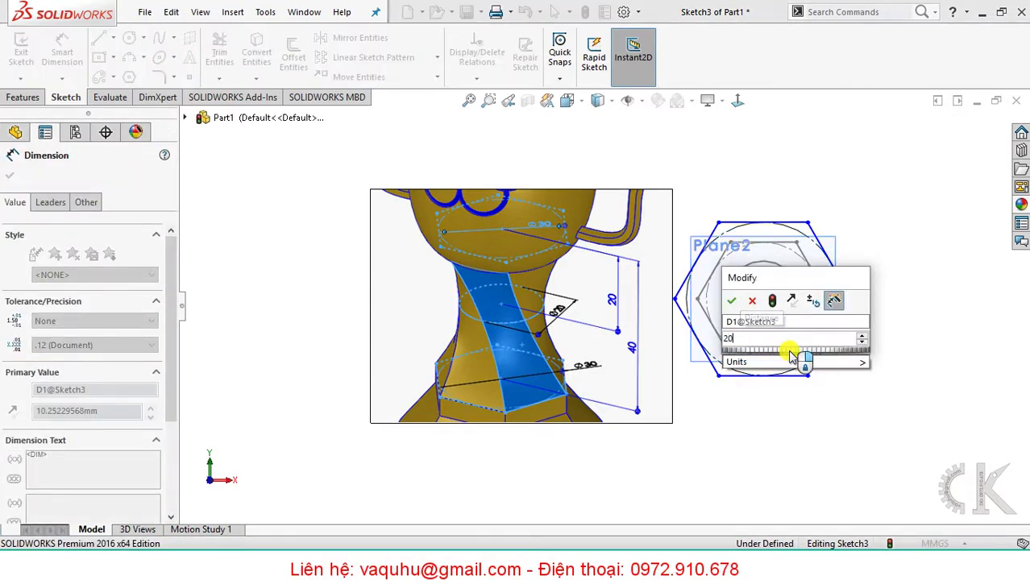
key("Return")
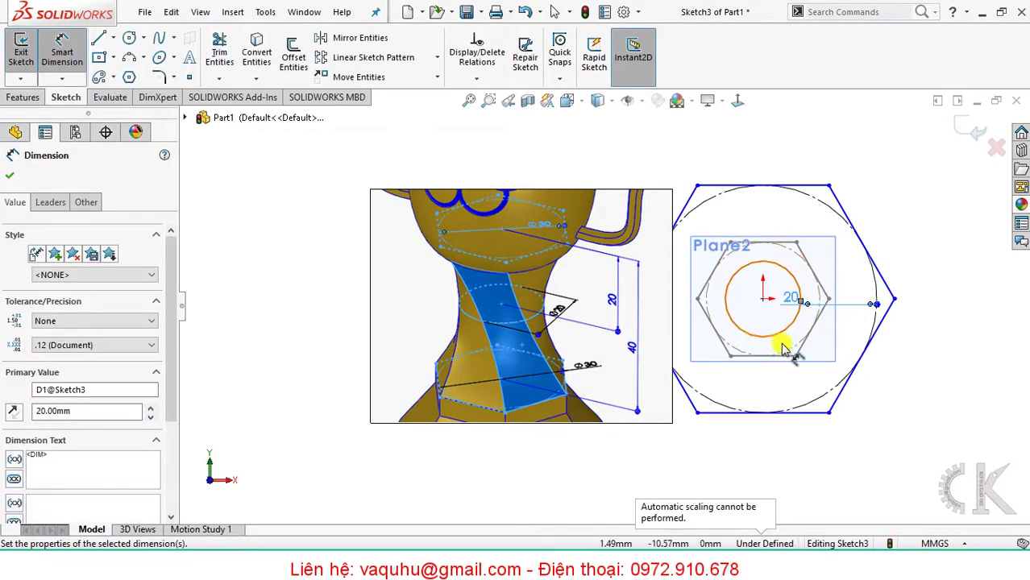
Zoom out and delete the 20 mm radius line along with its dimension.
key("z")
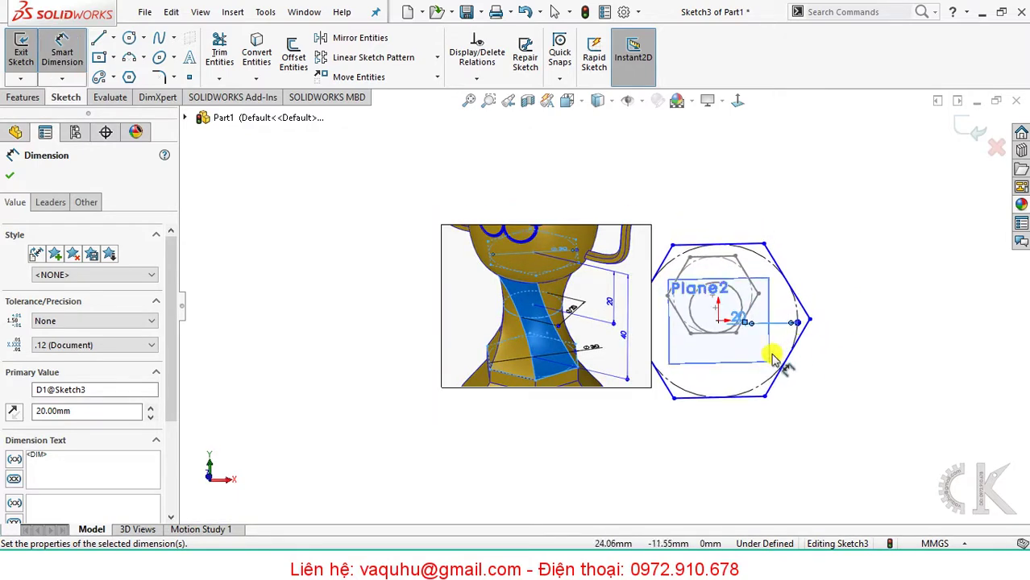
key("z")
scroll(740, 331, "down", 2)
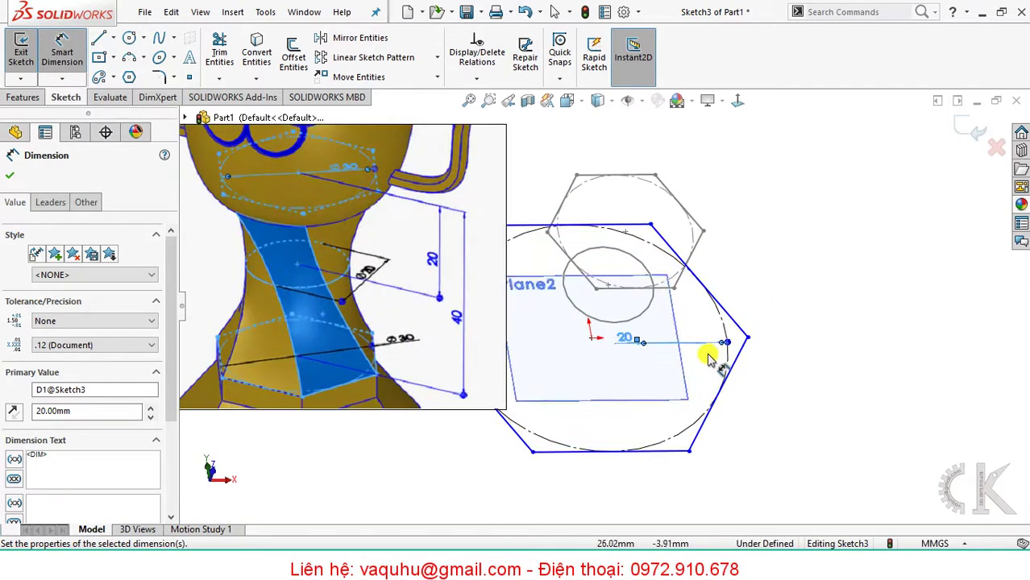
scroll(709, 356, "down", 2)
key("Escape")
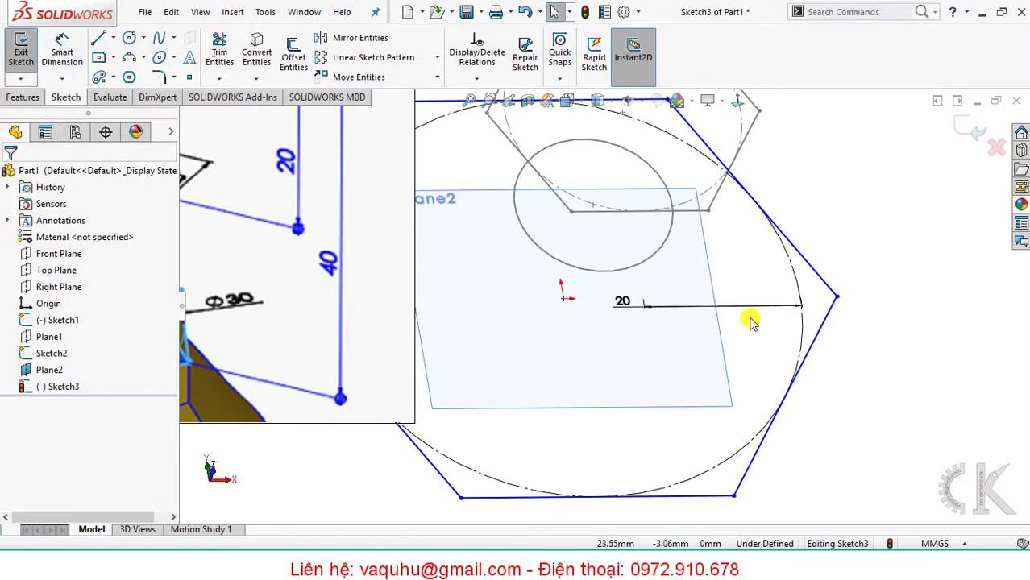
left_click(788, 308)
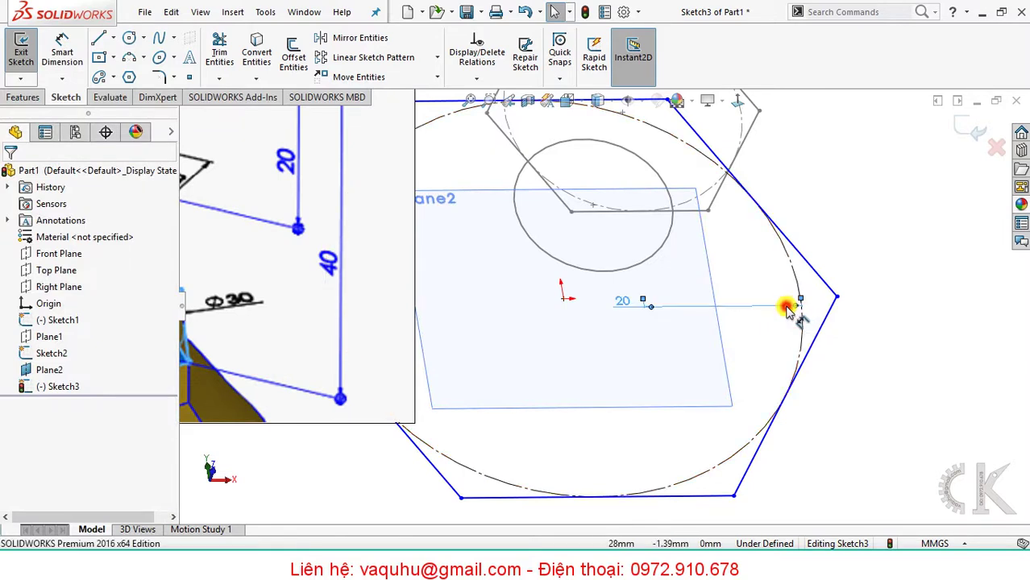
key("Delete")
Dimension the construction circle to a 40 mm diameter and orbit to view the stacked profiles.
key("d")
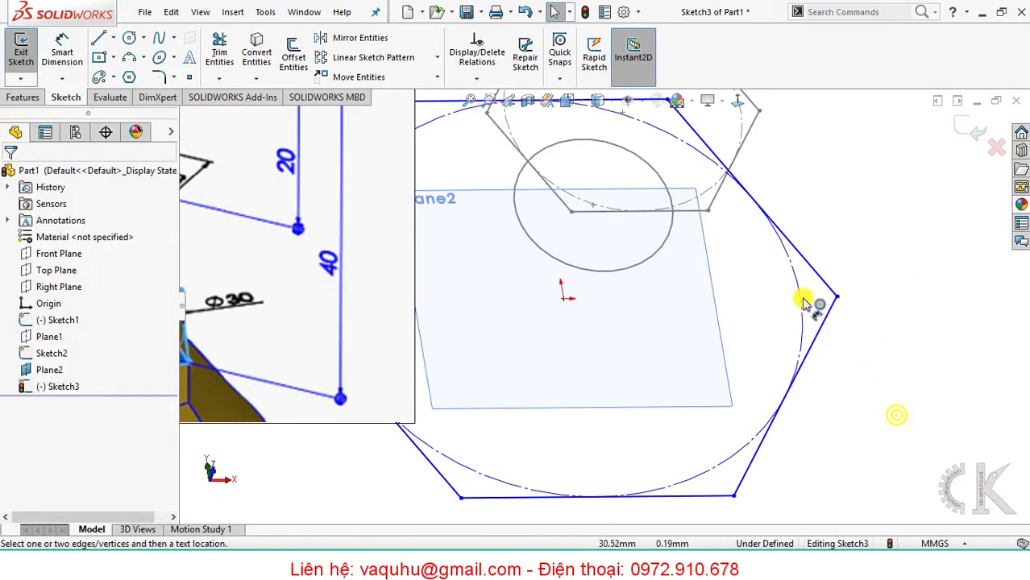
left_click(799, 303)
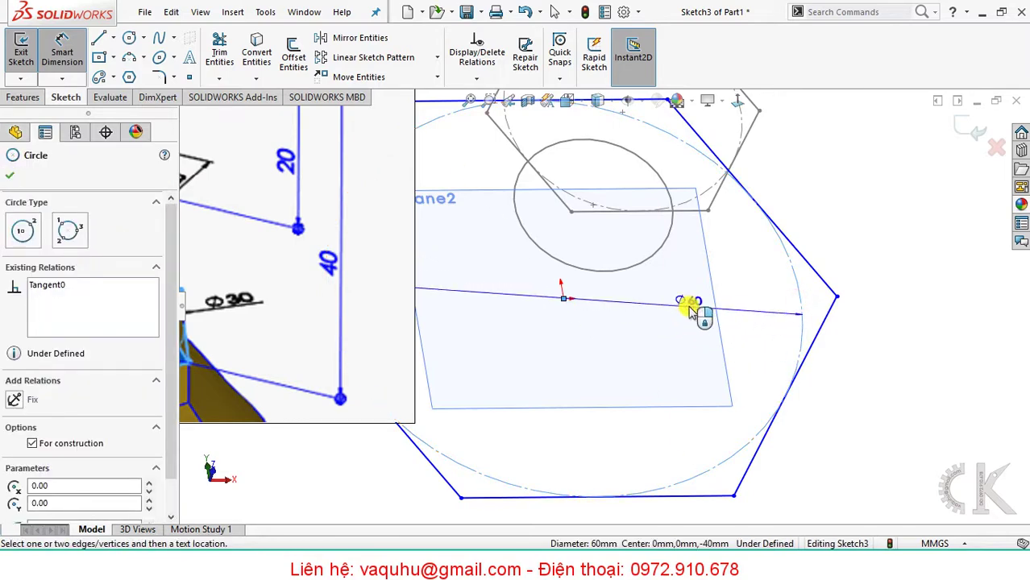
left_click(689, 307)
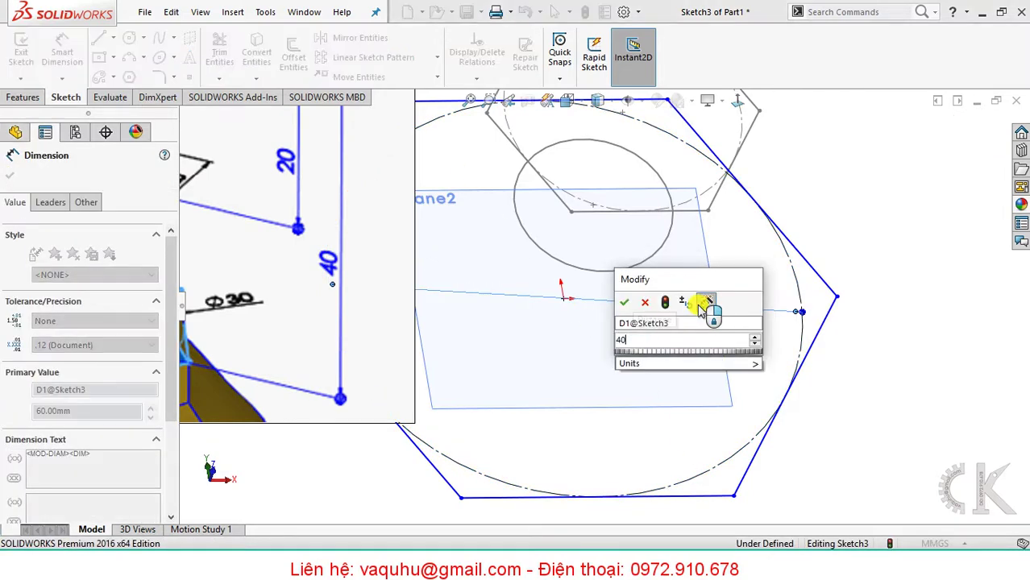
type("40")
key("Return")
middle_click_drag(631, 322, 670, 322)
mouse_move(699, 400)
middle_mouse_down()
mouse_move(688, 301)
mouse_move(625, 328)
mouse_move(681, 383)
mouse_move(726, 398)
middle_mouse_up()
Dismiss the shortcut menus and exit the bottom hexagon sketch.
right_click(727, 400)
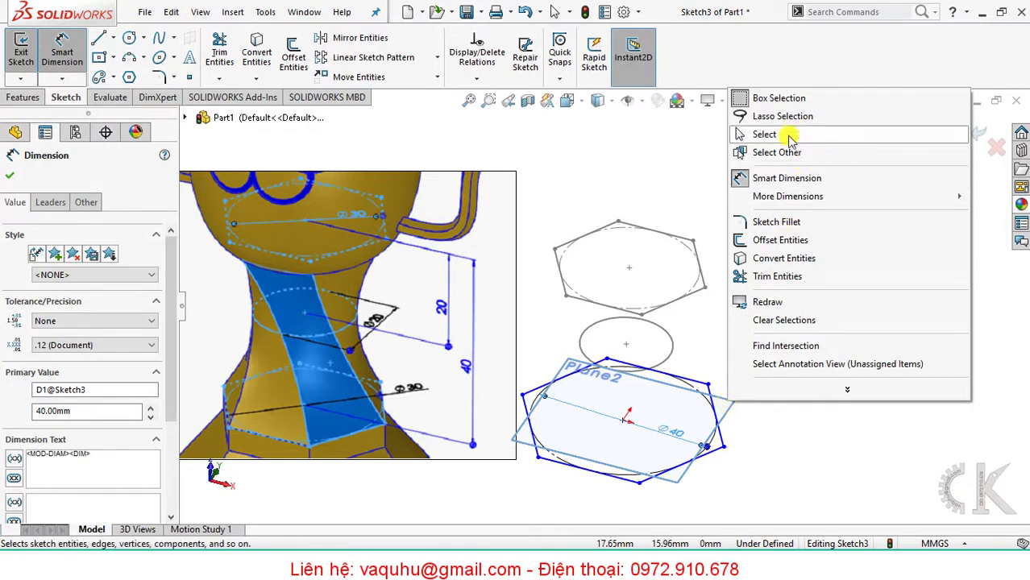
left_click(772, 134)
right_click(726, 398)
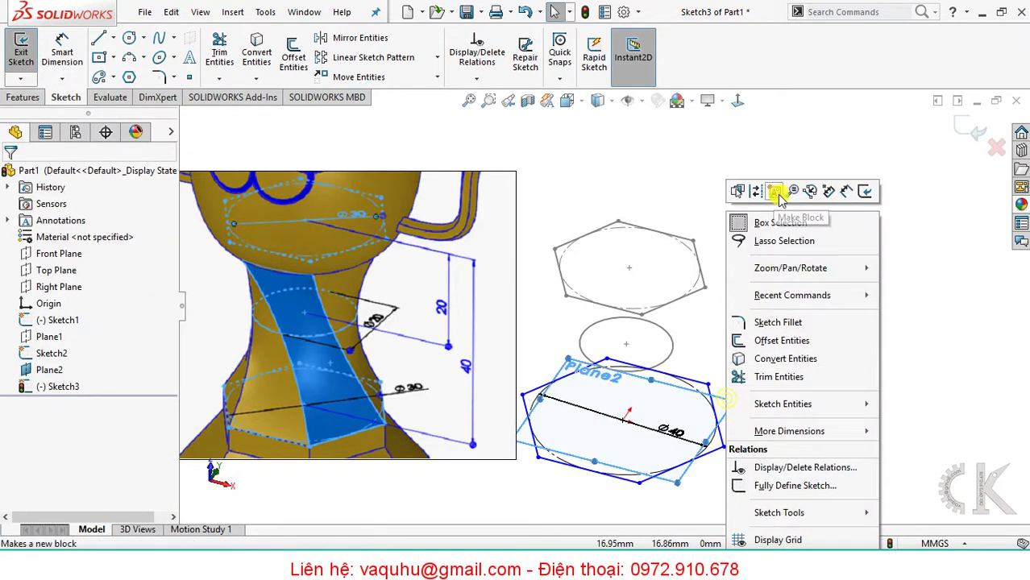
left_click(773, 216)
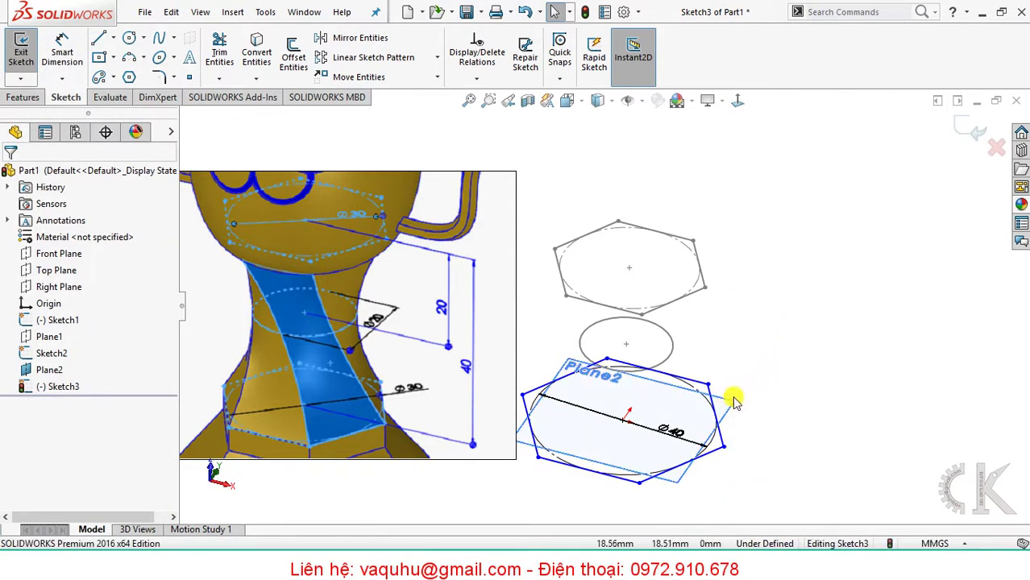
left_click(962, 132)
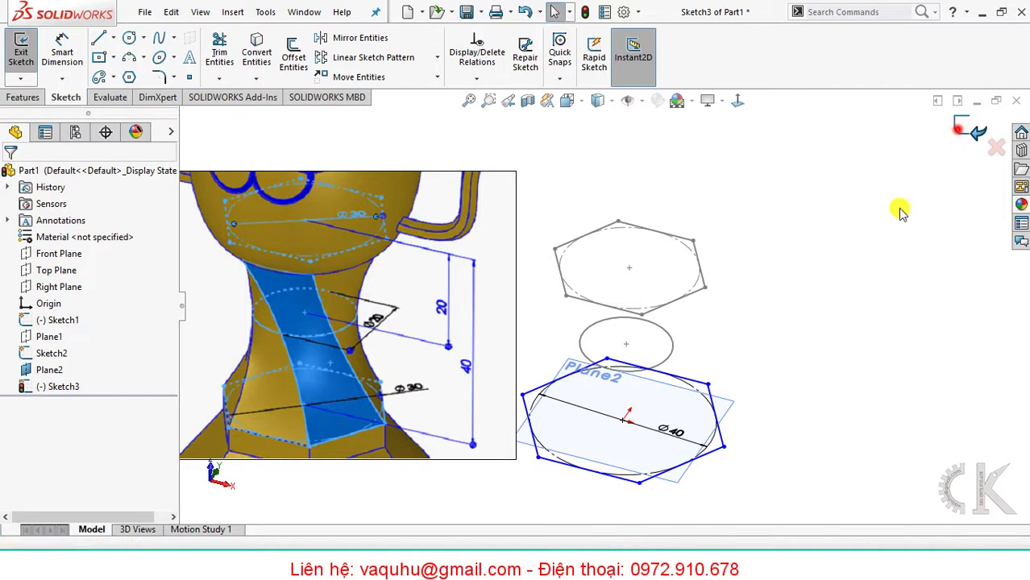
Hide Plane2 and orbit and pan so the three stacked profiles are clearly visible.
right_click(734, 404)
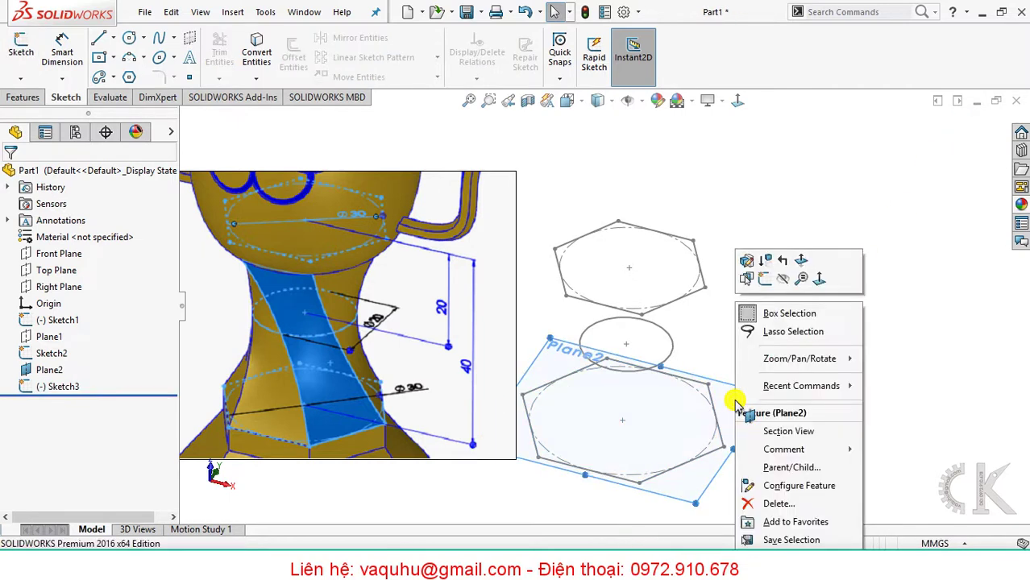
left_click(787, 280)
middle_click_drag(773, 340, 737, 282)
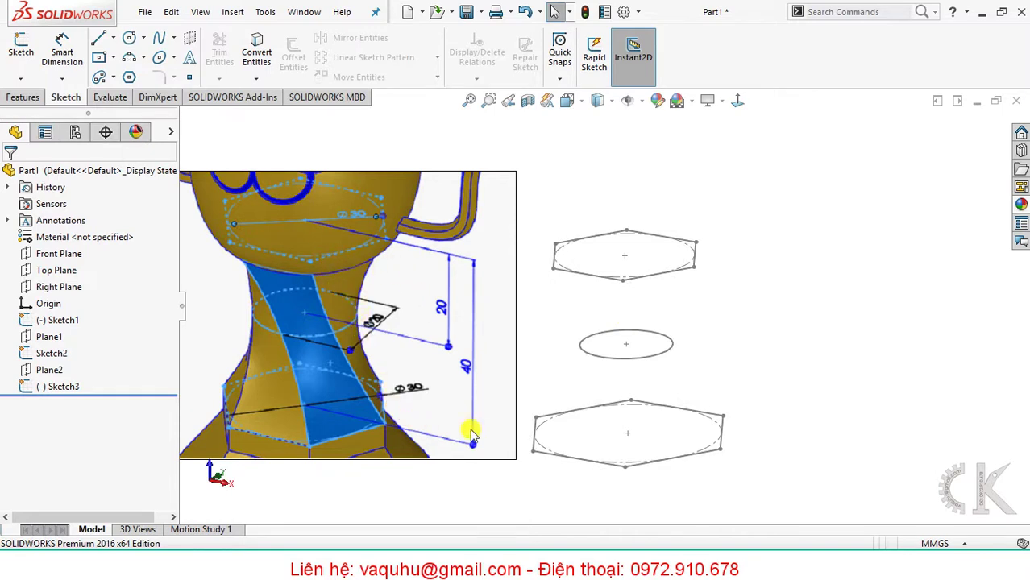
scroll(701, 367, "up", 2)
mouse_move(710, 351)
middle_mouse_down()
mouse_move(694, 356)
mouse_move(697, 383)
middle_mouse_up()
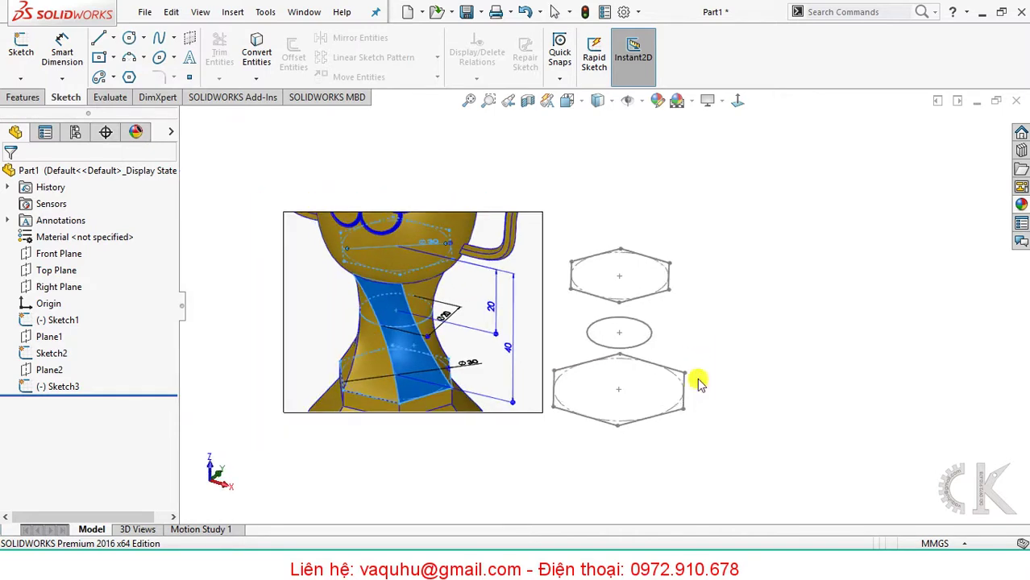
scroll(528, 306, "down", 1)
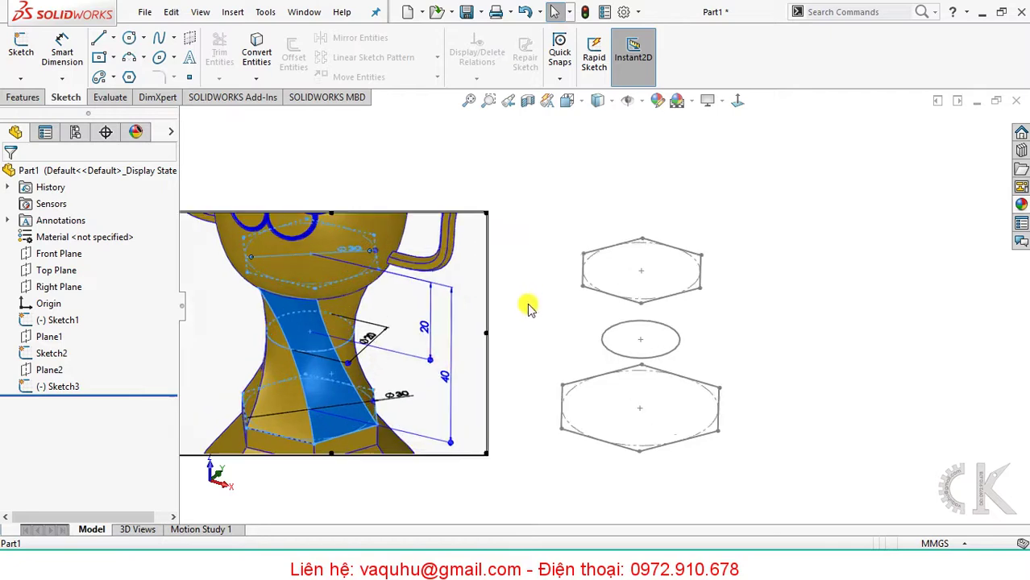
scroll(536, 309, "down", 1)
middle_click_drag(537, 308, 569, 287, "ctrl")
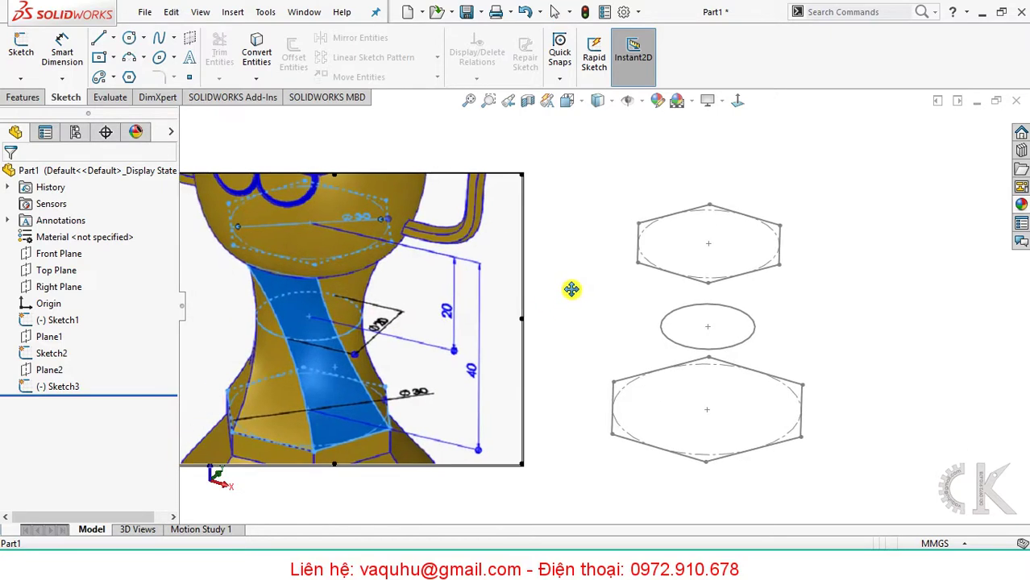
left_click(24, 97)
Start a loft through the top hexagon, middle circle and bottom hexagon.
left_click(141, 65)
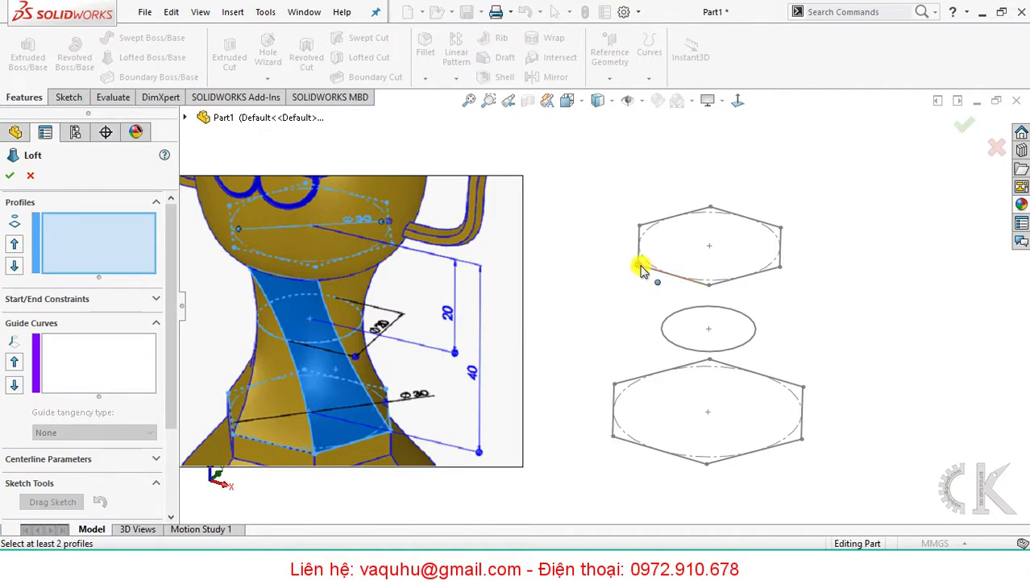
left_click(638, 265)
left_click(675, 346)
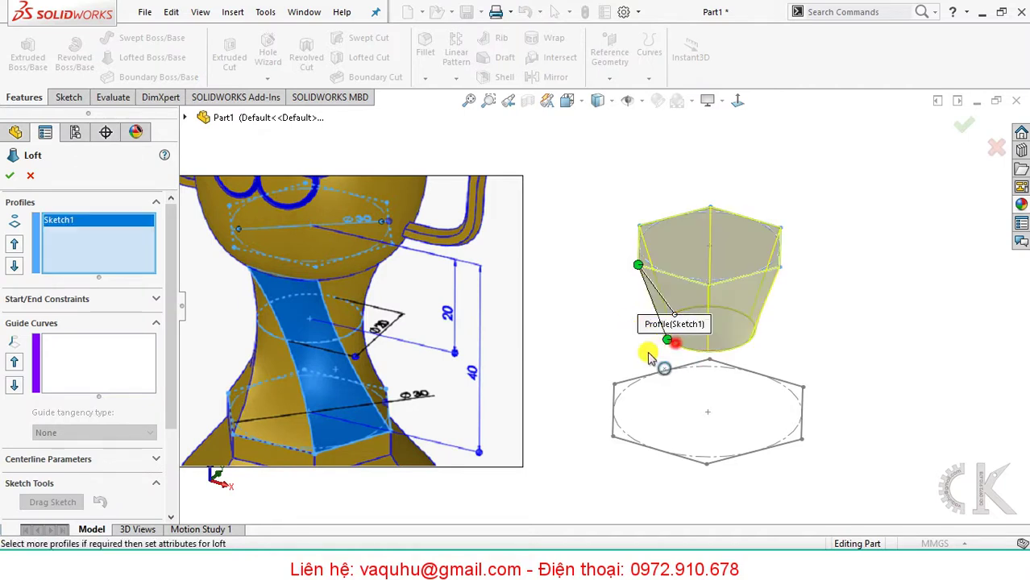
left_click(613, 436)
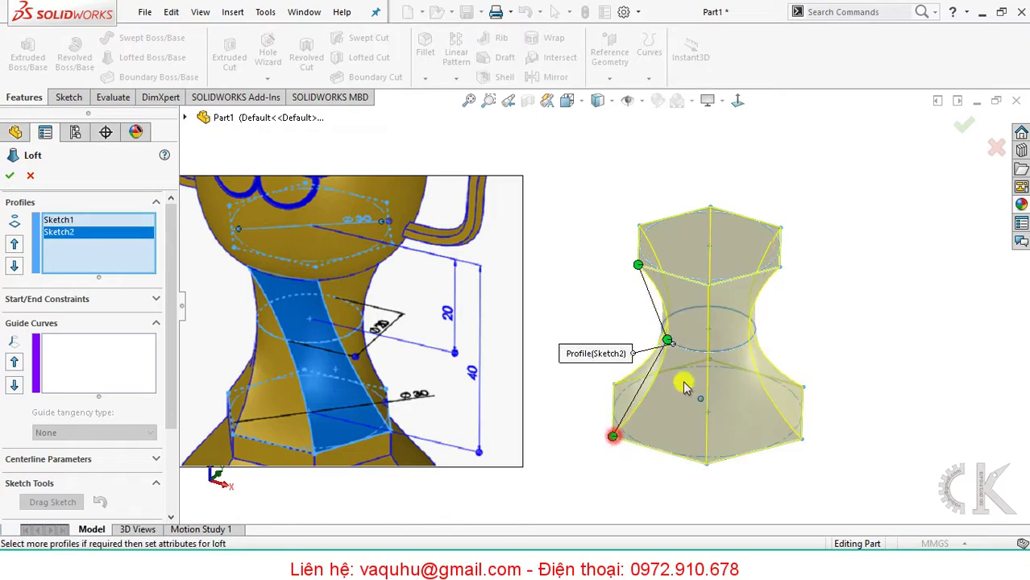
mouse_move(659, 385)
middle_mouse_down()
mouse_move(677, 329)
mouse_move(760, 327)
mouse_move(784, 376)
mouse_move(740, 404)
mouse_move(751, 361)
mouse_move(687, 336)
mouse_move(711, 389)
middle_mouse_up()
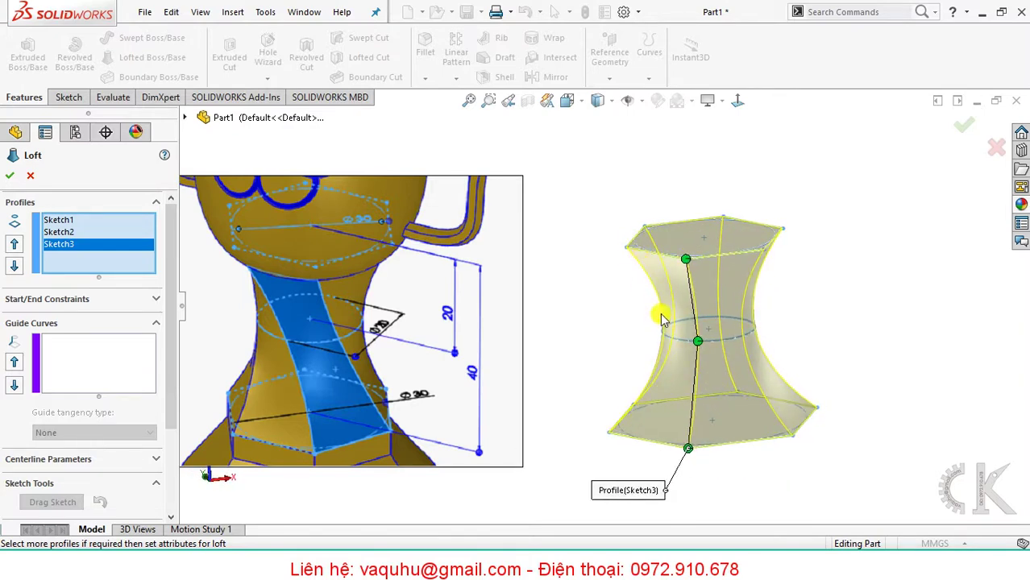
Reselect the bottom hexagon at an offset corner to twist the stem and create Loft1.
left_click(77, 246)
left_click(713, 450)
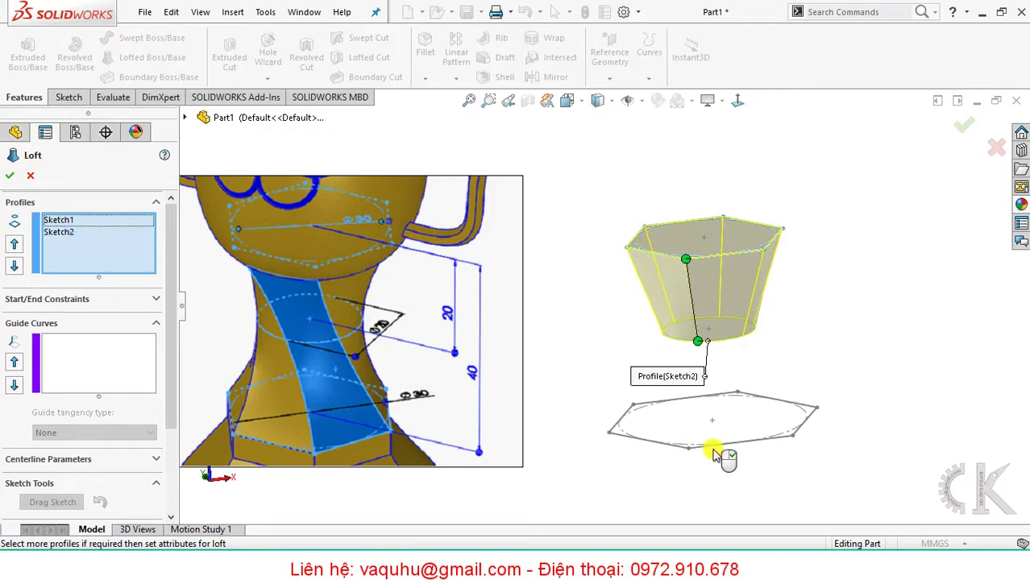
left_click(800, 439)
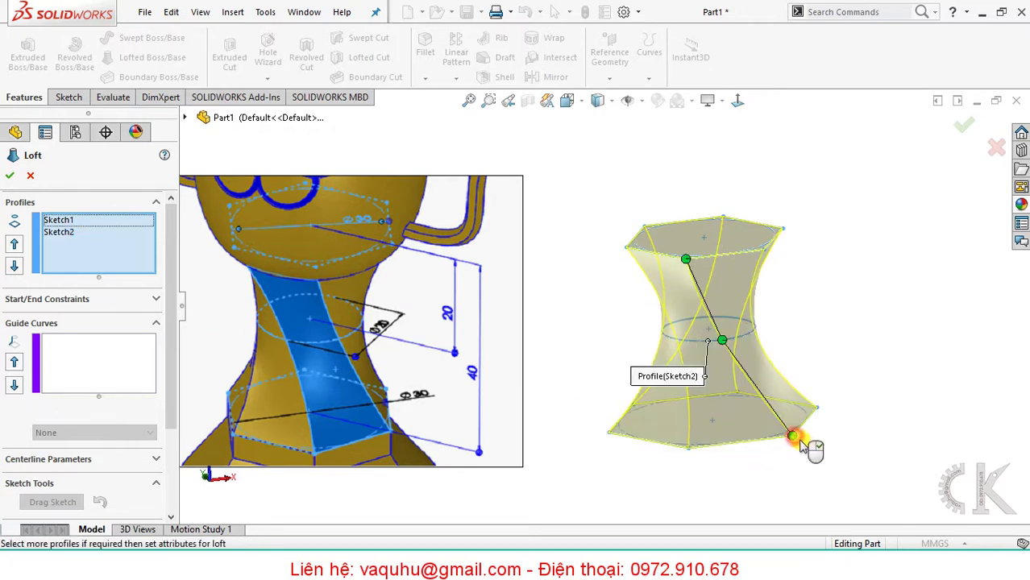
mouse_move(799, 432)
middle_mouse_down()
mouse_move(758, 375)
mouse_move(805, 419)
middle_mouse_up()
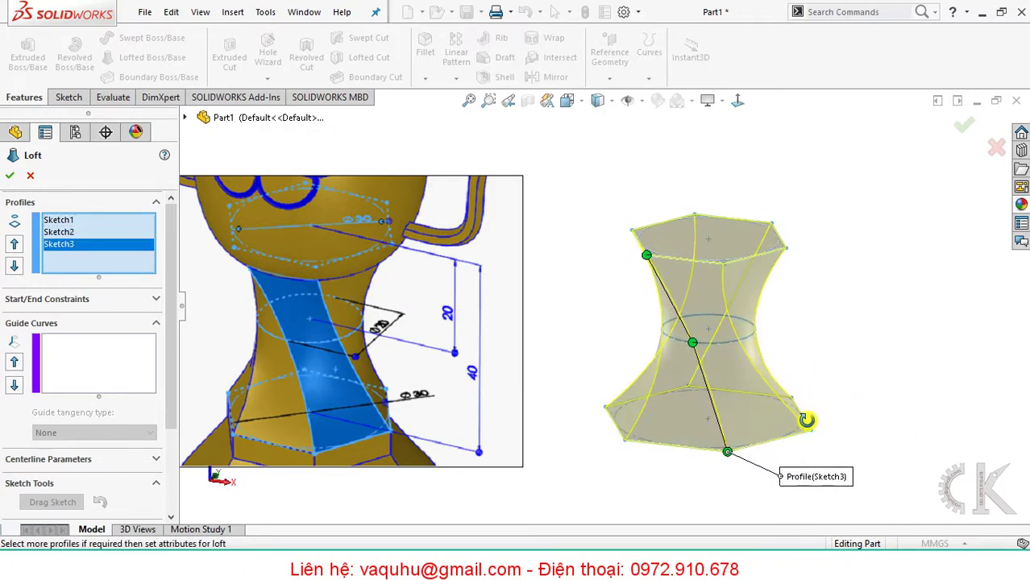
left_click(12, 175)
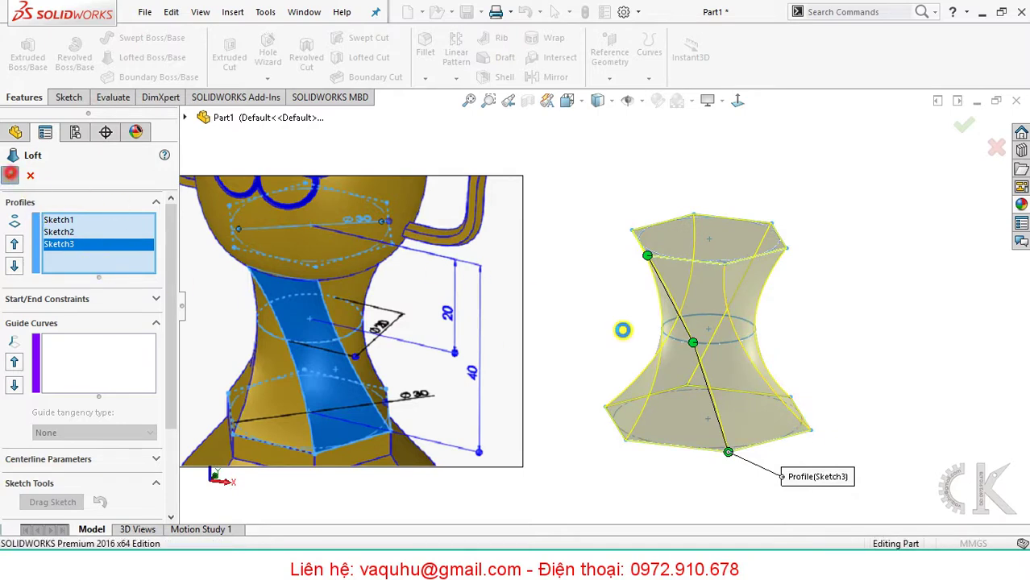
mouse_move(605, 320)
middle_mouse_down()
mouse_move(634, 332)
mouse_move(575, 251)
mouse_move(547, 367)
mouse_move(611, 338)
mouse_move(660, 408)
mouse_move(596, 411)
middle_mouse_up()
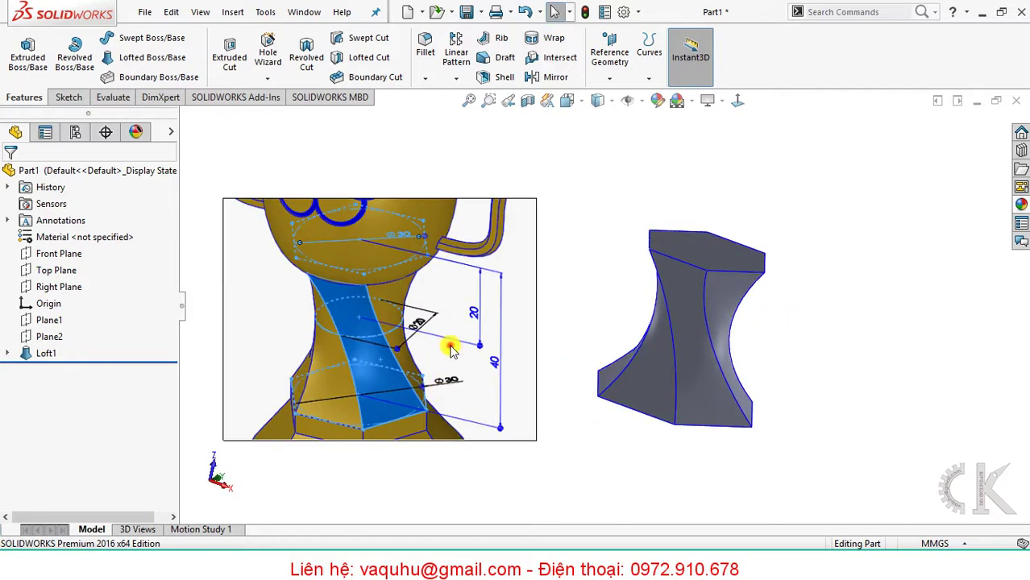
Delete the stem reference picture and orbit the stem to a front-on view.
left_click(449, 346)
key("Delete")
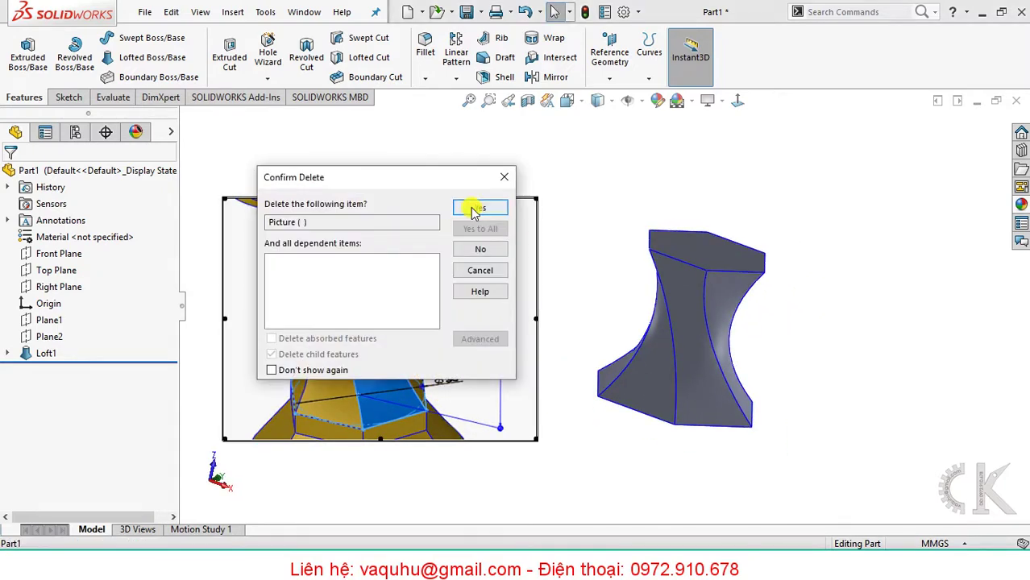
left_click(474, 209)
middle_click_drag(554, 334, 517, 312)
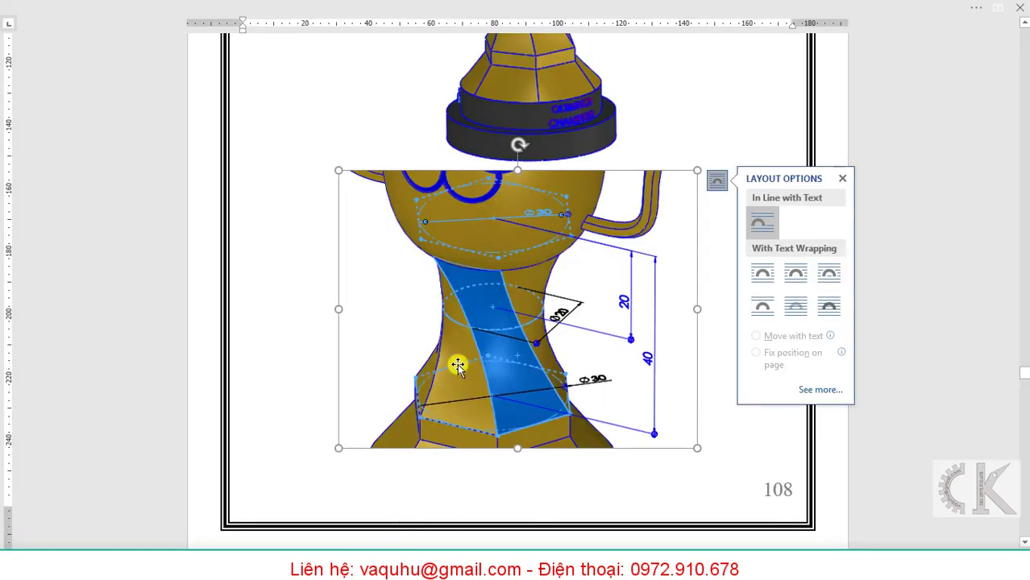
Select the Ø50 trophy-base picture with OLYMPICS CHAMPION text in Word, then return to SOLIDWORKS.
scroll(458, 360, "down", 5)
scroll(459, 360, "down", 3)
scroll(458, 360, "down", 4)
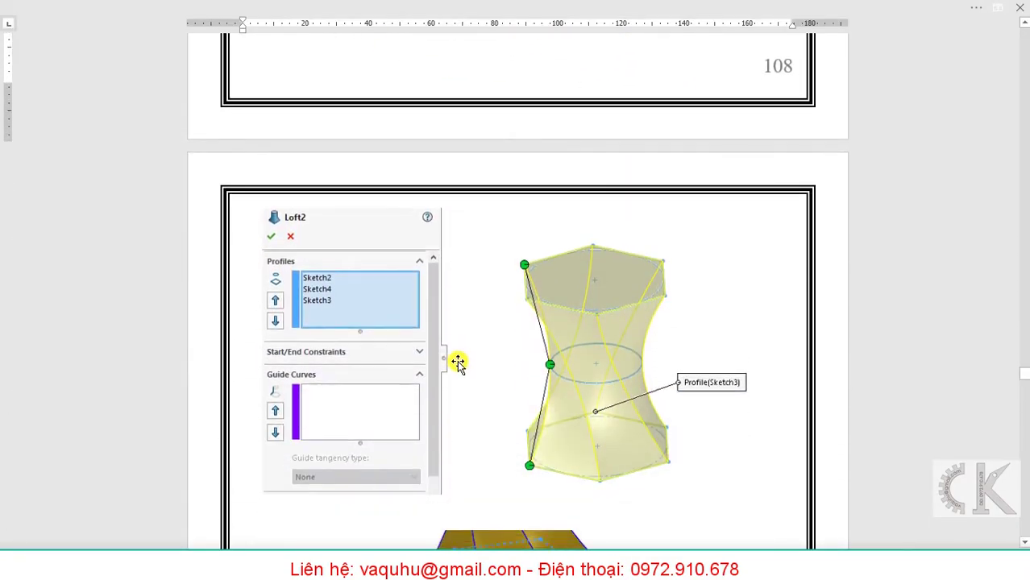
scroll(494, 336, "down", 2)
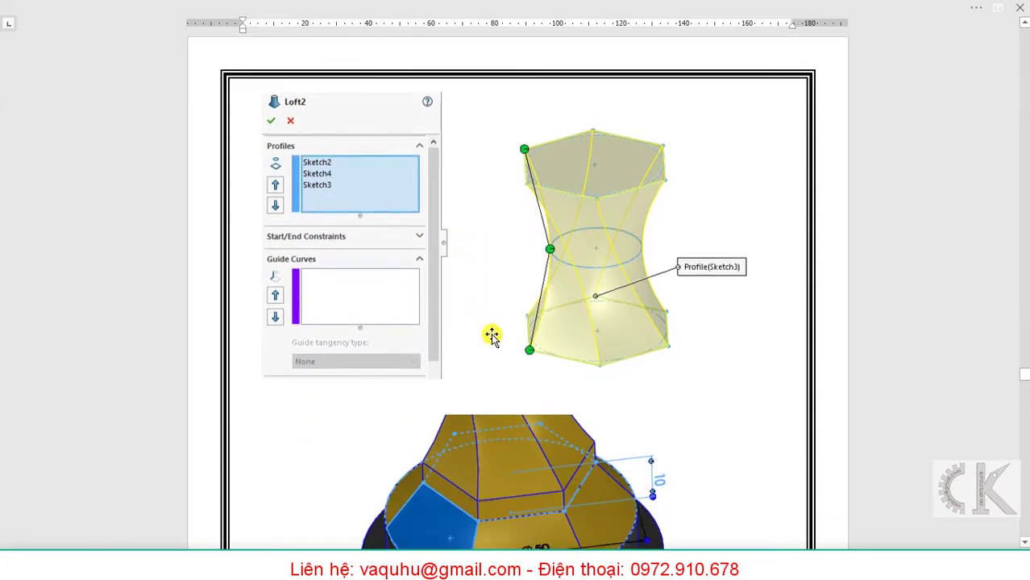
scroll(492, 335, "down", 4)
scroll(496, 332, "down", 1)
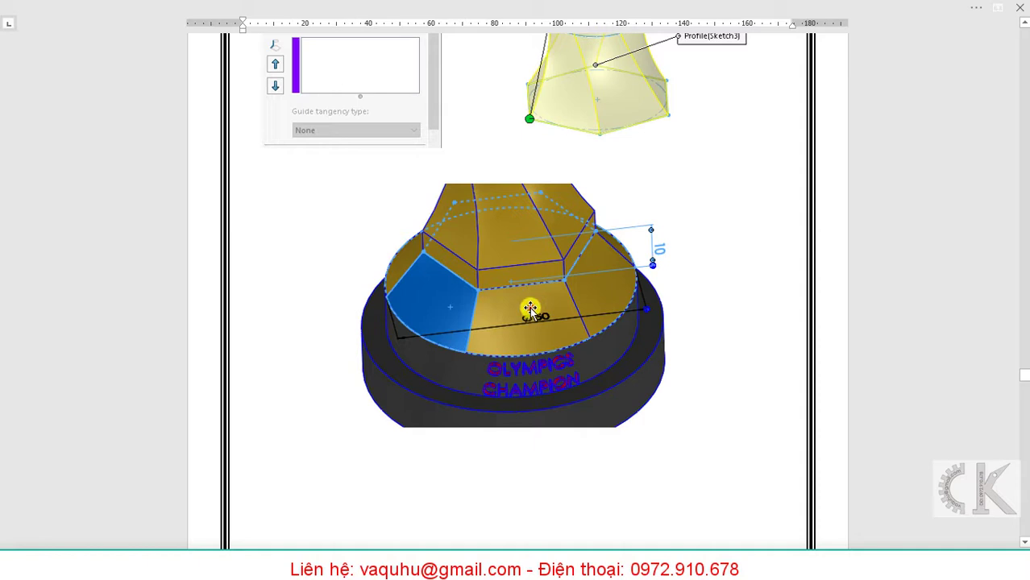
left_click(530, 311)
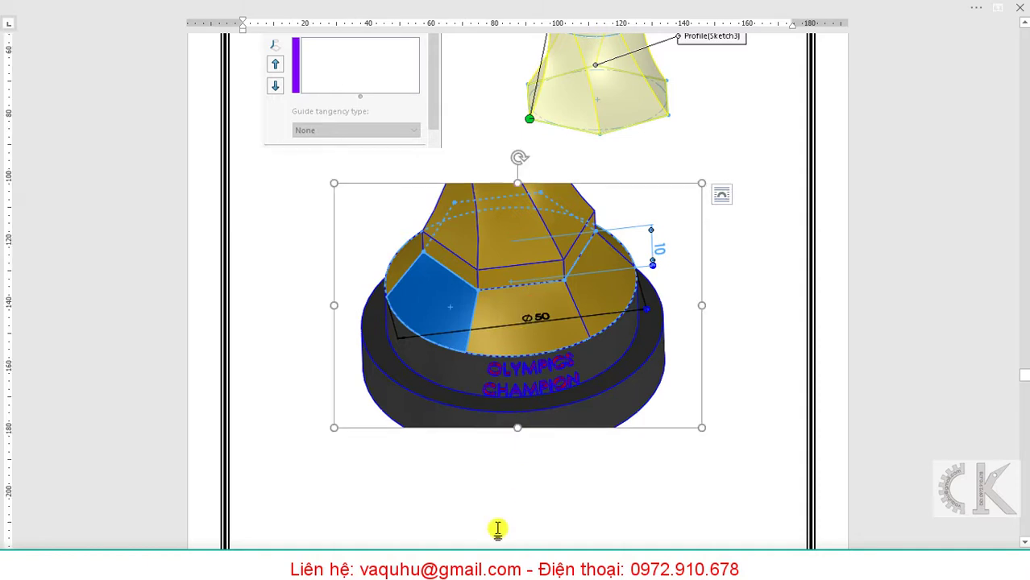
left_click(452, 564)
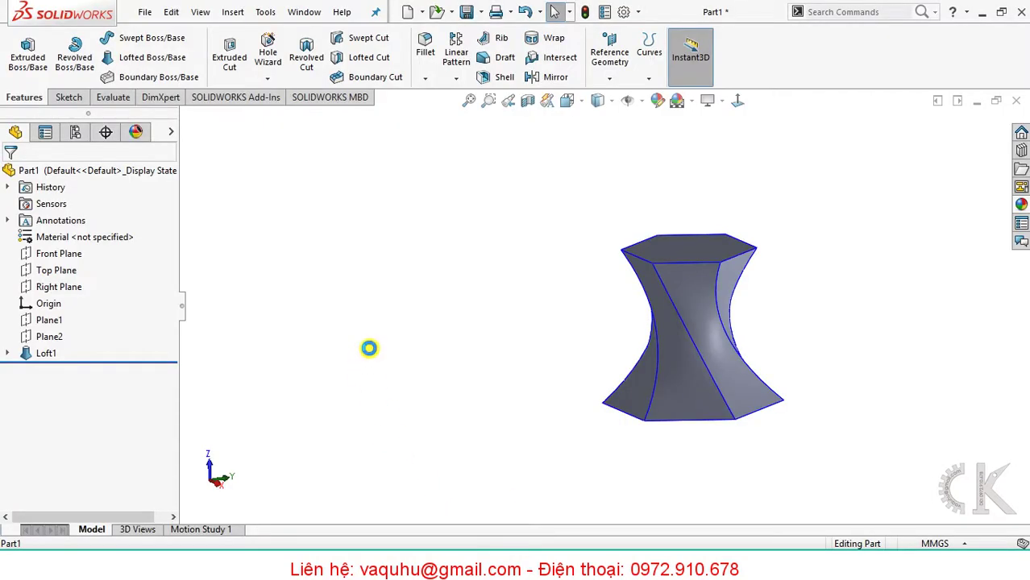
Paste the Ø50 trophy-base picture beside the twisted loft, shrink it, and orbit the model.
key("ctrl+v")
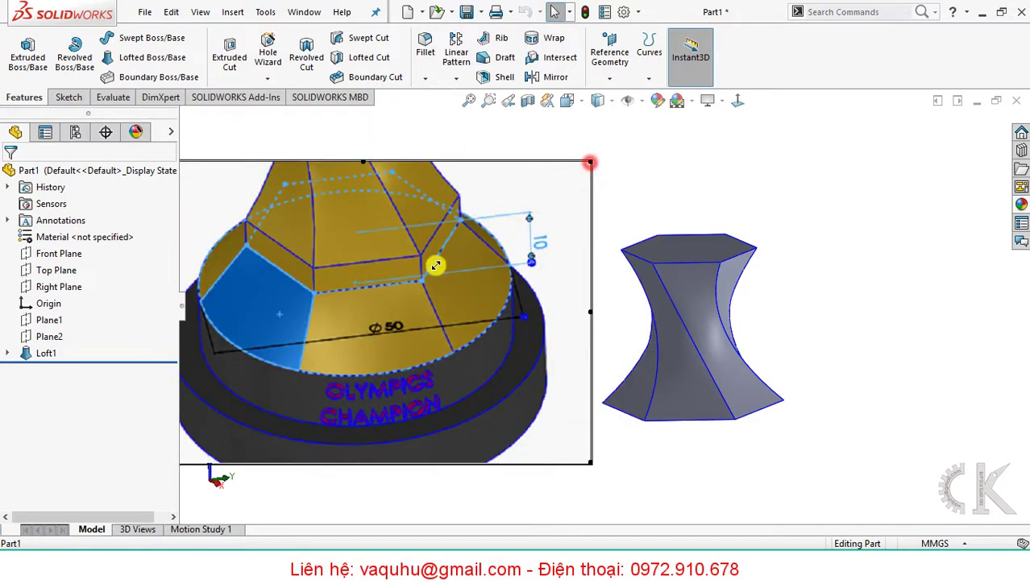
left_click_drag(380, 300, 385, 297)
scroll(609, 333, "down", 2)
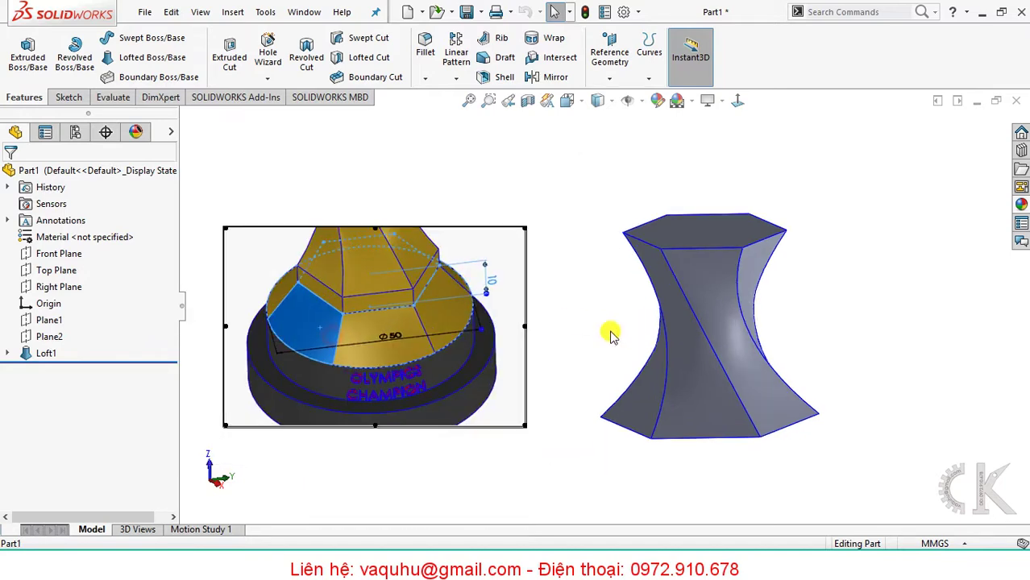
scroll(620, 340, "down", 1)
mouse_move(620, 340)
middle_mouse_down()
mouse_move(682, 310)
mouse_move(668, 275)
mouse_move(679, 280)
middle_mouse_up()
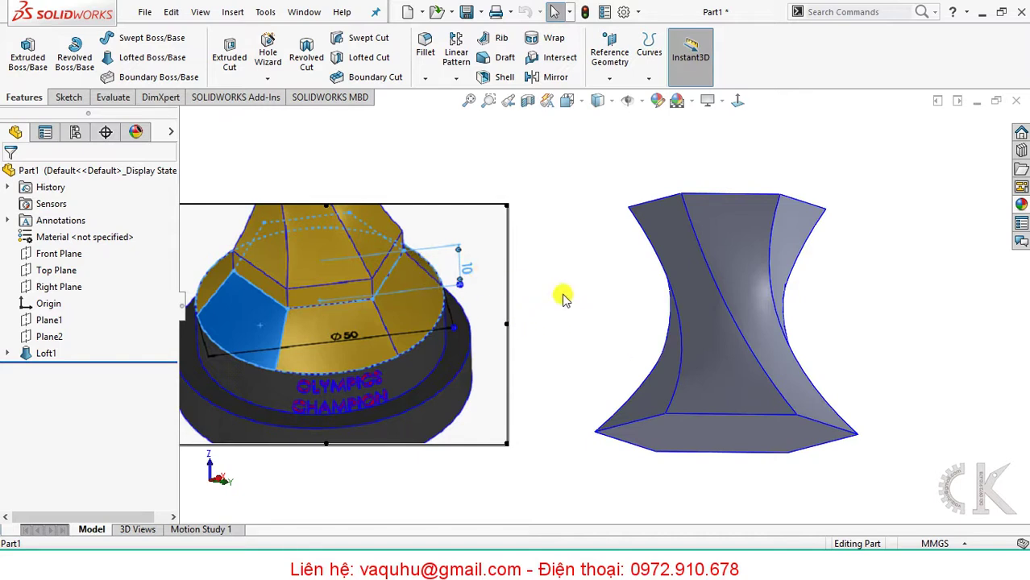
mouse_move(588, 327)
middle_mouse_down()
mouse_move(609, 364)
mouse_move(602, 281)
mouse_move(618, 382)
mouse_move(621, 342)
mouse_move(593, 290)
middle_mouse_up()
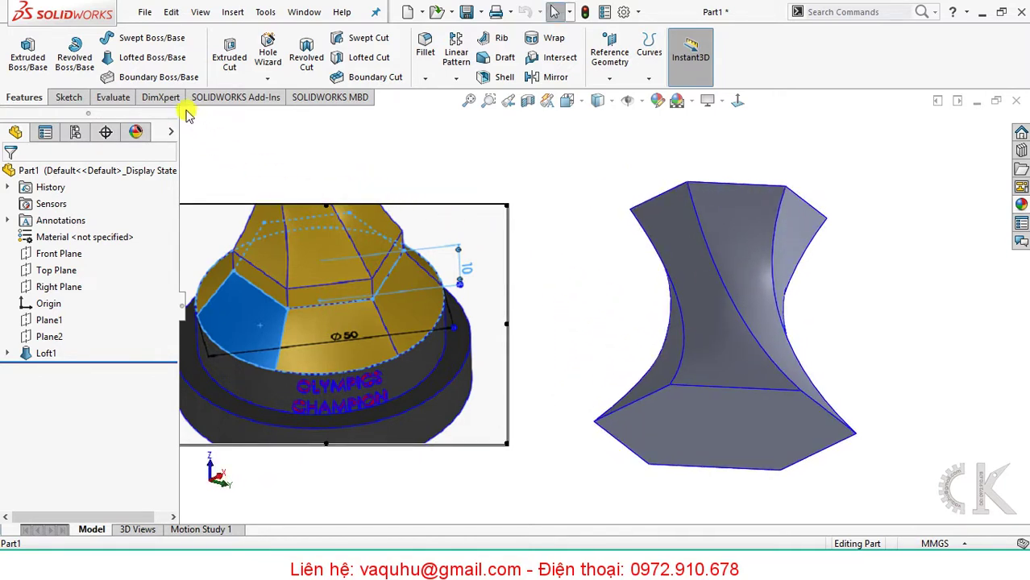
left_click(68, 97)
Start a sketch on the loft's bottom hexagonal face and view it face-on.
left_click(21, 53)
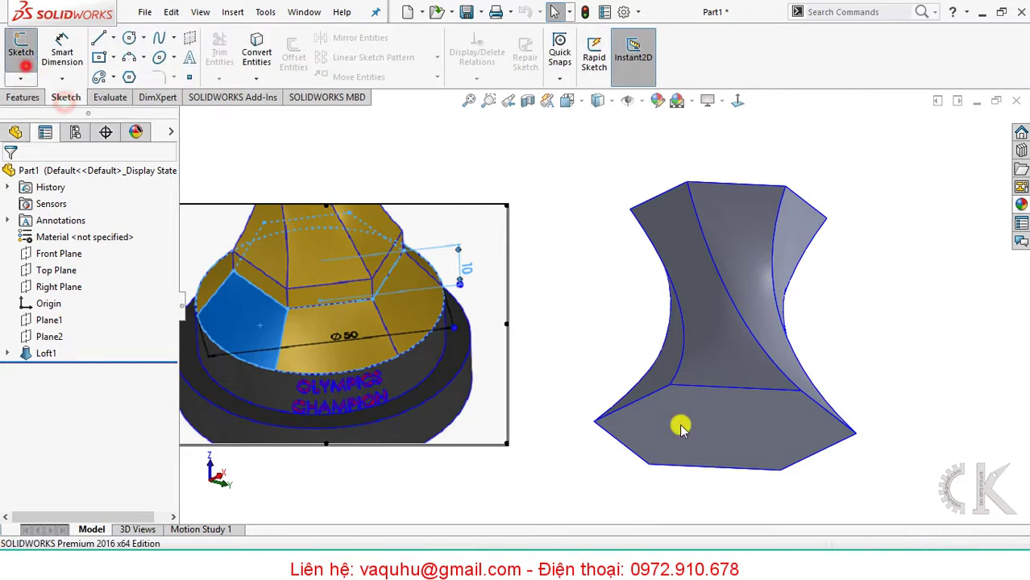
left_click(691, 438)
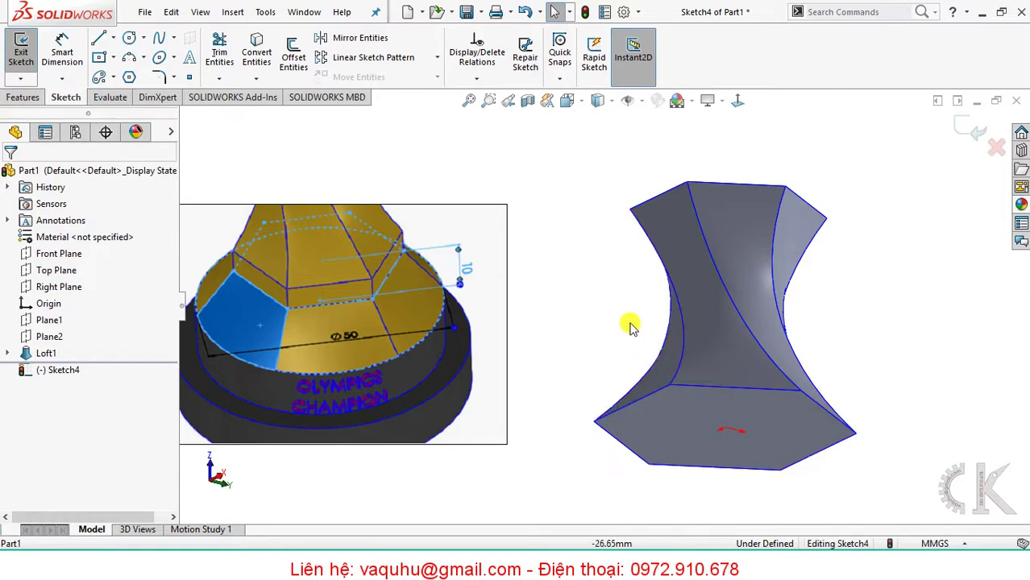
left_click(737, 104)
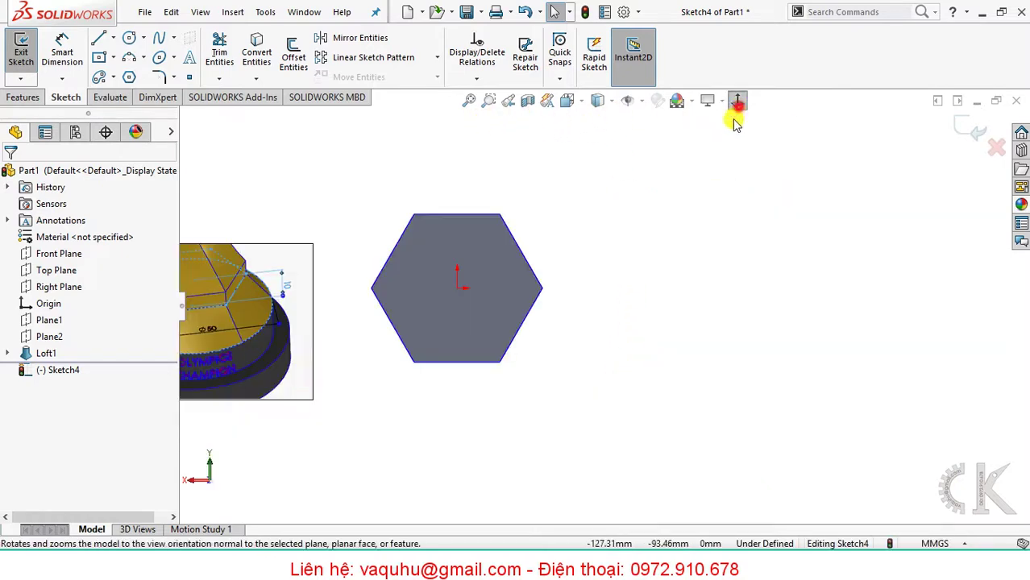
mouse_move(462, 298)
middle_mouse_down("ctrl")
mouse_move(504, 318)
mouse_move(661, 326)
middle_mouse_up("ctrl")
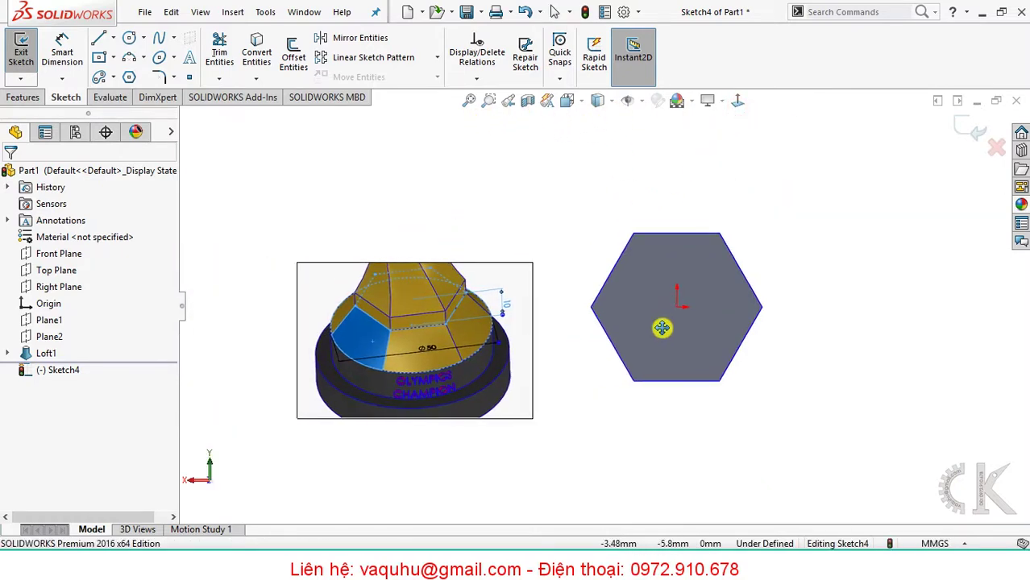
scroll(650, 338, "down", 2)
scroll(650, 338, "down", 1)
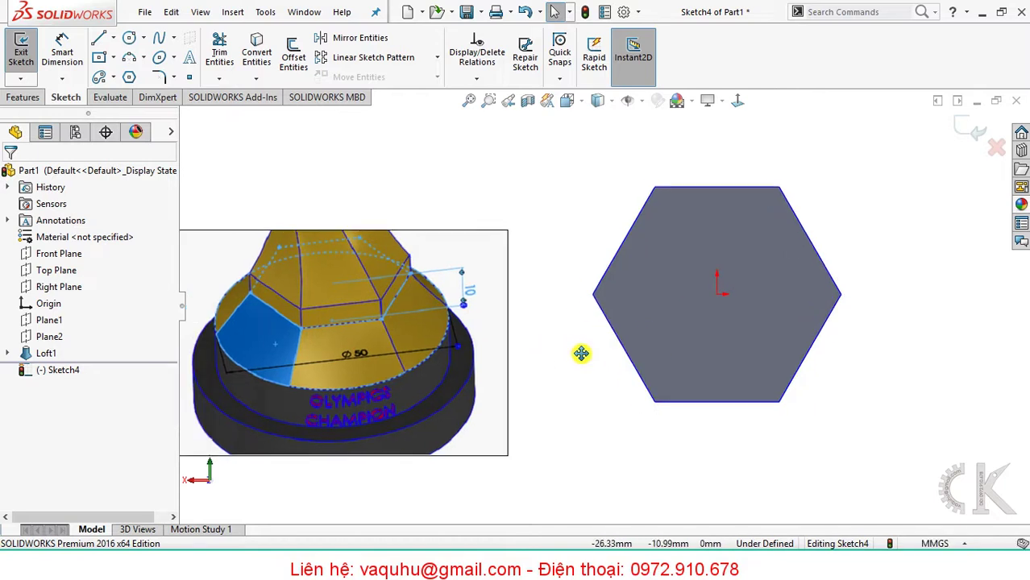
middle_click_drag(546, 355, 600, 357, "ctrl")
left_click_drag(489, 347, 515, 315)
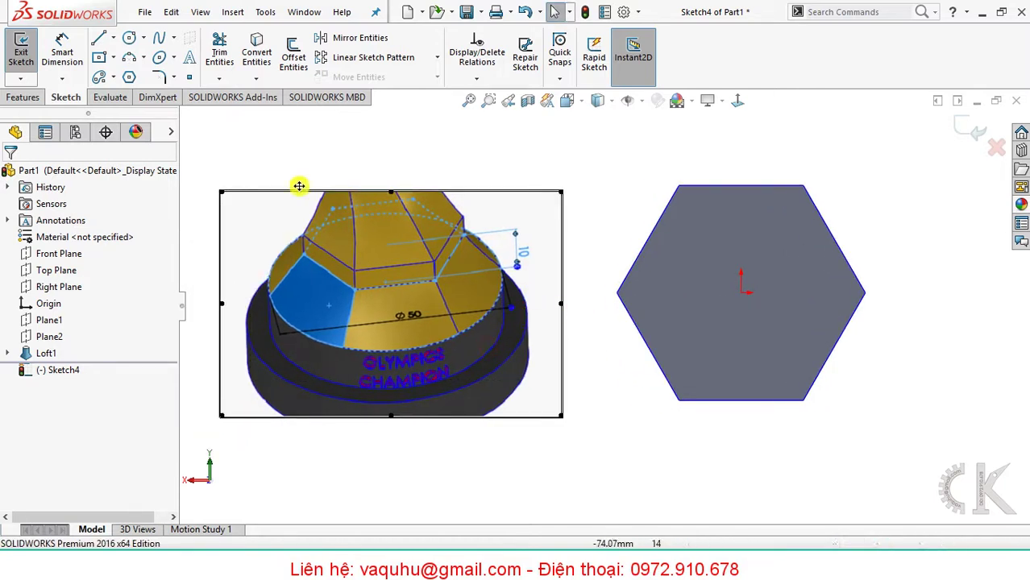
Convert the bottom face's hexagonal edges into sketch lines and exit Sketch4.
left_click(255, 46)
left_click(679, 258)
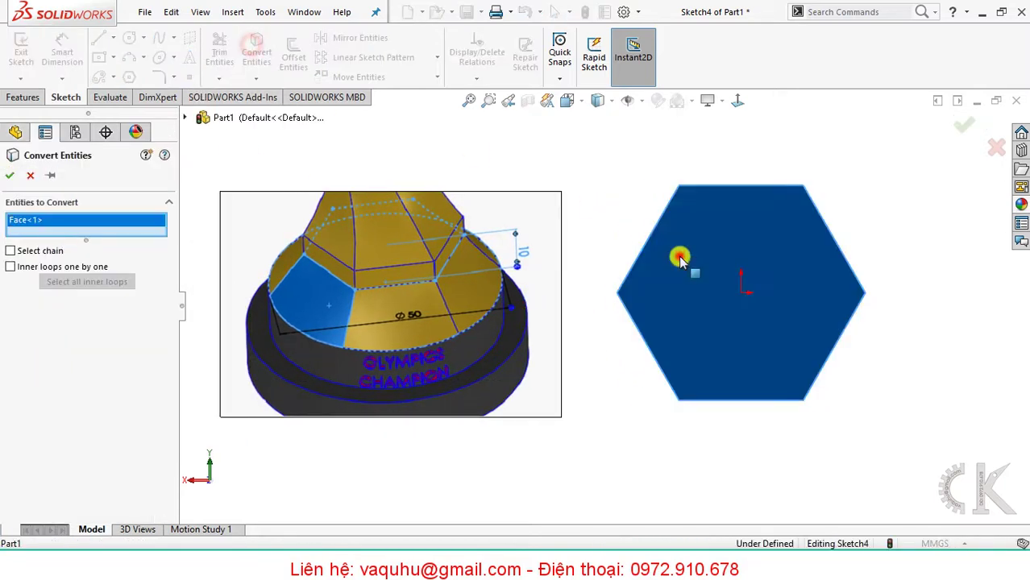
left_click(15, 175)
middle_click_drag(632, 214, 617, 299)
scroll(614, 141, "down", 2)
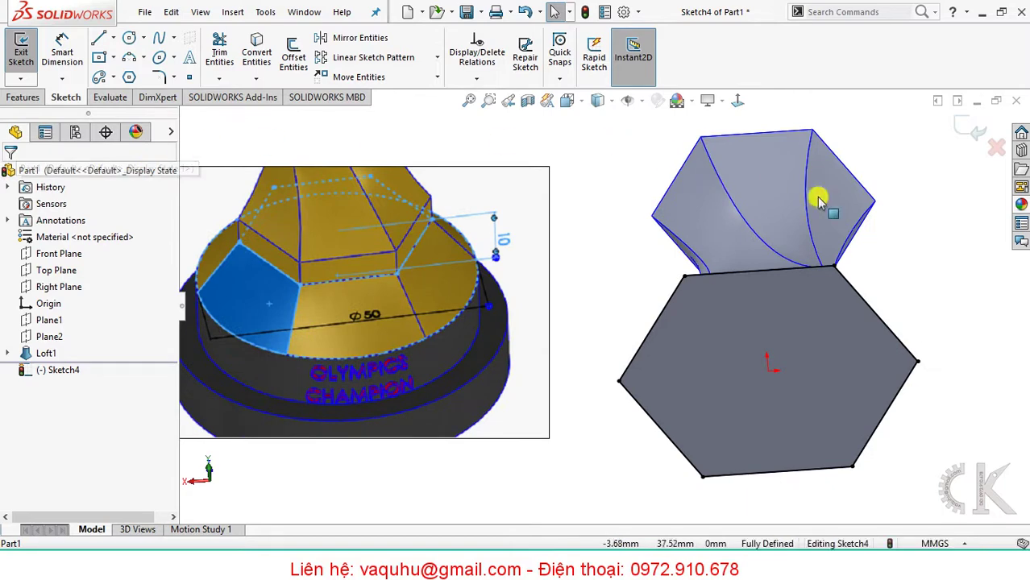
left_click(965, 132)
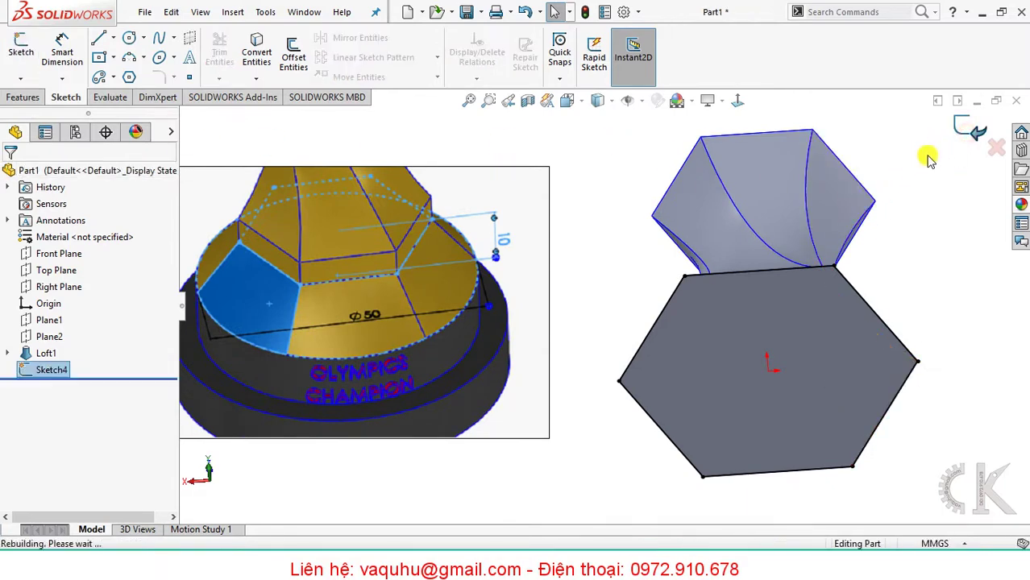
Extrude Sketch4 blind 10 mm as Boss-Extrude1 and orbit to inspect the slab.
left_click(22, 97)
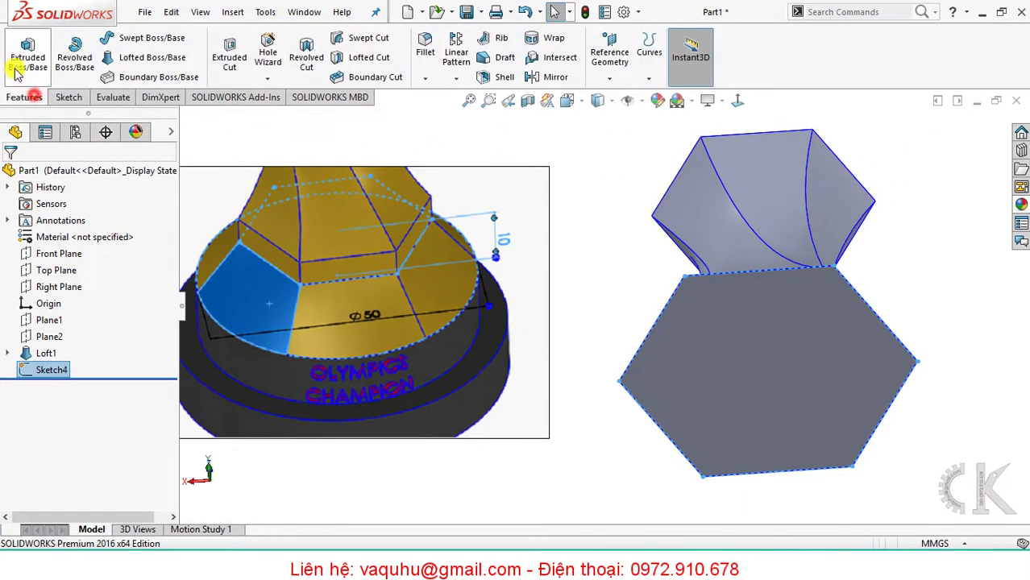
left_click(27, 52)
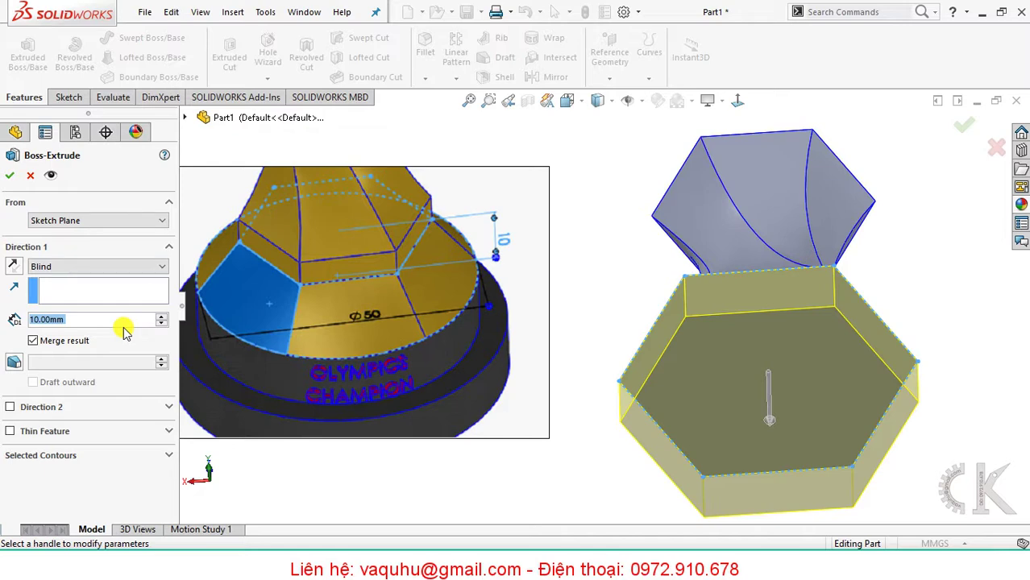
left_click(9, 175)
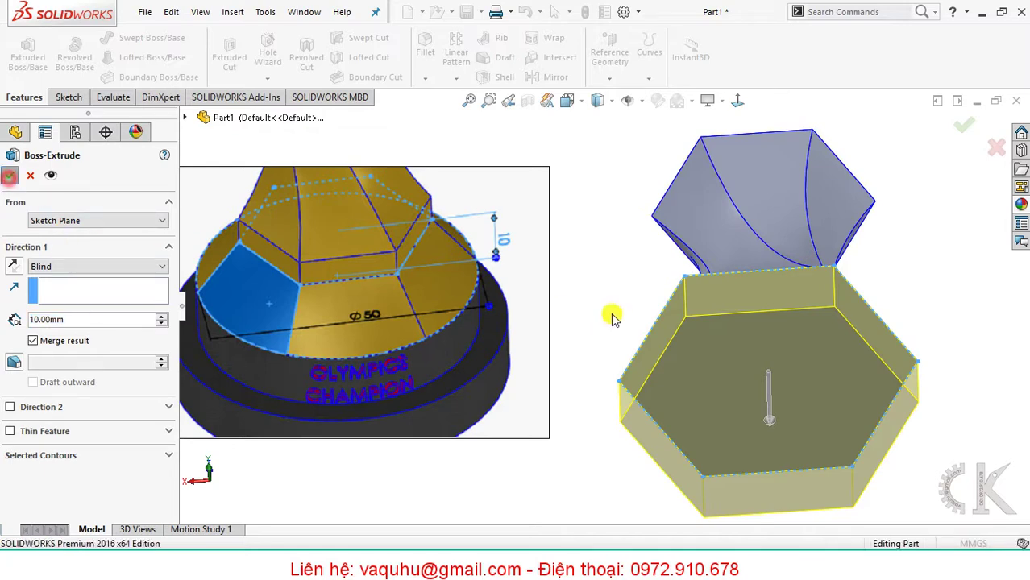
scroll(643, 288, "up", 3)
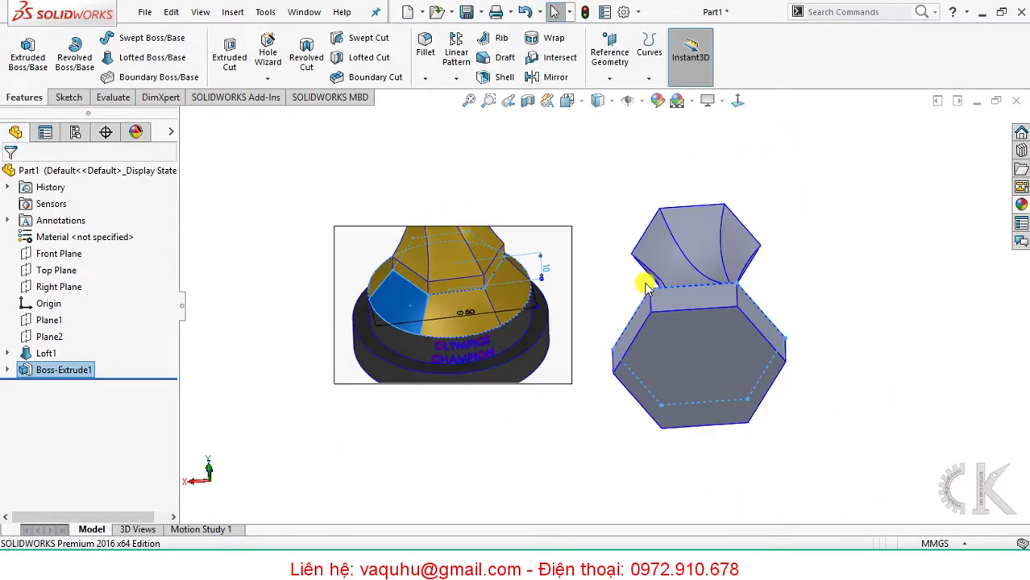
mouse_move(643, 288)
middle_mouse_down()
mouse_move(646, 442)
mouse_move(664, 430)
mouse_move(653, 426)
mouse_move(662, 483)
mouse_move(673, 453)
mouse_move(667, 463)
mouse_move(664, 445)
mouse_move(650, 475)
mouse_move(669, 448)
middle_mouse_up()
mouse_move(684, 358)
middle_mouse_down()
mouse_move(743, 204)
mouse_move(722, 170)
mouse_move(738, 294)
mouse_move(728, 358)
mouse_move(748, 365)
mouse_move(741, 349)
mouse_move(742, 368)
middle_mouse_up()
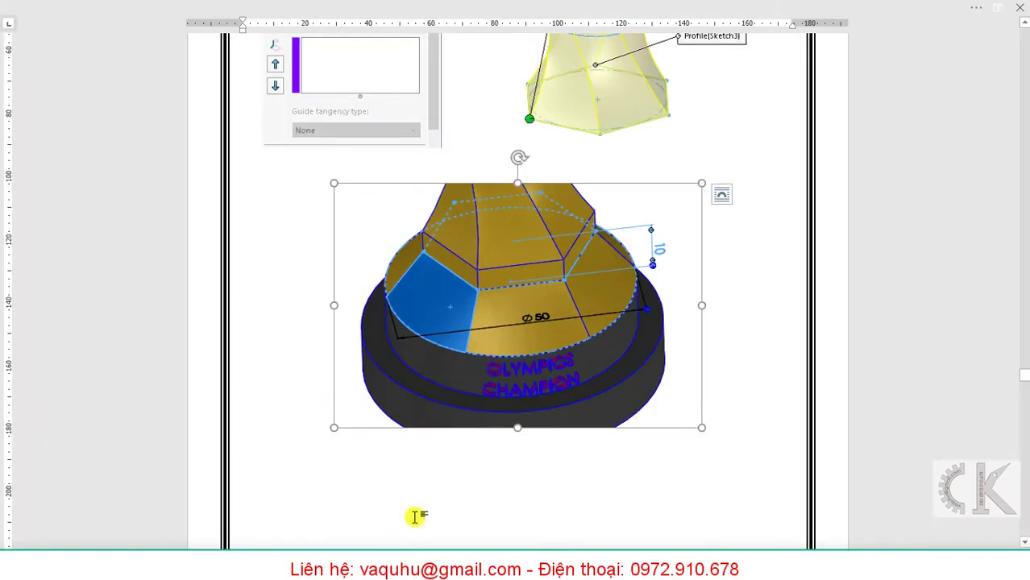
scroll(463, 273, "up", 2)
scroll(459, 252, "up", 3)
scroll(466, 253, "up", 2)
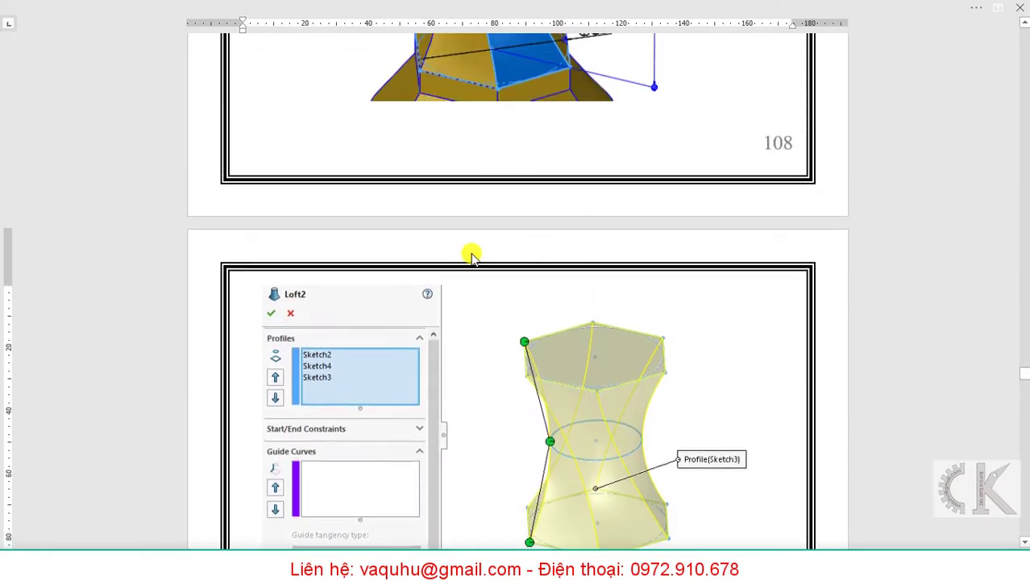
scroll(479, 258, "up", 3)
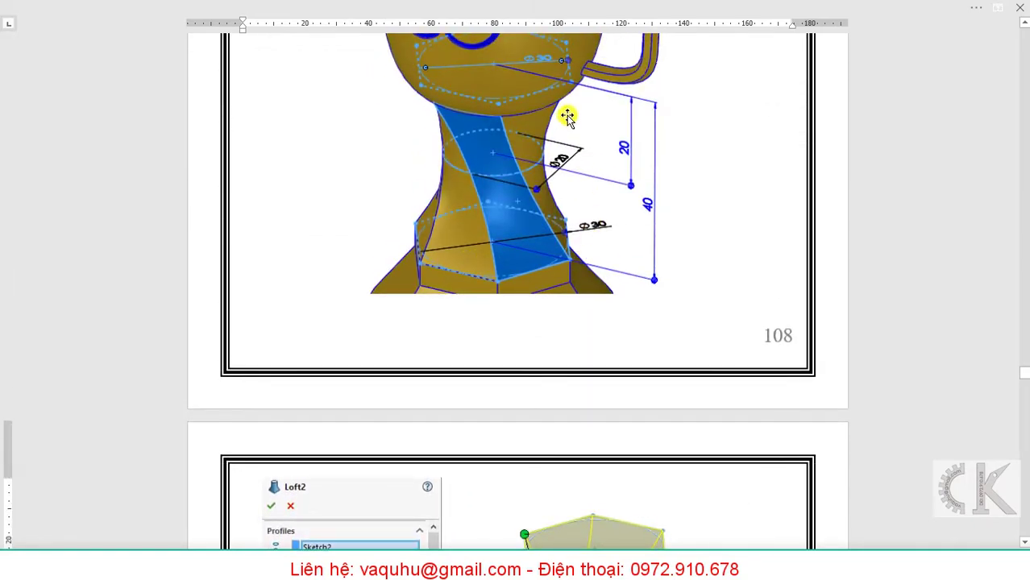
scroll(548, 422, "down", 3)
scroll(540, 447, "down", 3)
scroll(537, 463, "down", 2)
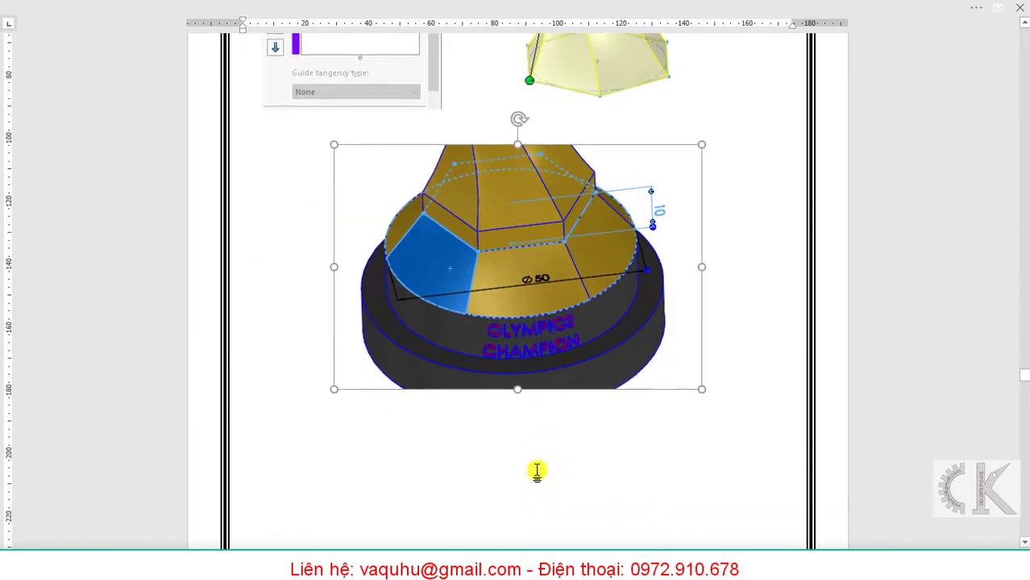
key("alt+Tab")
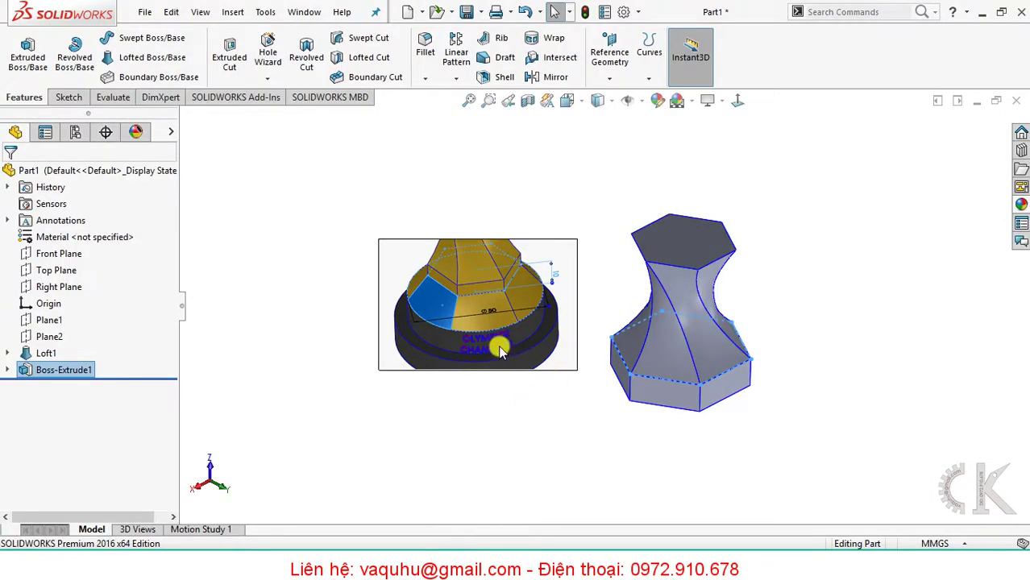
Edit Loft1's Sketch3, set the lower hexagon diameter to 30 mm, and exit the sketch.
left_click(8, 355)
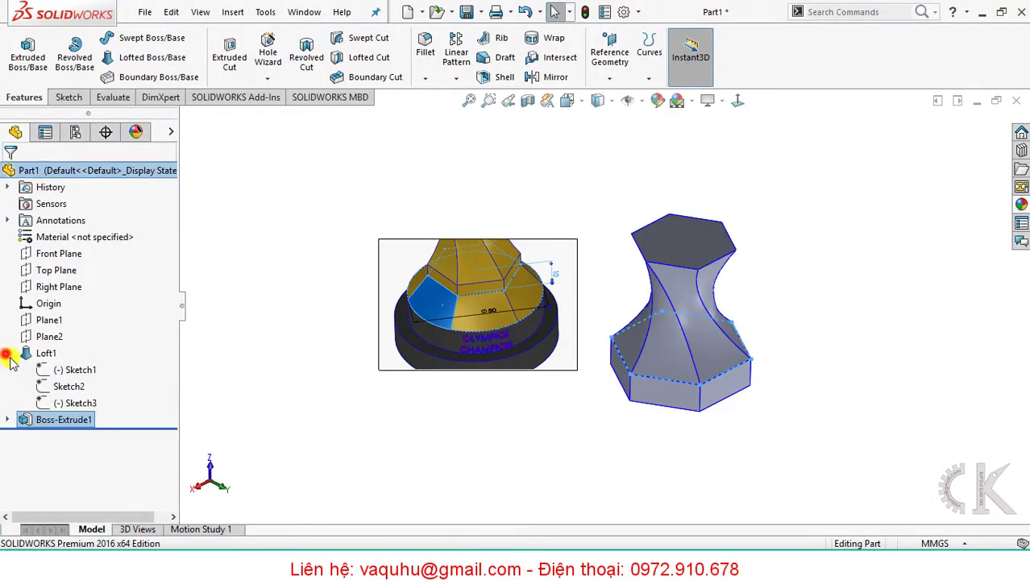
left_click(64, 403)
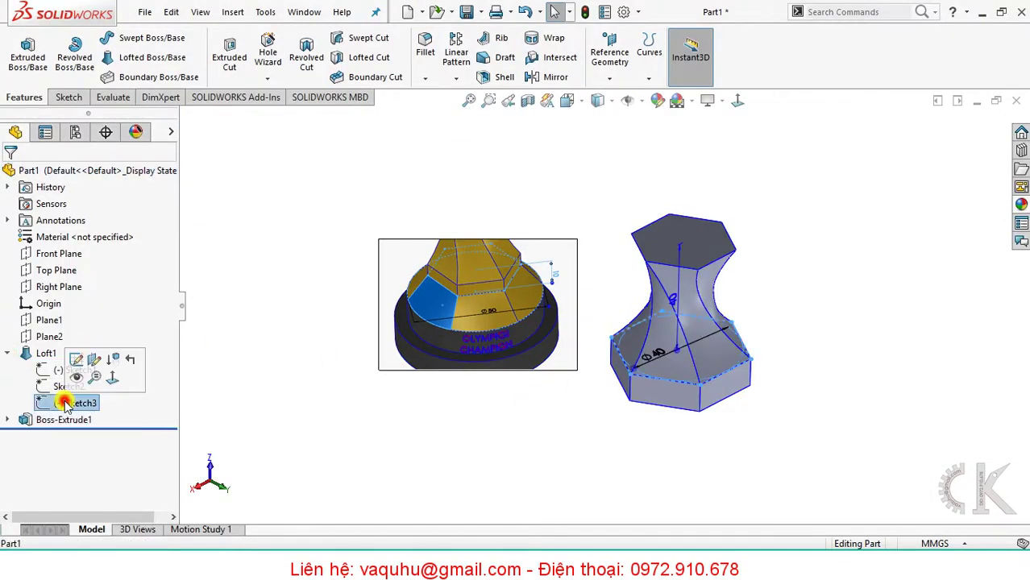
left_click(76, 359)
double_click(657, 359)
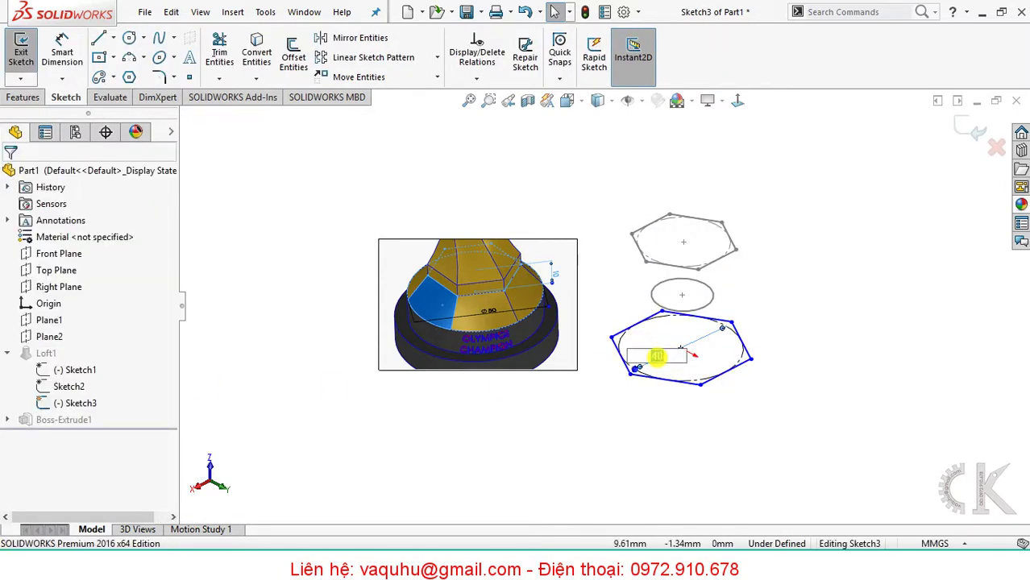
key("Return")
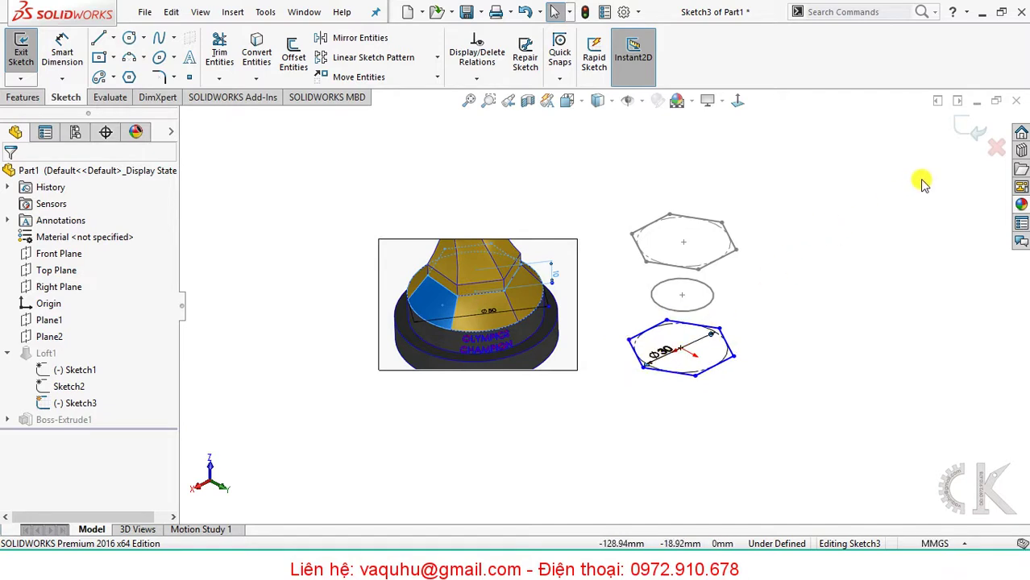
left_click(965, 131)
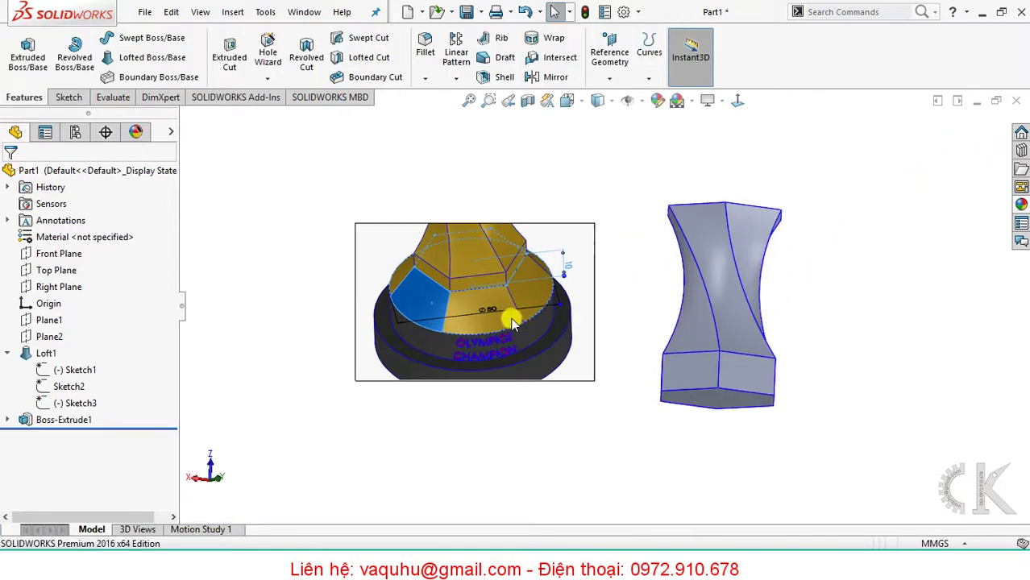
Select the trophy reference picture and delete it, confirming the deletion.
scroll(506, 314, "down", 3)
mouse_move(536, 325)
middle_mouse_down()
mouse_move(540, 301)
mouse_move(547, 349)
middle_mouse_up()
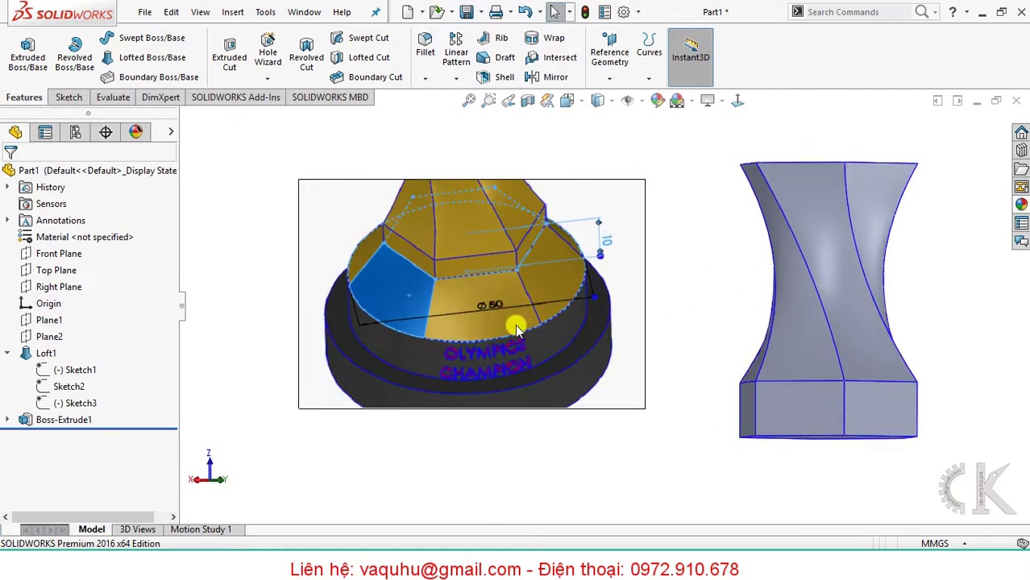
left_click(516, 325)
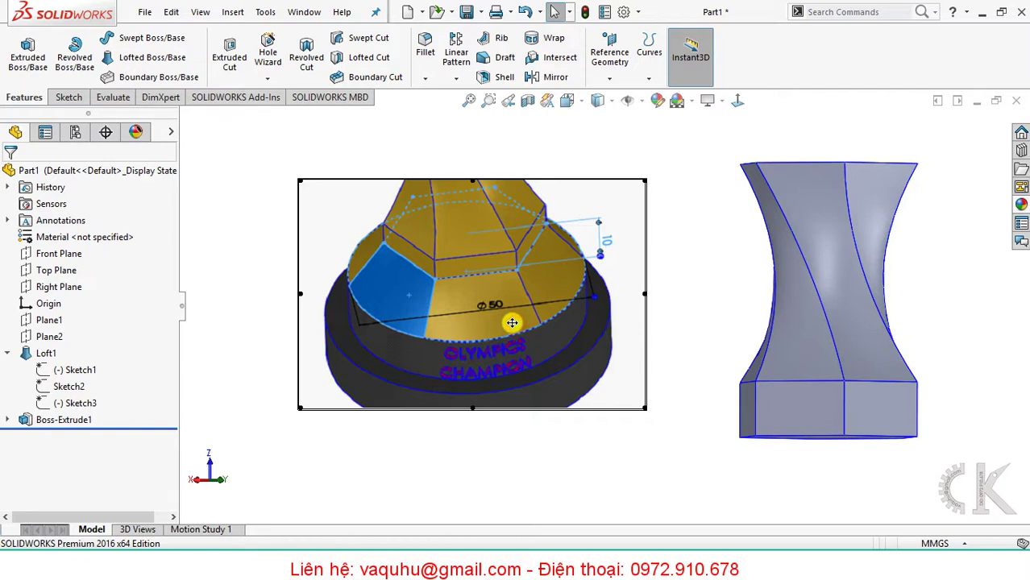
key("Delete")
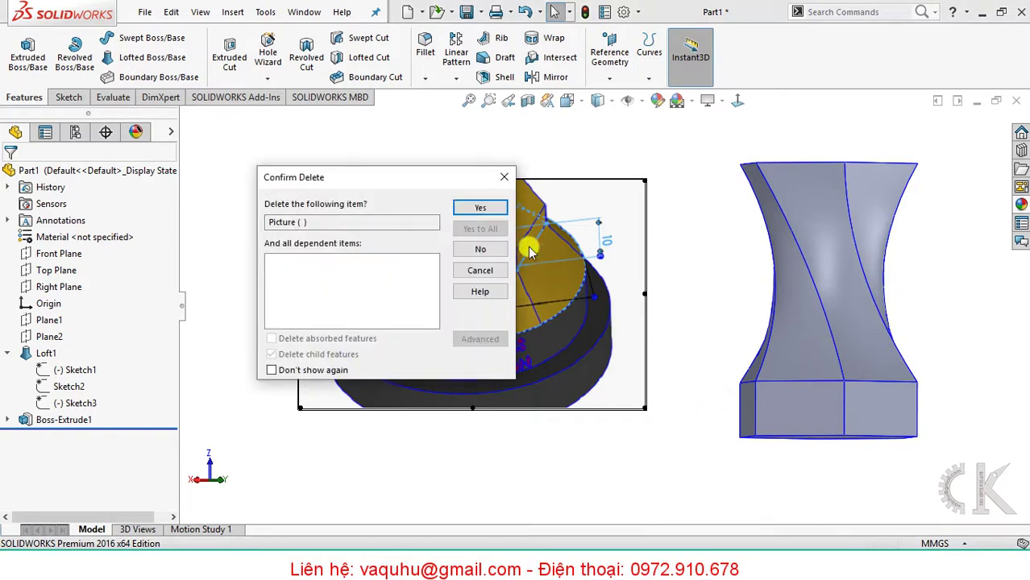
left_click(500, 209)
mouse_move(857, 357)
middle_mouse_down("ctrl")
mouse_move(651, 356)
mouse_move(590, 382)
mouse_move(589, 313)
mouse_move(600, 310)
middle_mouse_up("ctrl")
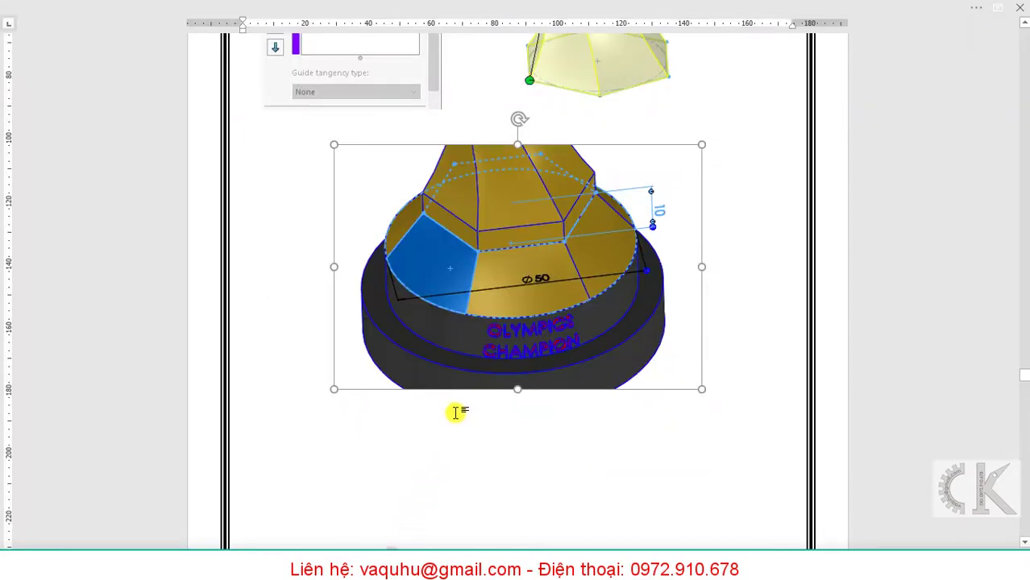
Scroll the Word document down to the Loft3 and Boss-Extrude2 screenshots page.
scroll(456, 412, "down", 5)
scroll(446, 416, "down", 4)
scroll(476, 411, "down", 2)
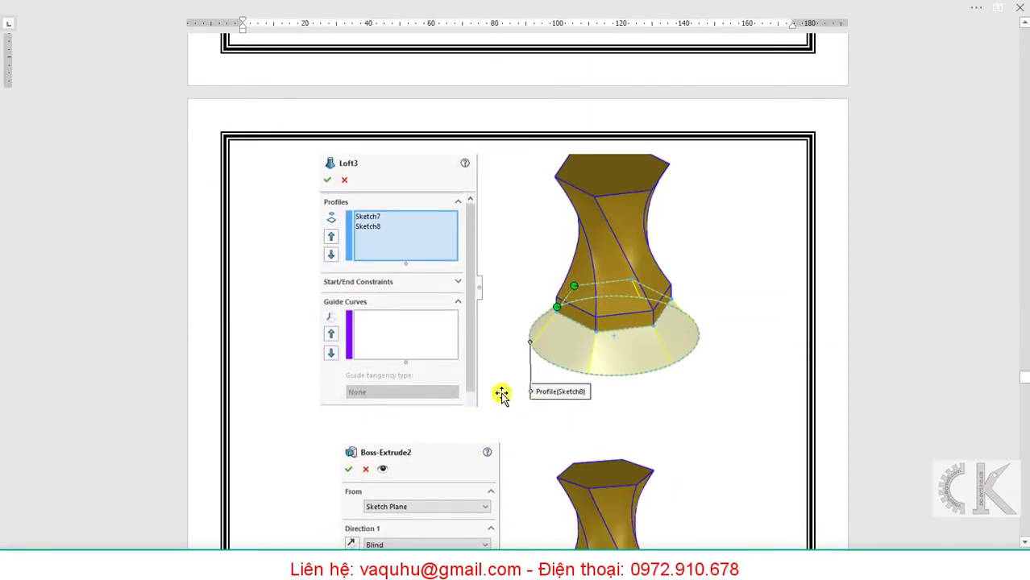
scroll(485, 344, "down", 2)
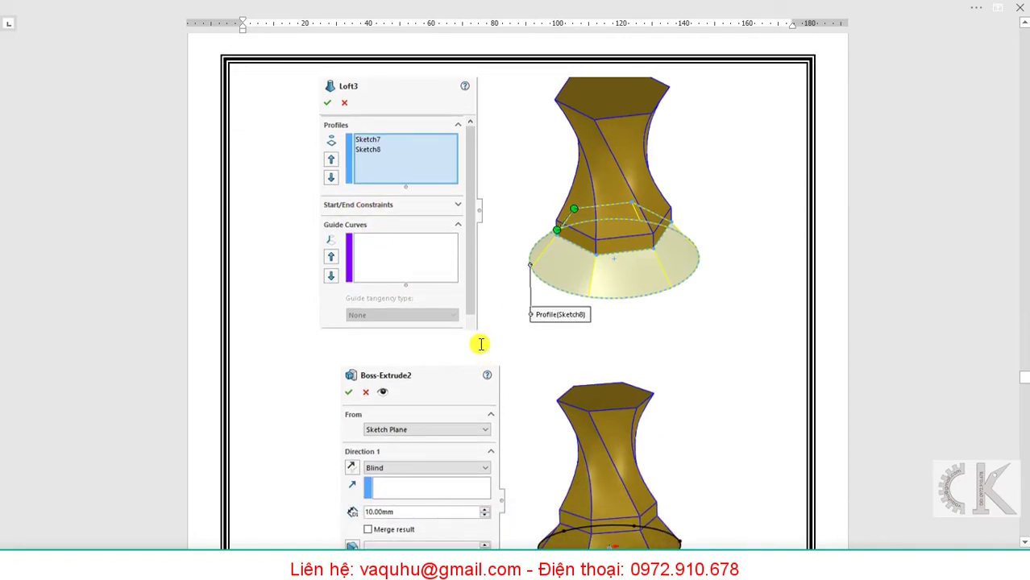
scroll(479, 346, "down", 2)
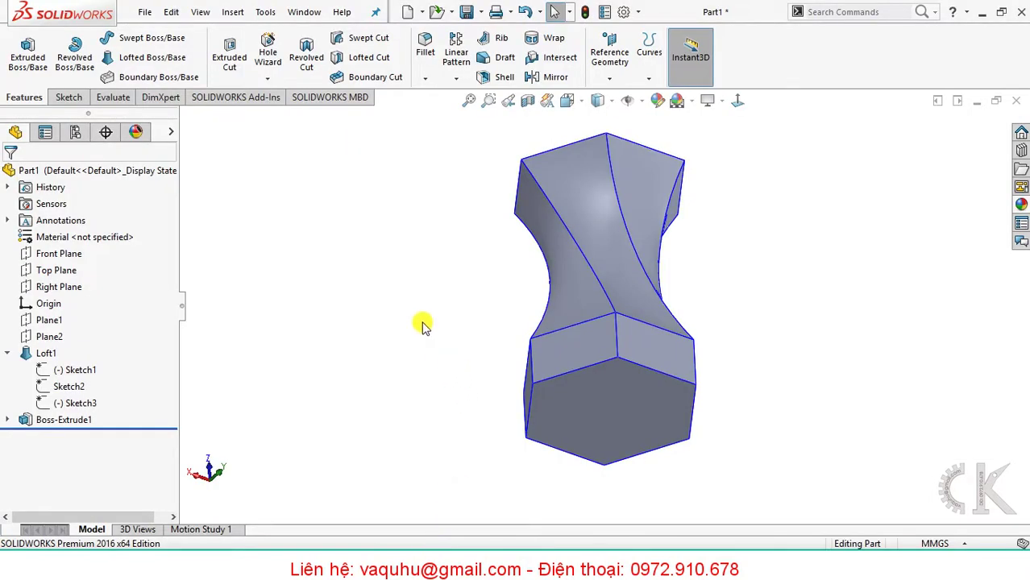
Sketch on Boss-Extrude1's bottom face, convert its hexagonal edges, and exit Sketch5.
middle_click_drag(368, 257, 425, 298)
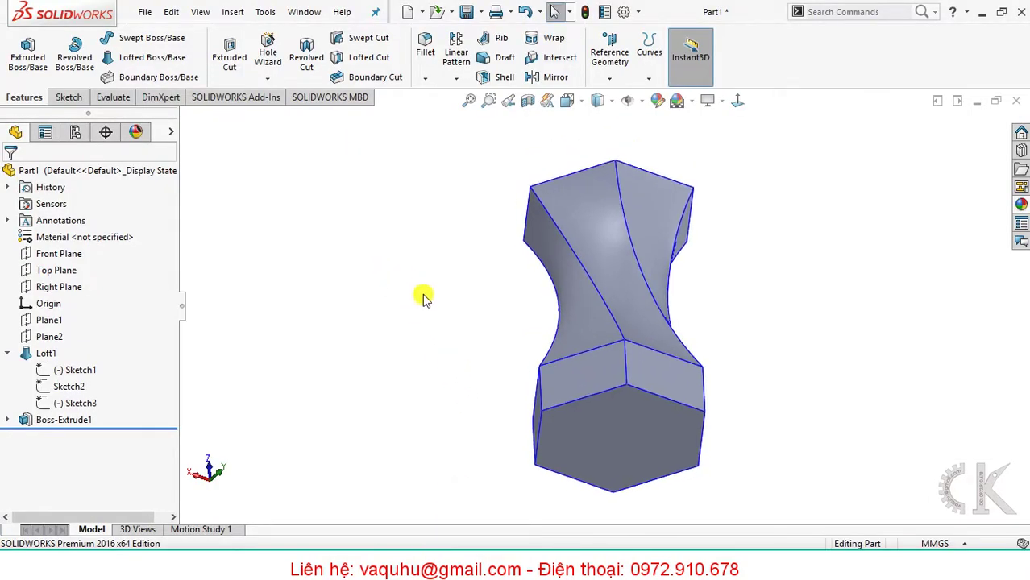
left_click(77, 97)
left_click(21, 50)
left_click(583, 455)
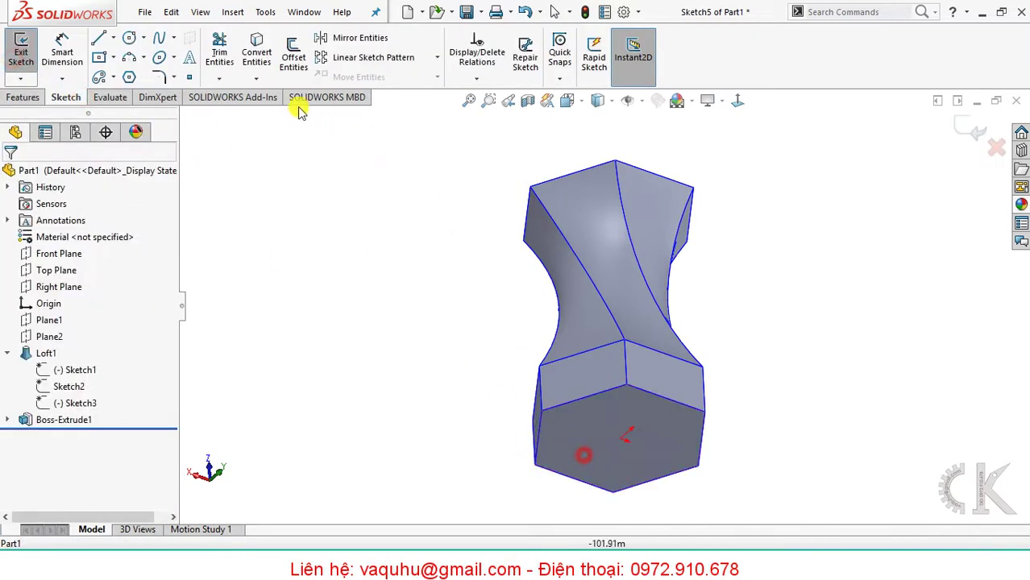
left_click(257, 50)
left_click(612, 411)
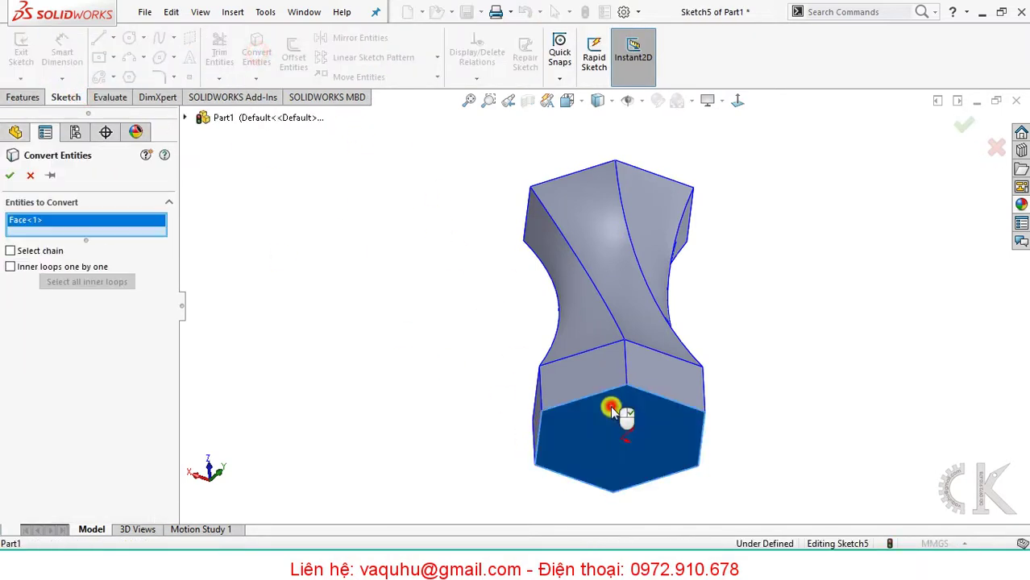
left_click(31, 175)
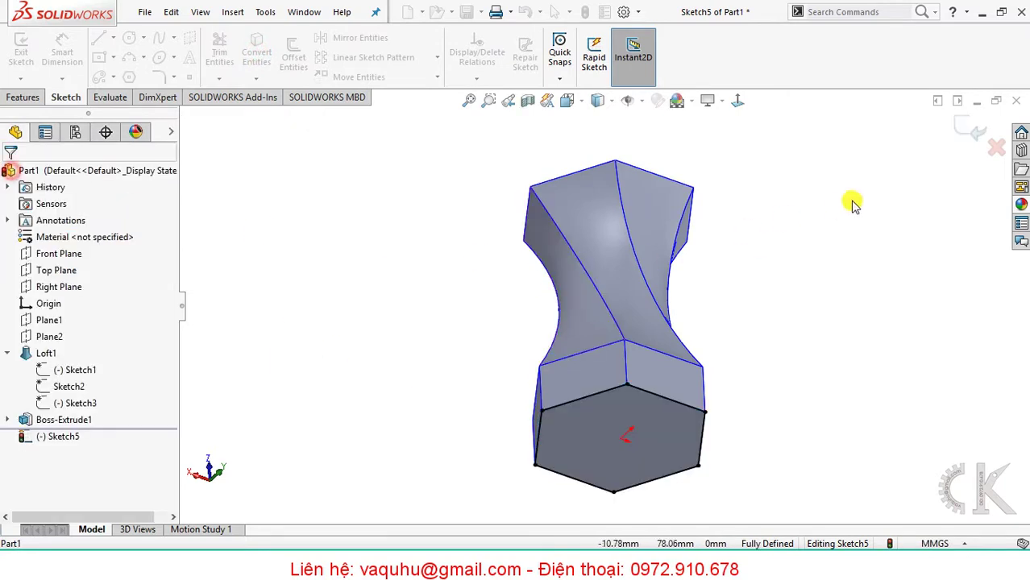
left_click(626, 425)
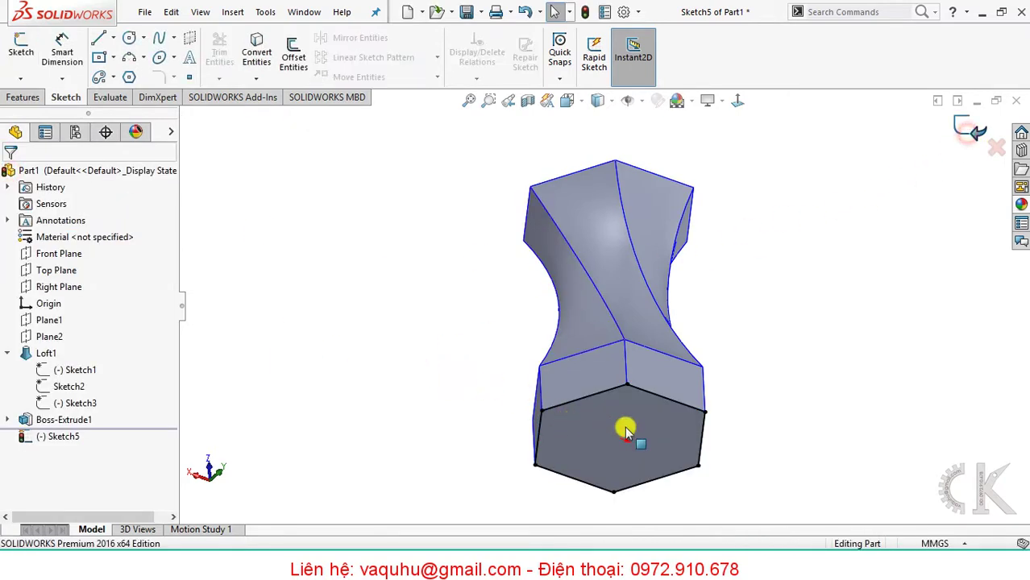
left_click(29, 97)
Add Plane3 offset 10 mm from the stem's bottom face.
left_click(629, 50)
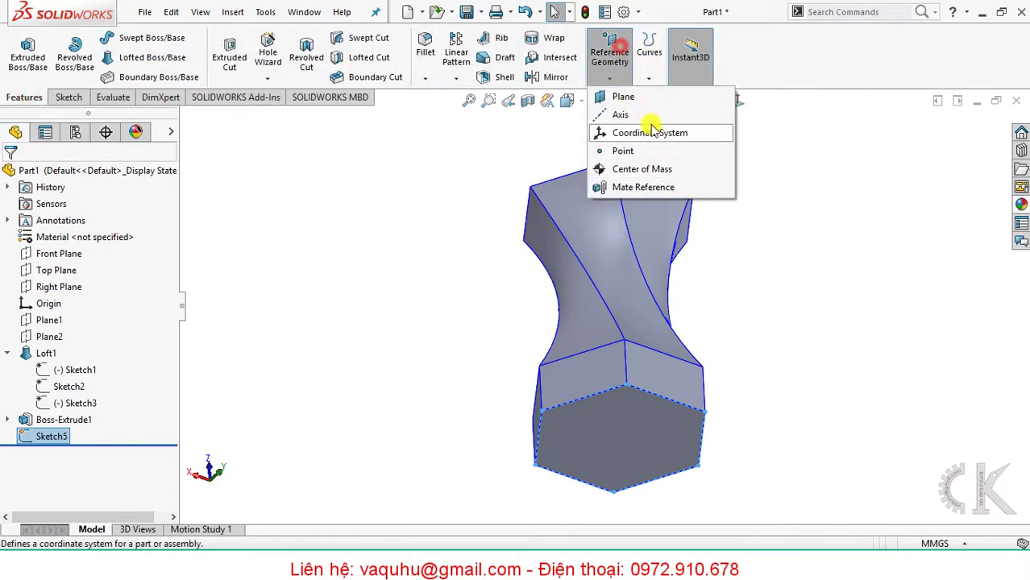
left_click(622, 97)
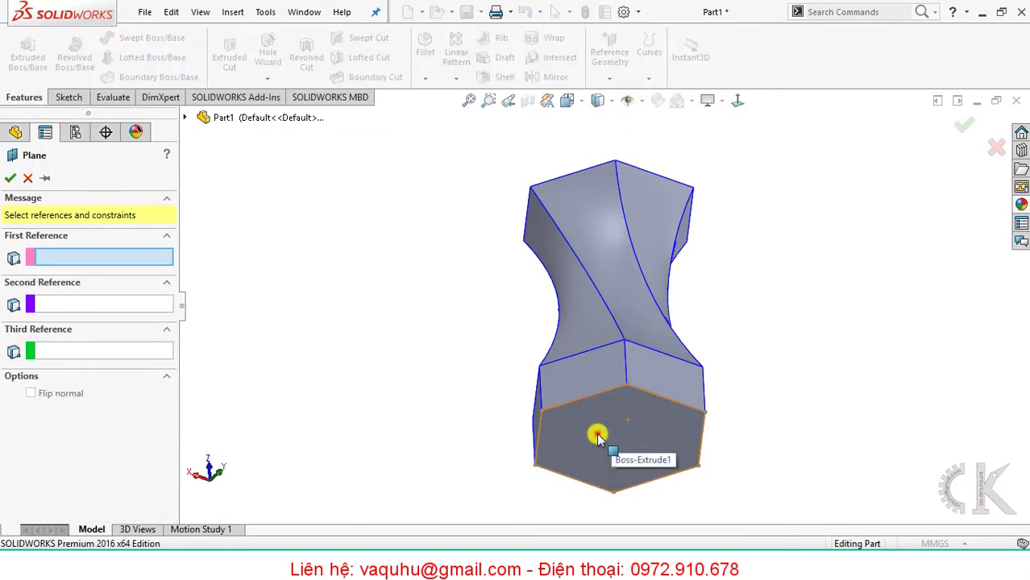
left_click(597, 436)
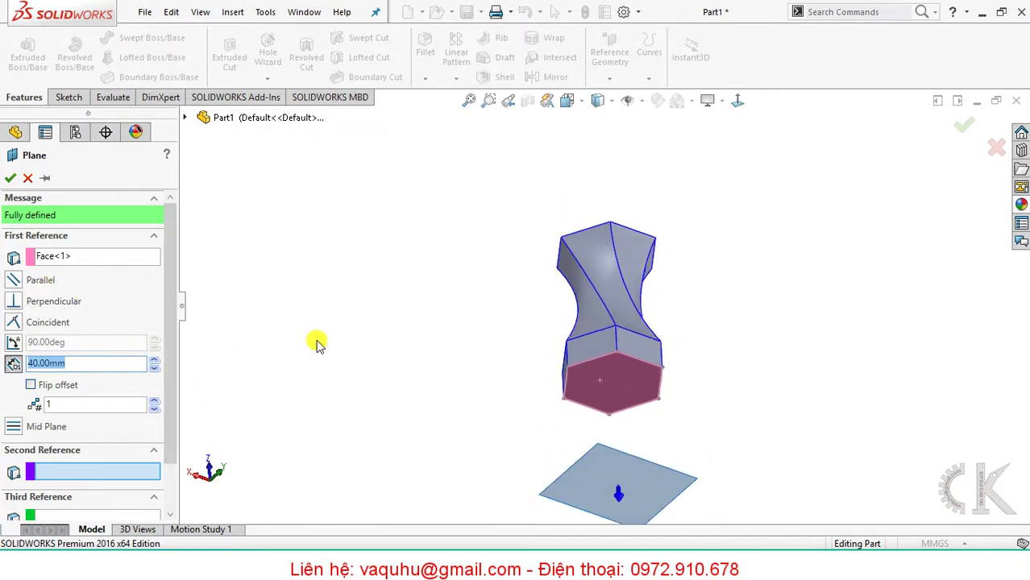
left_click(154, 368)
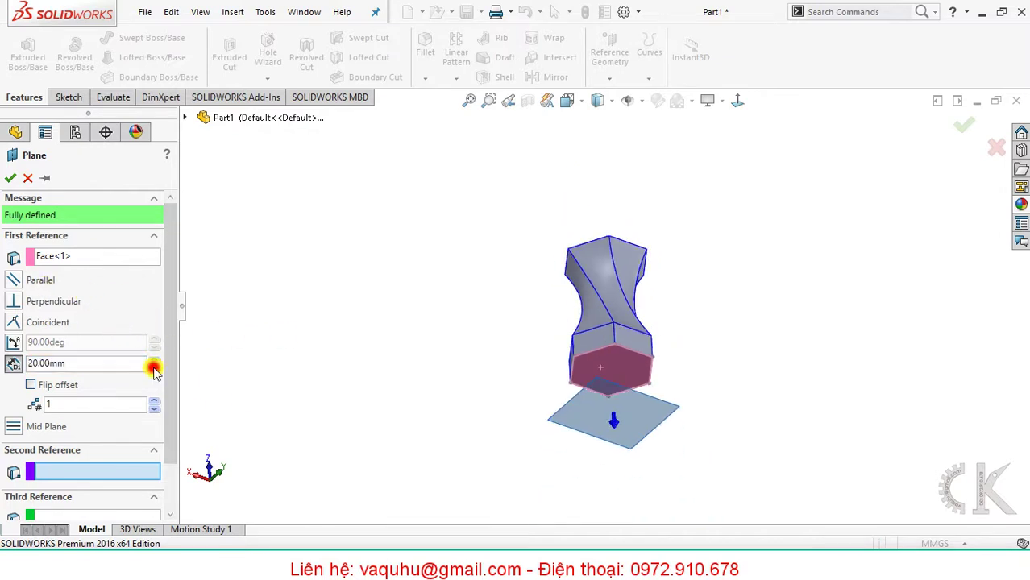
left_click(153, 368)
middle_click_drag(430, 252, 437, 345)
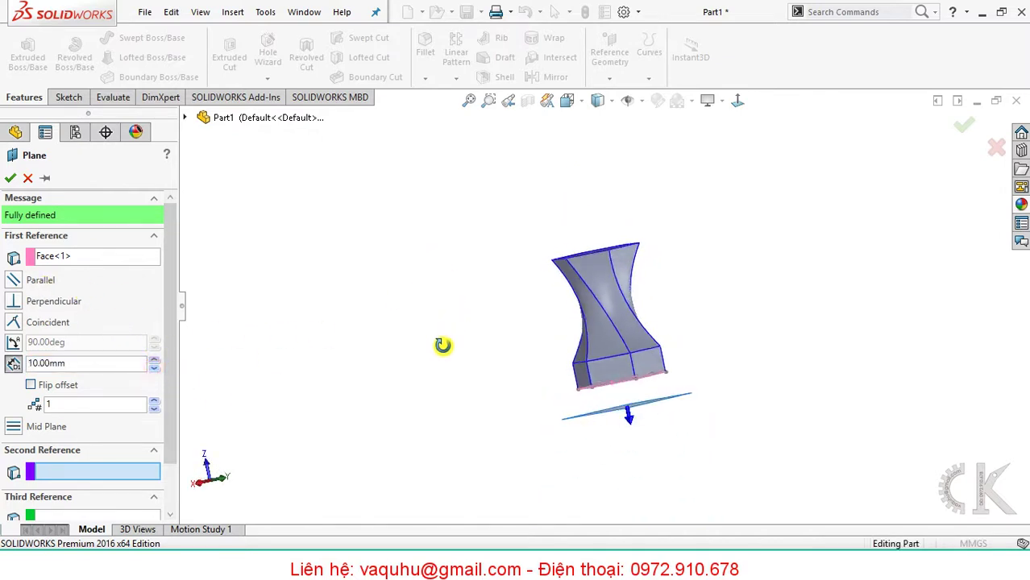
left_click(10, 180)
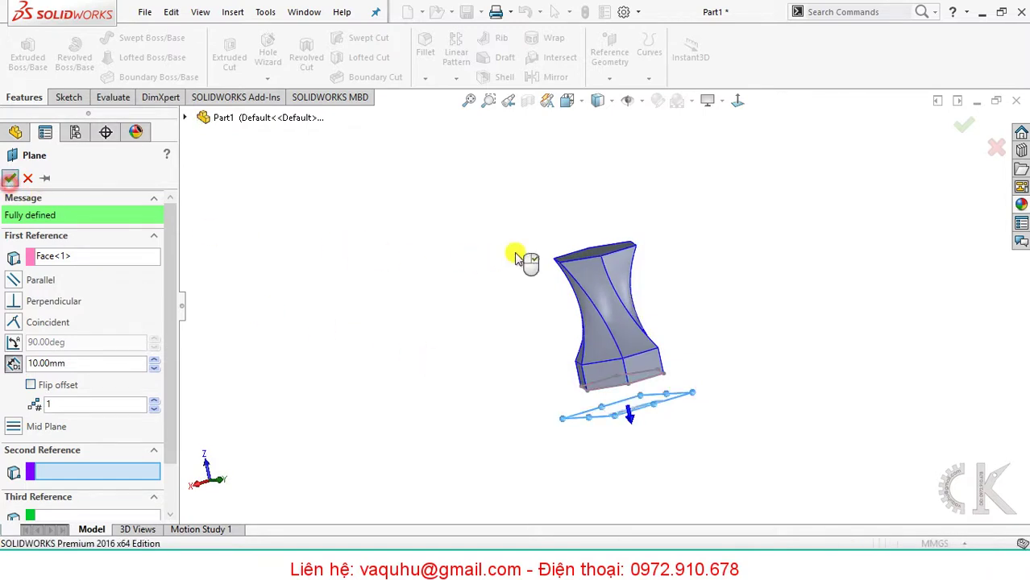
Start Sketch6 on Plane3 and view it normal to the plane.
left_click(65, 99)
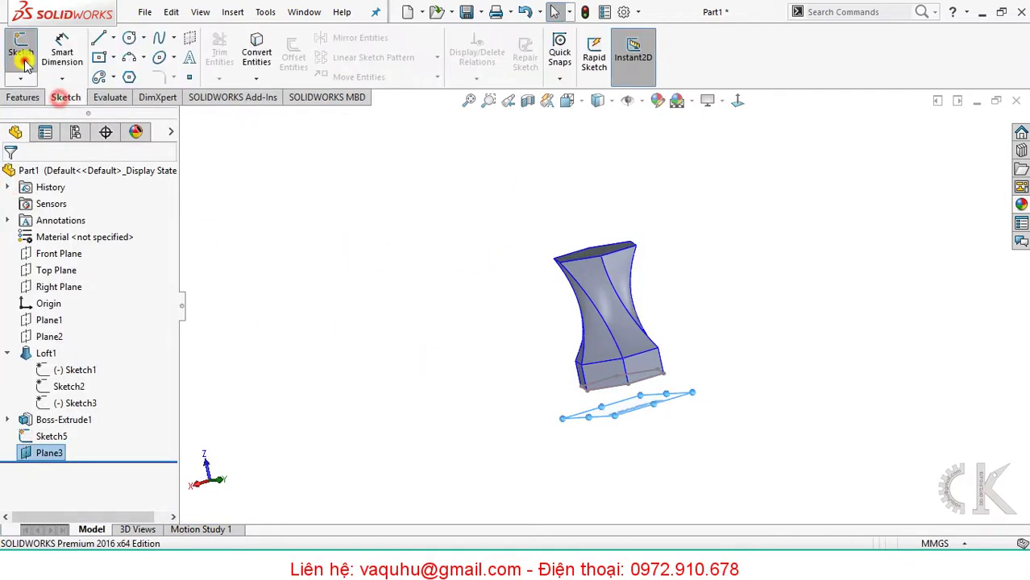
left_click(21, 50)
left_click(737, 100)
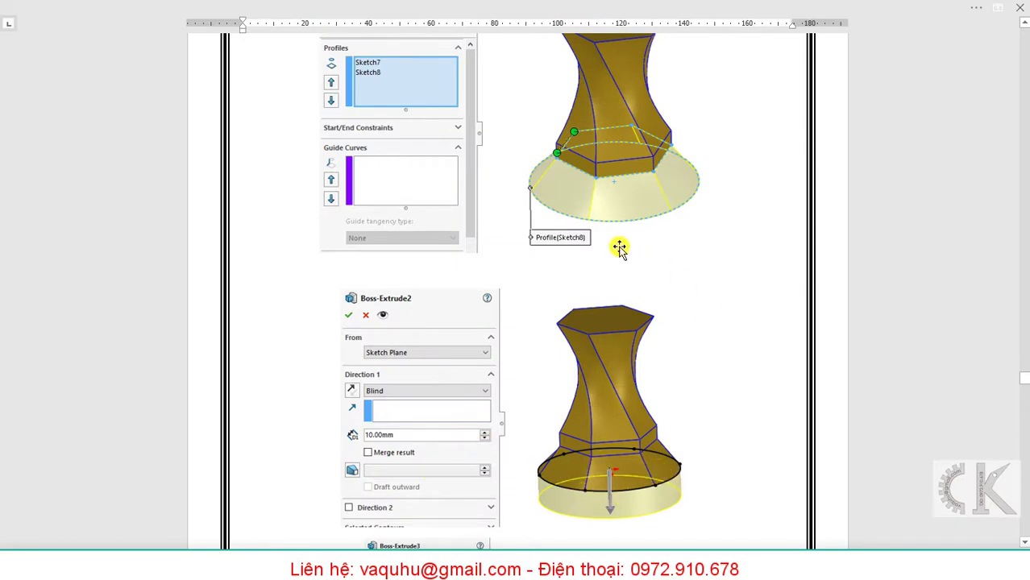
Scroll the Word document back up to the trophy image on page 109.
scroll(590, 397, "up", 1)
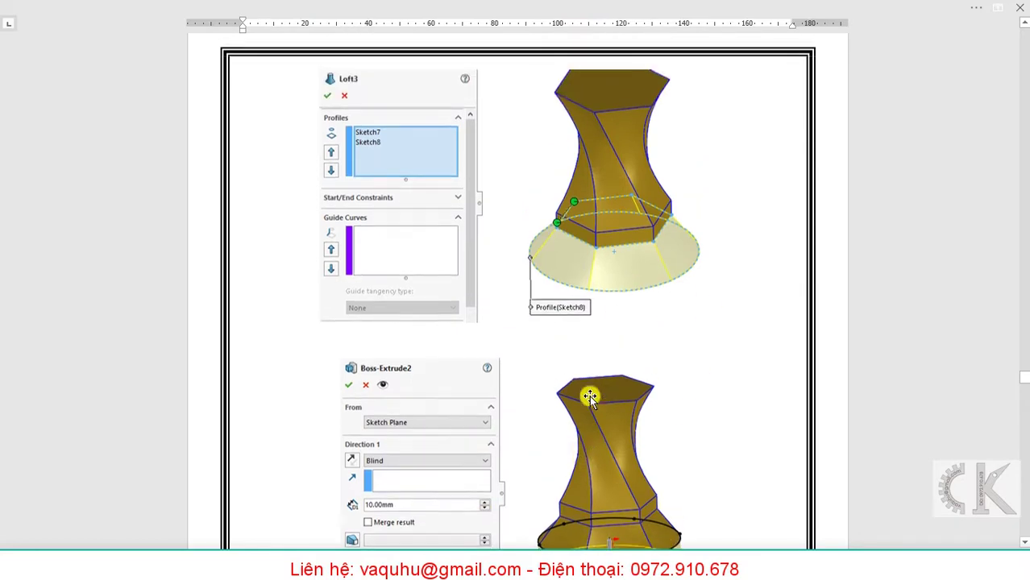
scroll(586, 391, "up", 2)
scroll(587, 392, "up", 3)
scroll(586, 392, "up", 3)
scroll(587, 391, "up", 3)
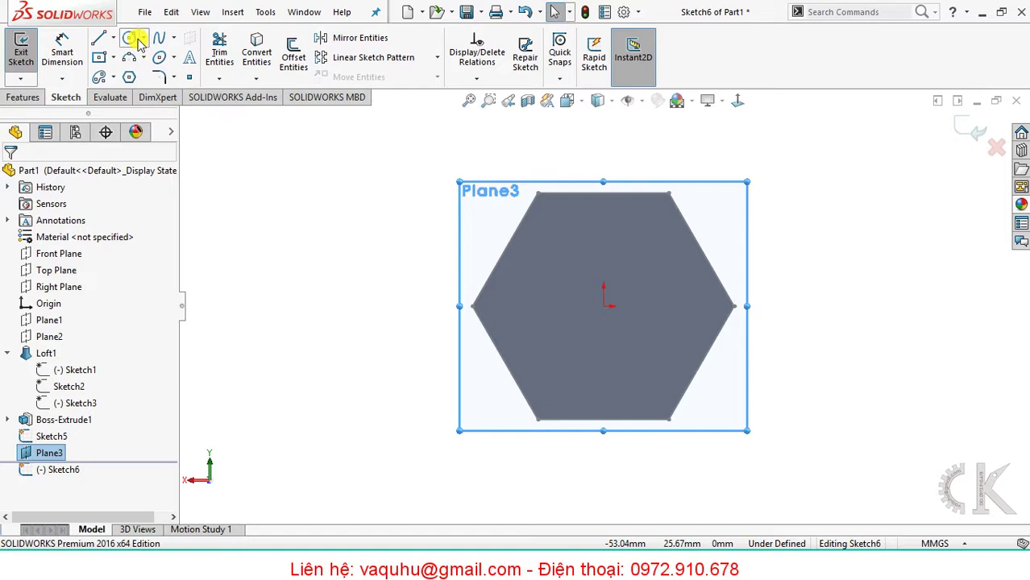
Draw a circle centred on the origin around the hexagon on Plane3.
left_click(135, 40)
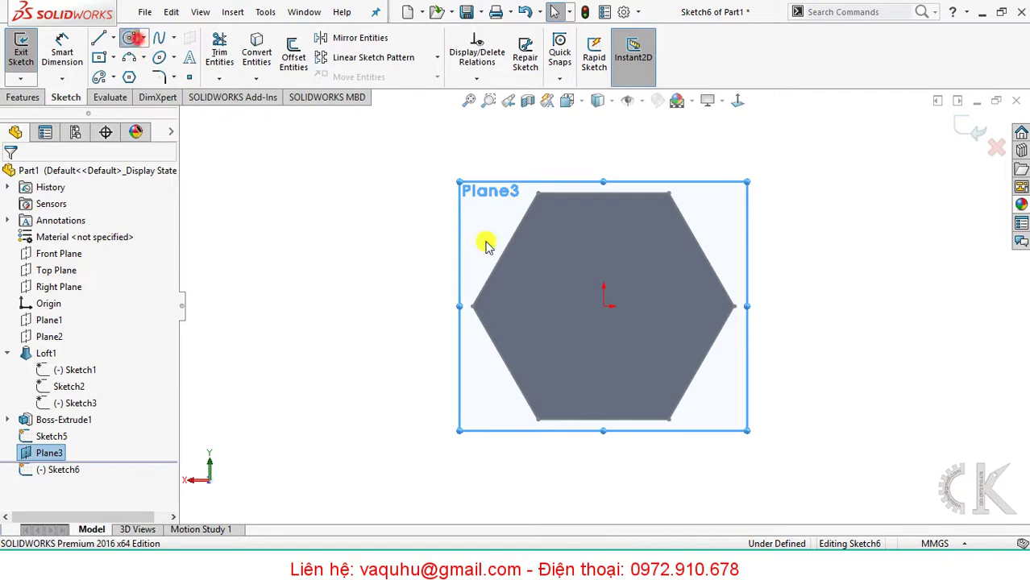
left_click(603, 306)
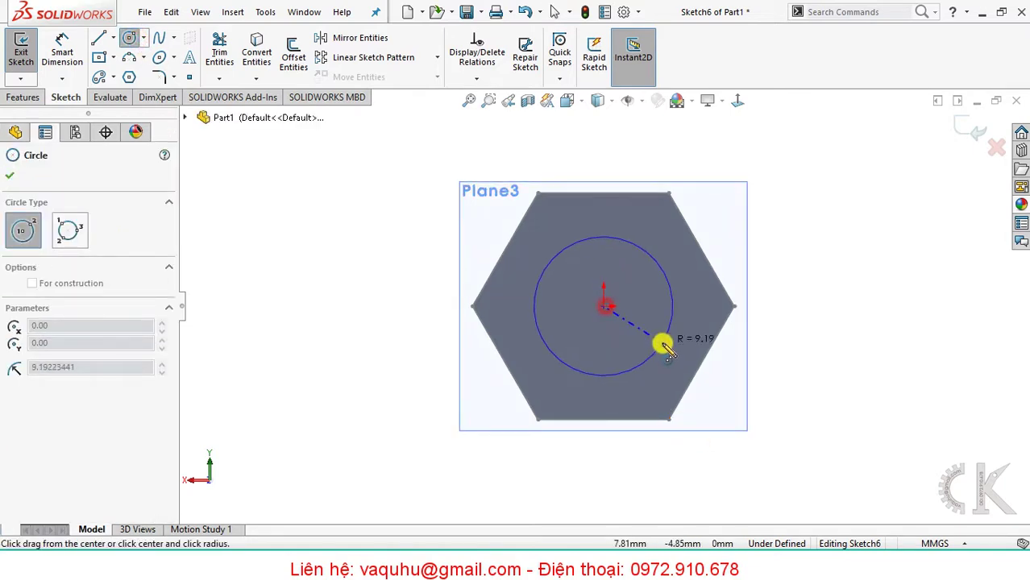
left_click(754, 398)
Dimension the circle to a 50 mm diameter and exit Sketch6.
key("d")
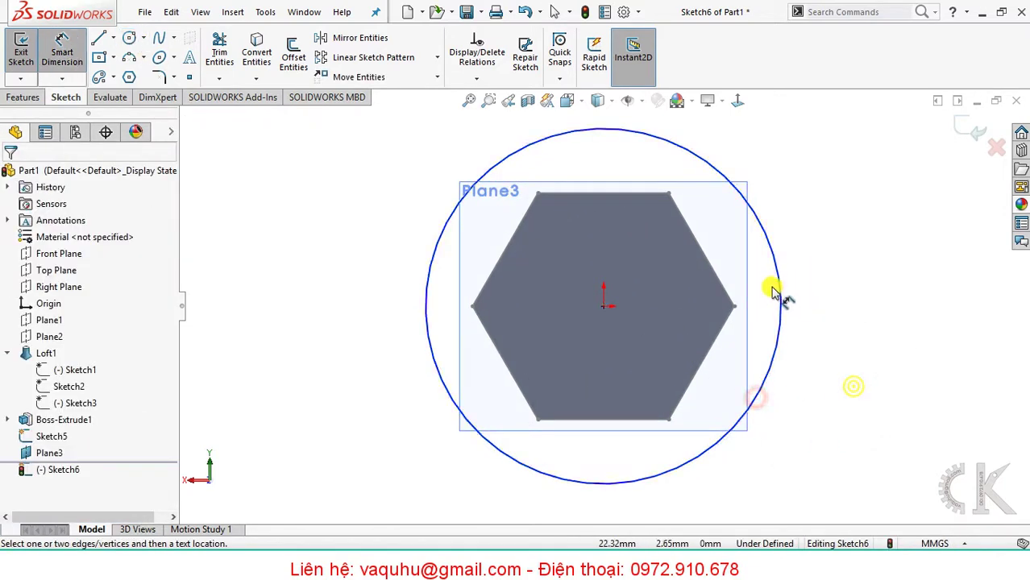
left_click(778, 284)
left_click(810, 272)
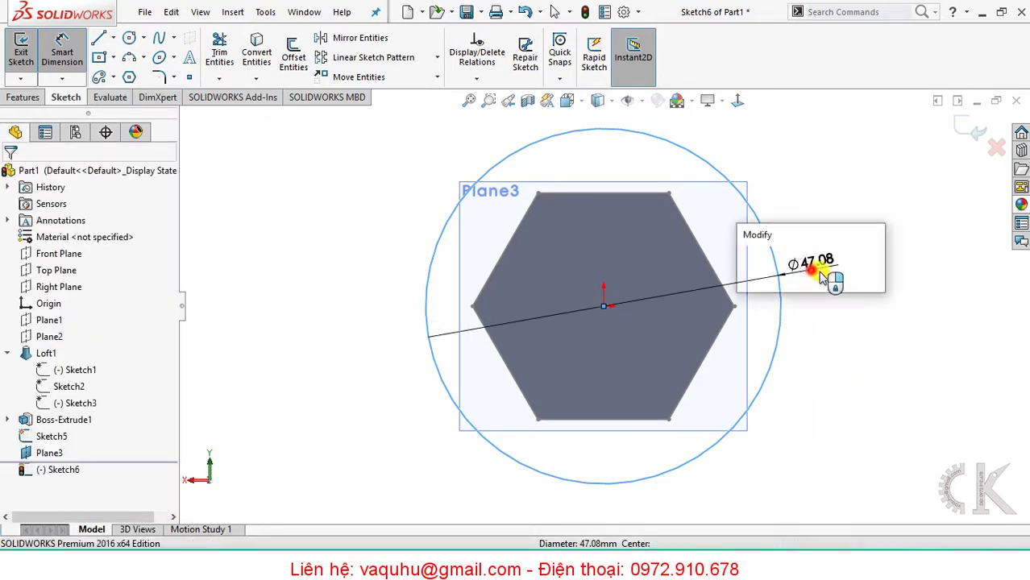
type("50")
key("Return")
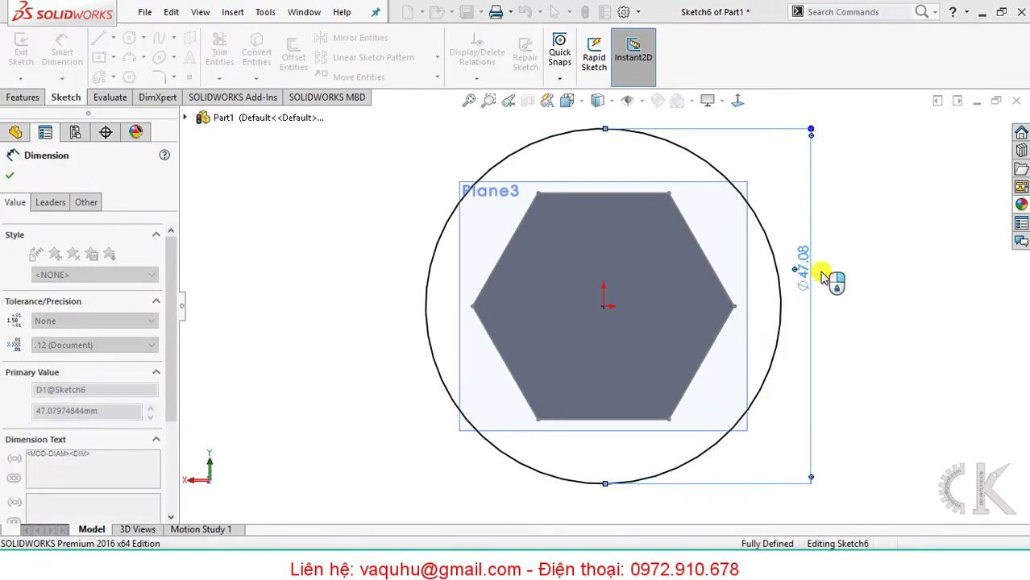
left_click(958, 133)
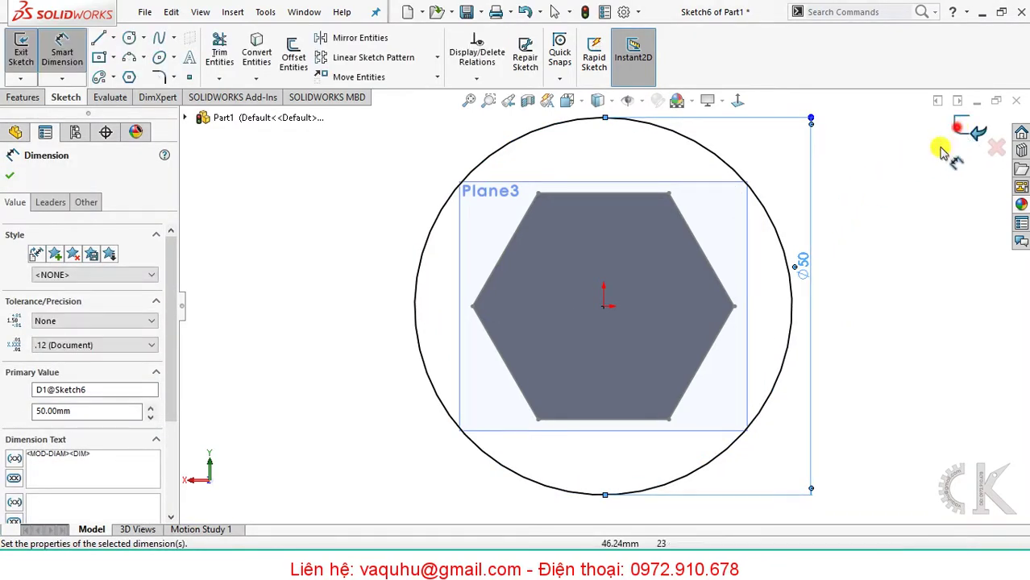
mouse_move(838, 256)
middle_mouse_down()
mouse_move(685, 242)
mouse_move(679, 462)
mouse_move(729, 505)
mouse_move(674, 472)
mouse_move(662, 421)
middle_mouse_up()
Loft from the hexagonal stem bottom out to the Ø50 circle, creating the flared base.
scroll(617, 386, "down", 2)
middle_click_drag(618, 386, 621, 417, "ctrl")
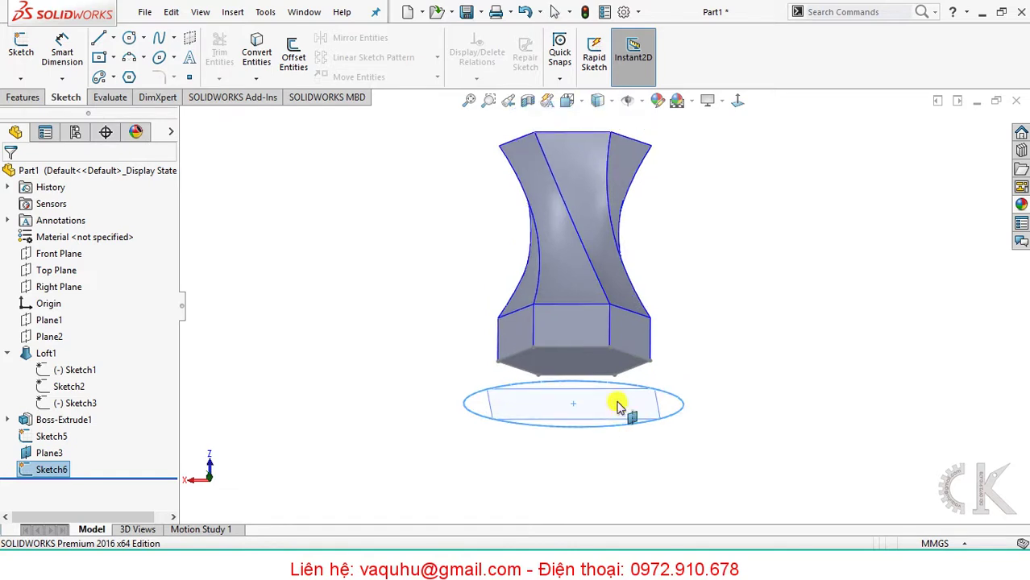
left_click(33, 97)
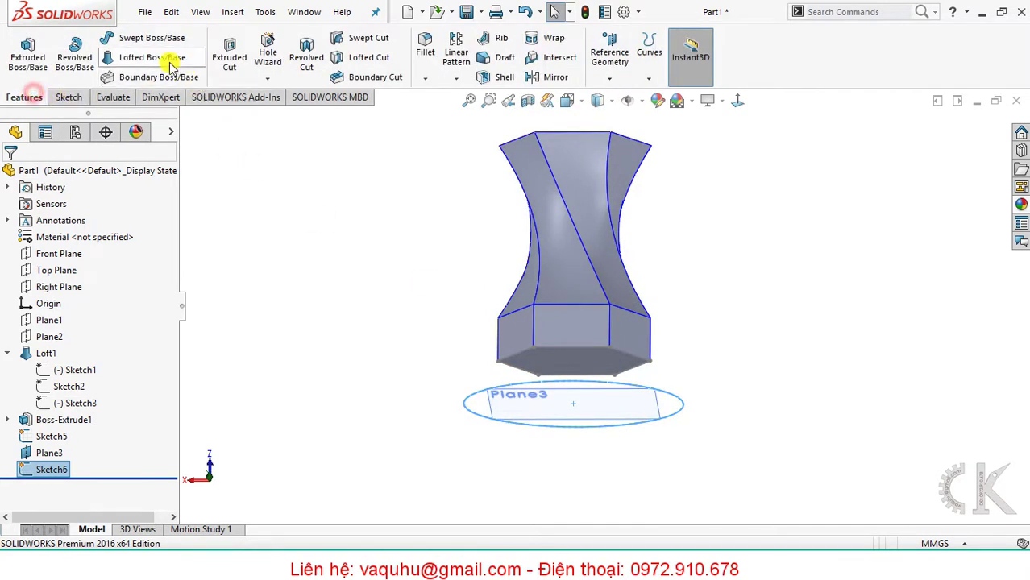
left_click(161, 57)
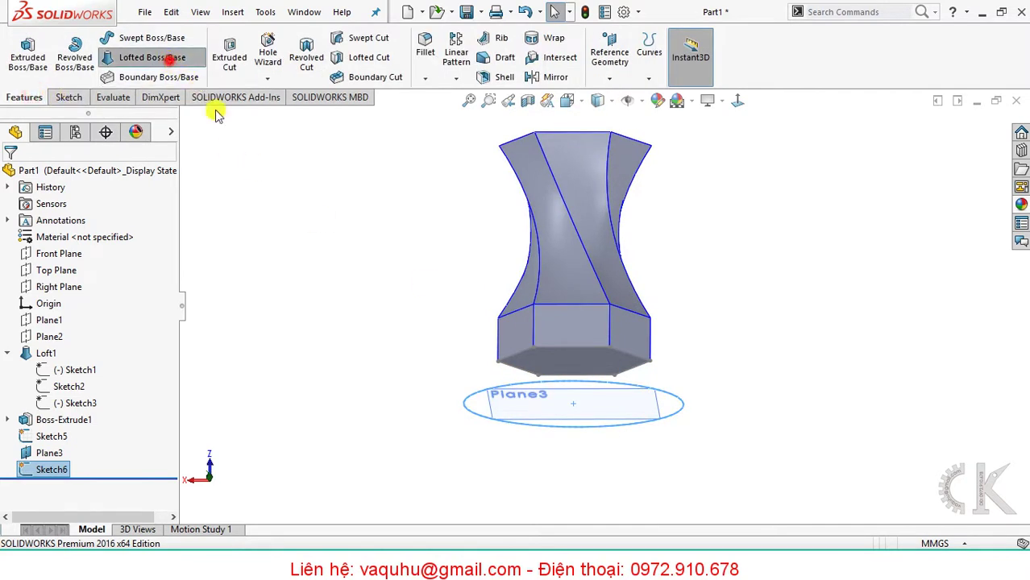
left_click(531, 353)
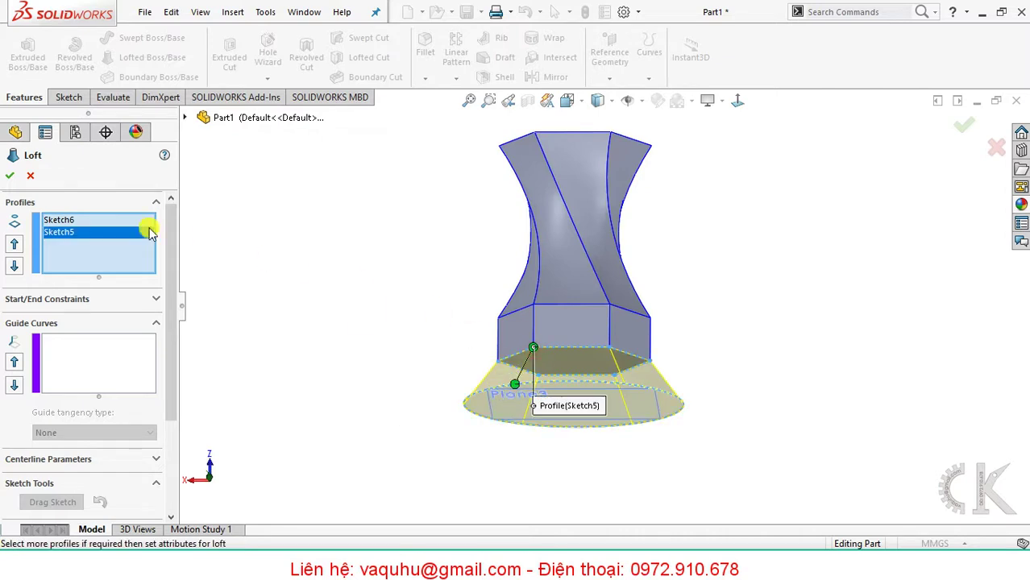
left_click(8, 179)
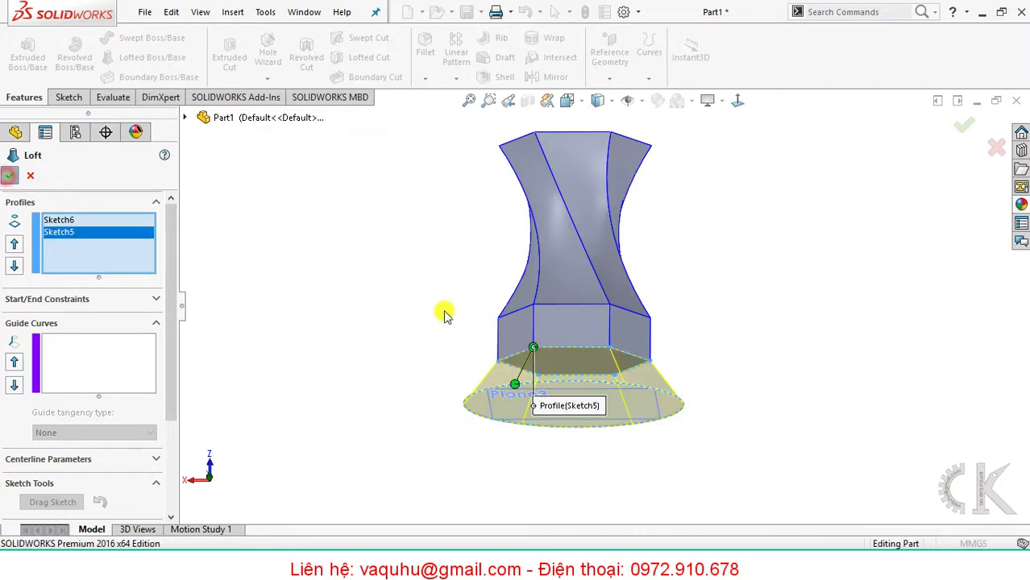
Hide Plane3 and orbit the model so its top face shows.
right_click(389, 356)
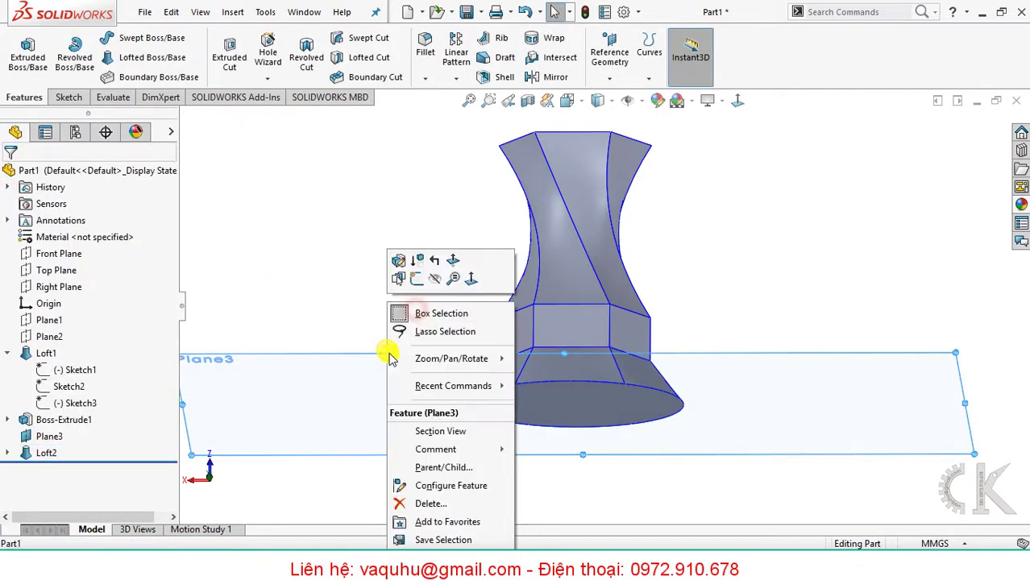
left_click(441, 295)
scroll(432, 282, "up", 3)
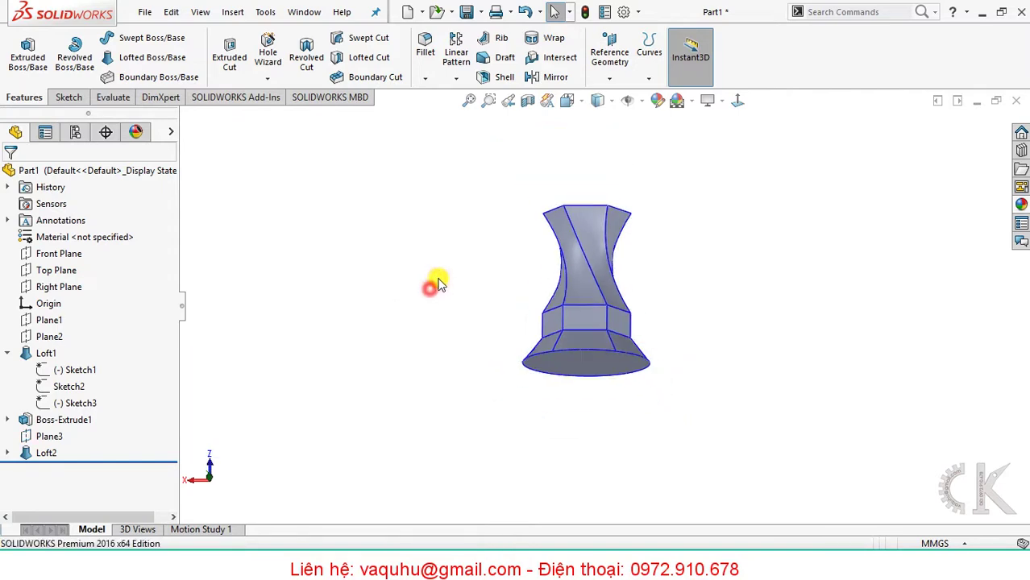
mouse_move(433, 283)
middle_mouse_down()
mouse_move(463, 378)
mouse_move(451, 371)
middle_mouse_up()
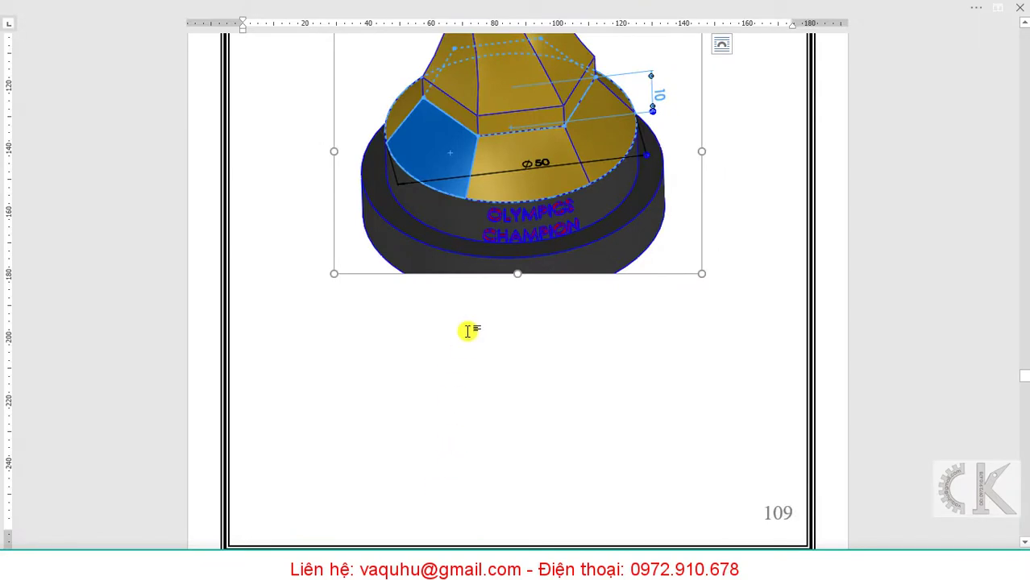
Scroll the Word guide past page 109 to the Loft3 and Boss-Extrude2 screenshots.
scroll(469, 328, "down", 5)
scroll(471, 337, "down", 5)
scroll(547, 345, "down", 2)
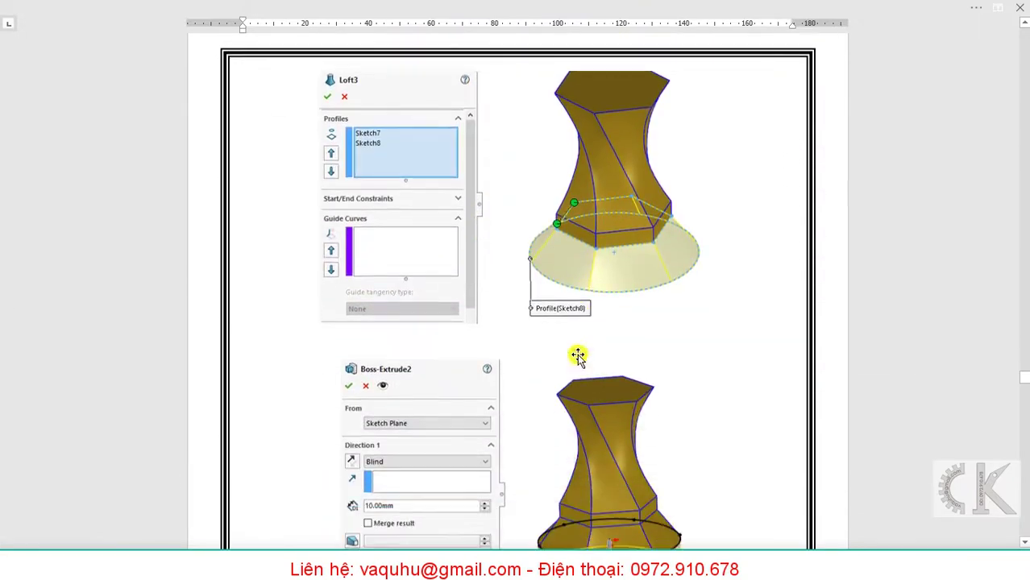
scroll(579, 351, "down", 1)
scroll(577, 356, "down", 1)
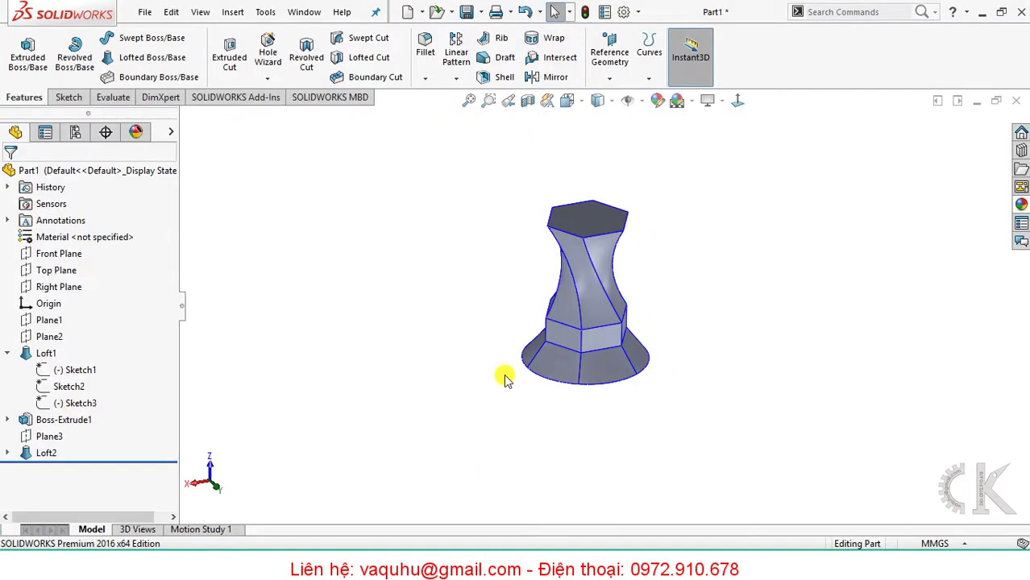
Sketch on the flared bottom face and convert its edge into a circle.
middle_click_drag(503, 374, 478, 242)
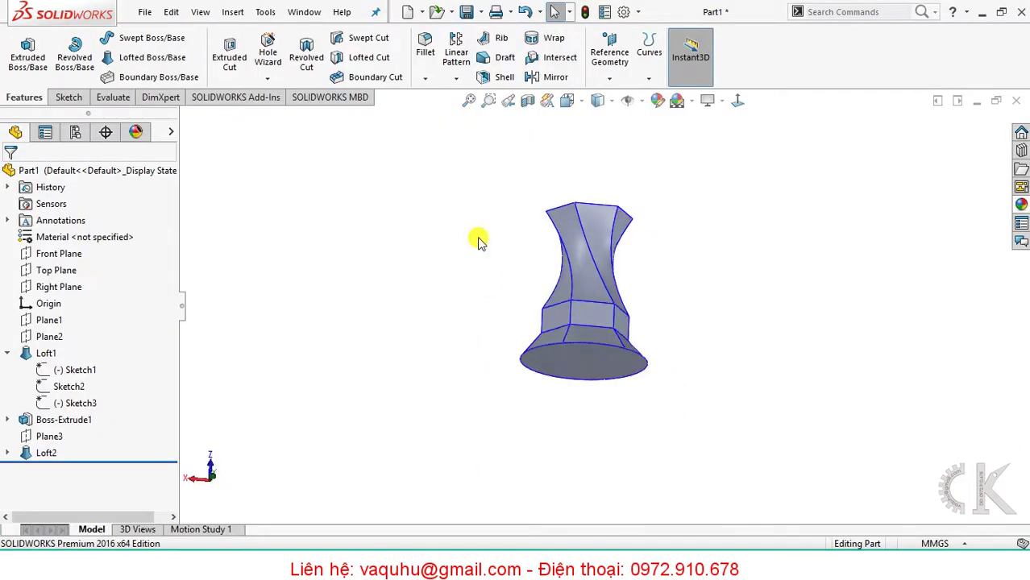
left_click(68, 97)
left_click(20, 50)
left_click(556, 374)
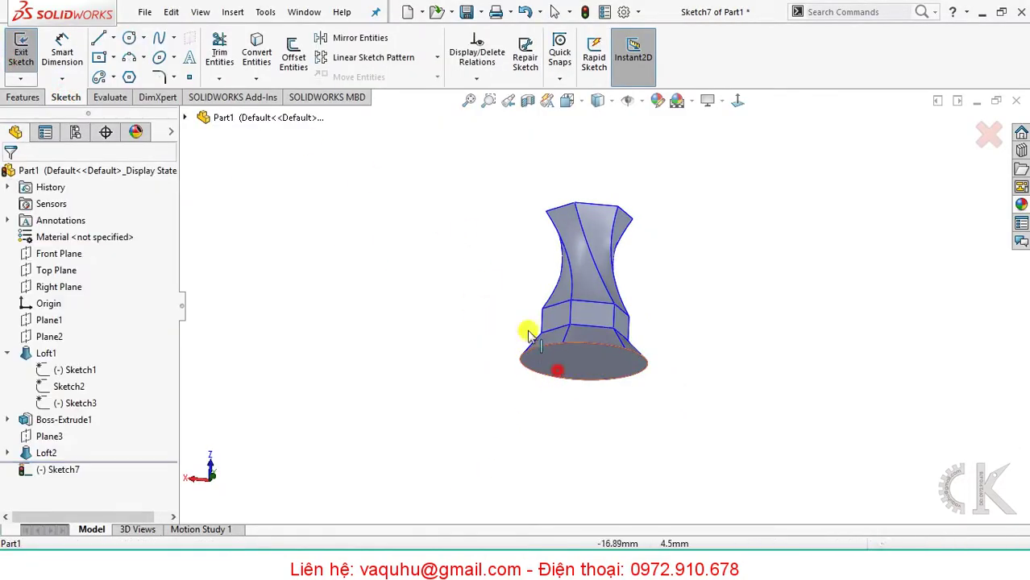
left_click(547, 364)
left_click(256, 63)
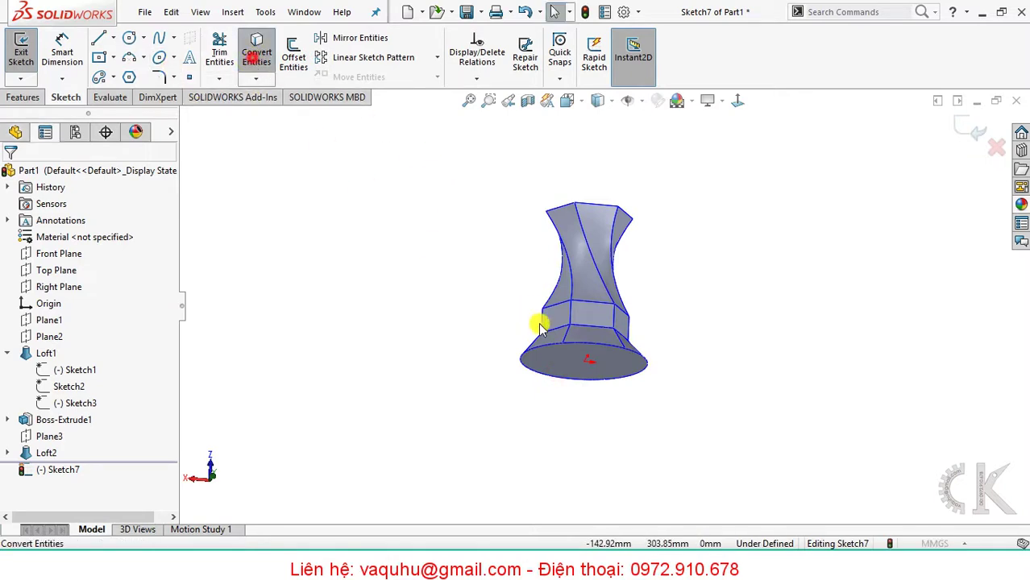
left_click(558, 362)
left_click(14, 175)
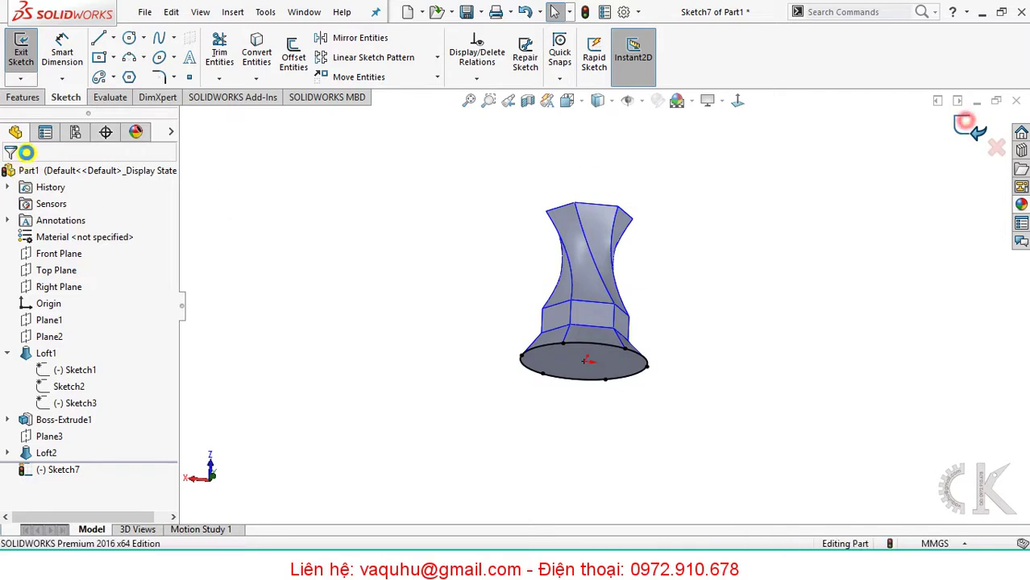
left_click(969, 127)
Extrude the converted circle 10 mm into a Ø50 disc as Boss-Extrude2.
left_click(24, 97)
left_click(30, 71)
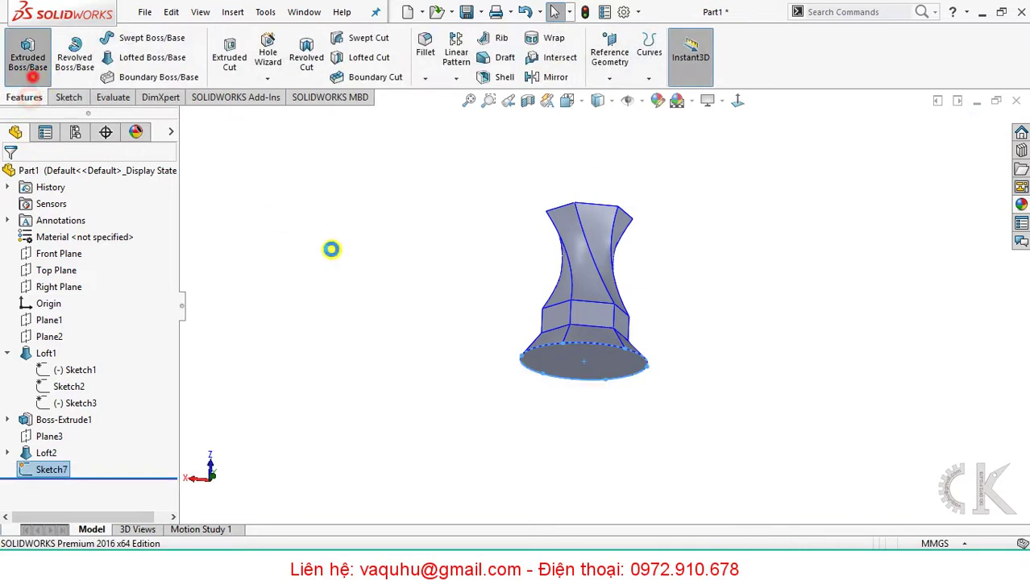
middle_click_drag(442, 381, 377, 432)
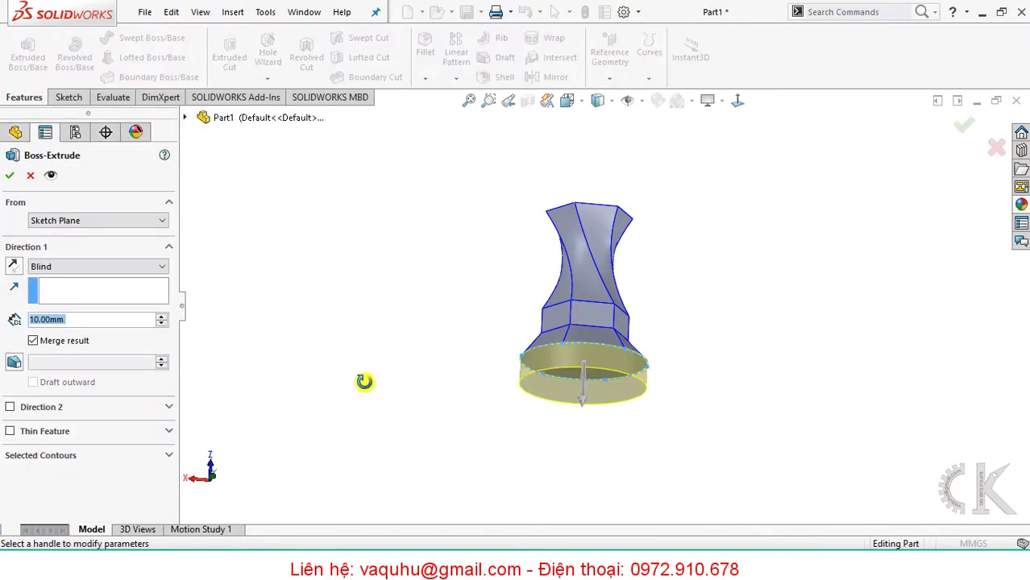
left_click(10, 176)
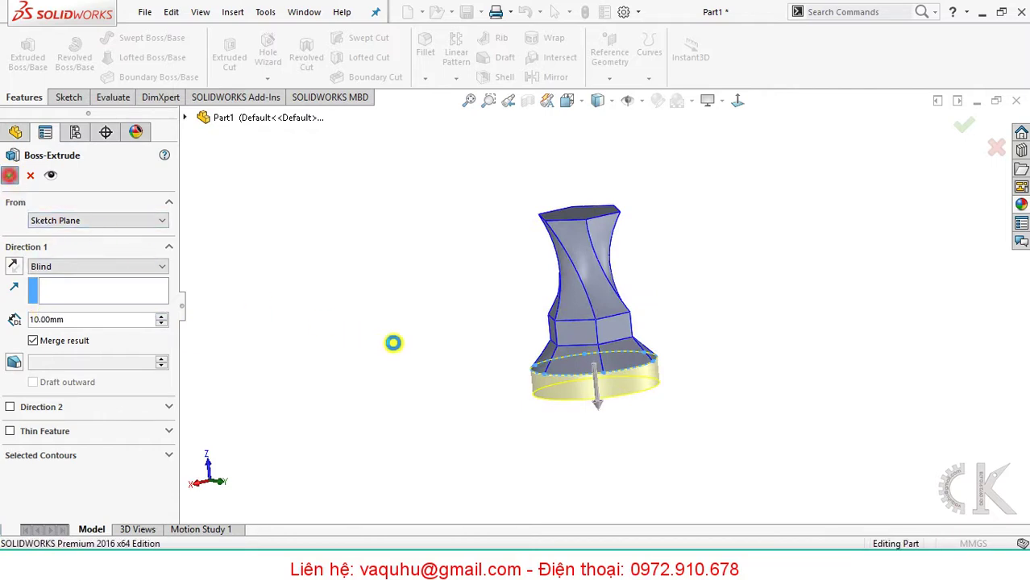
middle_click_drag(483, 407, 465, 372)
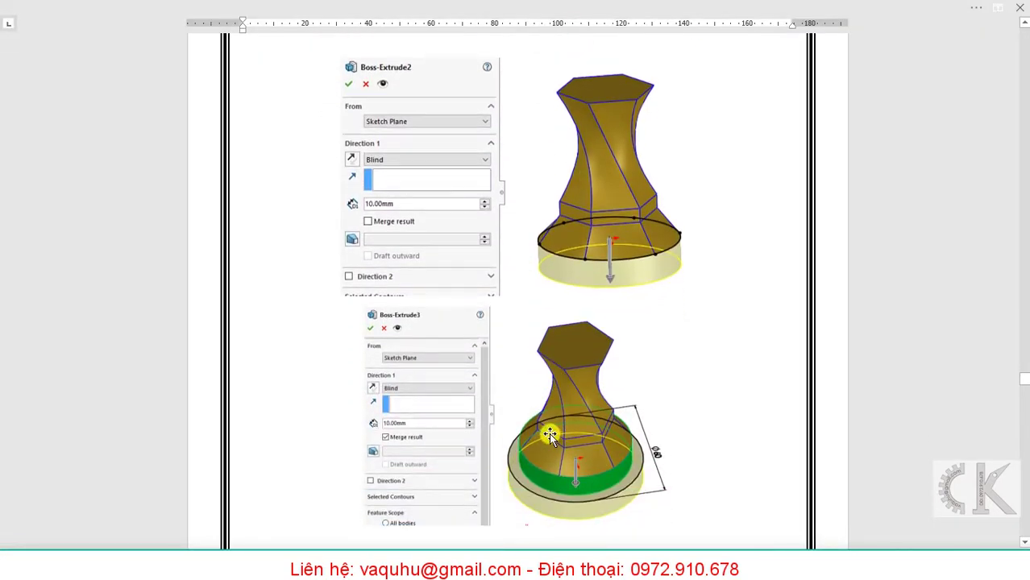
scroll(549, 433, "down", 1)
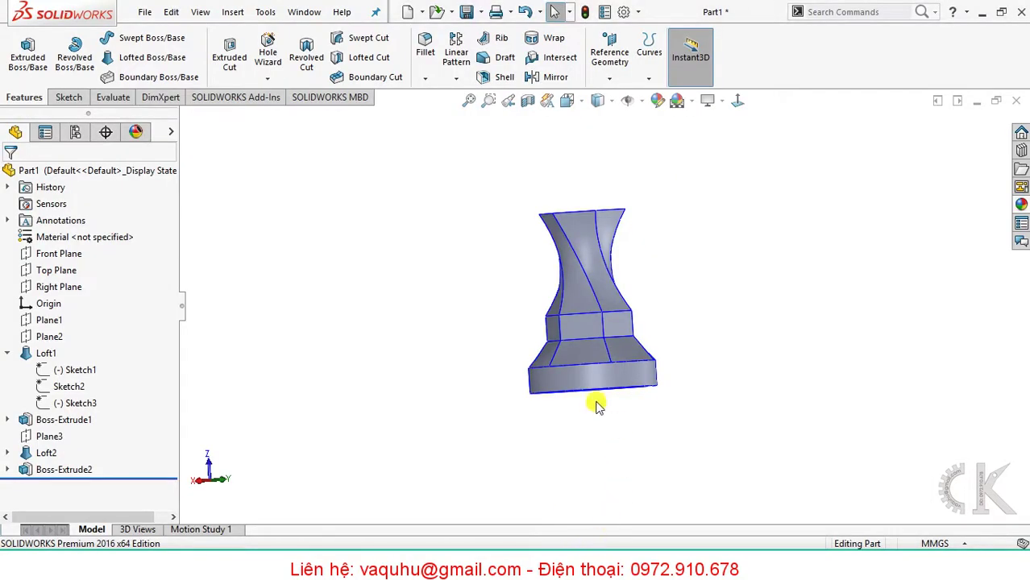
middle_click_drag(593, 407, 226, 177)
Sketch an origin-centred circle on the disc's underside, larger than the disc.
left_click(71, 101)
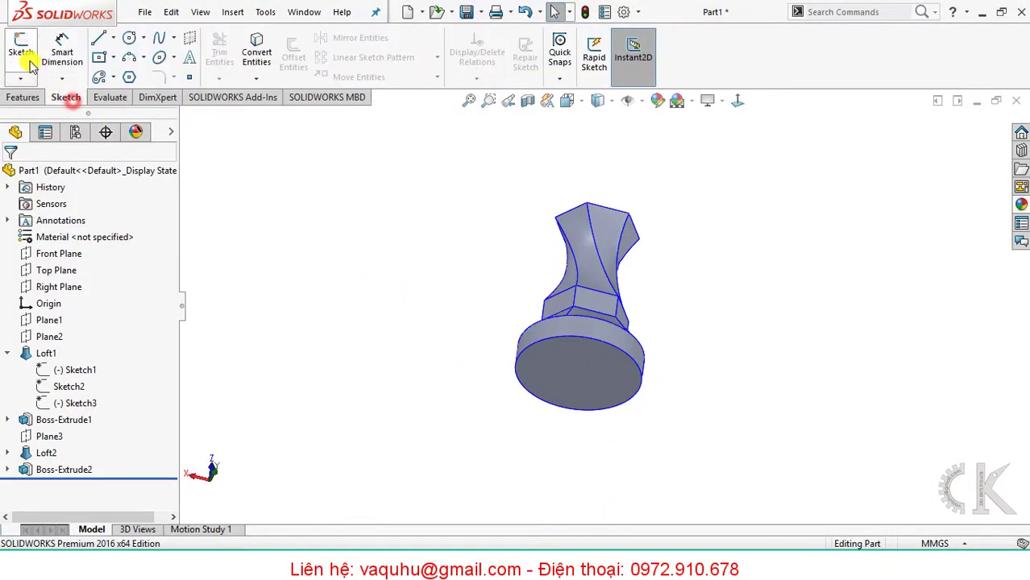
left_click(21, 50)
left_click(571, 390)
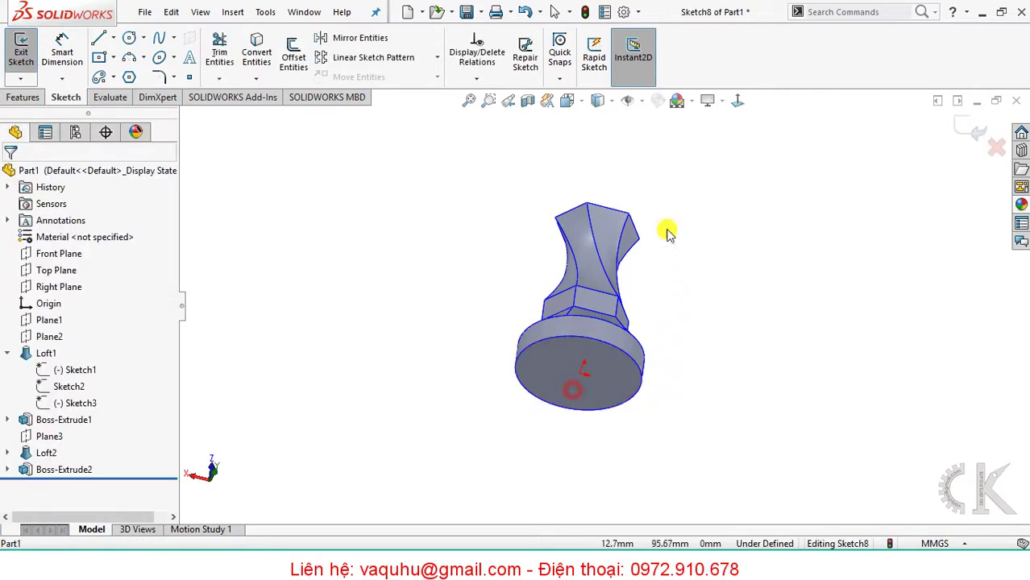
left_click(737, 100)
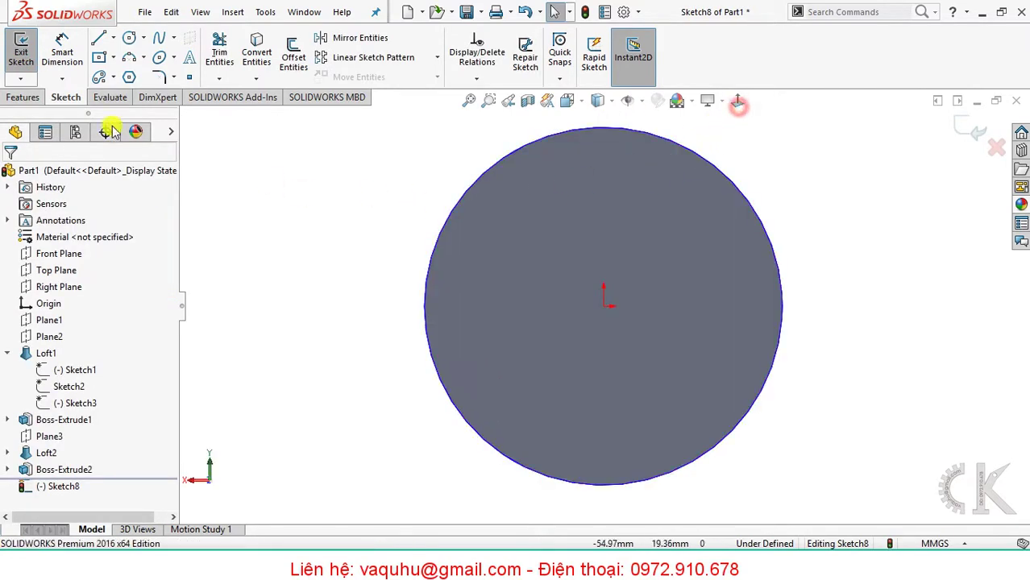
left_click(133, 40)
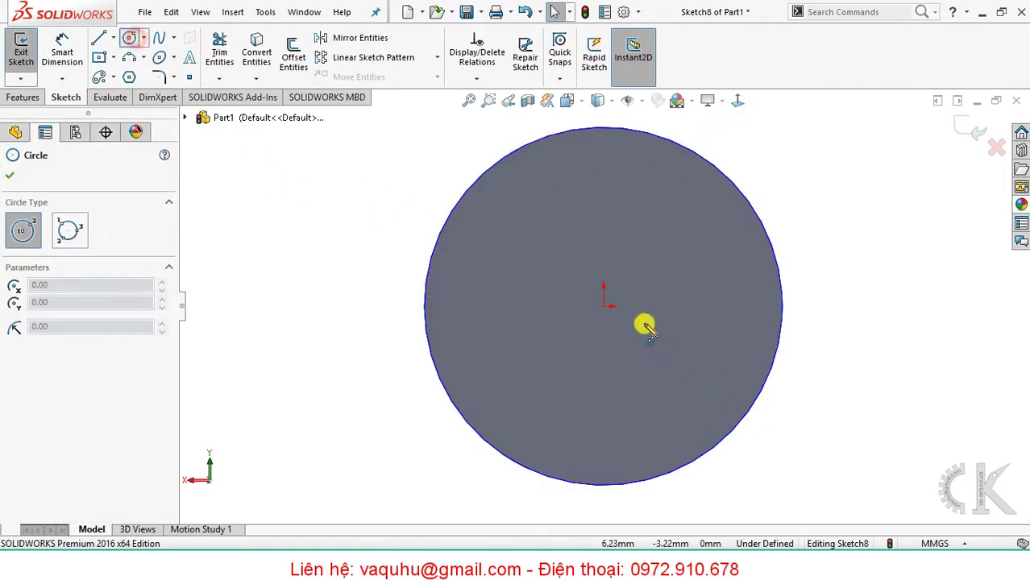
left_click(604, 313)
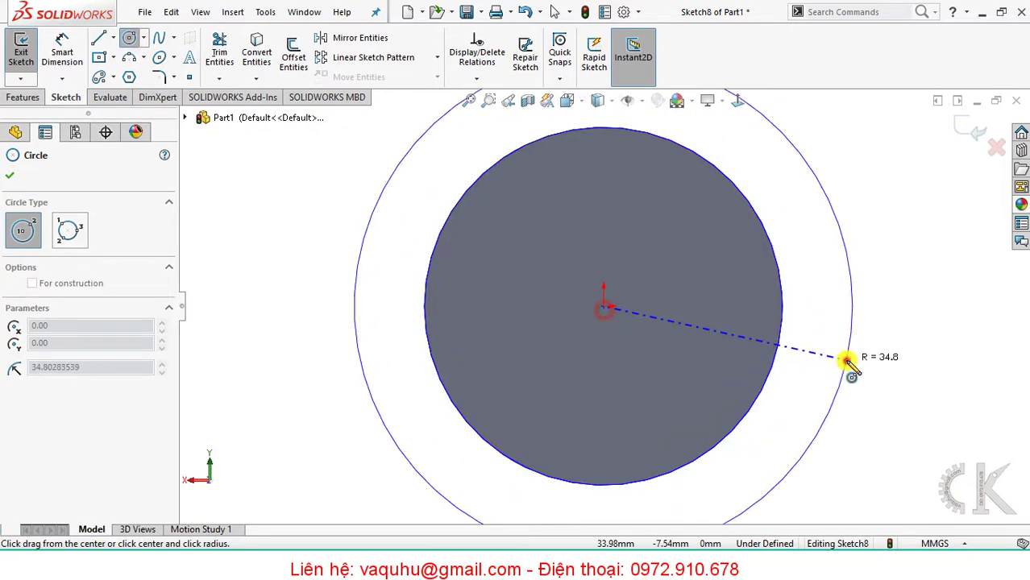
left_click(845, 361)
Dimension the outer circle to Ø60 mm and view the part in 3D.
right_click_drag(889, 382, 852, 246)
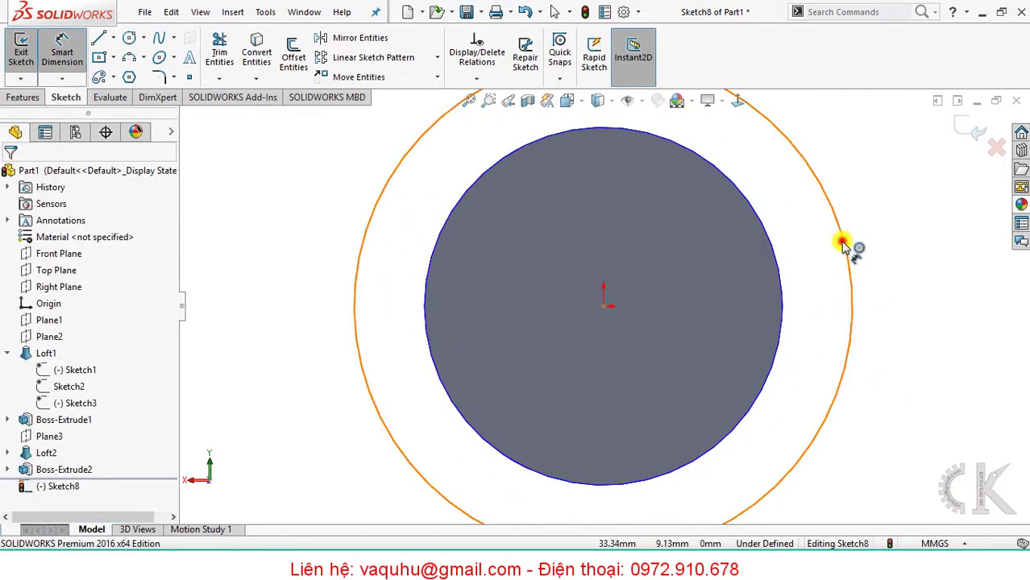
left_click(839, 243)
left_click(826, 259)
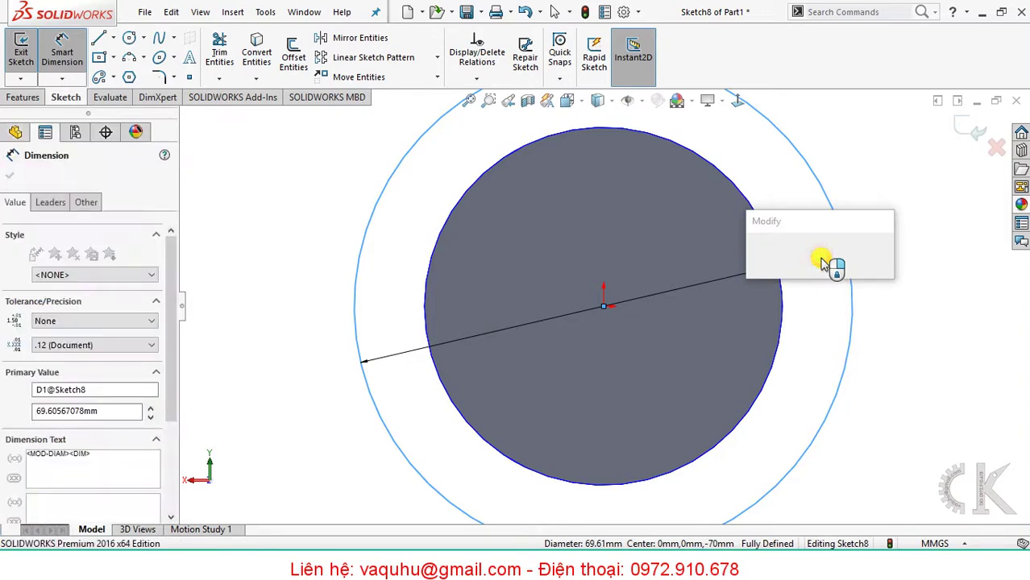
type("60")
key("Return")
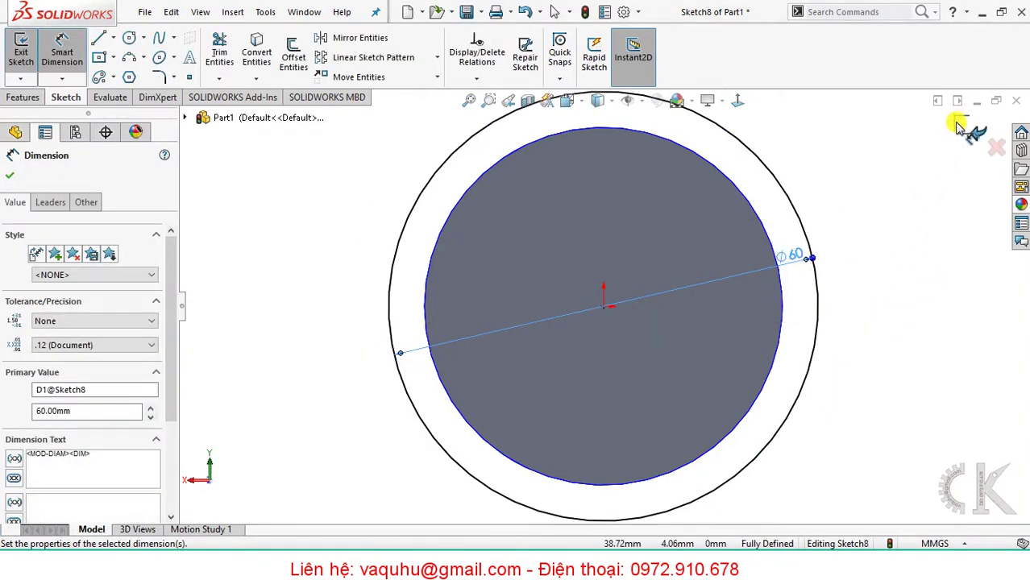
left_click(813, 201)
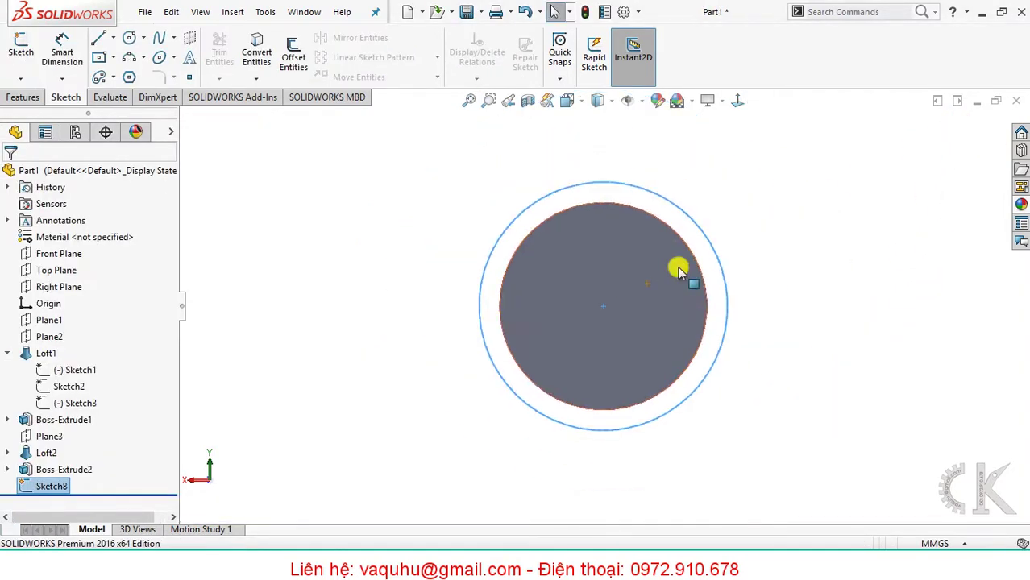
mouse_move(677, 266)
middle_mouse_down()
mouse_move(652, 473)
mouse_move(557, 383)
middle_mouse_up()
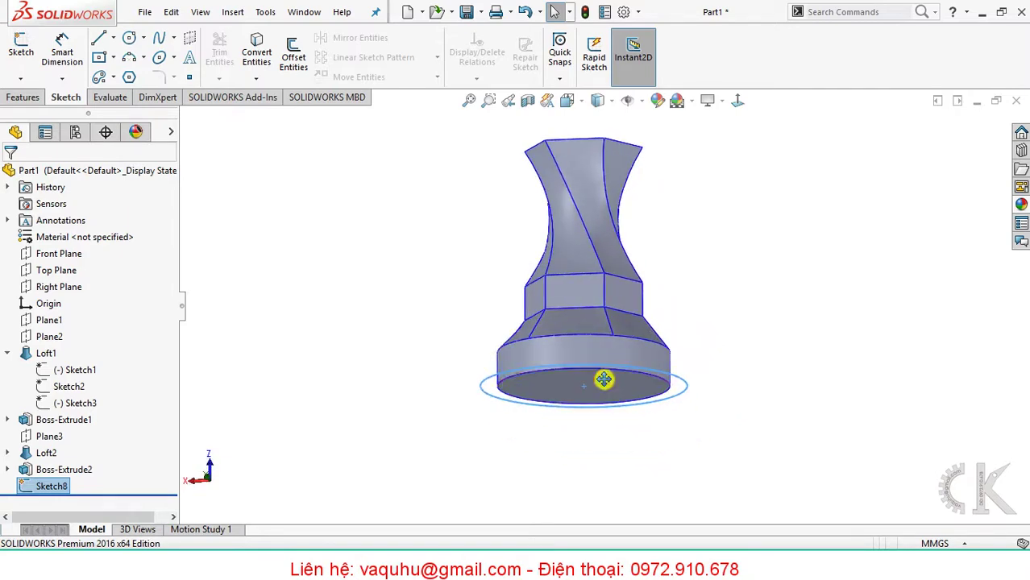
Extrude the Ø60 circle 10 mm downward, merged beneath the foot as Boss-Extrude3.
left_click(22, 96)
left_click(28, 54)
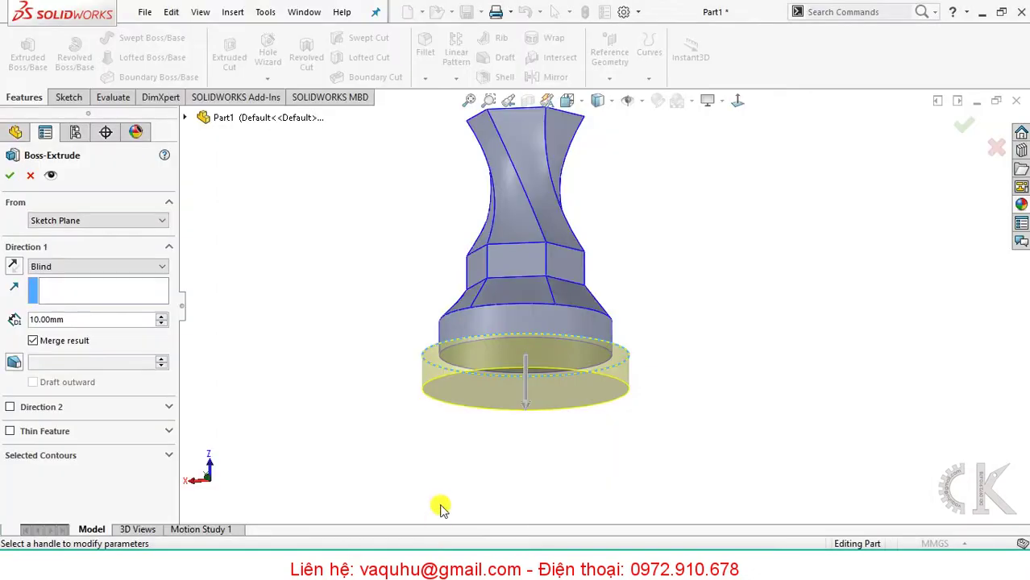
left_click(12, 178)
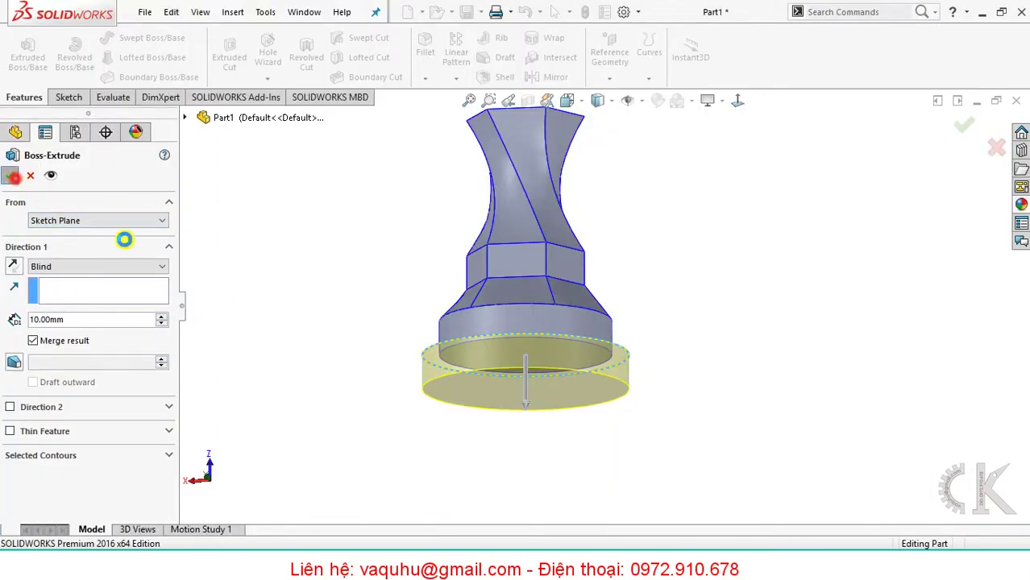
left_click(390, 299)
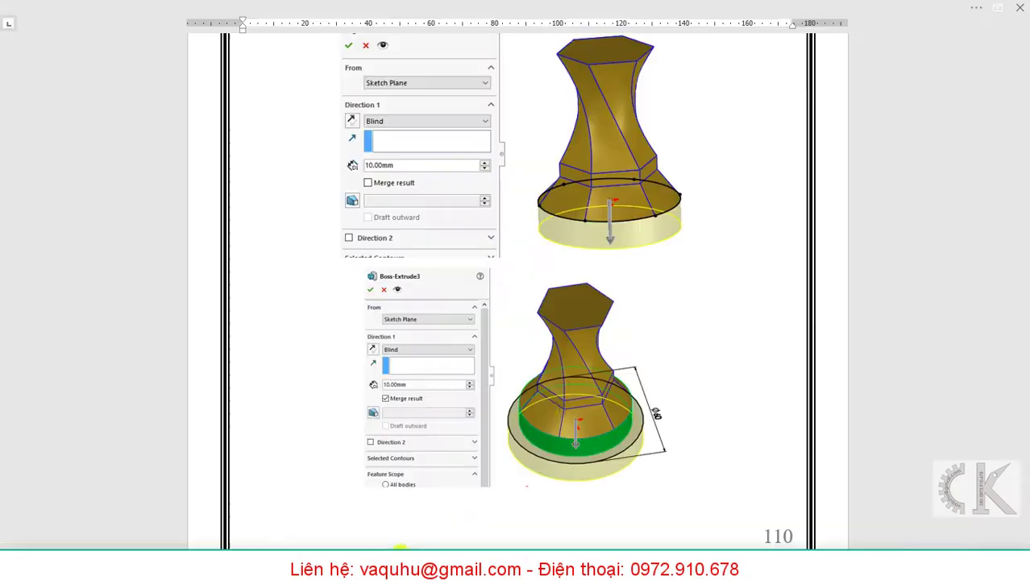
Scroll the Word tutorial past page 110 to the Sketch Text and Choose Font images.
scroll(547, 395, "down", 3)
scroll(547, 395, "down", 5)
scroll(547, 395, "down", 2)
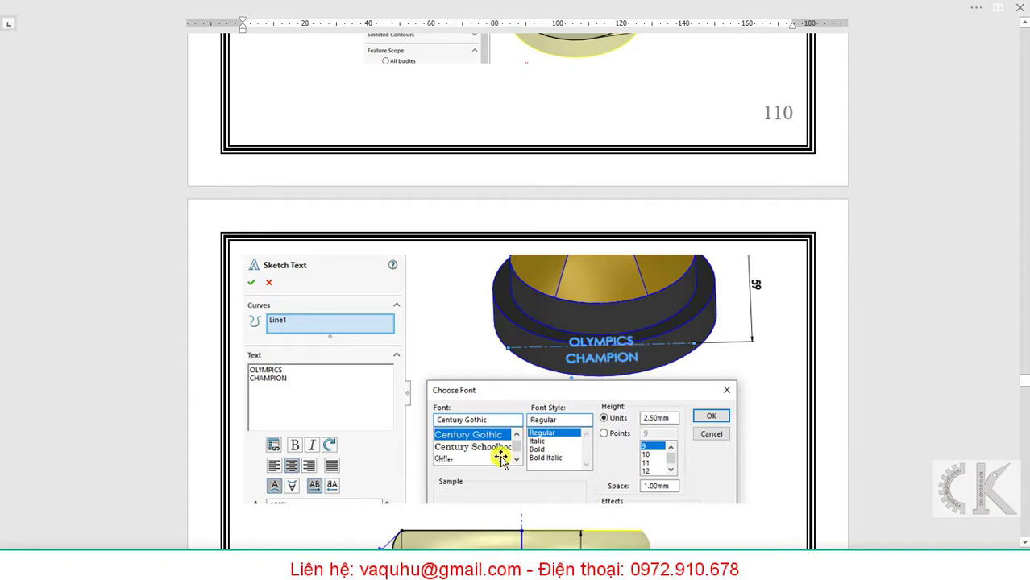
scroll(562, 429, "down", 1)
scroll(562, 429, "down", 1)
scroll(561, 429, "down", 1)
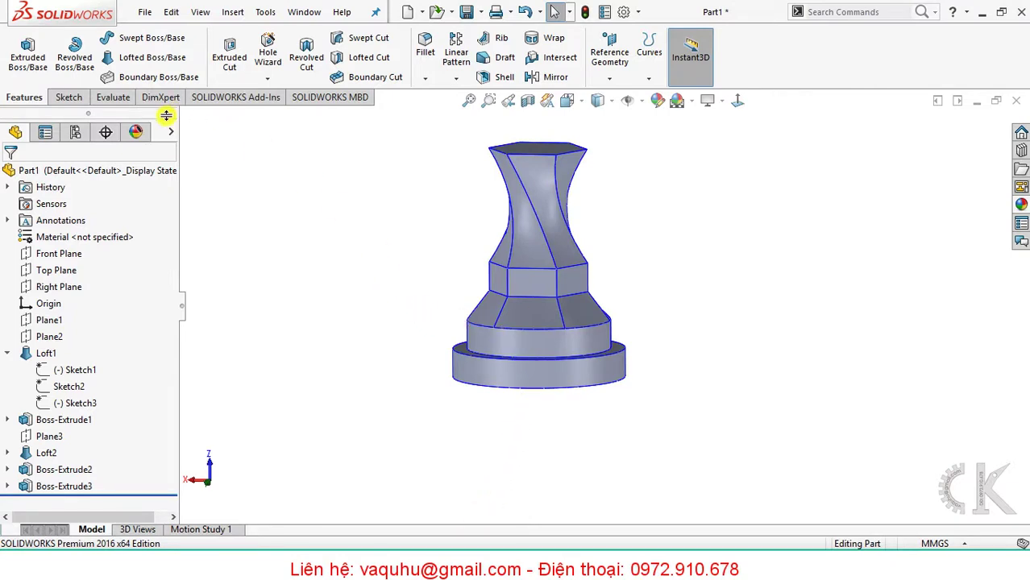
Create Plane4 parallel to the Top Plane with a 40 mm offset.
left_click(610, 63)
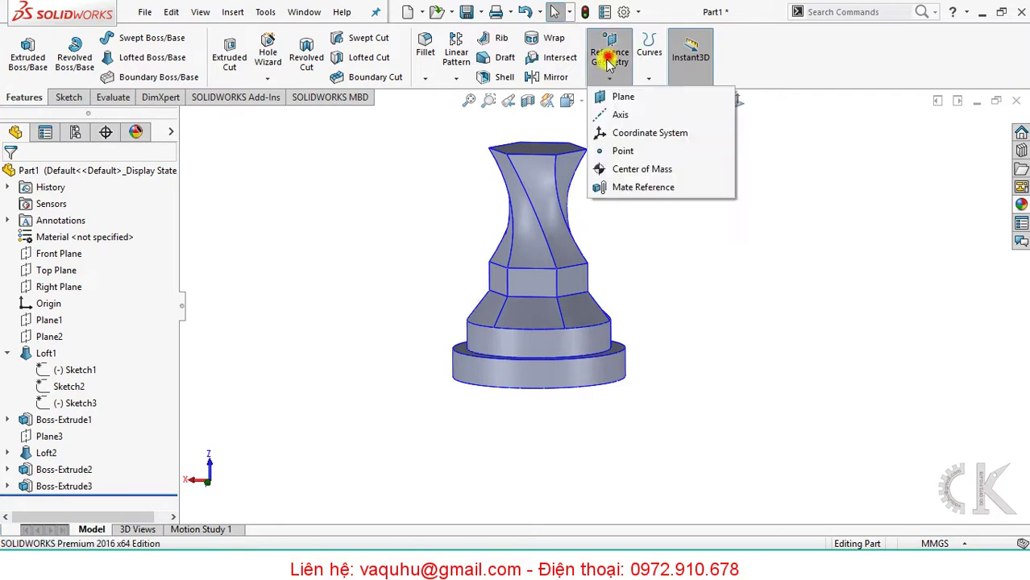
left_click(610, 64)
left_click(610, 63)
left_click(627, 97)
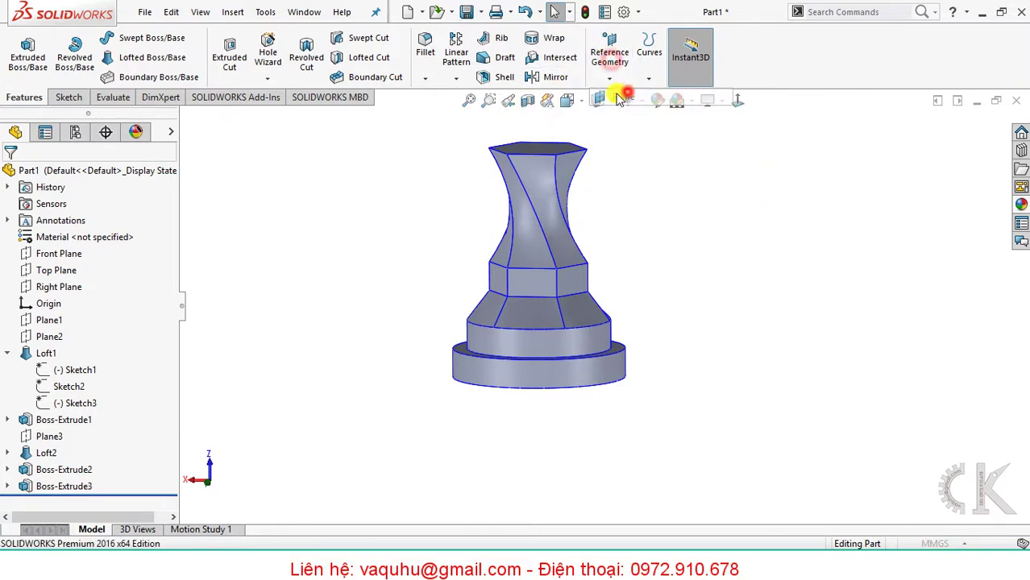
left_click(185, 118)
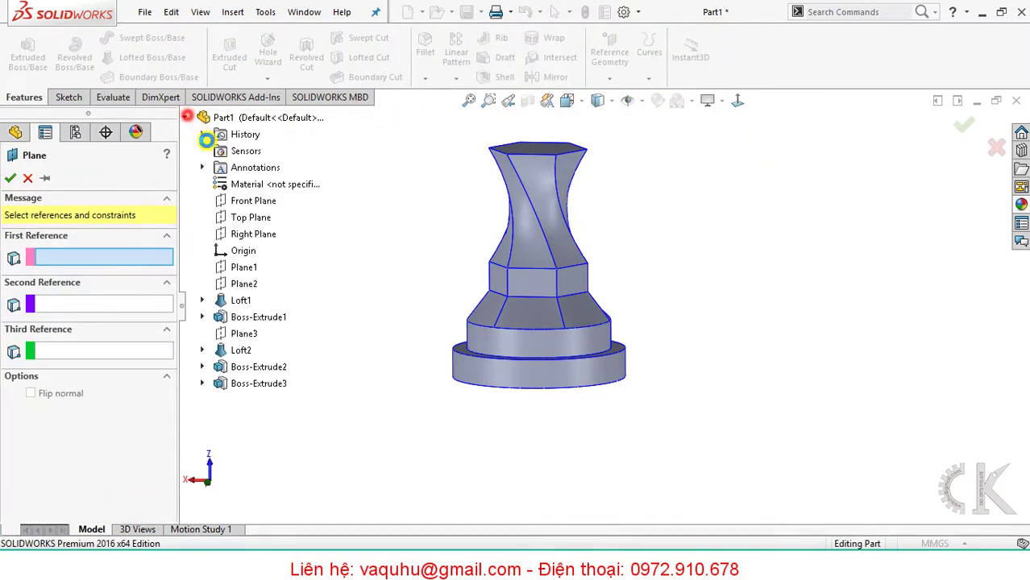
left_click(250, 219)
mouse_move(451, 295)
middle_mouse_down()
mouse_move(568, 282)
mouse_move(536, 294)
mouse_move(536, 318)
middle_mouse_up()
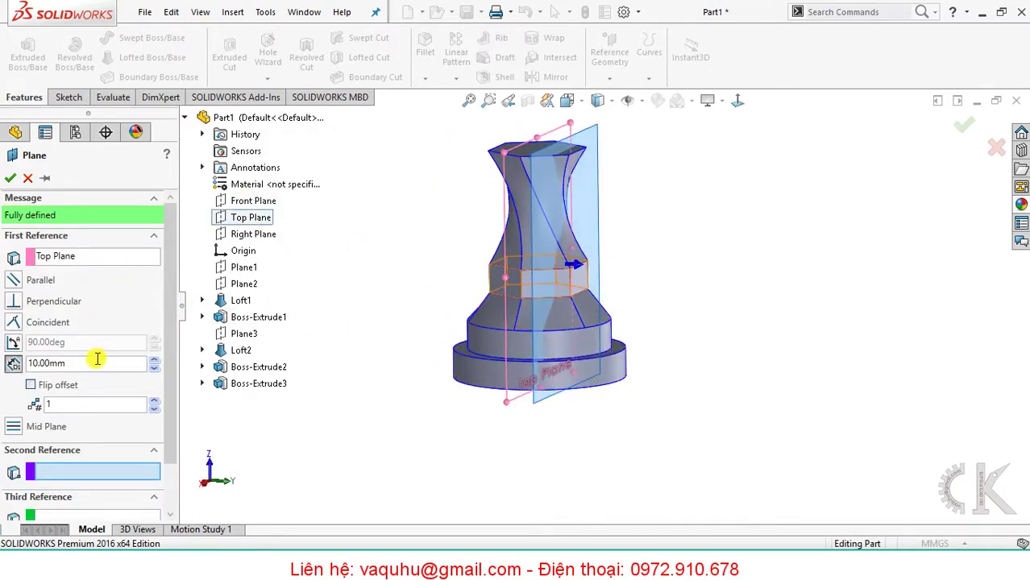
left_click(154, 359)
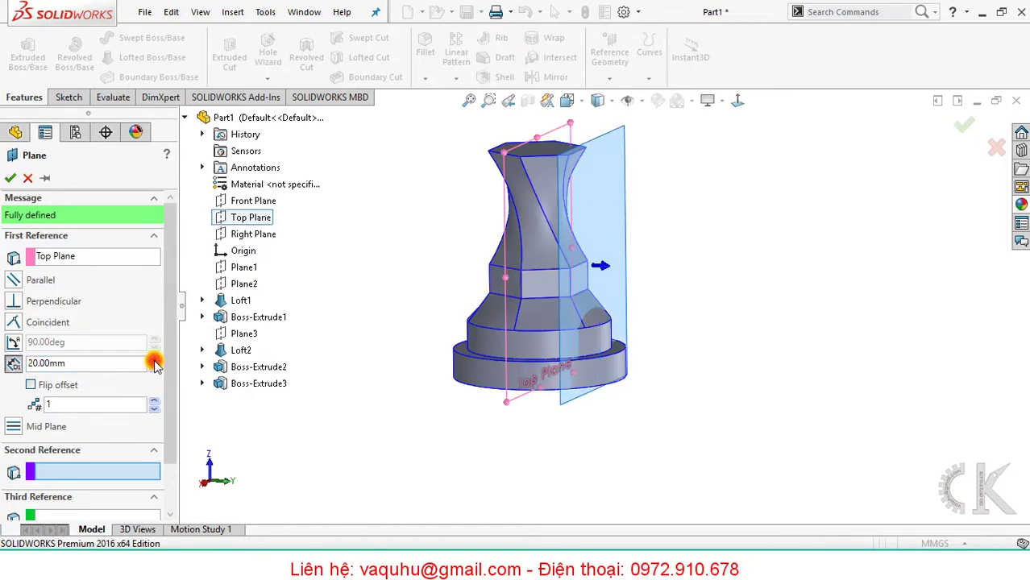
mouse_move(402, 368)
middle_mouse_down()
mouse_move(424, 372)
mouse_move(413, 373)
middle_mouse_up()
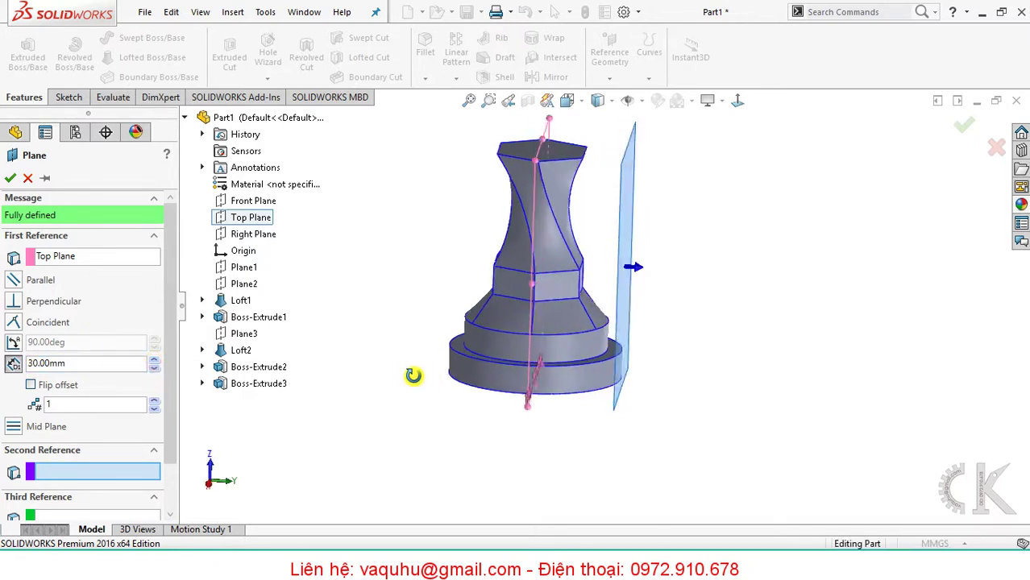
left_click(154, 360)
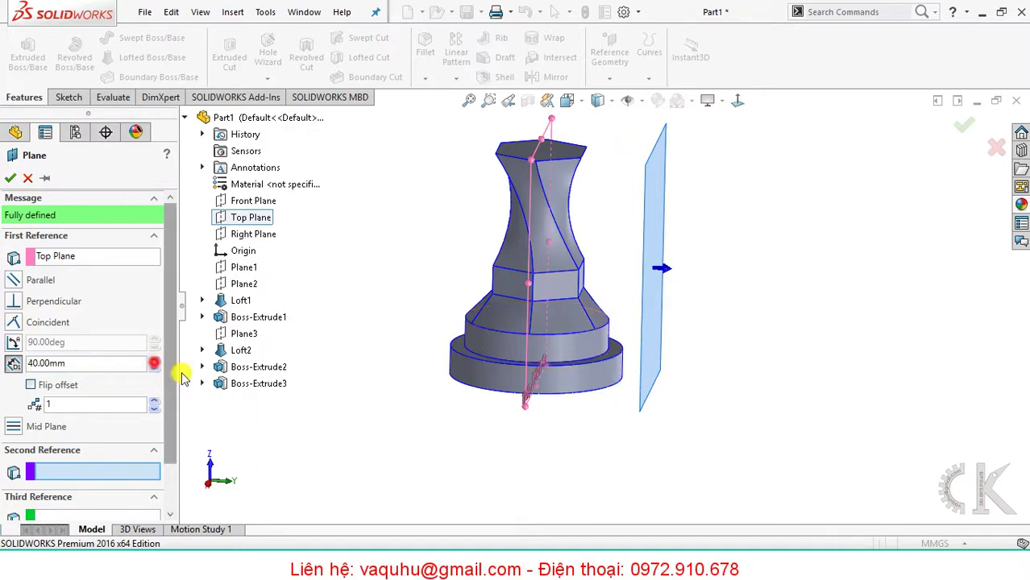
left_click(10, 179)
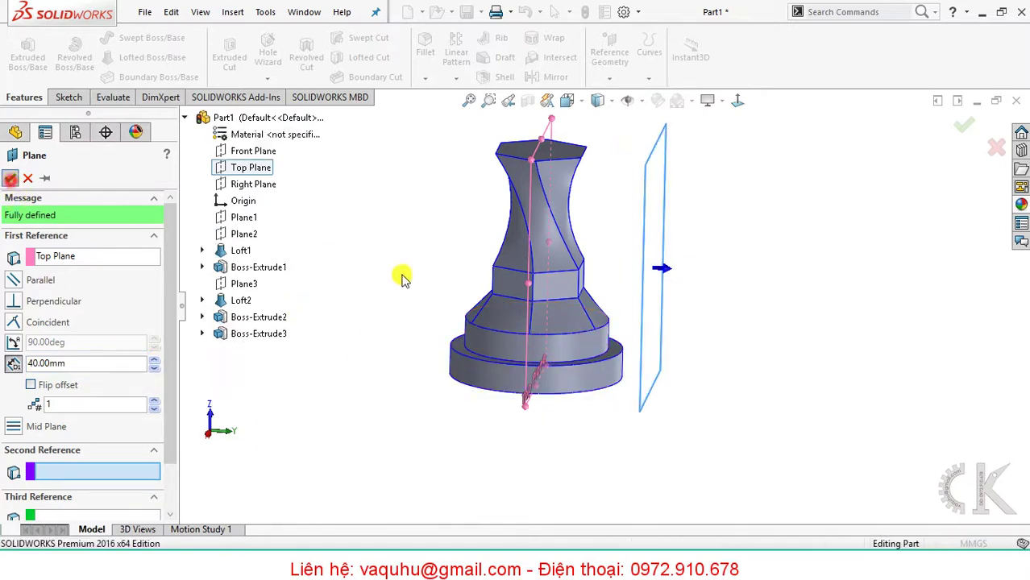
Start a sketch on Plane4 and view it face-on, right side up.
left_click(80, 98)
left_click(20, 50)
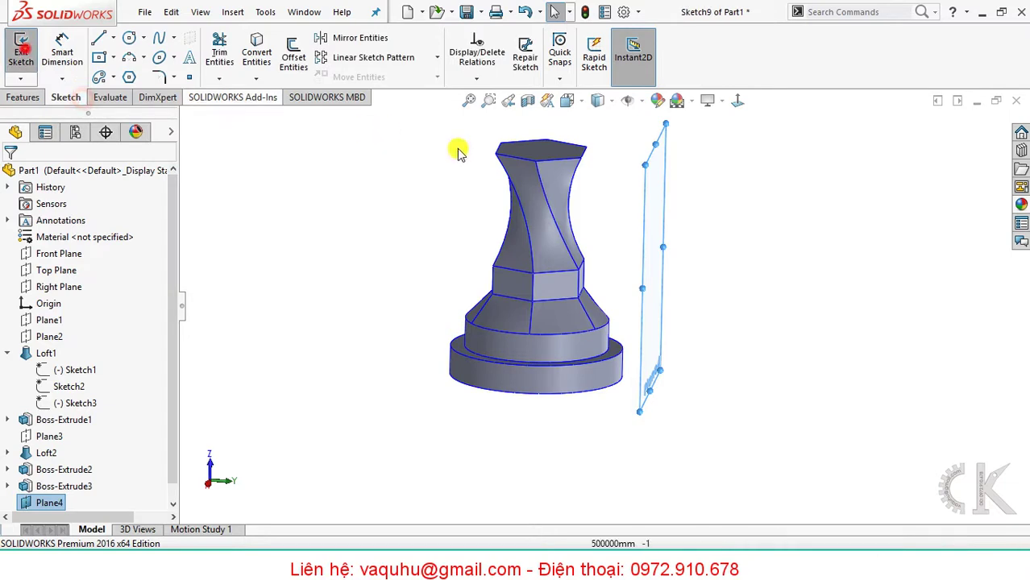
left_click(737, 100)
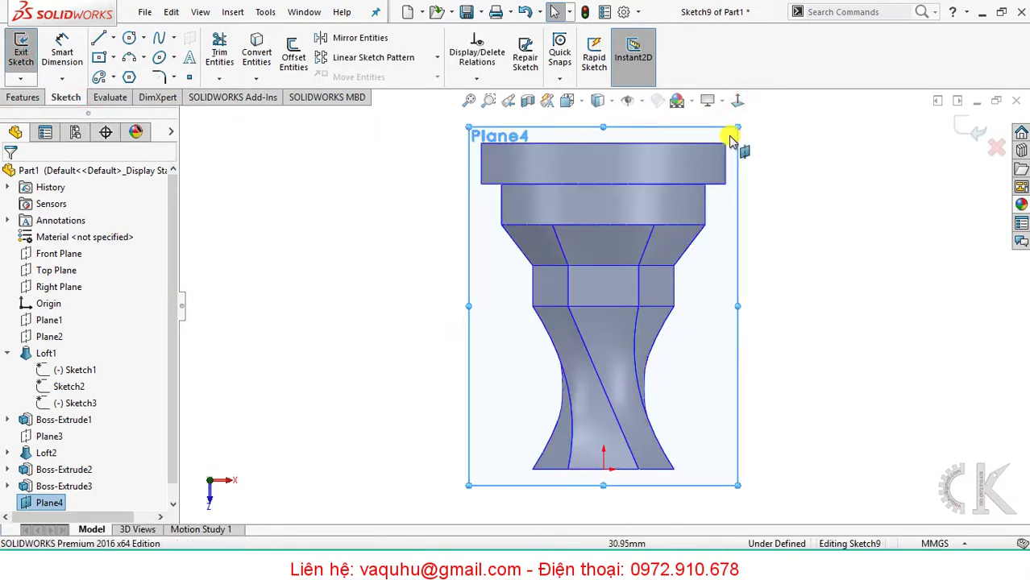
left_click(737, 100)
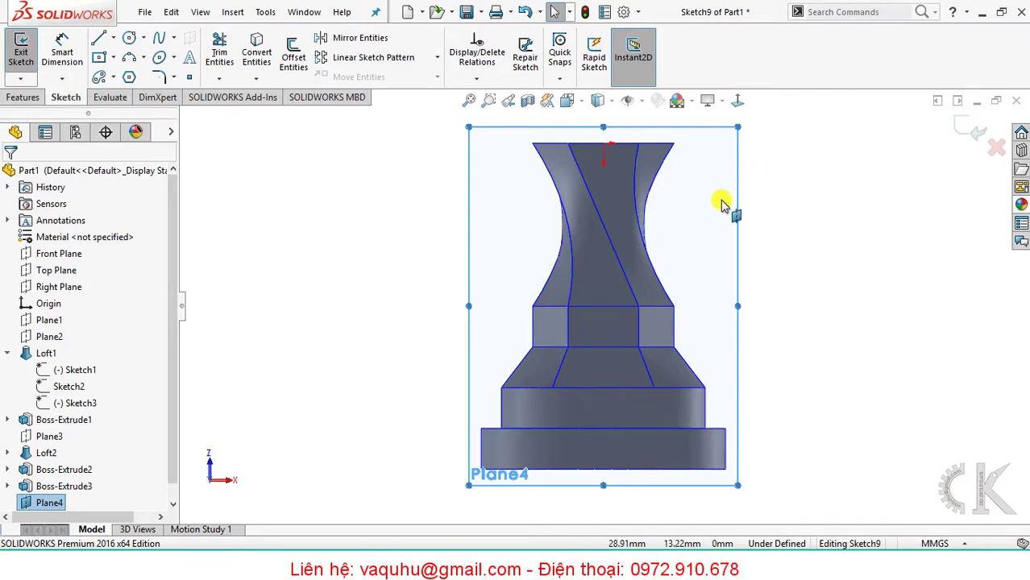
Draw a horizontal centerline across the upper base disc.
left_click(113, 39)
left_click(127, 69)
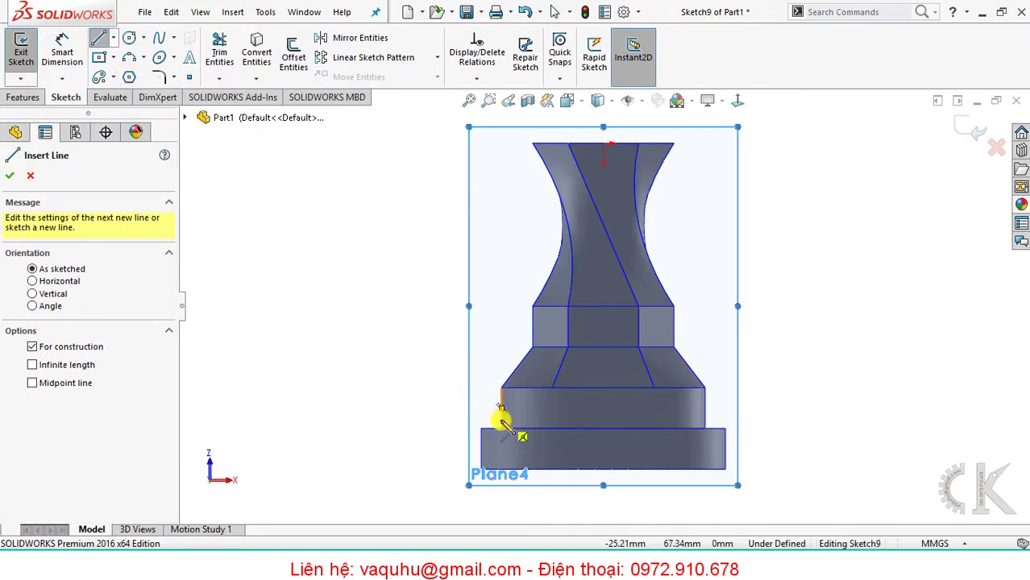
left_click(500, 408)
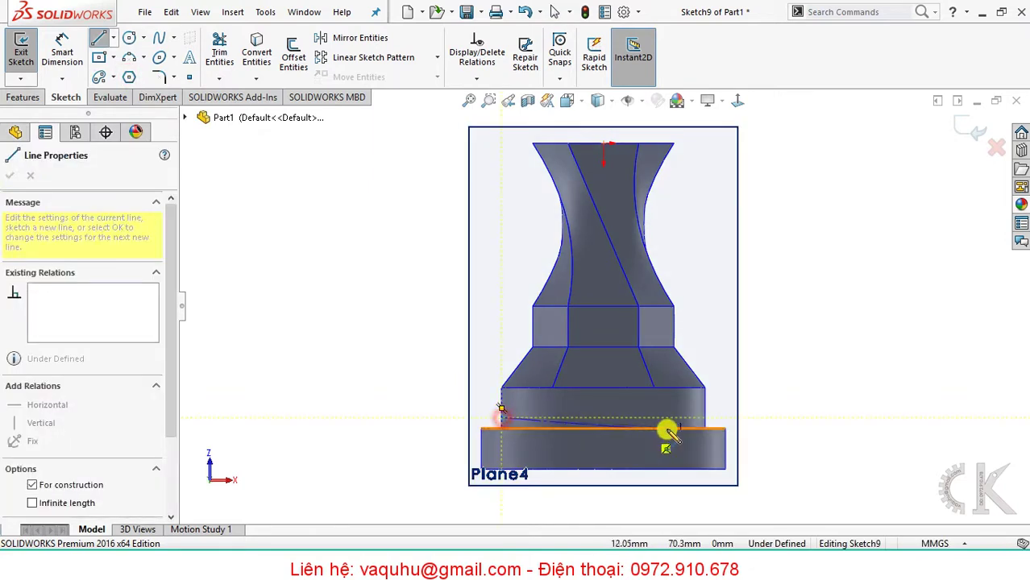
left_click(706, 417)
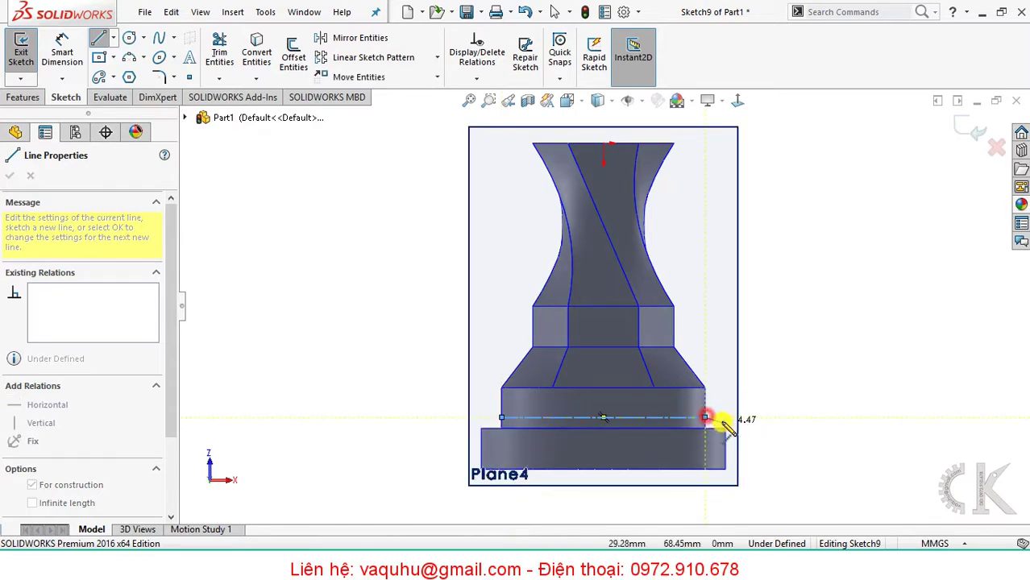
key("Escape")
key("Escape")
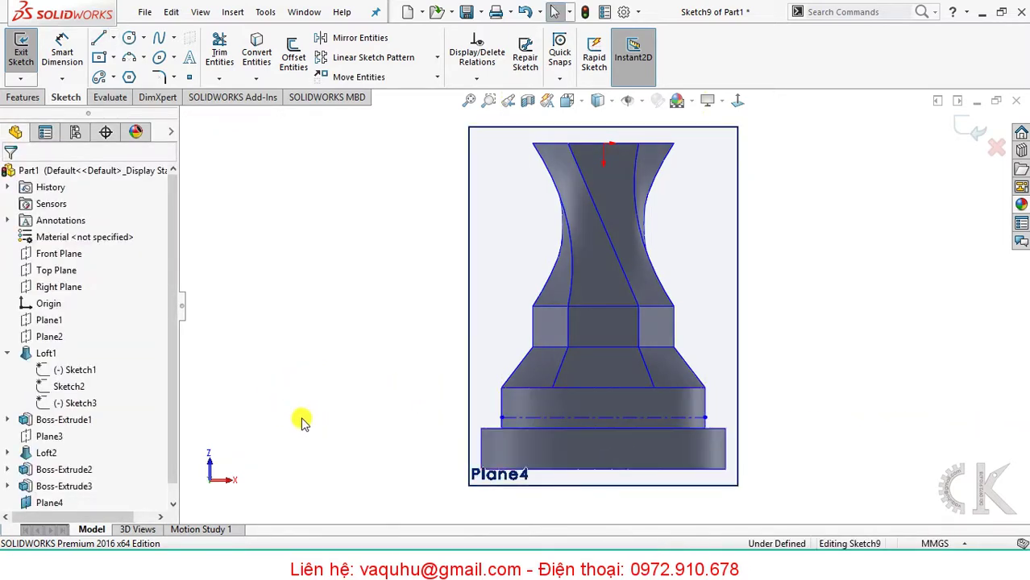
left_click(188, 59)
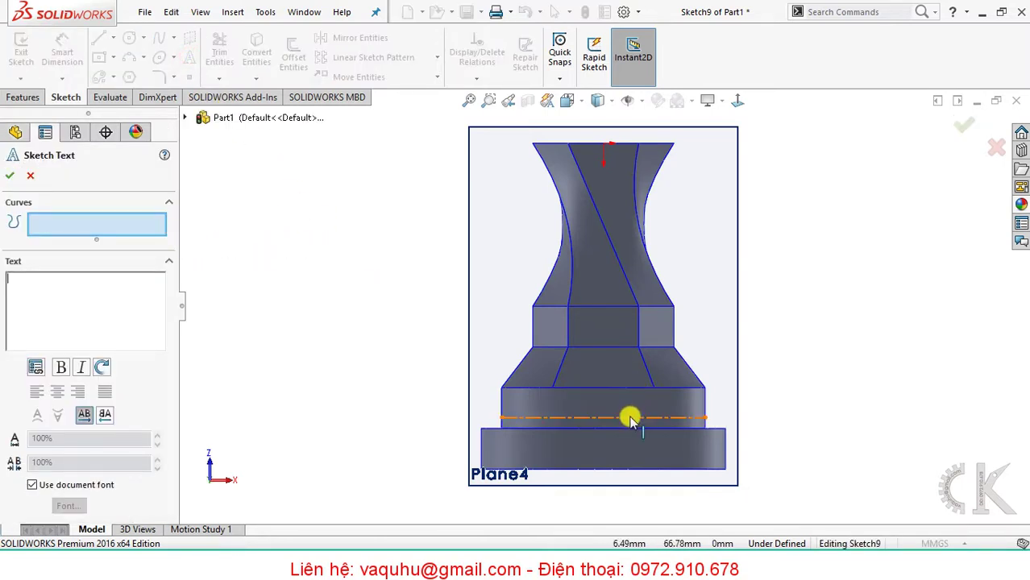
Place 'OLYMPICS CHAMPION' centred along the centerline in a custom font with text height 5.
left_click(592, 417)
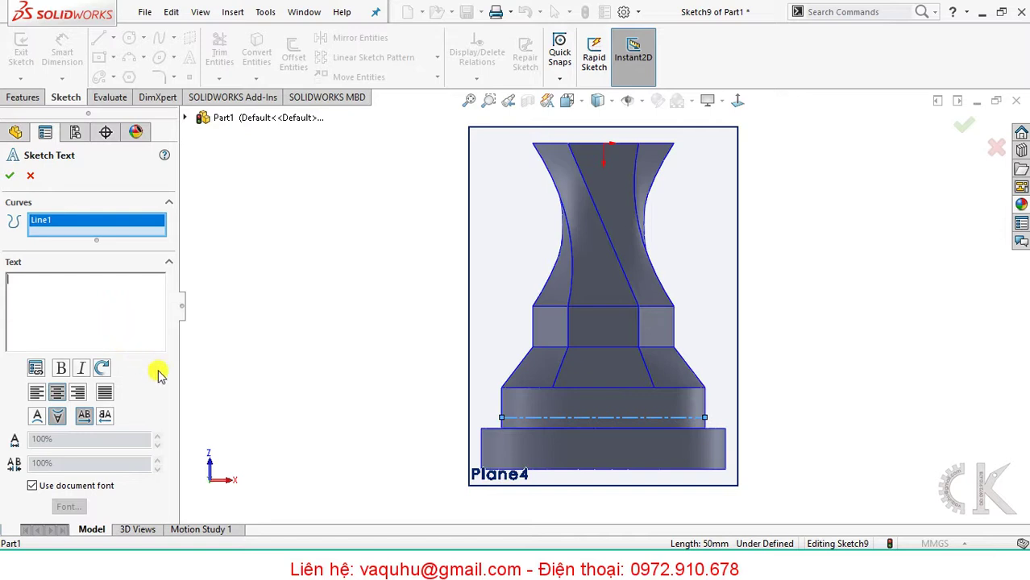
type("OLYMPICS")
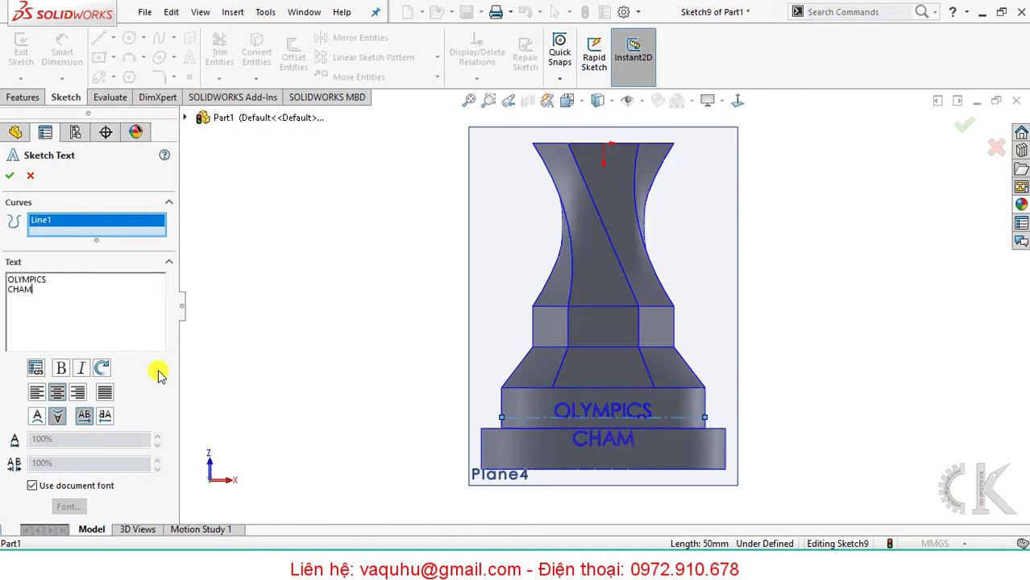
type("N")
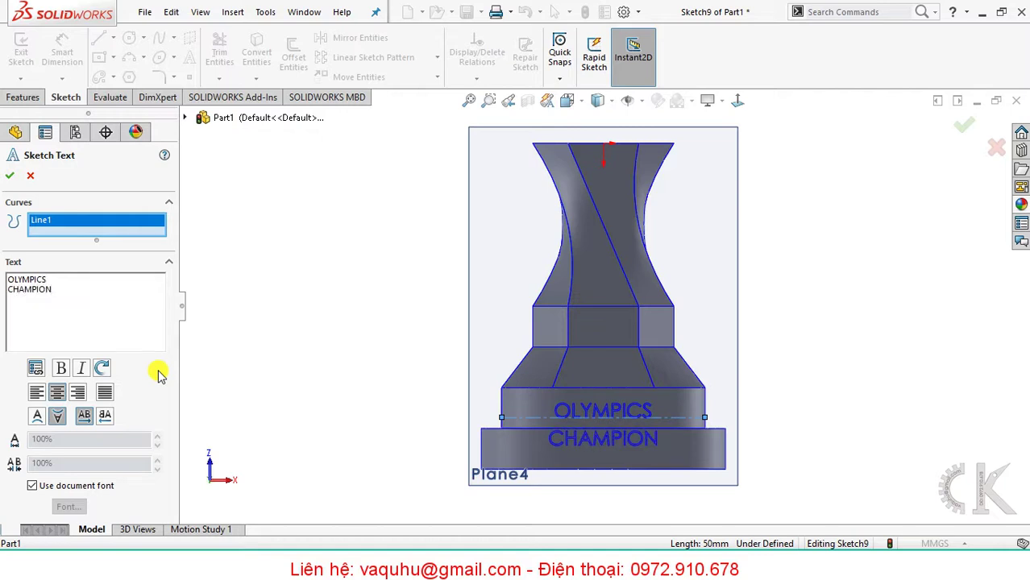
left_click(59, 392)
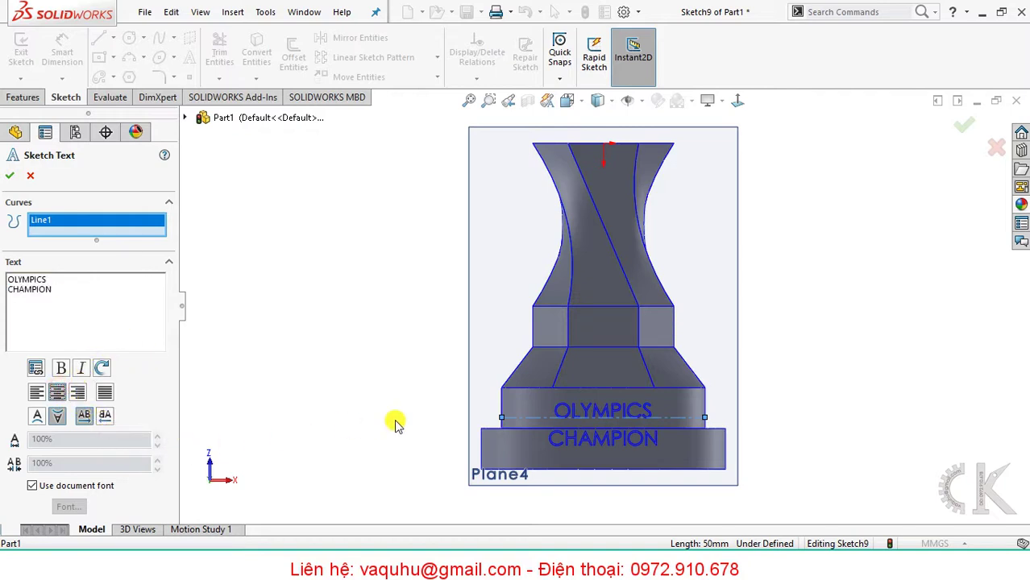
left_click(48, 488)
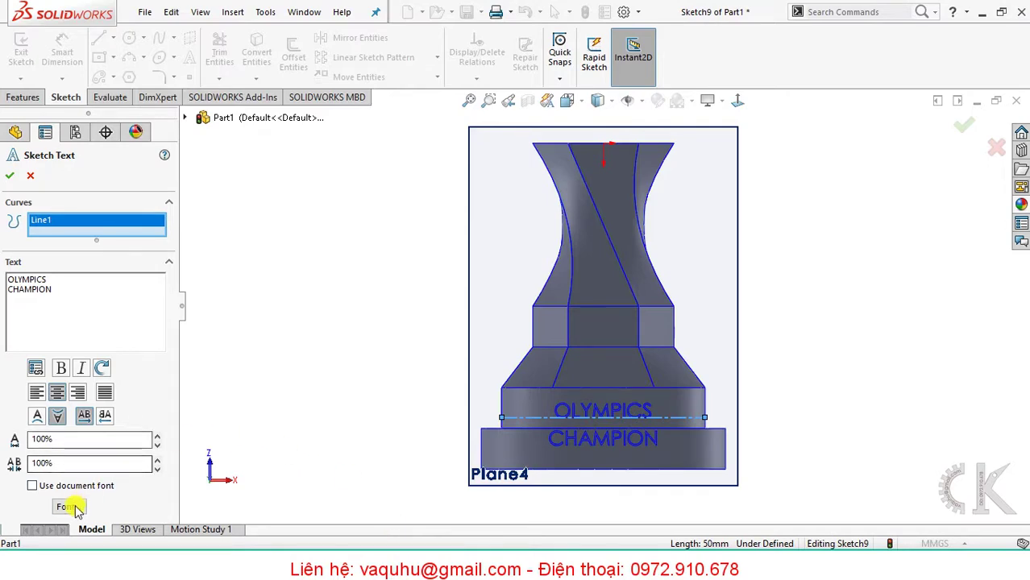
left_click(71, 507)
type("2")
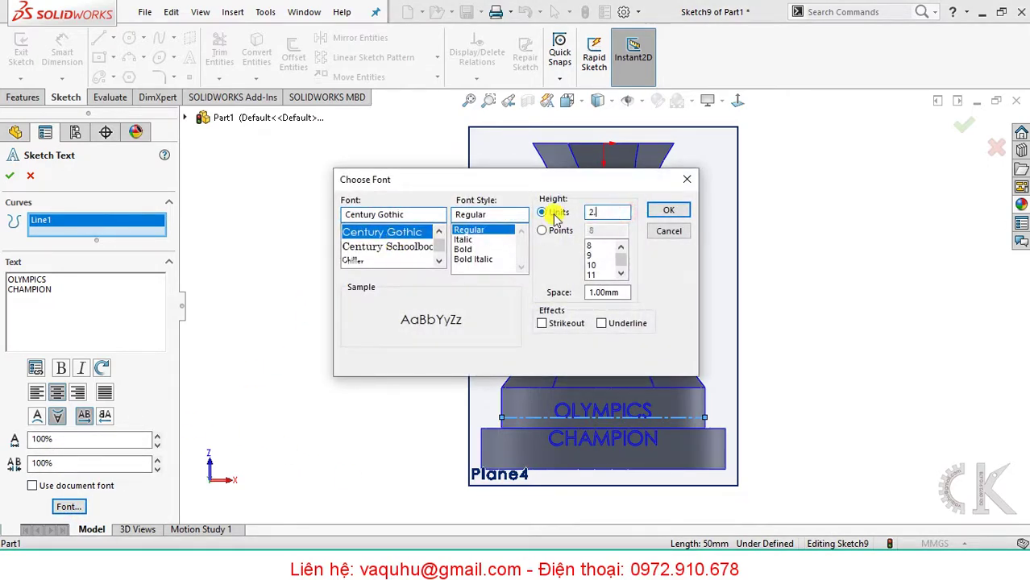
type("5")
key("Return")
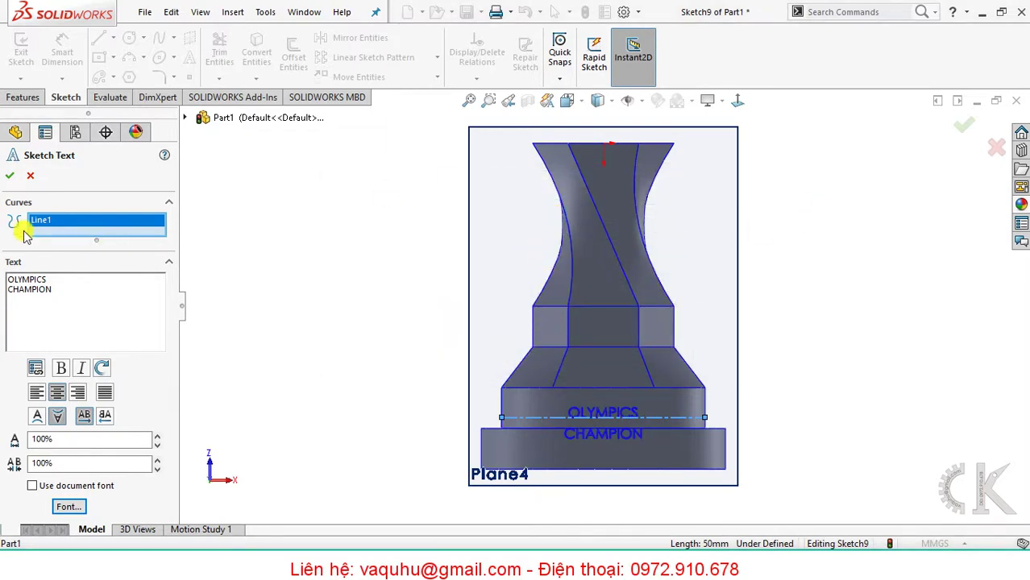
left_click(11, 185)
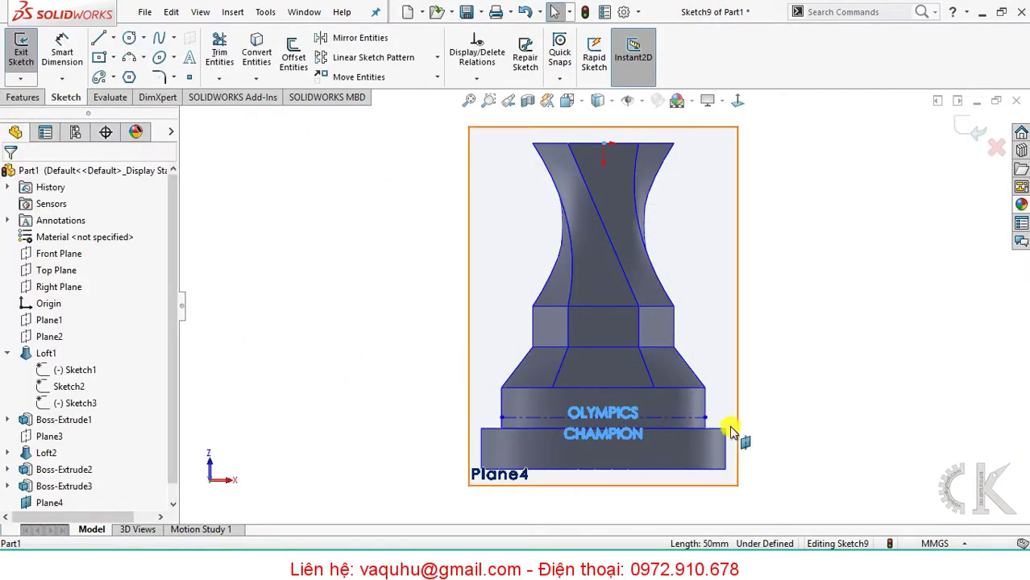
Start a Smart Dimension between a base disc edge and the text centreline.
left_click(816, 432)
key("d")
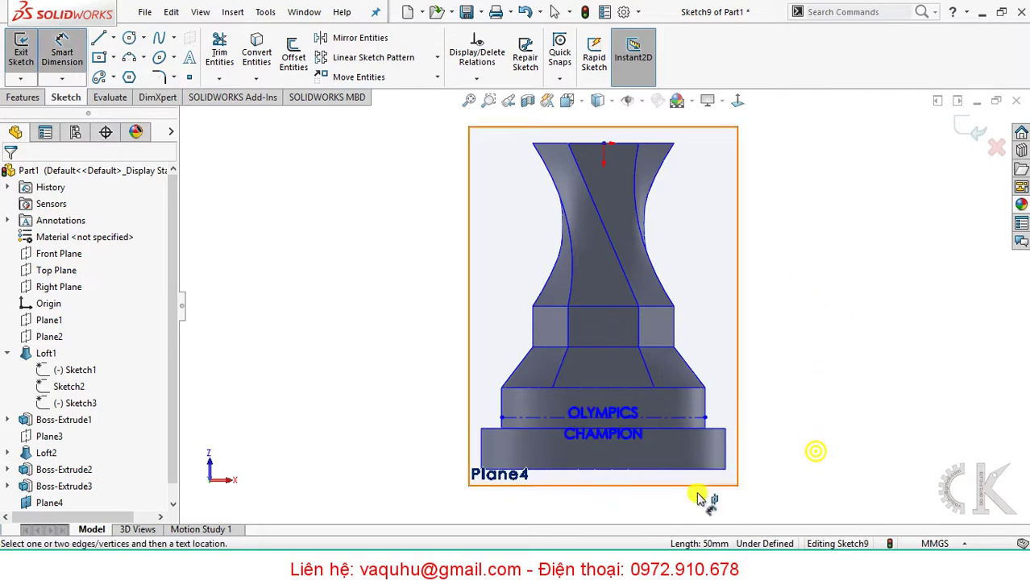
left_click(703, 418)
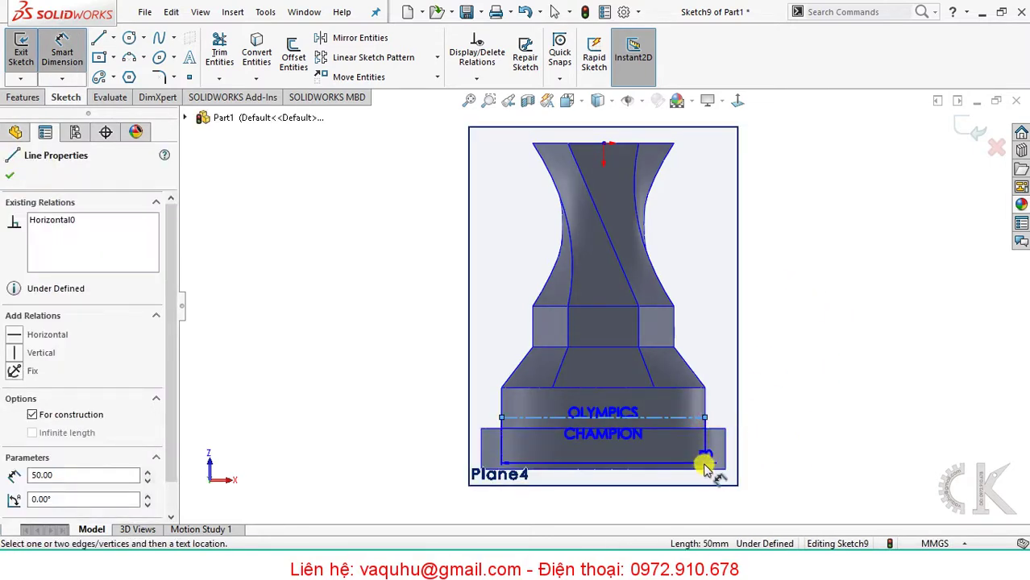
key("Escape")
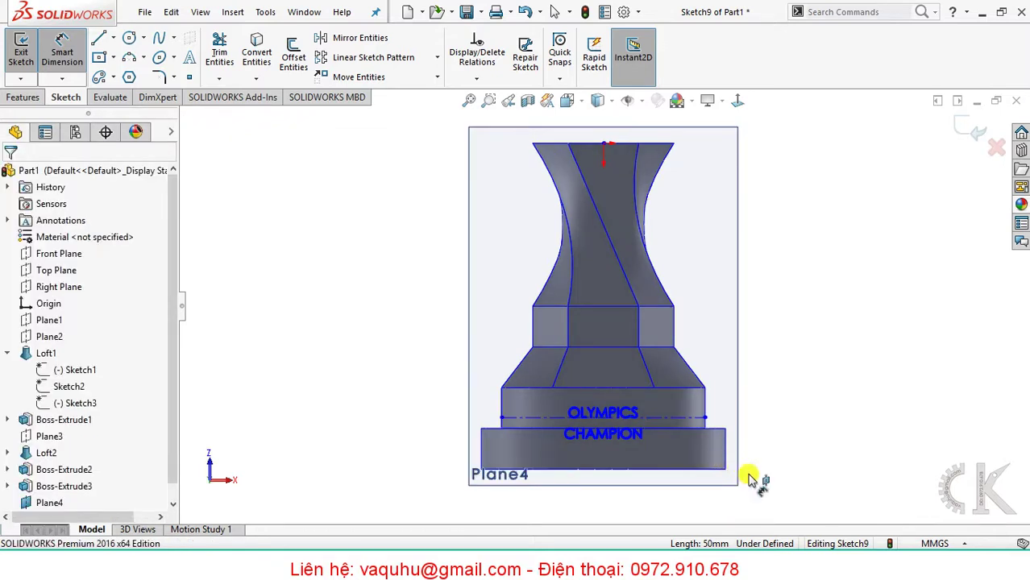
left_click(699, 427)
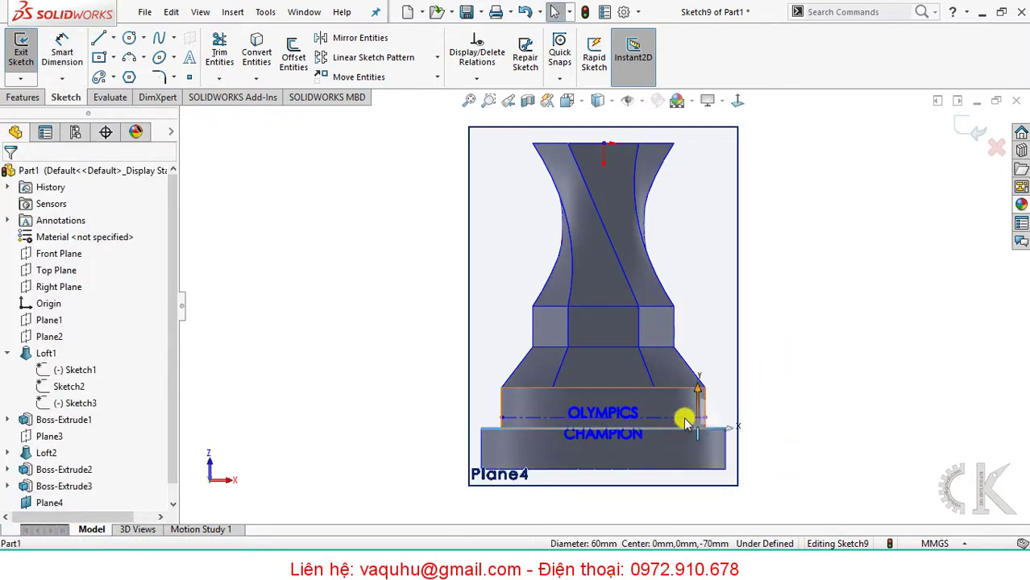
left_click(681, 417)
left_click(769, 425)
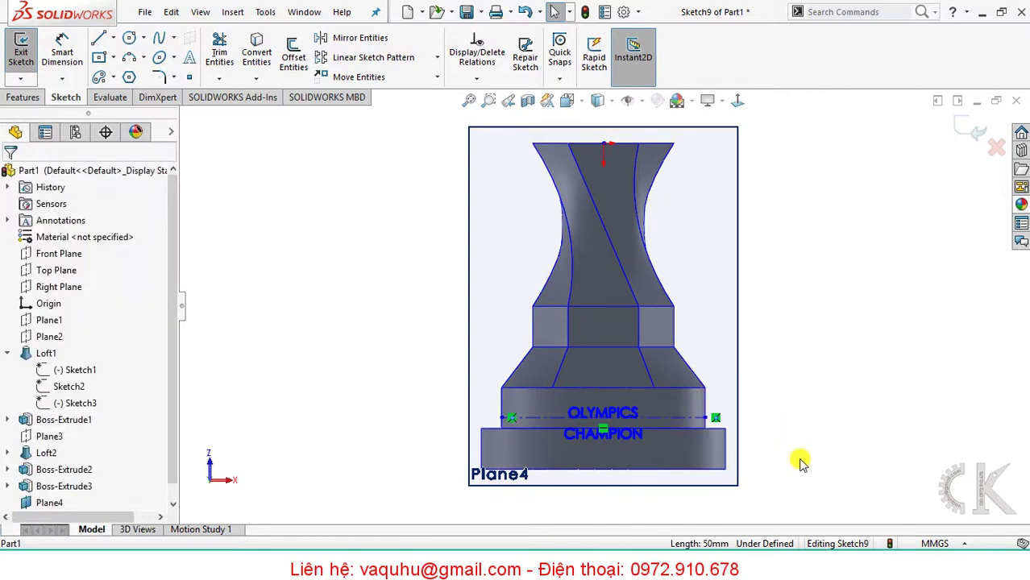
right_click_drag(800, 460, 856, 202)
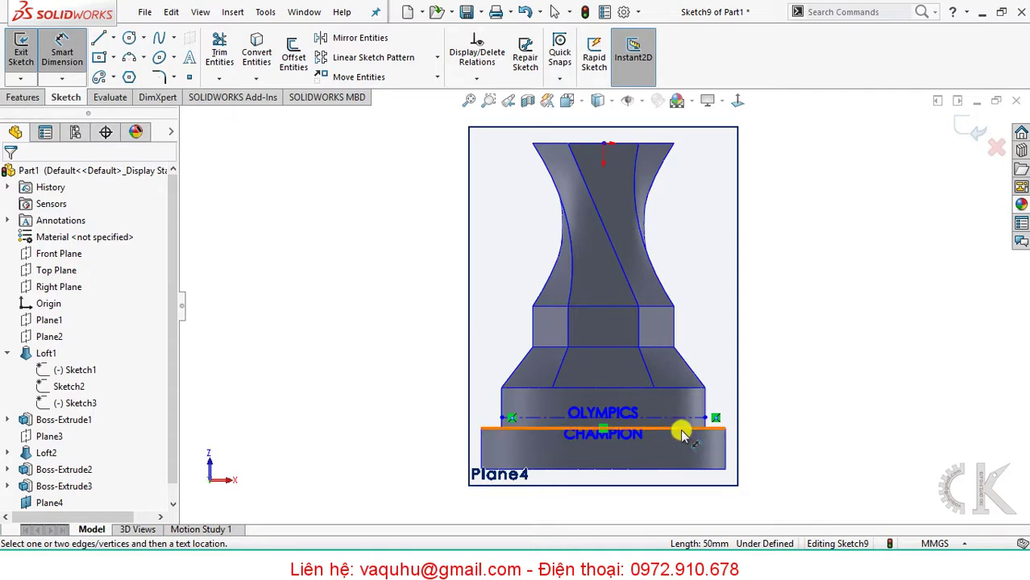
Set the centreline 3 mm from the lower disc's top edge and exit the sketch.
left_click(681, 429)
left_click(681, 422)
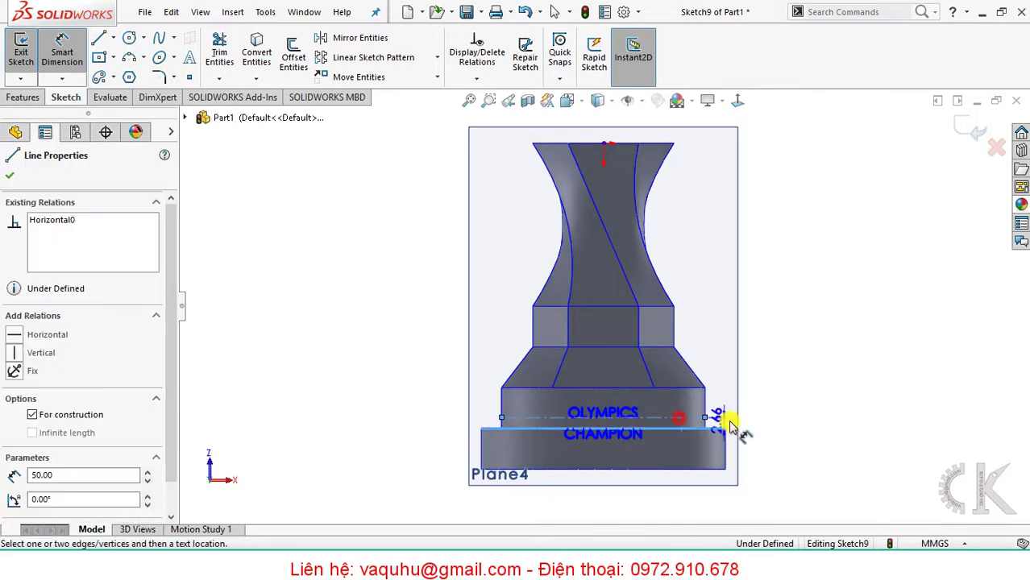
left_click(755, 422)
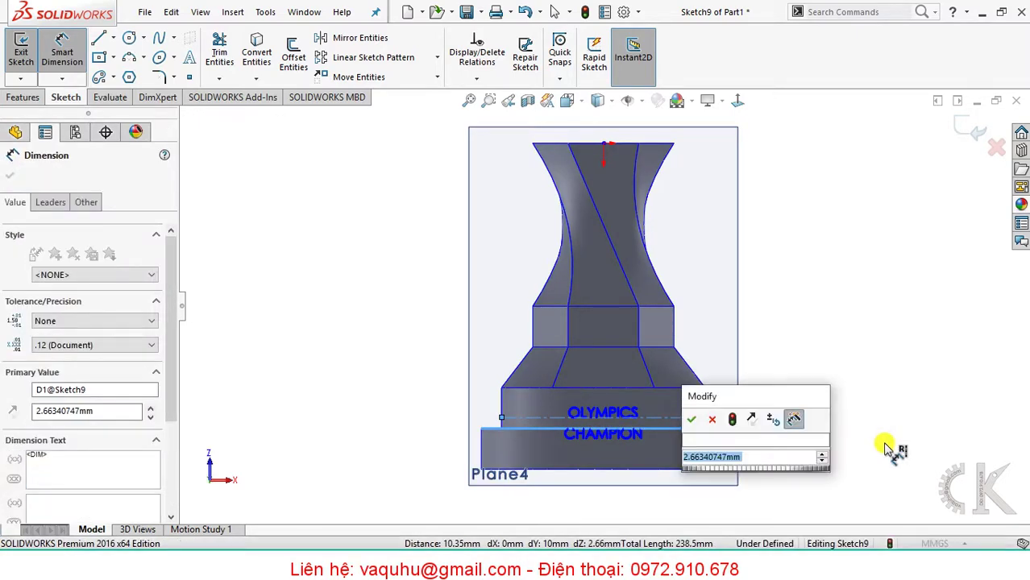
type("3")
key("Return")
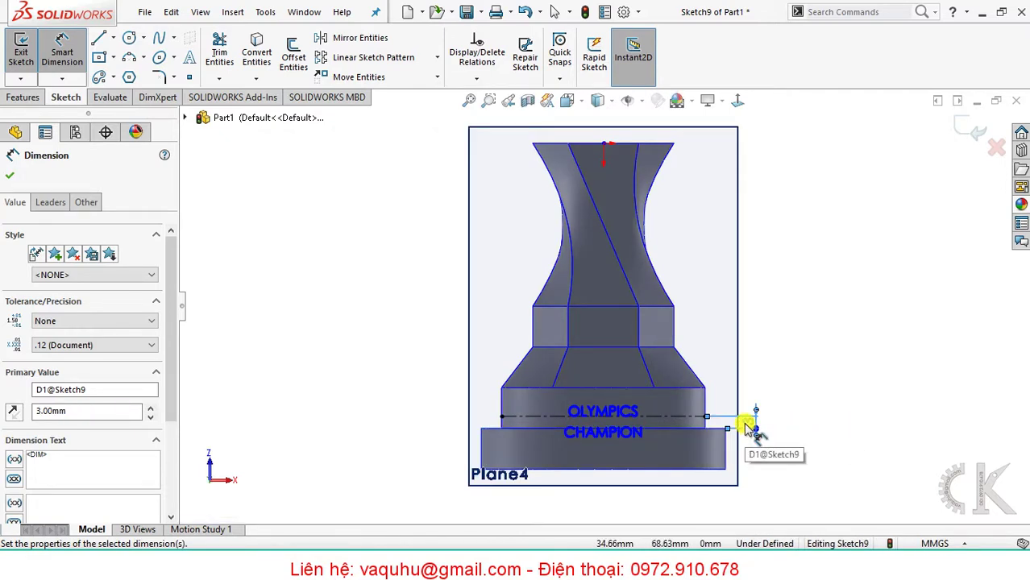
left_click(747, 427)
left_click(748, 427)
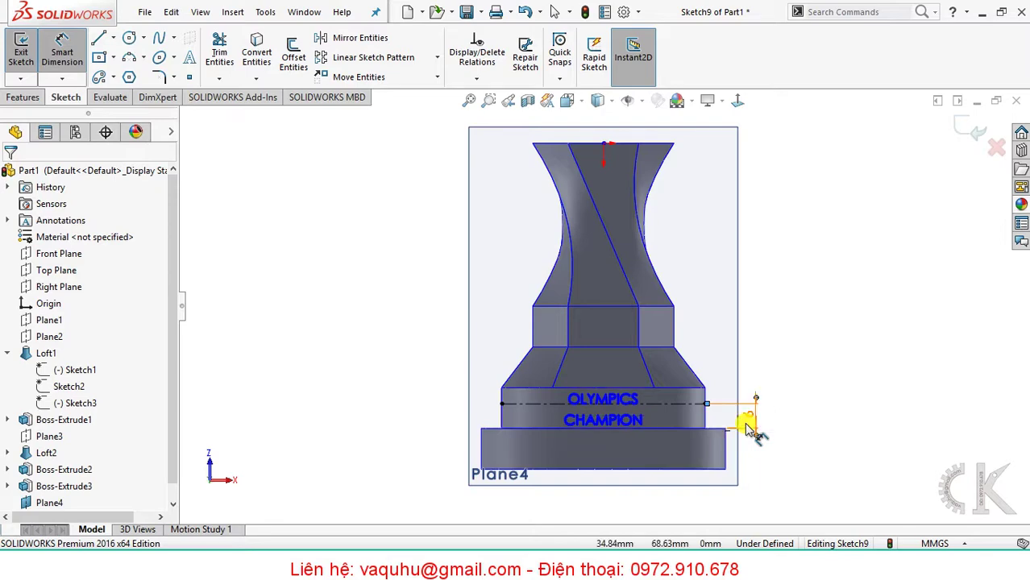
scroll(574, 427, "down", 3)
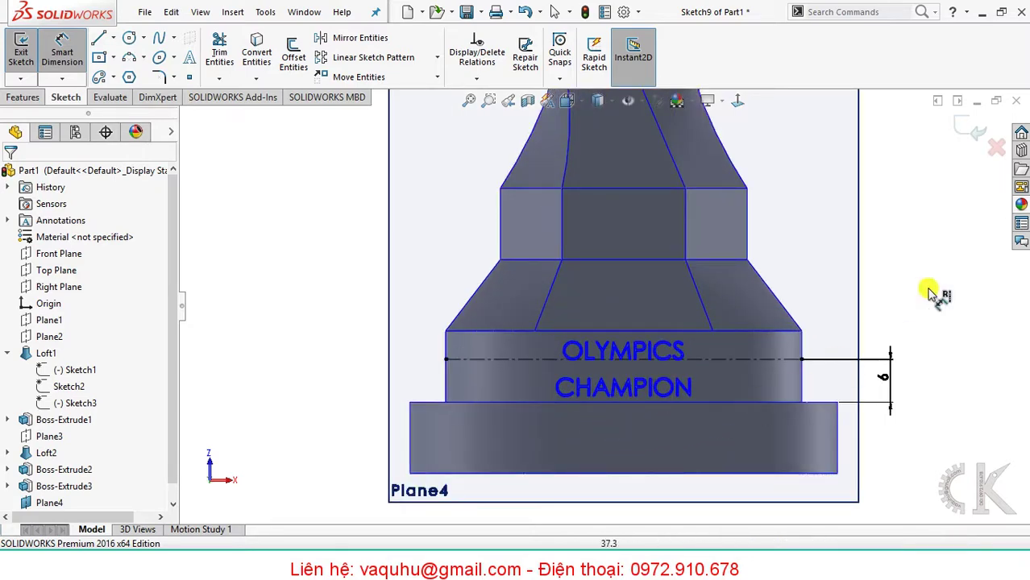
scroll(774, 314, "up", 3)
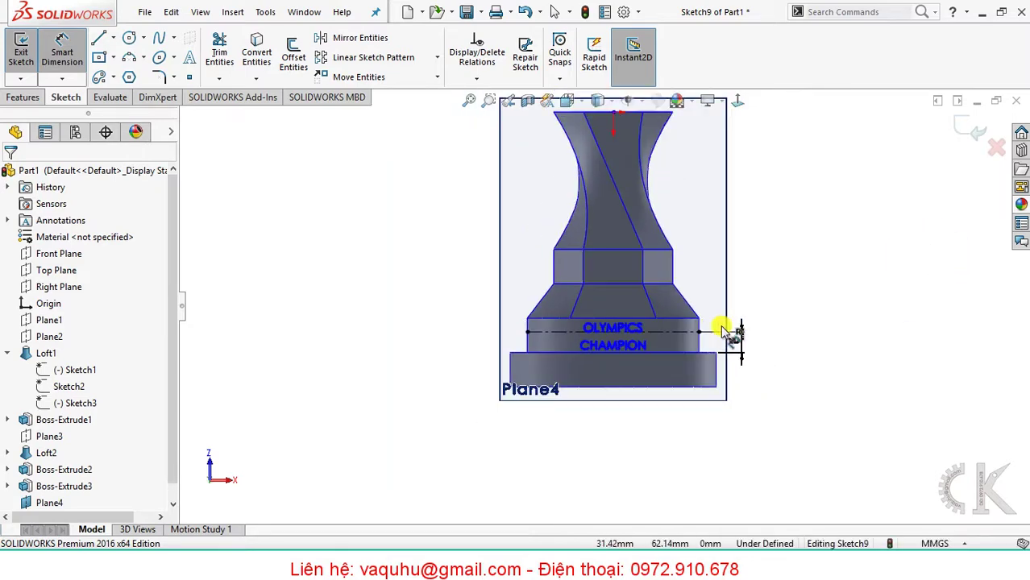
left_click(959, 144)
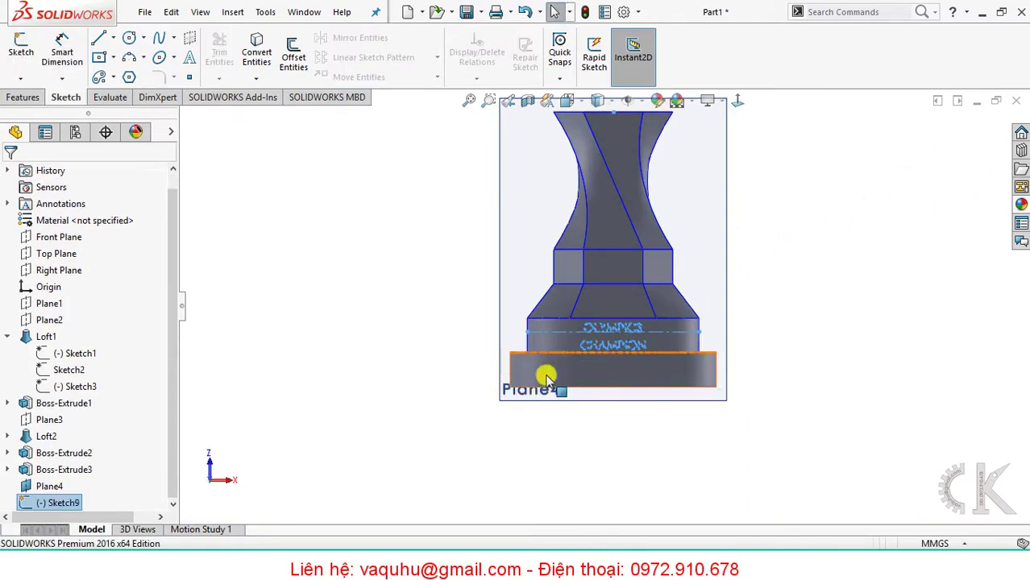
View Plane4 face-on to inspect the mirrored text, then return to an angled 3D view.
mouse_move(335, 339)
middle_mouse_down()
mouse_move(410, 352)
mouse_move(526, 340)
mouse_move(551, 366)
mouse_move(504, 348)
mouse_move(519, 368)
mouse_move(524, 357)
middle_mouse_up()
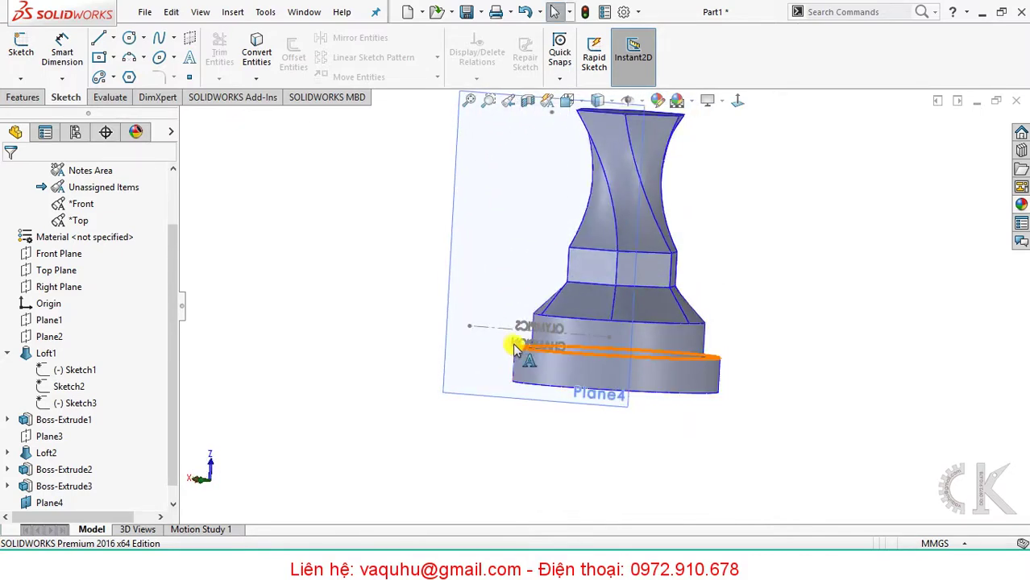
mouse_move(371, 316)
middle_mouse_down()
mouse_move(434, 291)
mouse_move(464, 326)
mouse_move(407, 347)
mouse_move(407, 386)
middle_mouse_up()
left_click(593, 361)
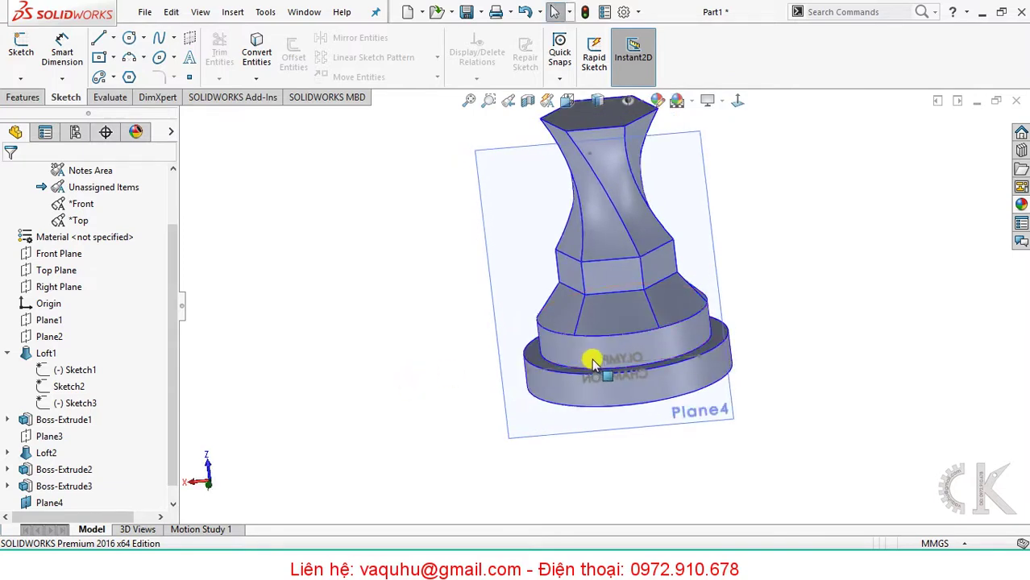
left_click(737, 103)
middle_click_drag(288, 361, 329, 383)
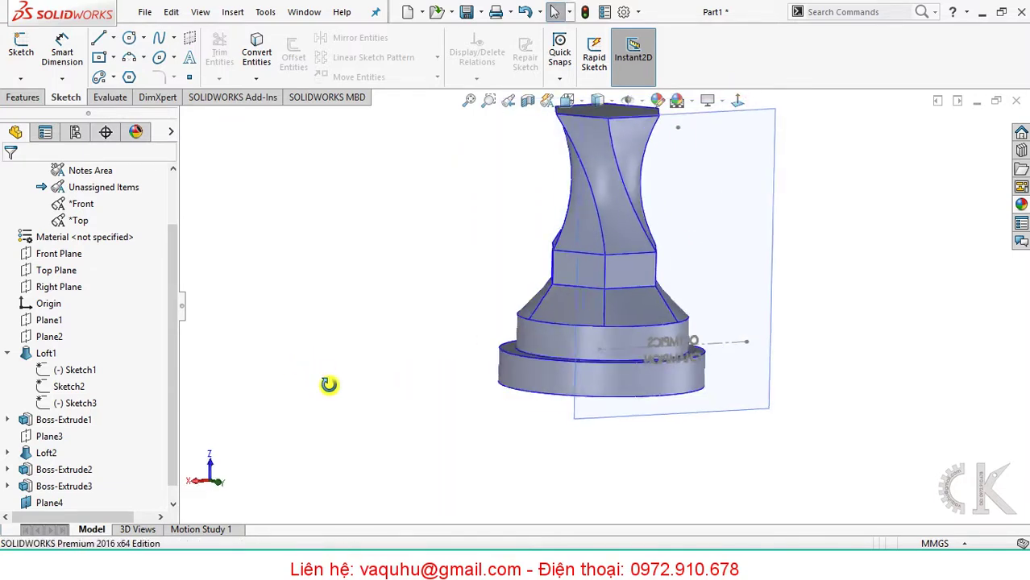
In Sketch9, apply Flip Horizontal to the OLYMPICS CHAMPION text and close the sketch.
left_click(665, 361)
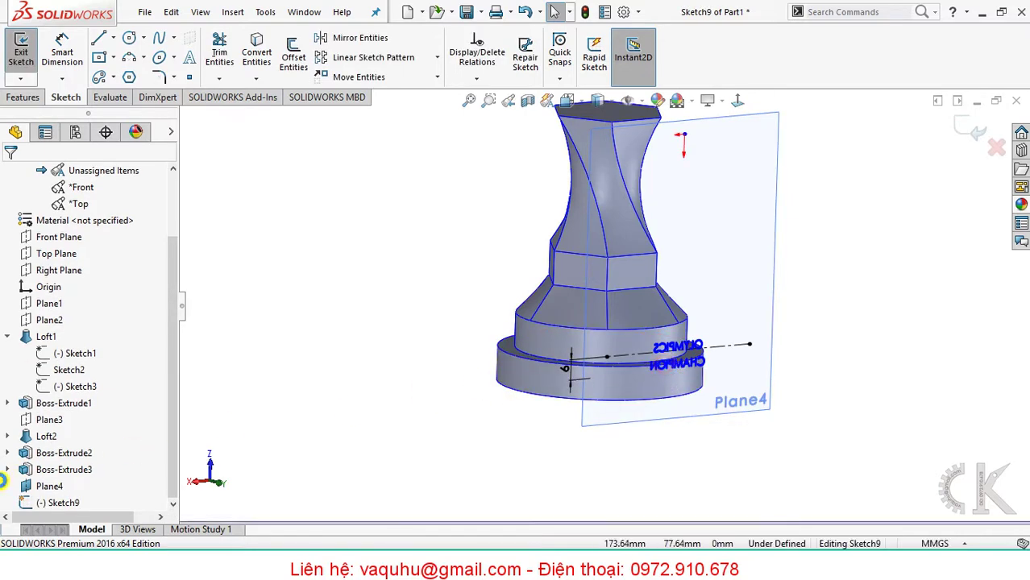
double_click(697, 346)
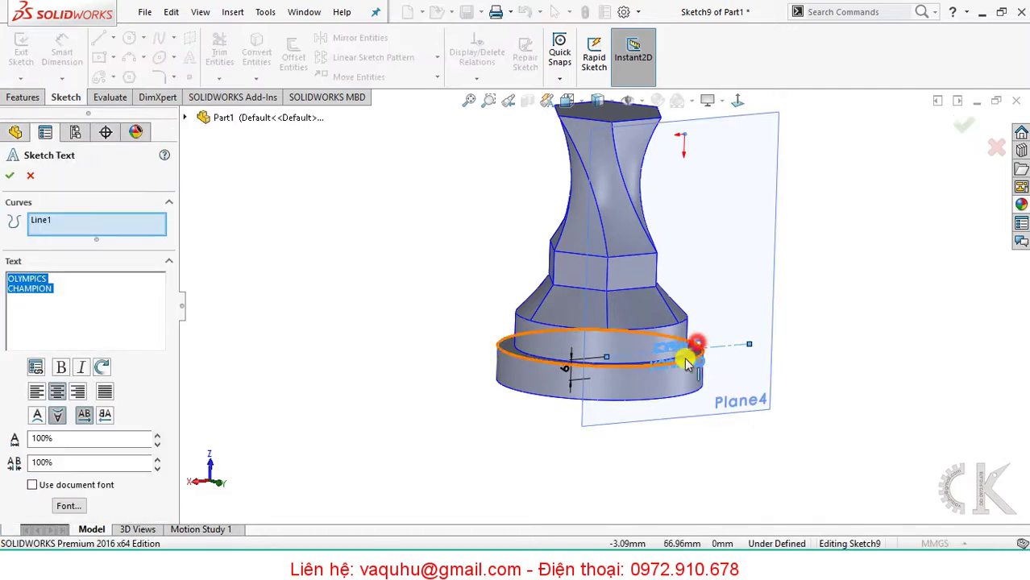
left_click(103, 417)
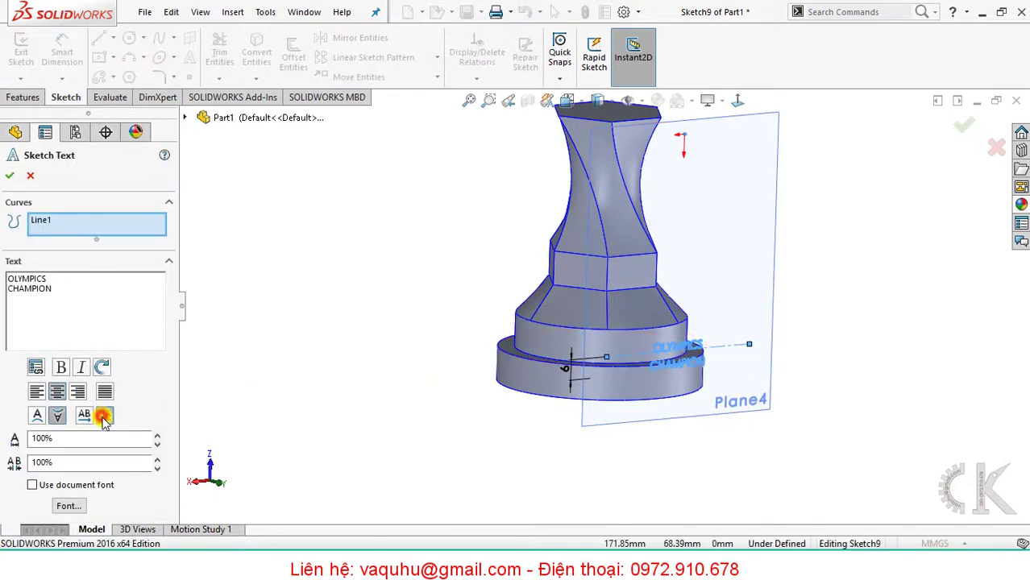
middle_click_drag(482, 371, 330, 343)
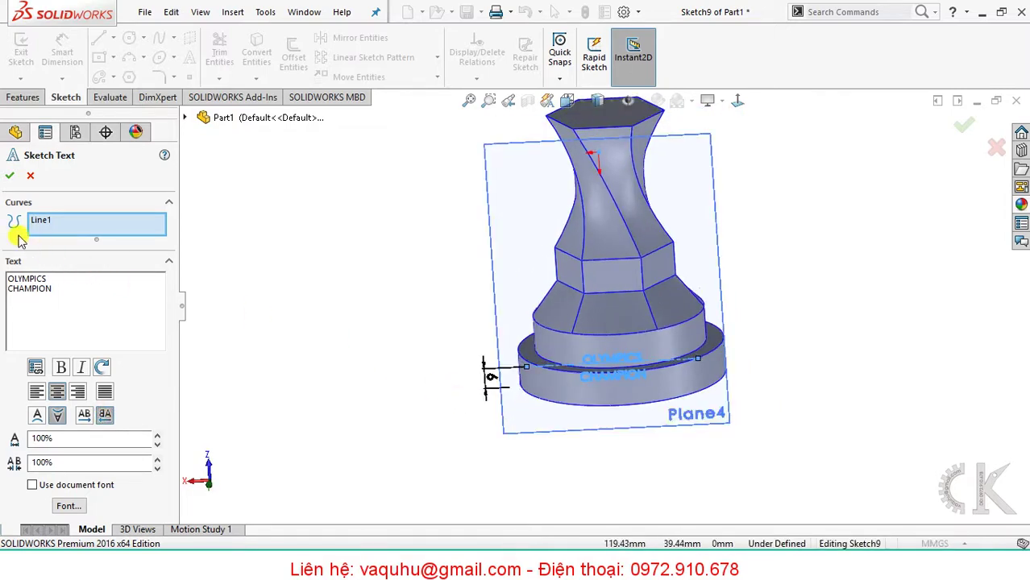
left_click(10, 179)
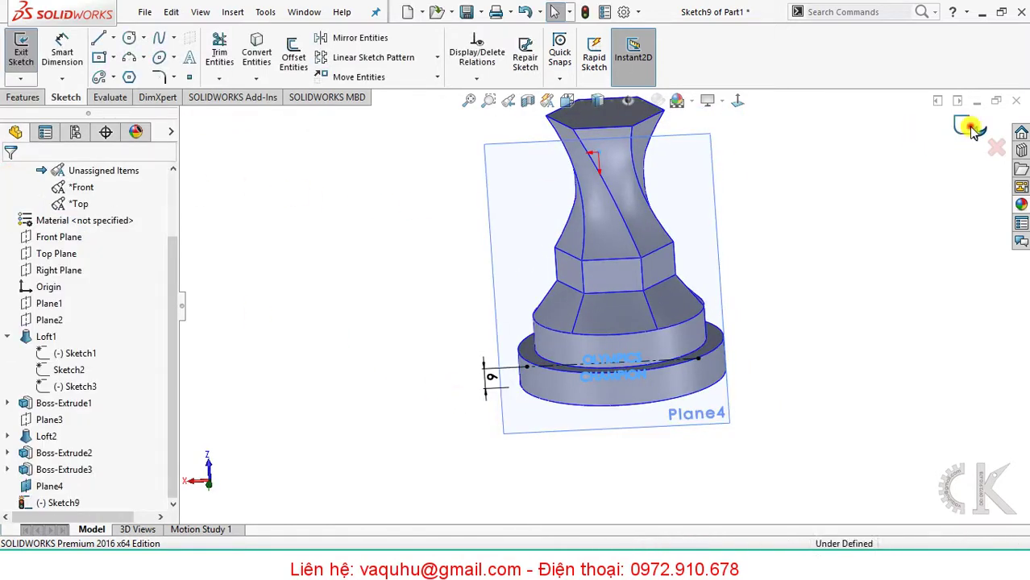
key("ctrl+b")
mouse_move(405, 280)
middle_mouse_down()
mouse_move(420, 277)
mouse_move(451, 306)
middle_mouse_up()
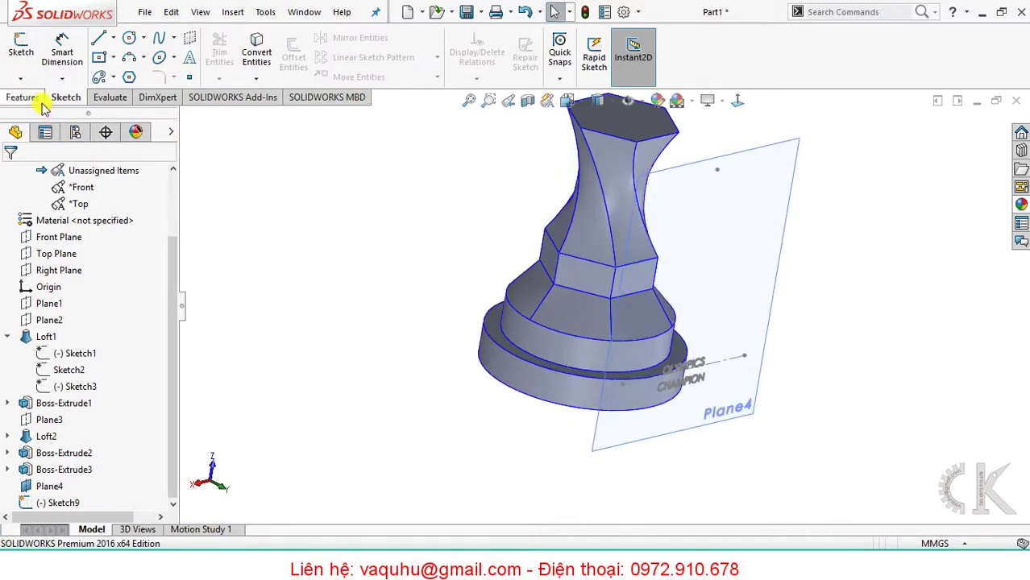
Create a Wrap embossing Sketch9 1.00 mm onto the upper base disc's cylindrical face.
left_click(38, 96)
left_click(533, 38)
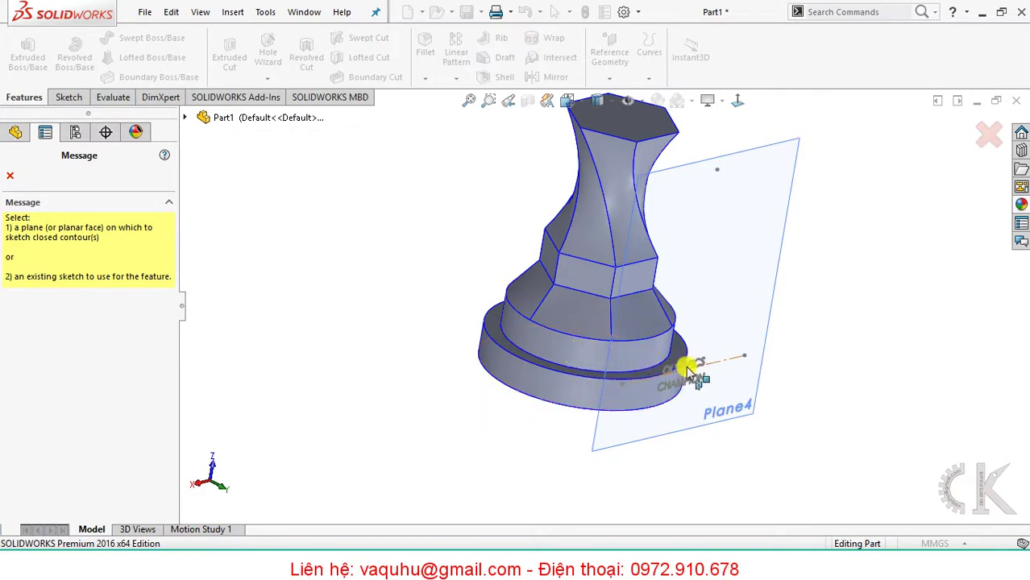
left_click(713, 363)
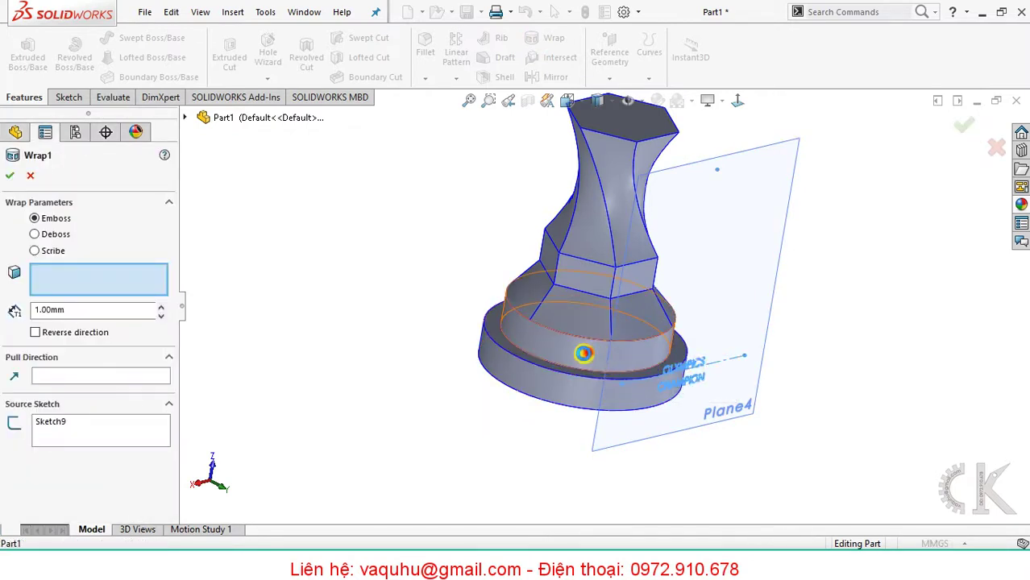
left_click(561, 358)
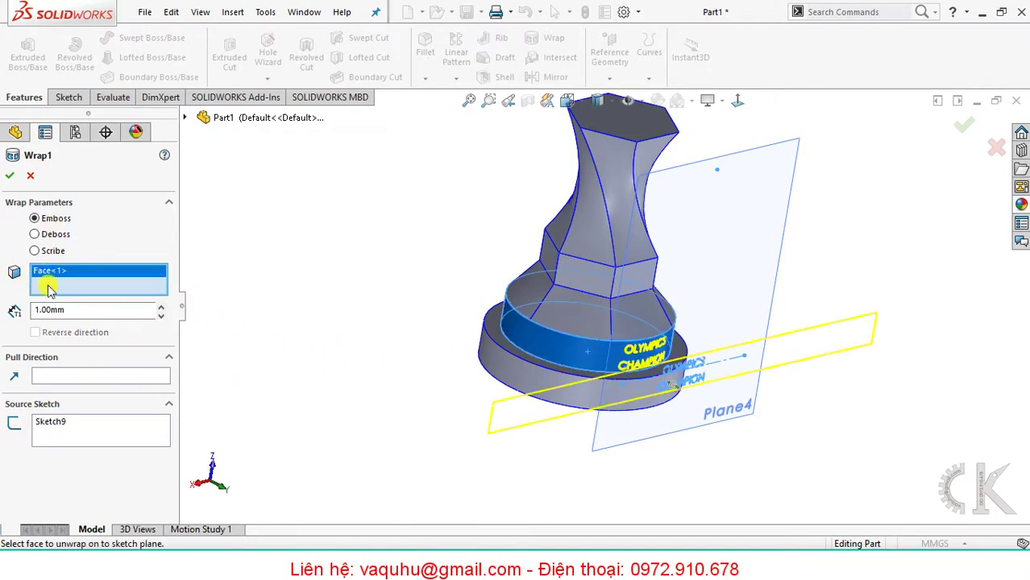
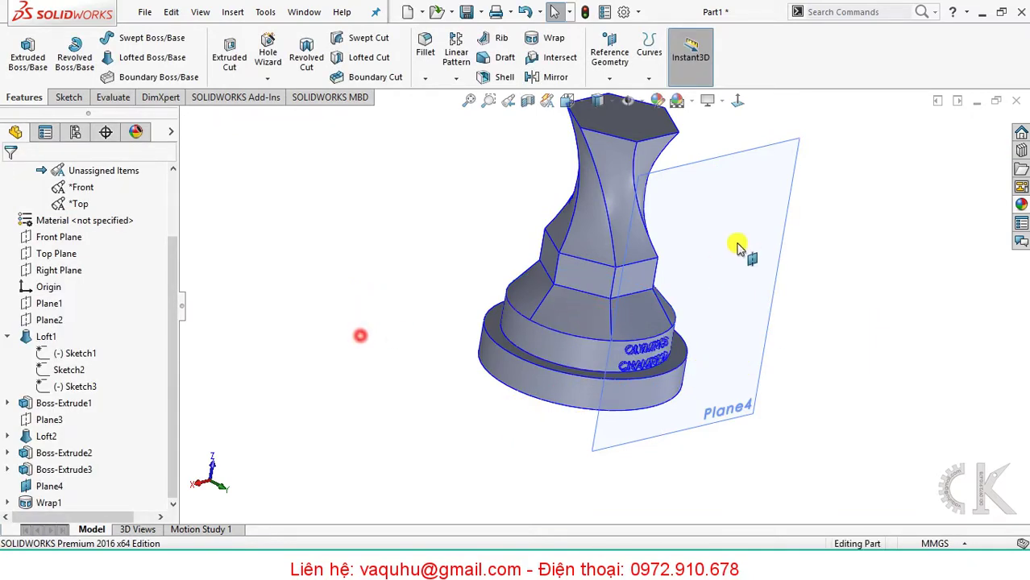
Hide Plane4 so only the trophy body shows, then orbit to inspect it.
right_click(766, 198)
left_click(822, 171)
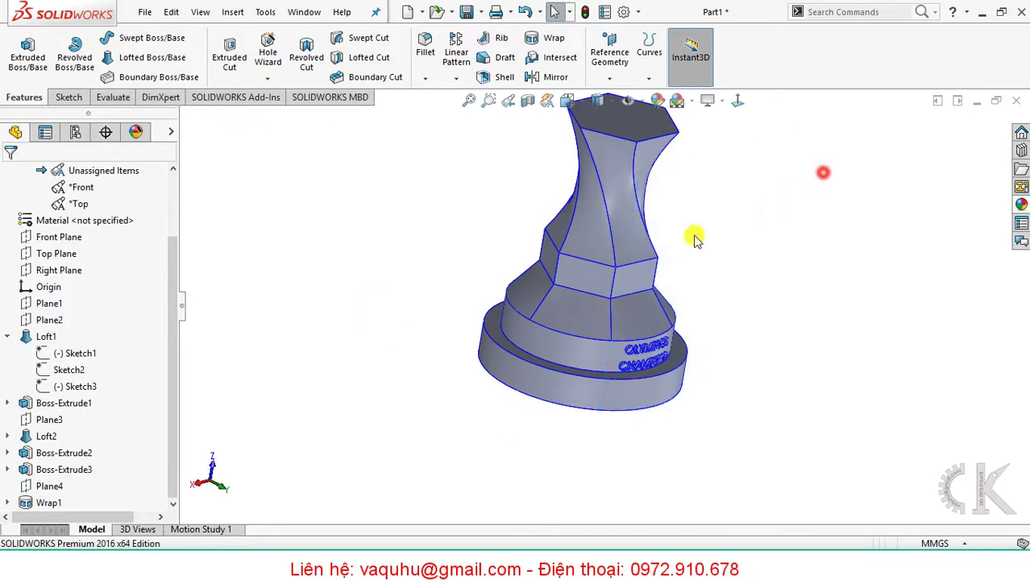
mouse_move(547, 338)
middle_mouse_down()
mouse_move(448, 375)
mouse_move(409, 272)
mouse_move(344, 291)
middle_mouse_up()
mouse_move(510, 329)
middle_mouse_down()
mouse_move(446, 315)
mouse_move(421, 340)
mouse_move(490, 414)
mouse_move(480, 352)
mouse_move(442, 315)
mouse_move(364, 291)
middle_mouse_up()
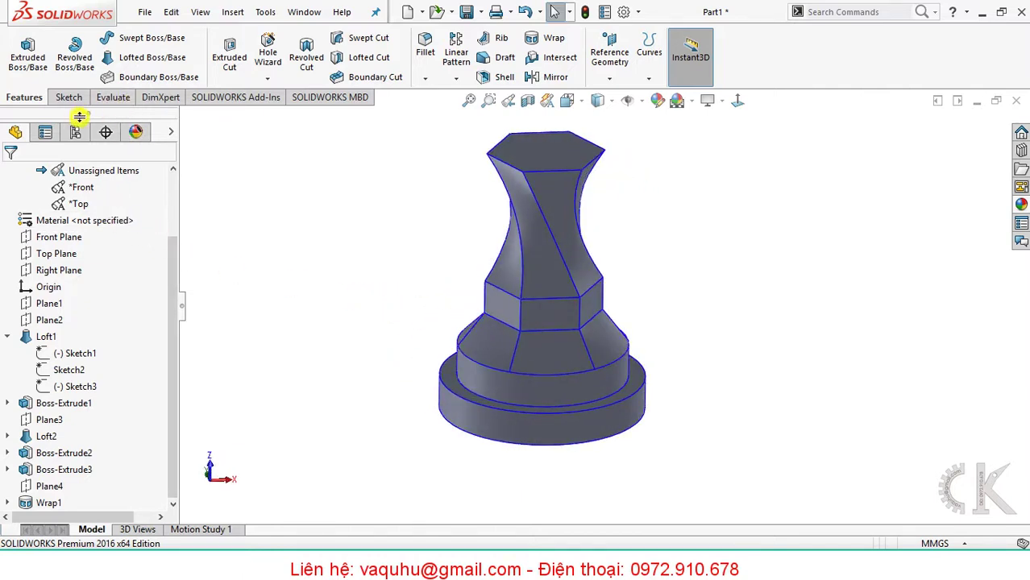
Create Plane5 offset 40 mm from the Top Plane, with the offset flipped.
left_click(609, 53)
left_click(627, 98)
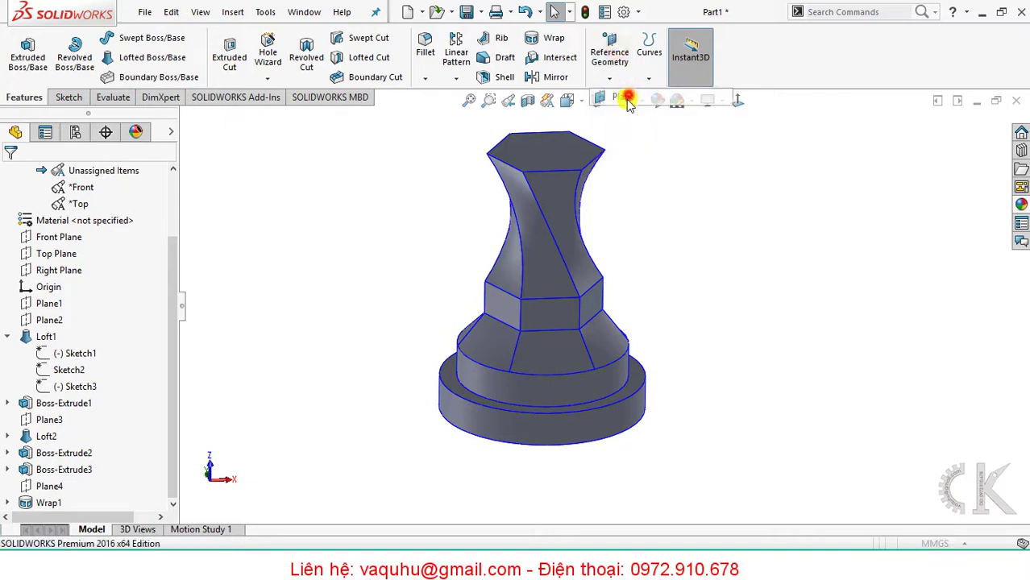
left_click(184, 118)
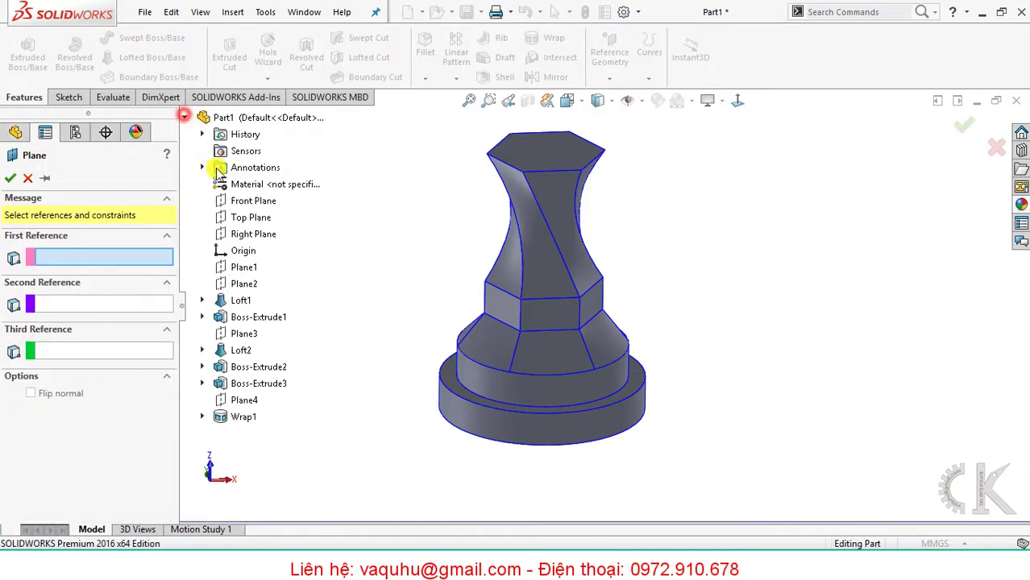
left_click(256, 223)
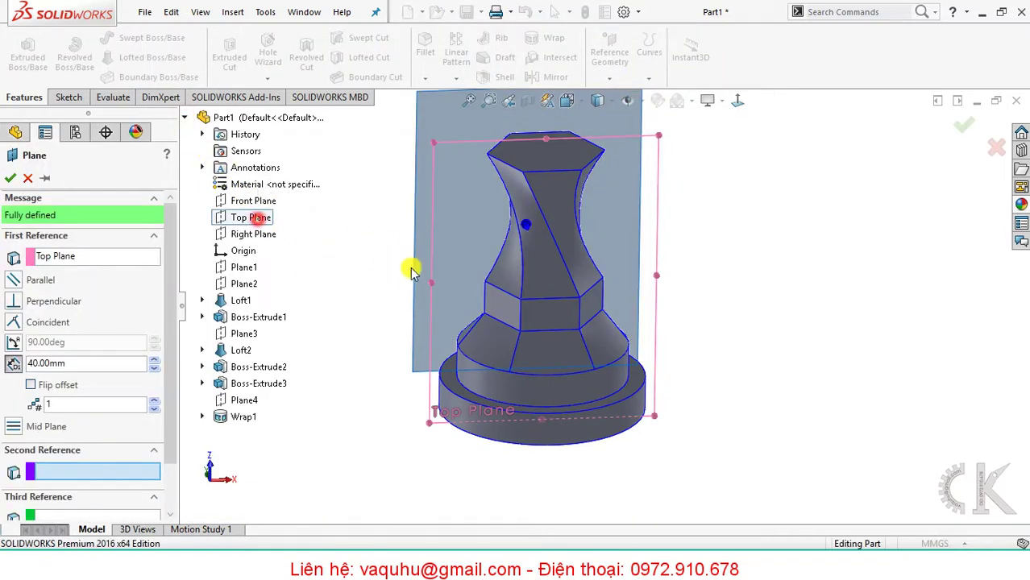
middle_click_drag(391, 317, 471, 321)
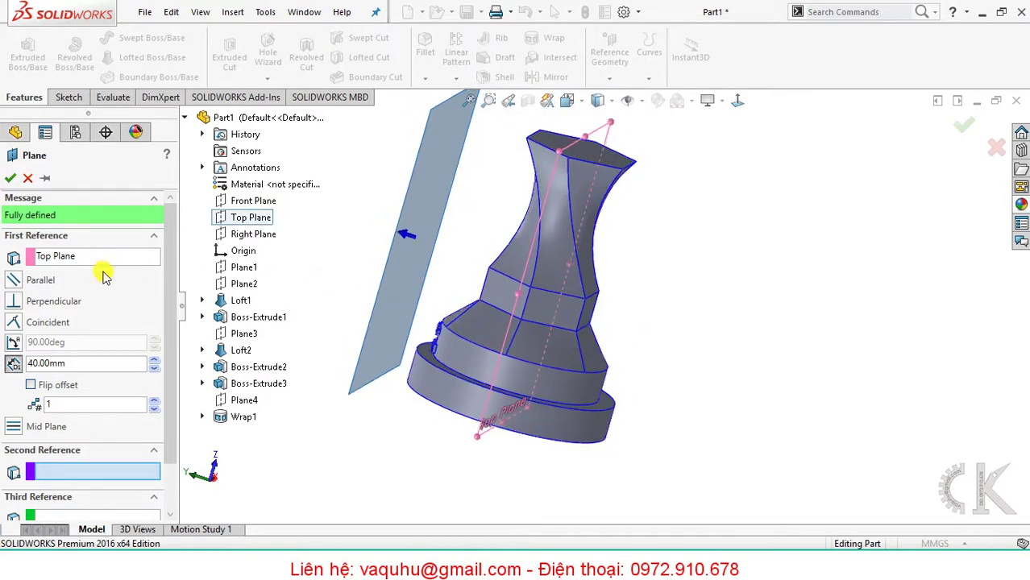
left_click(32, 386)
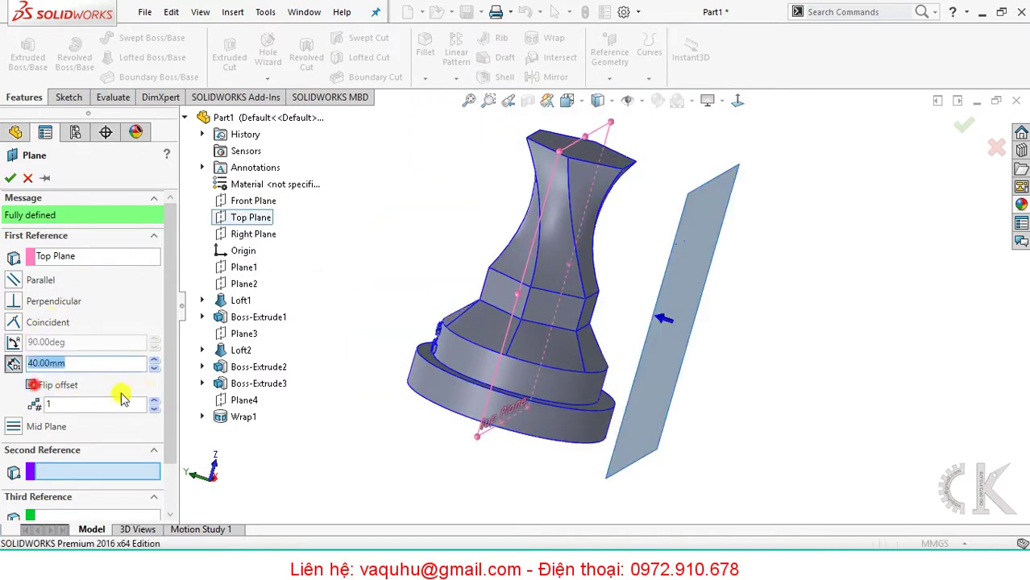
left_click(10, 178)
Open a new sketch on Plane5, viewed face-on with the trophy upright.
left_click(66, 97)
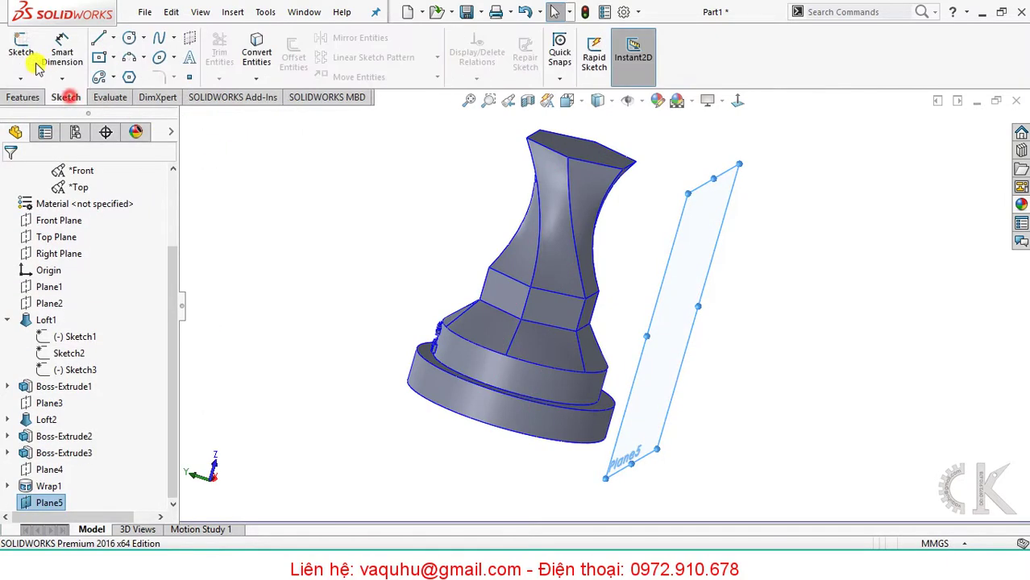
left_click(30, 58)
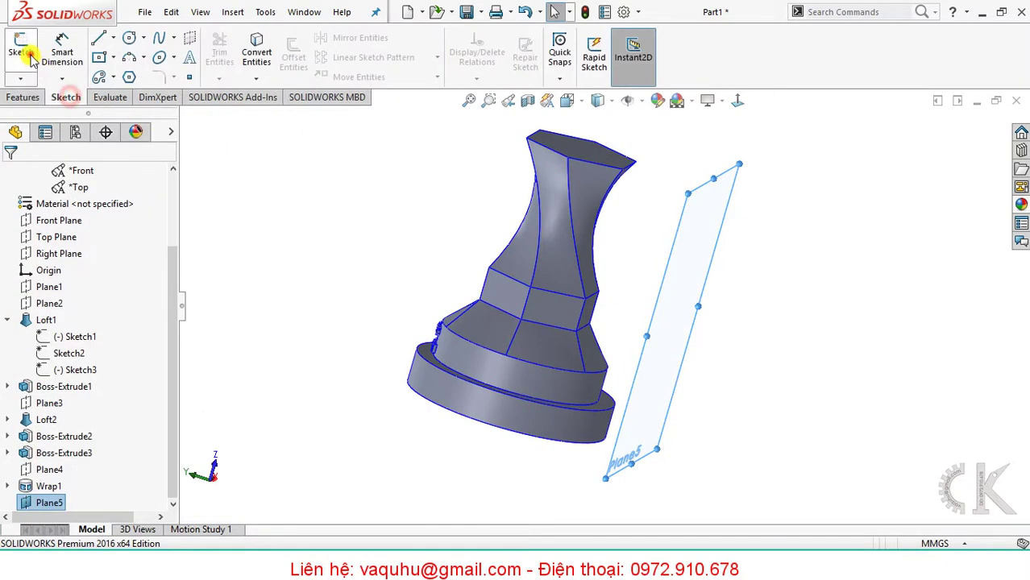
left_click(738, 101)
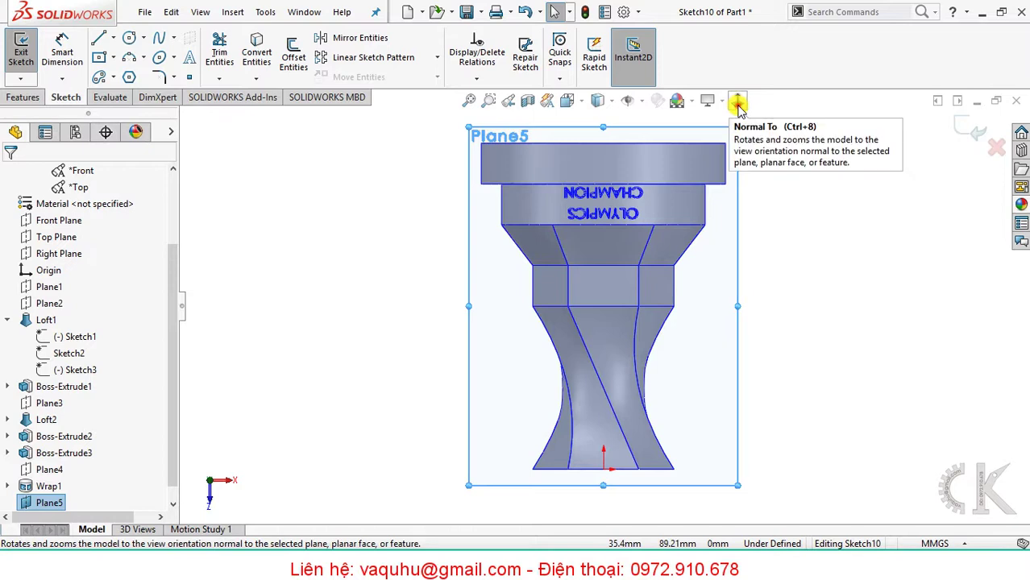
left_click(738, 102)
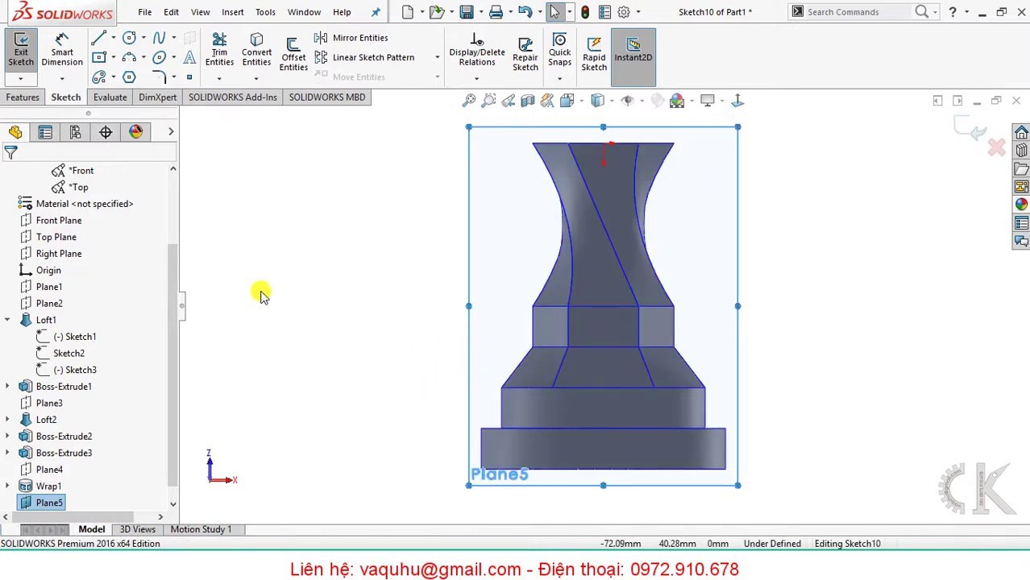
Draw a horizontal centerline across the upper tier of the base.
left_click(114, 40)
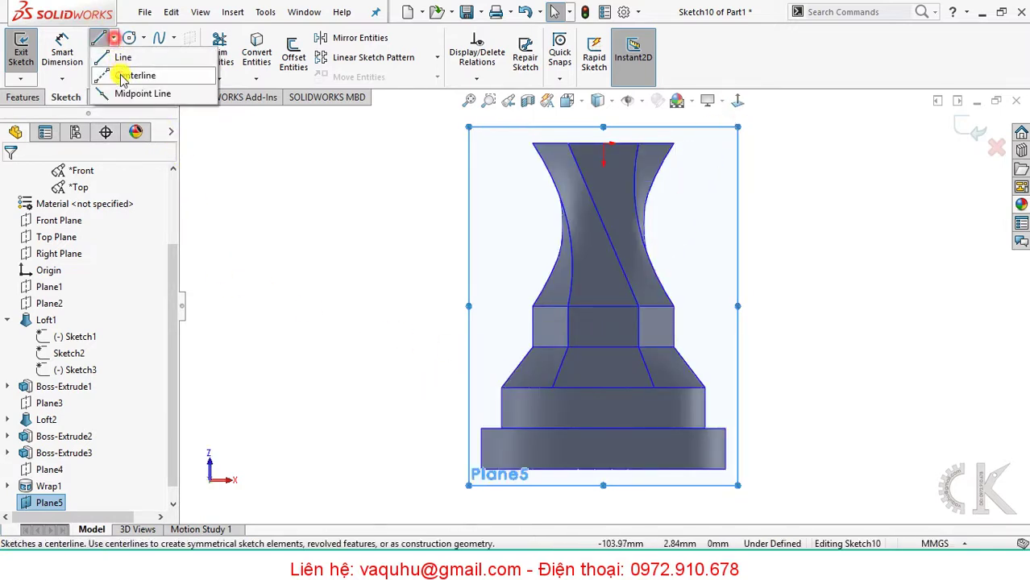
left_click(137, 71)
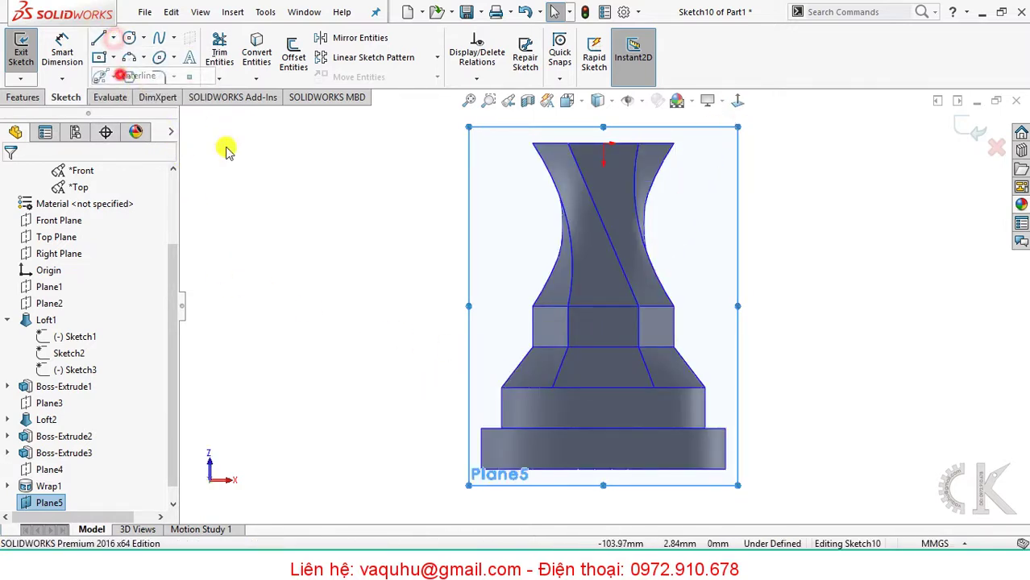
left_click(502, 414)
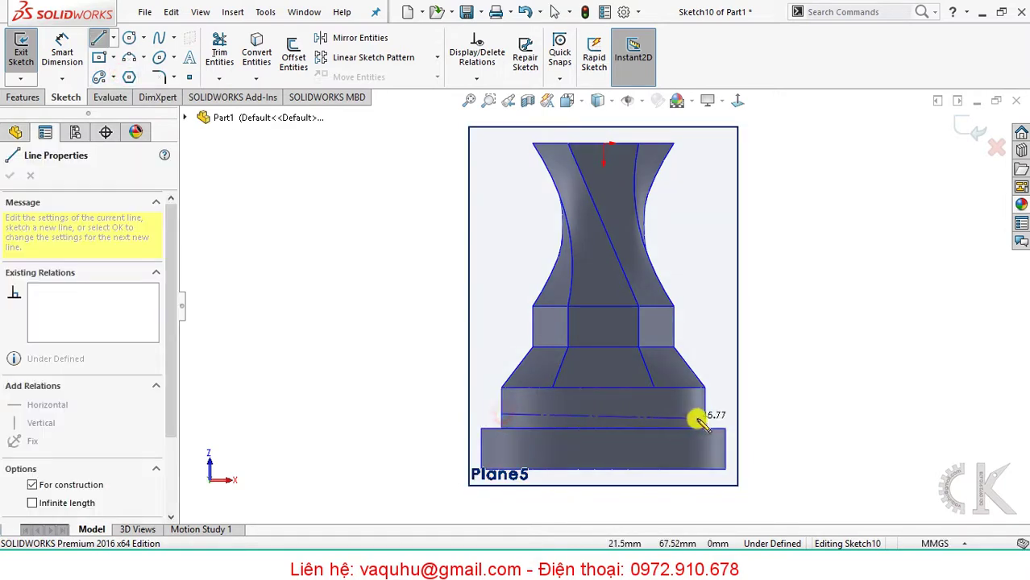
left_click(705, 414)
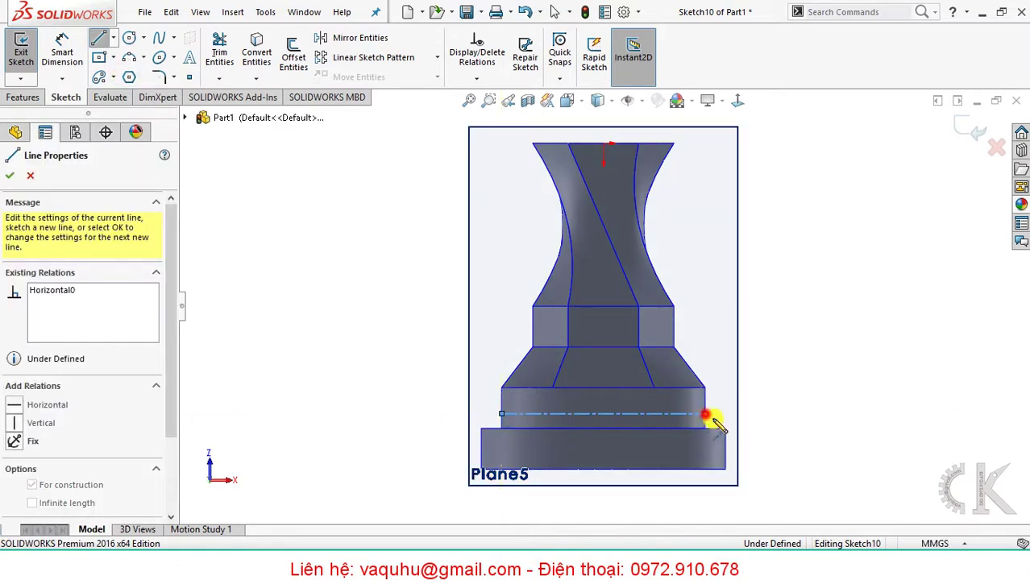
key("Escape")
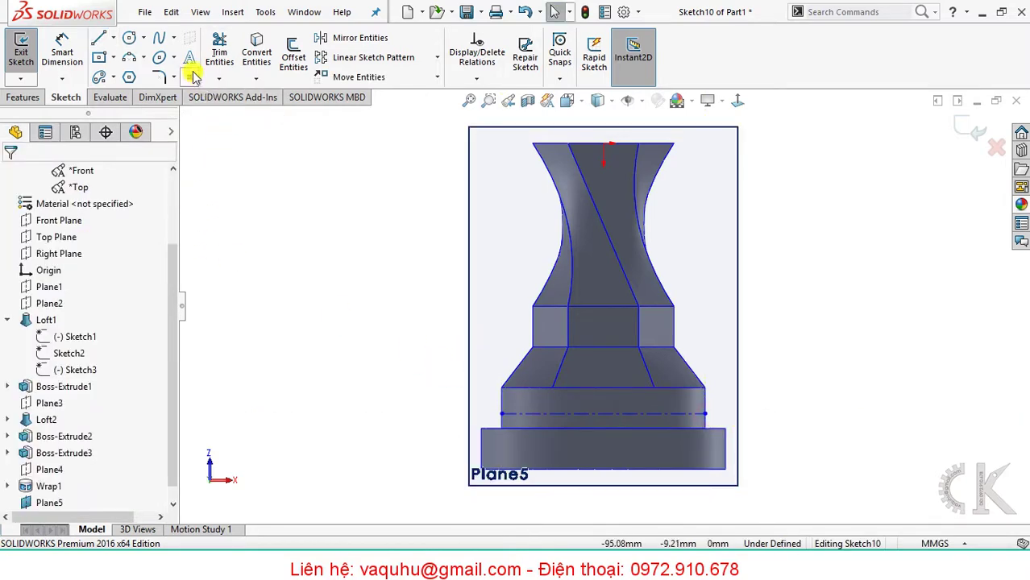
Add sketch text along the centerline reading 'Design by' plus the designer's name.
left_click(190, 58)
left_click(616, 414)
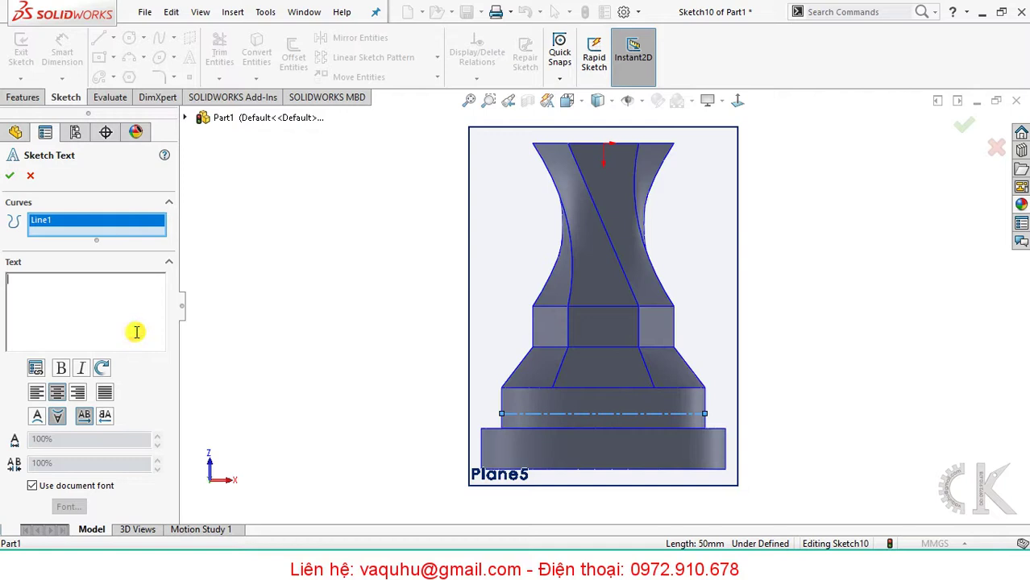
type("Design by")
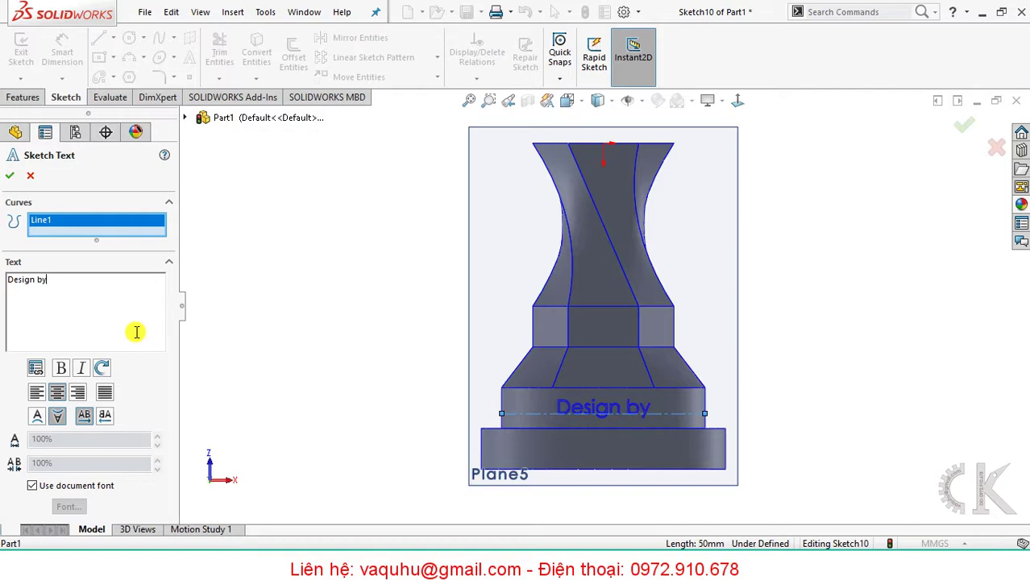
type(" Vaq")
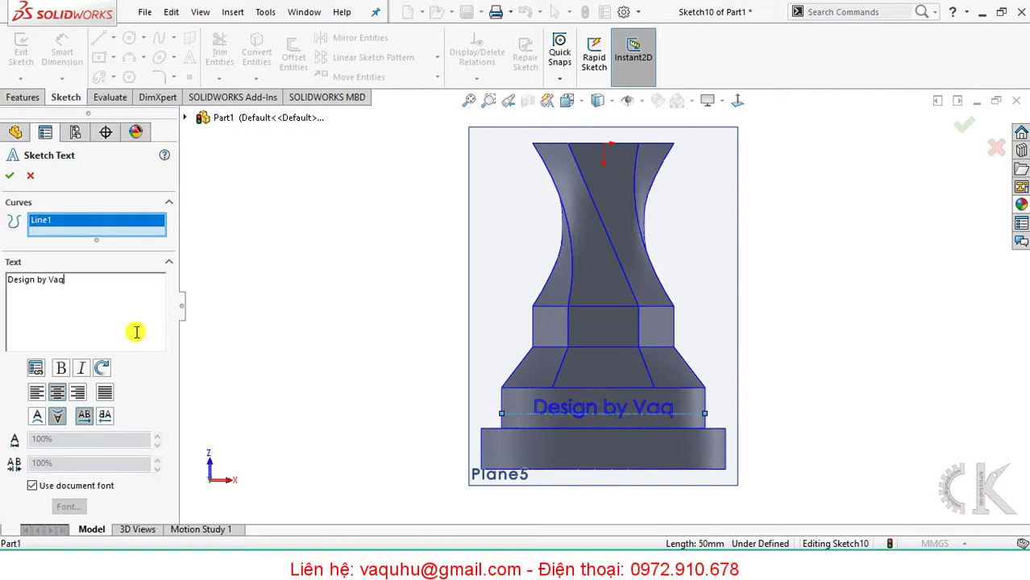
type("i")
key("BackSpace")
type("uhu")
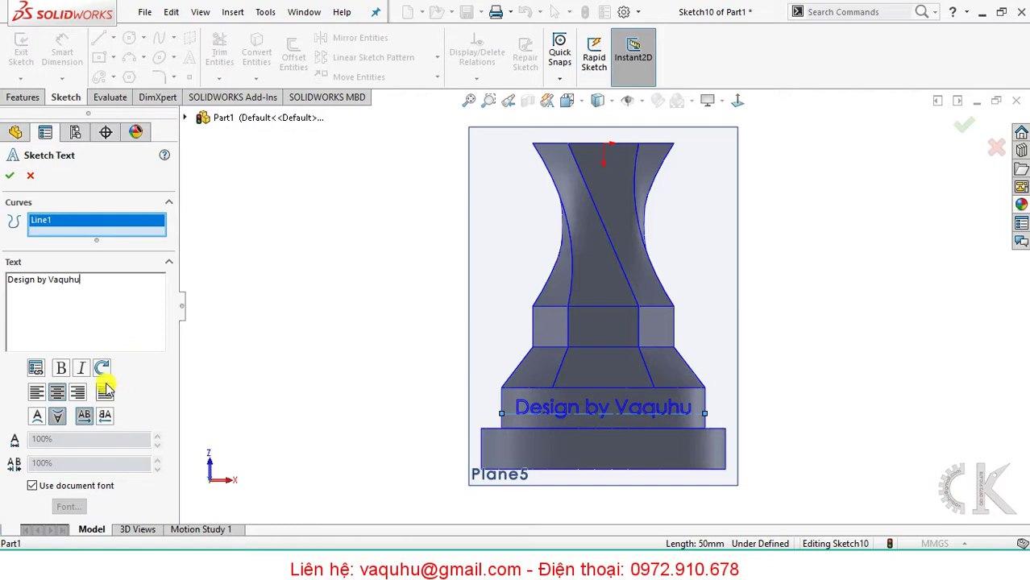
Switch off the document font, set a custom text height, and confirm the text.
left_click(72, 486)
left_click(70, 506)
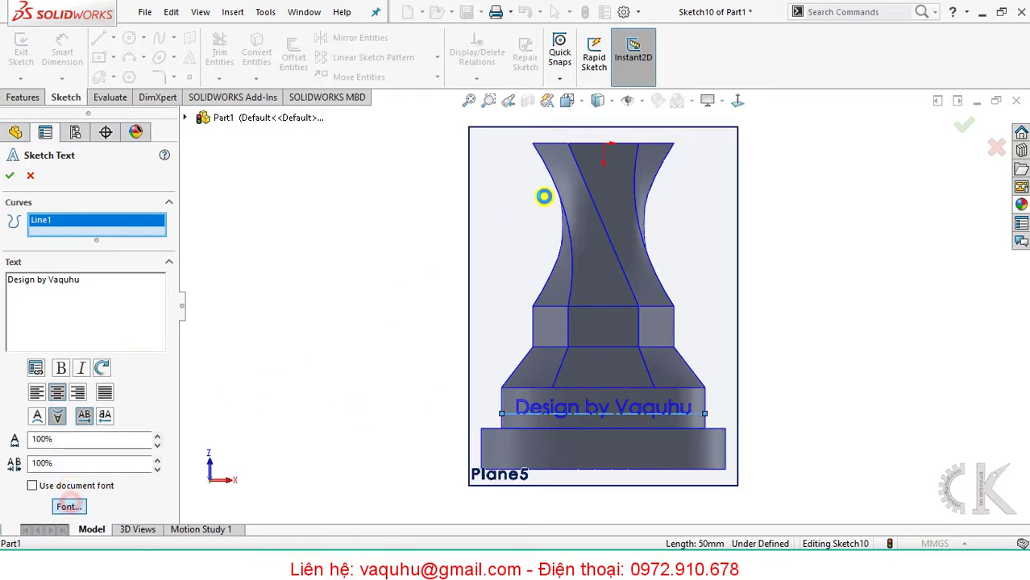
double_click(619, 212)
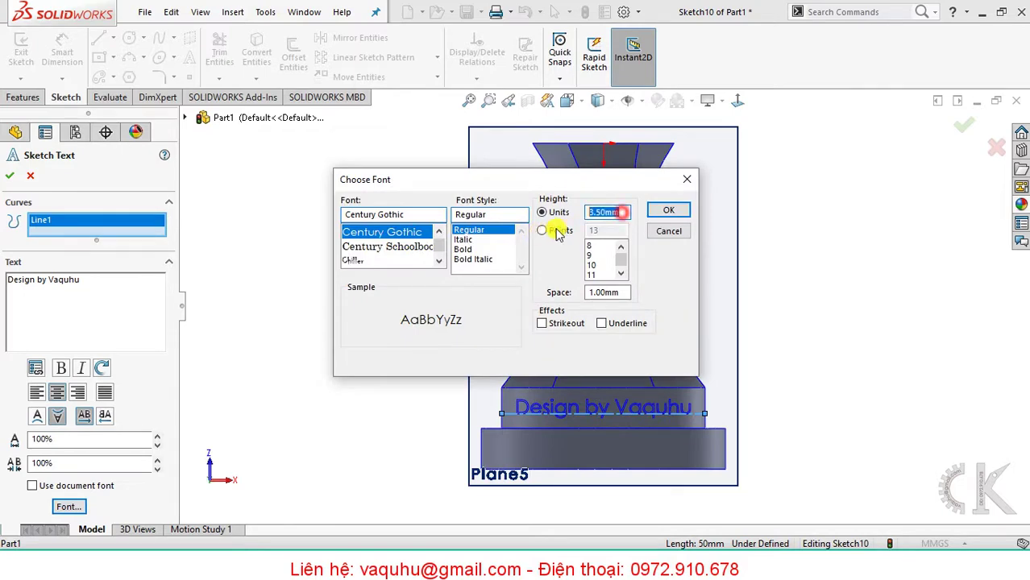
key("Return")
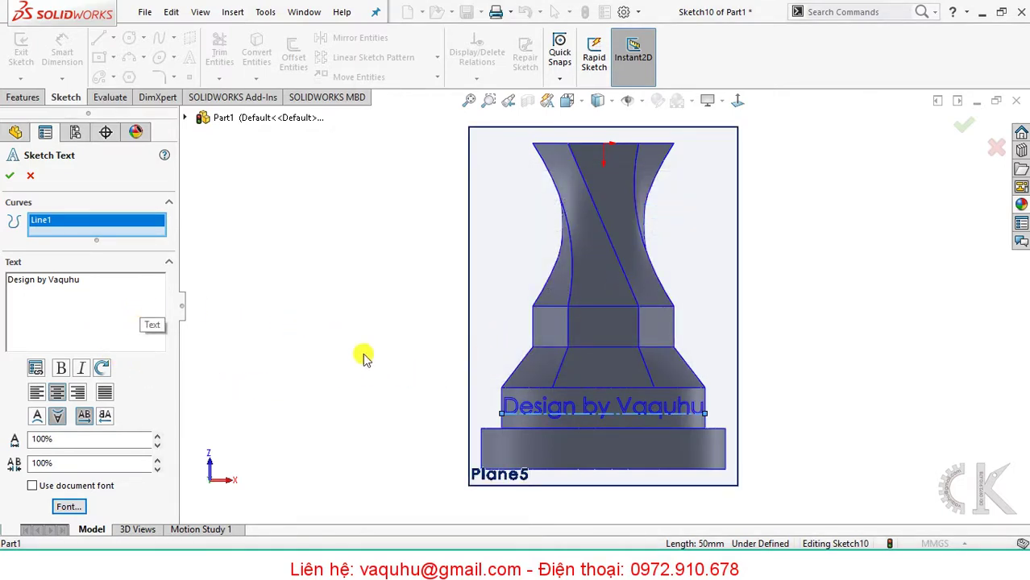
right_click_drag(801, 448, 823, 344)
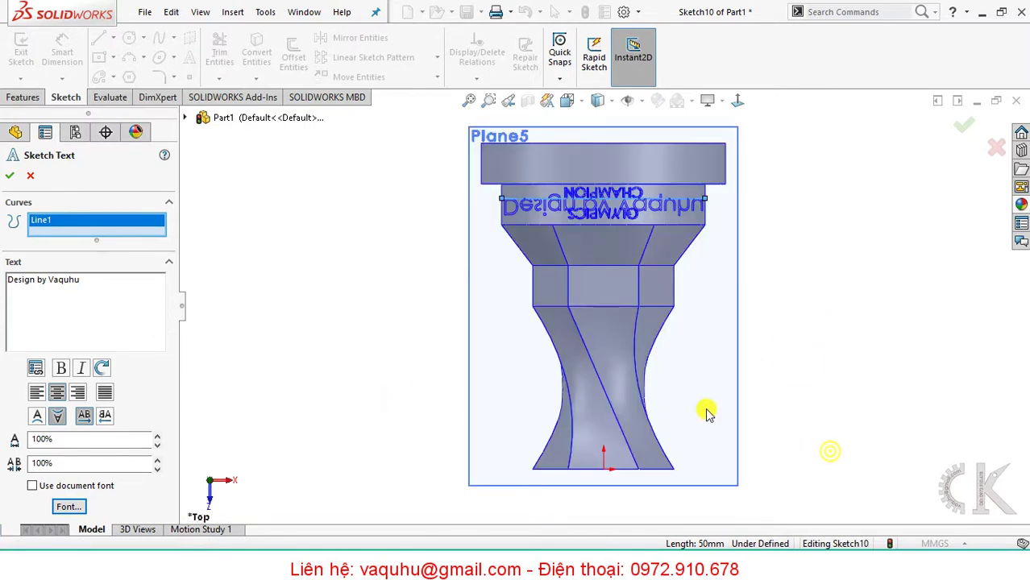
left_click(739, 100)
right_click_drag(815, 411, 793, 202)
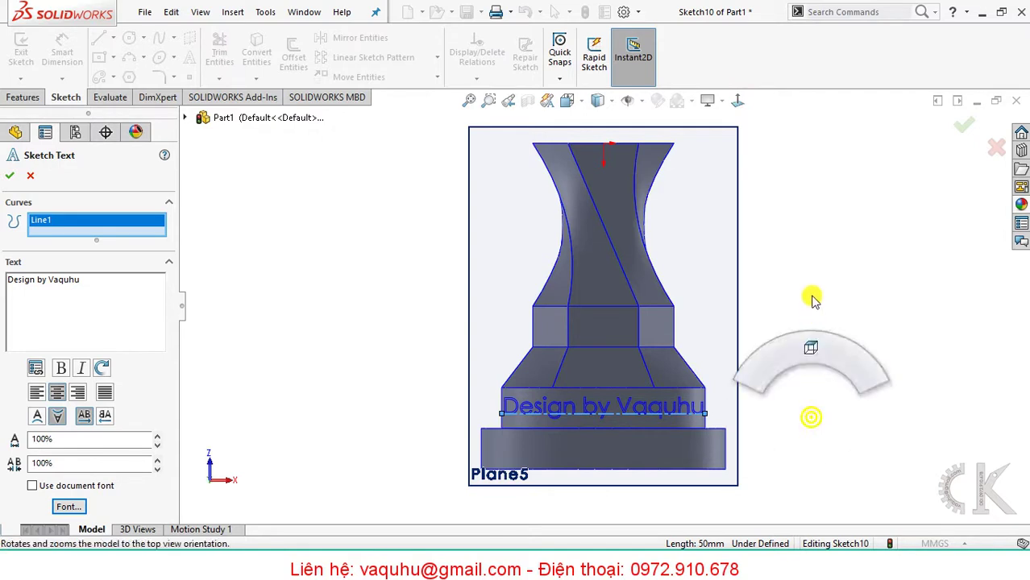
left_click(736, 100)
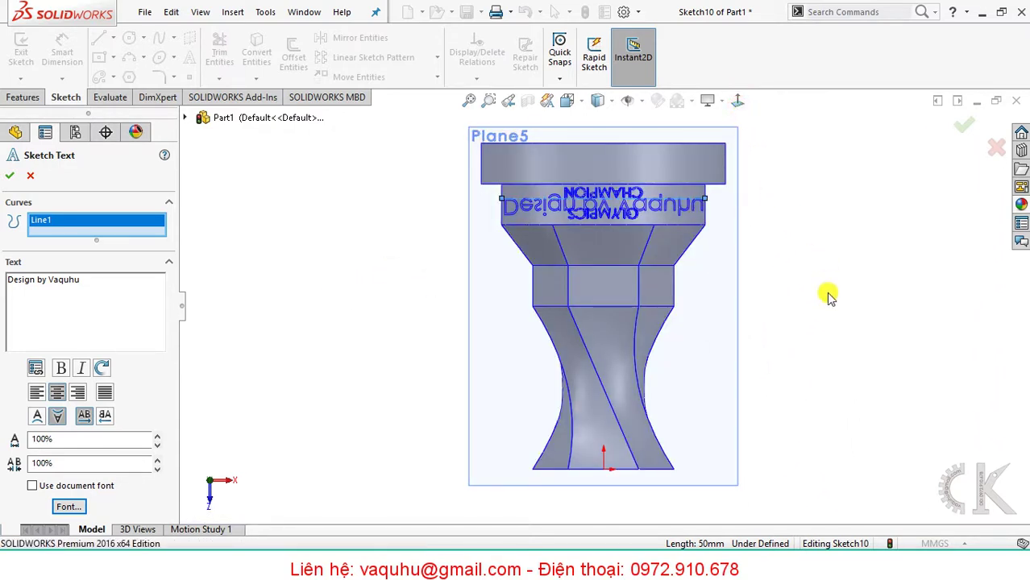
left_click(740, 100)
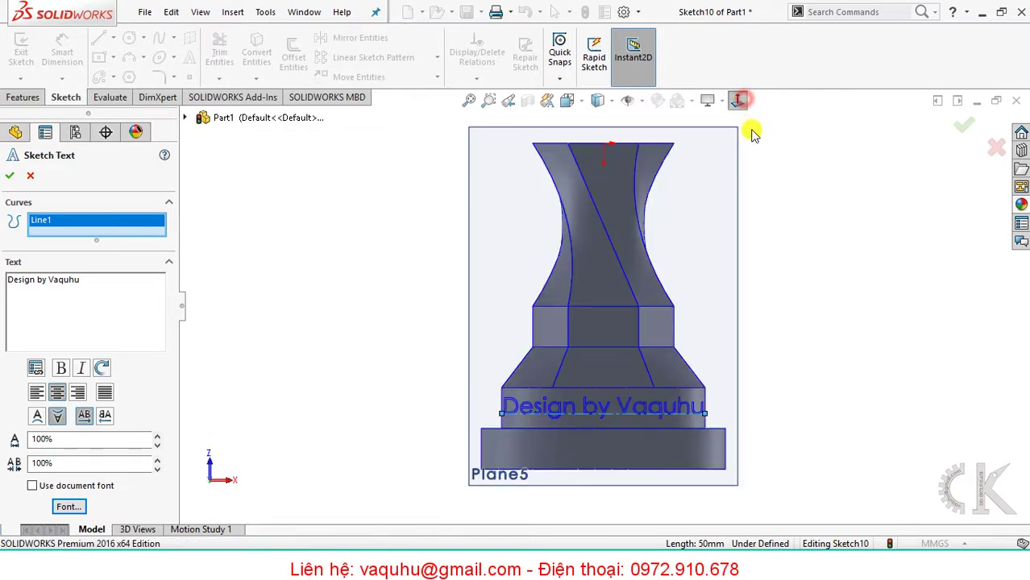
left_click(10, 177)
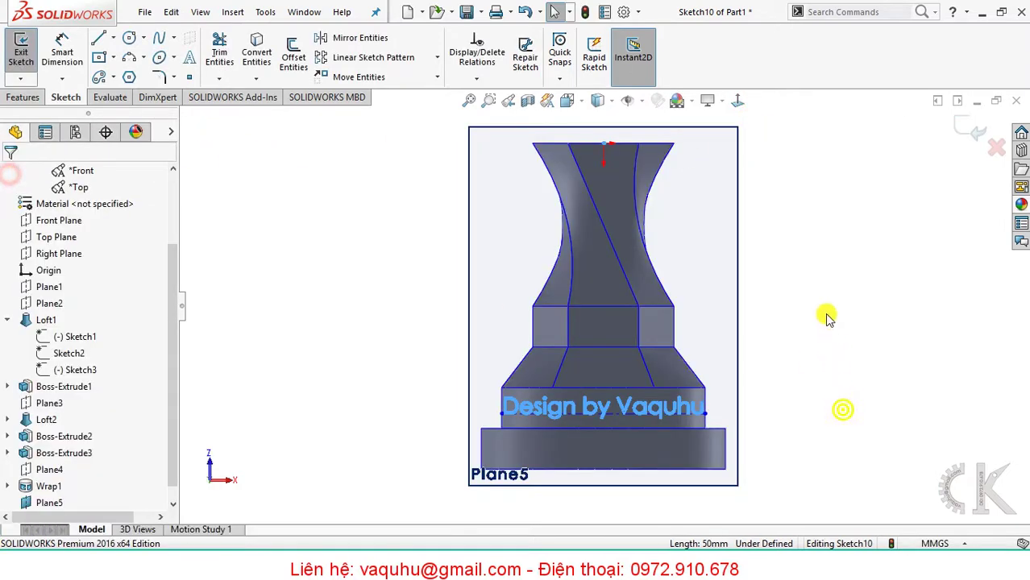
Dimension the text centerline 2 mm above the base edge and exit Sketch10.
scroll(694, 415, "down", 2)
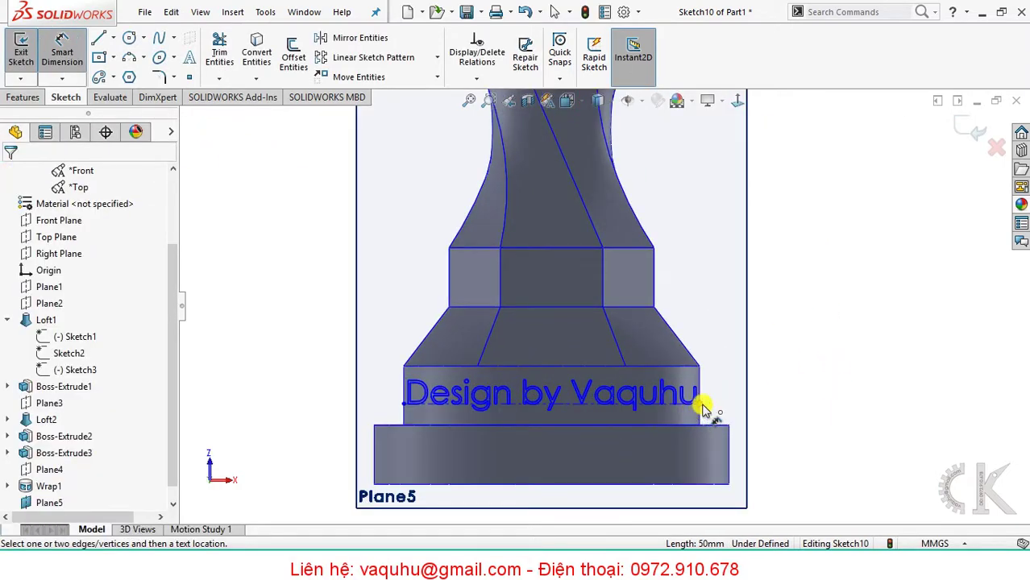
left_click(700, 404)
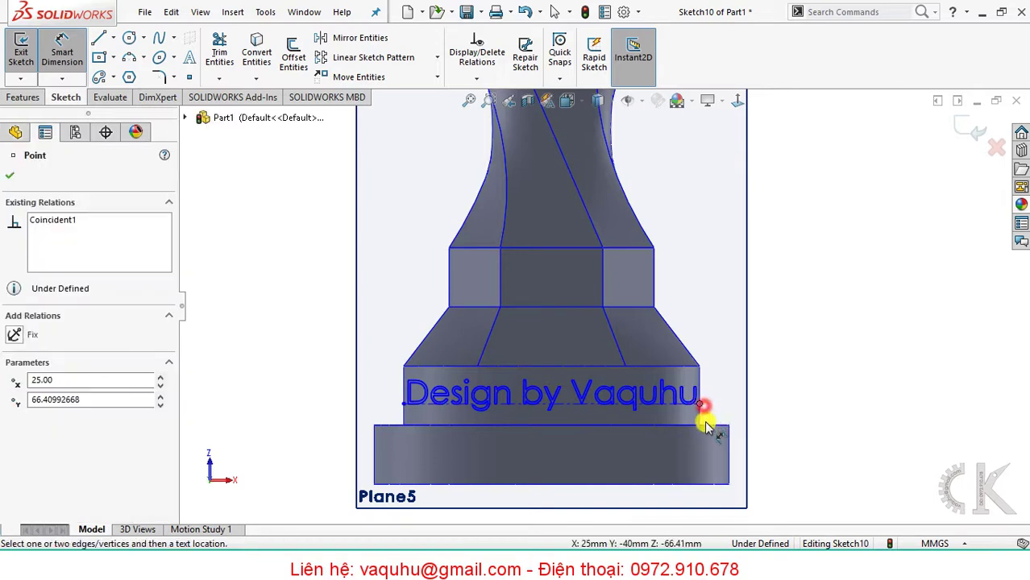
left_click(707, 424, "ctrl")
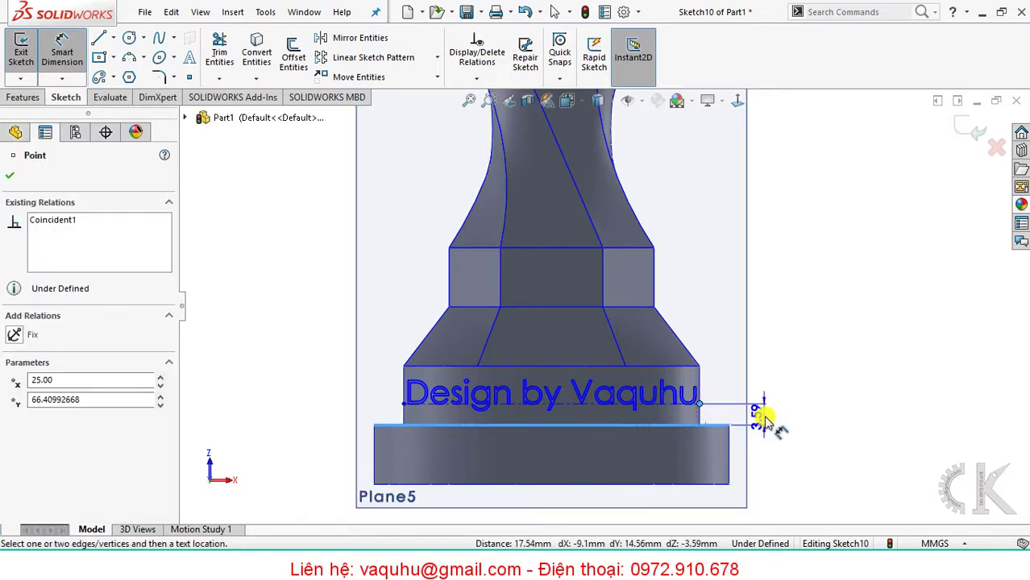
left_click(762, 416)
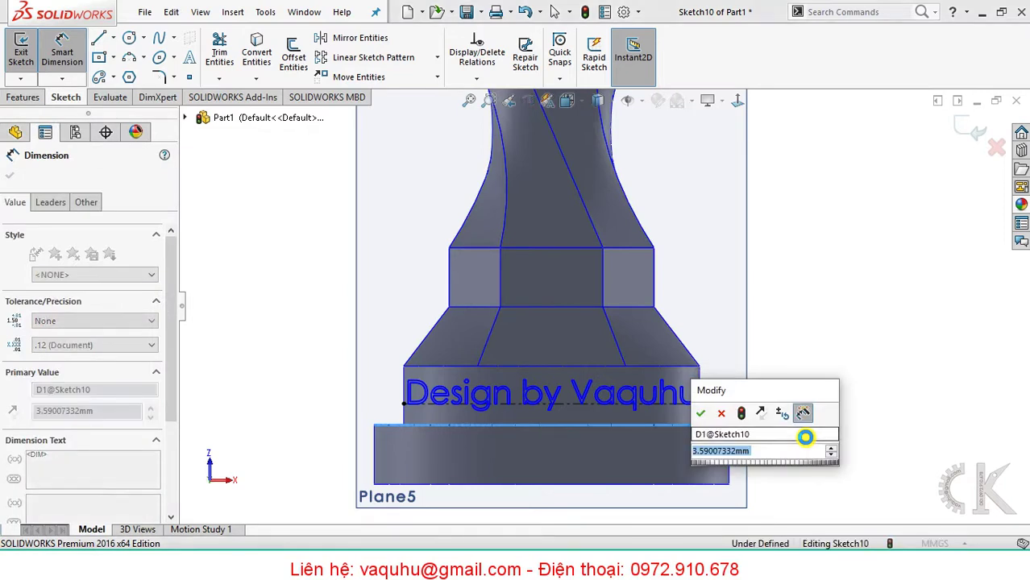
type("2")
key("Return")
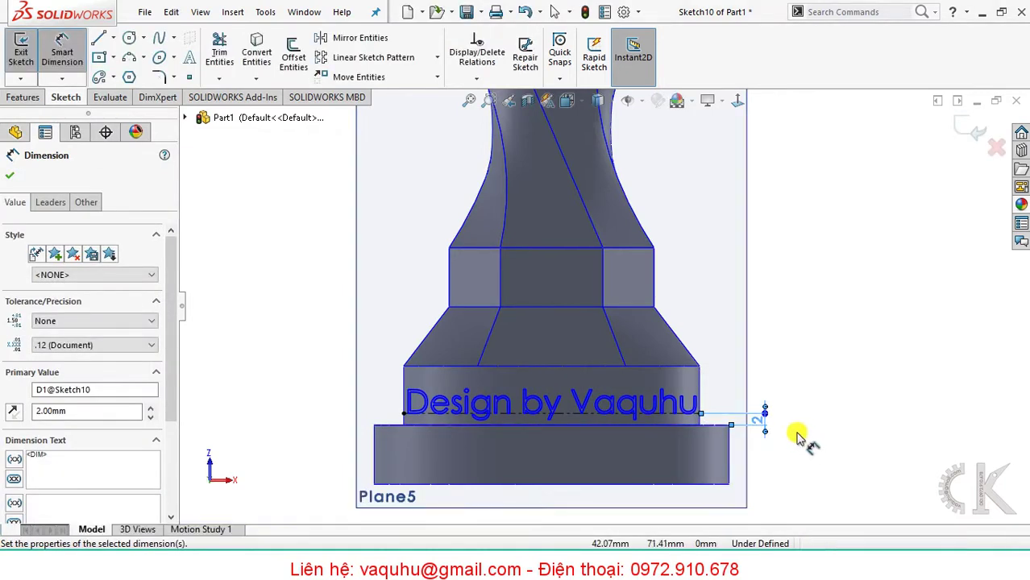
left_click(953, 131)
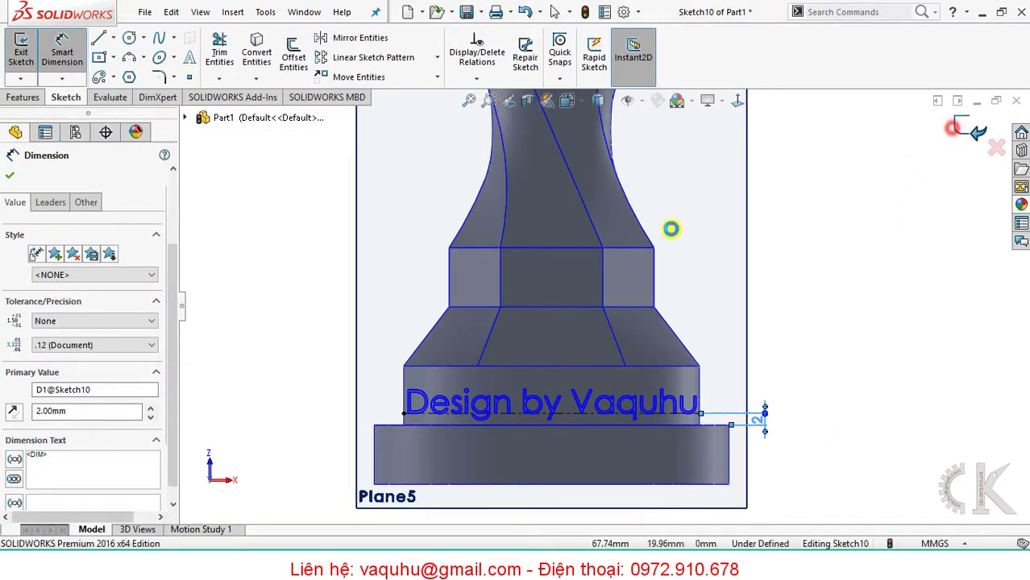
Emboss the credit text 1 mm onto the upper ring's side face as Wrap2.
left_click(21, 97)
left_click(550, 38)
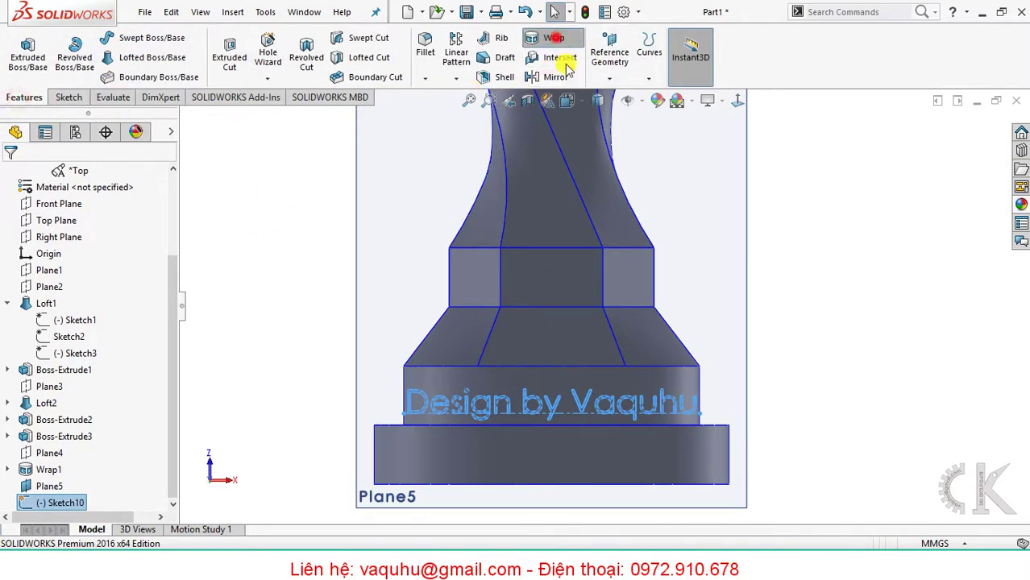
mouse_move(330, 311)
middle_mouse_down()
mouse_move(382, 340)
mouse_move(483, 369)
middle_mouse_up()
left_click(525, 369)
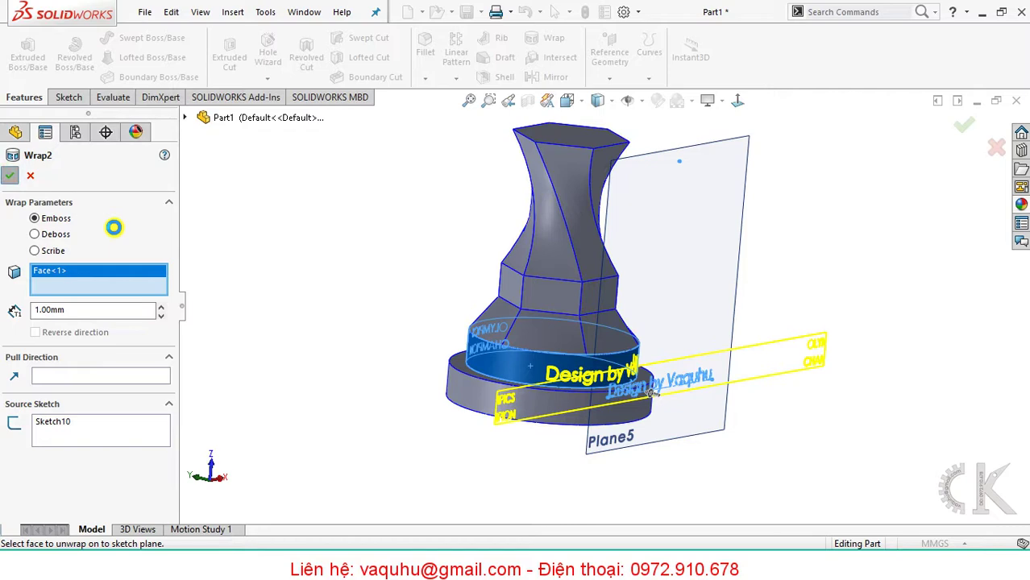
key("Return")
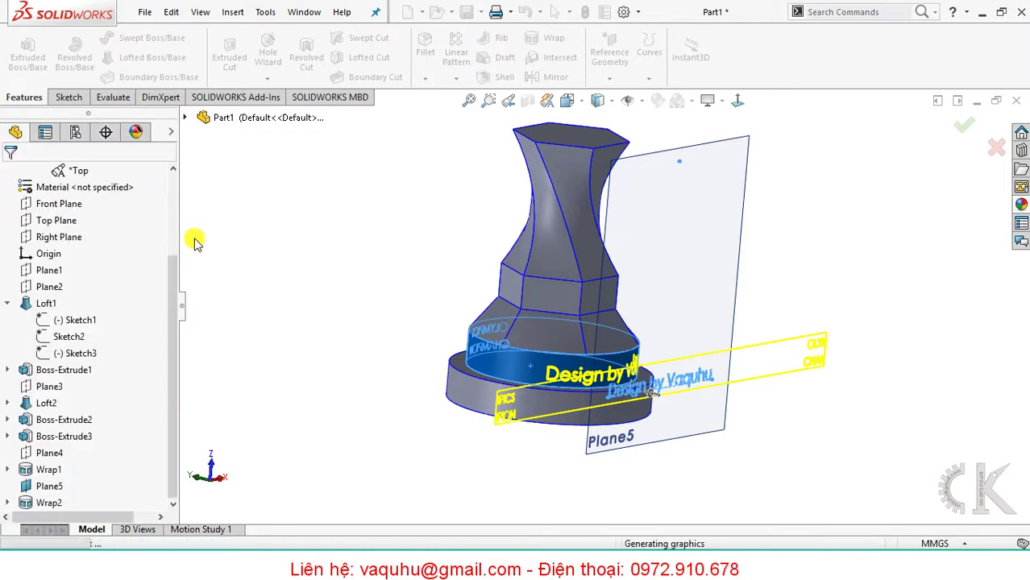
left_click(345, 294)
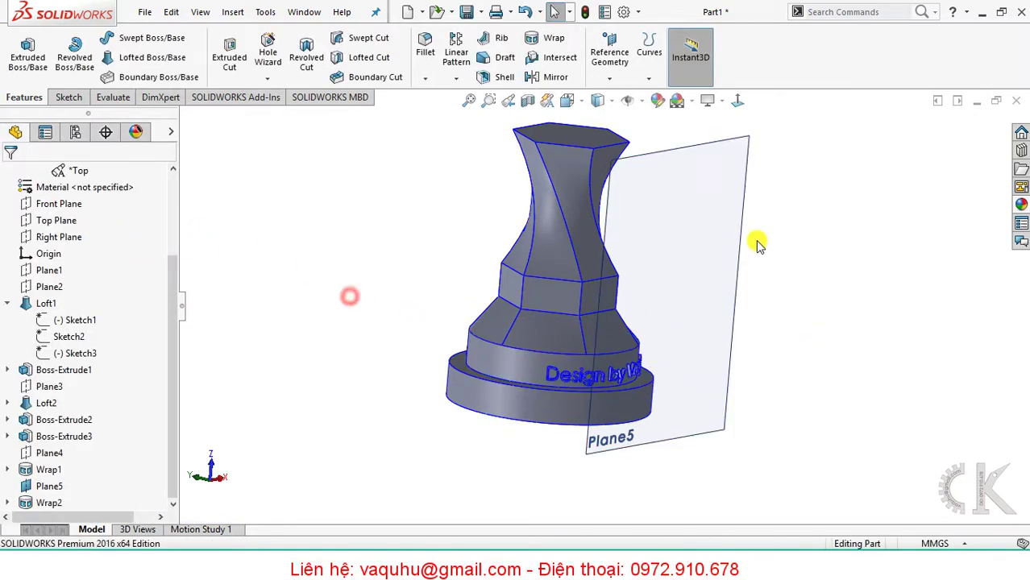
left_click(742, 219)
Hide Plane5 and view the model from below.
right_click(743, 219)
left_click(791, 195)
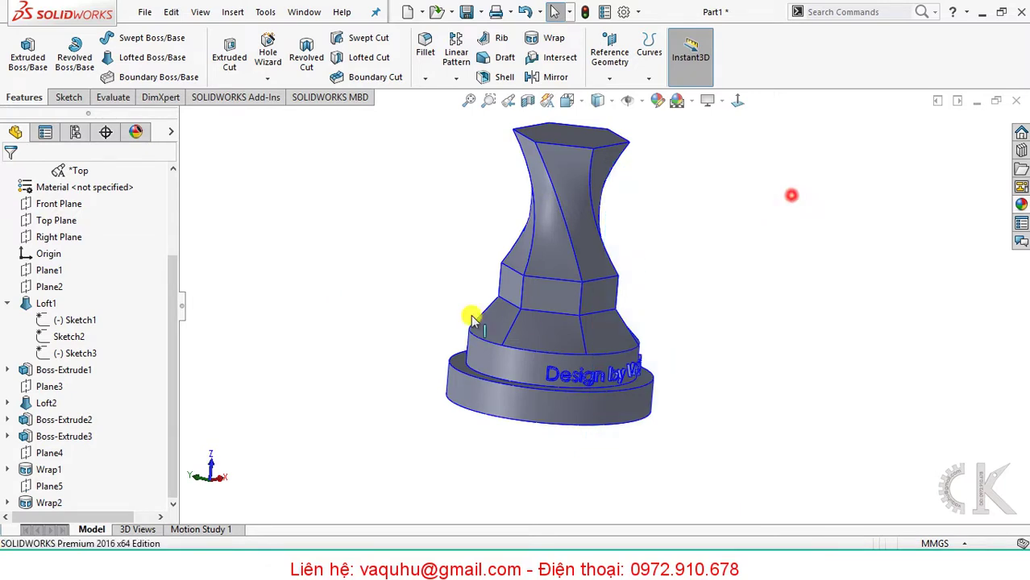
mouse_move(323, 338)
middle_mouse_down()
mouse_move(341, 260)
mouse_move(356, 361)
mouse_move(490, 423)
mouse_move(488, 480)
mouse_move(460, 435)
mouse_move(497, 471)
middle_mouse_up()
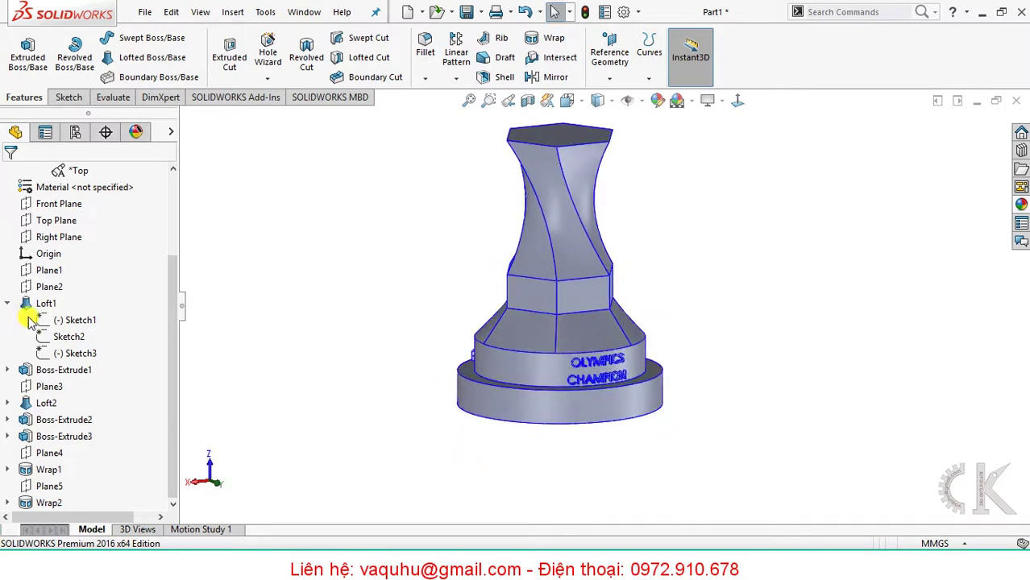
Turn off Merge result on Boss-Extrude2 so the ring becomes a separate body.
left_click(60, 425)
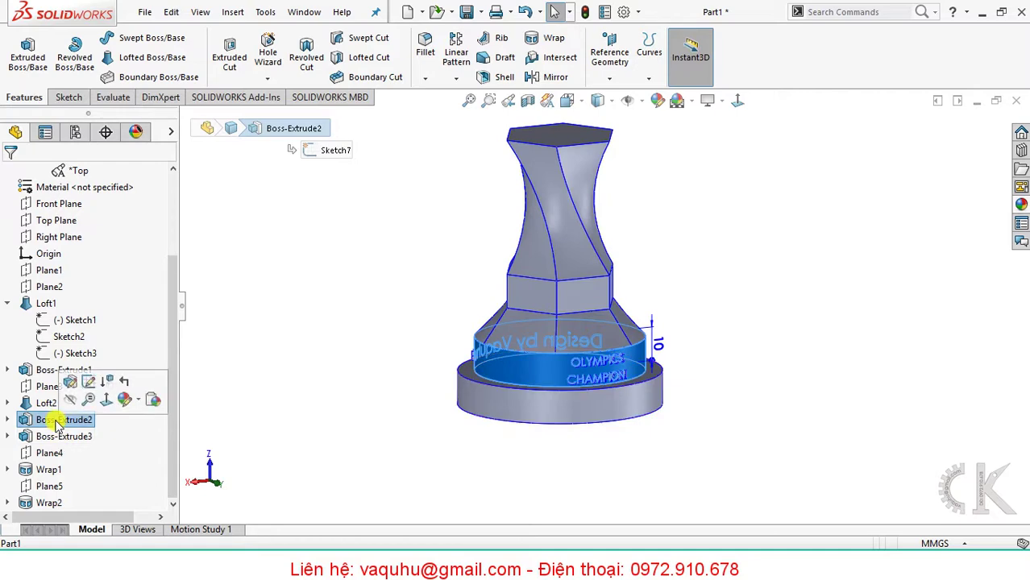
right_click(58, 425)
left_click(69, 225)
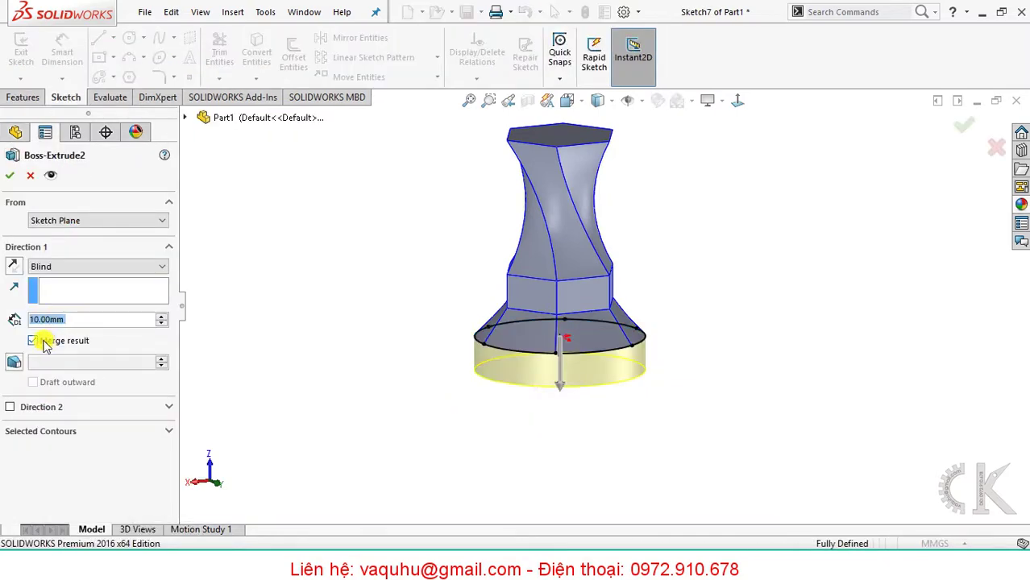
left_click(42, 342)
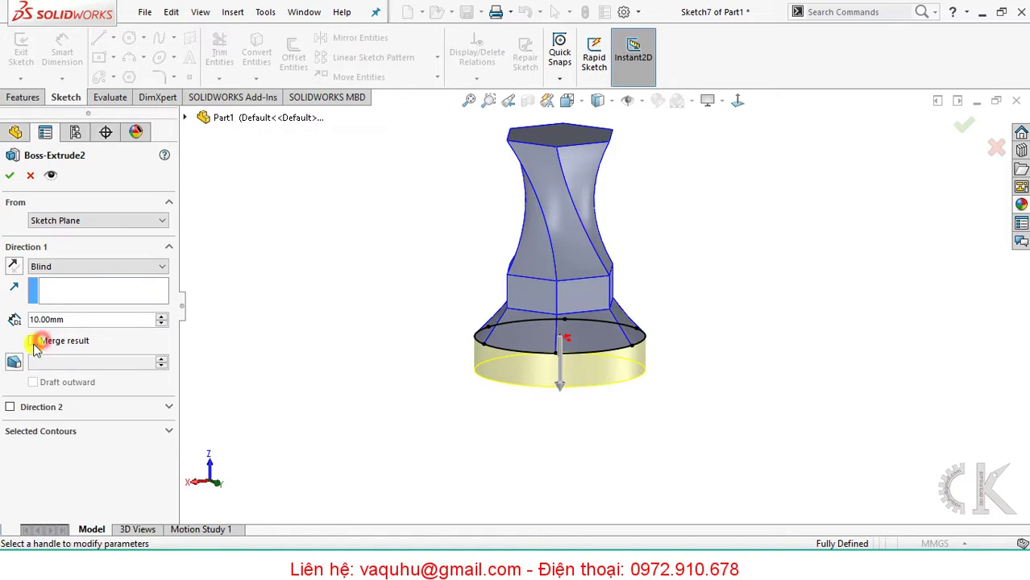
left_click(9, 176)
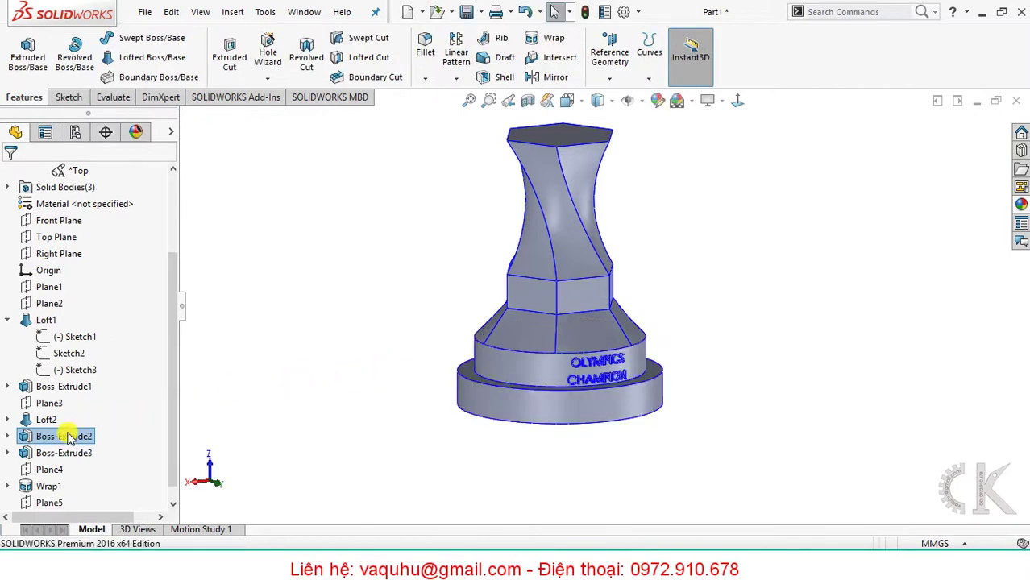
scroll(36, 242, "up", 3)
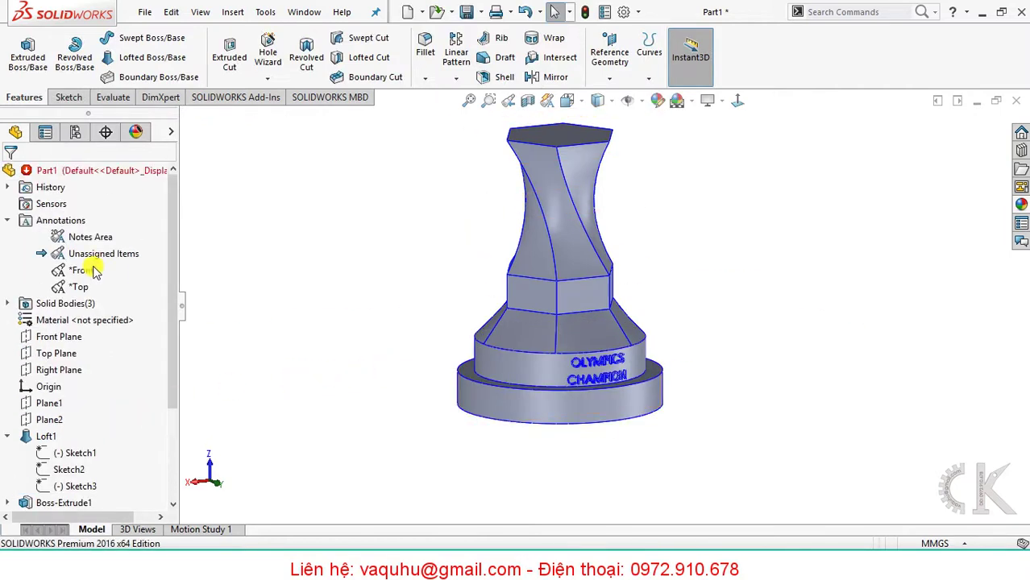
Expand Solid Bodies and pick out the stem, base and ring bodies to identify them.
left_click(8, 303)
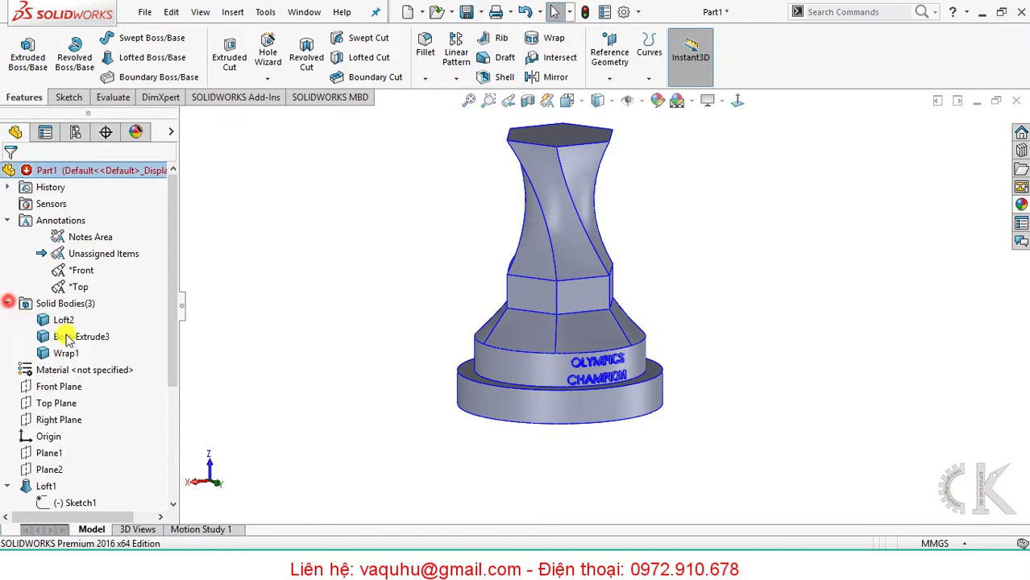
left_click(68, 321)
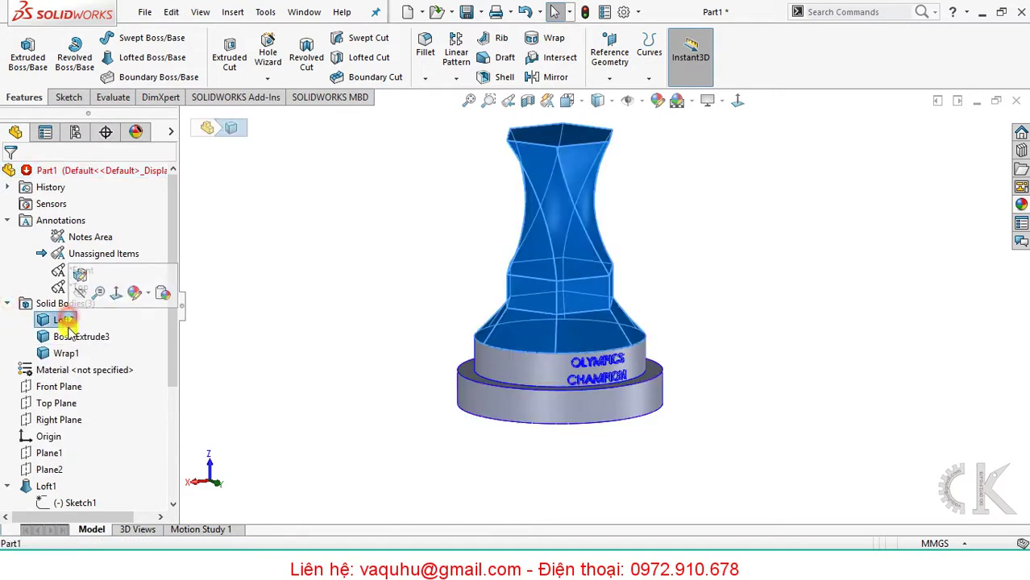
left_click(70, 337)
left_click(68, 353)
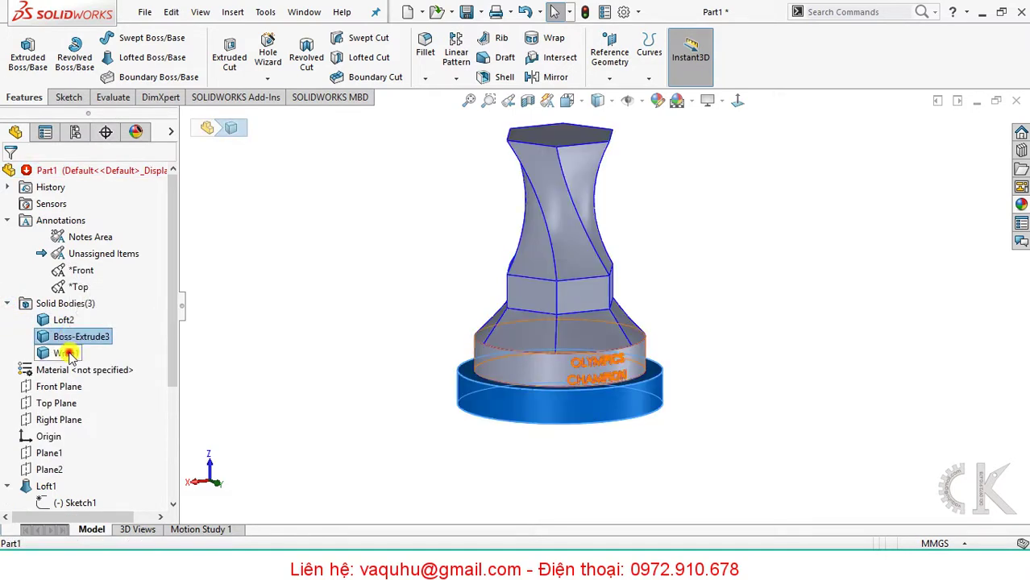
left_click(57, 338)
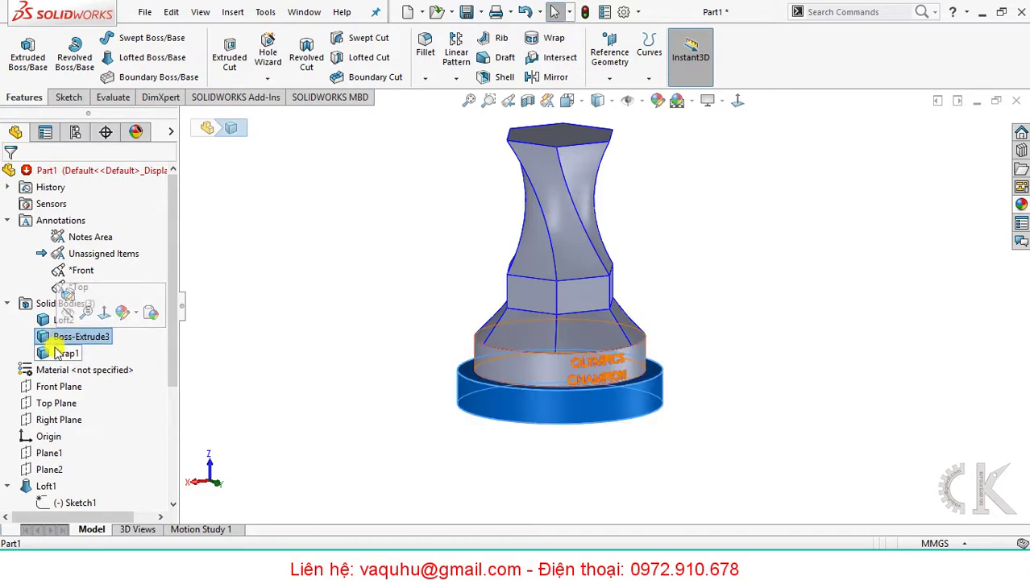
left_click(58, 354)
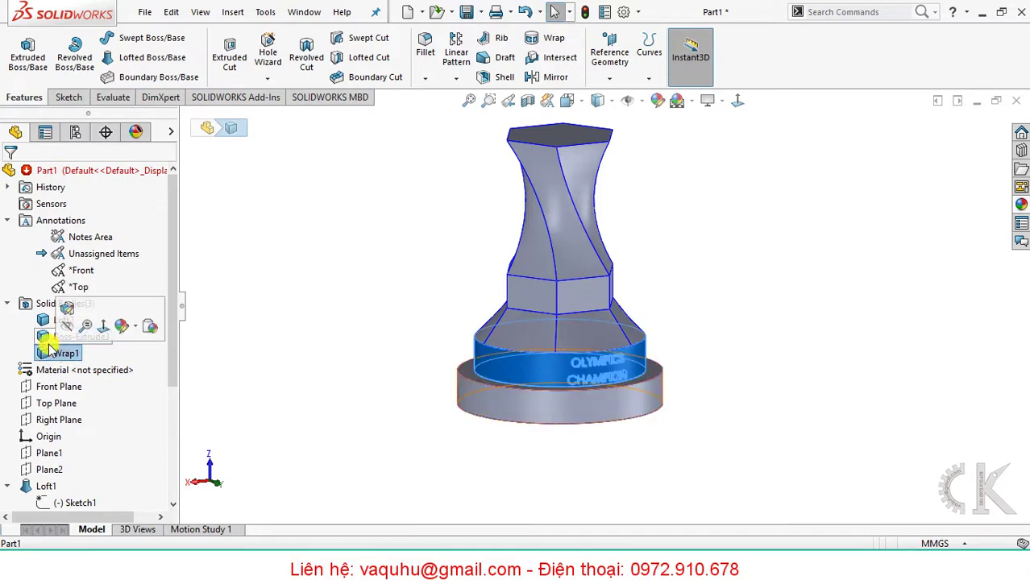
left_click(45, 320)
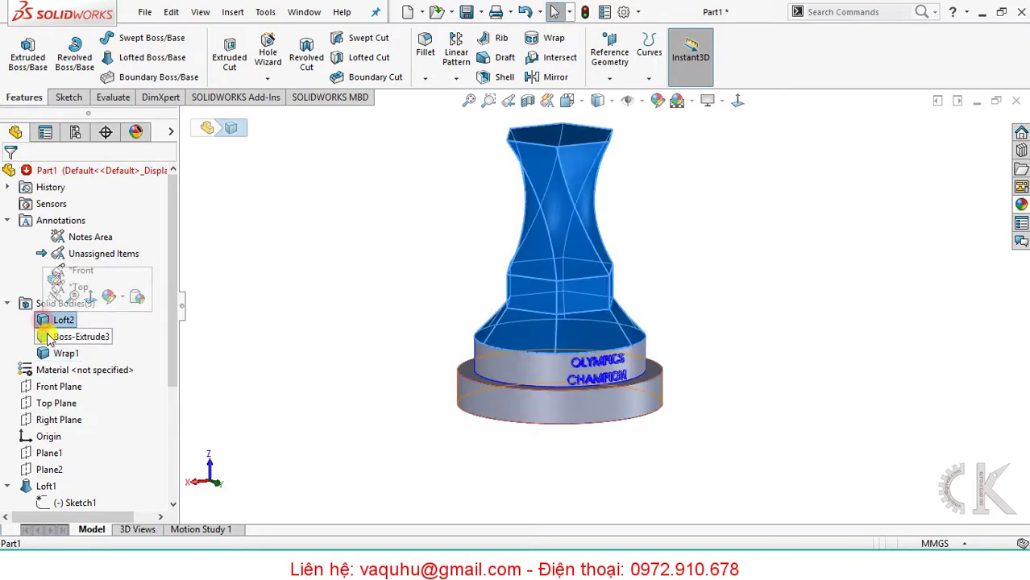
left_click(49, 339)
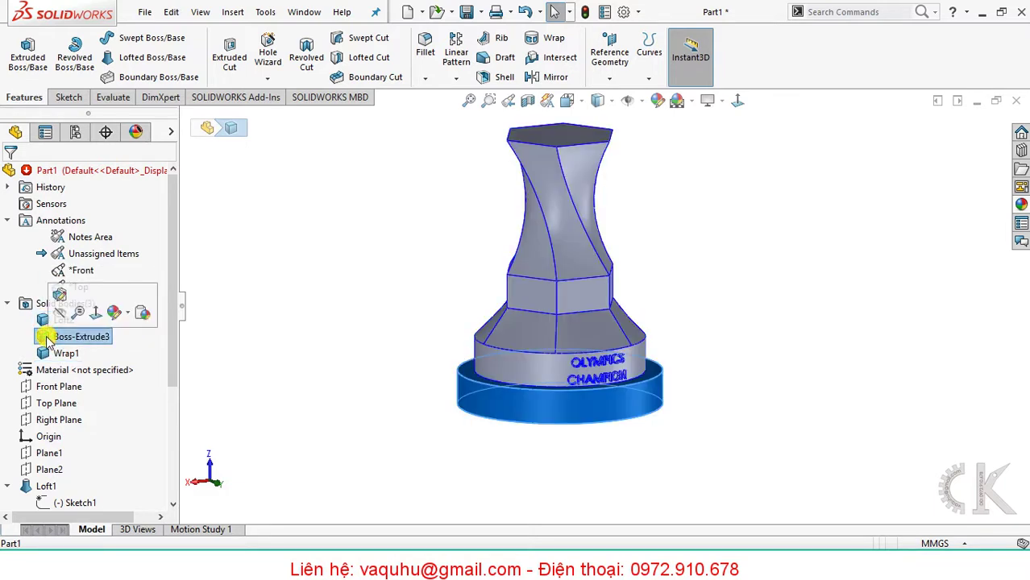
Assign the Rubber > BUTYL material to the bottom base body.
right_click(48, 336)
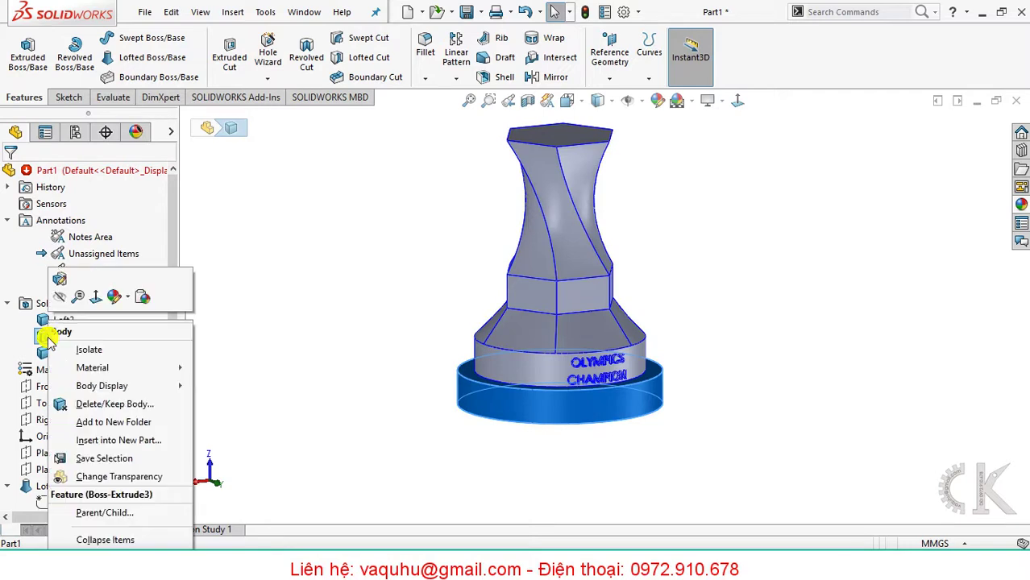
left_click(91, 367)
left_click(267, 84)
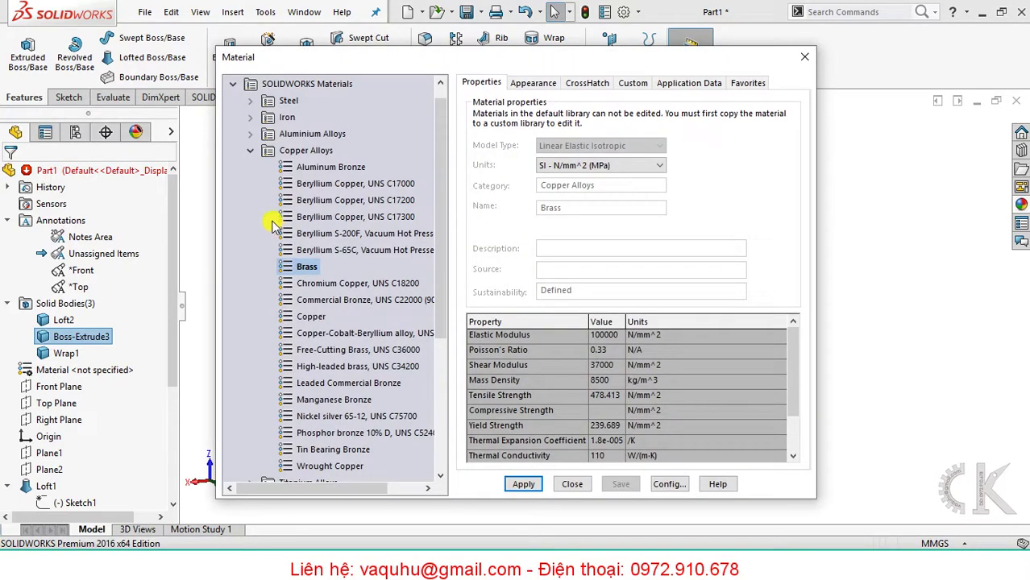
left_click(249, 152)
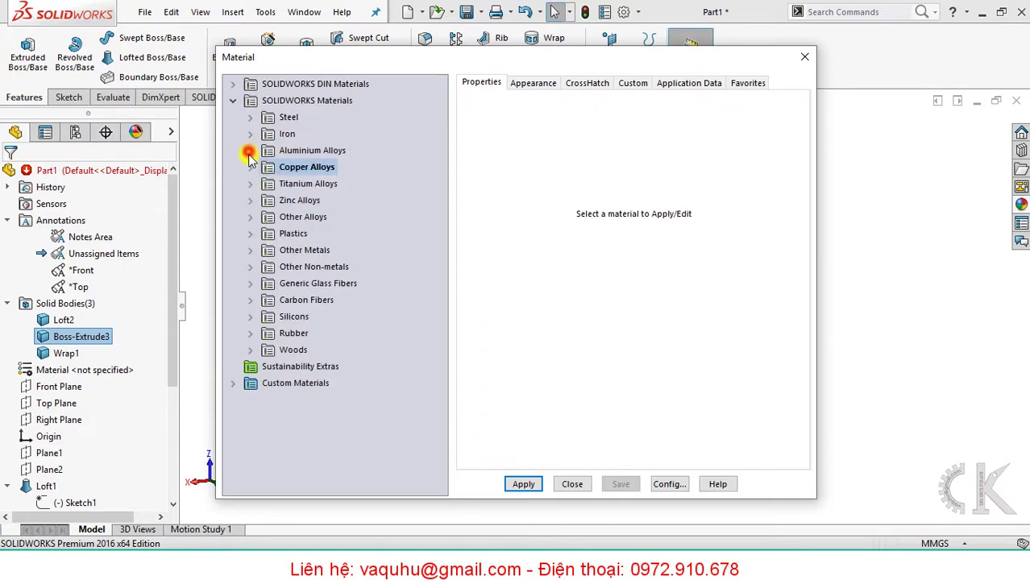
left_click(248, 333)
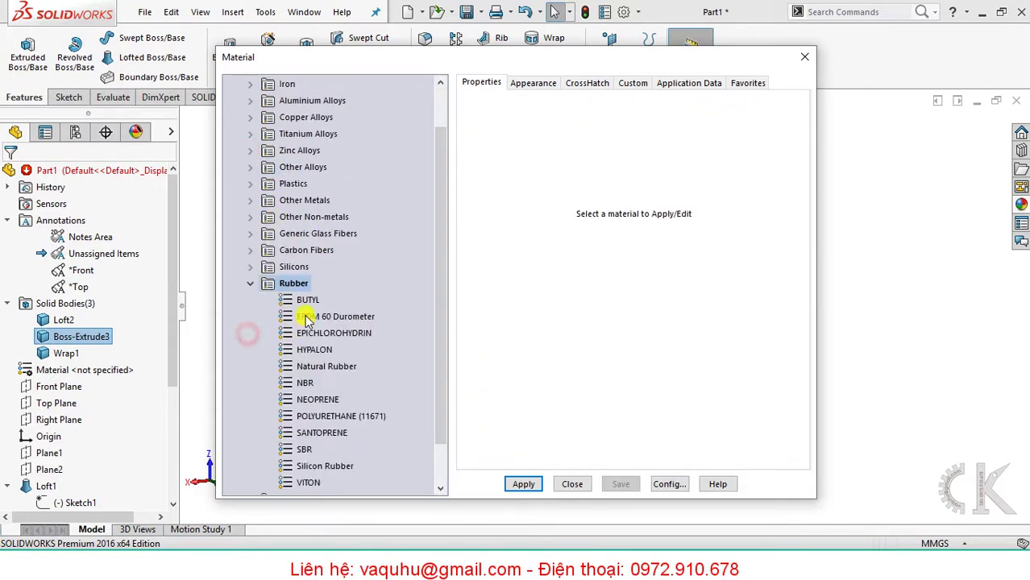
left_click(307, 300)
left_click(532, 84)
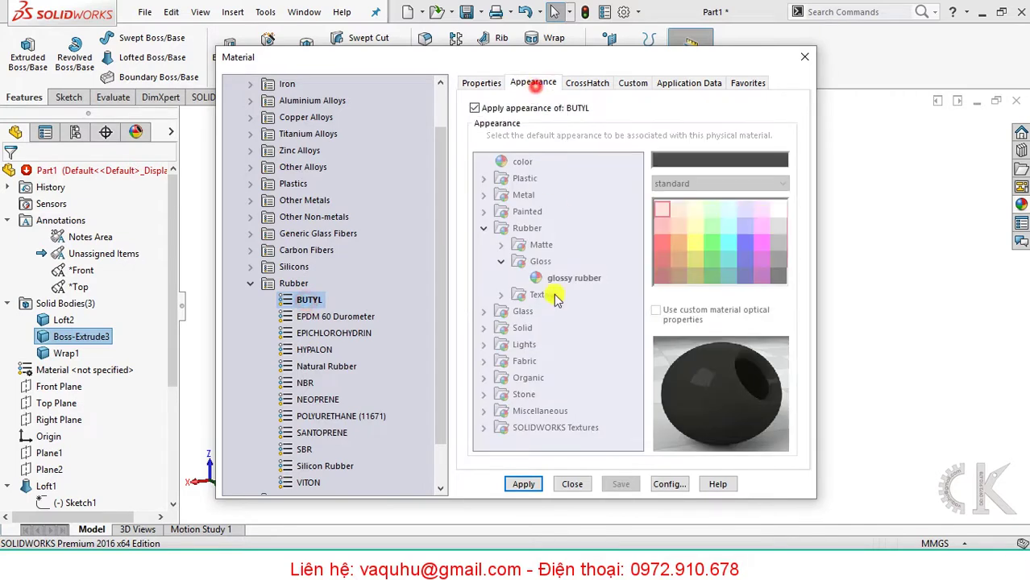
left_click(573, 483)
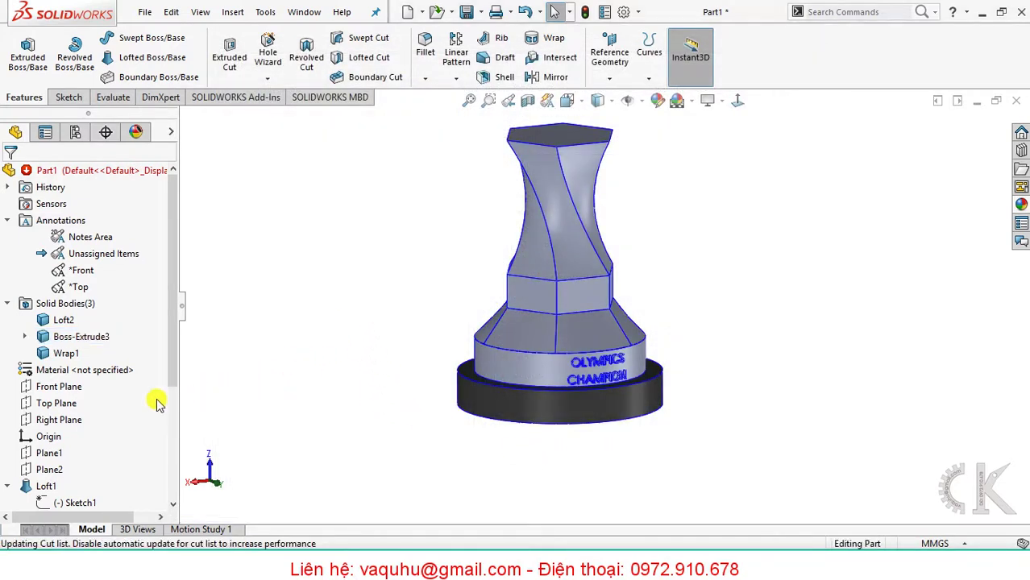
Recheck Boss-Extrude2's settings, then select the Loft2 stem body under Solid Bodies(3).
left_click(72, 338)
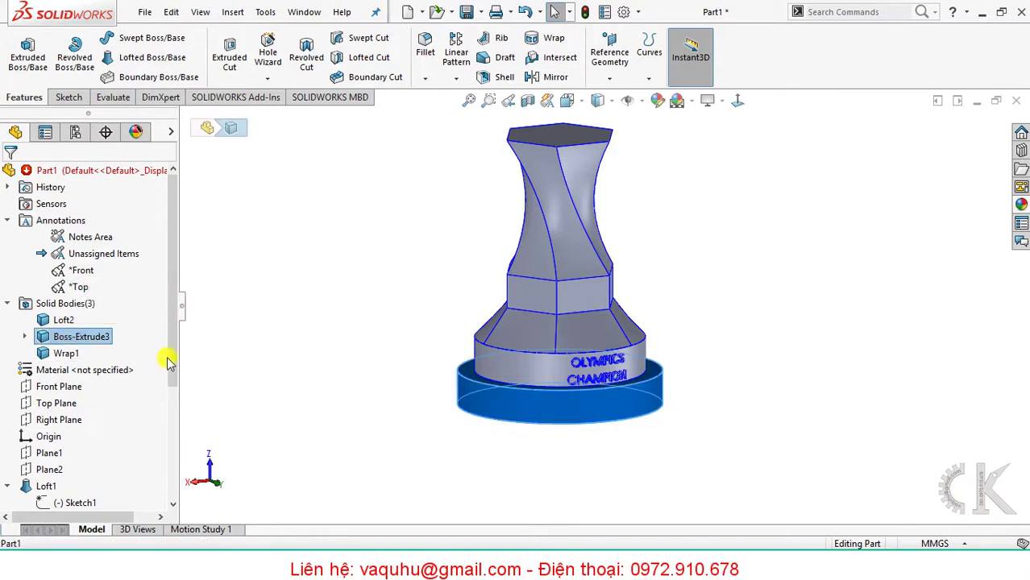
scroll(152, 438, "down", 3)
scroll(153, 479, "down", 2)
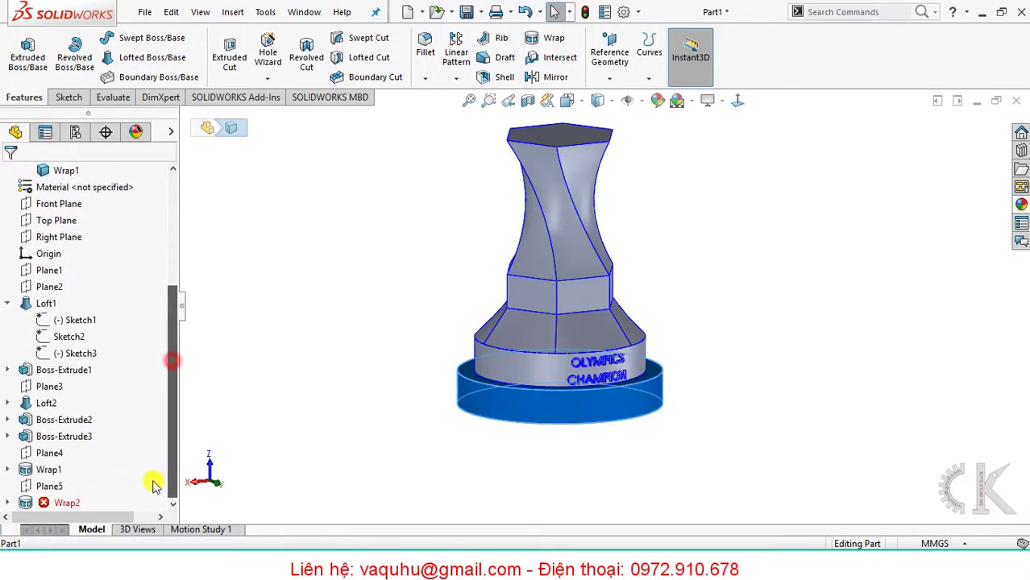
left_click(64, 421)
left_click(71, 380)
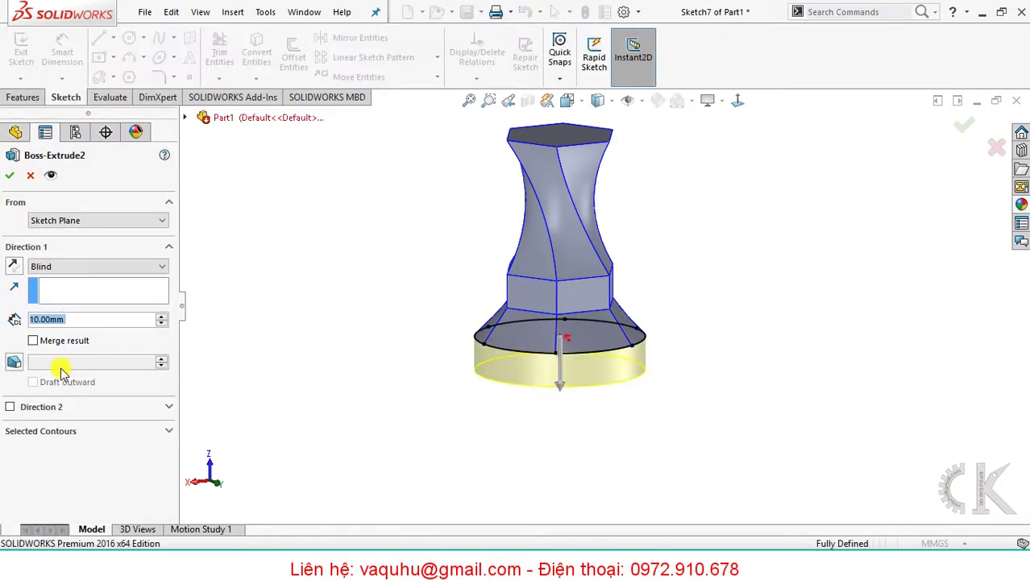
left_click(8, 176)
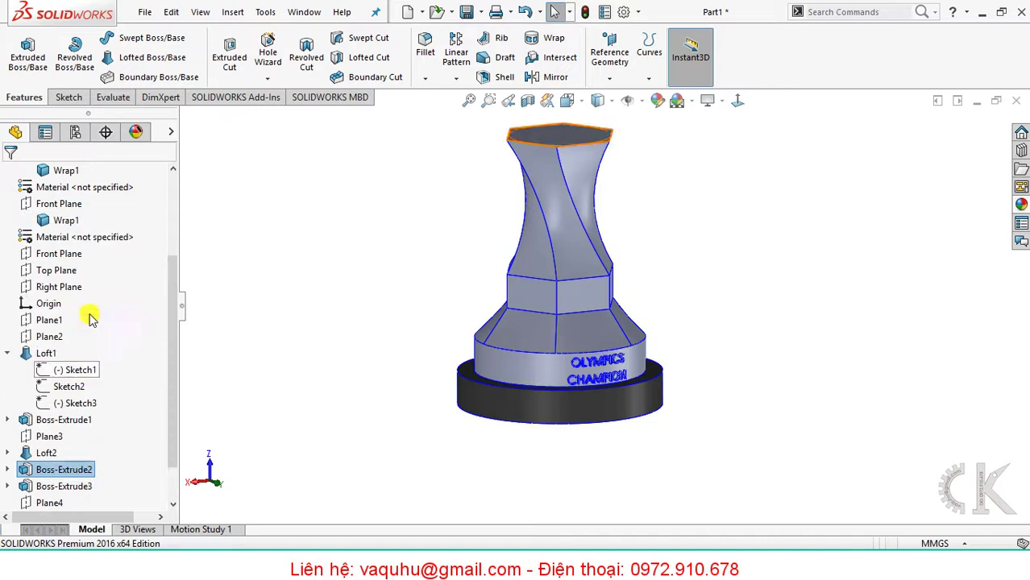
scroll(72, 298, "up", 3)
left_click(65, 288)
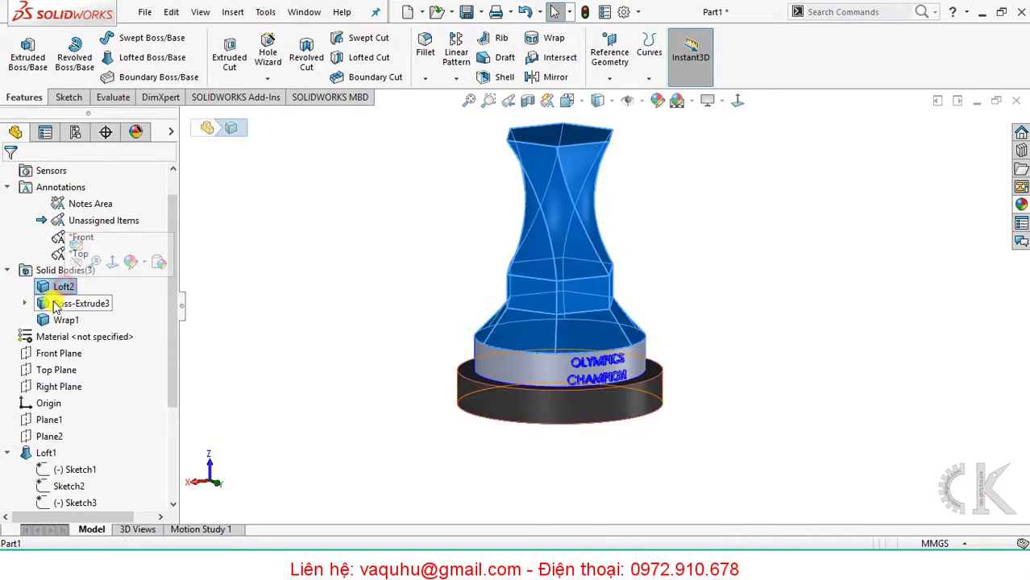
Apply BUTYL rubber to the Wrap1 ring body, then tilt and reposition the view.
left_click(56, 321)
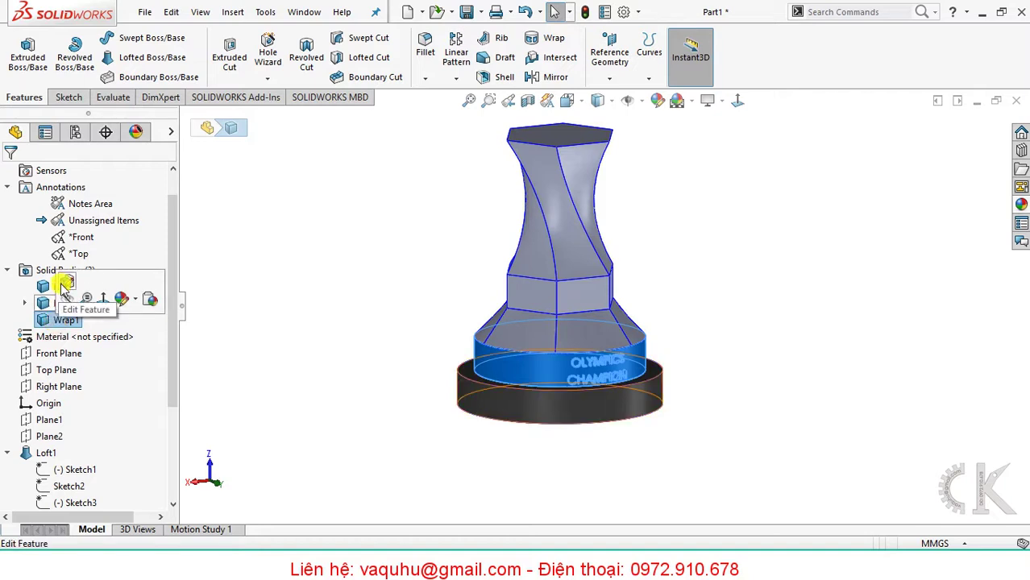
right_click(59, 319)
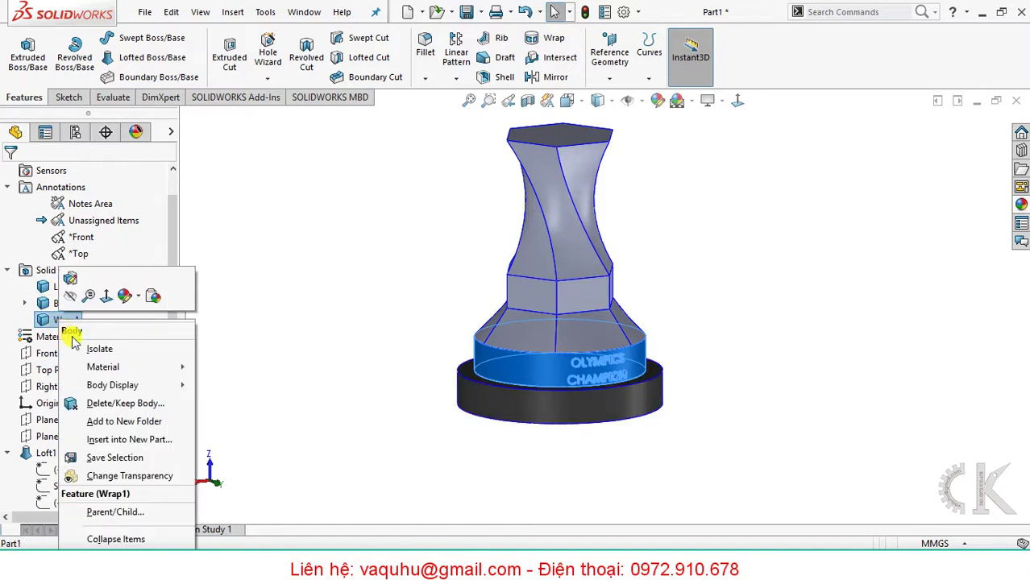
mouse_move(103, 367)
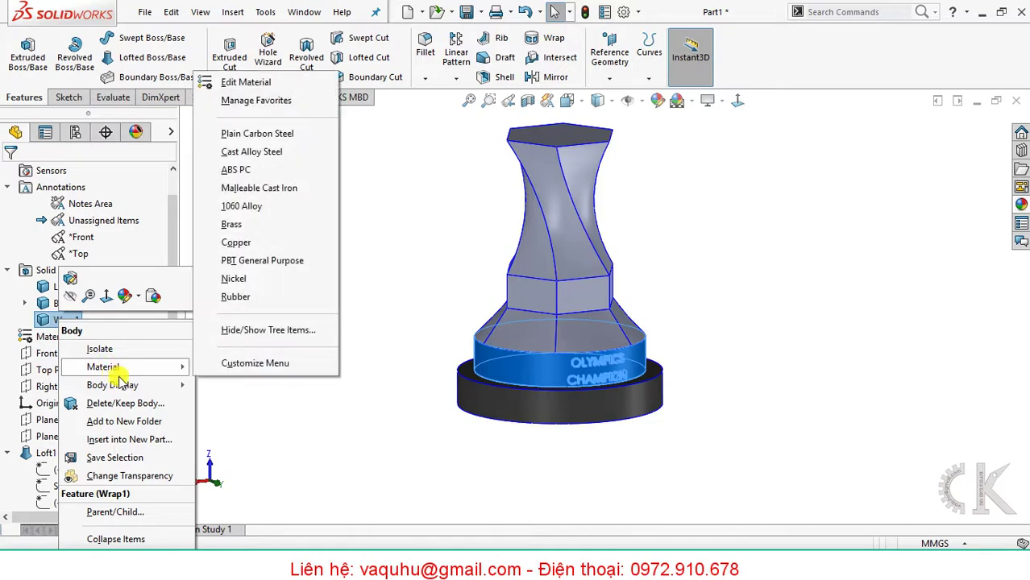
left_click(272, 83)
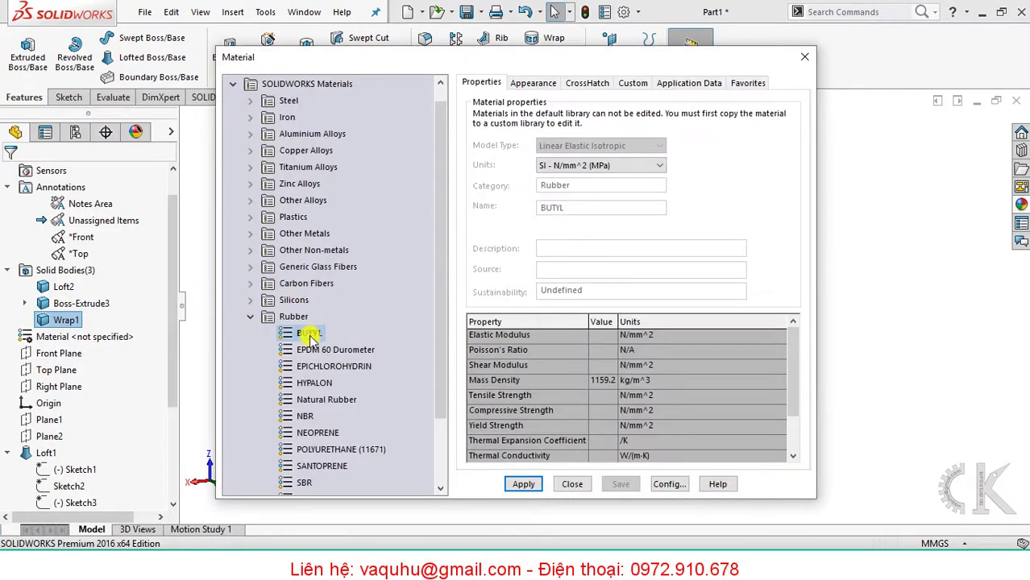
left_click(310, 335)
left_click(530, 83)
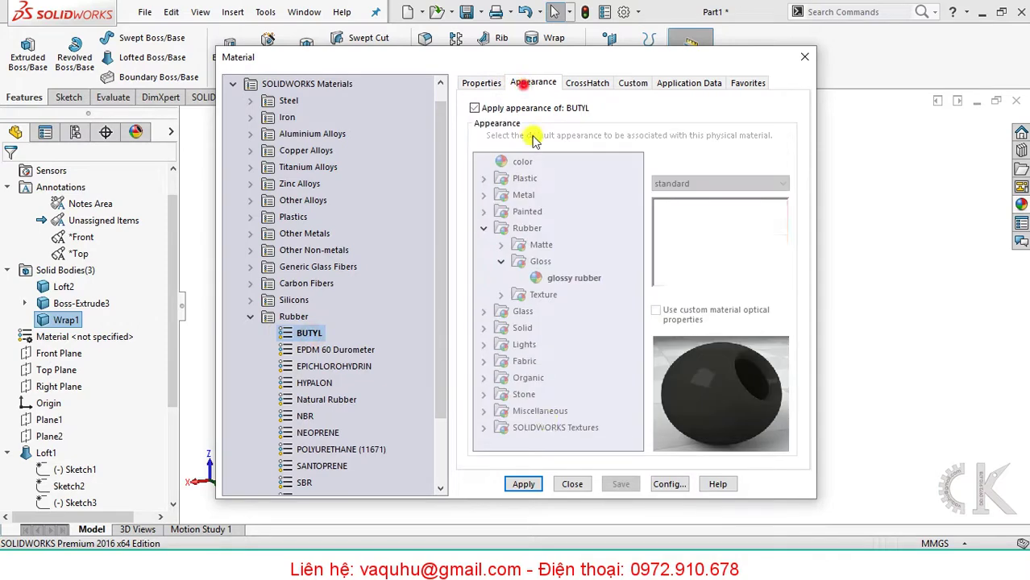
left_click(523, 484)
left_click(573, 485)
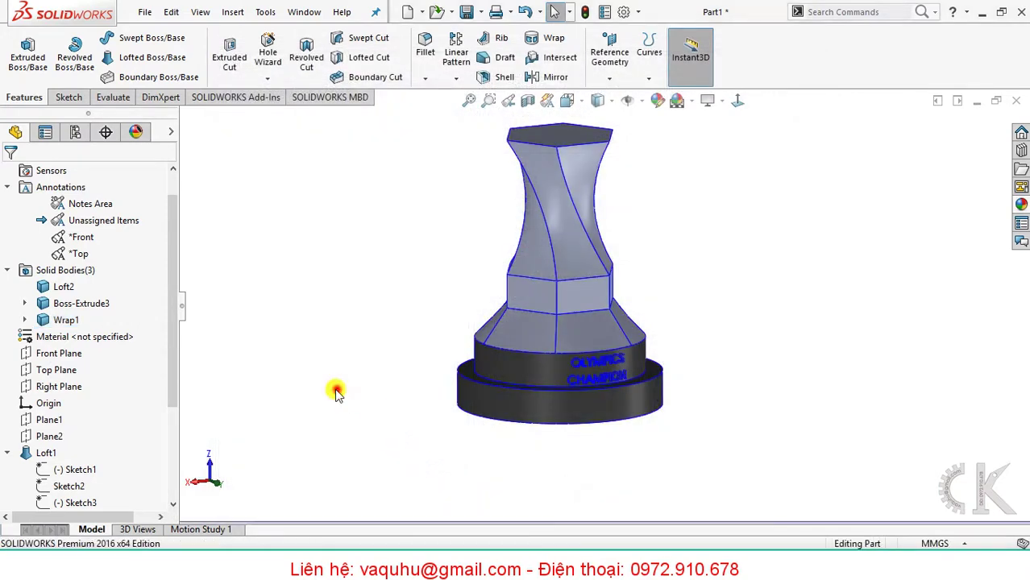
mouse_move(537, 392)
middle_mouse_down()
mouse_move(555, 397)
mouse_move(639, 271)
mouse_move(604, 267)
mouse_move(650, 329)
mouse_move(566, 334)
middle_mouse_up()
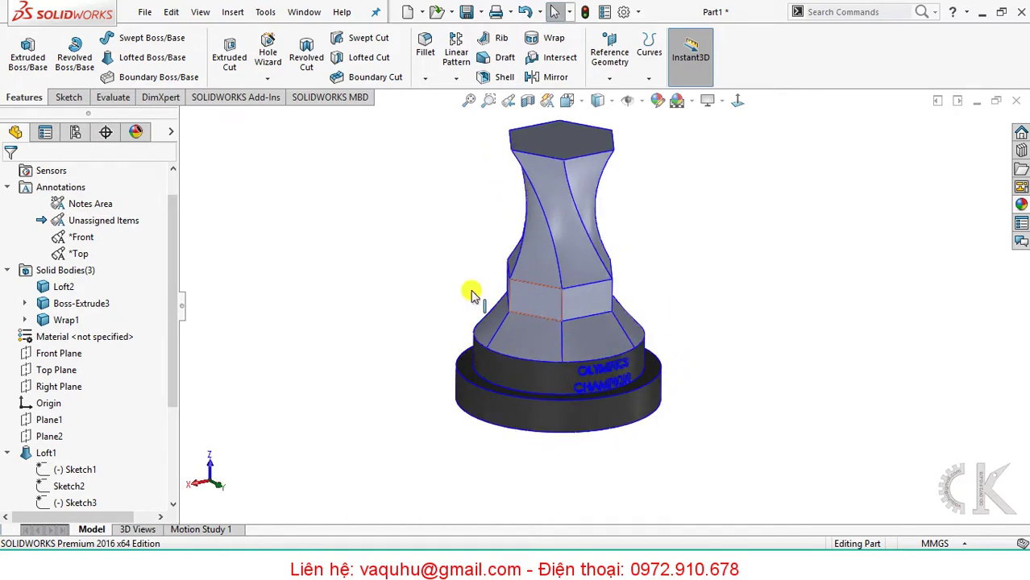
middle_click_drag(411, 284, 384, 321, "ctrl")
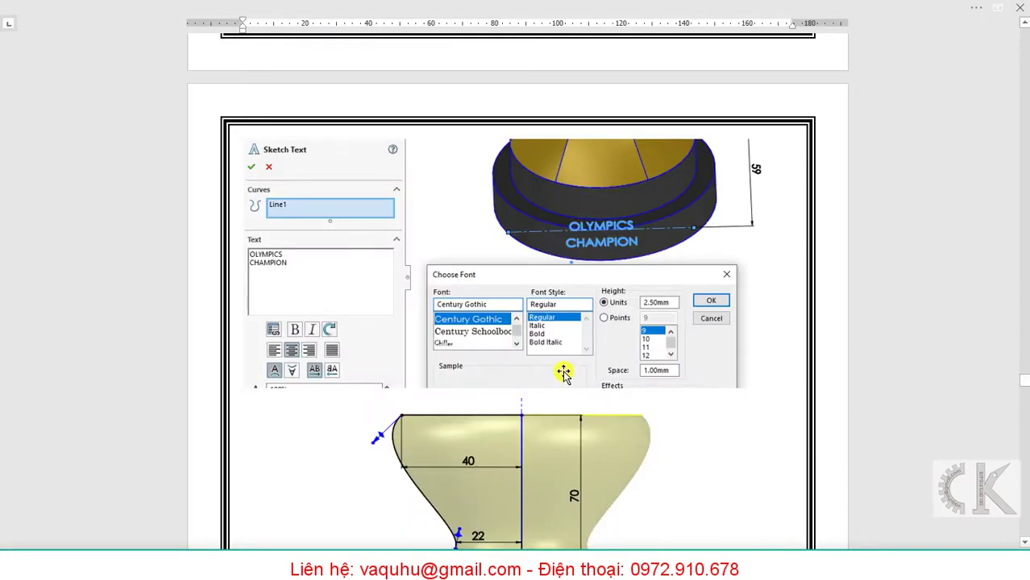
Scroll the Word document down to the bowl's dimensioned reference drawing.
scroll(554, 371, "down", 1)
scroll(535, 370, "down", 3)
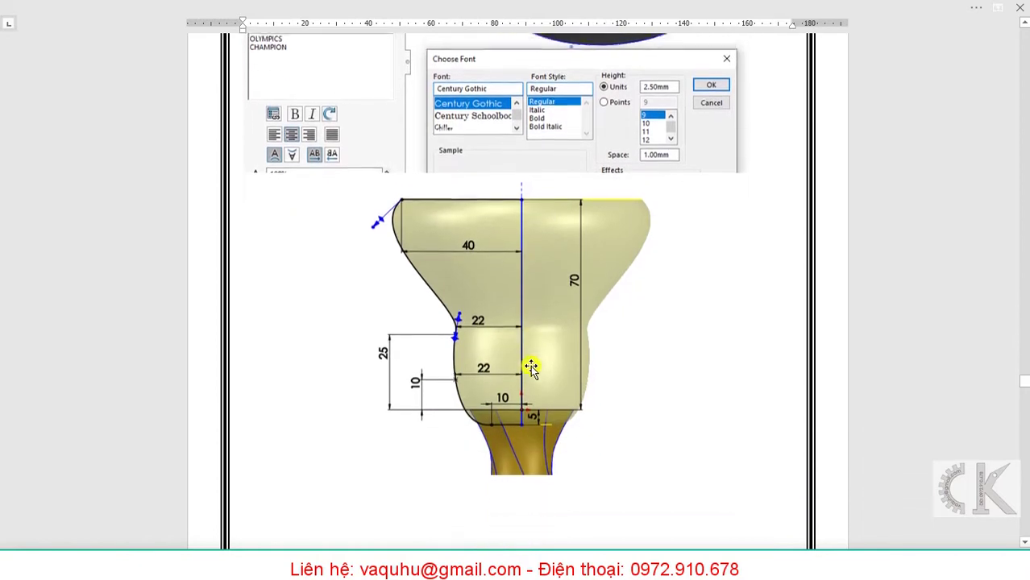
scroll(531, 368, "down", 1)
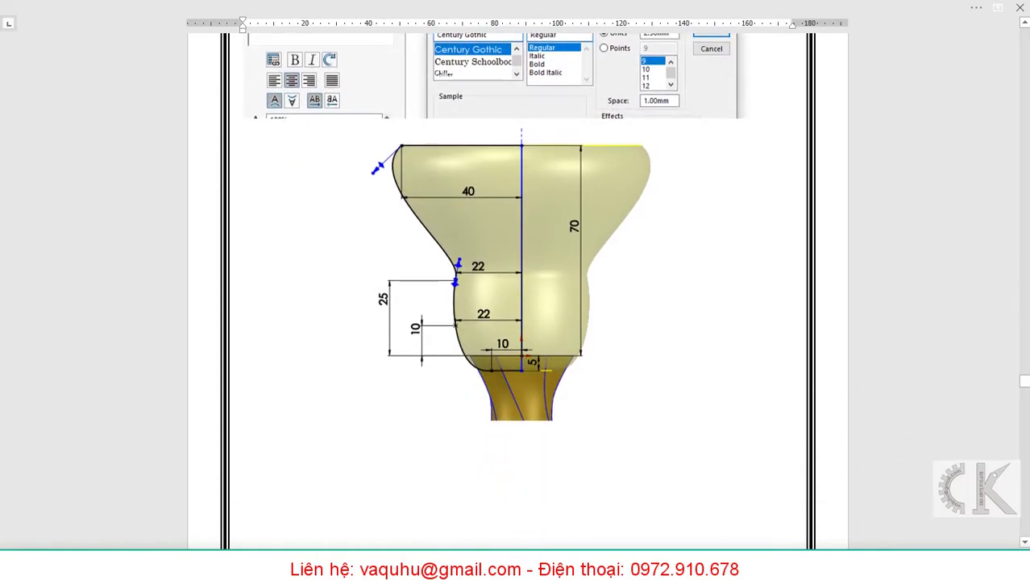
Switch back to SOLIDWORKS 2016 and dismiss the extra startup screen.
right_click(427, 545)
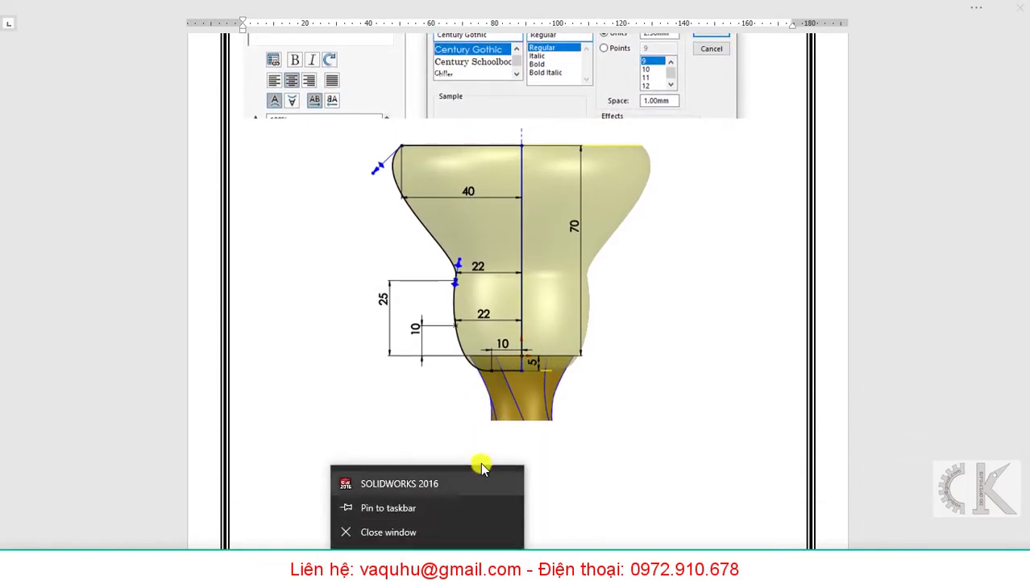
left_click(441, 484)
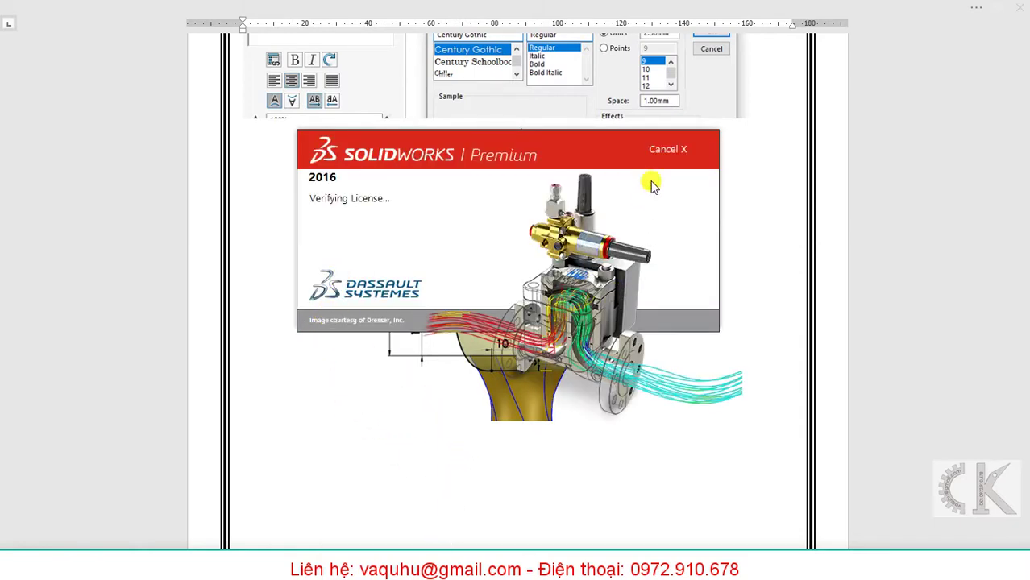
left_click(667, 152)
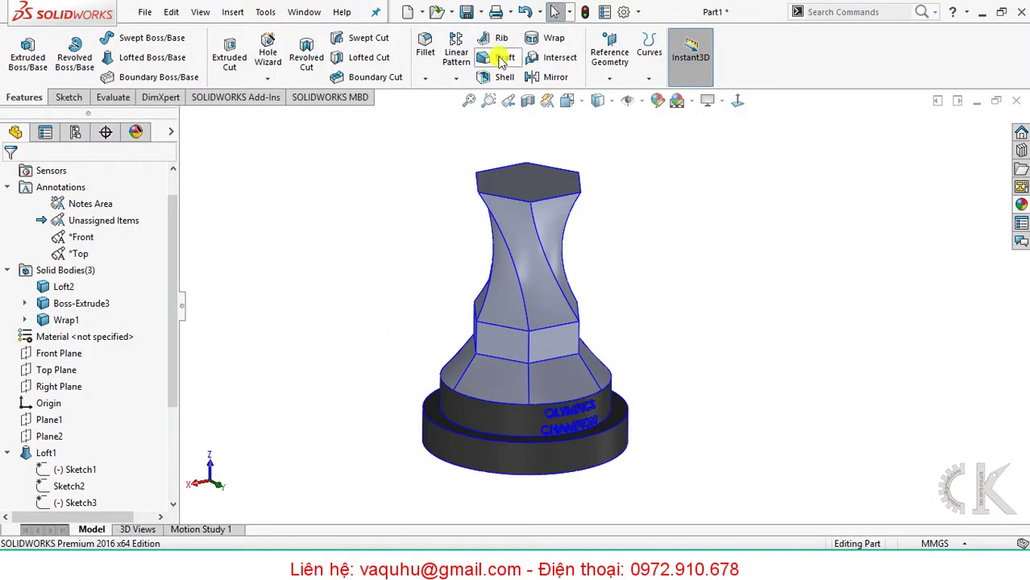
Save the trophy part as CUP VANG LY 2.SLDPRT in the CUP VANG folder, rebuilding first.
left_click(468, 16)
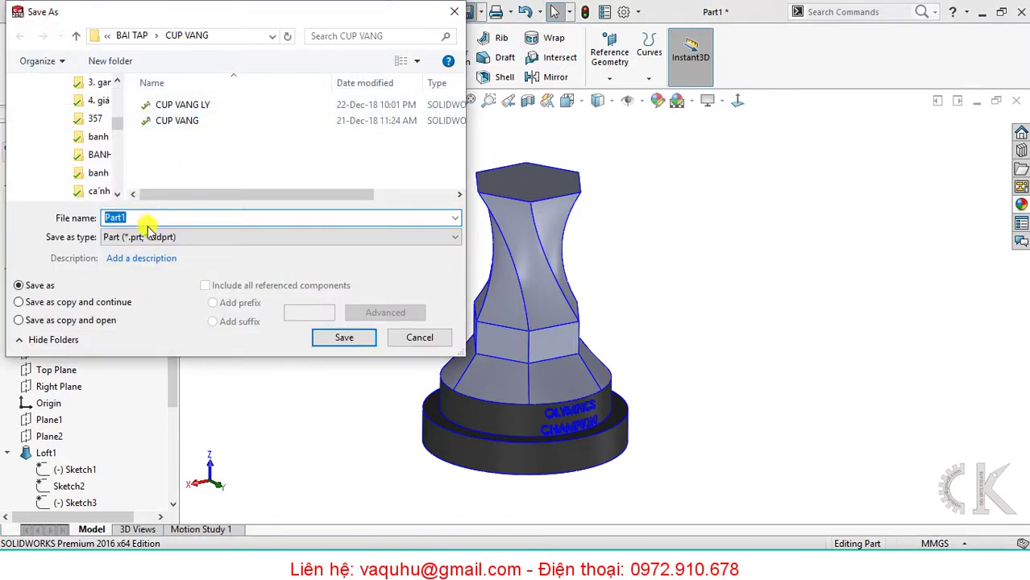
type("c")
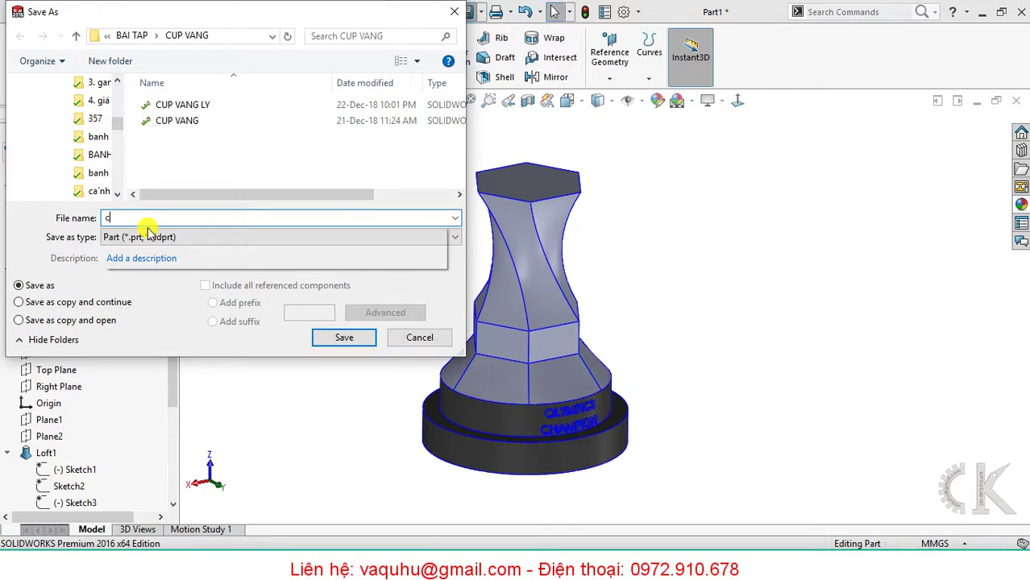
type("up")
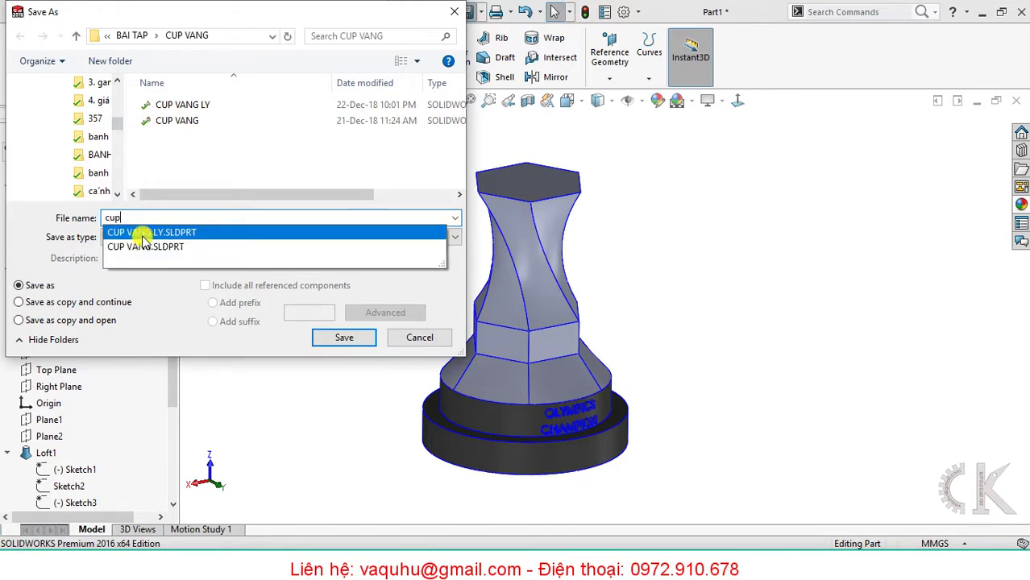
left_click(142, 232)
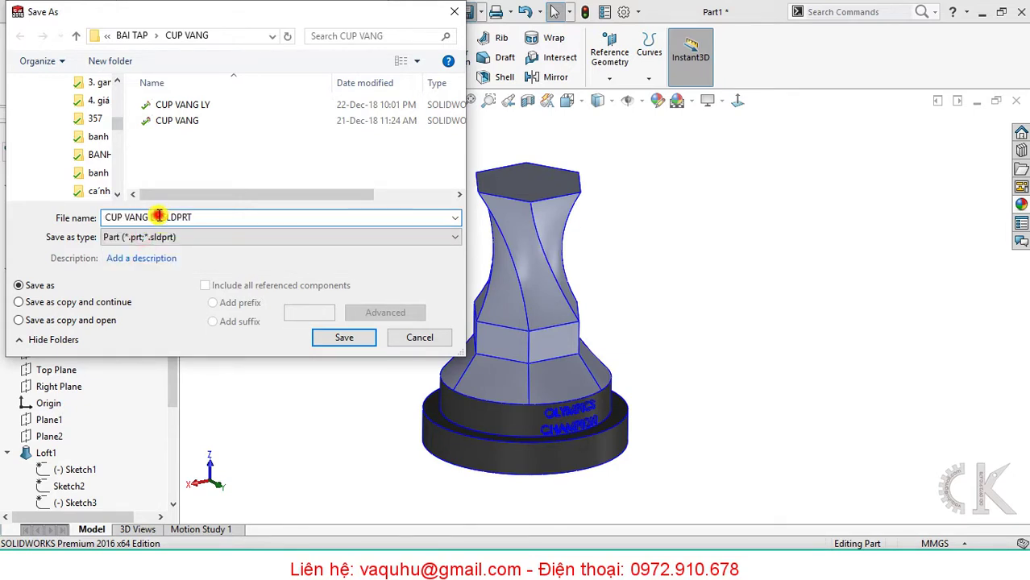
left_click(339, 337)
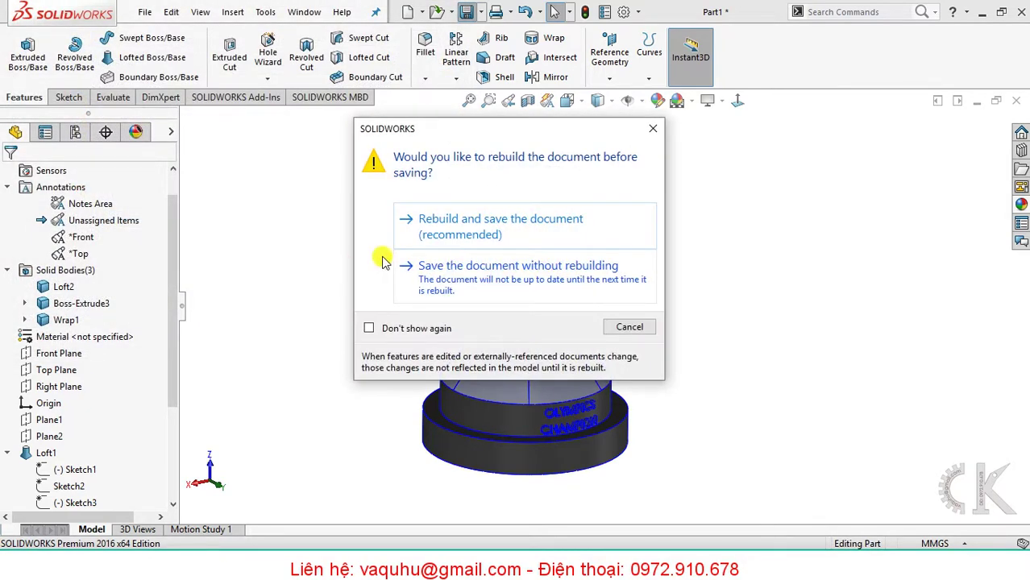
left_click(483, 232)
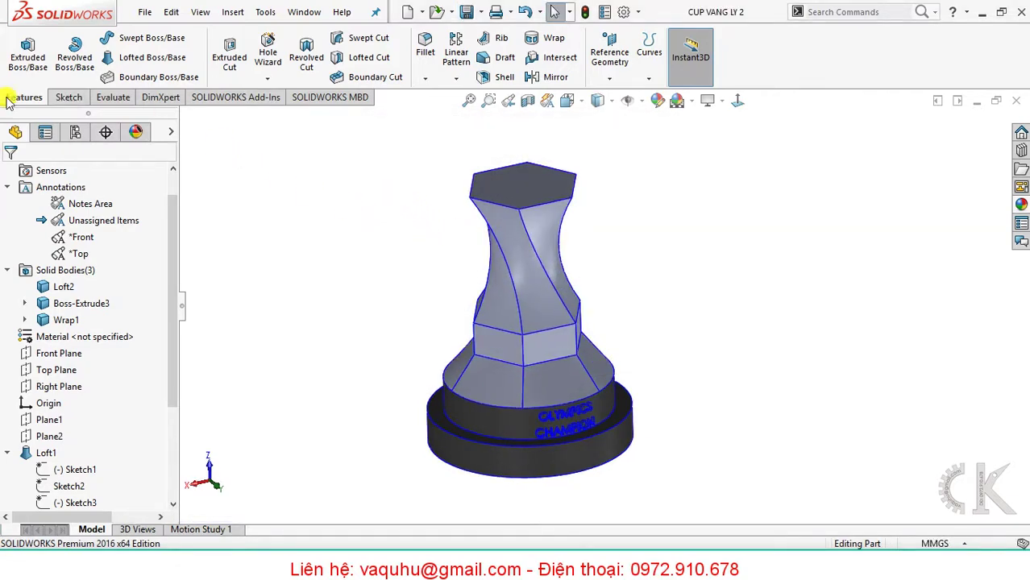
Start a new sketch on the Top Plane, viewed face-on with the trophy upright.
left_click(609, 53)
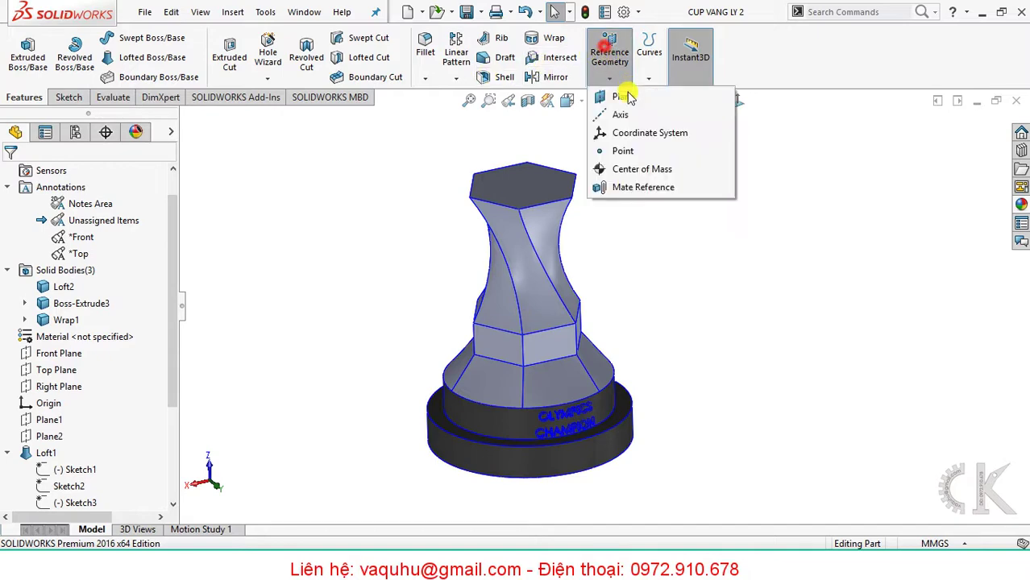
left_click(623, 97)
key("Escape")
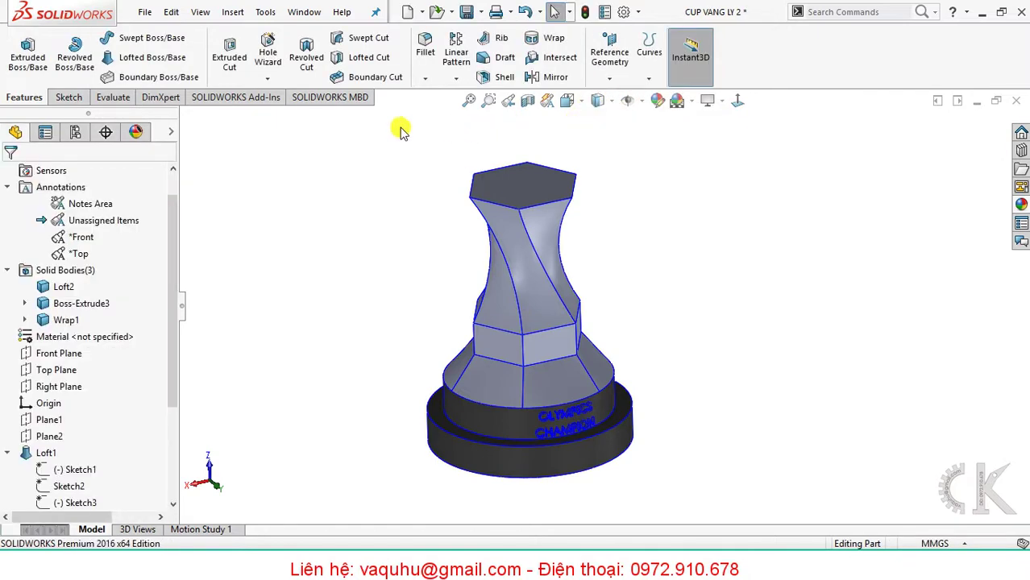
left_click(69, 96)
left_click(21, 49)
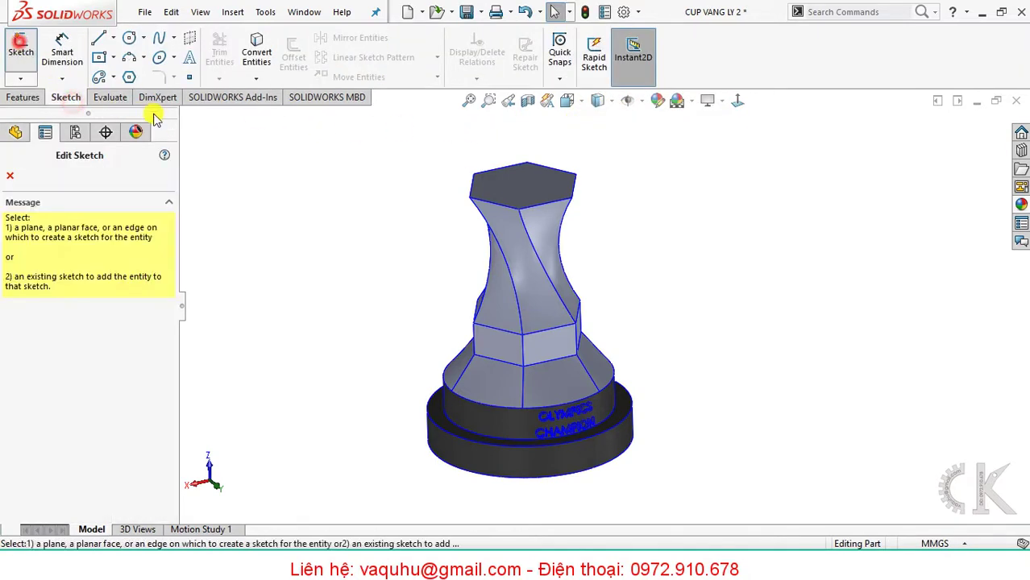
left_click(184, 118)
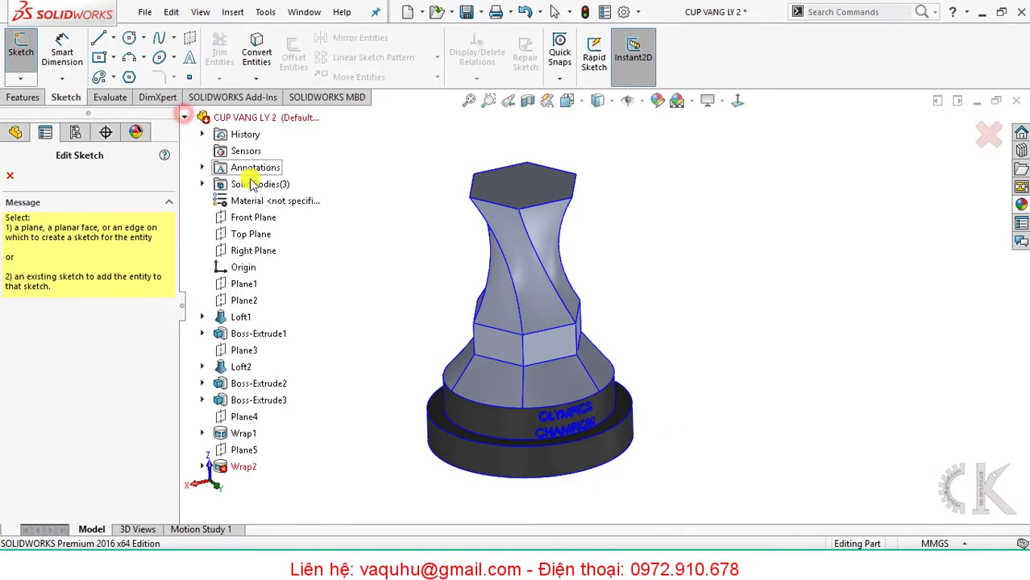
left_click(259, 236)
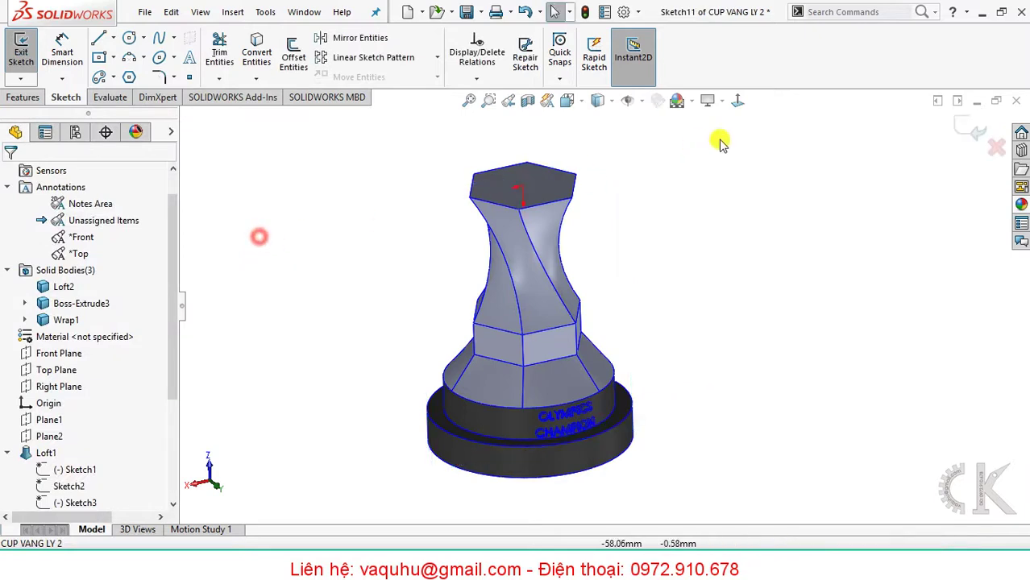
left_click(739, 102)
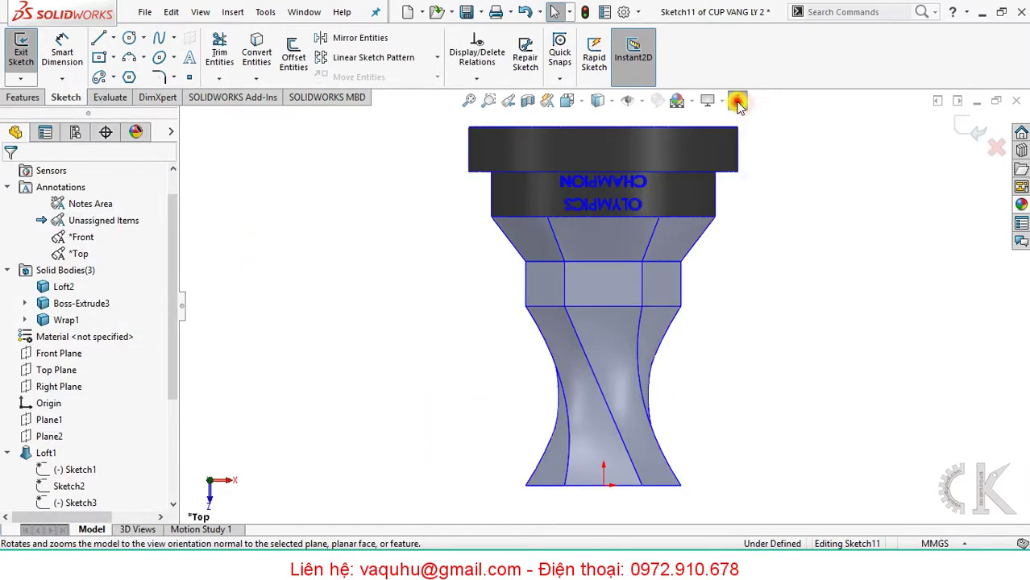
left_click(737, 102)
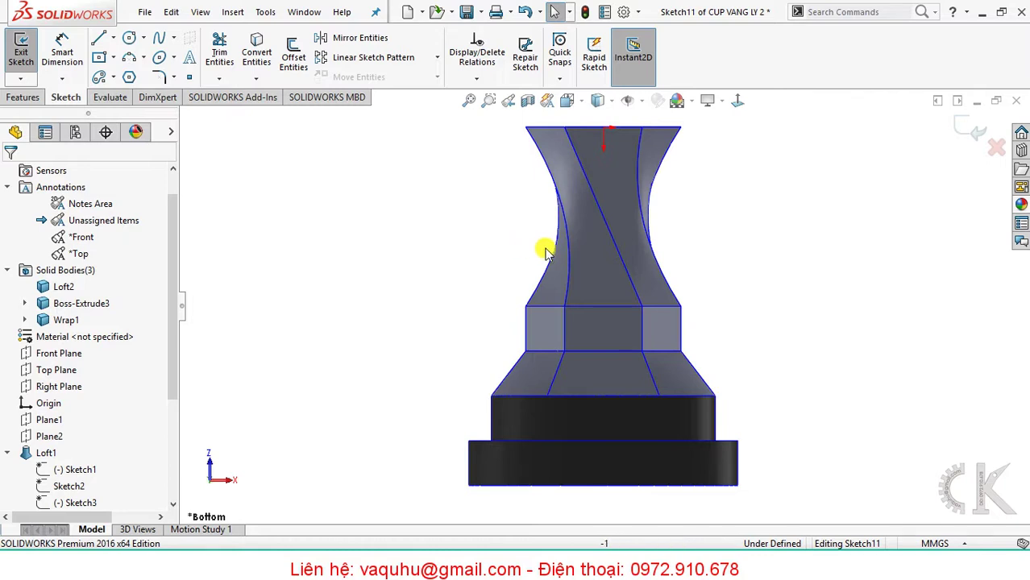
Shrink the bowl's reference picture and move it up beside the twisted stem.
middle_click_drag(599, 172, 574, 214, "ctrl")
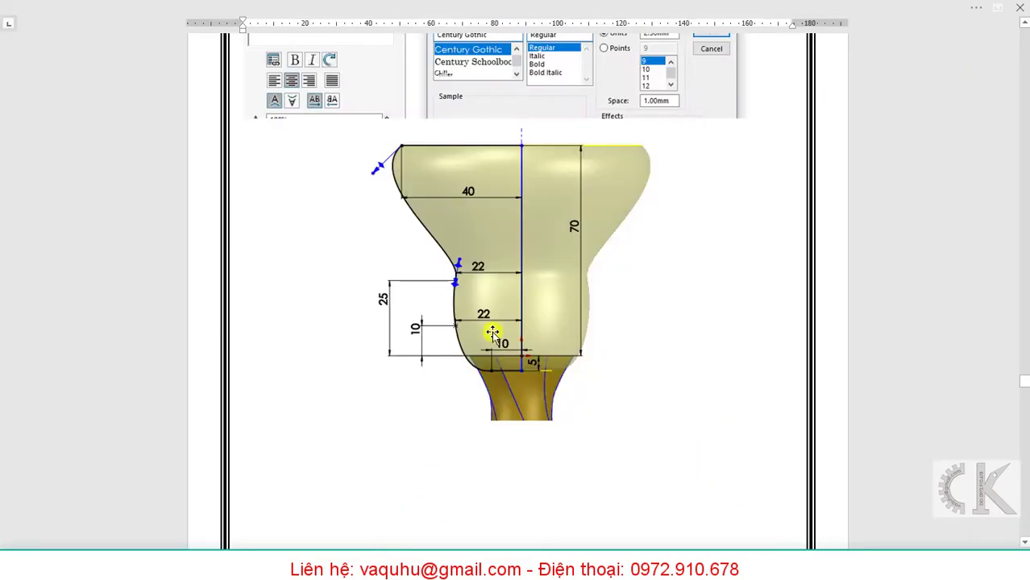
left_click(513, 307)
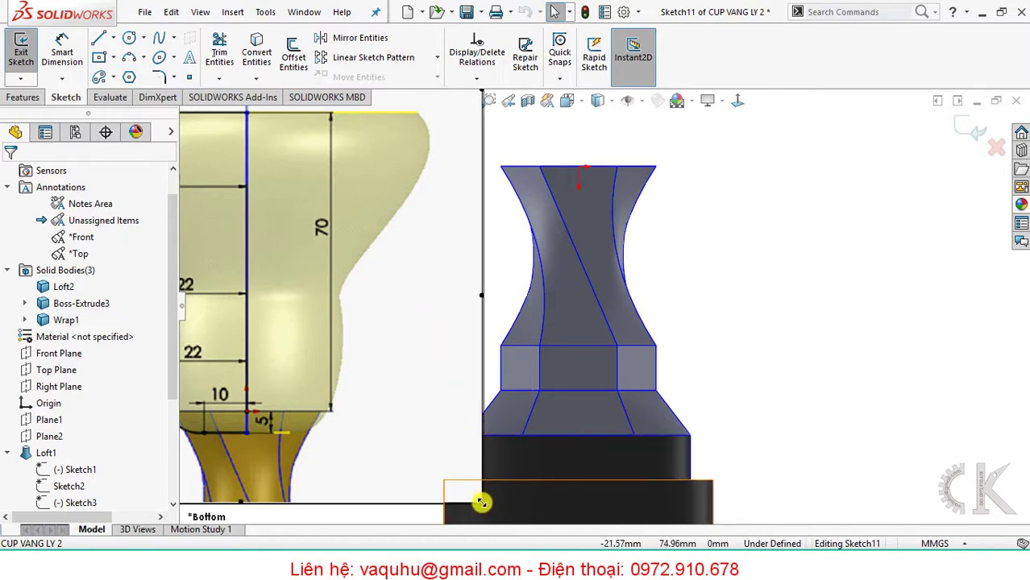
left_click_drag(428, 420, 268, 235)
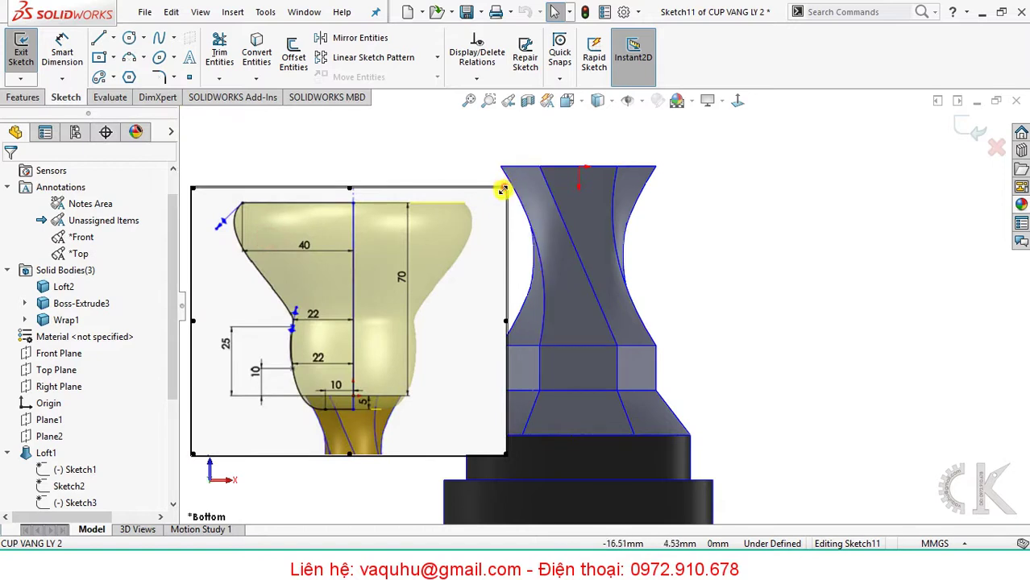
left_click_drag(502, 189, 462, 229)
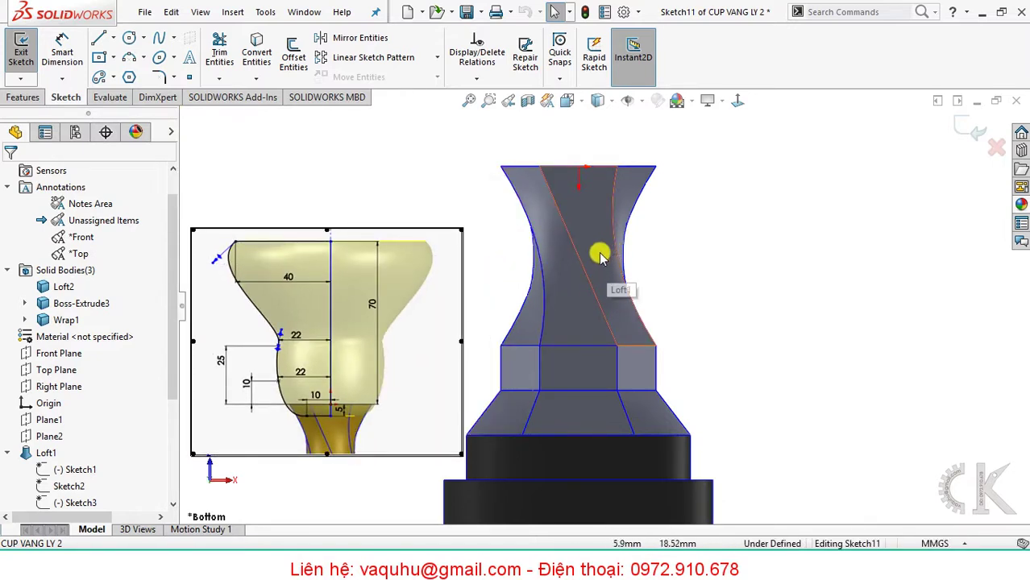
middle_click_drag(588, 219, 594, 379, "ctrl")
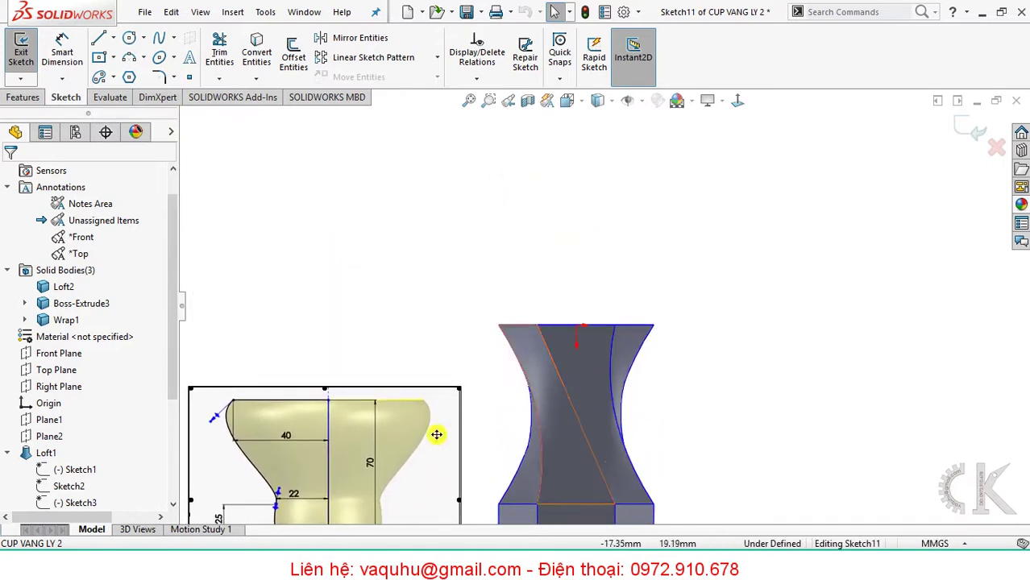
left_click_drag(410, 430, 423, 169)
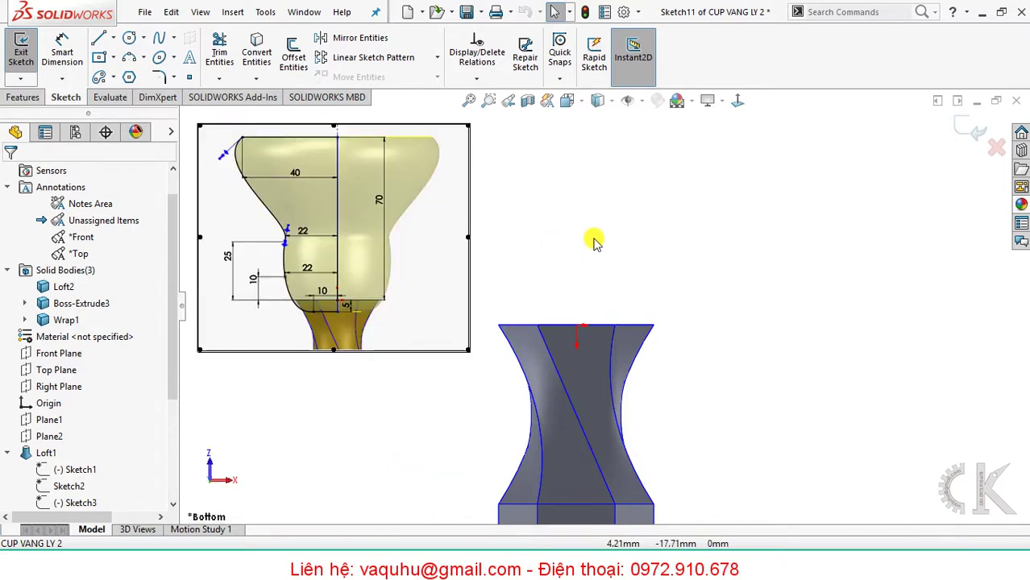
middle_click_drag(594, 242, 574, 285, "ctrl")
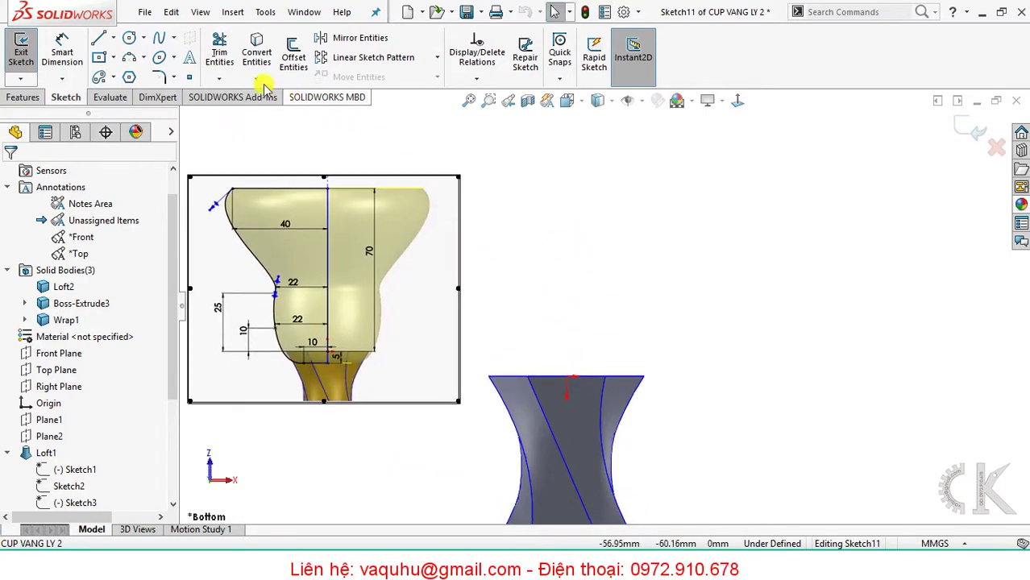
left_click(158, 42)
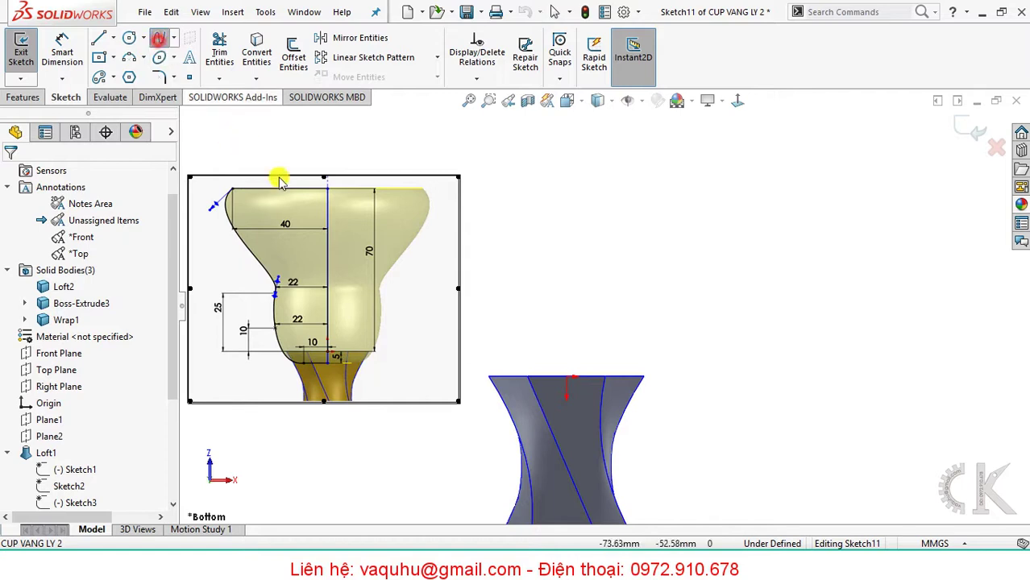
Draw a five-point spline rising from the stem's top edge and reshape its upper end.
left_click(539, 394)
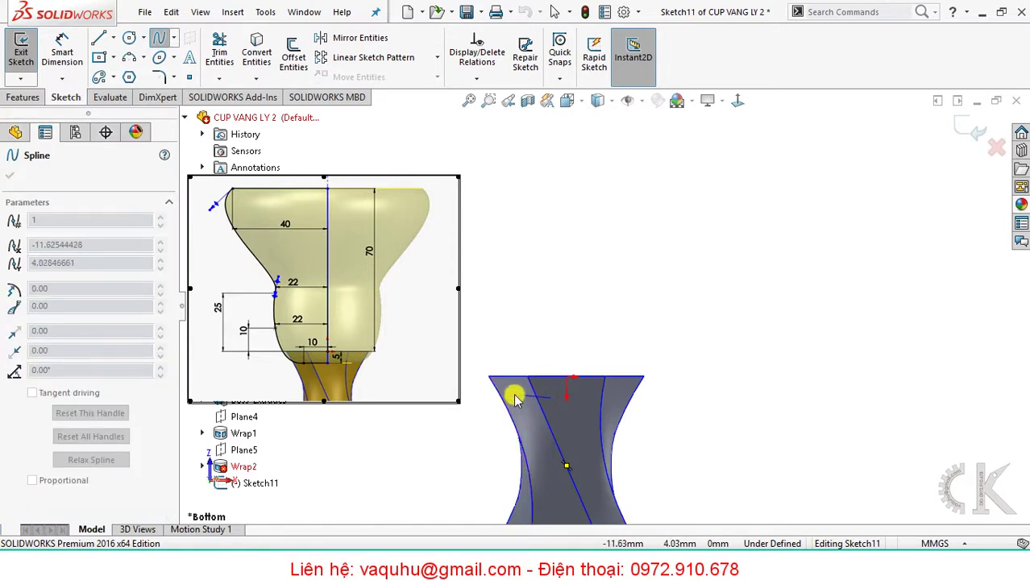
left_click(513, 397)
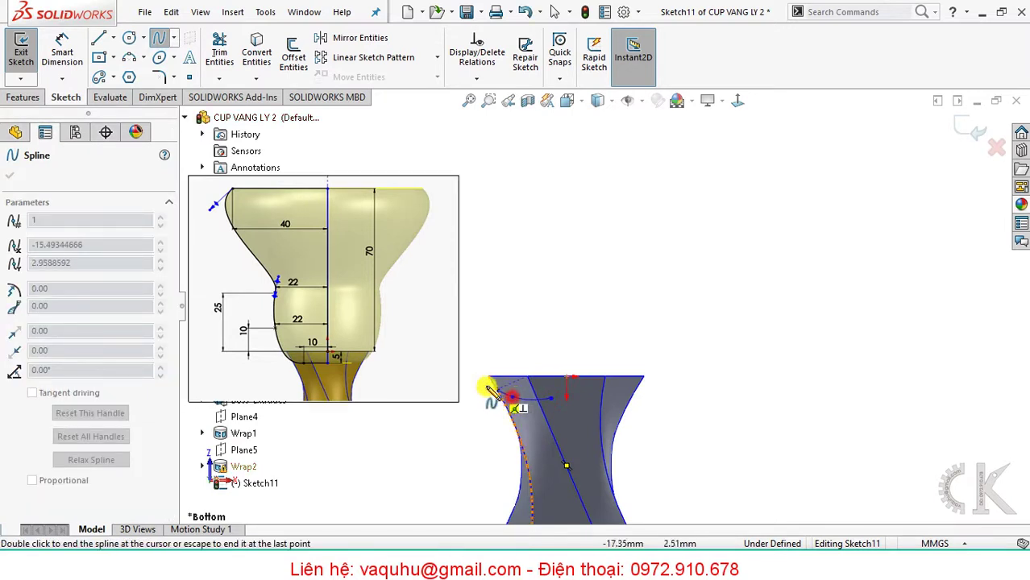
left_click(473, 351)
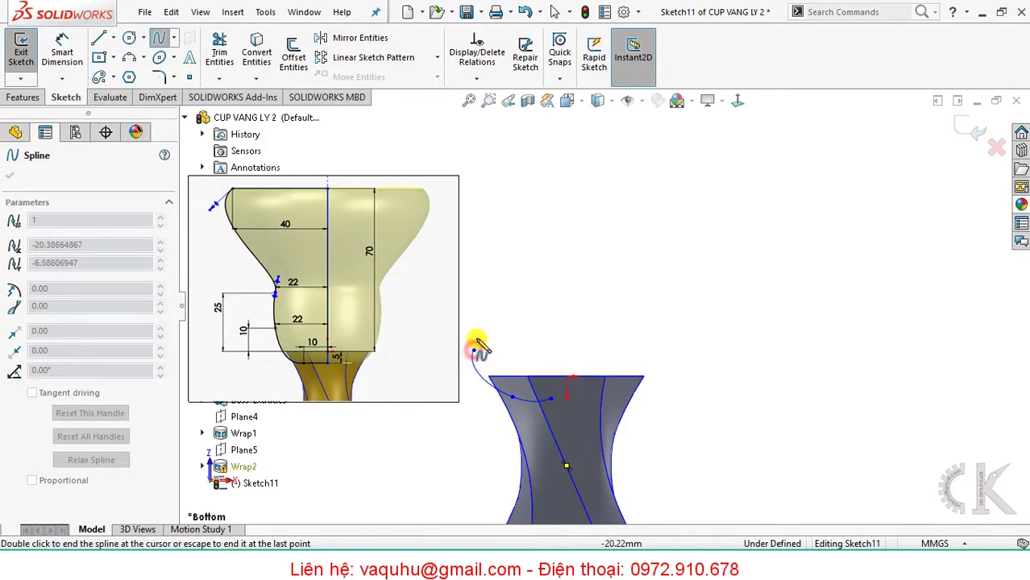
left_click(475, 291)
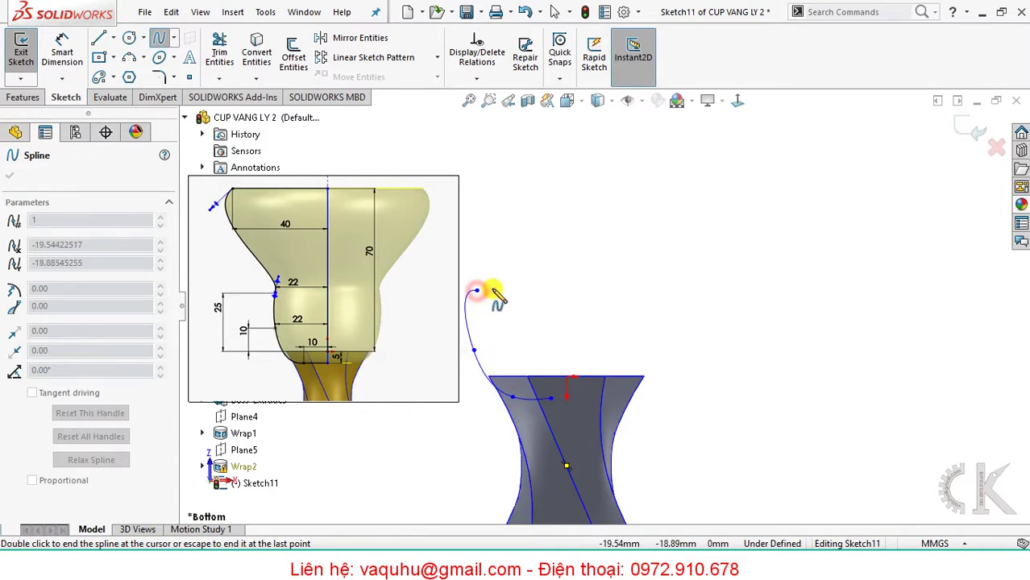
middle_click_drag(490, 288, 555, 331, "ctrl")
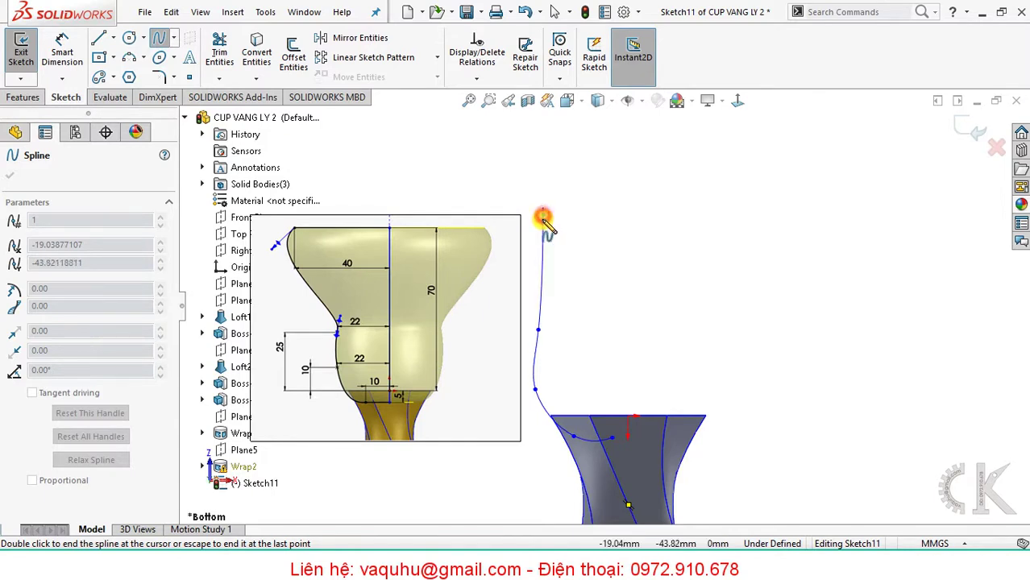
left_click(544, 214)
right_click(567, 203)
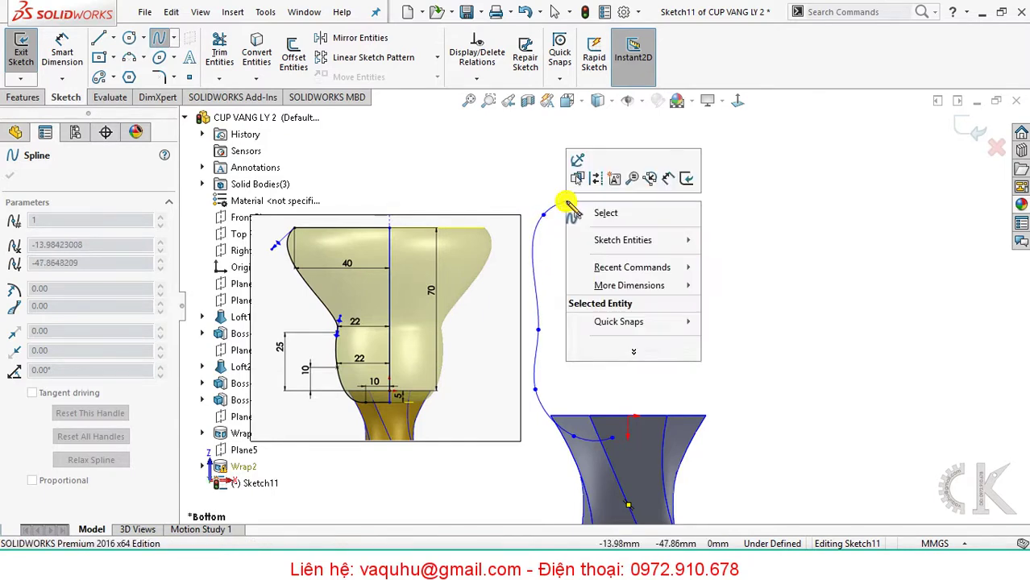
left_click(585, 211)
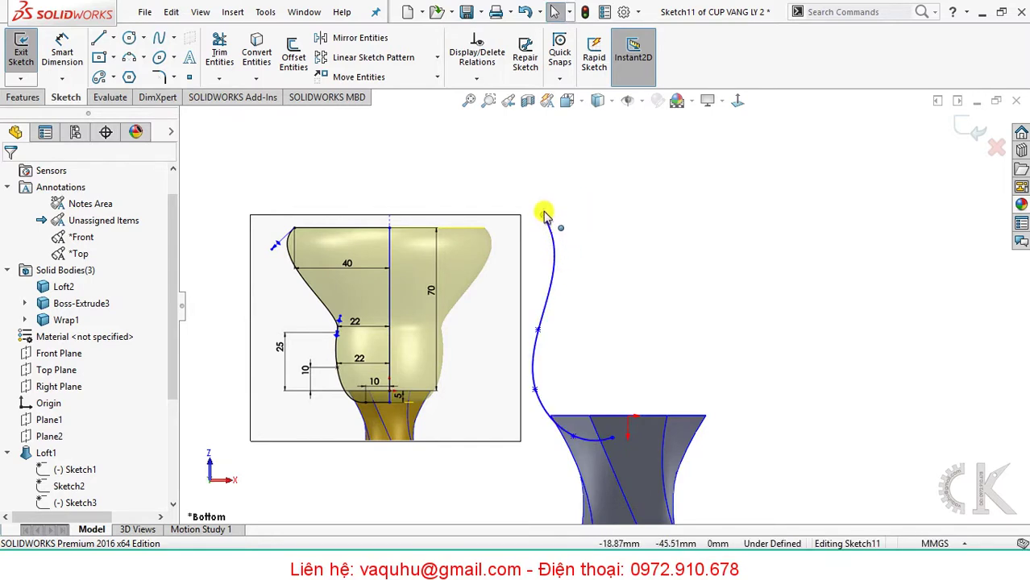
left_click(543, 215)
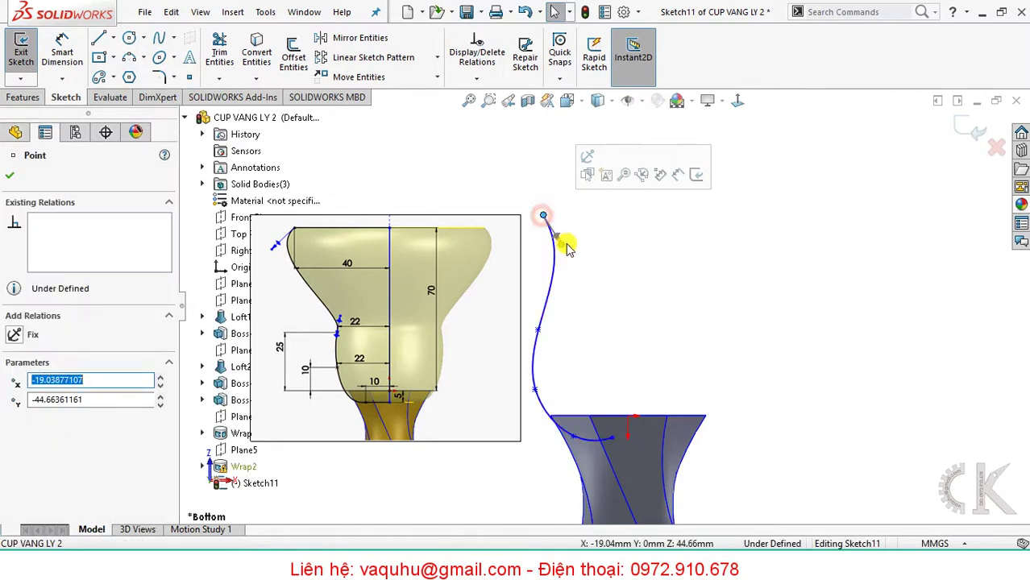
left_click_drag(557, 243, 508, 232)
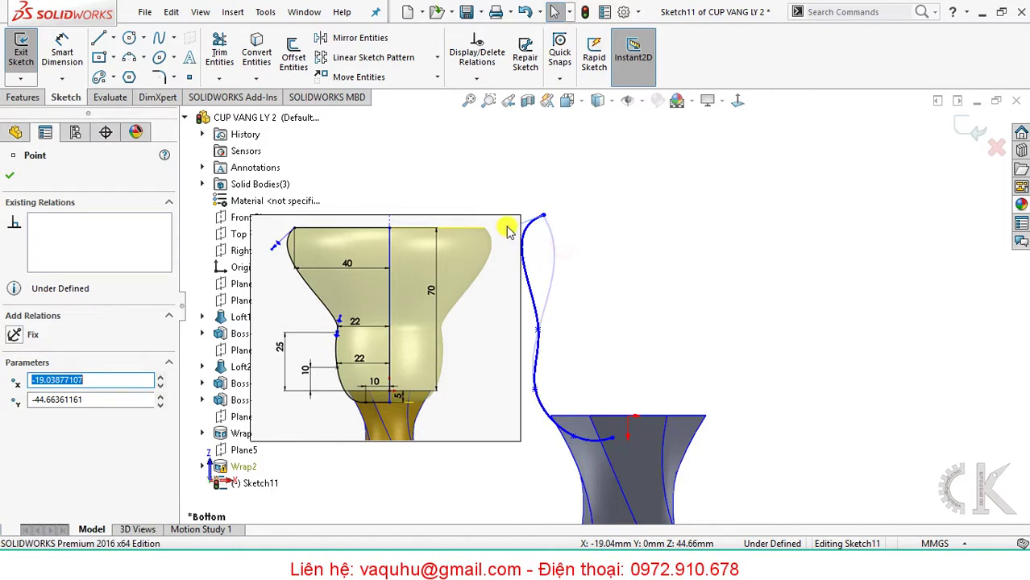
left_click(529, 262)
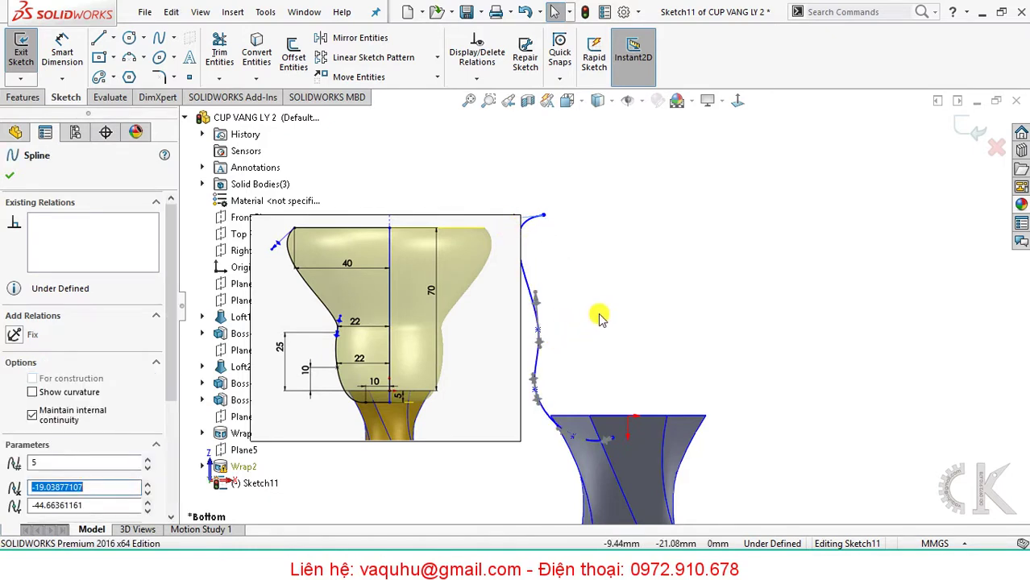
Draw a vertical centerline about 50 mm up from the centre of the stem's top edge.
left_click(113, 37)
left_click(121, 75)
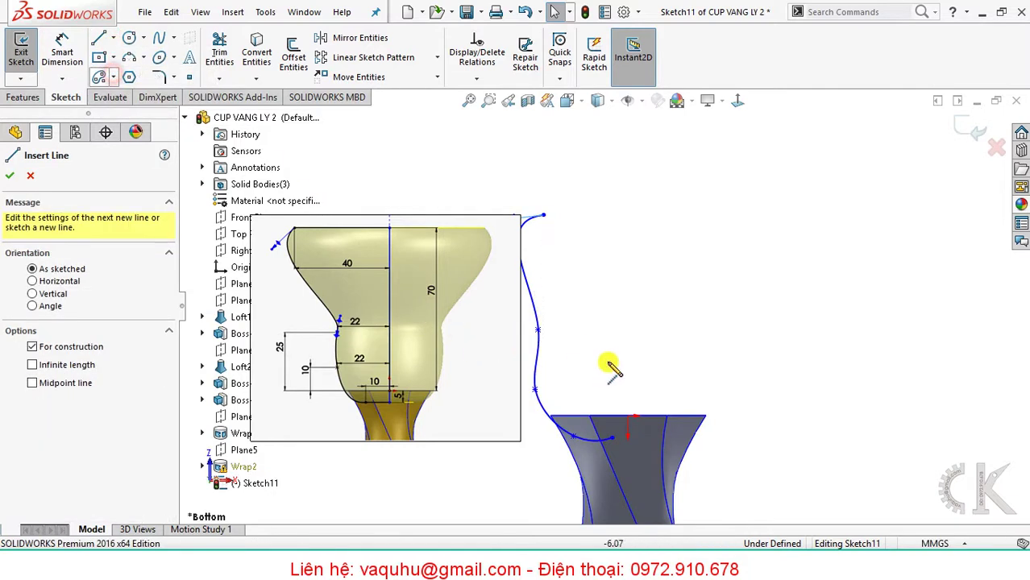
left_click(627, 416)
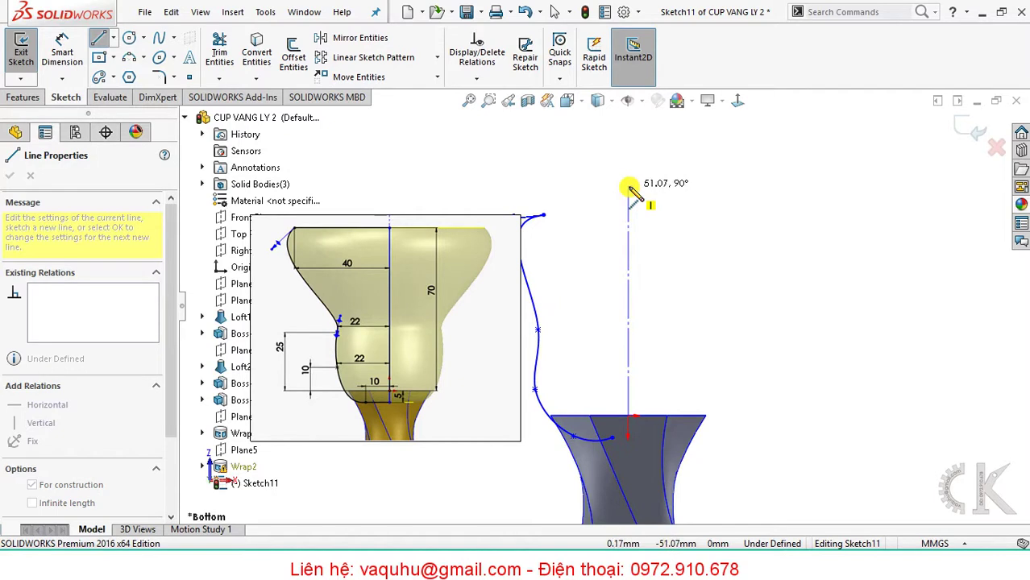
key("Escape")
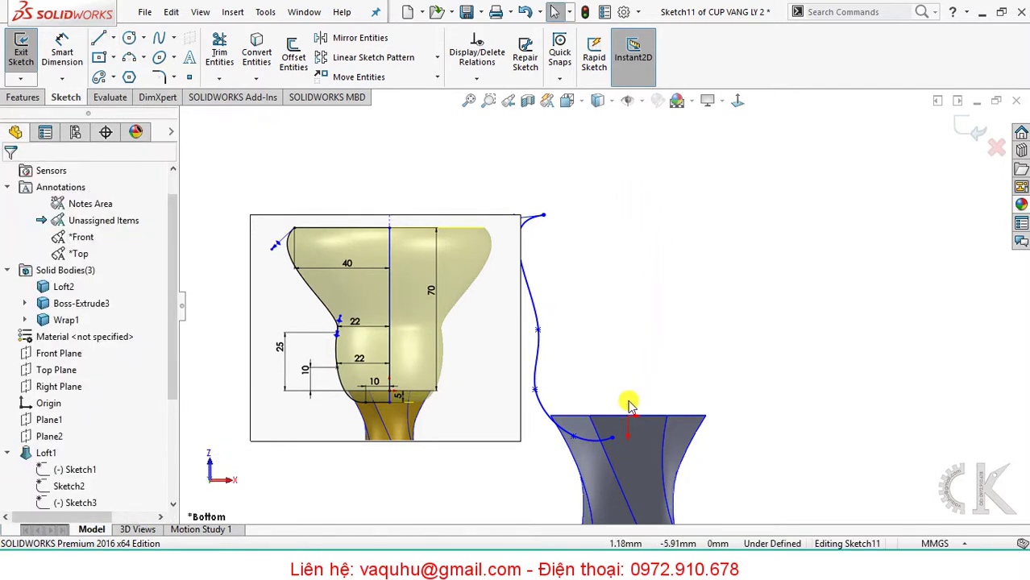
left_click(114, 38)
left_click(135, 75)
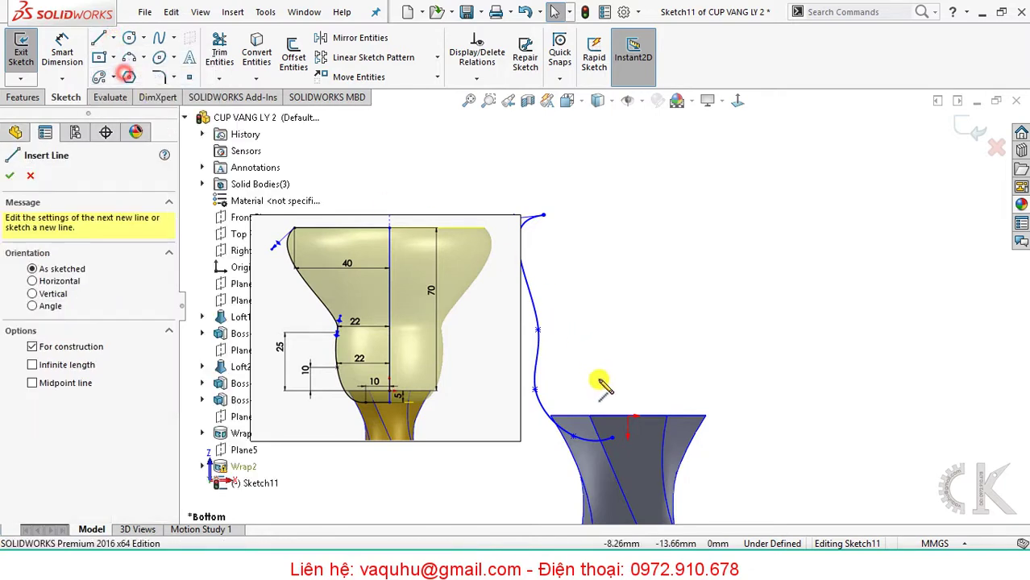
left_click(628, 416)
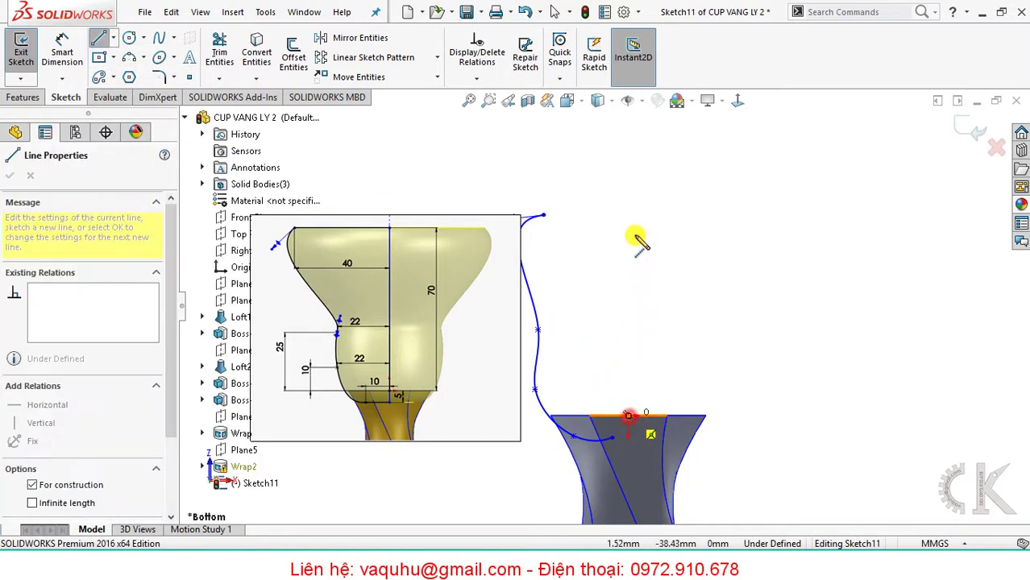
left_click(628, 191)
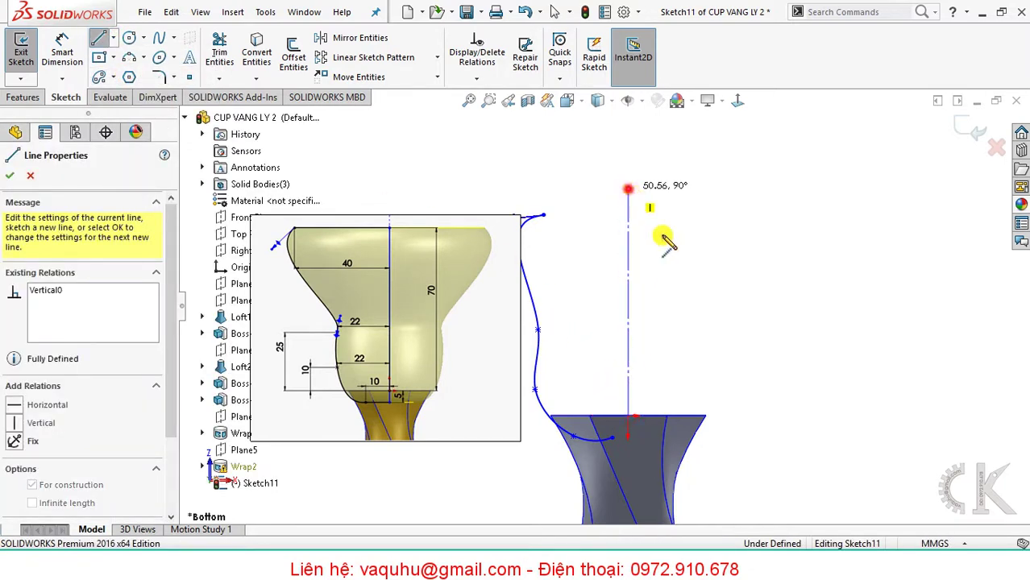
key("Escape")
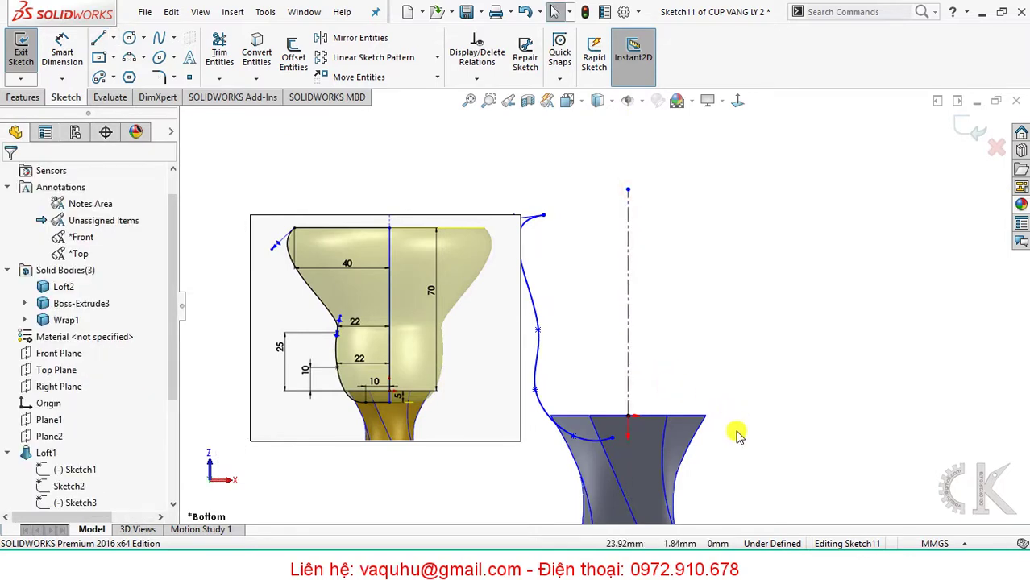
Dimension the spline's start point 5 mm below the centerline's lower end.
right_click_drag(738, 435, 724, 328)
left_click(614, 437)
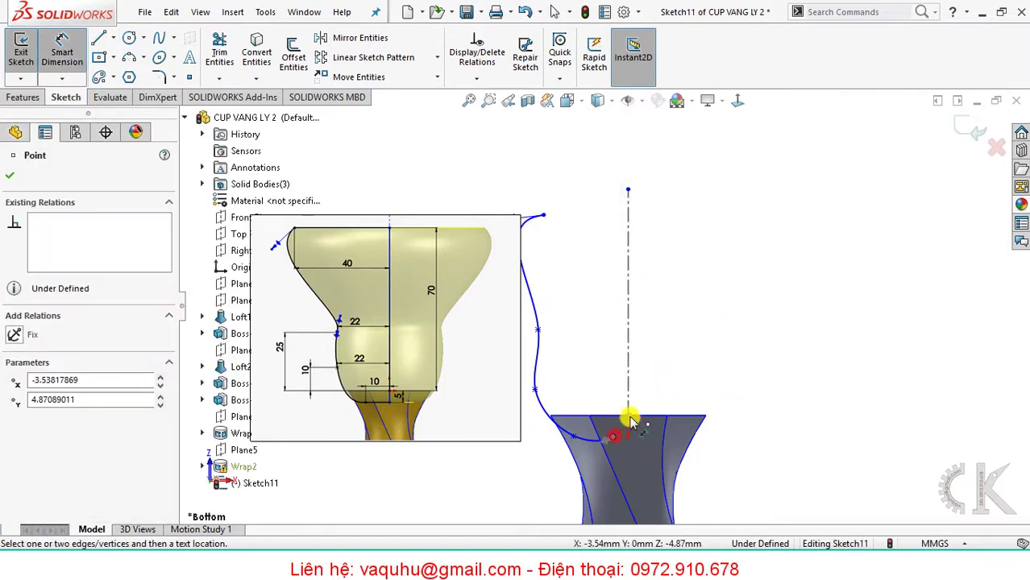
left_click(628, 416)
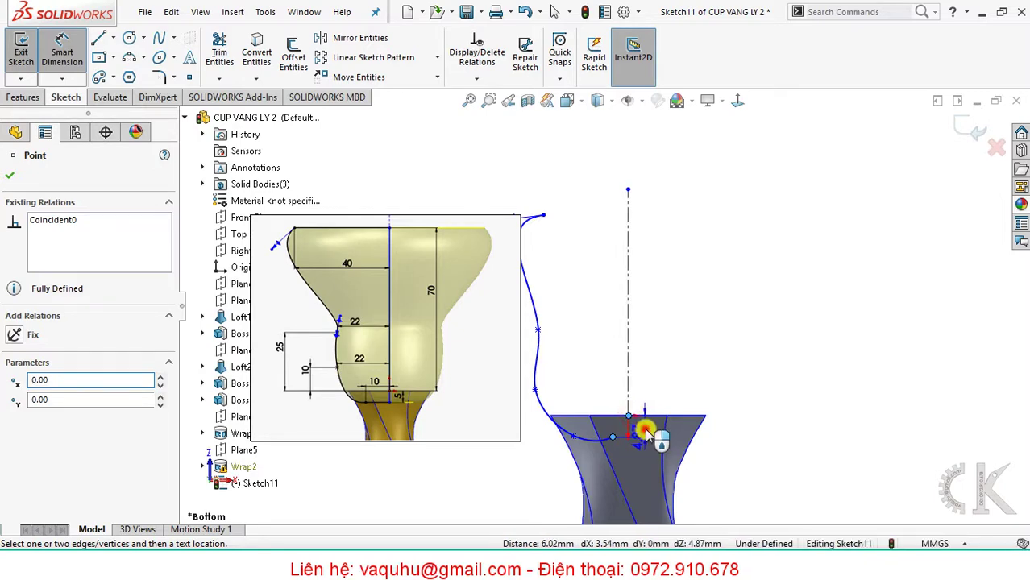
left_click(632, 431)
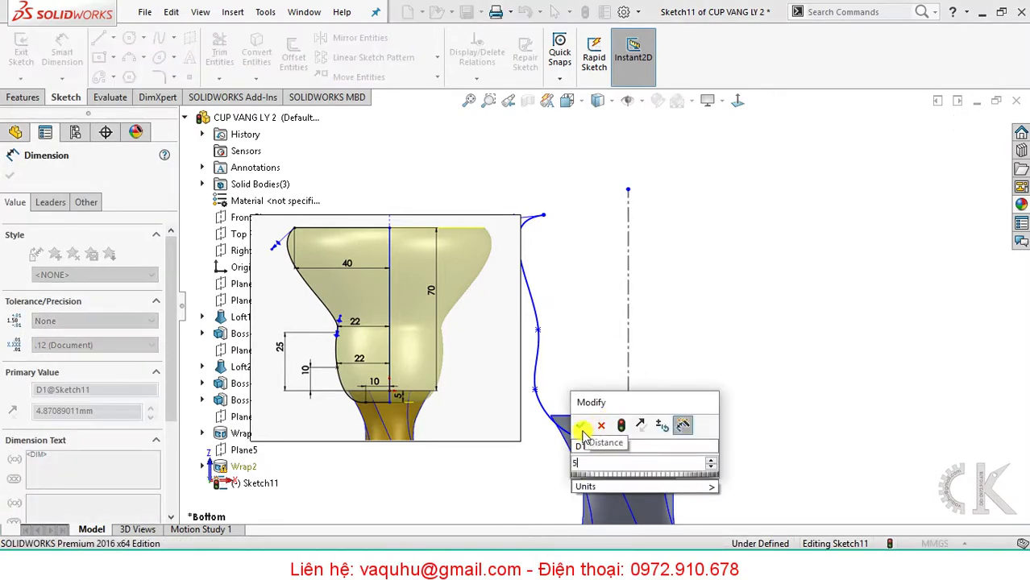
type("5")
key("Return")
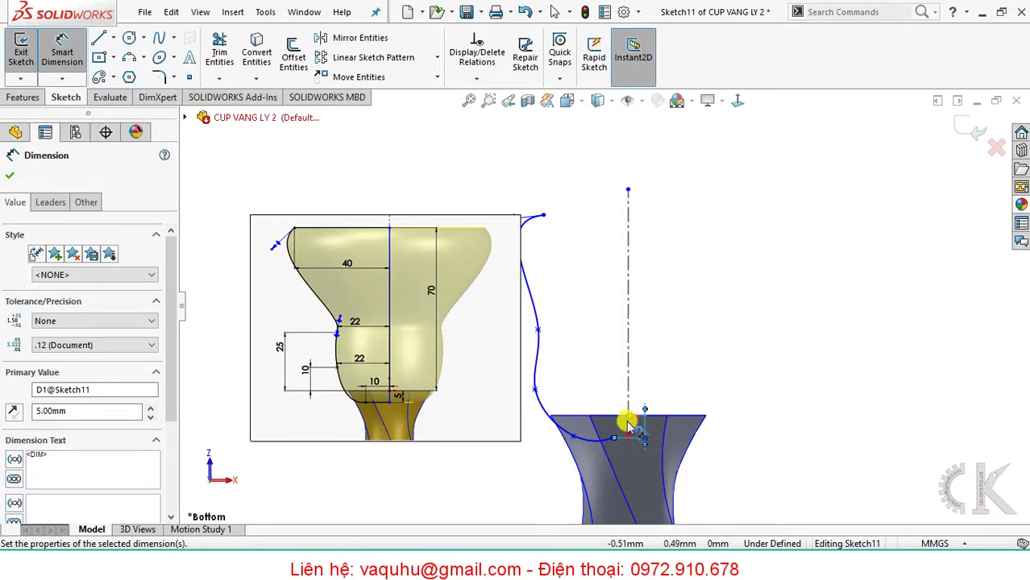
Dimension the spline's start point 10 mm horizontally from the centre axis.
scroll(628, 424, "down", 4)
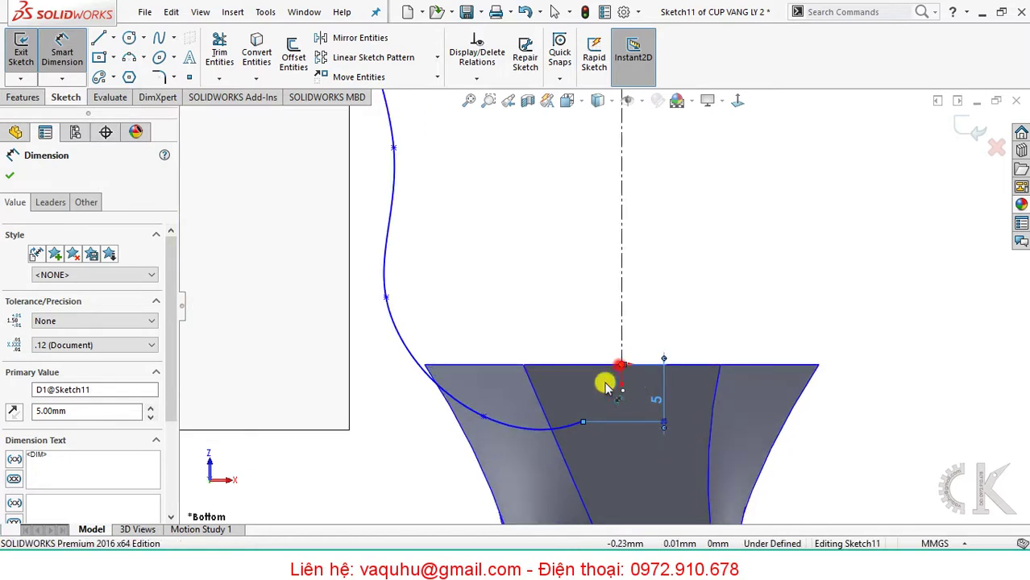
left_click(615, 369)
left_click(580, 422)
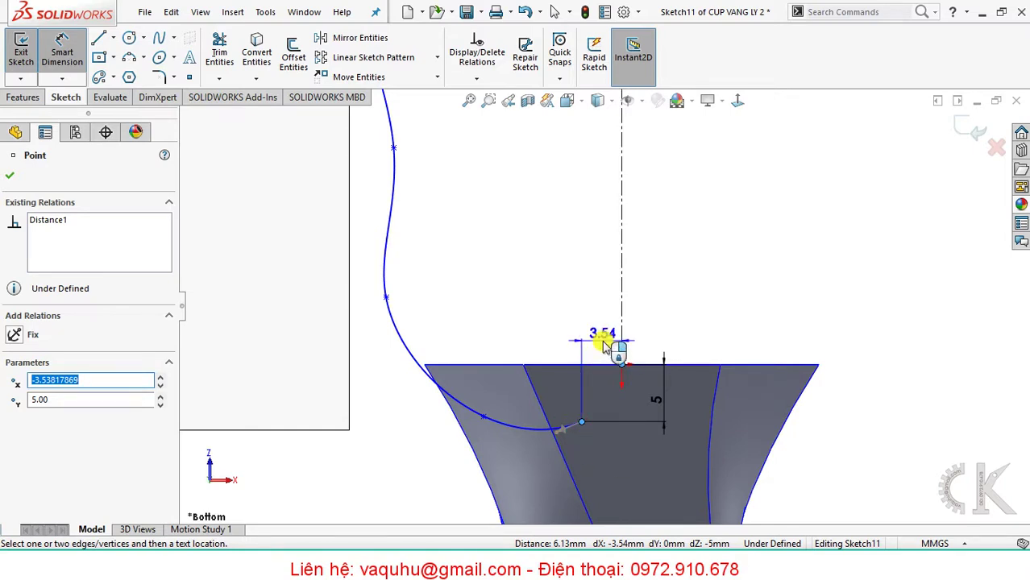
left_click(603, 345)
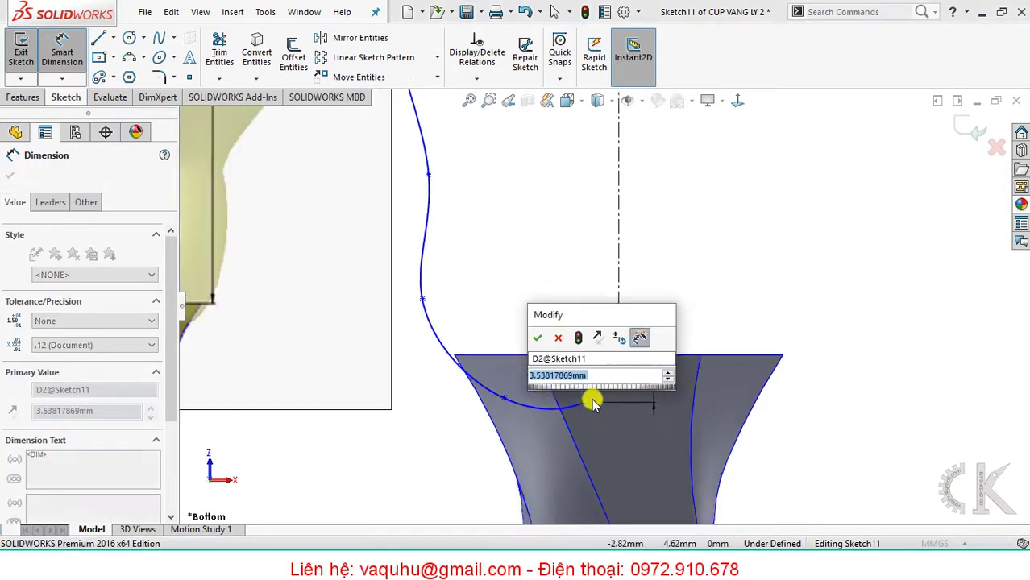
scroll(576, 406, "up", 2)
scroll(510, 425, "up", 3)
scroll(586, 392, "down", 2)
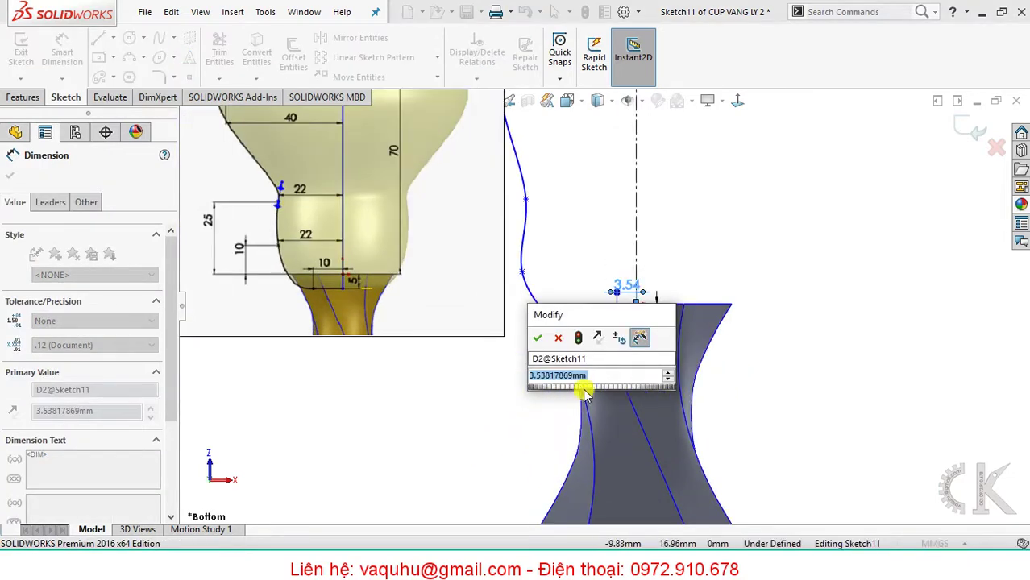
type("10")
key("Return")
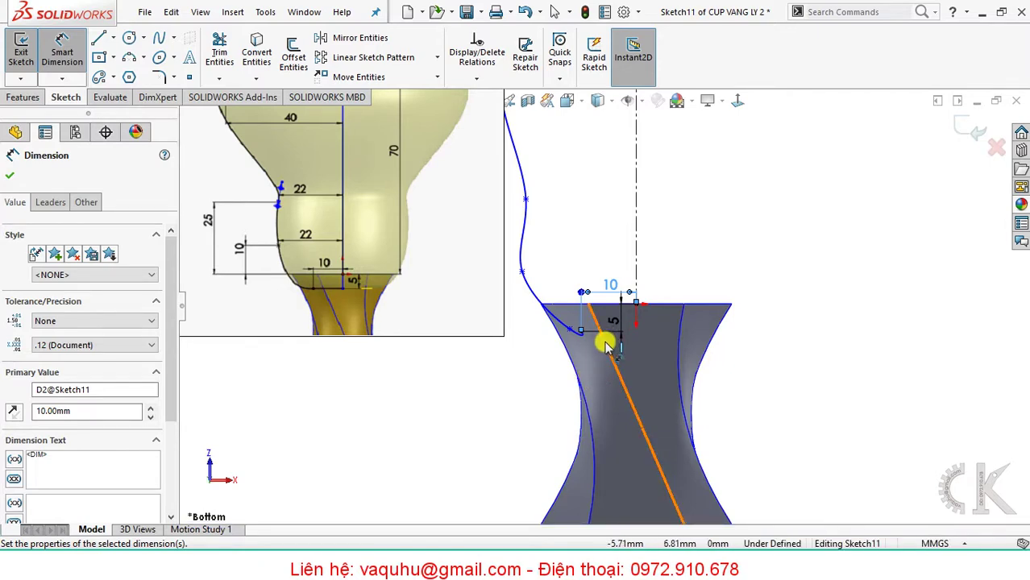
scroll(322, 290, "down", 2)
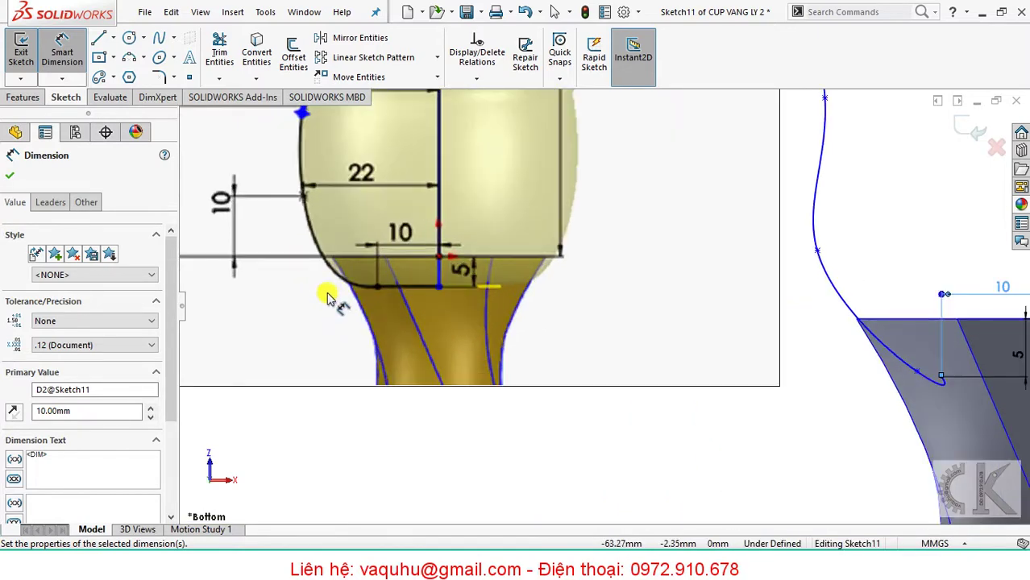
scroll(322, 290, "down", 2)
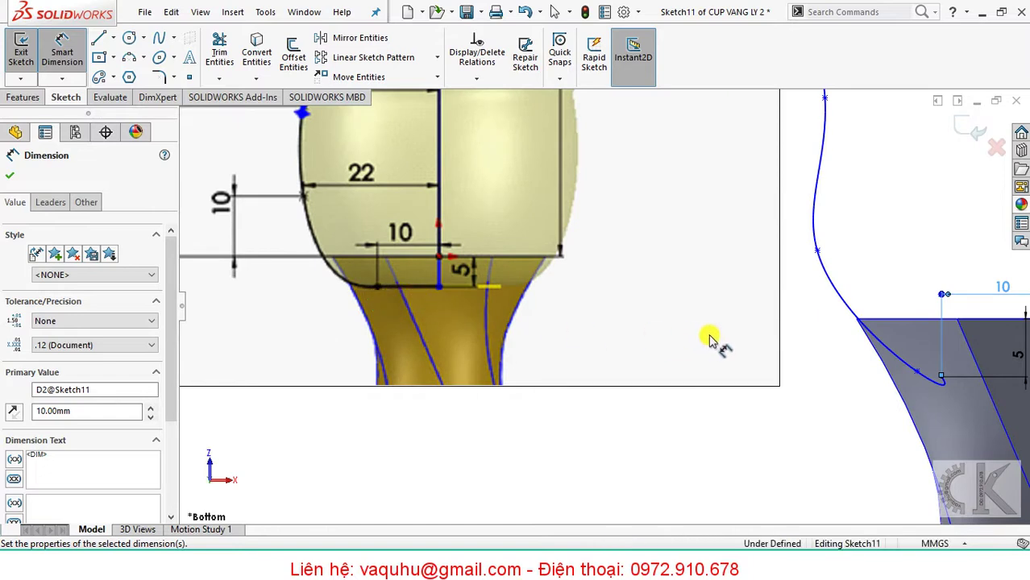
scroll(837, 360, "up", 1)
scroll(831, 361, "up", 1)
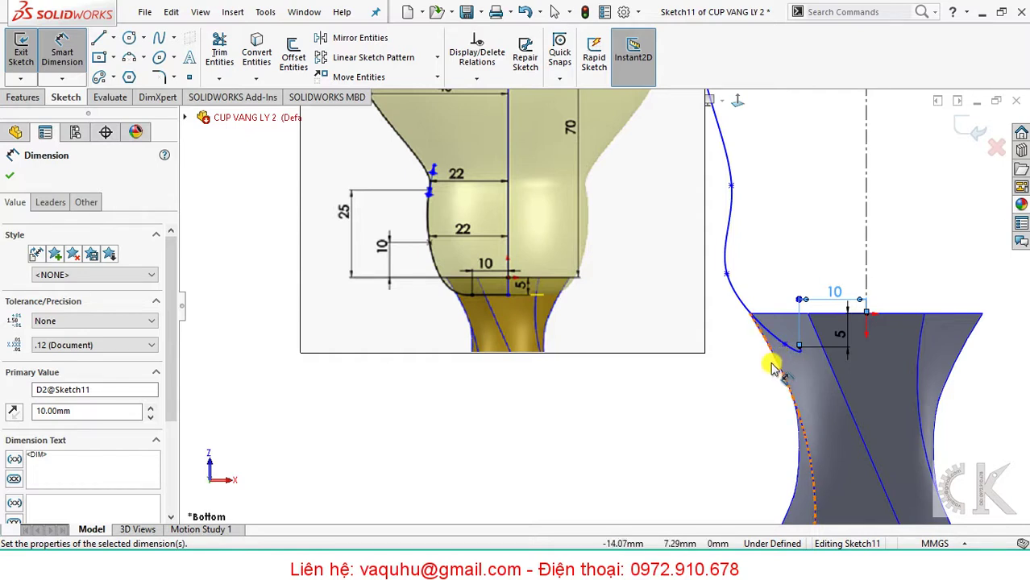
key("Escape")
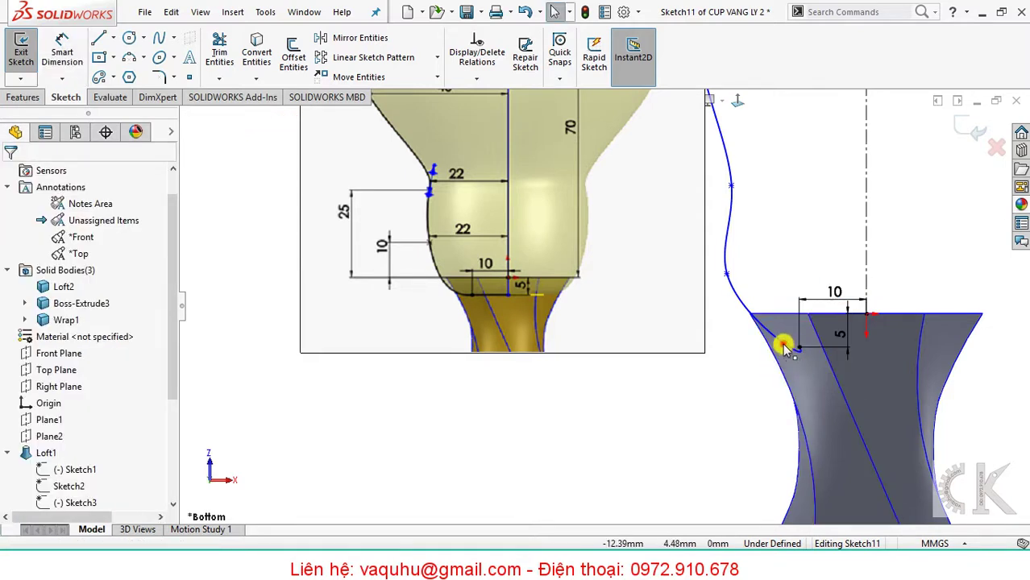
Draw a line from the spline's lower end to the dimensioned point, with a vertical construction segment.
left_click_drag(783, 345, 741, 324)
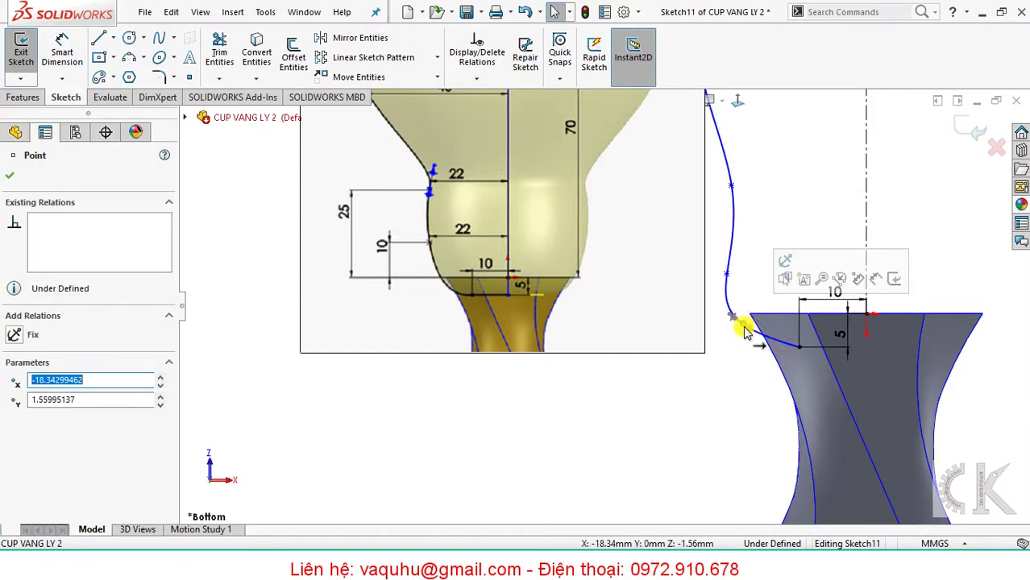
left_click(726, 344)
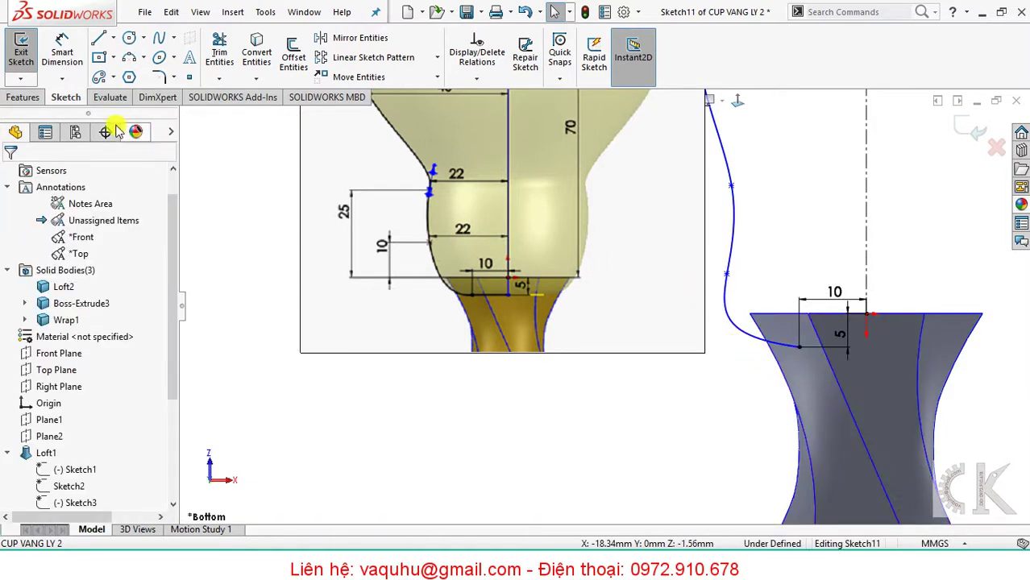
left_click(98, 39)
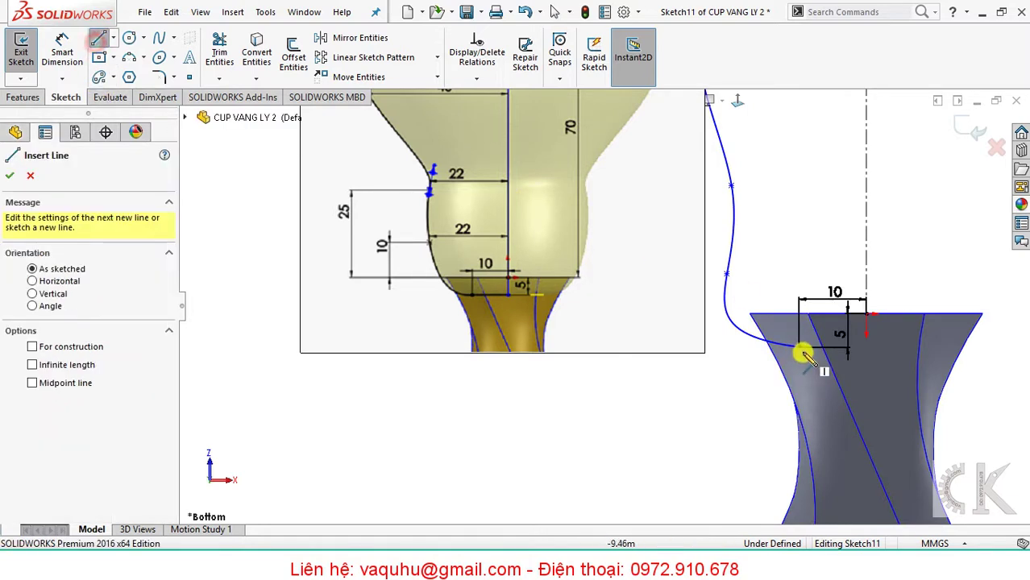
left_click(801, 349)
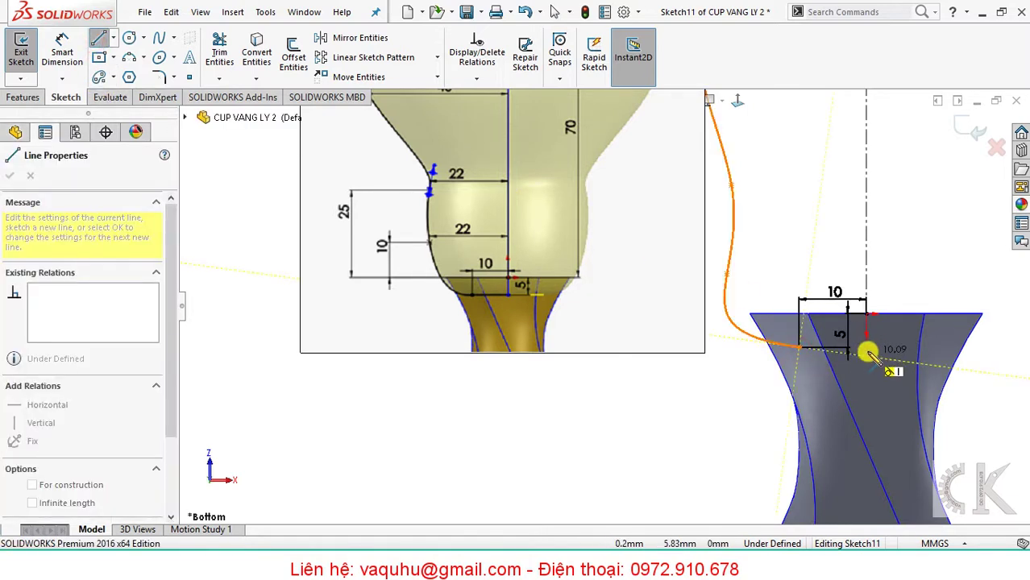
left_click(866, 348)
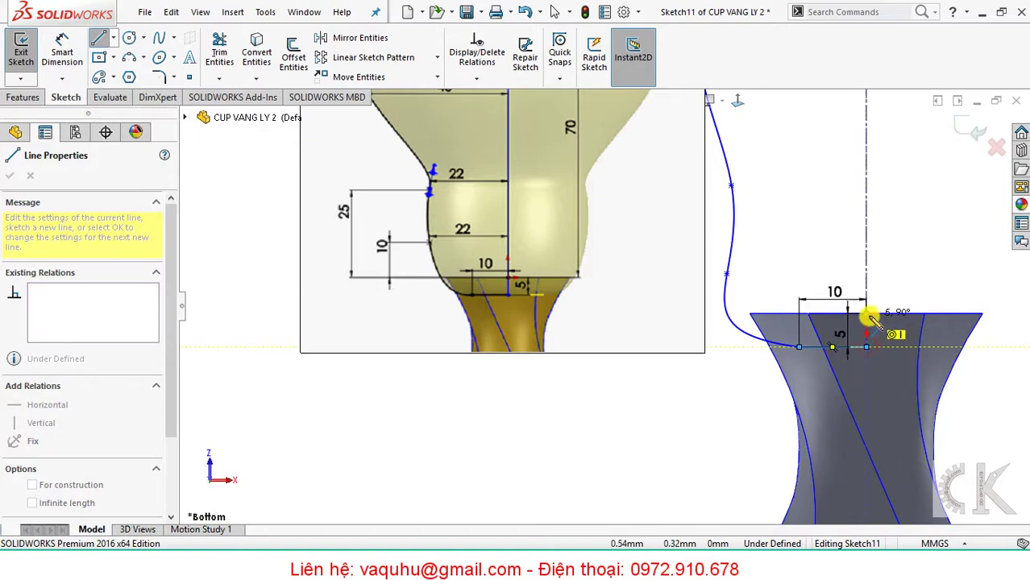
left_click(866, 314)
key("Escape")
key("Escape")
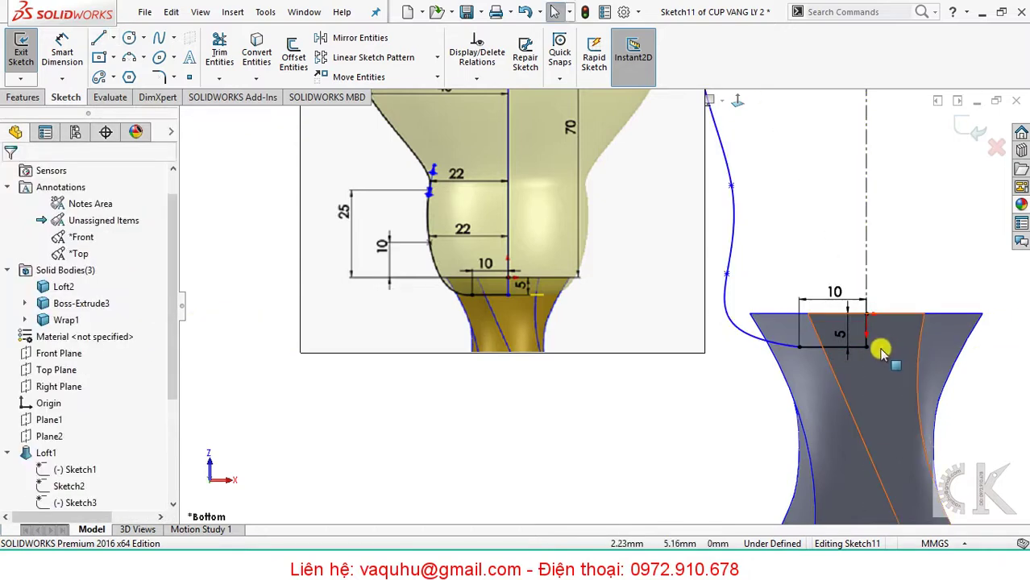
left_click(868, 330)
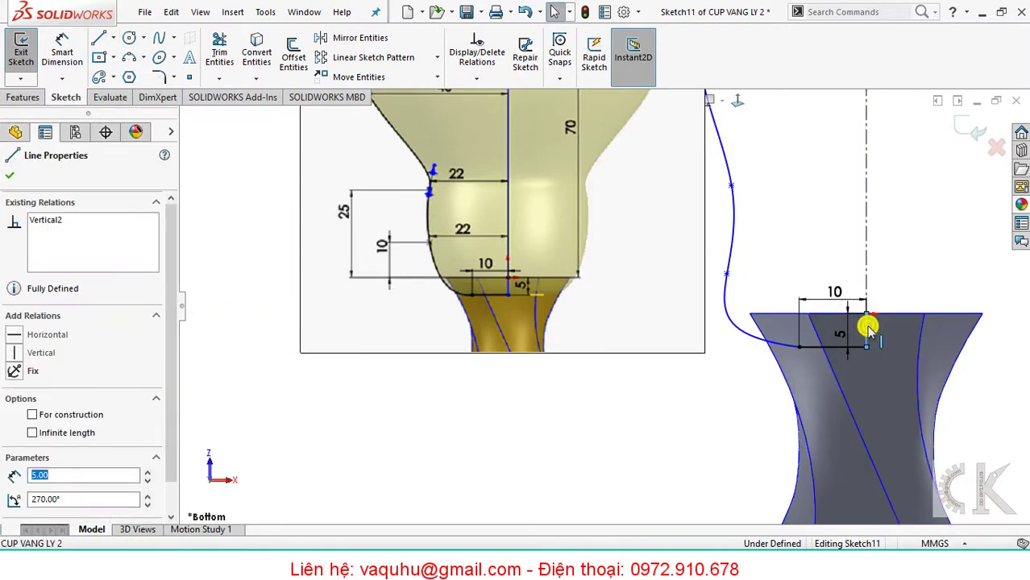
right_click(868, 331)
left_click(899, 180)
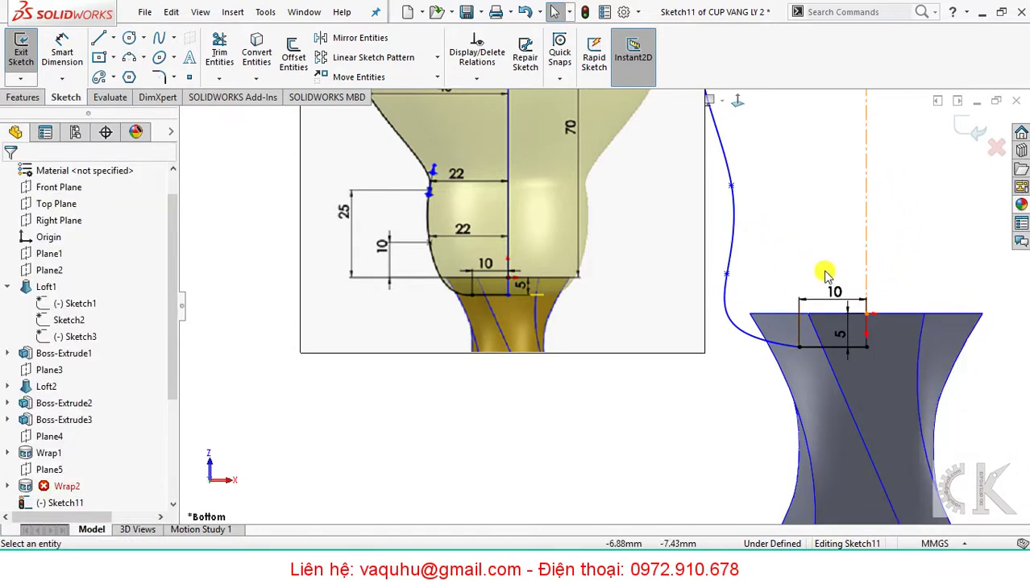
Dimension the spline's waist point horizontally to the centre axis.
right_click_drag(804, 277, 803, 154)
middle_click_drag(758, 229, 652, 276, "ctrl")
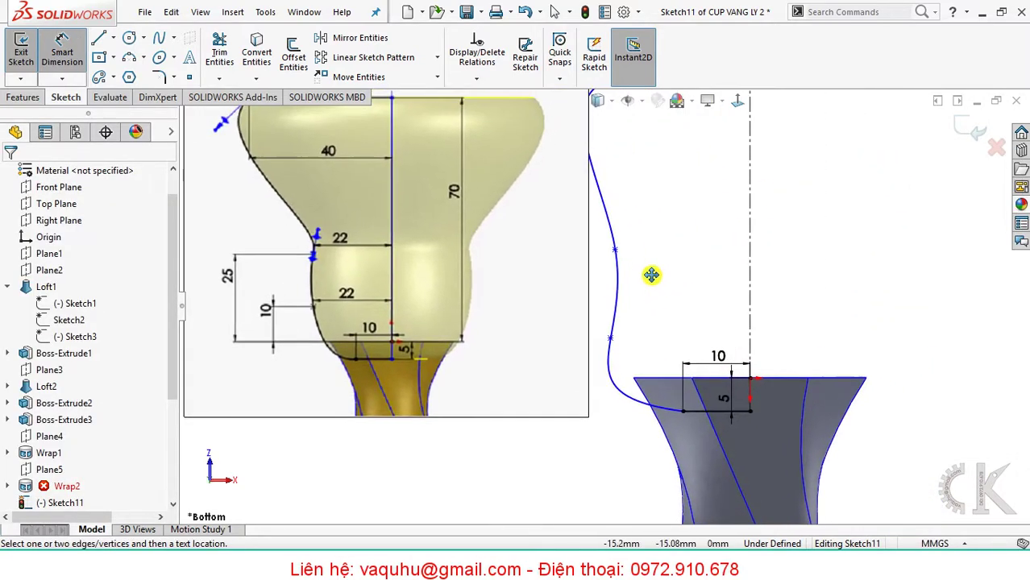
left_click(610, 339)
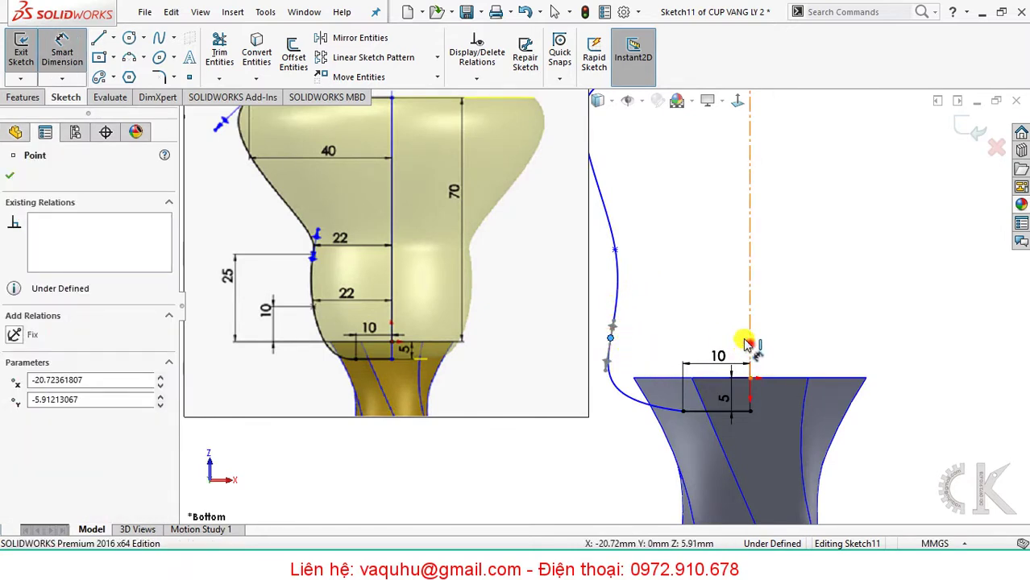
left_click(749, 344)
left_click(692, 332)
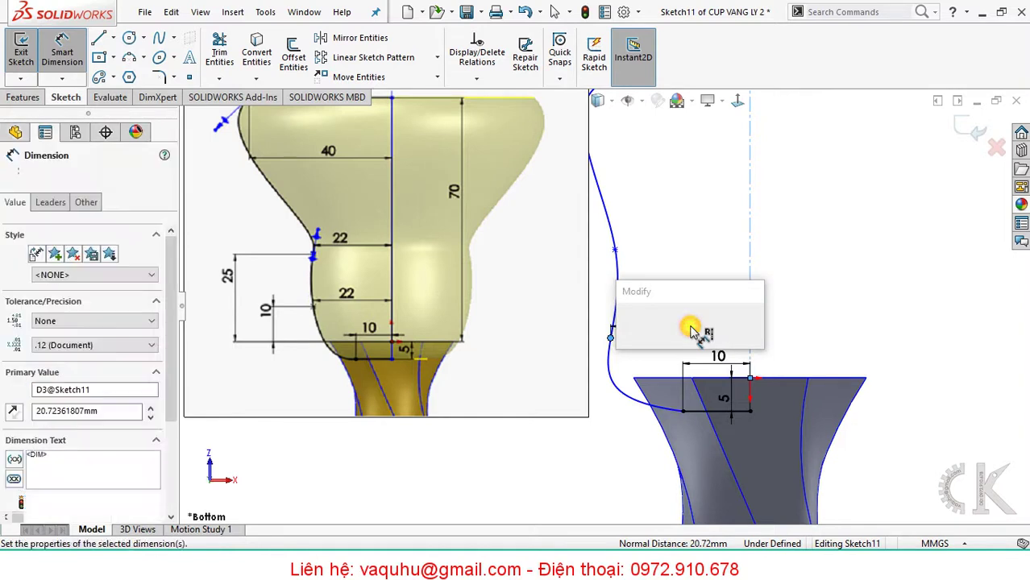
Fix the spline's waist point 22 mm from the axis and 10 mm above the cup top.
type("22")
key("Return")
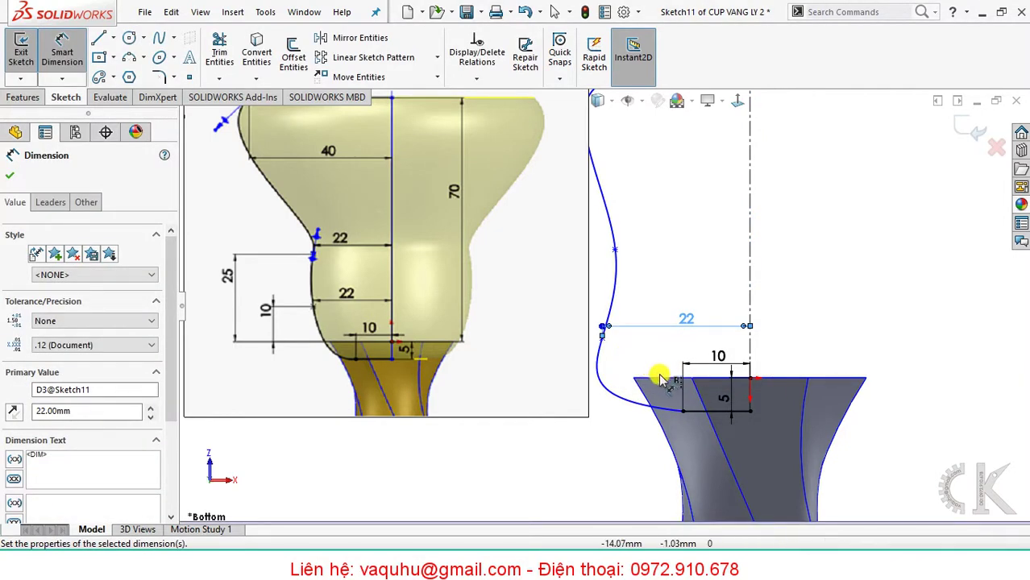
left_click(750, 380)
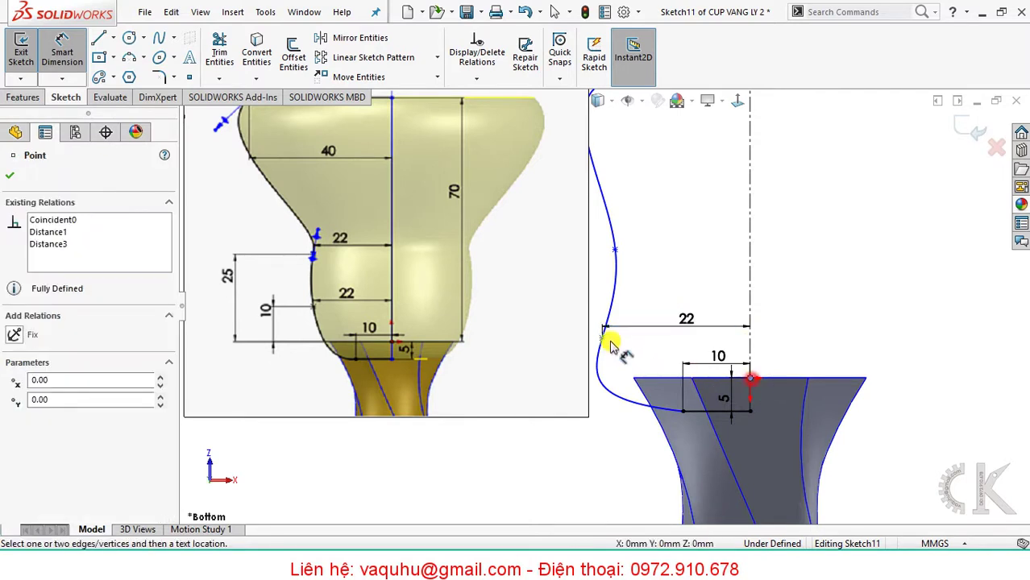
left_click(604, 338)
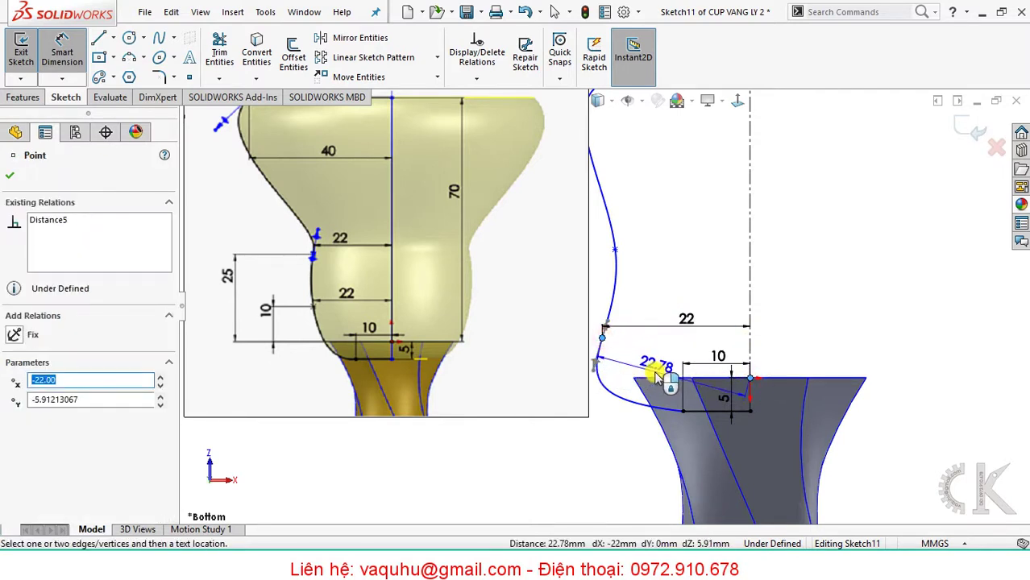
key("Escape")
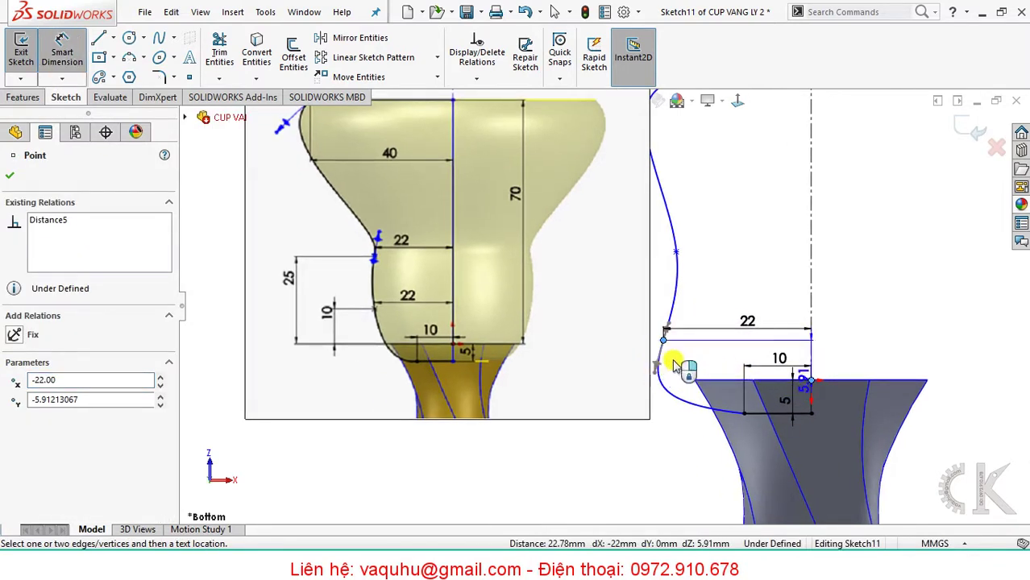
left_click(644, 366)
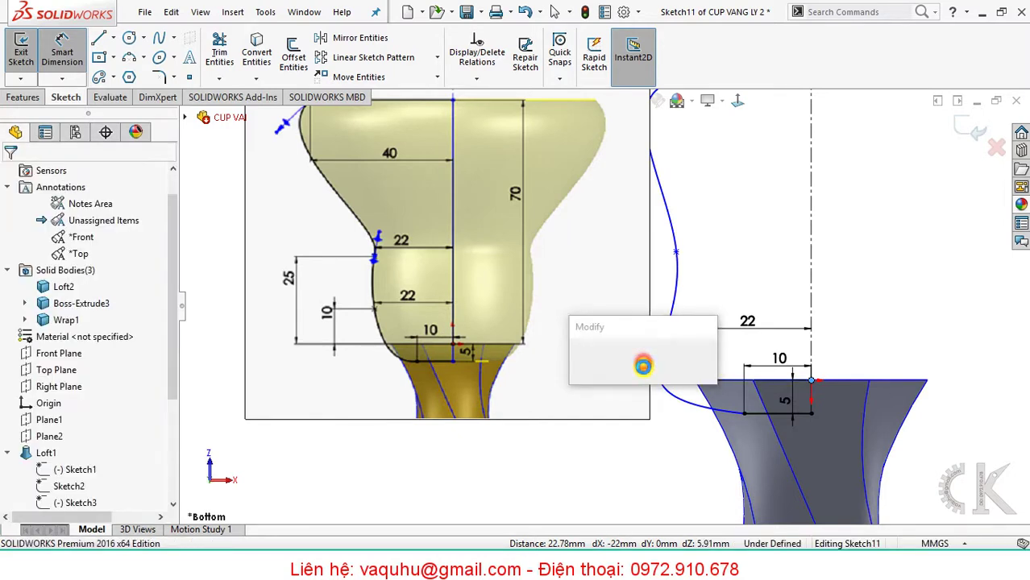
type("22")
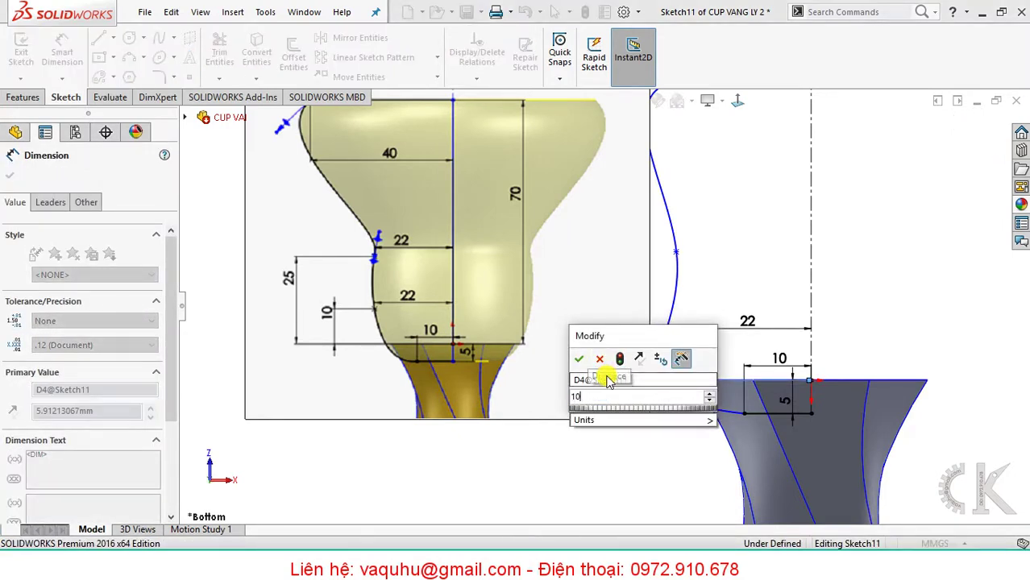
key("Return")
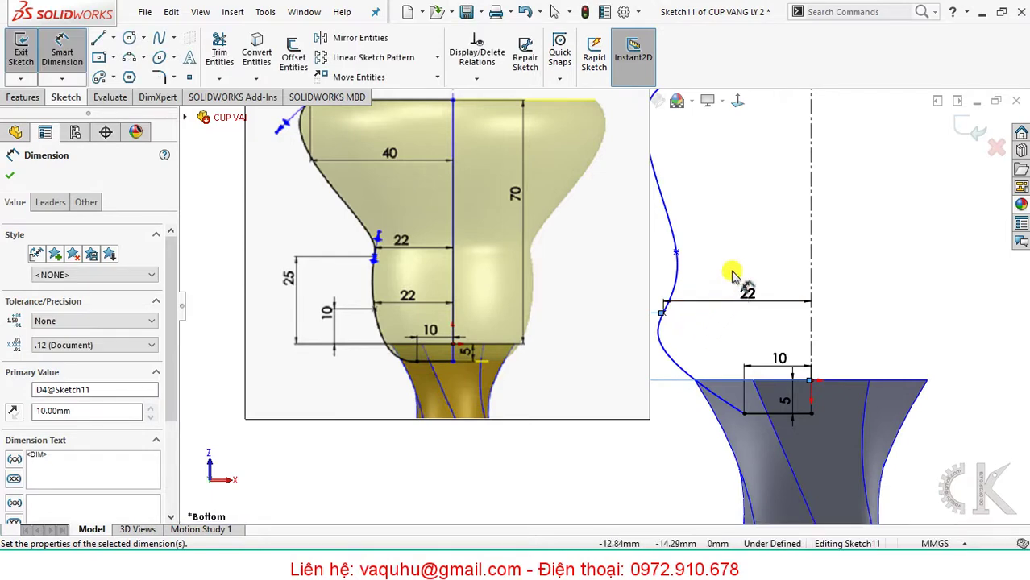
middle_click_drag(738, 275, 773, 308, "ctrl")
key("Escape")
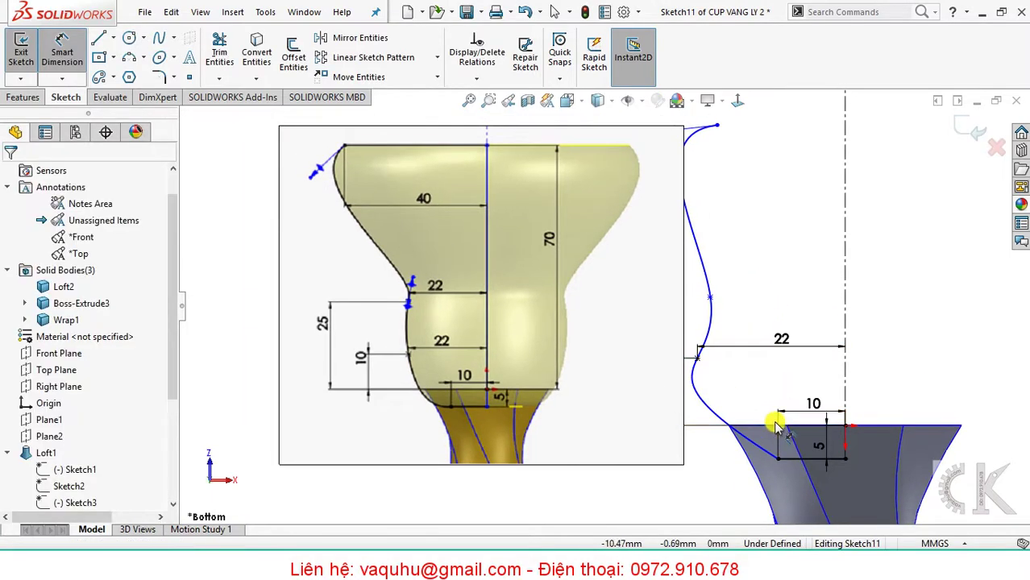
Shrink the reference picture and adjust the spline's lower end and tangent.
left_click(622, 319)
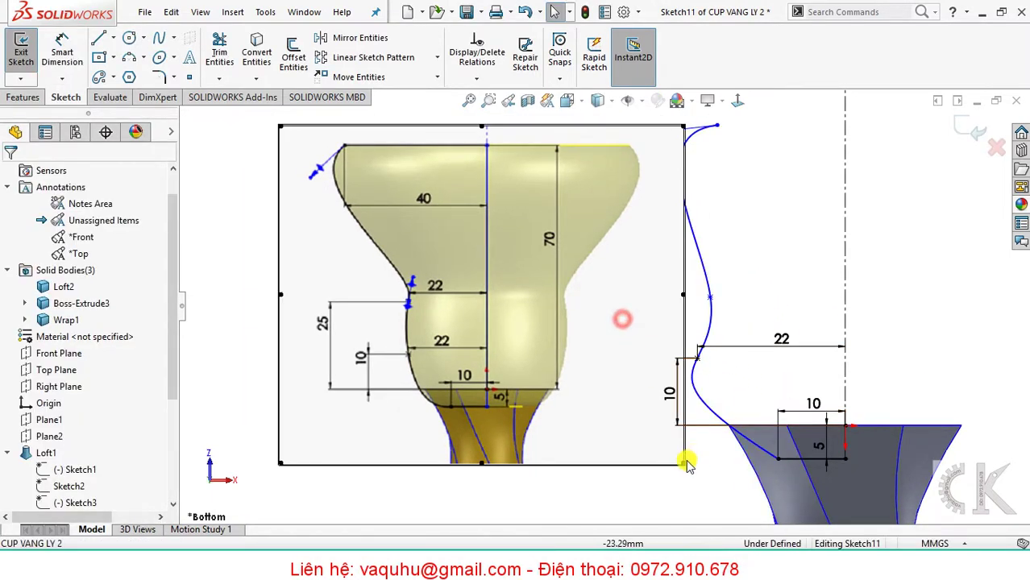
left_click_drag(639, 432, 643, 429)
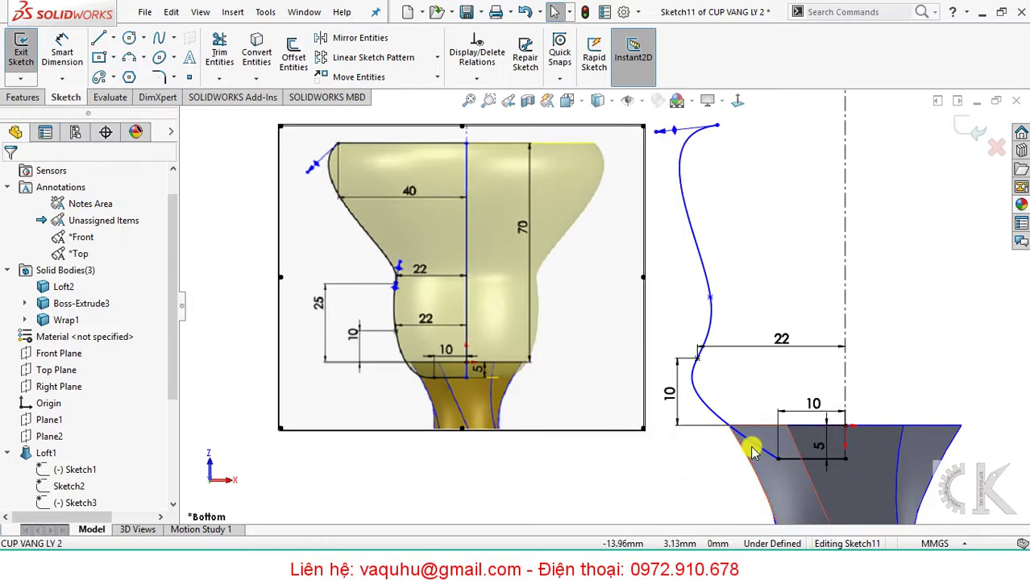
left_click(753, 443)
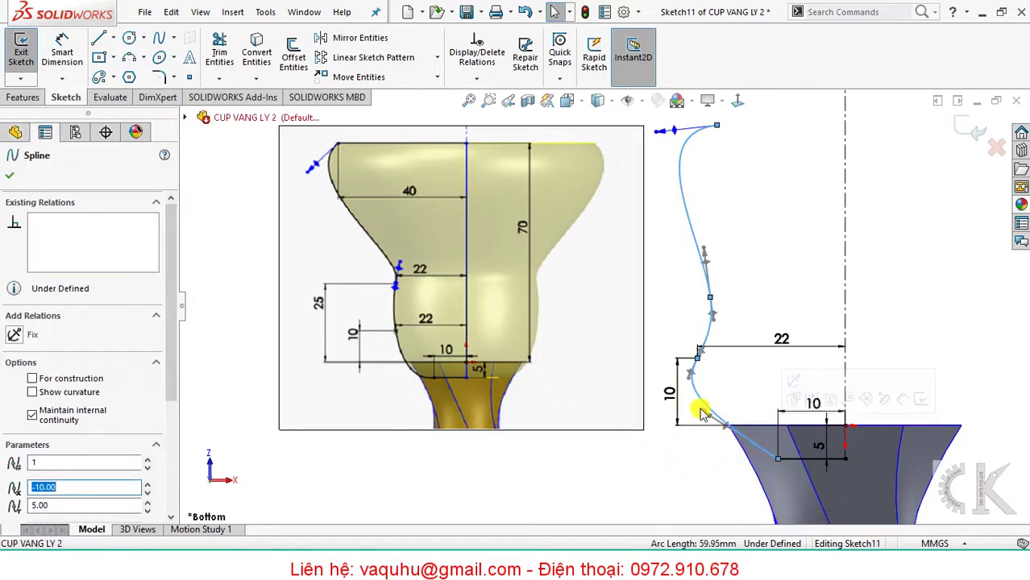
mouse_move(703, 413)
left_mouse_down()
mouse_move(730, 477)
mouse_move(737, 461)
left_mouse_up()
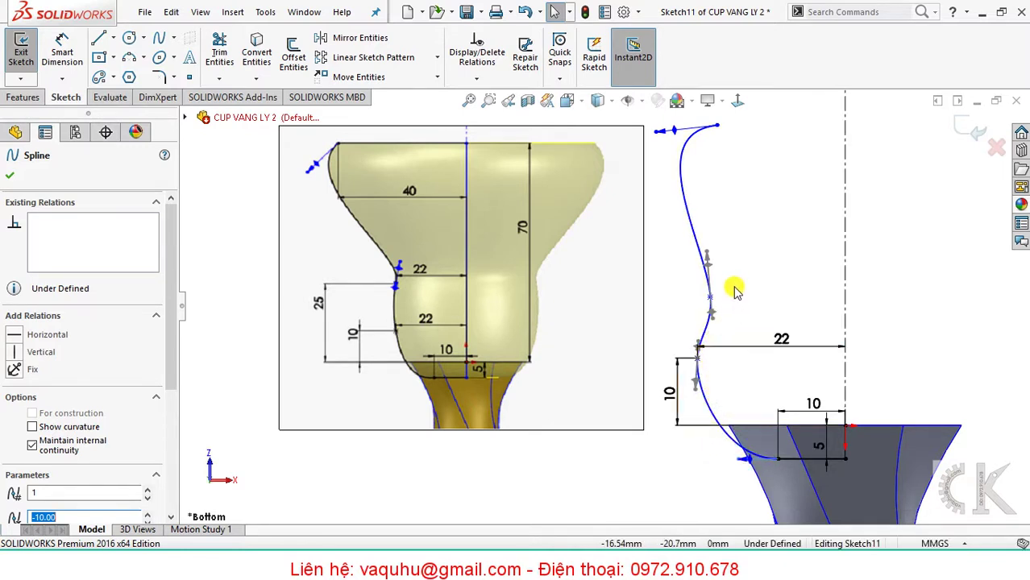
right_click_drag(656, 412, 680, 322)
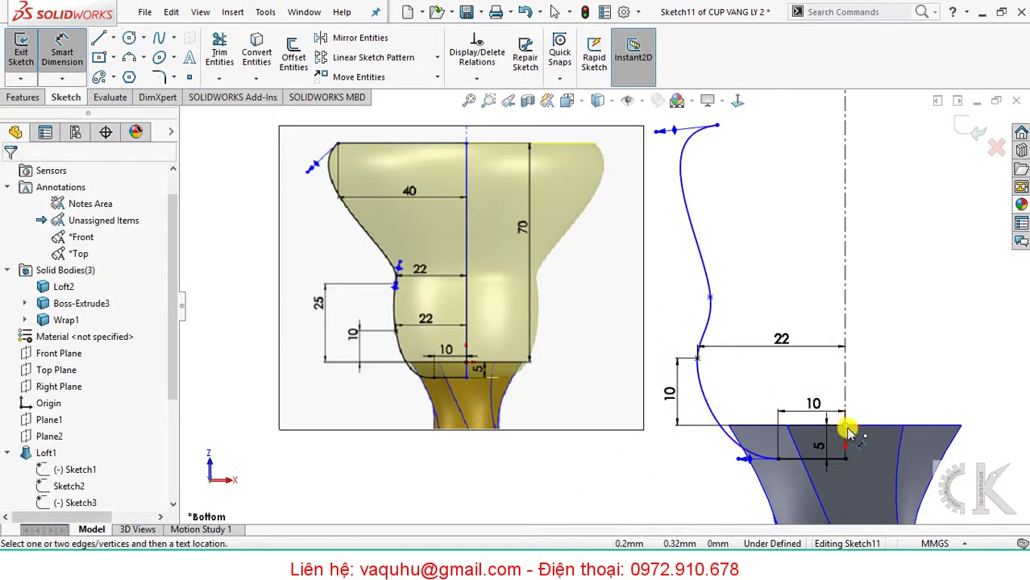
Dimension the spline's upper point 25 mm above the cup top and 22 mm from the axis.
left_click(844, 425)
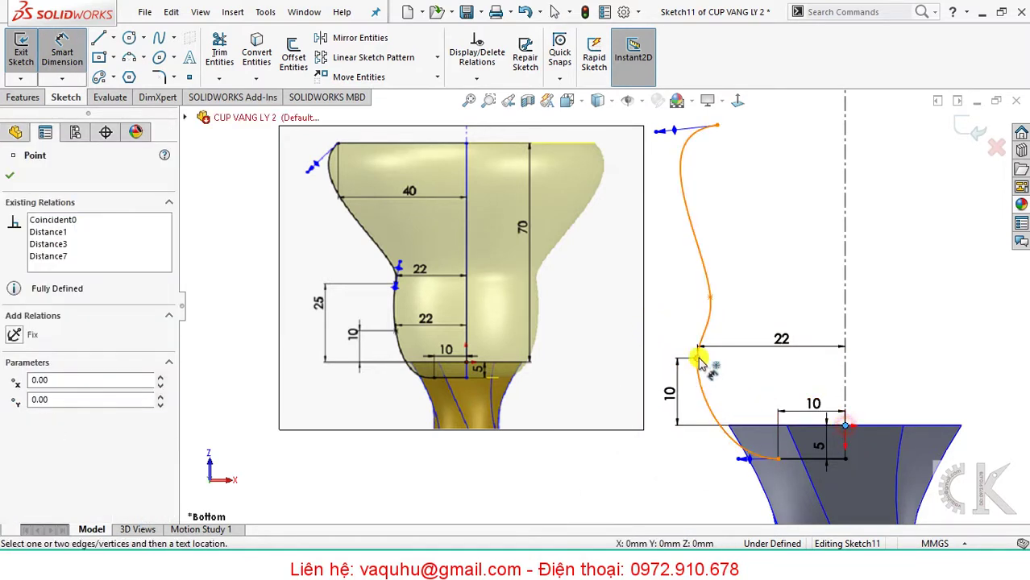
left_click(708, 301)
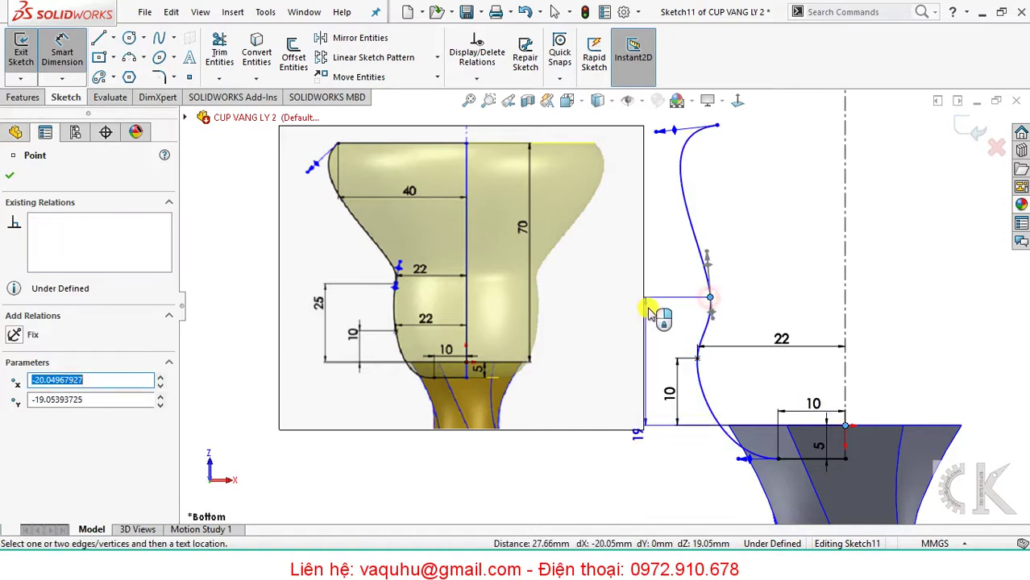
left_click(661, 302)
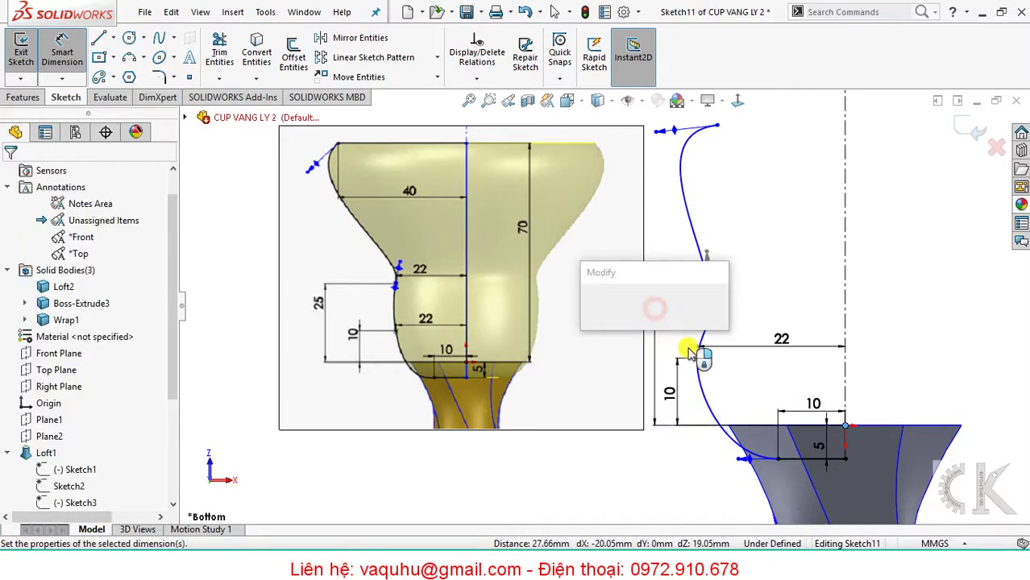
type("25")
key("Return")
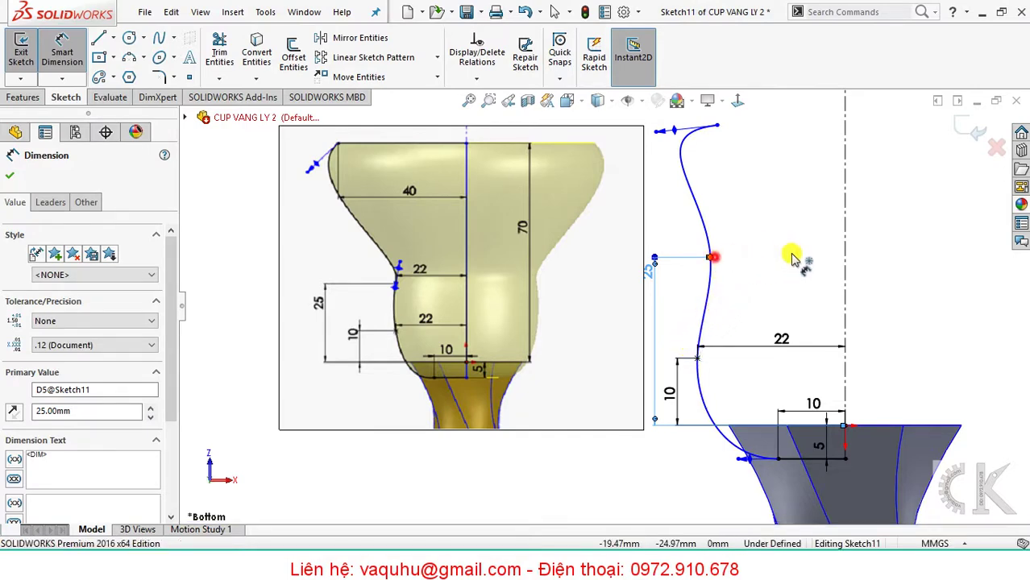
left_click(710, 258)
left_click(843, 270)
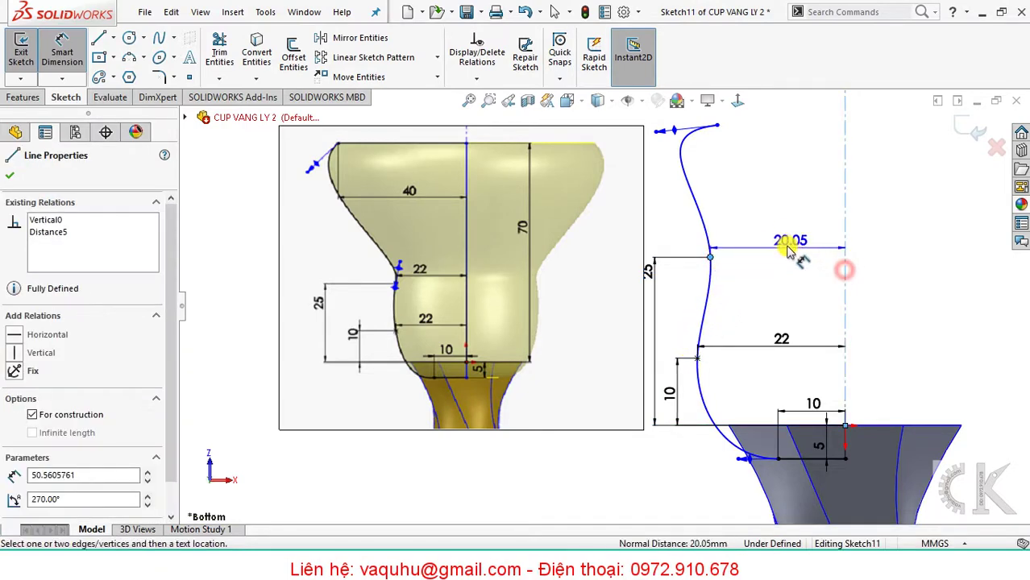
left_click(786, 242)
type("22")
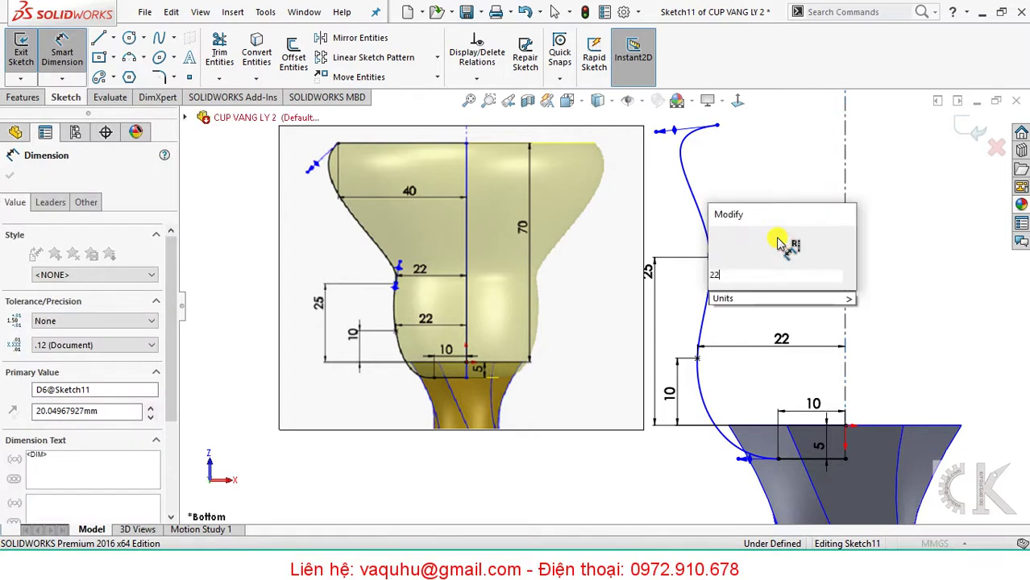
key("Return")
Place the spline's top endpoint 70 mm above the origin.
middle_click_drag(757, 210, 781, 249, "ctrl")
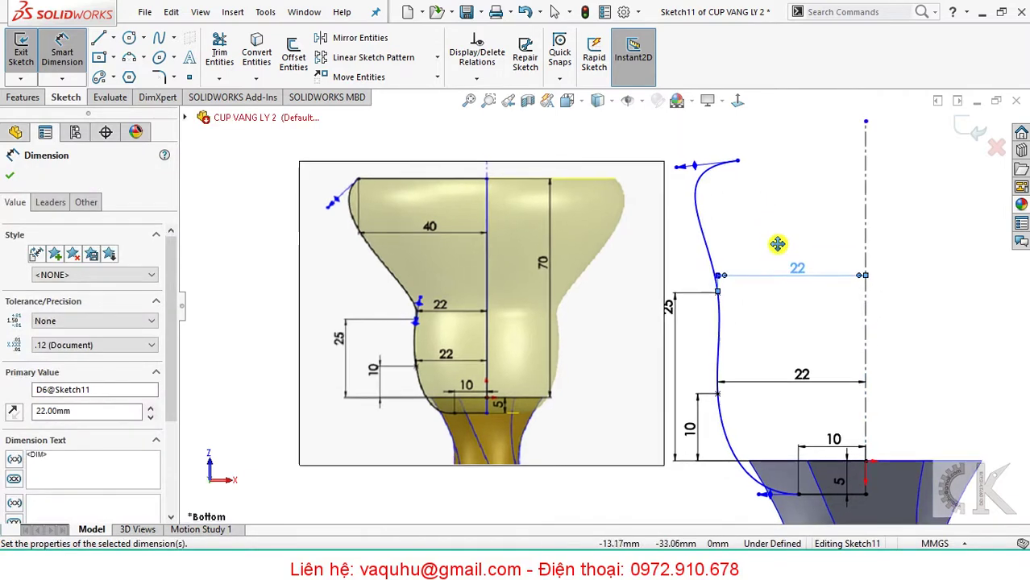
left_click(742, 167)
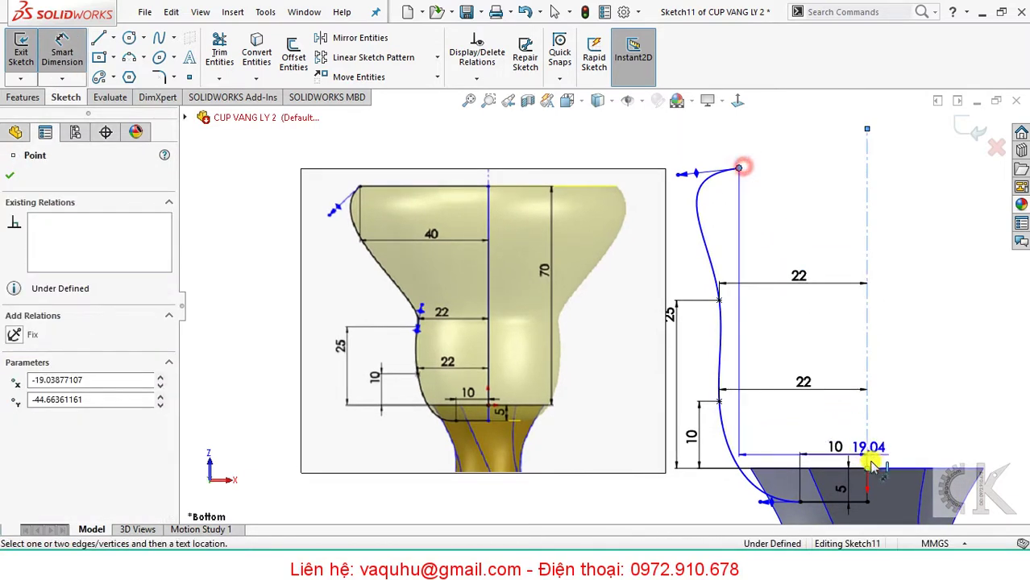
left_click(866, 467)
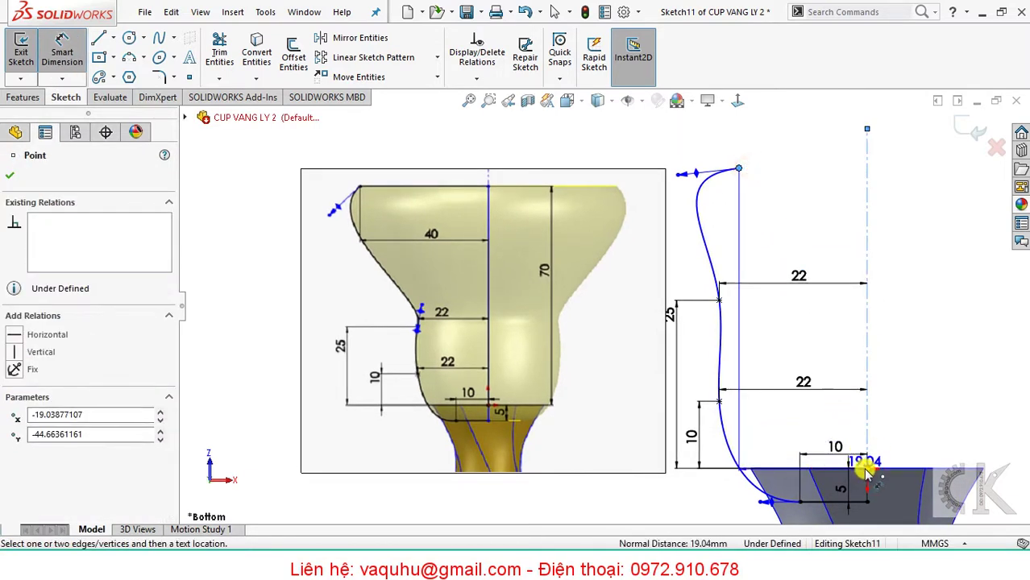
left_click(938, 346)
type("70")
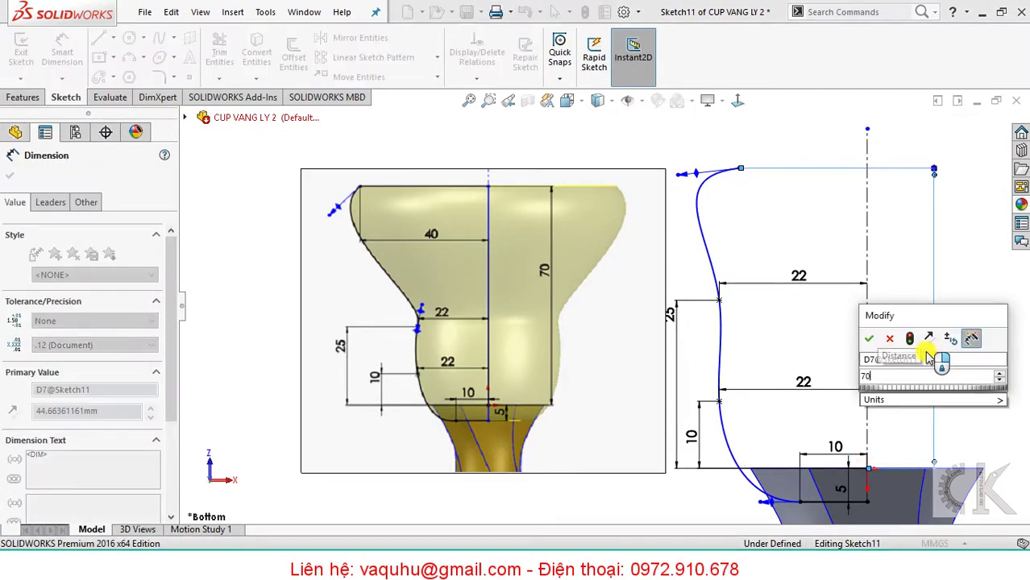
key("Return")
key("f")
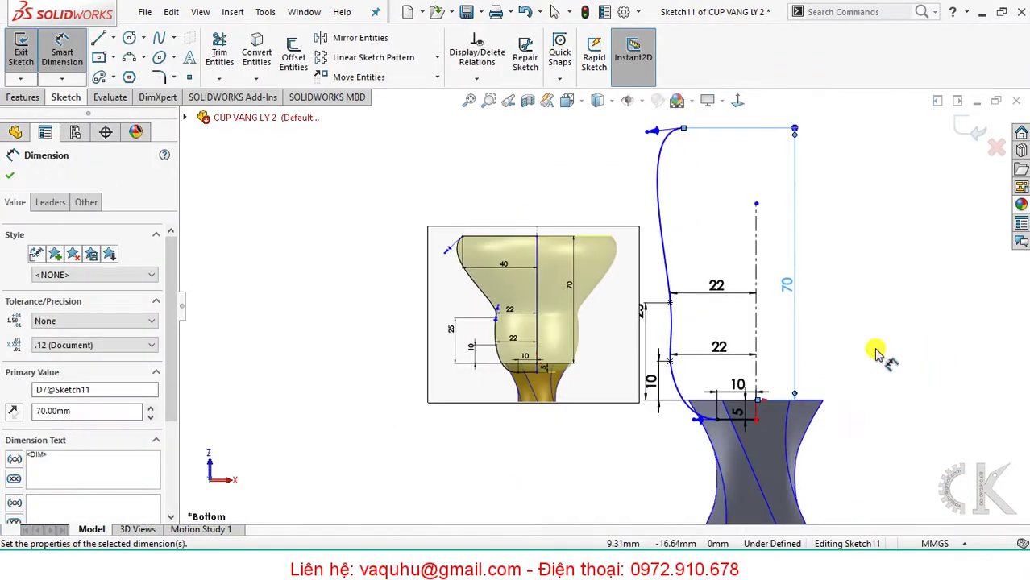
key("Escape")
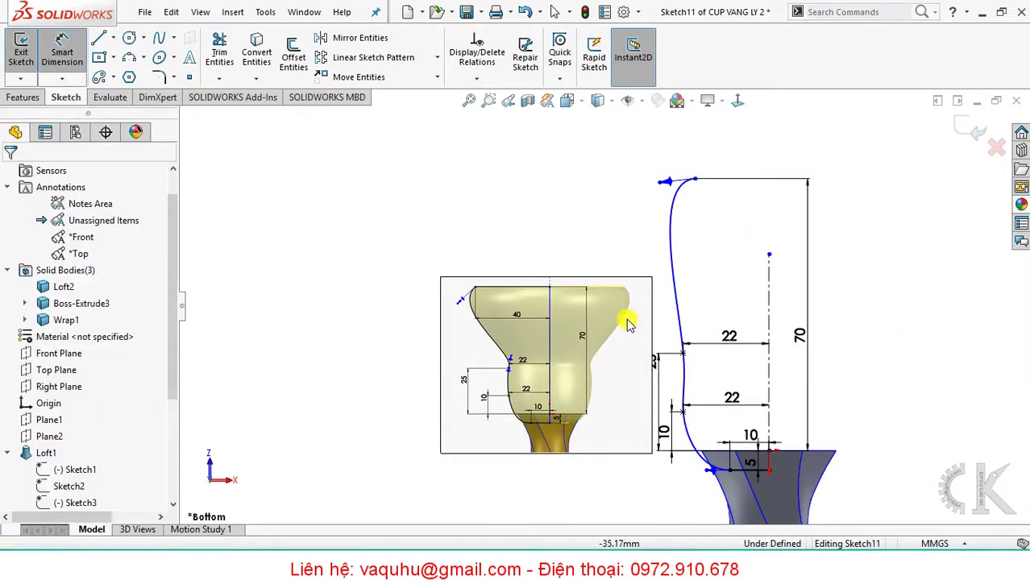
Move the reference picture aside, set the 40 mm top width, and extend the centreline upward.
left_click(593, 307)
left_click_drag(593, 306, 558, 287)
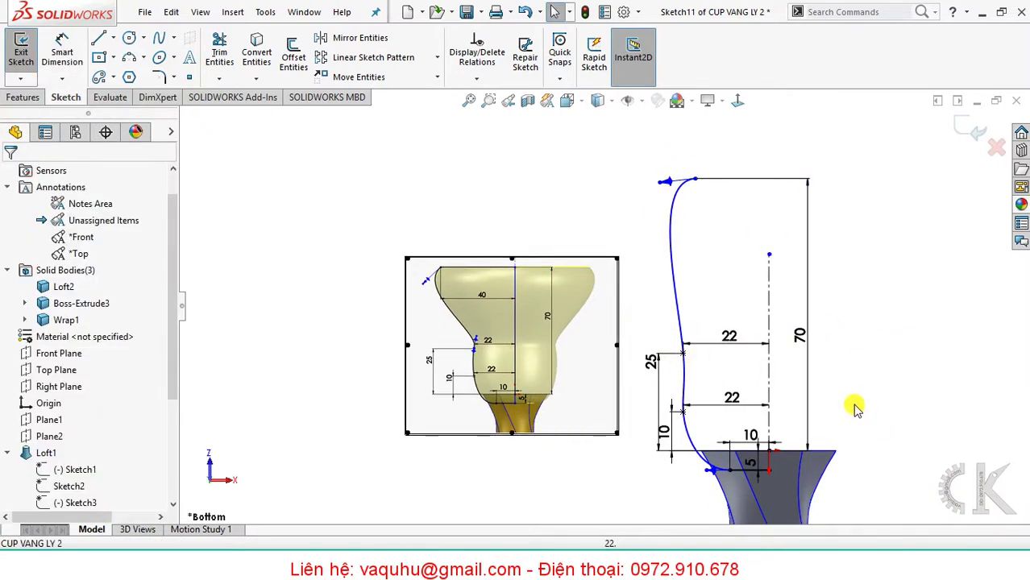
right_click_drag(886, 424, 817, 219)
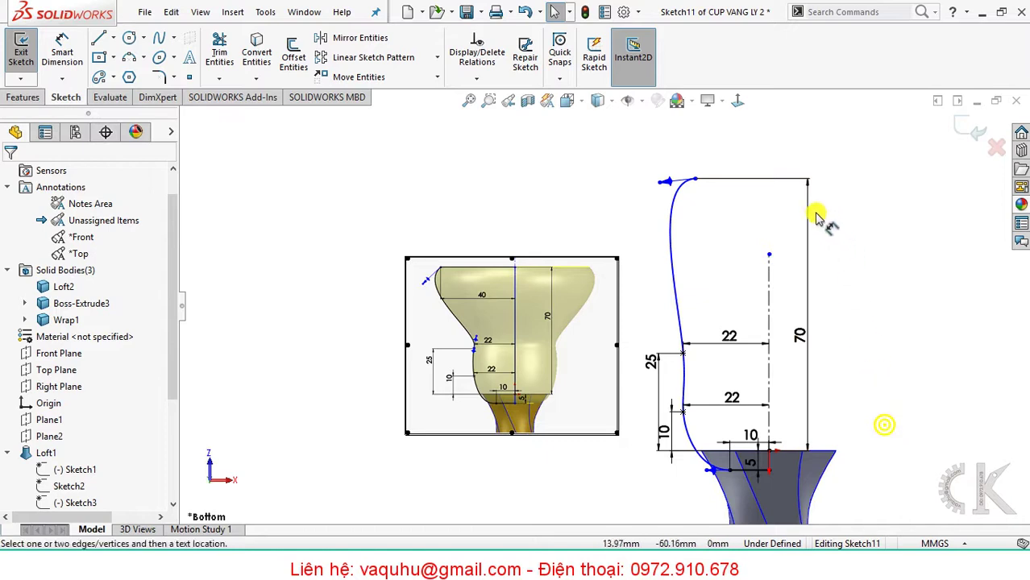
left_click(769, 274)
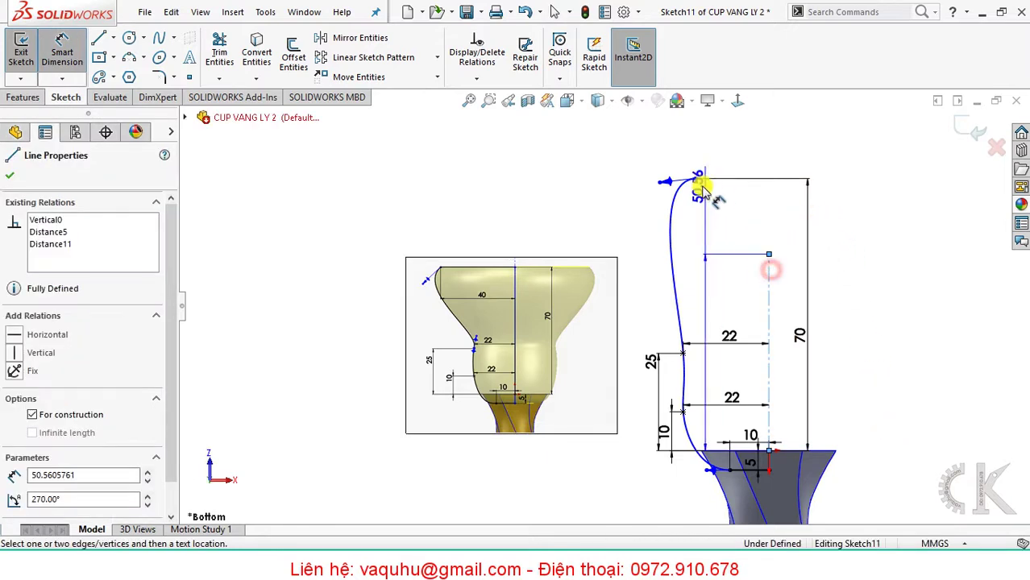
left_click(696, 185)
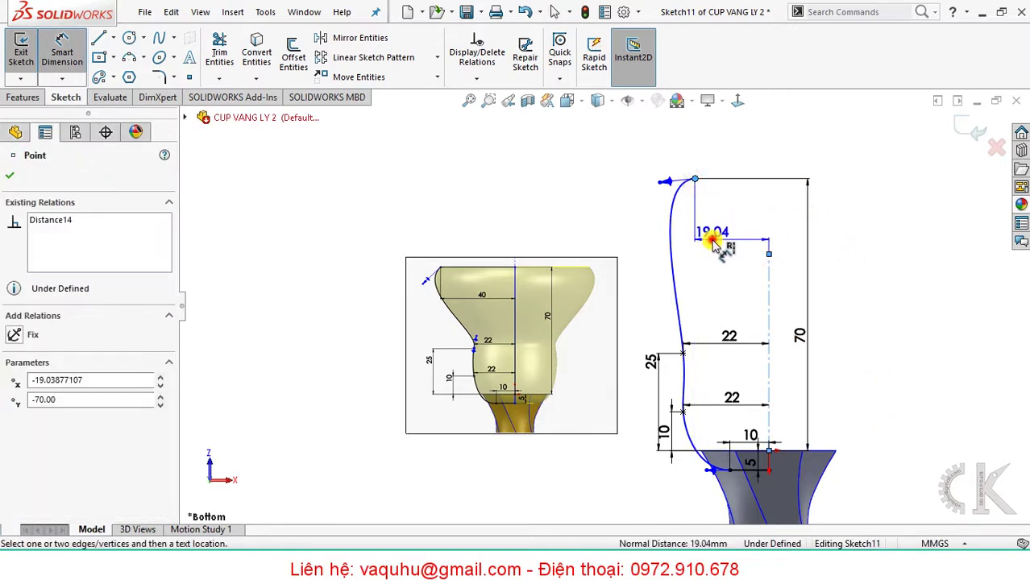
left_click(715, 242)
type("40")
key("Return")
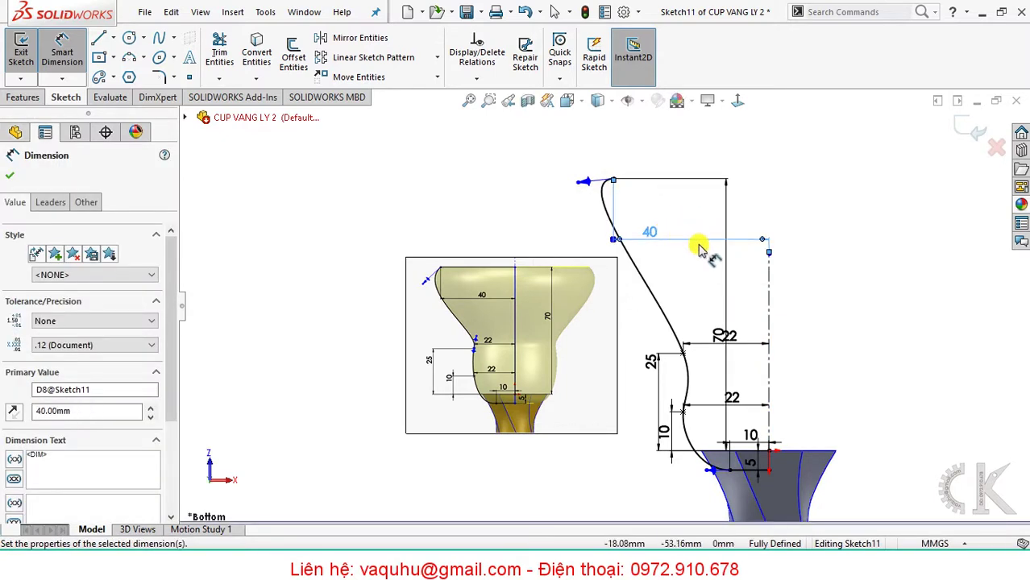
key("Escape")
key("Escape")
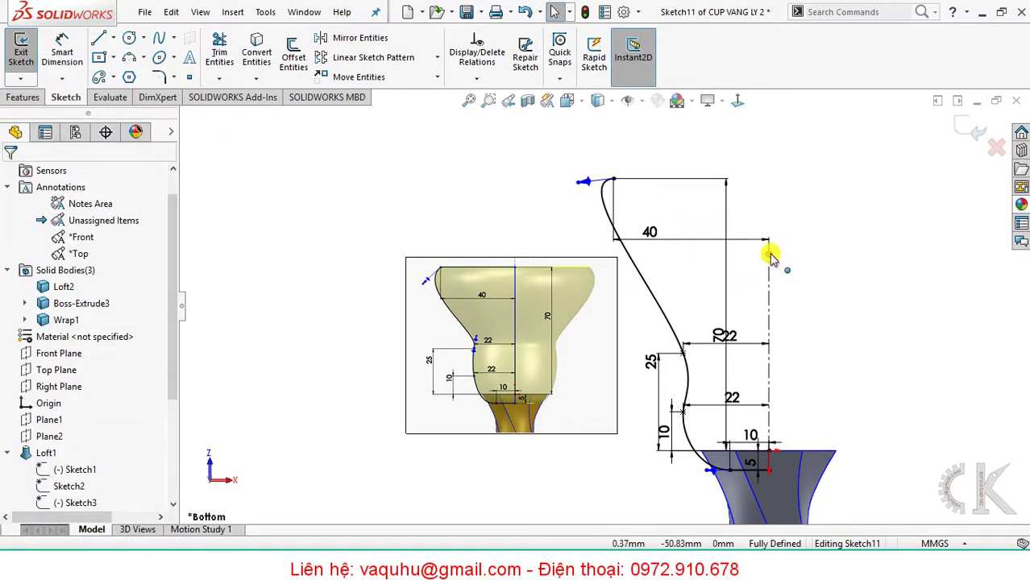
left_click_drag(769, 253, 770, 161)
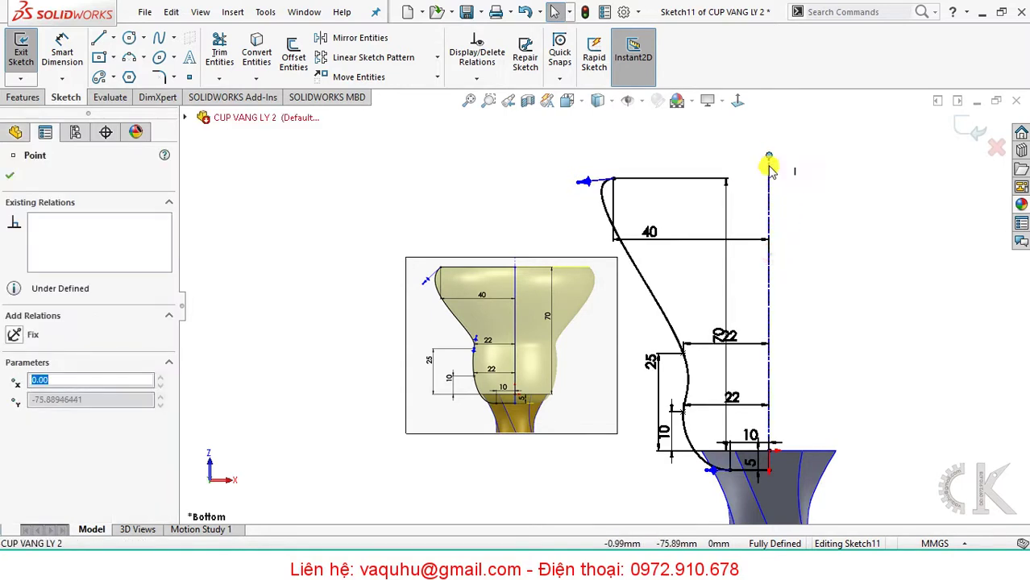
key("Escape")
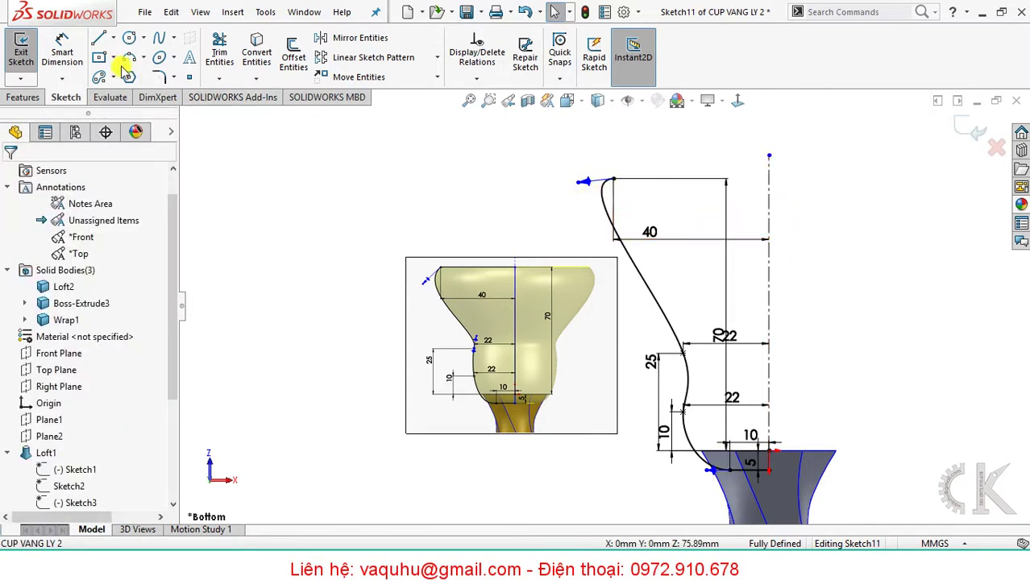
Close the top of the bowl profile with a horizontal line from the curve's endpoint to the centreline.
left_click(99, 41)
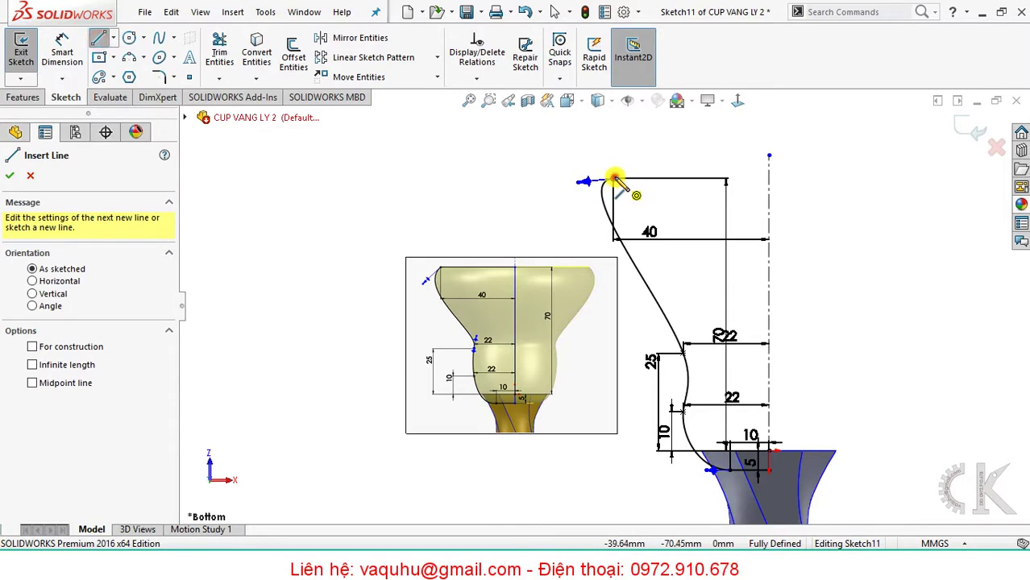
left_click(614, 179)
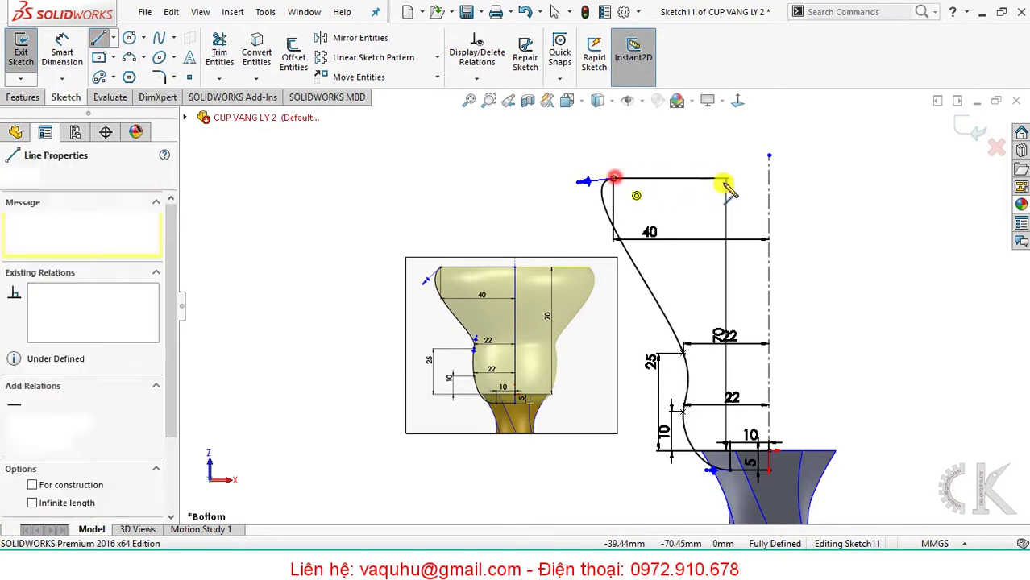
left_click(769, 179)
key("Escape")
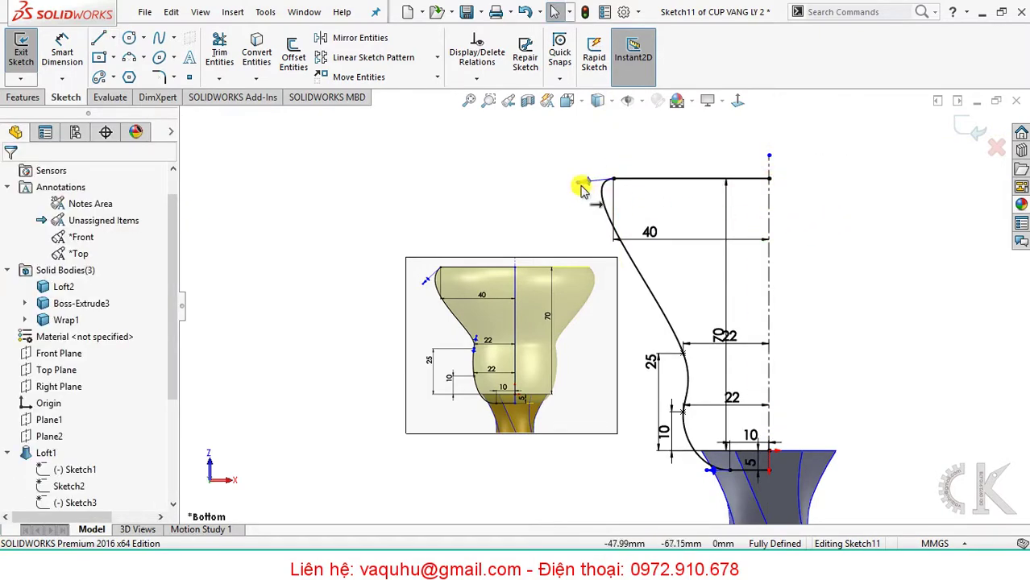
Reshape the bowl spline into a smoother flared rim and move the 40 dimension above the profile.
left_click(580, 182)
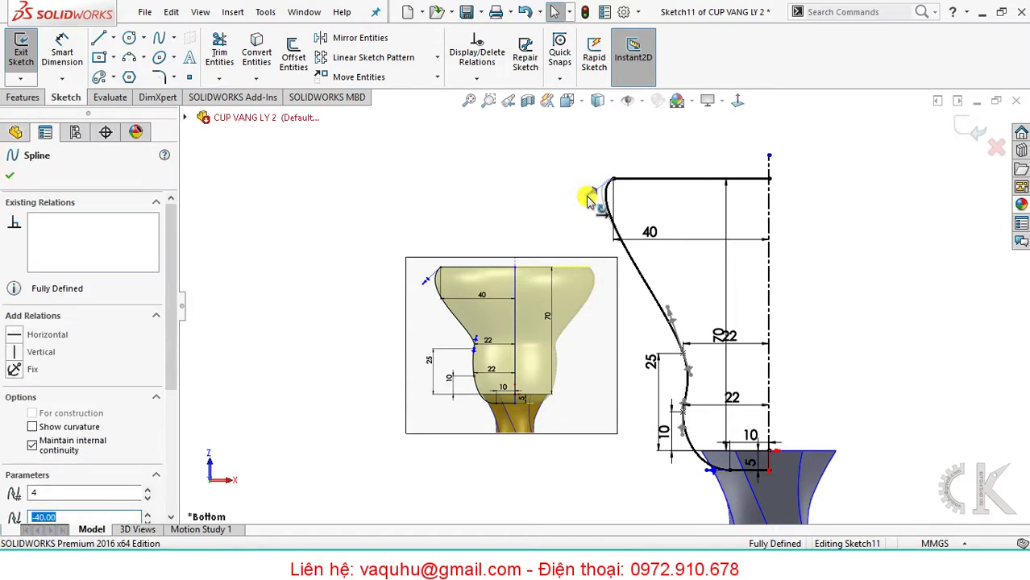
left_click_drag(588, 200, 582, 194)
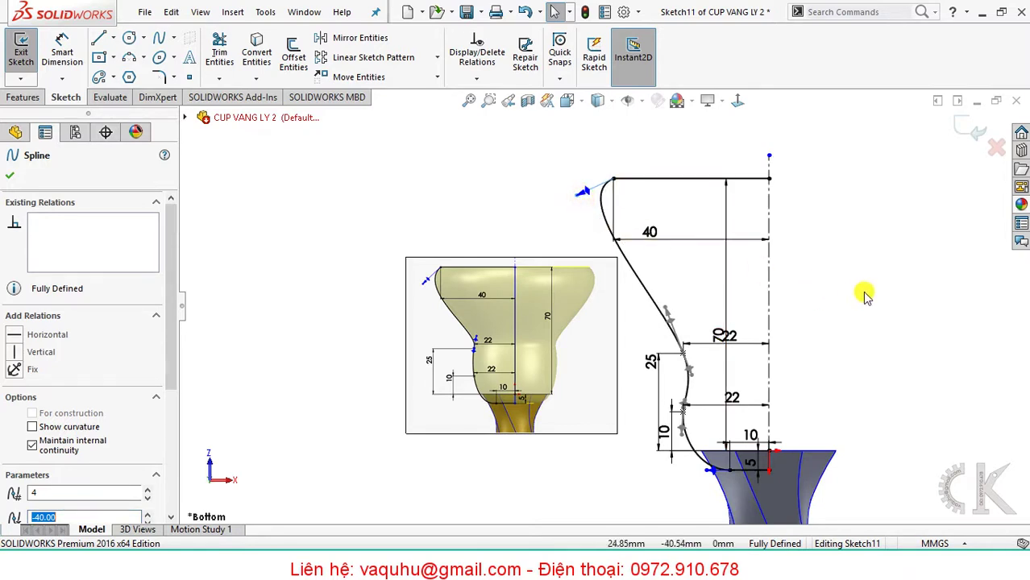
left_click_drag(651, 235, 686, 154)
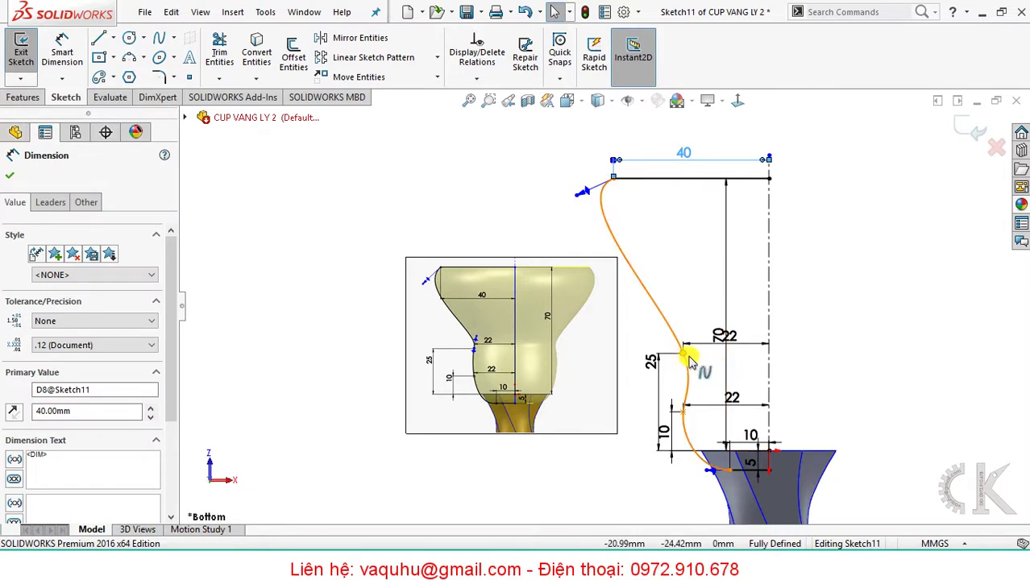
key("Escape")
left_click(684, 356)
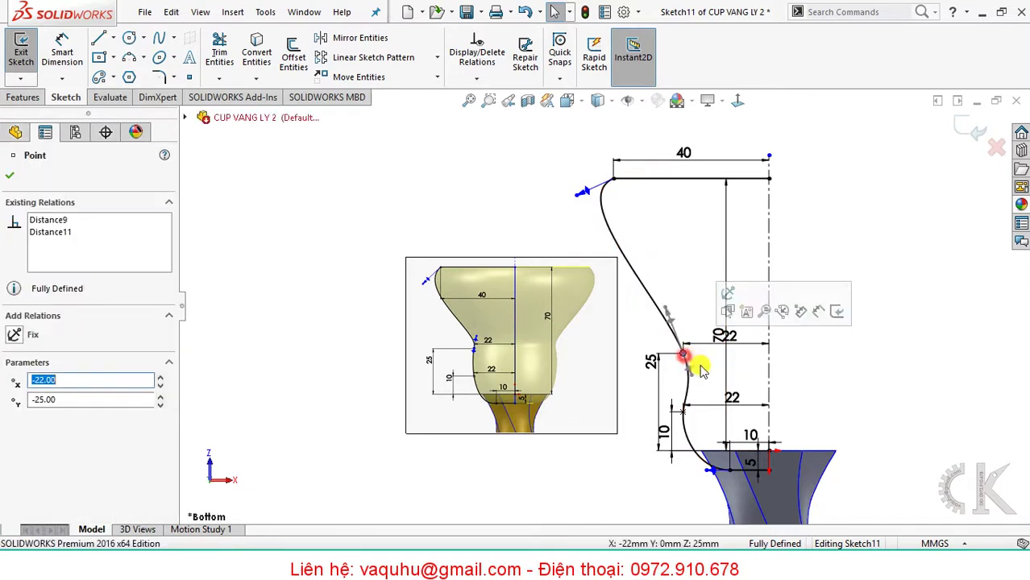
left_click(671, 310)
left_click_drag(677, 320, 681, 332)
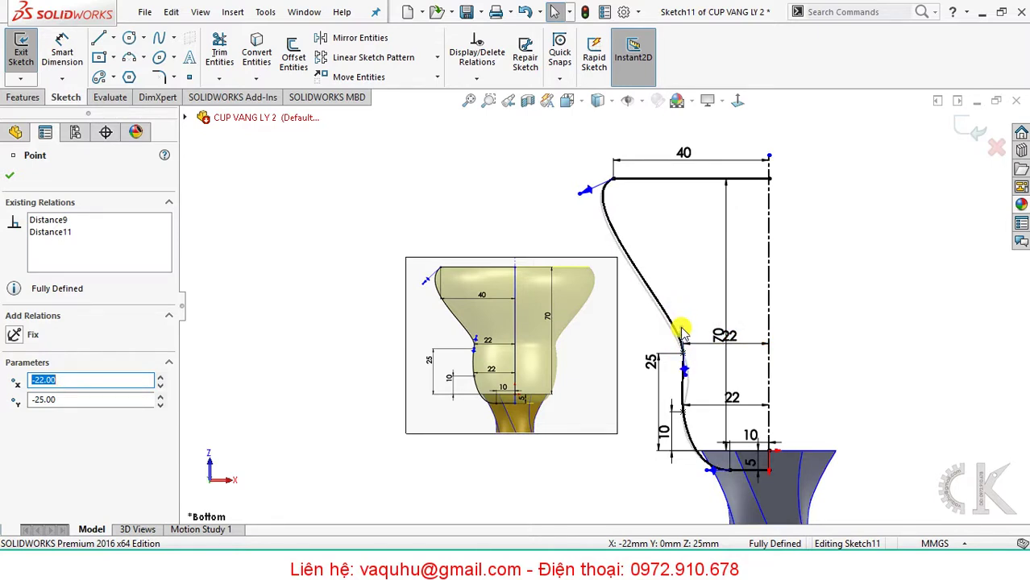
left_click(797, 347)
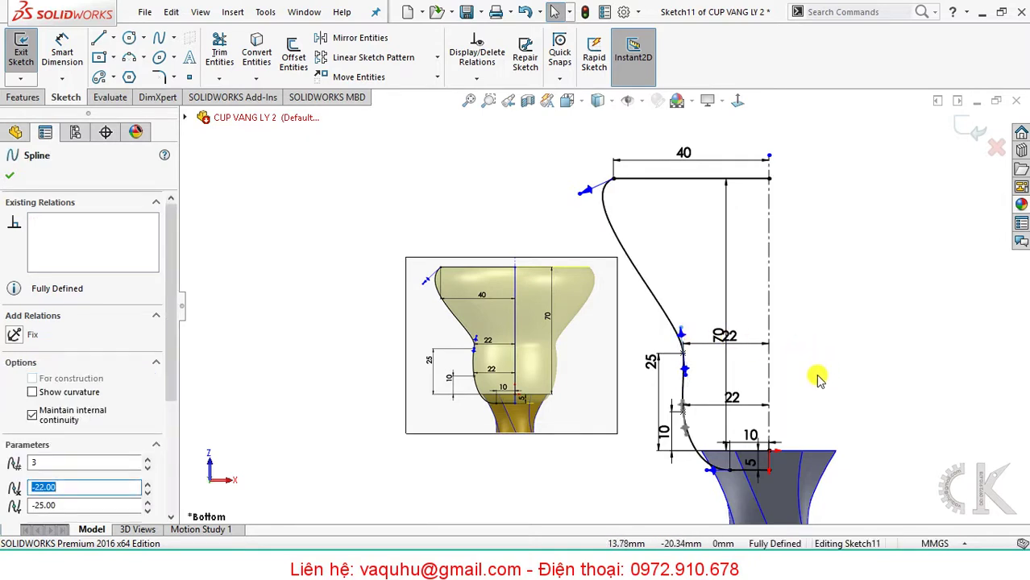
middle_click_drag(785, 400, 720, 338, "ctrl")
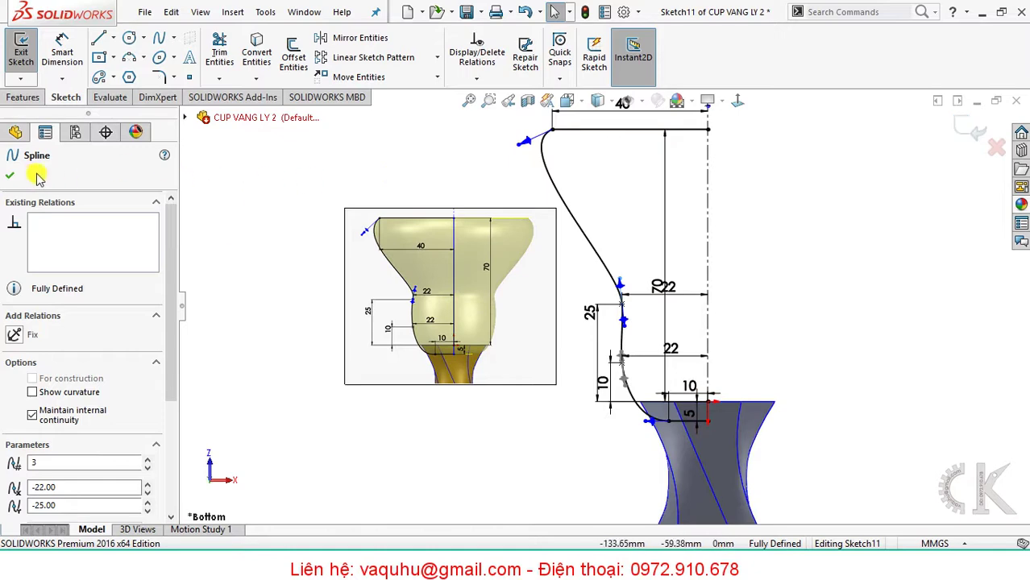
left_click(11, 174)
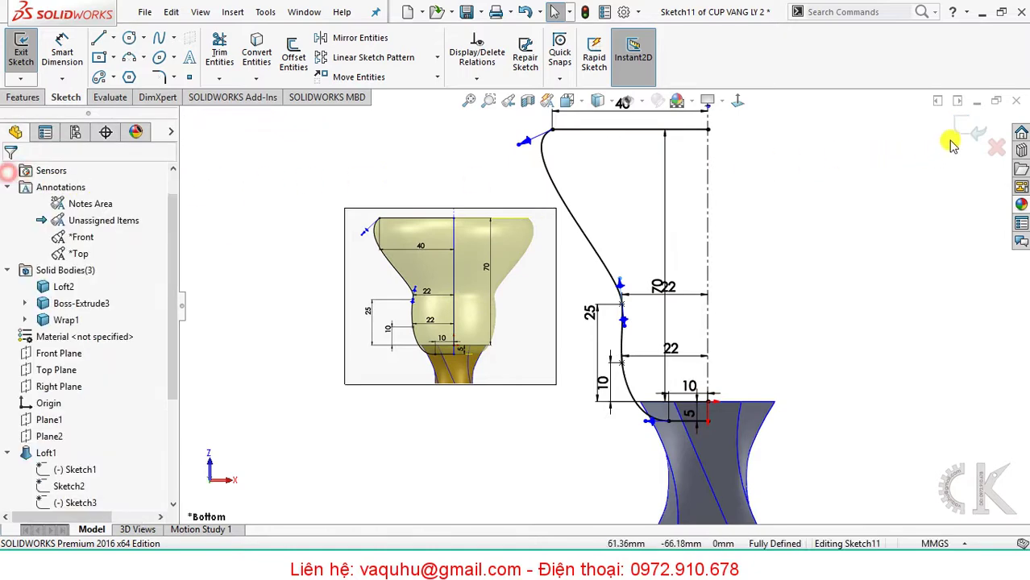
Exit Sketch11 and dismiss the rebuild error report flagging Wrap2.
key("ctrl+b")
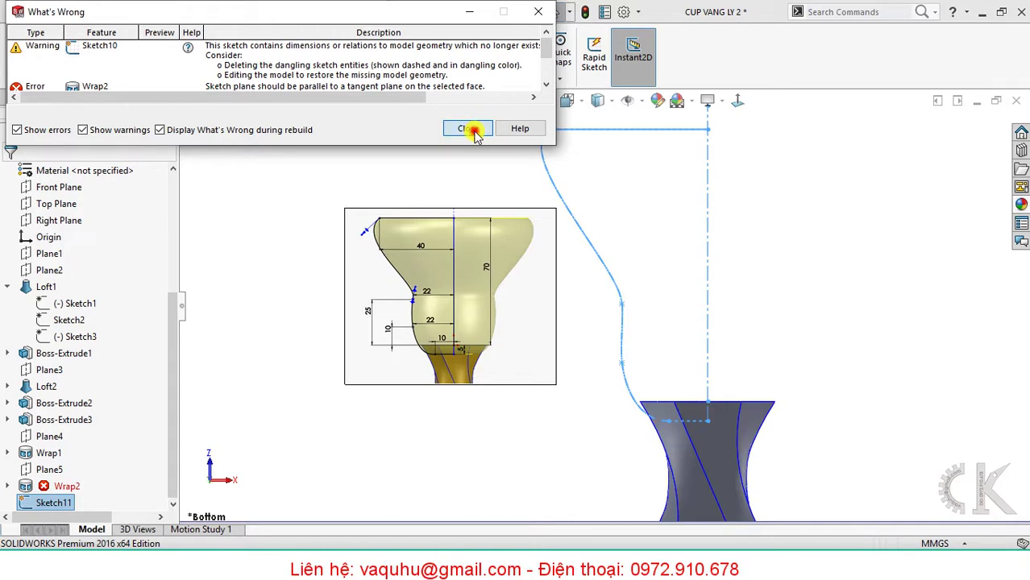
left_click(474, 132)
scroll(681, 422, "down", 2)
scroll(673, 406, "down", 2)
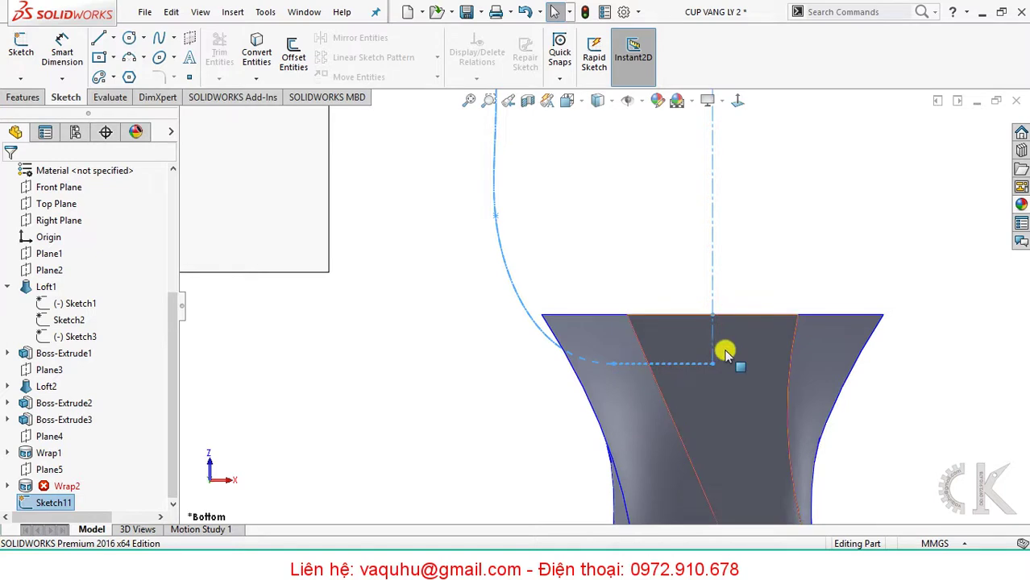
Revolve Sketch11's bowl profile 360° about its centerline to form the cup atop the stem.
scroll(717, 352, "up", 2)
scroll(717, 352, "up", 2)
scroll(709, 347, "up", 2)
scroll(693, 330, "up", 2)
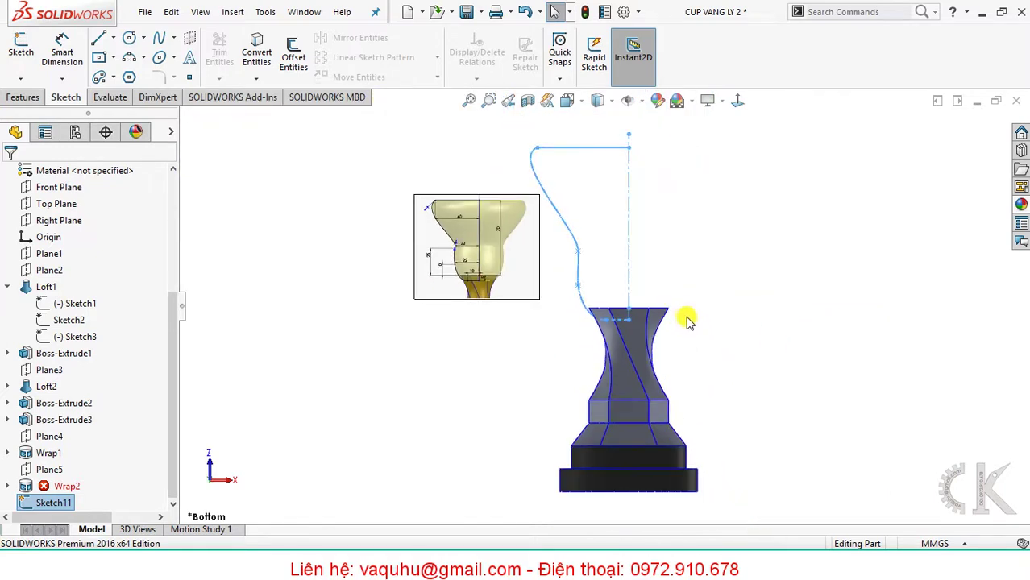
middle_click_drag(626, 259, 610, 288, "ctrl")
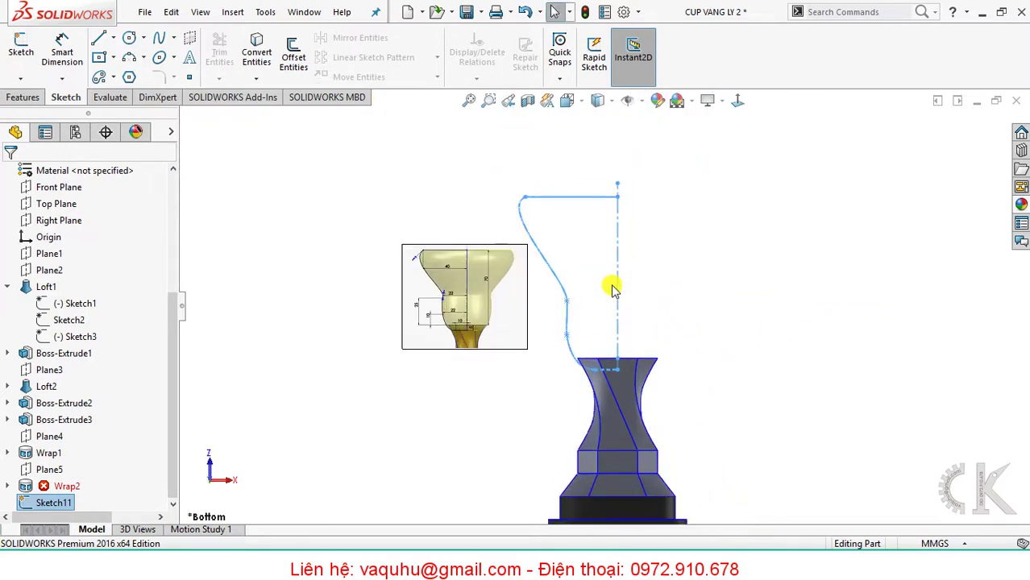
left_click(44, 96)
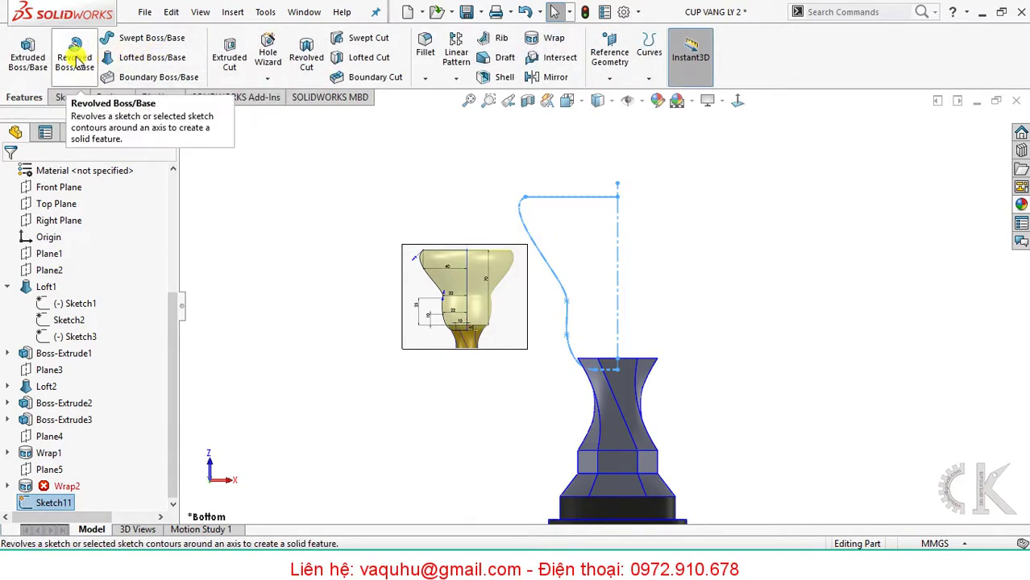
left_click(74, 53)
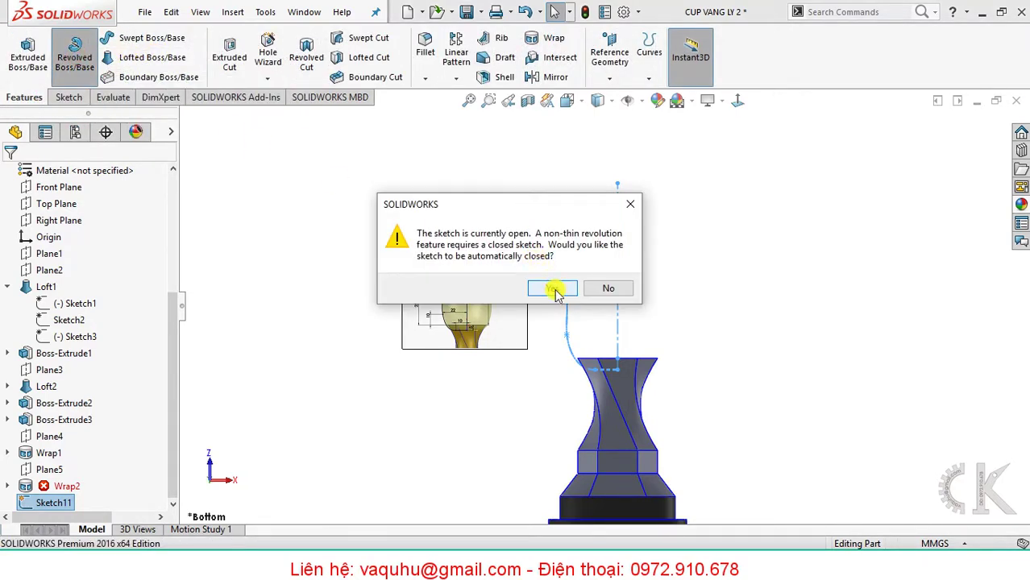
left_click(549, 292)
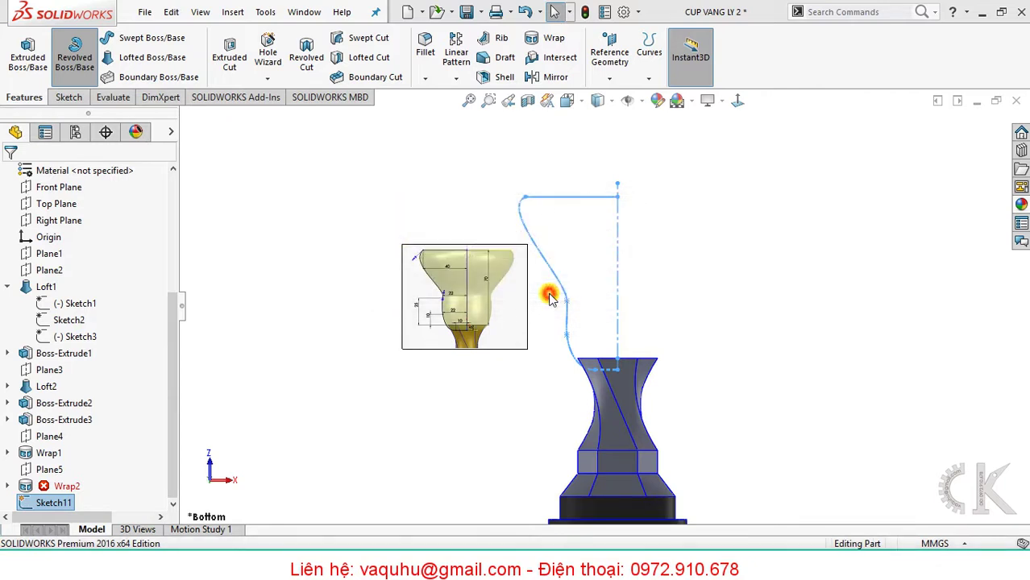
left_click(617, 310)
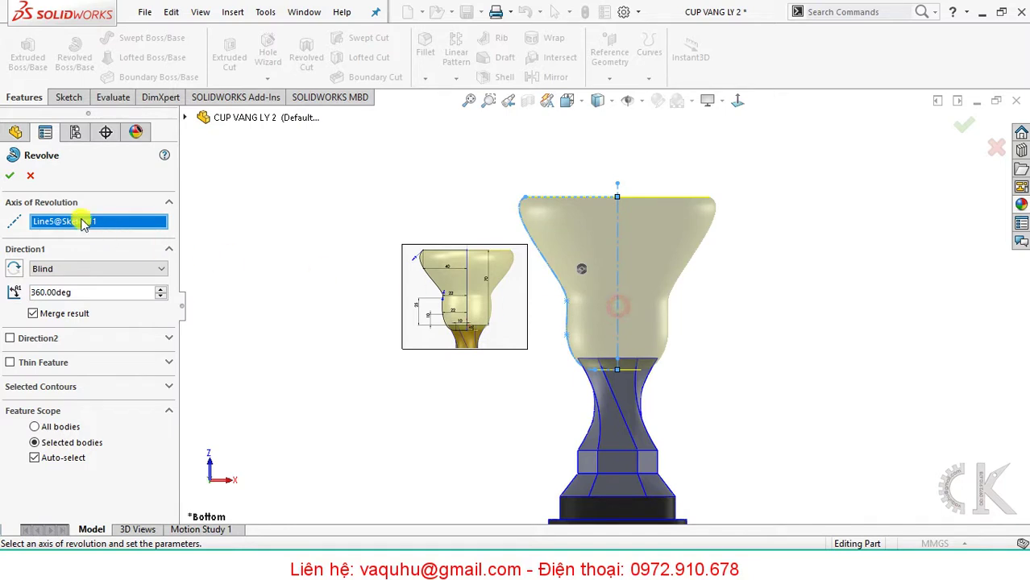
left_click(8, 176)
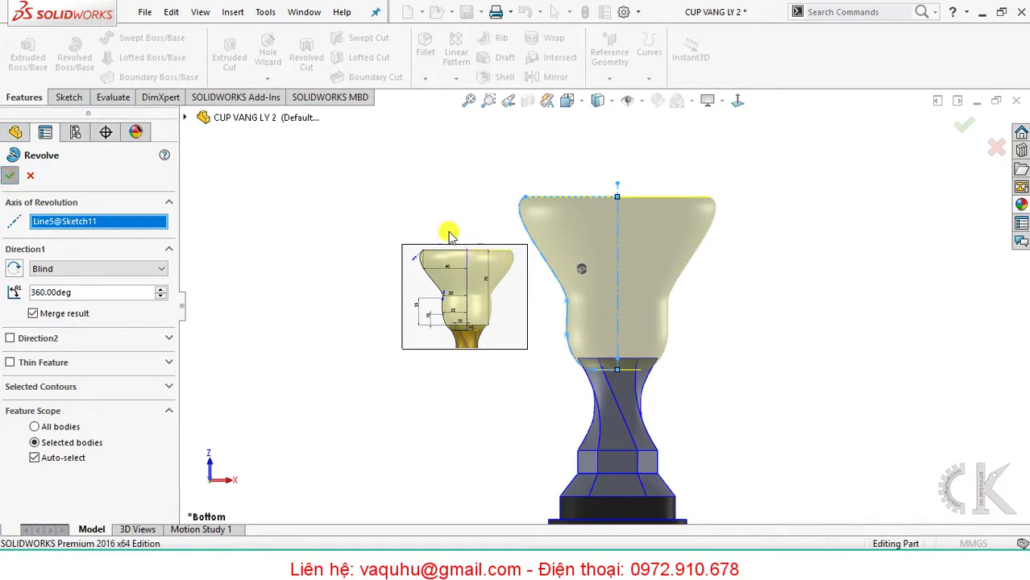
left_click(428, 211)
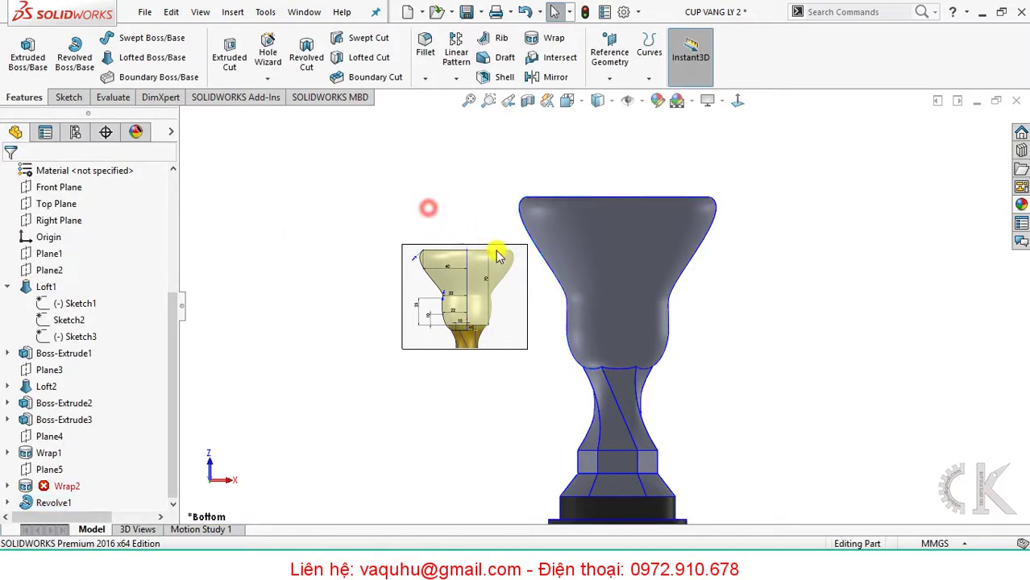
Shell the bowl to 1 mm walls, removing its top face to leave an open cup.
mouse_move(660, 327)
middle_mouse_down()
mouse_move(753, 368)
mouse_move(615, 251)
mouse_move(680, 246)
mouse_move(703, 301)
mouse_move(805, 323)
mouse_move(784, 299)
mouse_move(784, 324)
middle_mouse_up()
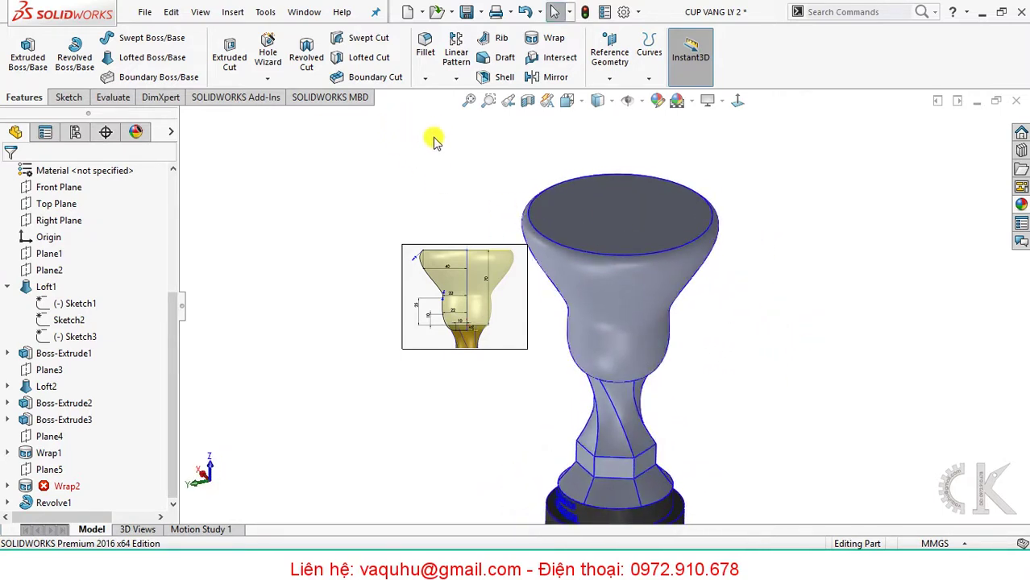
left_click(494, 76)
left_click(566, 205)
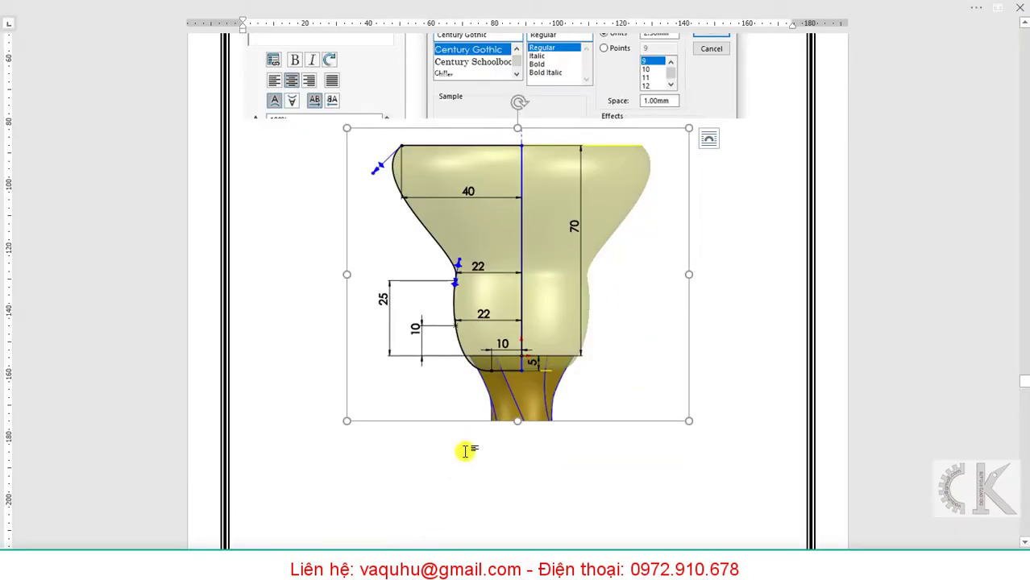
scroll(461, 426, "down", 5)
scroll(464, 429, "down", 5)
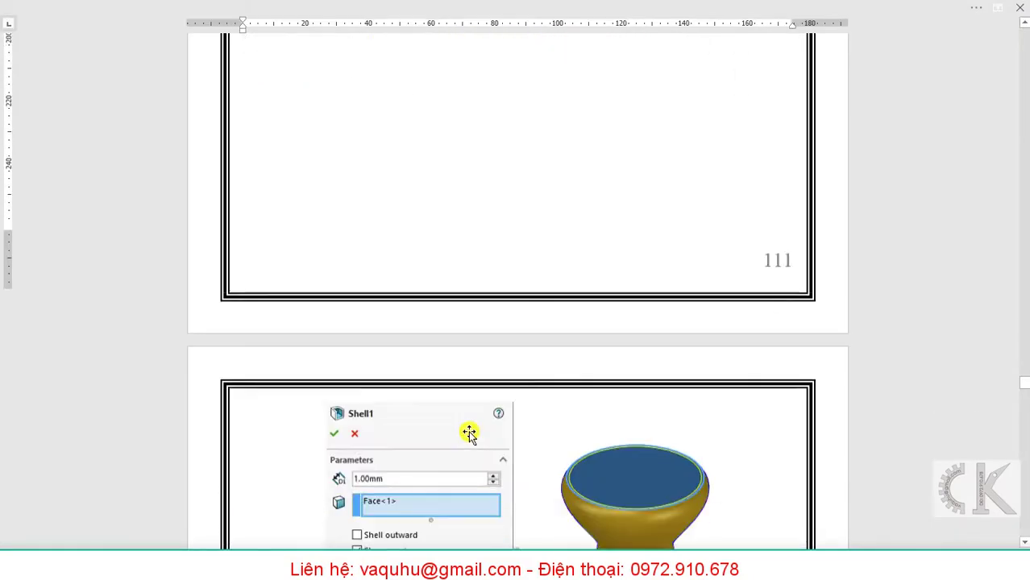
scroll(469, 433, "down", 5)
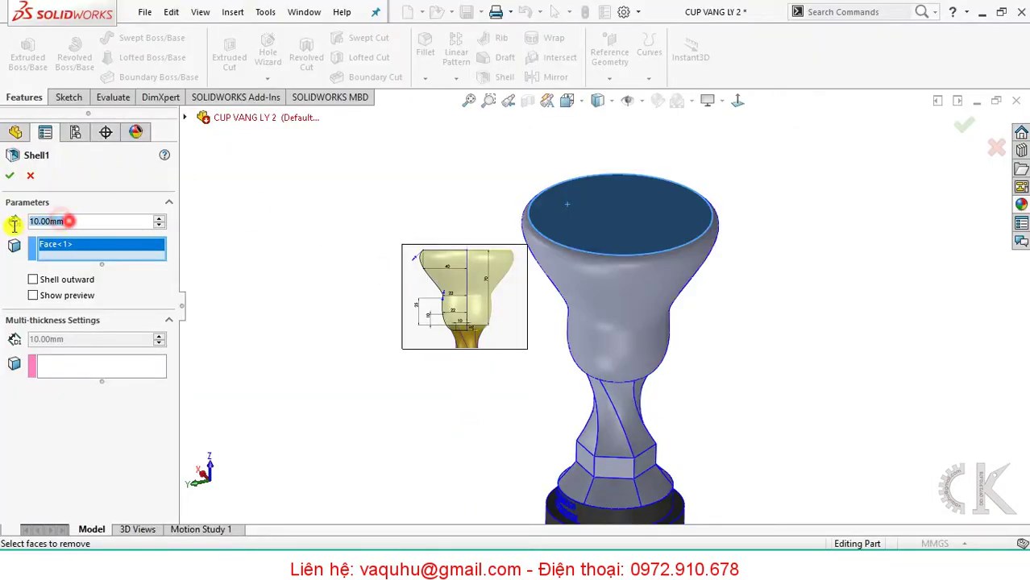
type("1")
key("Return")
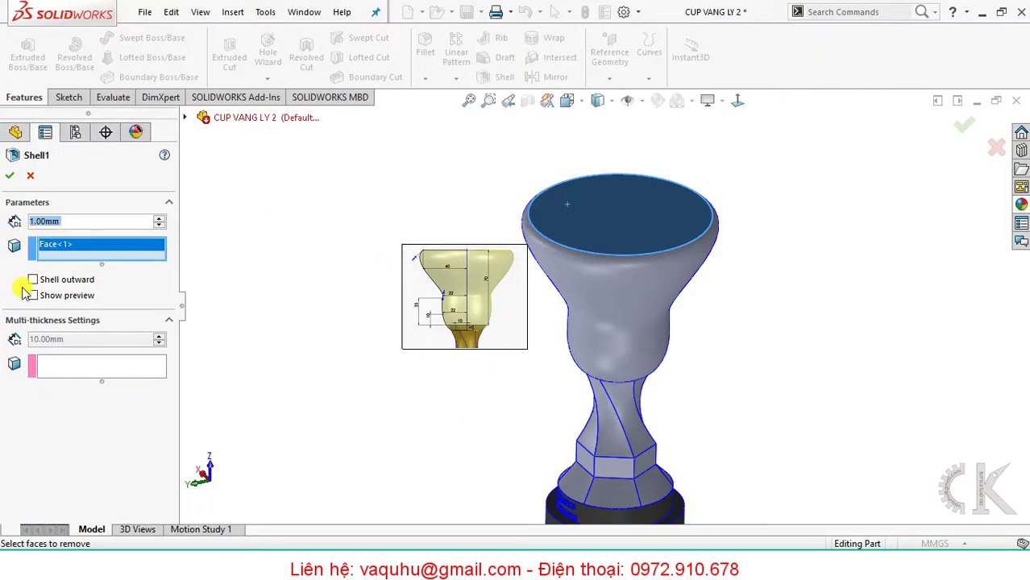
left_click(33, 298)
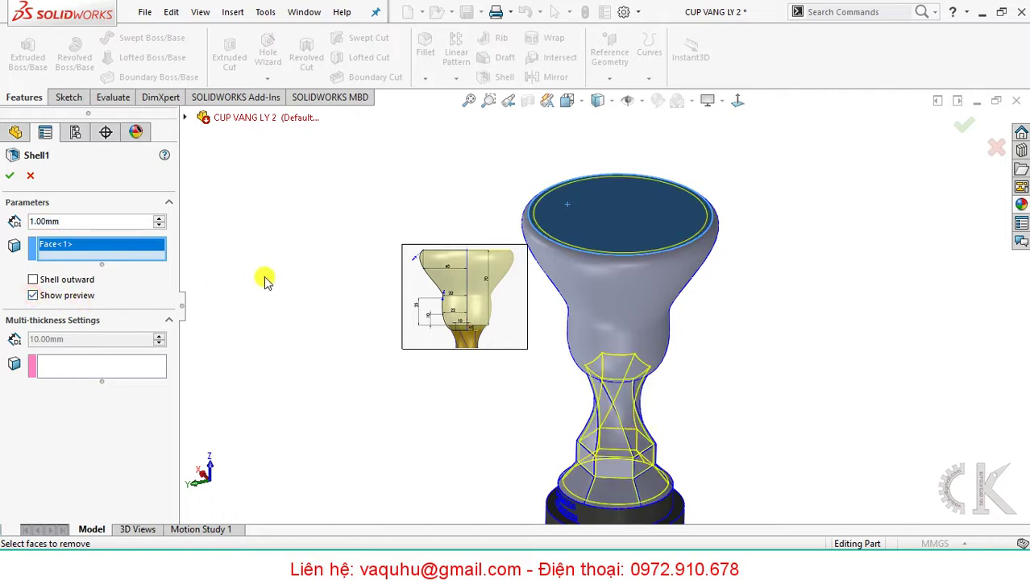
right_click(384, 225)
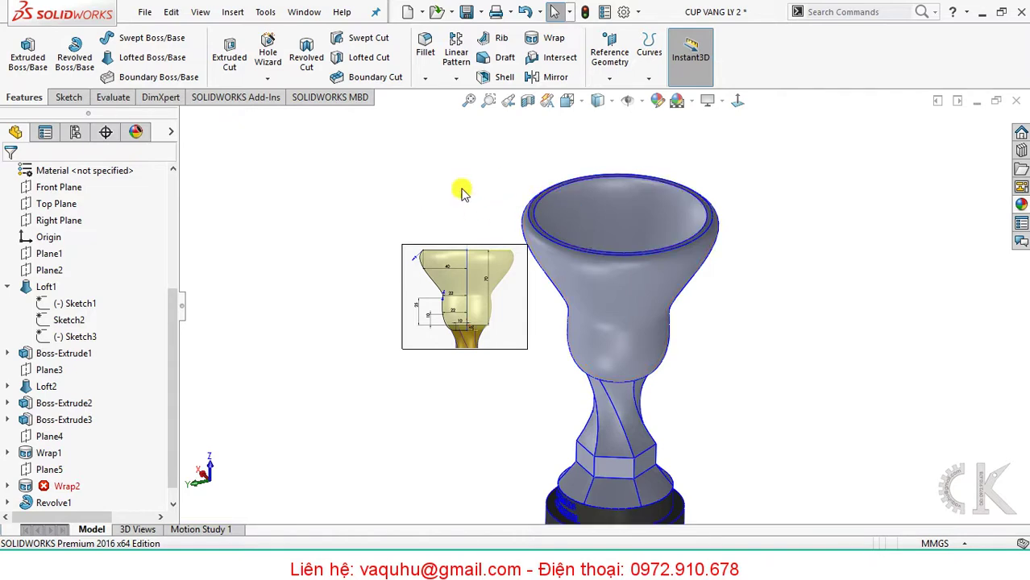
mouse_move(633, 195)
middle_mouse_down()
mouse_move(725, 272)
mouse_move(693, 286)
mouse_move(646, 223)
mouse_move(641, 267)
mouse_move(603, 252)
mouse_move(515, 299)
mouse_move(593, 260)
mouse_move(582, 202)
mouse_move(542, 230)
middle_mouse_up()
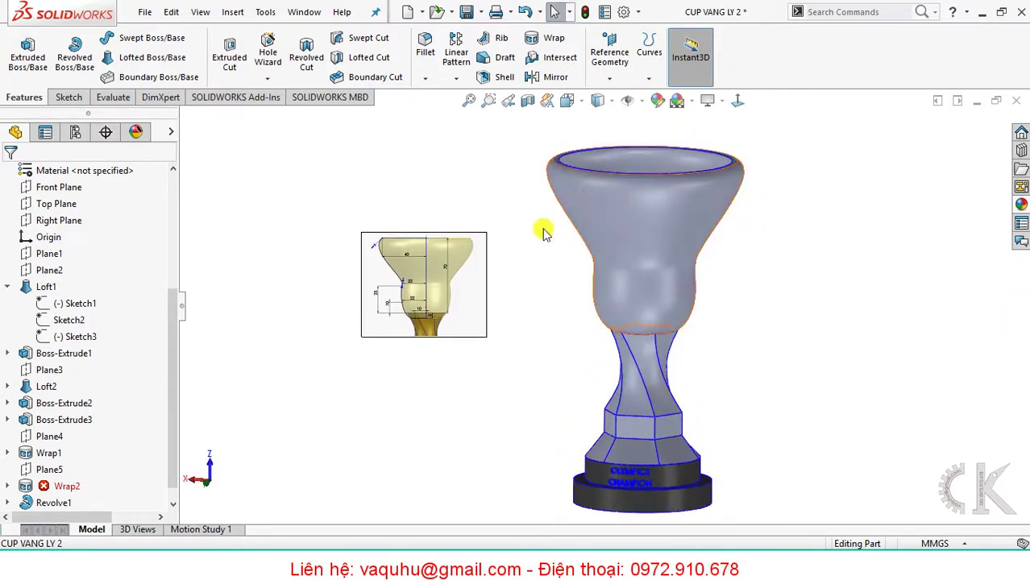
Delete the bowl's inset reference picture, confirm the deletion, and return to the trophy model.
key("Delete")
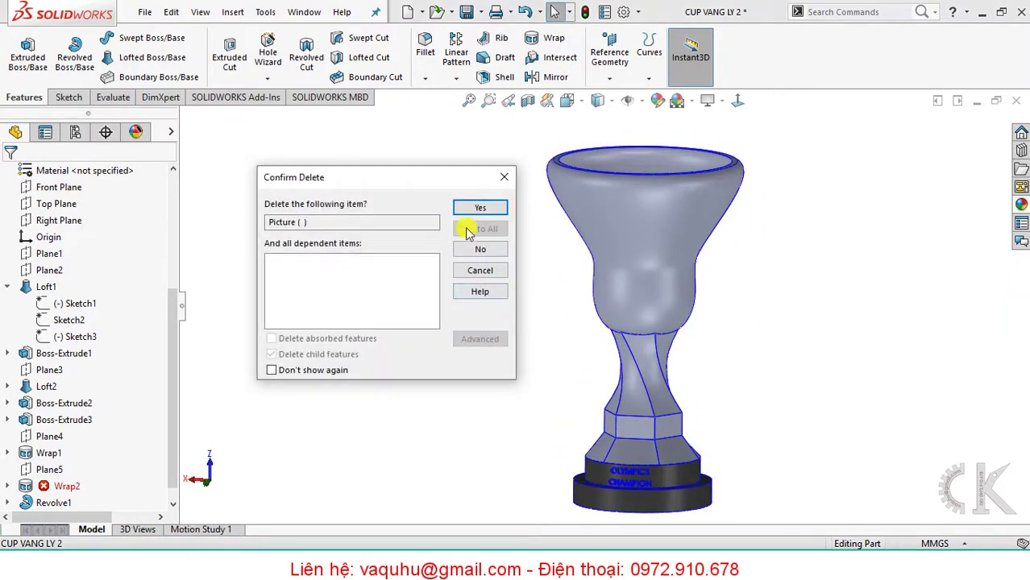
left_click(480, 208)
middle_click_drag(643, 332, 583, 322, "ctrl")
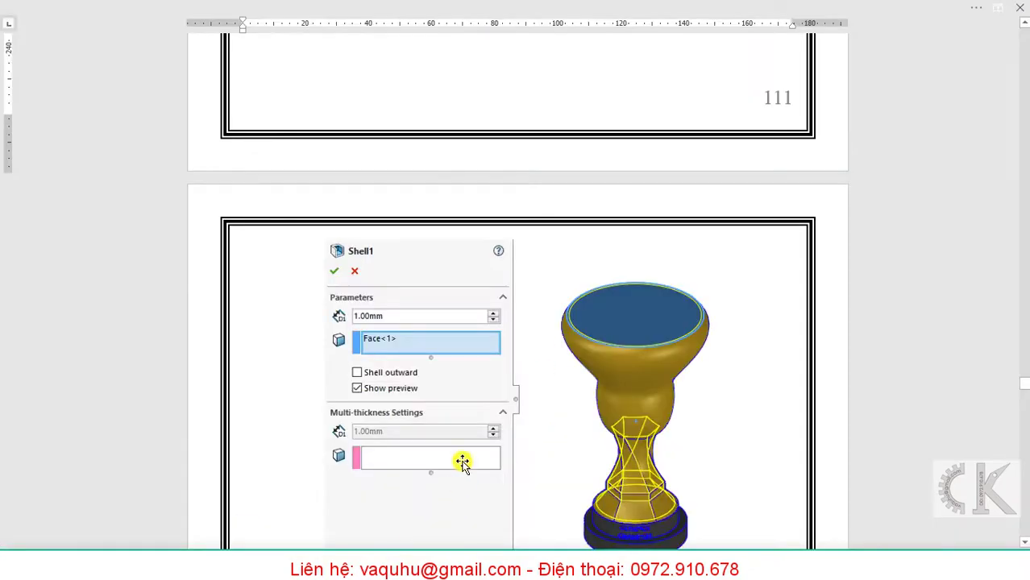
scroll(452, 435, "down", 2)
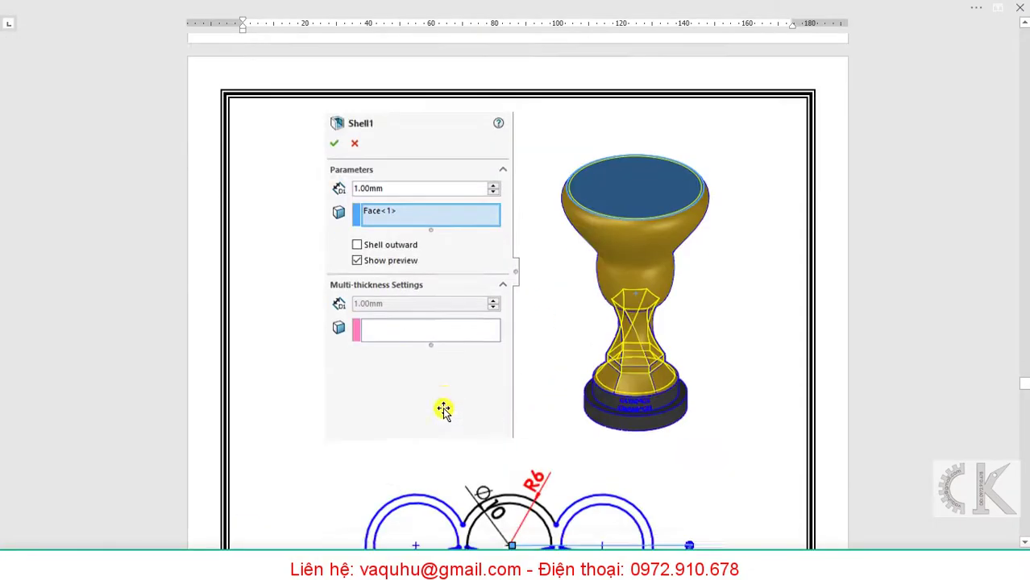
scroll(441, 404, "down", 4)
scroll(439, 402, "down", 1)
scroll(437, 407, "down", 1)
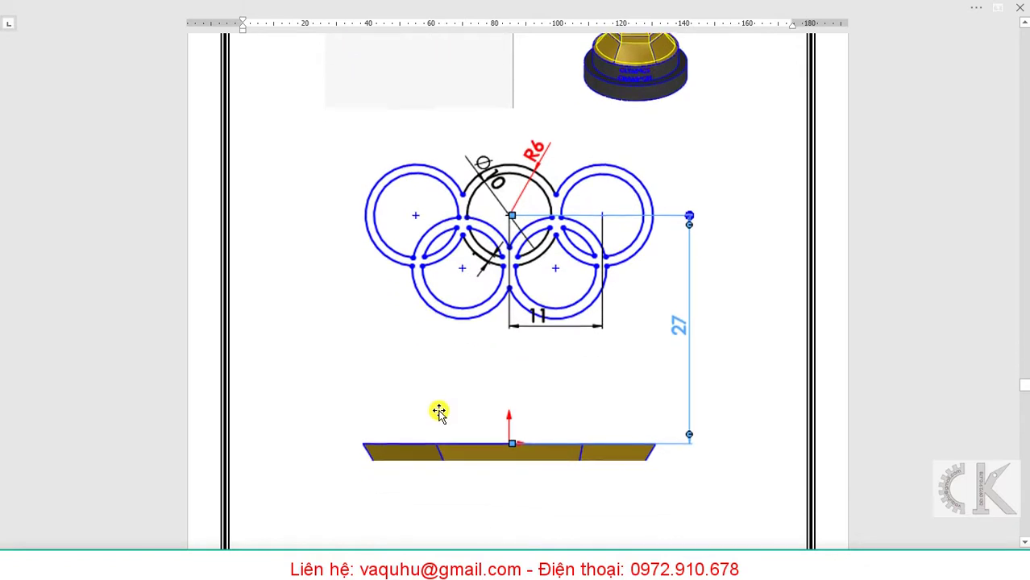
scroll(437, 409, "down", 2)
scroll(437, 409, "up", 2)
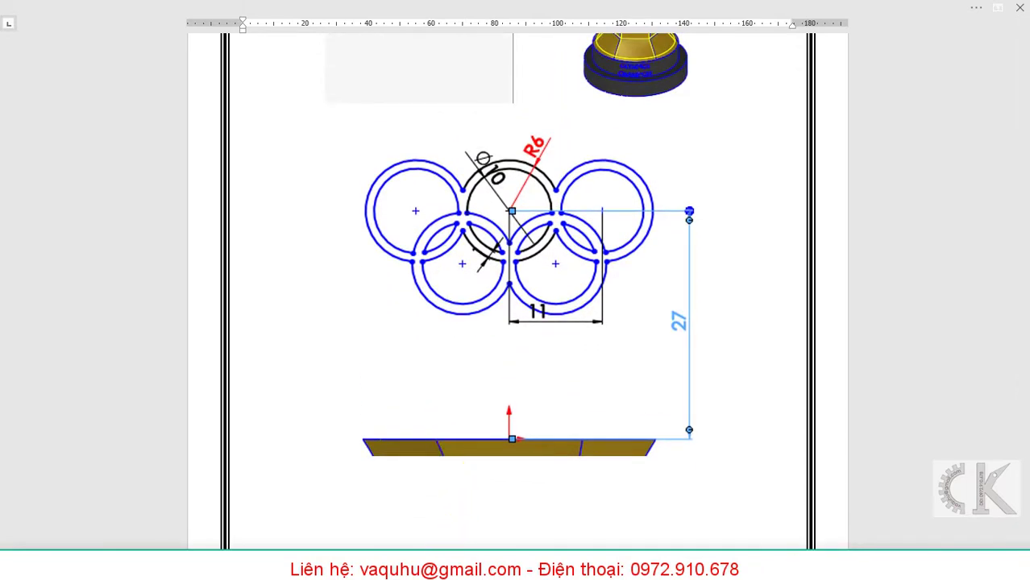
key("alt+Tab")
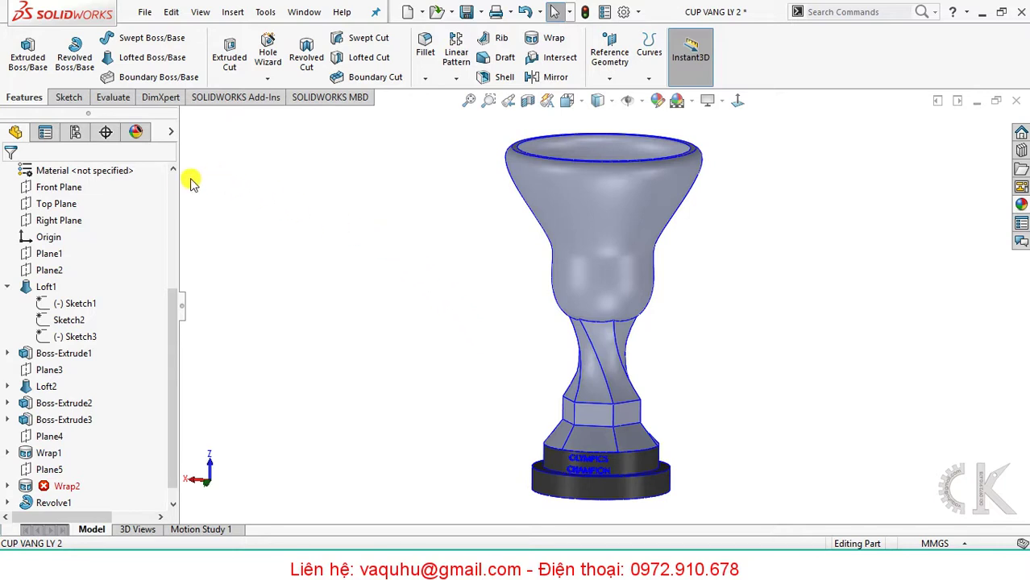
Create Plane6 parallel to the Top Plane at a 50 mm offset.
mouse_move(503, 411)
middle_mouse_down()
mouse_move(536, 383)
mouse_move(585, 420)
mouse_move(572, 430)
middle_mouse_up()
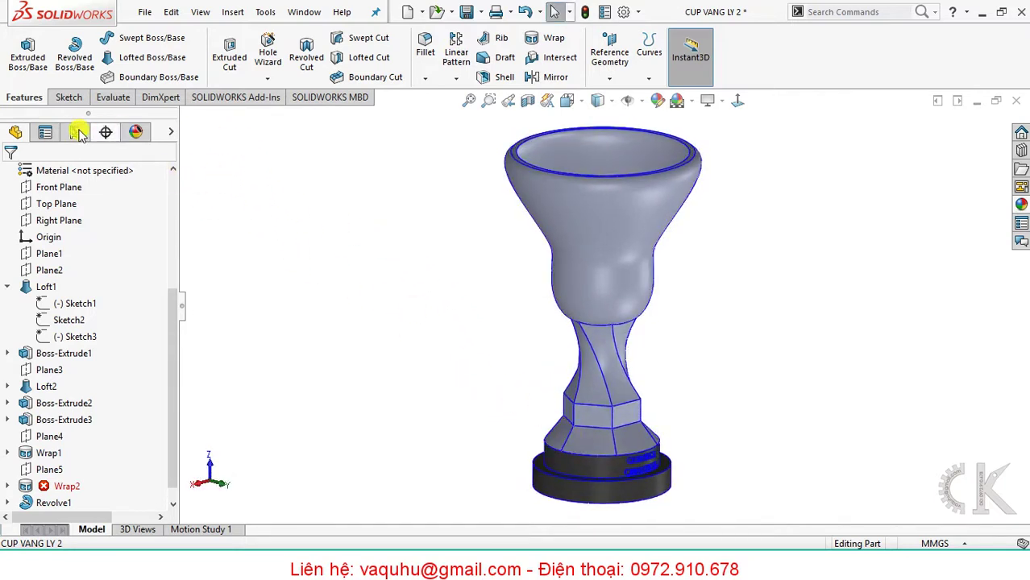
left_click(606, 58)
left_click(612, 96)
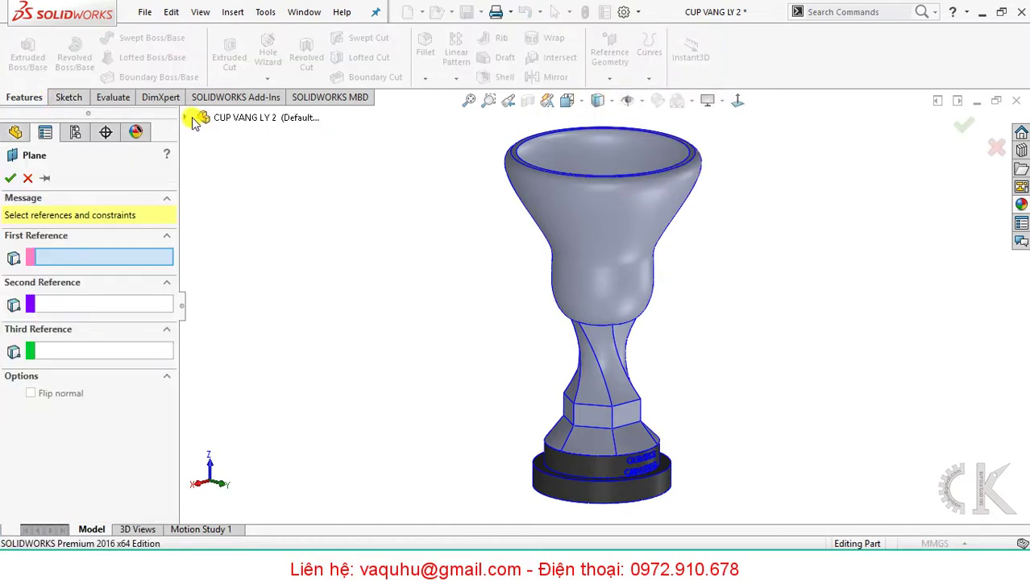
left_click(186, 118)
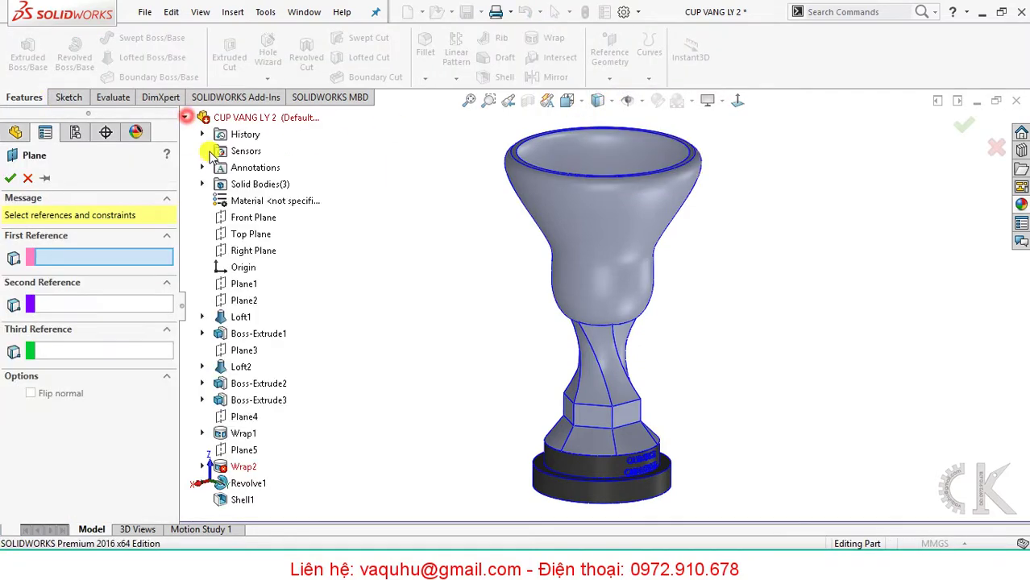
left_click(253, 233)
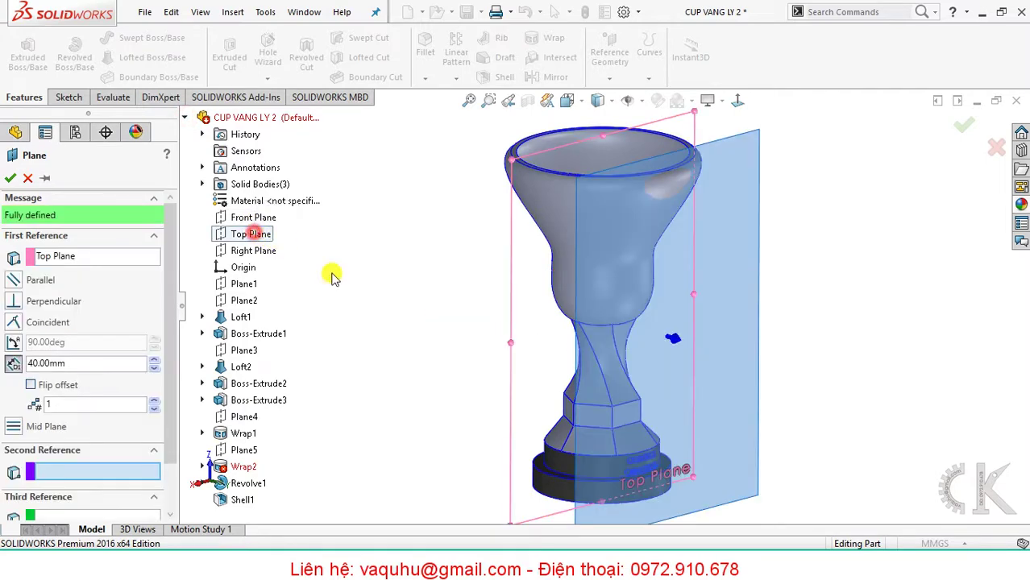
middle_click_drag(426, 294, 466, 301)
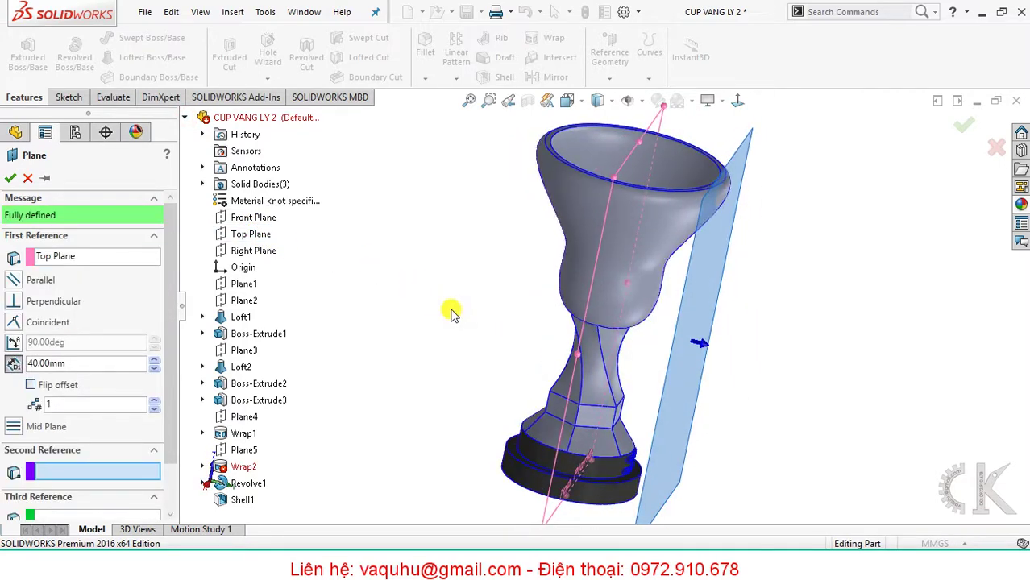
left_click(153, 360)
left_click(10, 179)
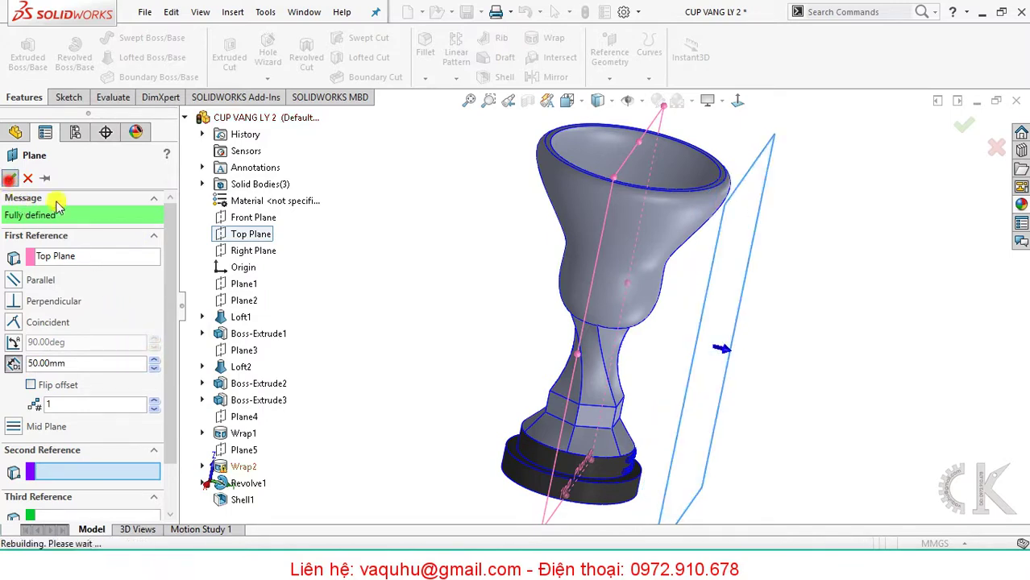
left_click(68, 98)
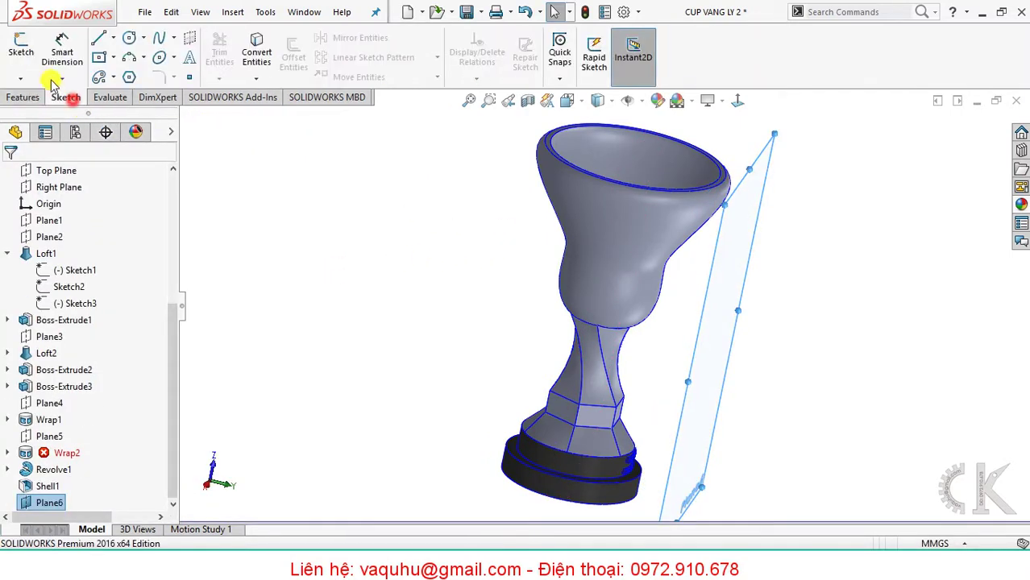
Start a sketch on Plane6 and view it face-on with the cup upright.
left_click(22, 50)
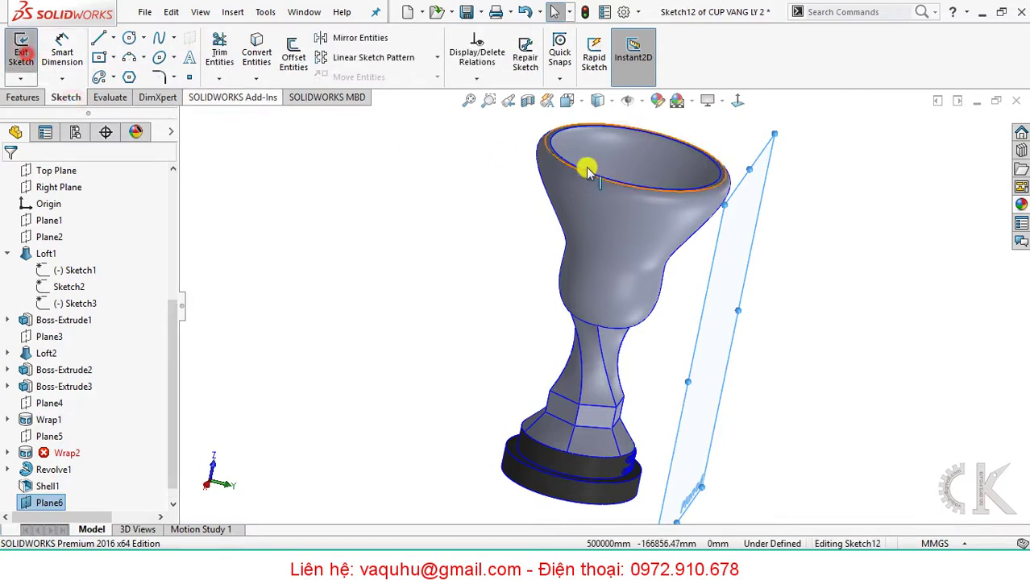
left_click(737, 104)
left_click(737, 103)
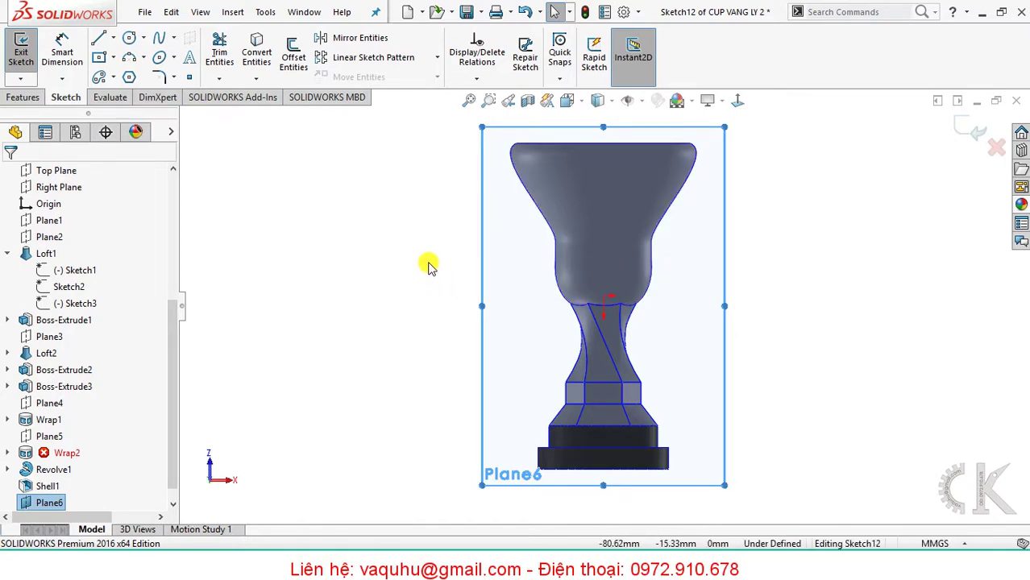
middle_click_drag(427, 269, 587, 329)
mouse_move(602, 357)
middle_mouse_down()
mouse_move(598, 276)
mouse_move(612, 163)
mouse_move(642, 303)
mouse_move(616, 315)
middle_mouse_up()
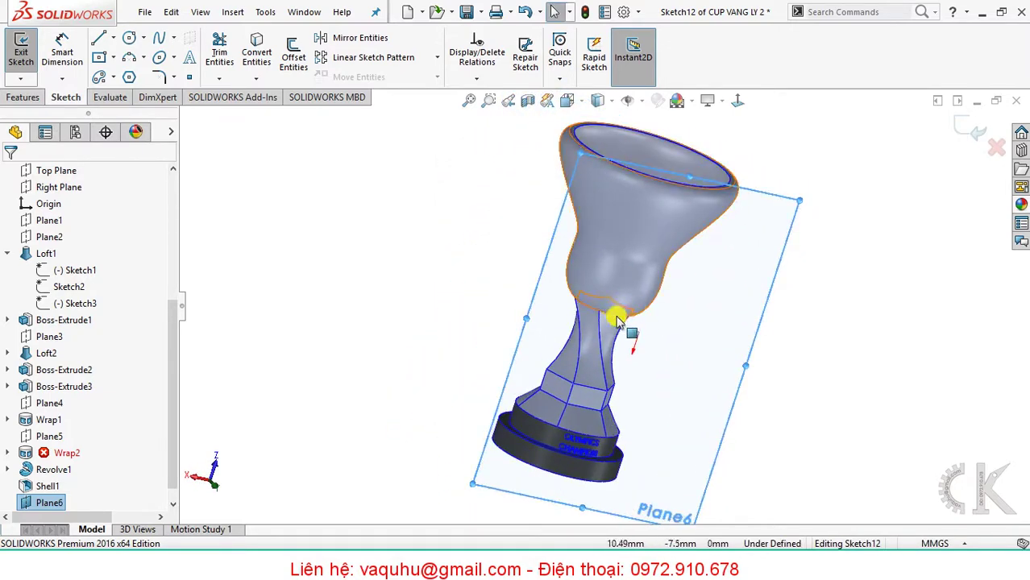
key("space")
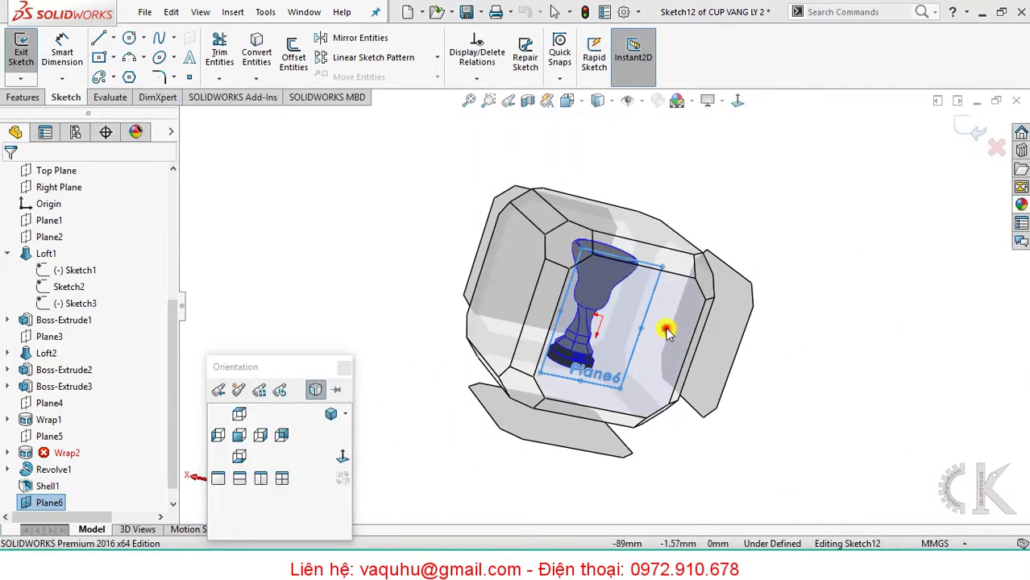
left_click(667, 327)
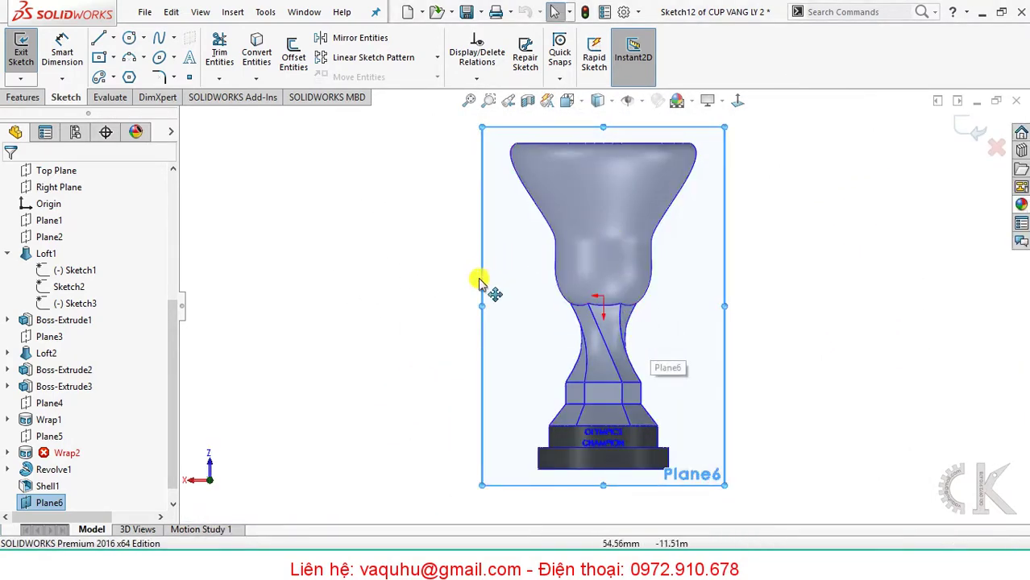
scroll(476, 317, "down", 1)
scroll(523, 306, "down", 2)
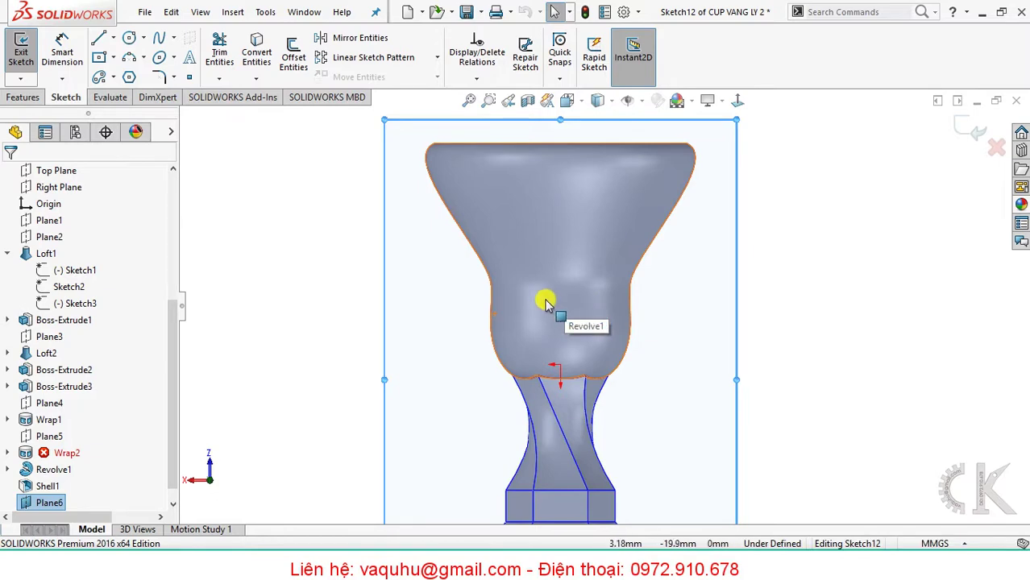
middle_click_drag(544, 298, 506, 321, "ctrl")
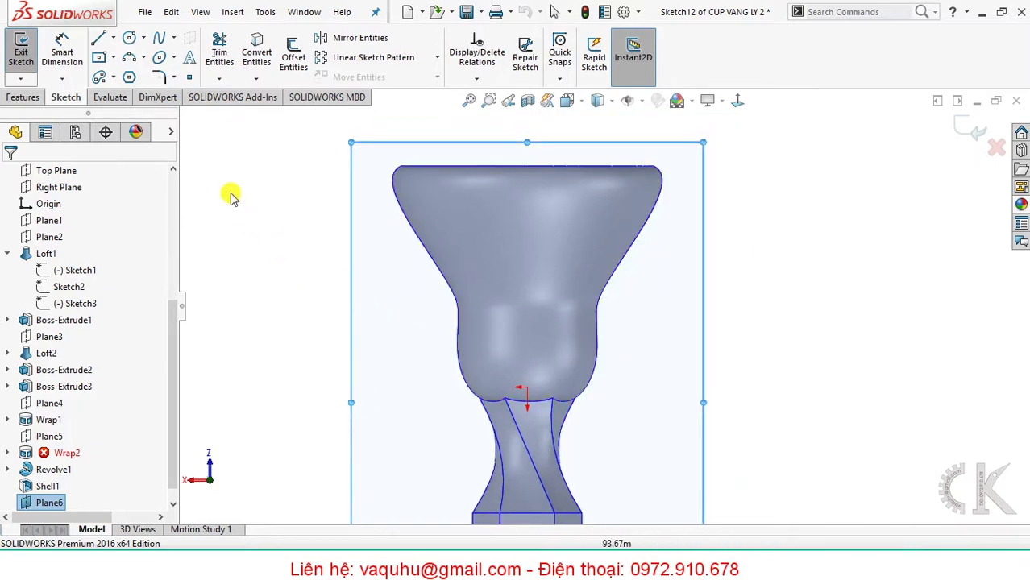
left_click(554, 11)
Bring the Olympic rings picture over from Word and place it beside the trophy.
left_click(420, 546)
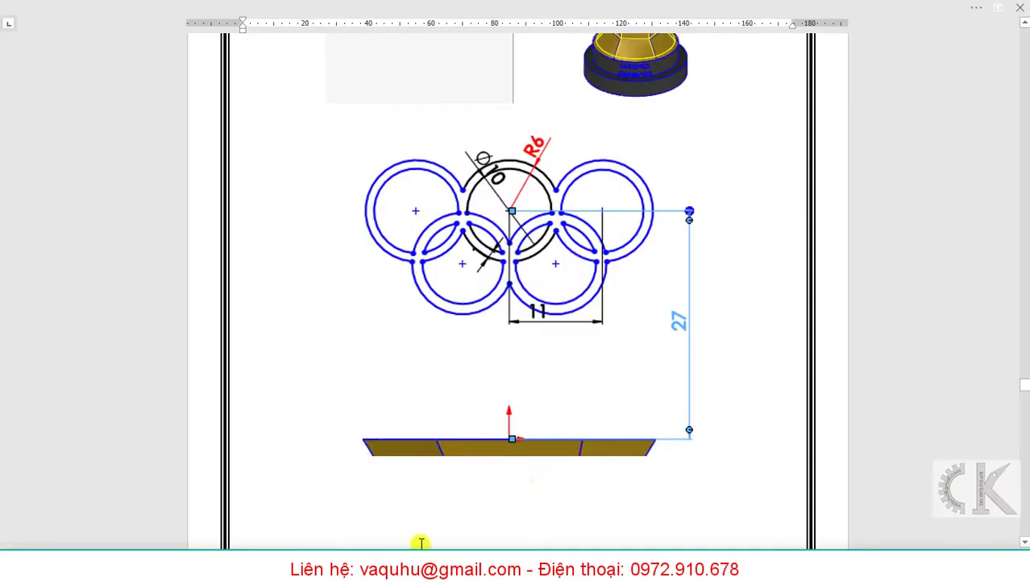
left_click(560, 282)
left_click(433, 546)
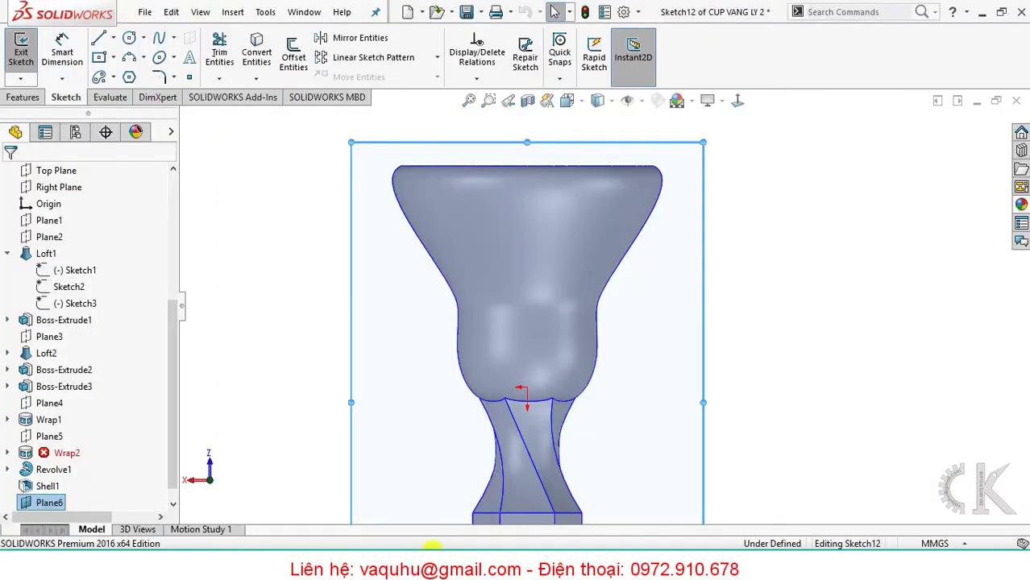
key("f")
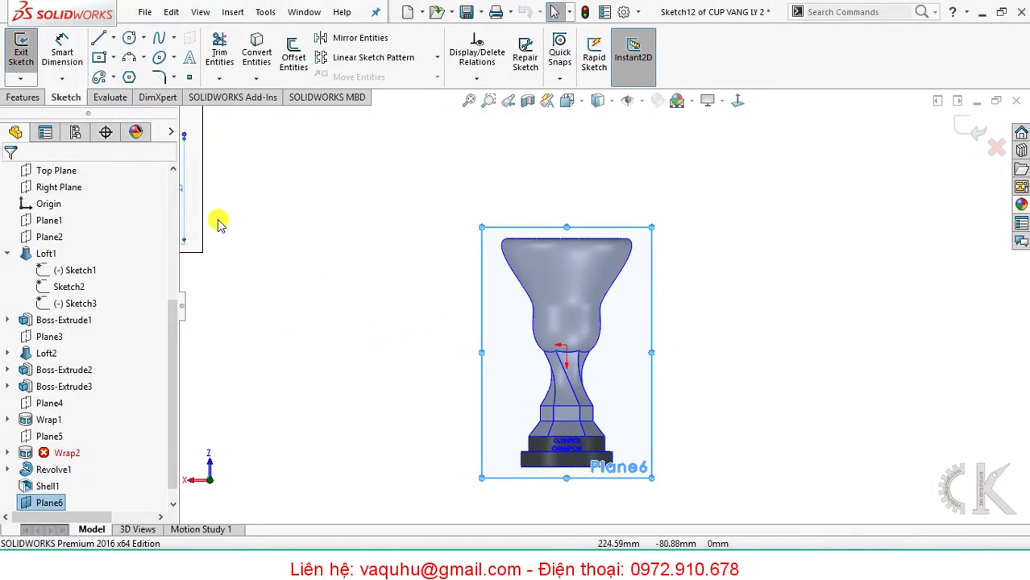
left_click_drag(196, 212, 415, 377)
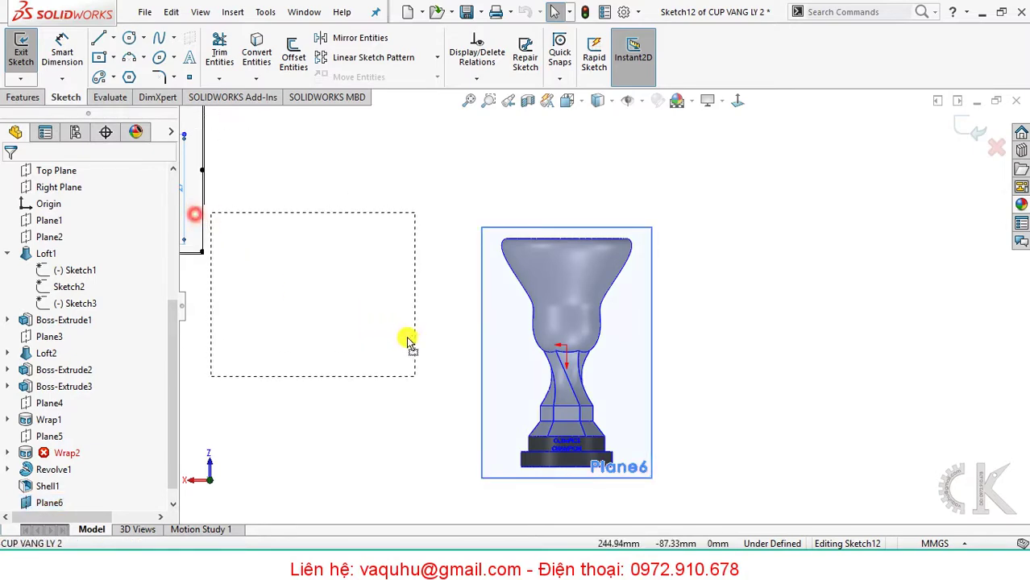
left_click_drag(418, 296, 467, 337)
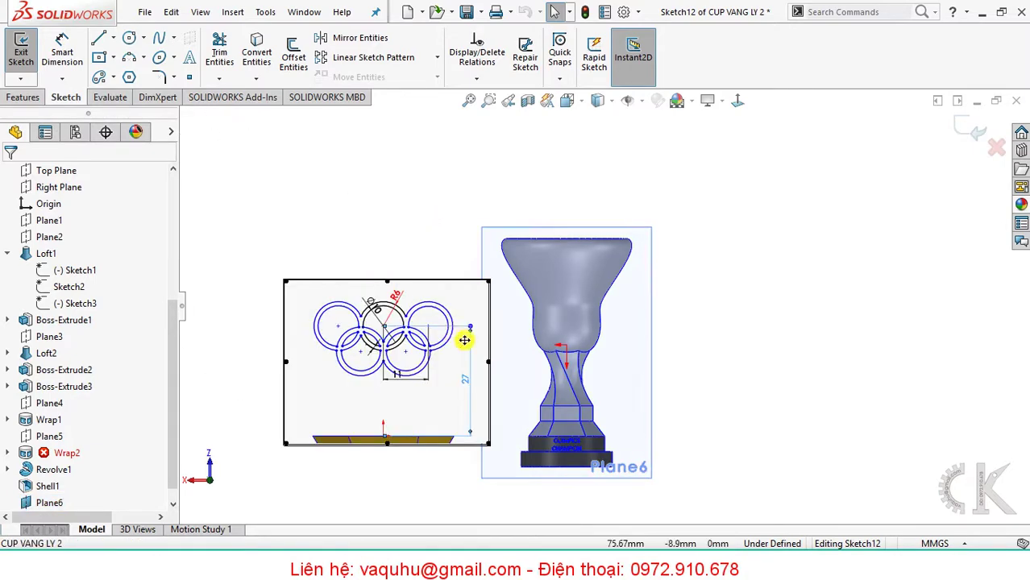
scroll(506, 340, "down", 2)
scroll(528, 358, "down", 2)
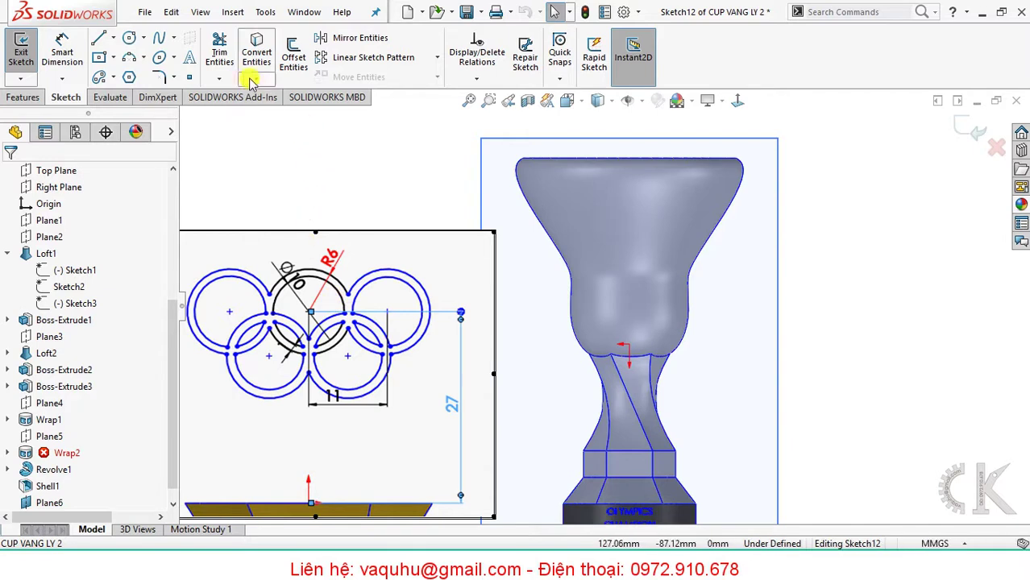
Draw a circle on the bowl and dimension its diameter to 12 mm.
left_click(127, 41)
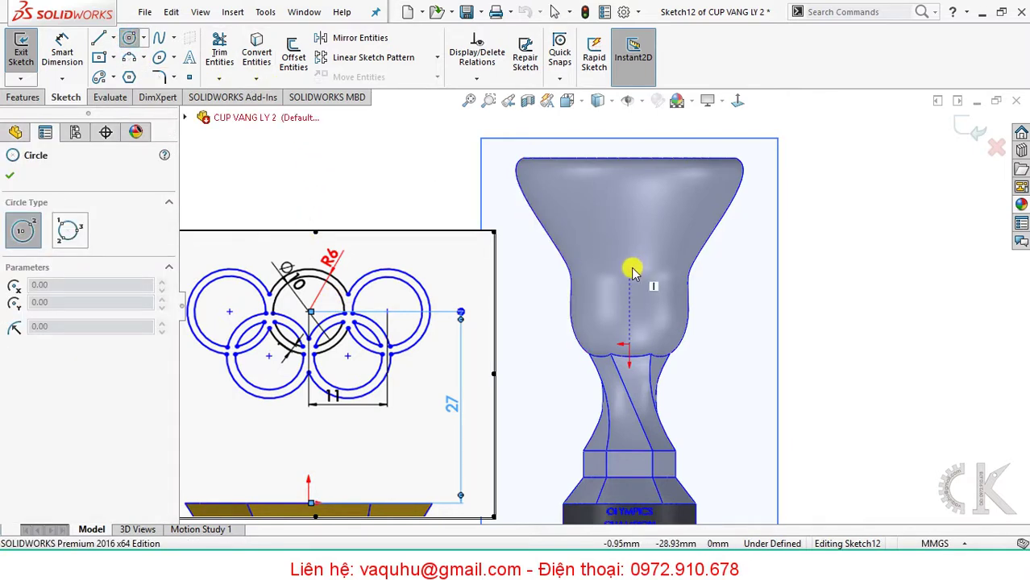
left_click(629, 267)
left_click(646, 276)
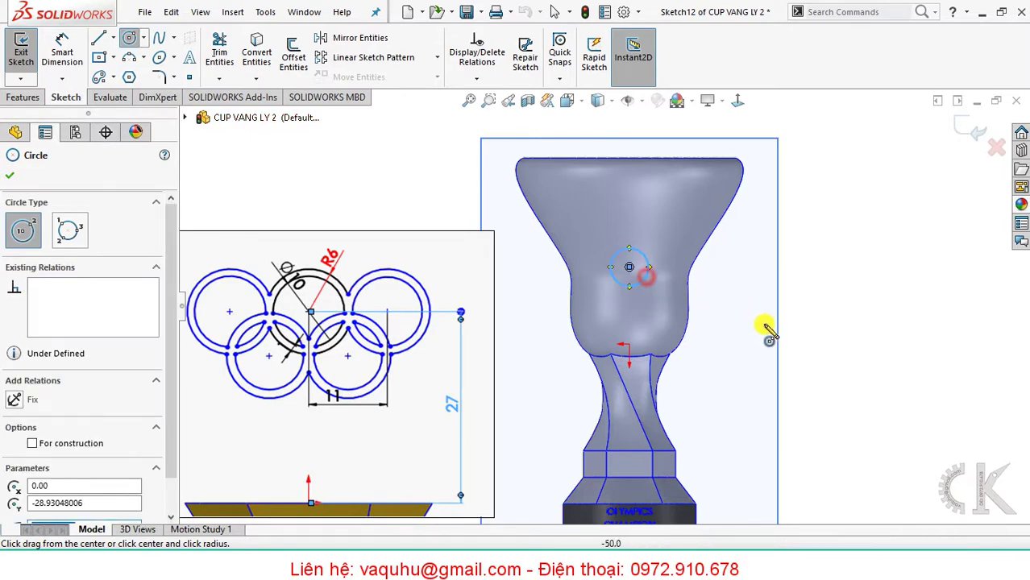
right_click_drag(765, 331, 666, 218)
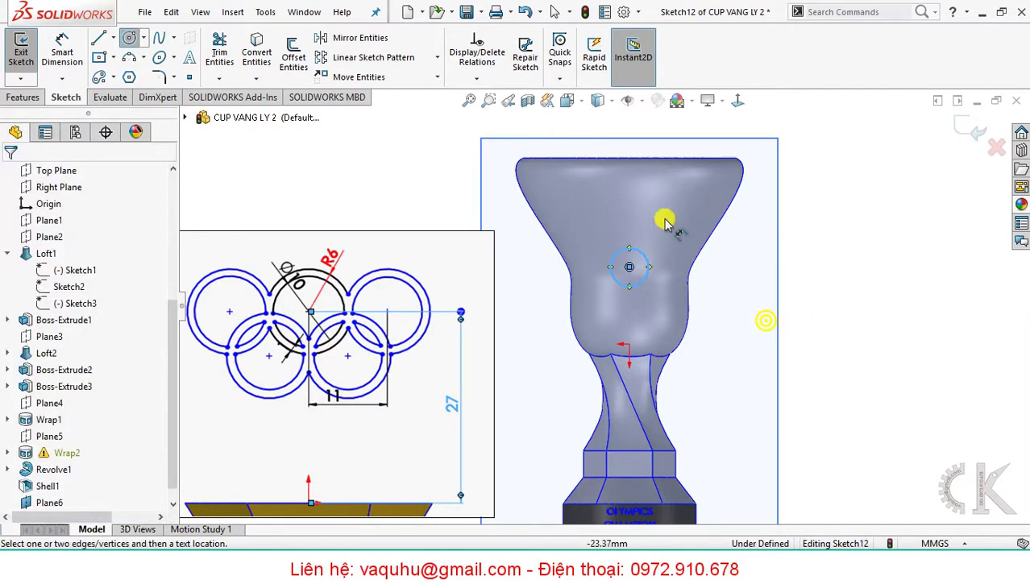
left_click(649, 260)
left_click(657, 265)
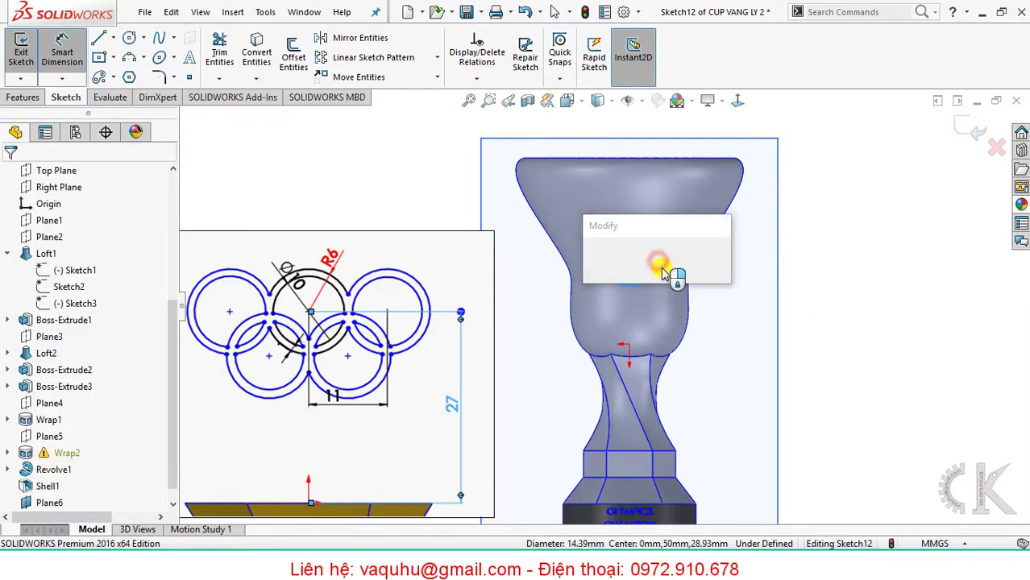
type("10")
key("Return")
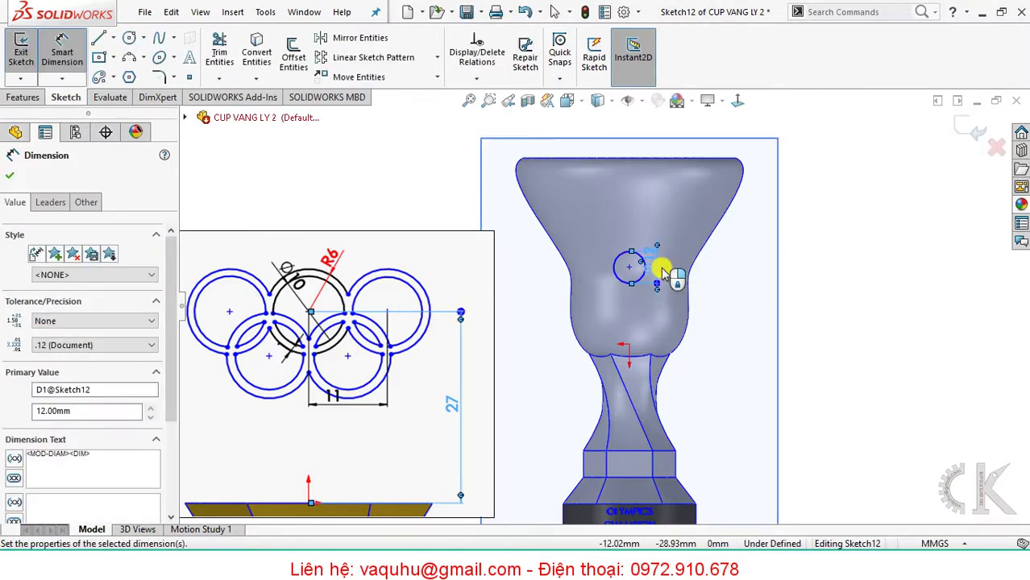
scroll(645, 273, "down", 2)
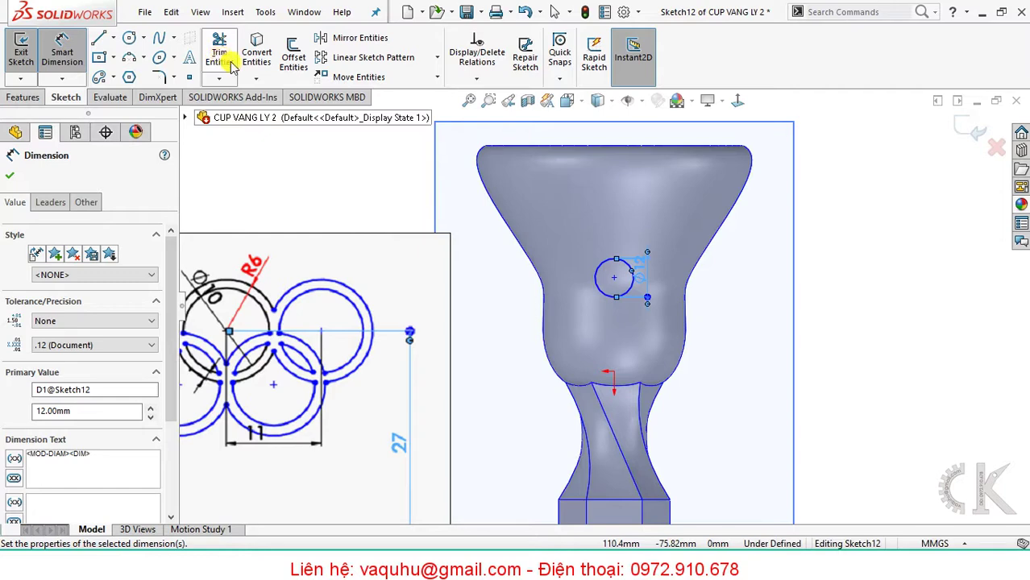
Offset the circle 1 mm inward to make a ring.
left_click(293, 57)
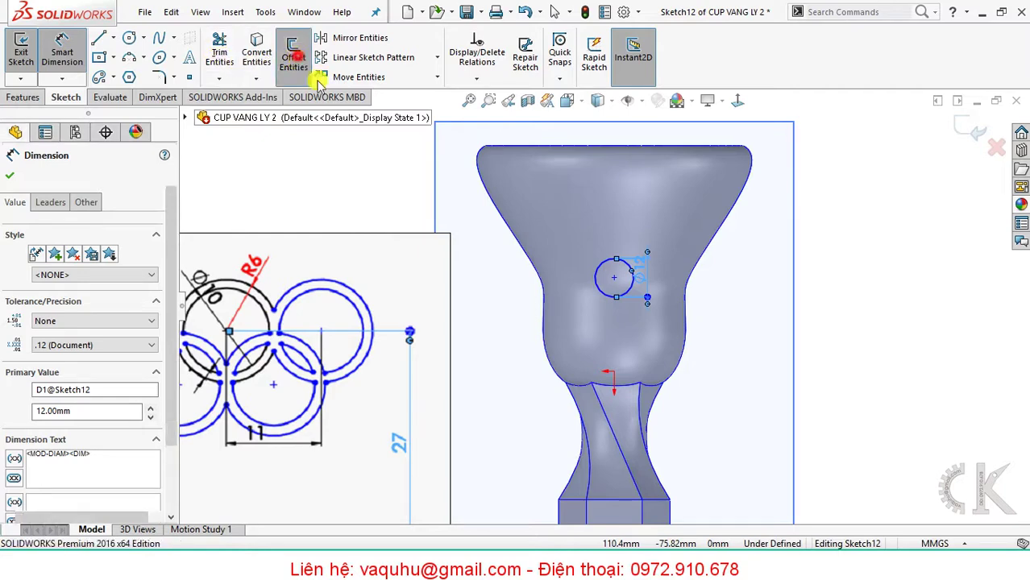
left_click(632, 270)
type("1")
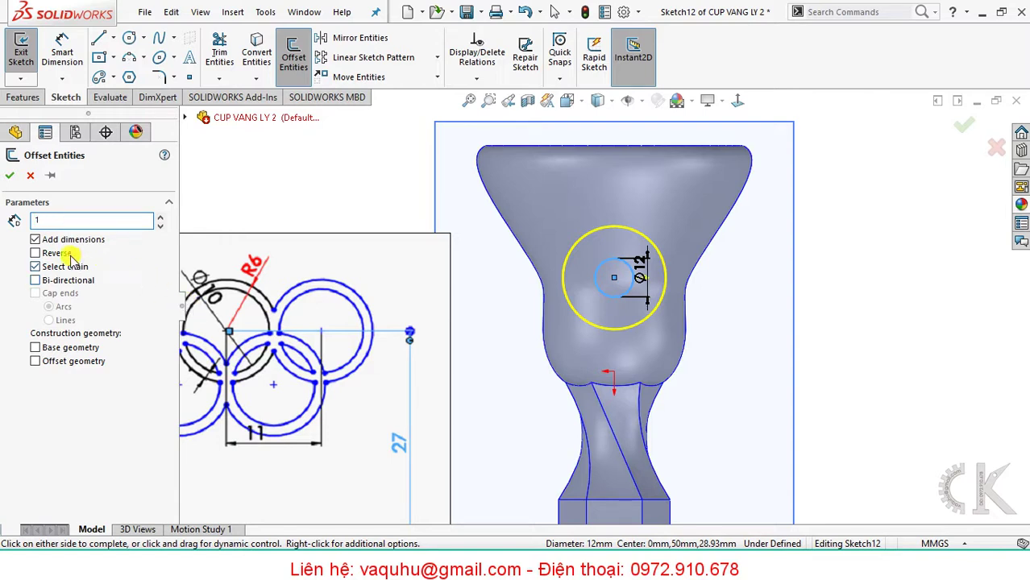
key("Return")
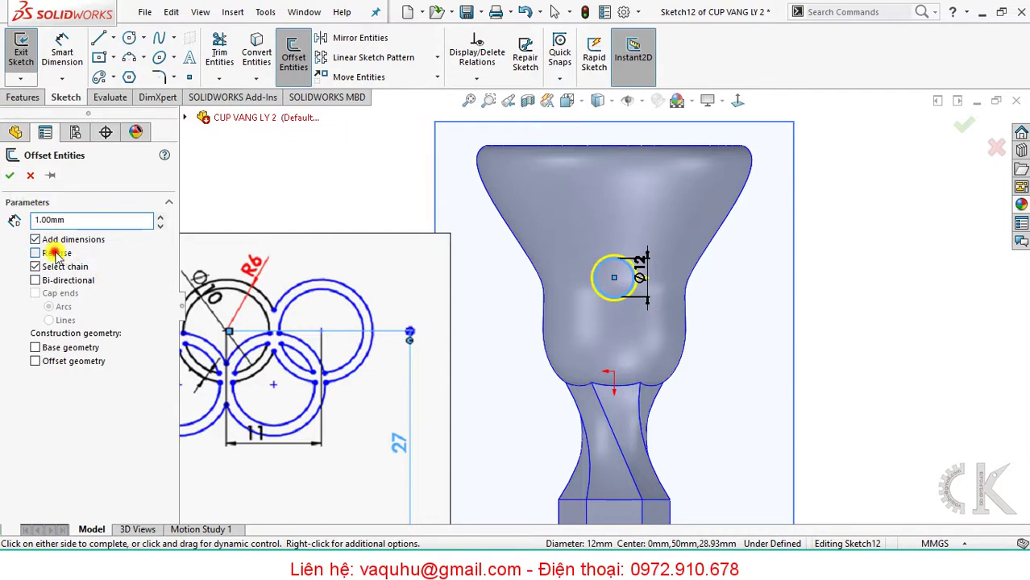
left_click(45, 254)
left_click(8, 177)
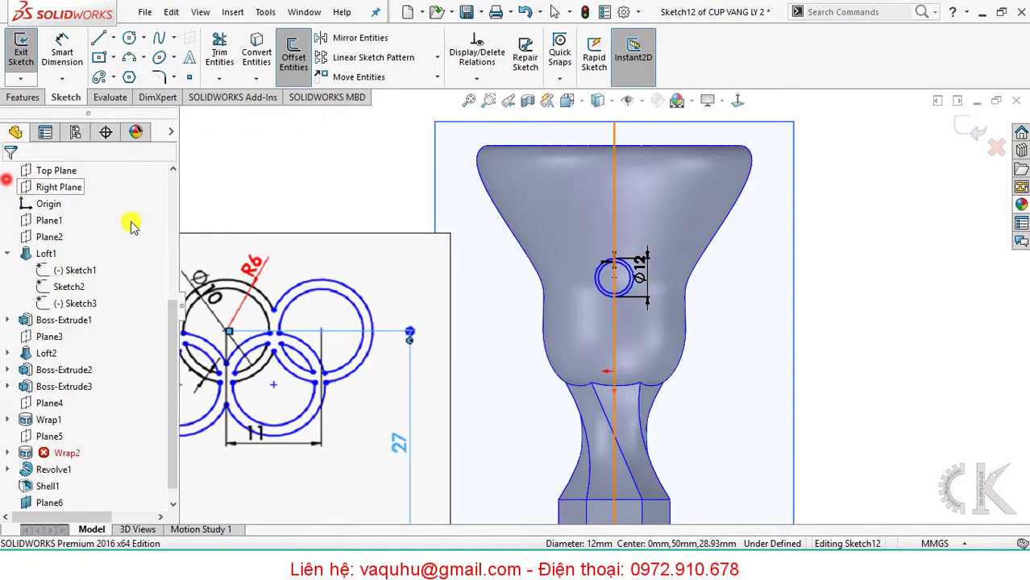
scroll(645, 271, "down", 2)
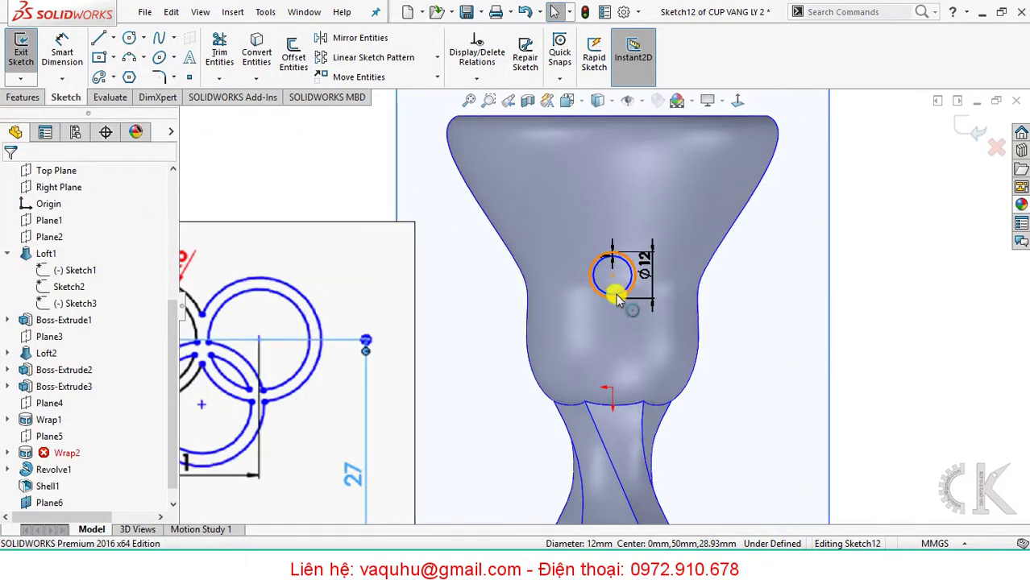
middle_click_drag(649, 300, 739, 292, "ctrl")
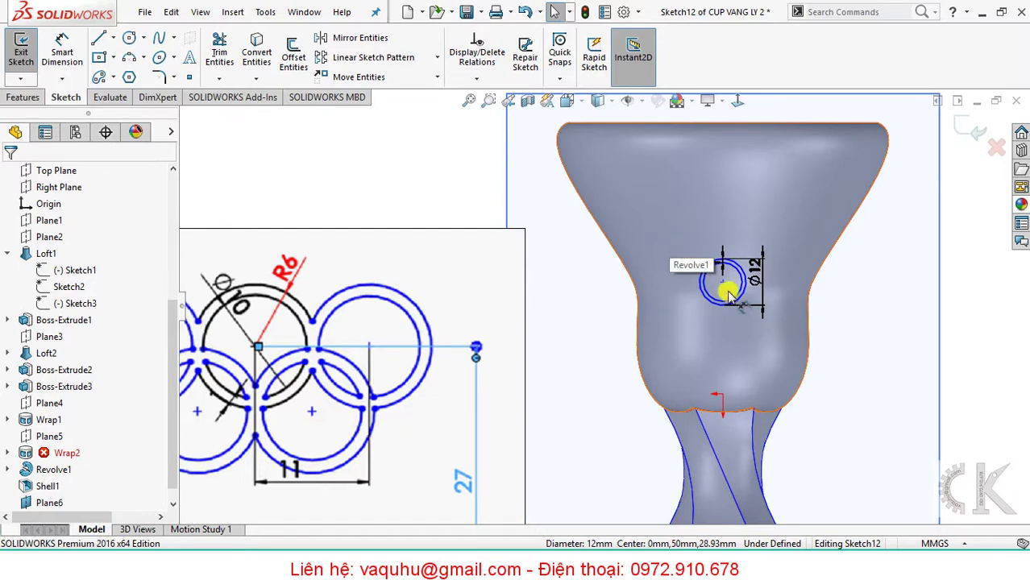
Dimension the ring's centre 27 mm above the origin.
right_click_drag(838, 375, 798, 338)
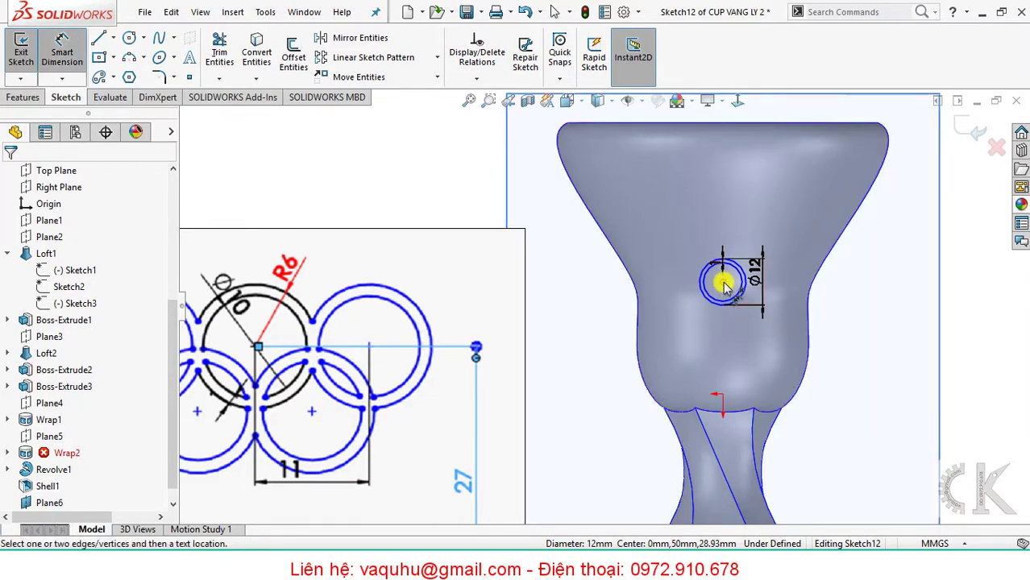
left_click(723, 281)
left_click(724, 395)
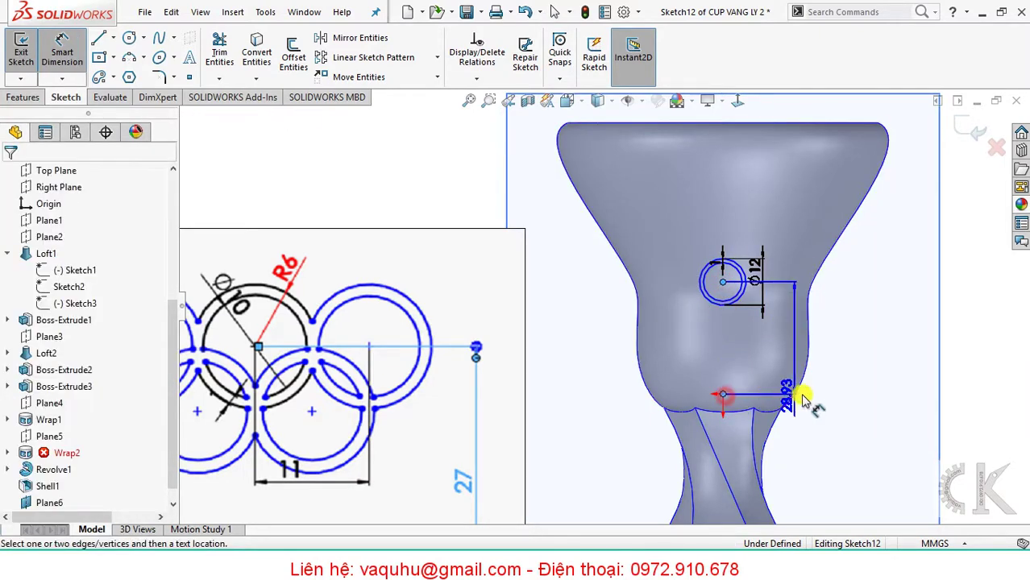
left_click(844, 345)
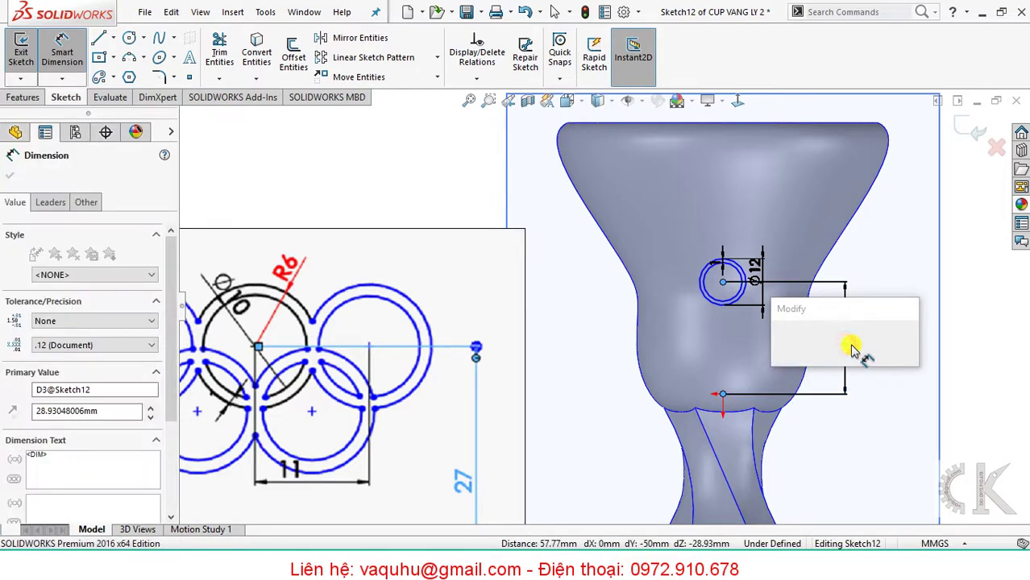
type("27")
key("Return")
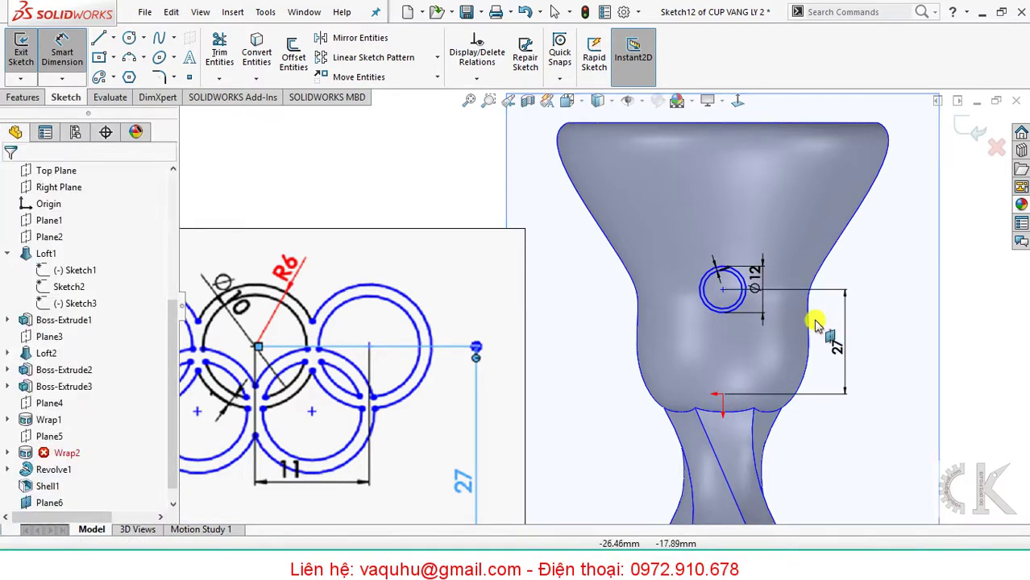
key("Escape")
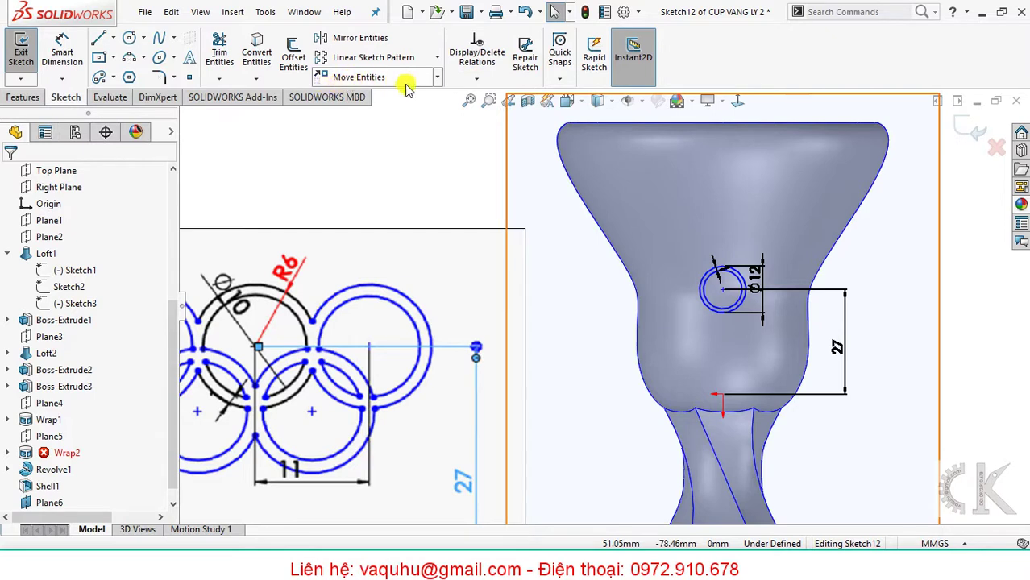
Copy the ring's circles to a new position left of the original.
left_click(438, 77)
left_click(390, 116)
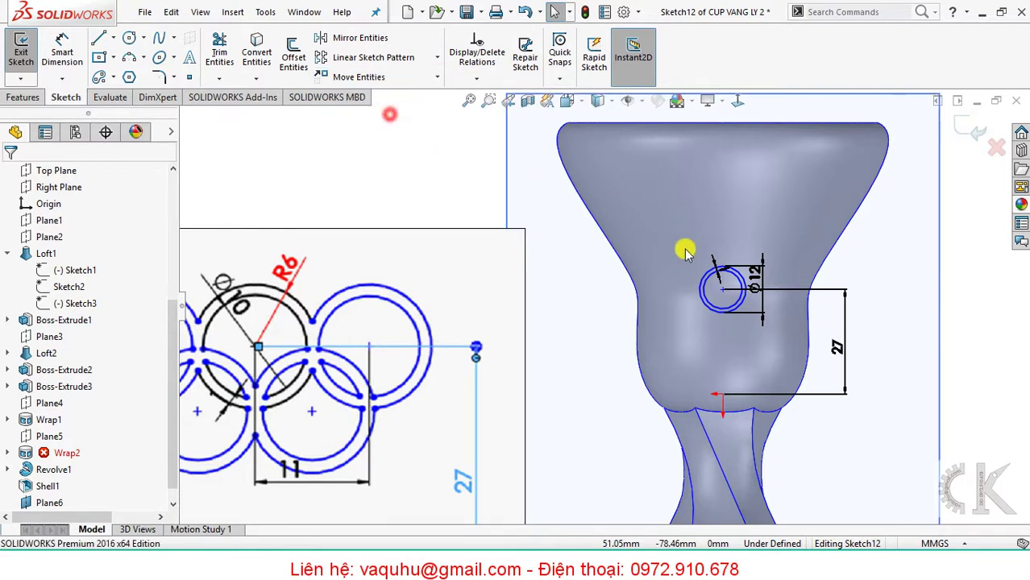
left_click_drag(683, 244, 750, 339)
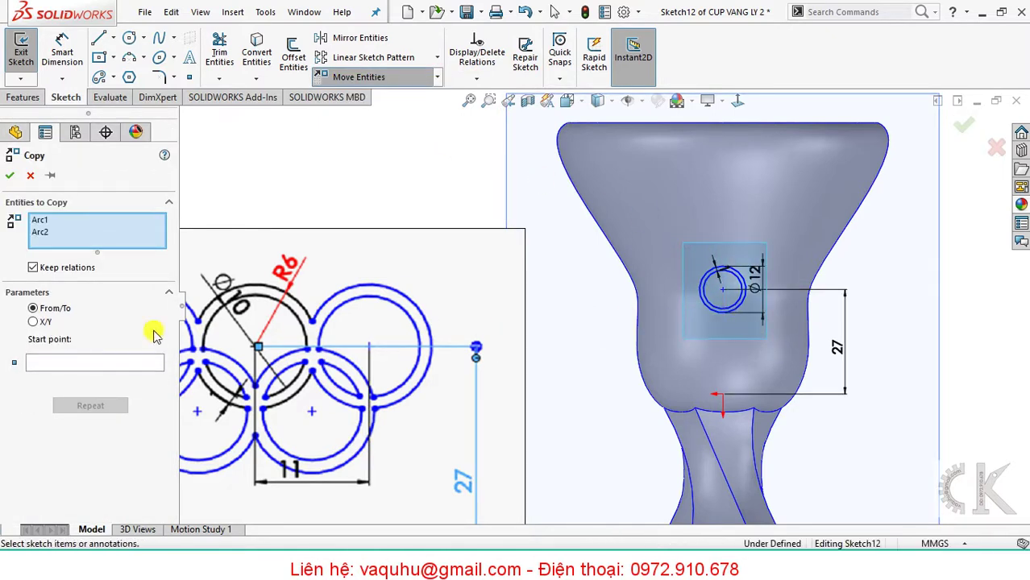
left_click(122, 360)
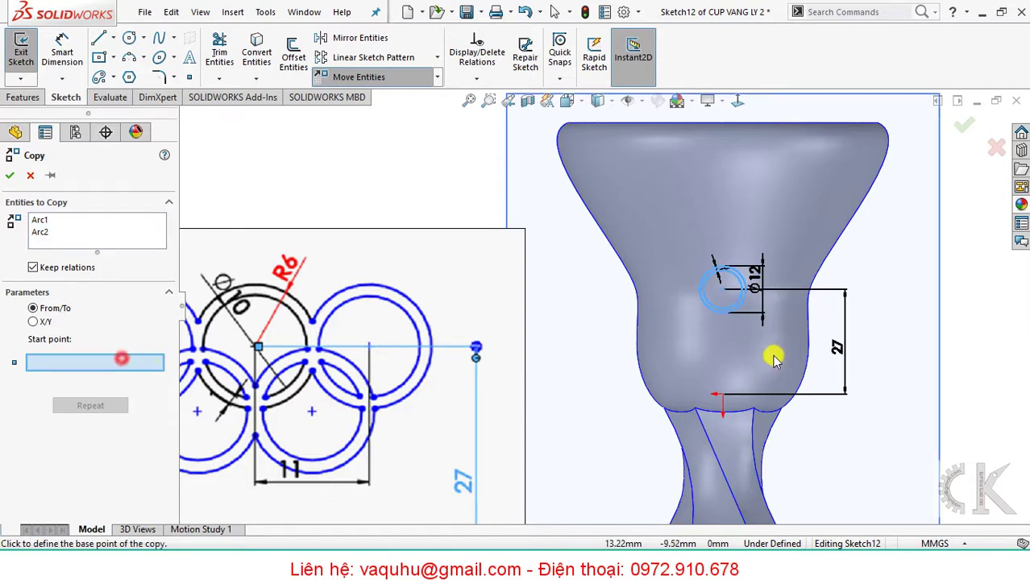
left_click(750, 292)
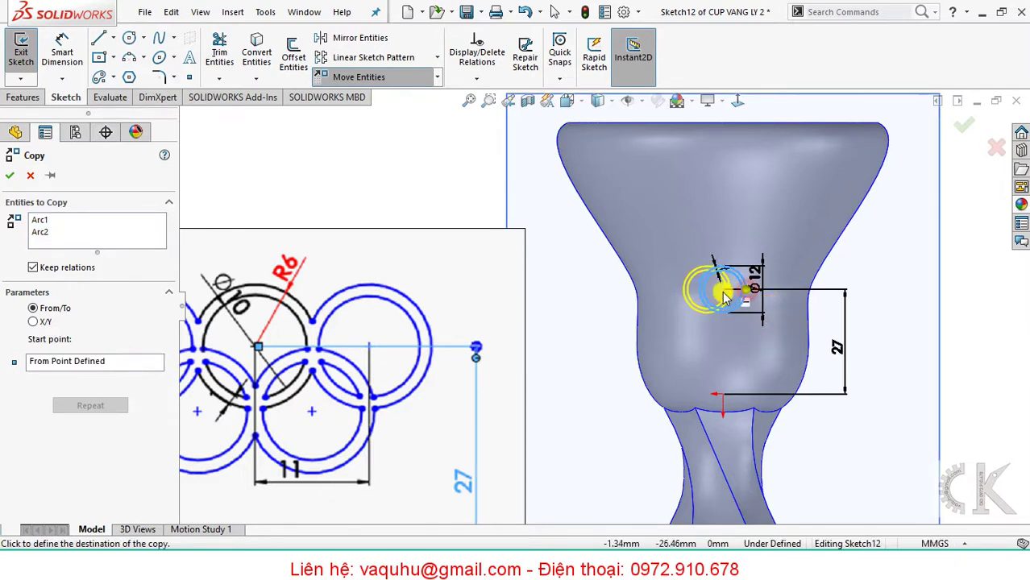
scroll(709, 300, "down", 2)
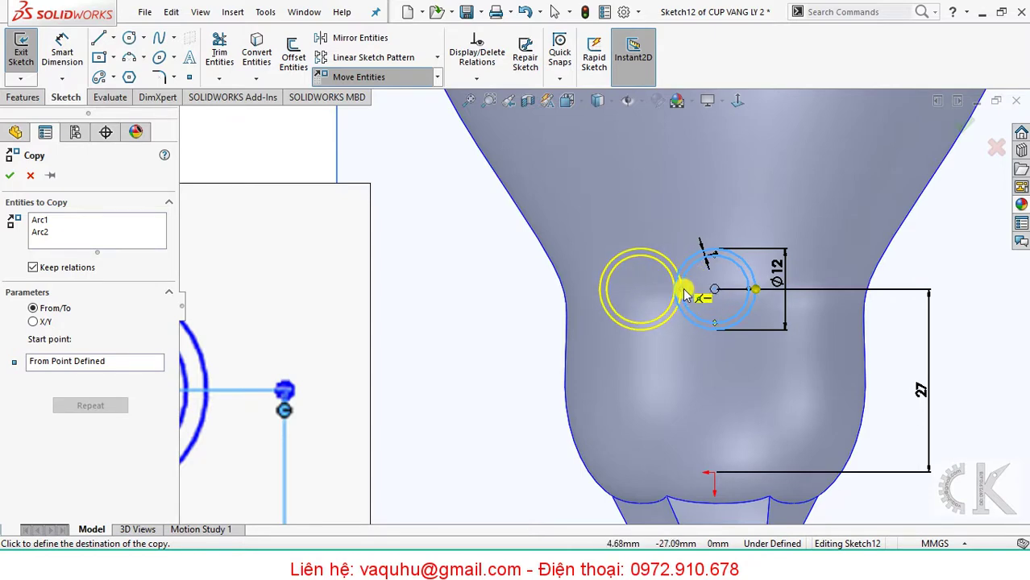
left_click(684, 294)
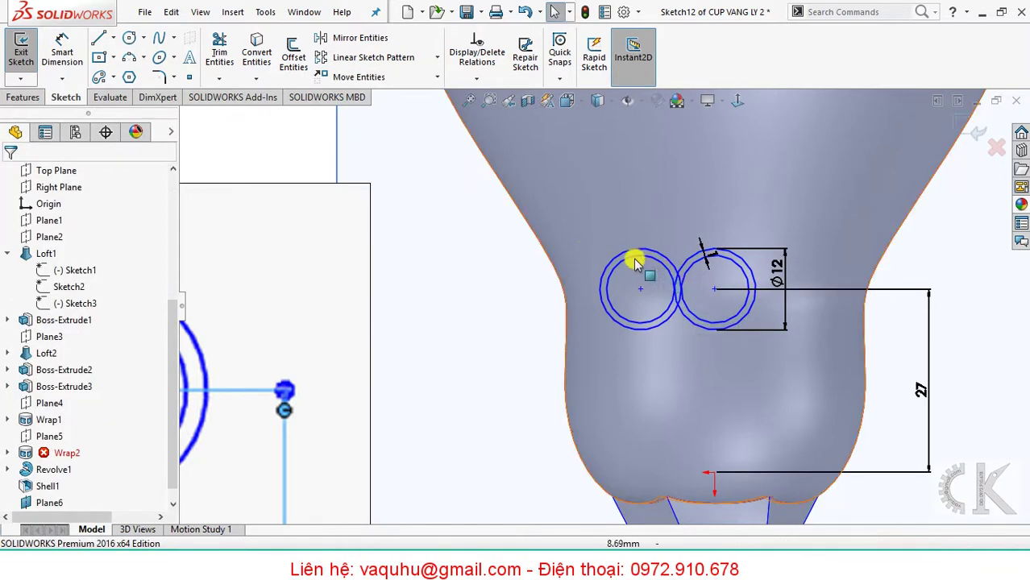
Copy the left ring again to the right of the middle ring.
left_click_drag(567, 223, 700, 350)
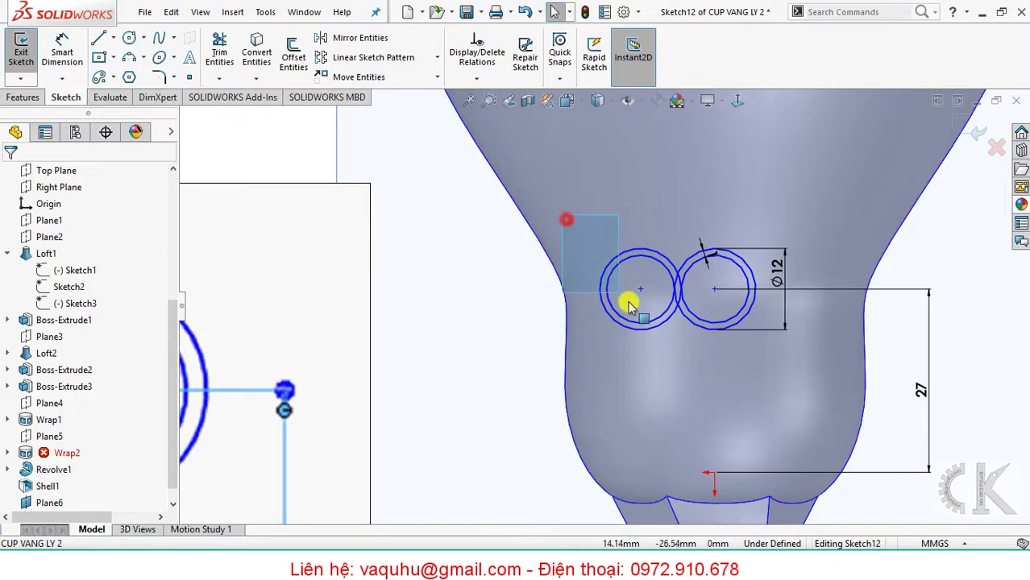
left_click(437, 78)
left_click(390, 115)
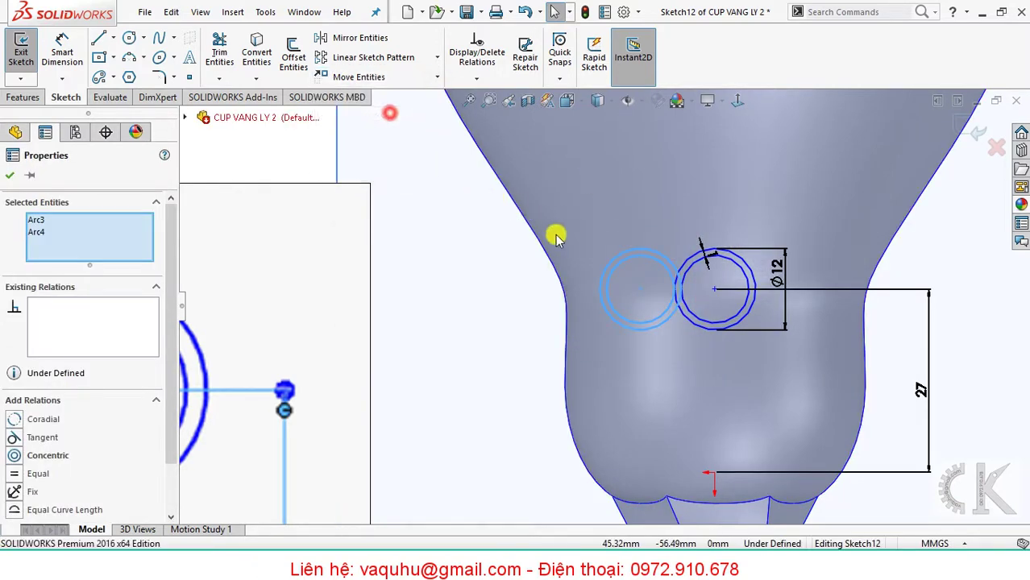
left_click(599, 290)
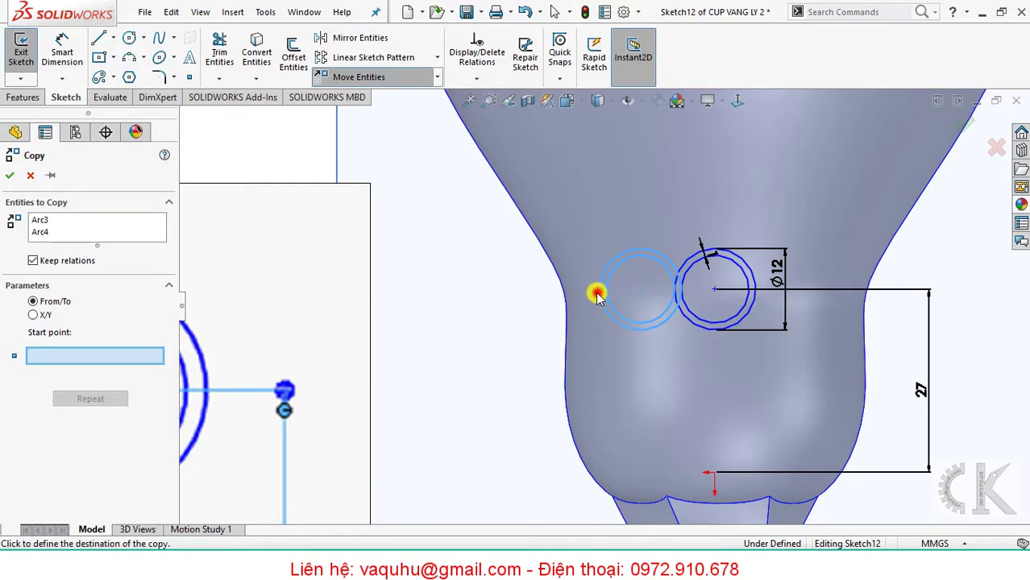
left_click(749, 293)
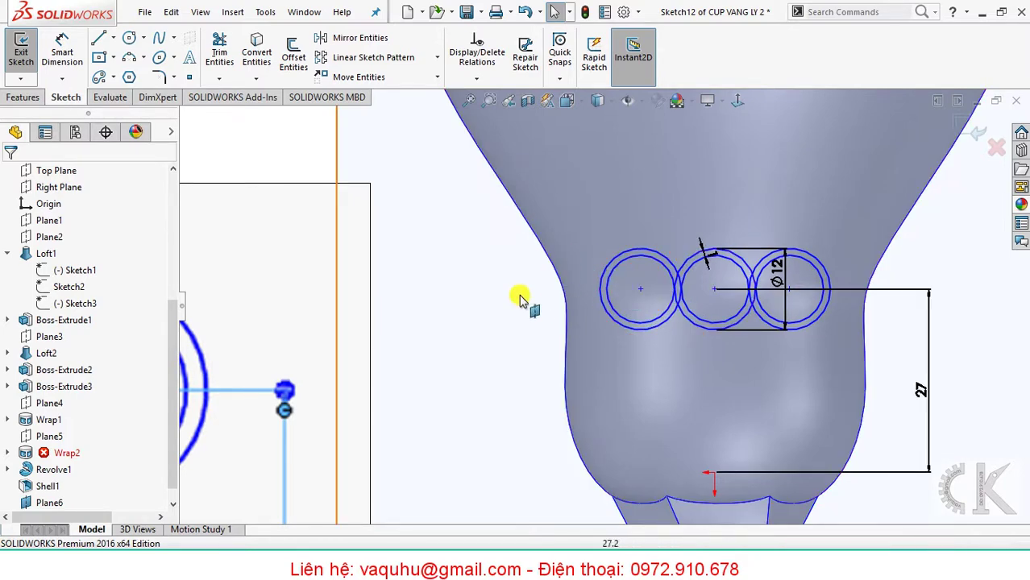
Enlarge the Olympic rings reference picture so the full emblem shows beside the bowl.
left_click(351, 266)
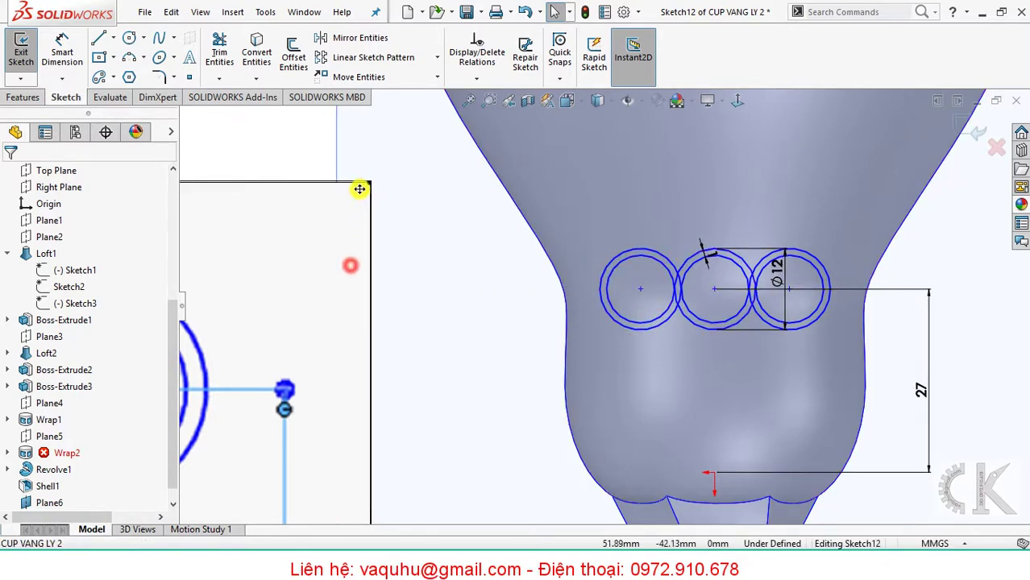
left_click(344, 212)
left_click_drag(370, 182, 658, 165)
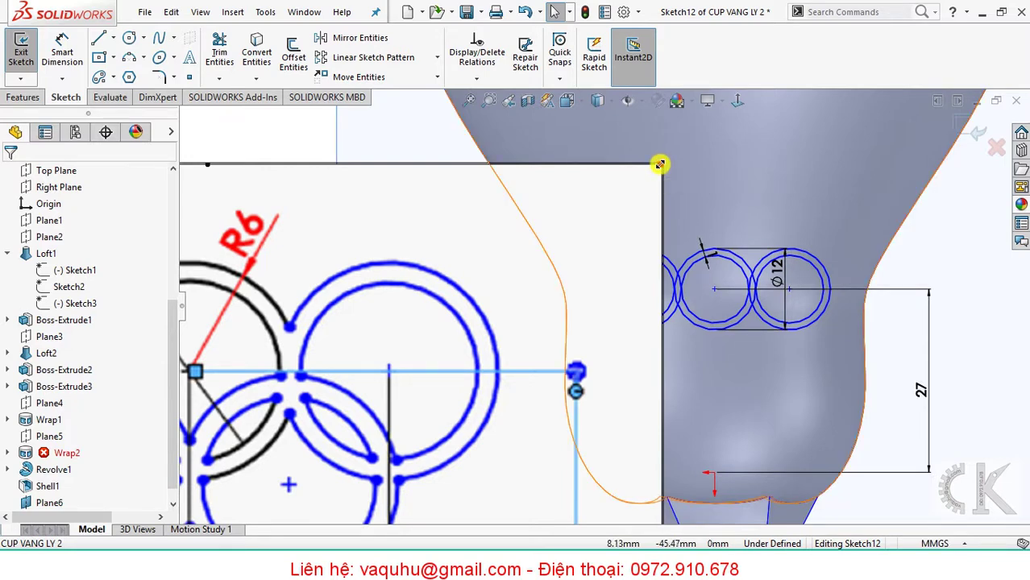
left_click(658, 165)
left_click_drag(445, 298, 416, 337)
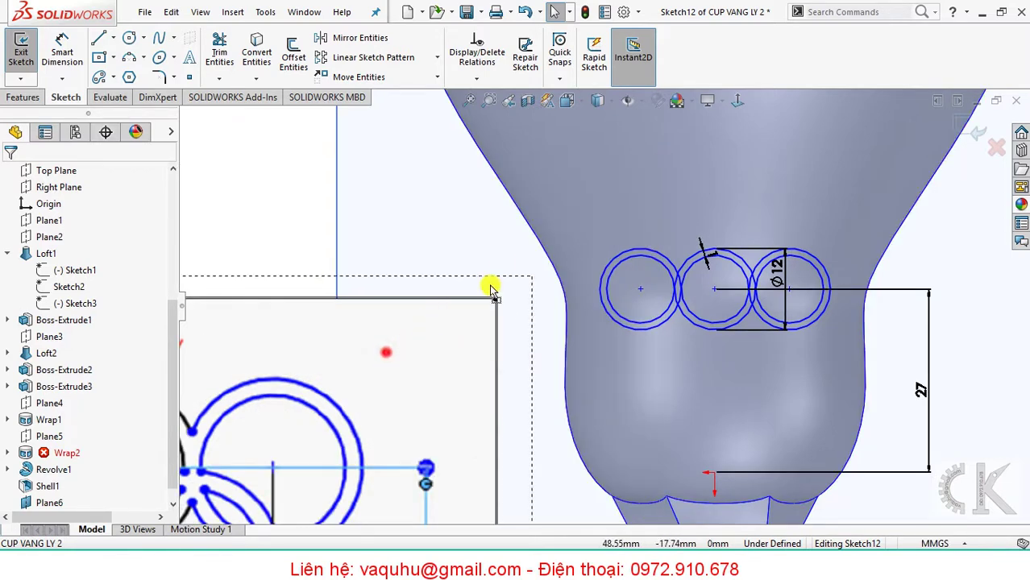
left_click_drag(491, 287, 611, 182)
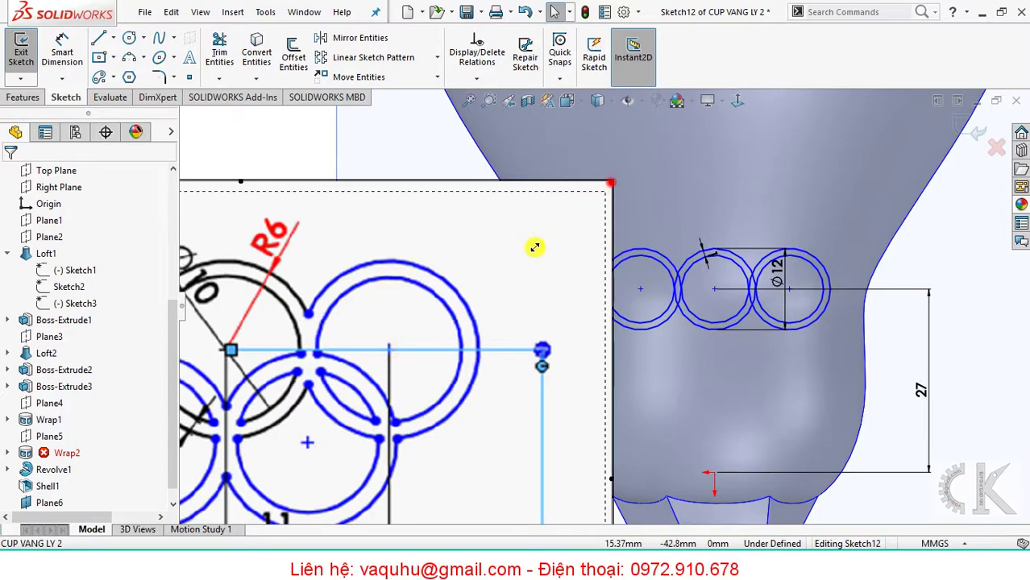
left_click_drag(423, 317, 355, 358)
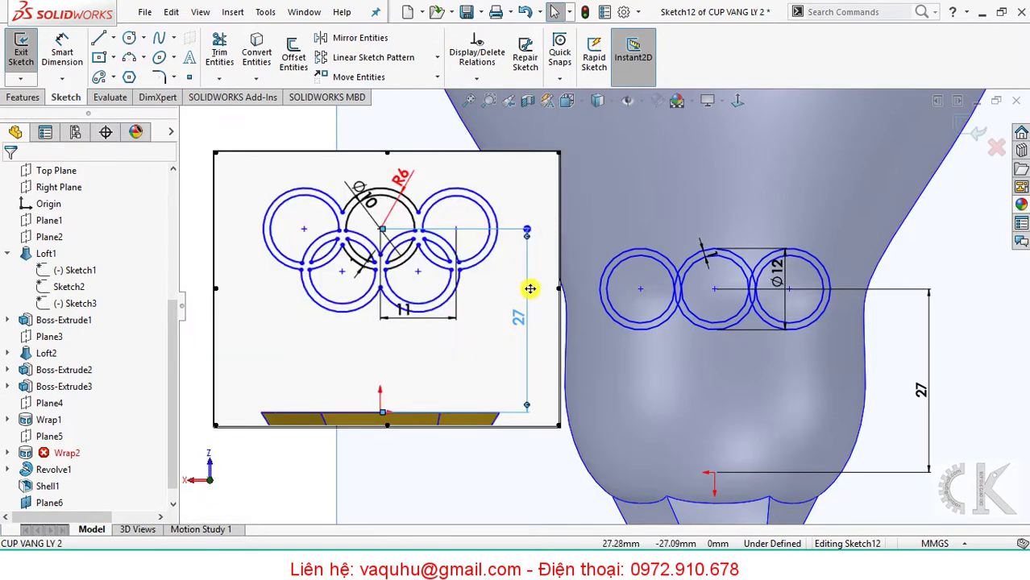
scroll(677, 300, "down", 2)
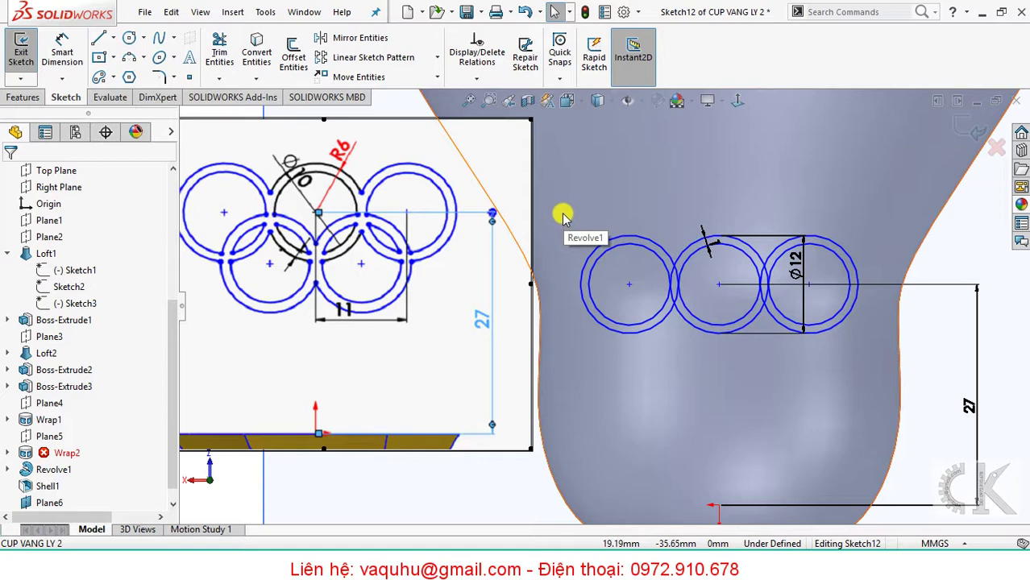
Copy the left ring circle to a spot below the top row.
left_click_drag(562, 214, 681, 347)
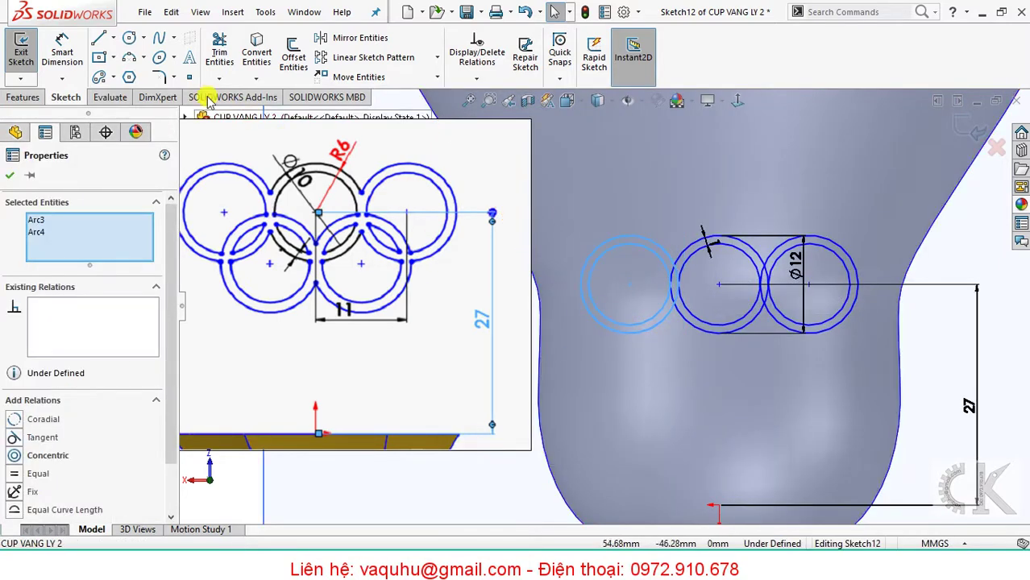
left_click(436, 78)
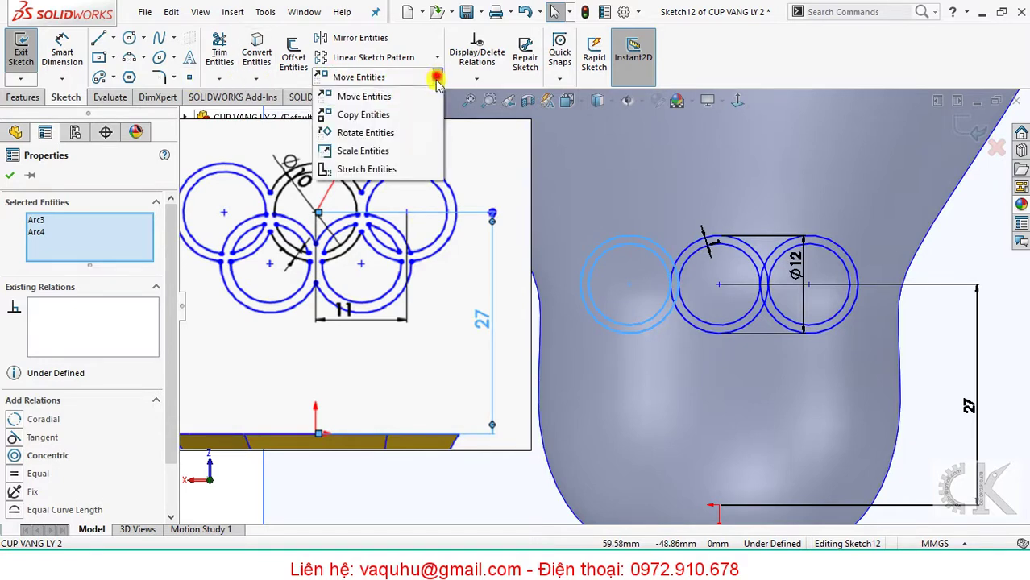
left_click(377, 116)
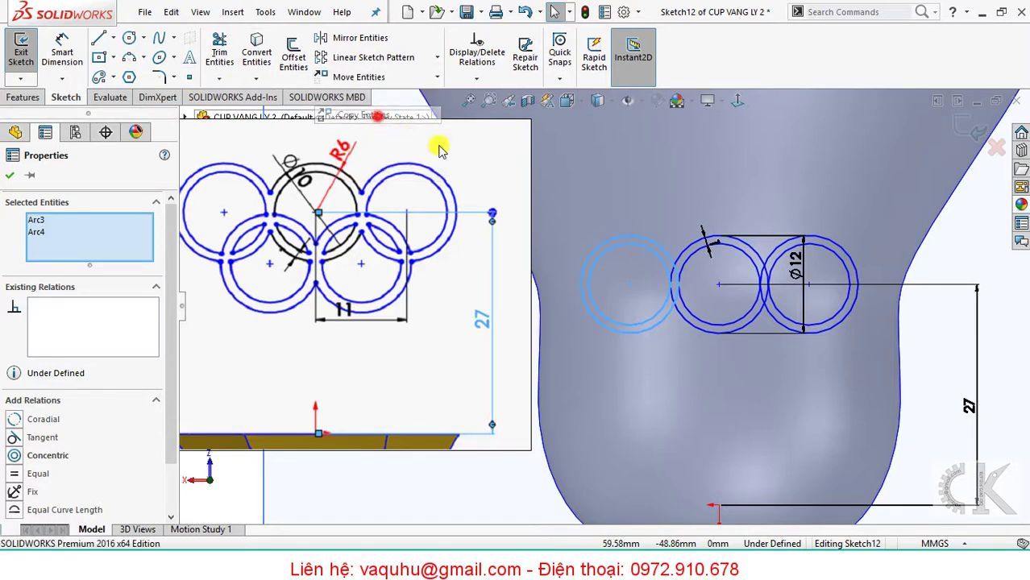
left_click(630, 289)
left_click(660, 394)
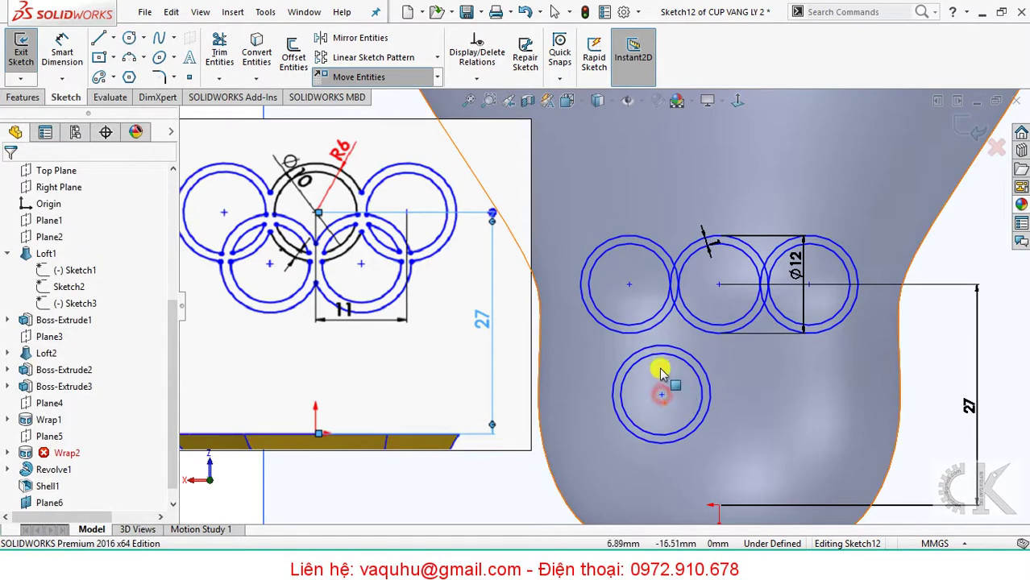
Copy the lower ring to its right, then select both lower rings to move them.
left_click(435, 78)
left_click(382, 111)
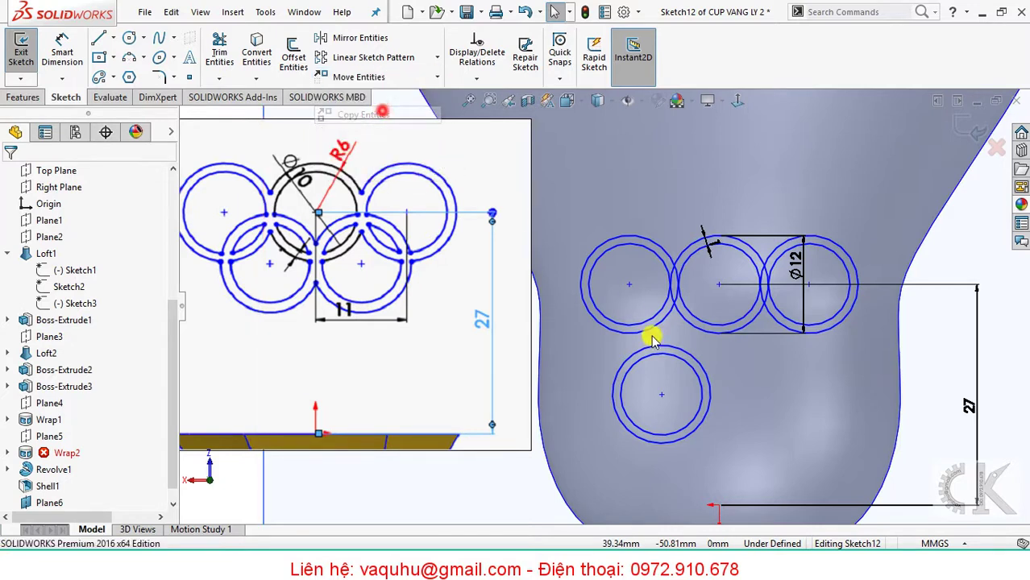
left_click_drag(600, 343, 720, 459)
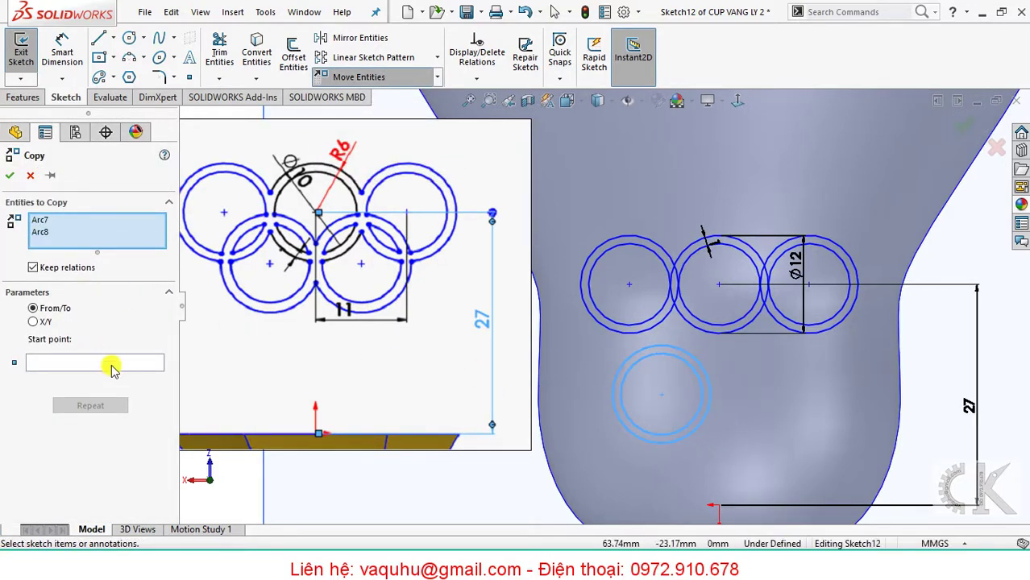
left_click(112, 368)
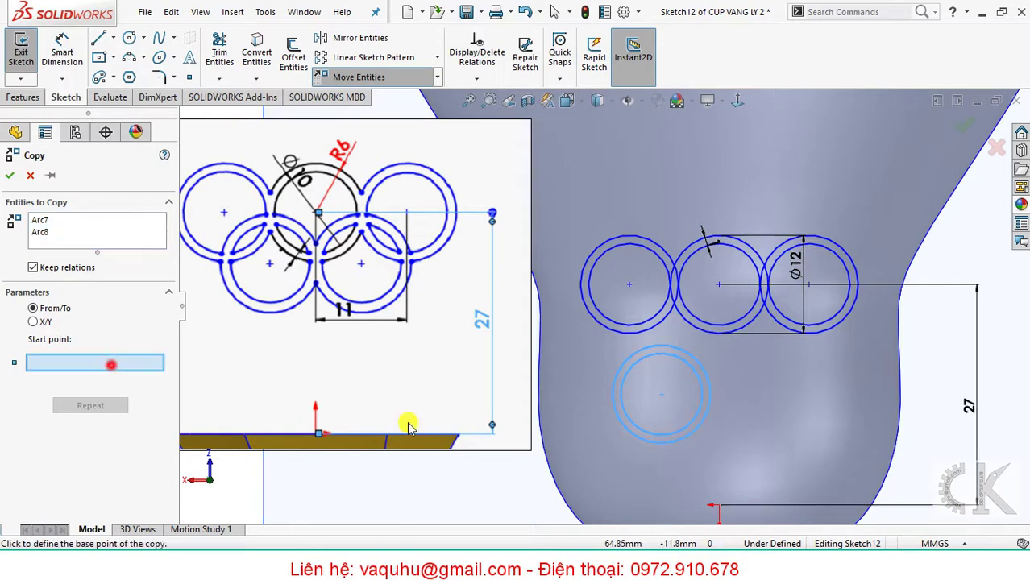
left_click(613, 394)
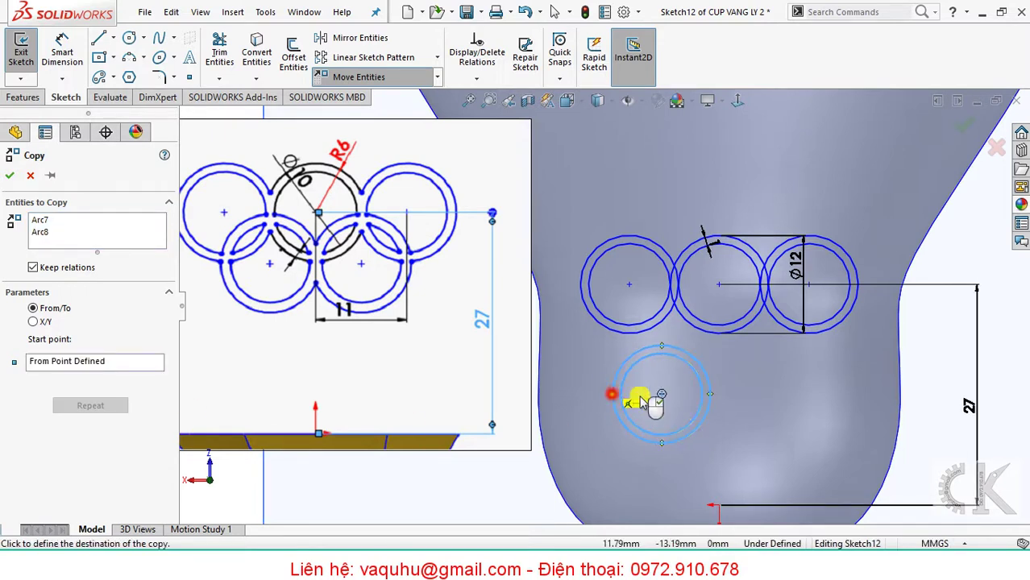
left_click(699, 396)
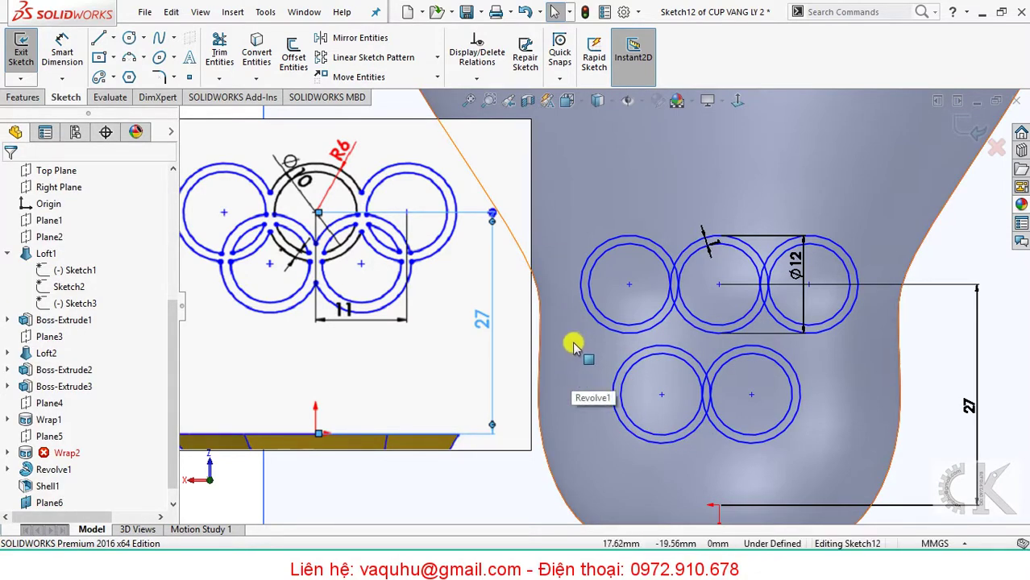
left_click_drag(570, 332, 823, 456)
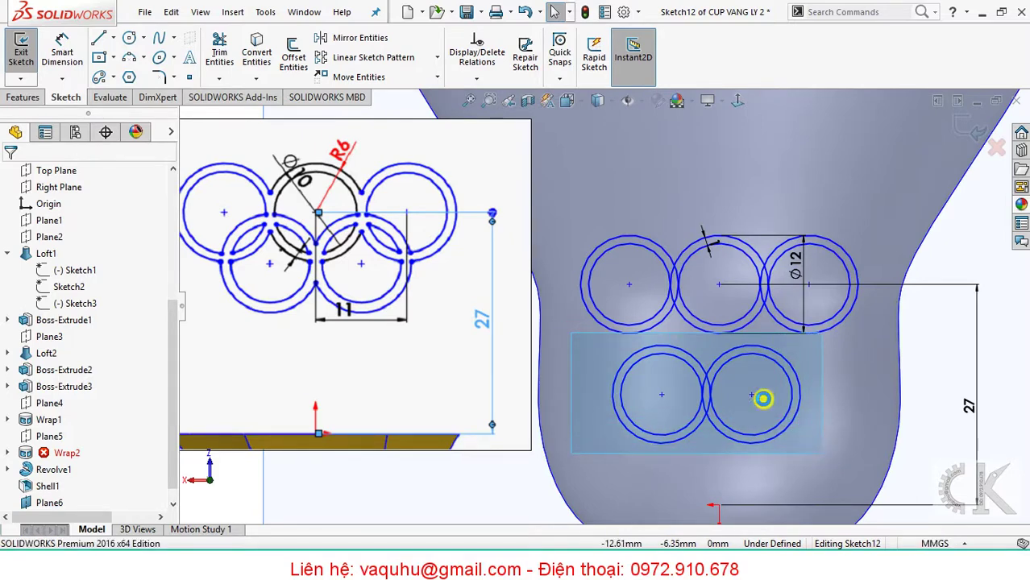
left_click(358, 76)
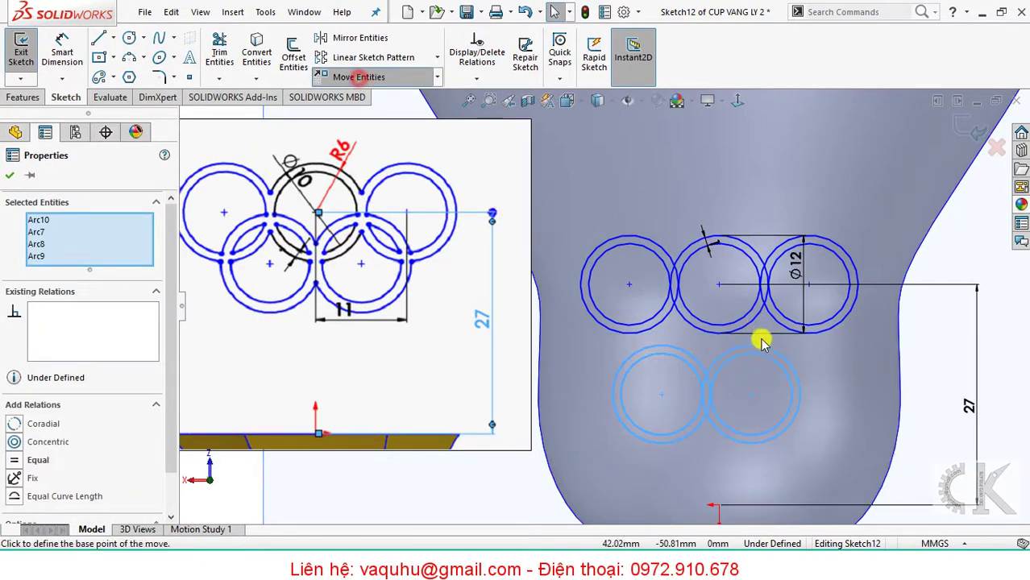
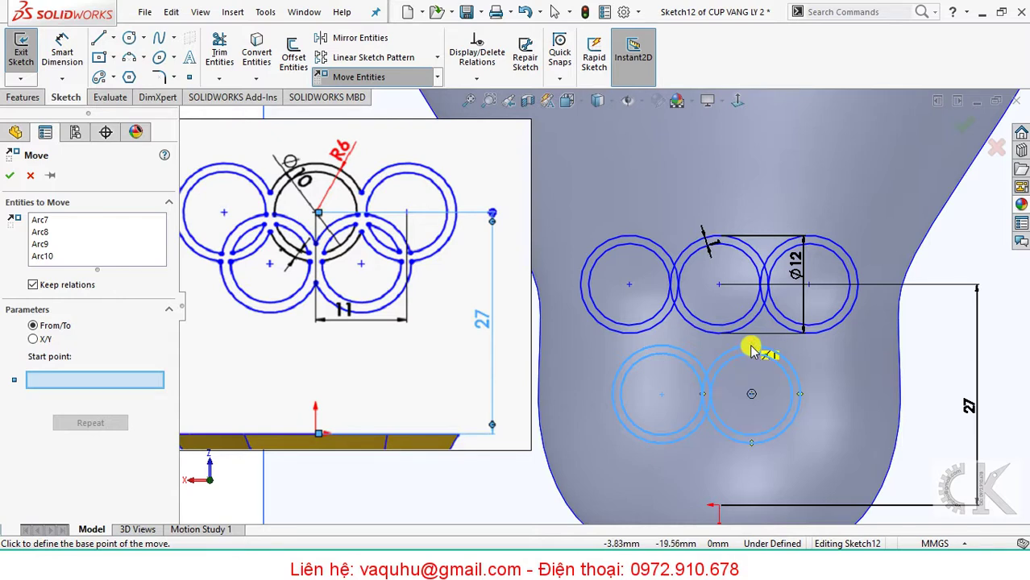
Abandon a first move attempt, leaving the lower rings where they were.
left_click(750, 347)
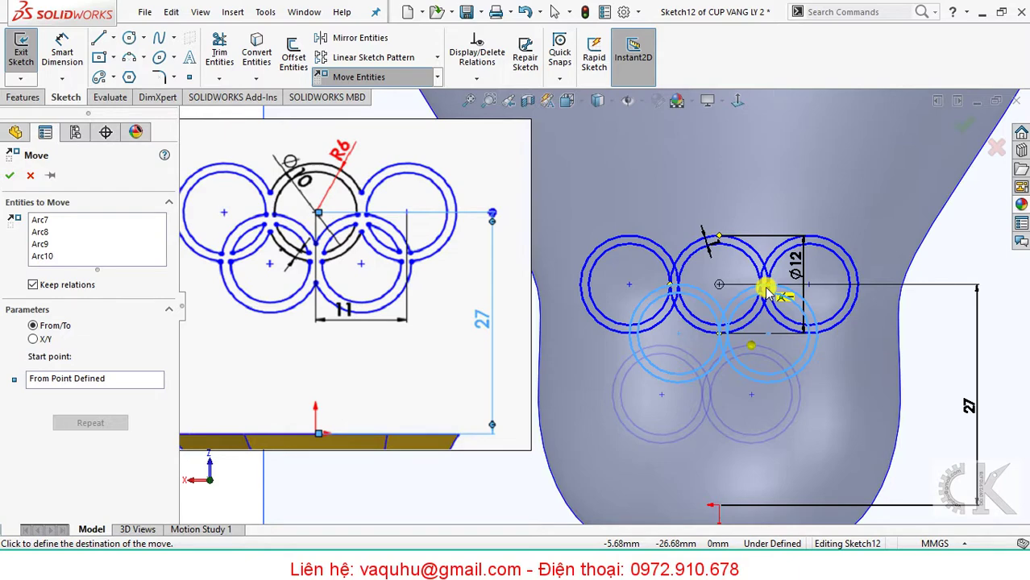
scroll(769, 292, "down", 4)
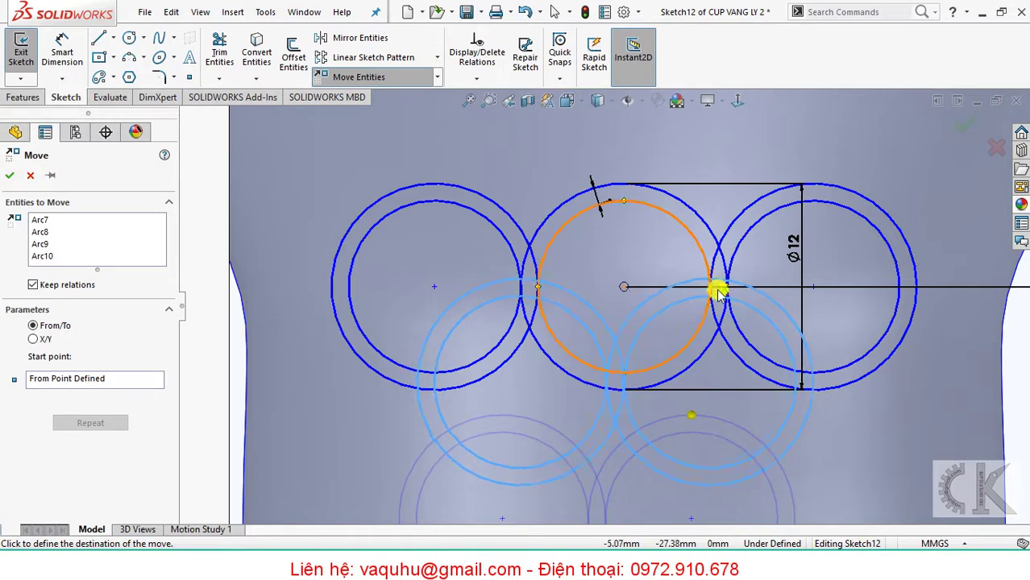
left_click(722, 302)
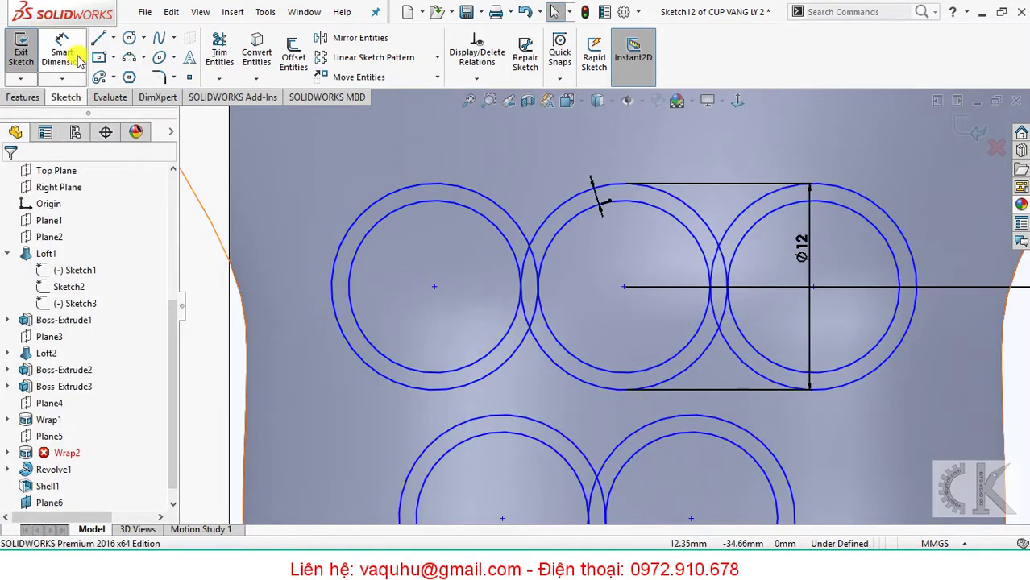
Draw a short line beside the middle ring.
left_click(98, 38)
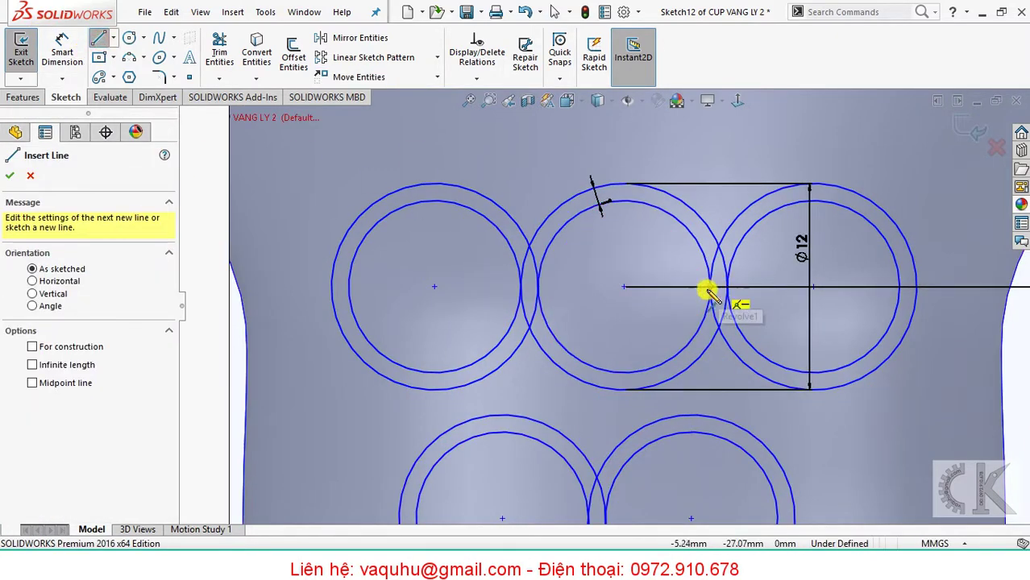
left_click_drag(709, 288, 728, 287)
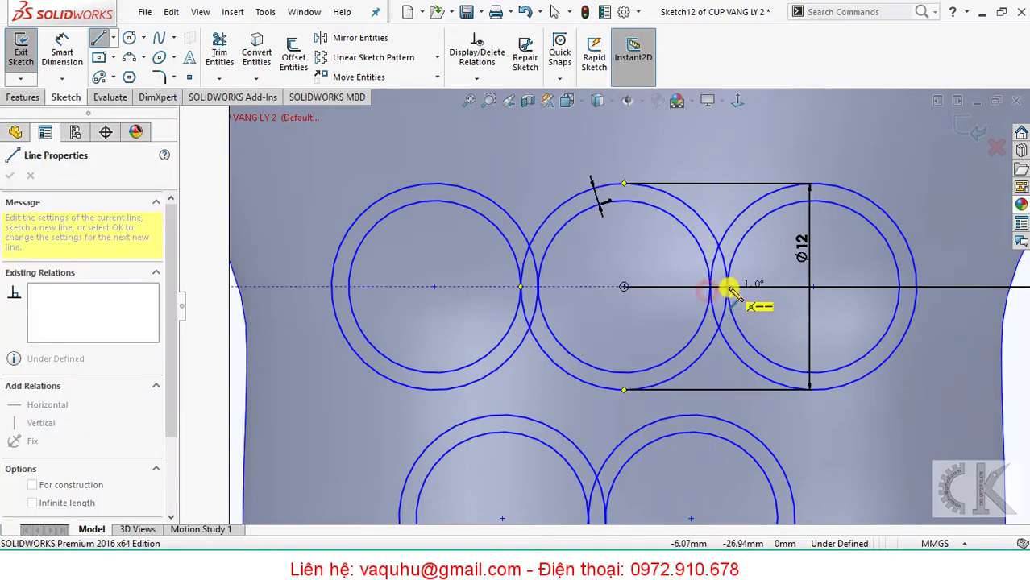
key("Escape")
scroll(689, 356, "down", 2)
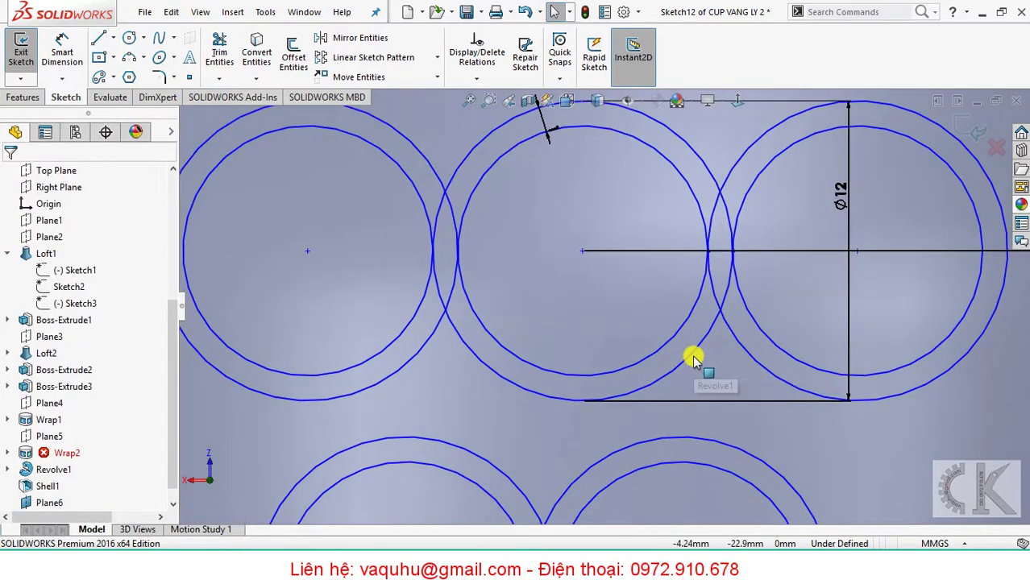
scroll(685, 347, "up", 4)
Move the two lower rings up from their top quadrant so they overlap the upper three.
left_click(359, 76)
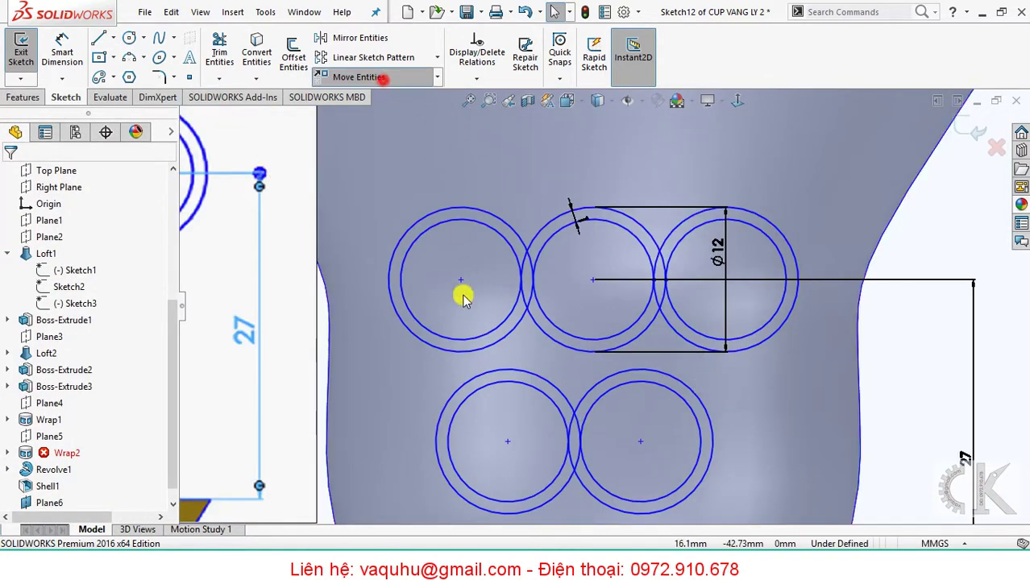
mouse_move(542, 412)
left_mouse_down()
mouse_move(730, 505)
mouse_move(730, 520)
left_mouse_up()
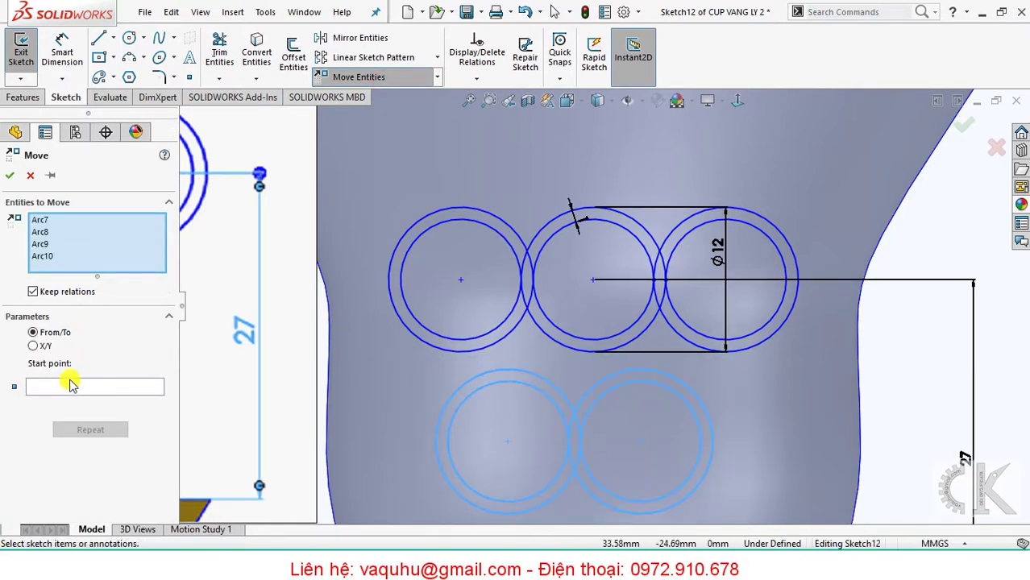
left_click(71, 386)
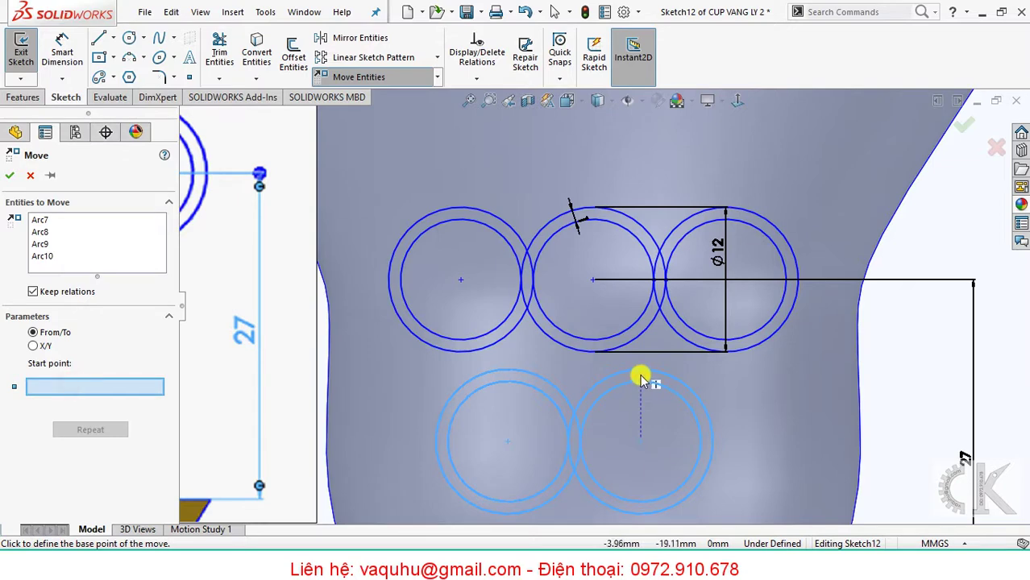
left_click(640, 370)
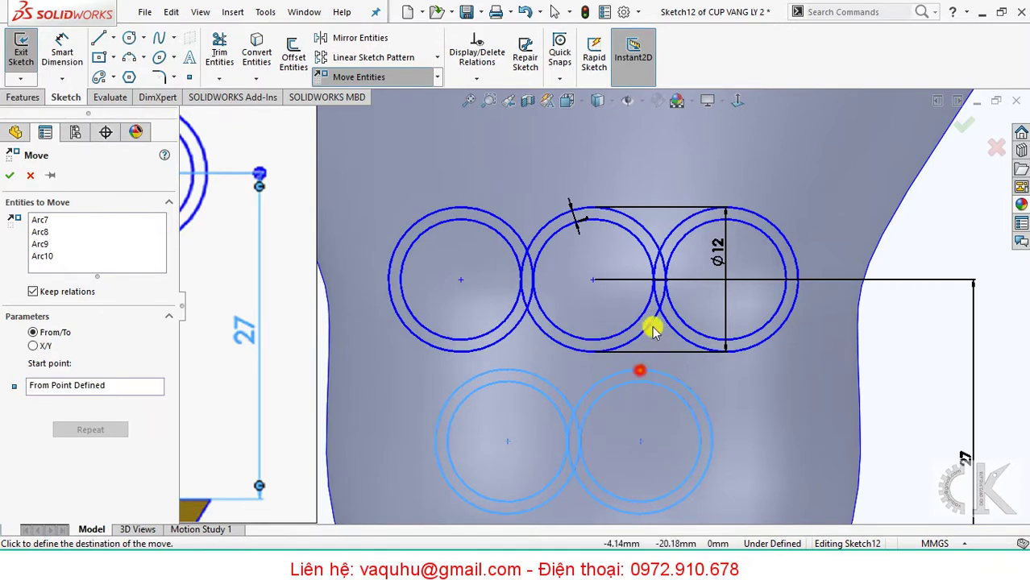
left_click(659, 282)
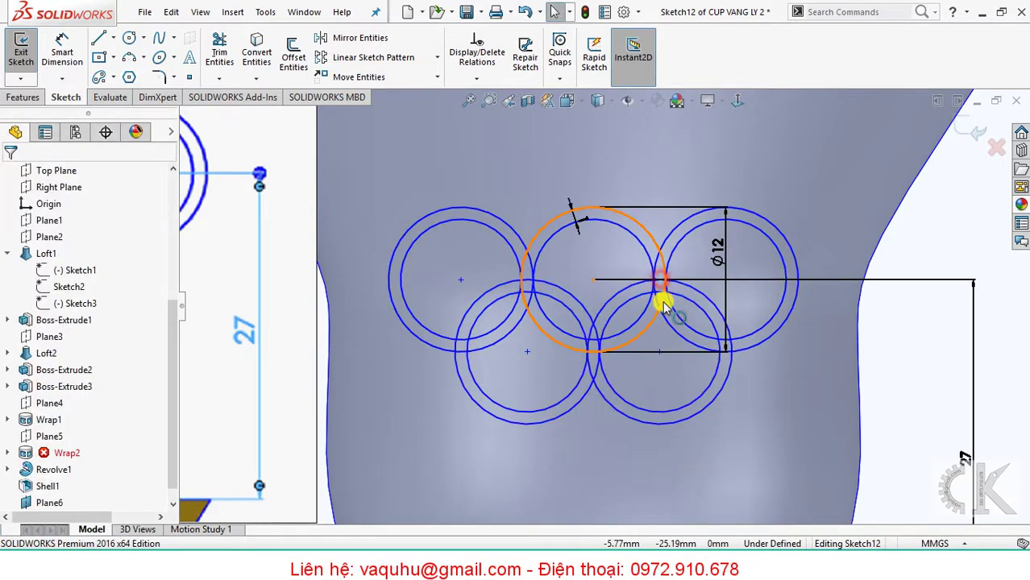
scroll(661, 289, "down", 3)
left_click_drag(612, 264, 685, 299)
left_click(681, 299)
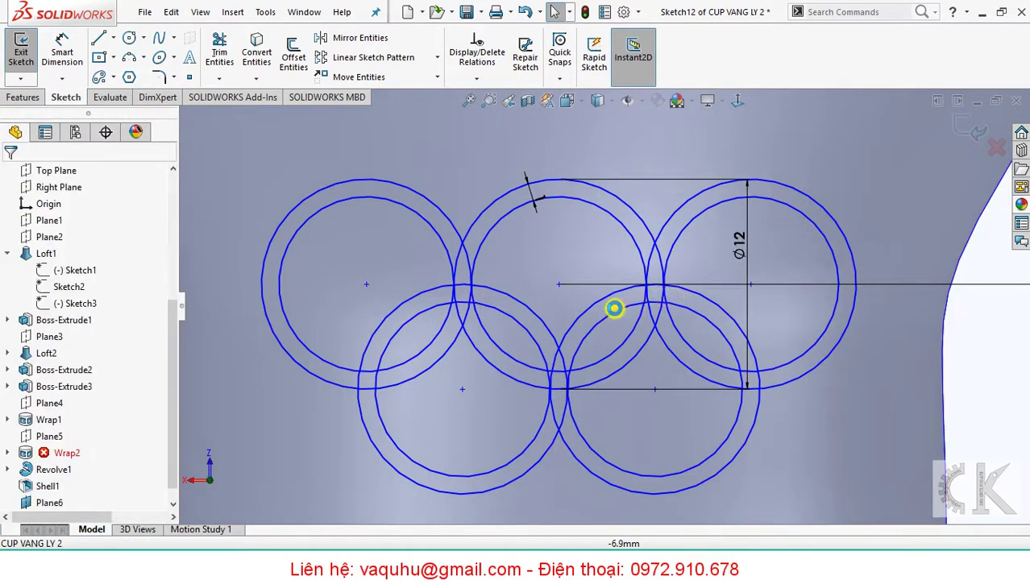
Power-trim the crossing arcs between the left and lower rings.
left_click(228, 58)
scroll(465, 274, "down", 2)
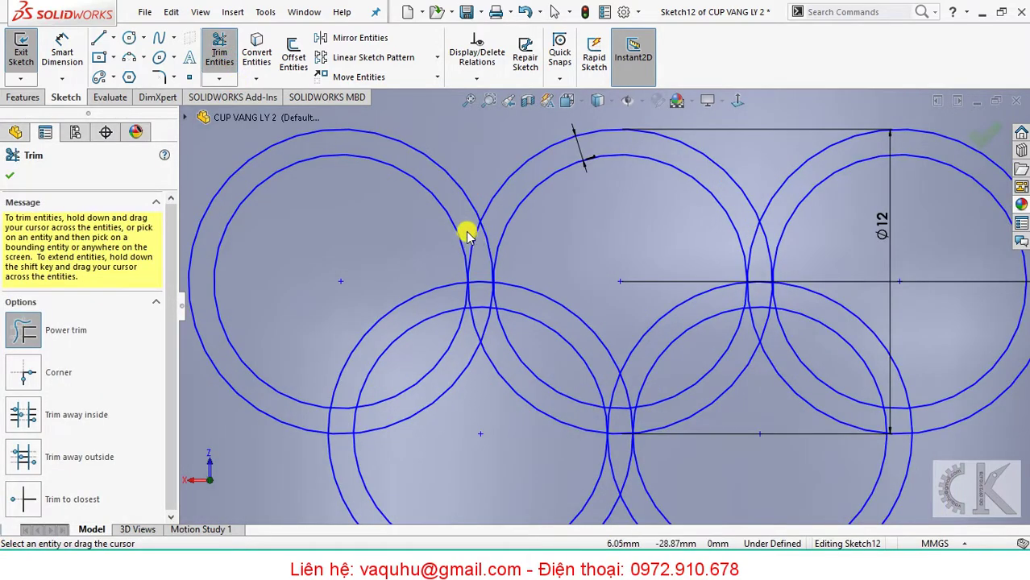
mouse_move(466, 234)
left_mouse_down()
mouse_move(494, 322)
mouse_move(513, 292)
mouse_move(488, 308)
mouse_move(459, 291)
mouse_move(478, 298)
mouse_move(471, 334)
mouse_move(466, 322)
left_mouse_up()
scroll(469, 316, "down", 3)
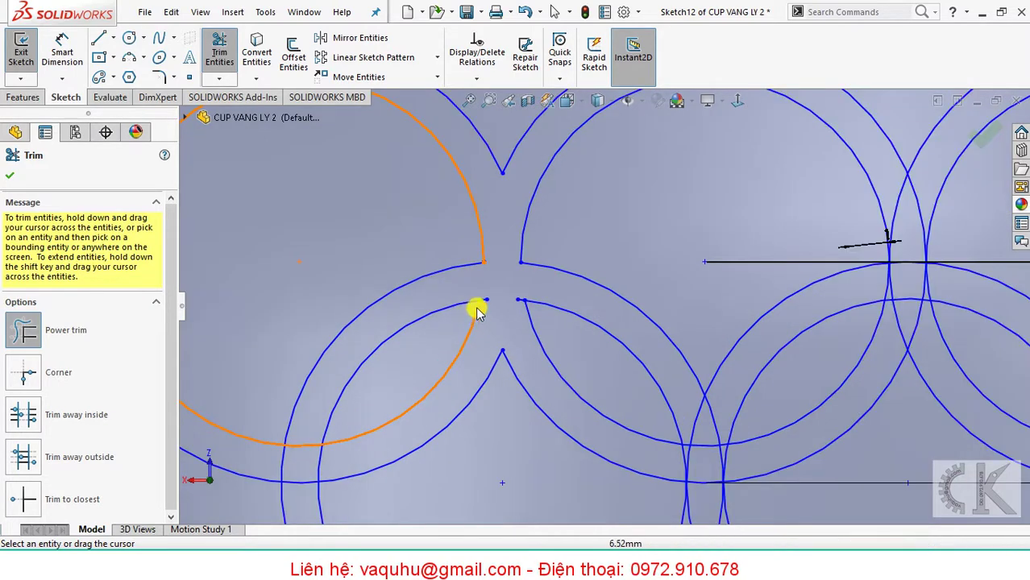
scroll(483, 302, "down", 2)
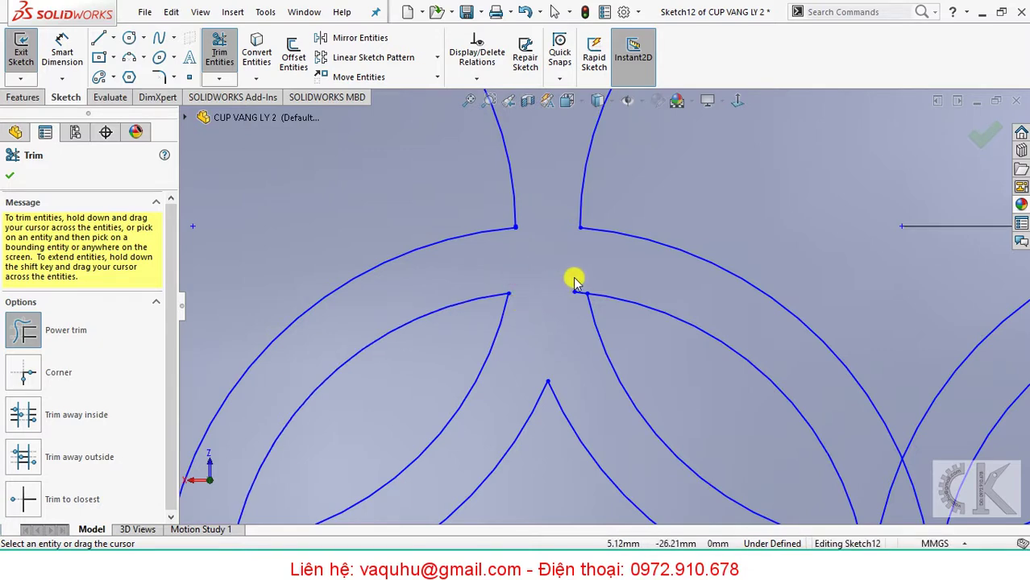
scroll(515, 294, "up", 3)
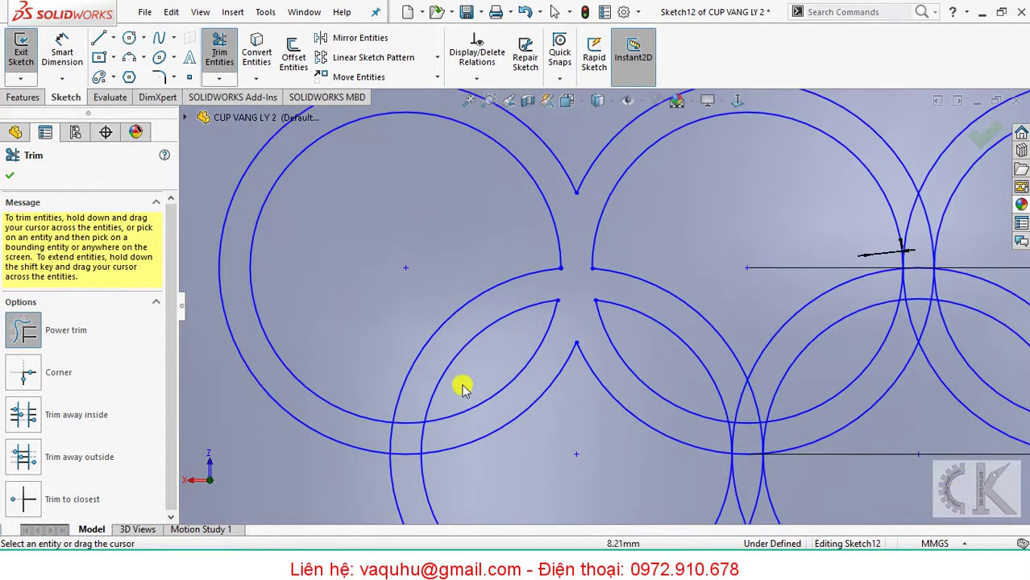
mouse_move(419, 429)
left_mouse_down()
mouse_move(382, 434)
mouse_move(407, 461)
left_mouse_up()
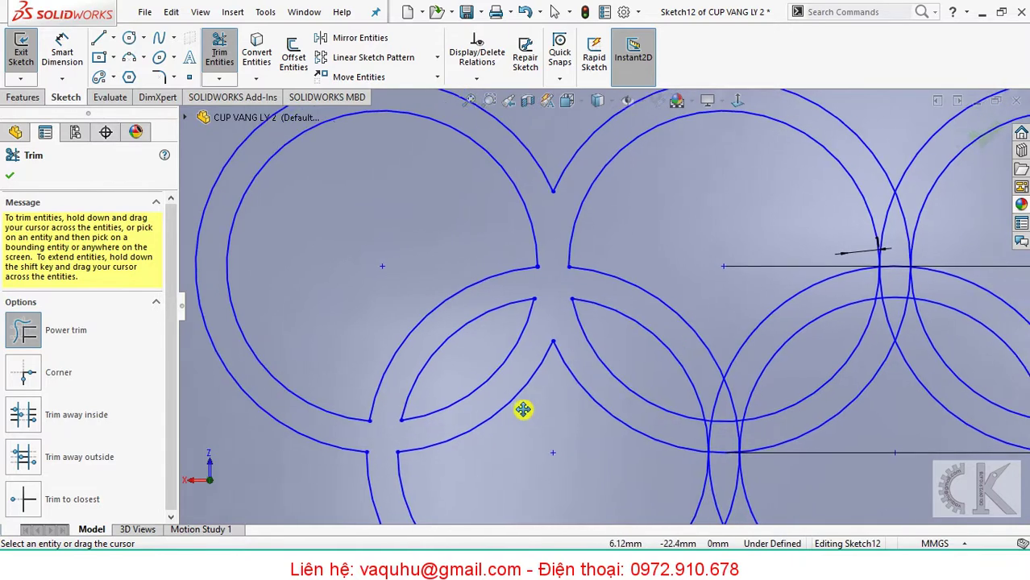
middle_click_drag(498, 427, 345, 363, "ctrl")
mouse_move(511, 393)
left_mouse_down()
mouse_move(552, 395)
mouse_move(545, 334)
mouse_move(524, 395)
left_mouse_up()
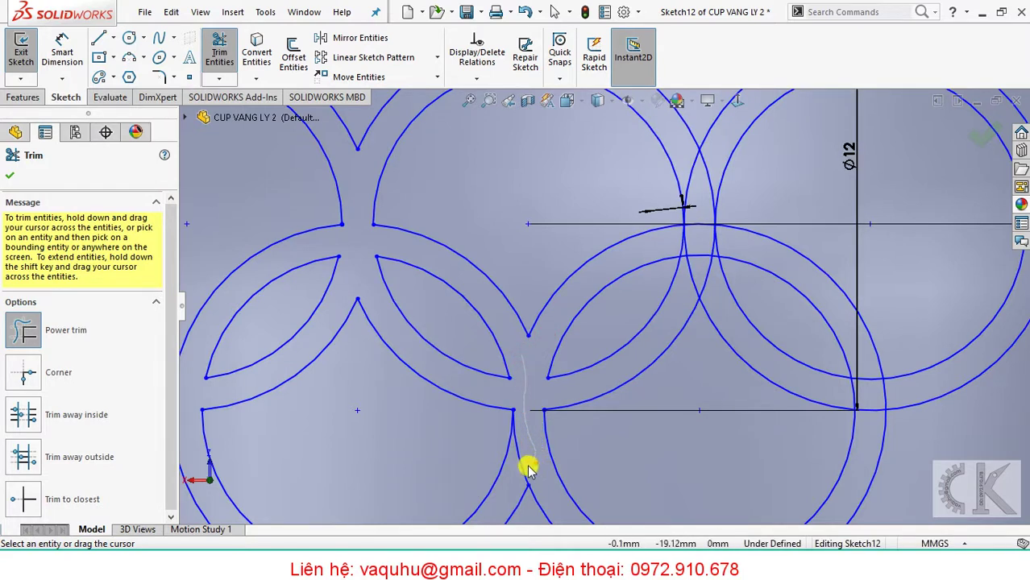
mouse_move(528, 469)
left_mouse_down()
mouse_move(524, 455)
mouse_move(518, 470)
left_mouse_up()
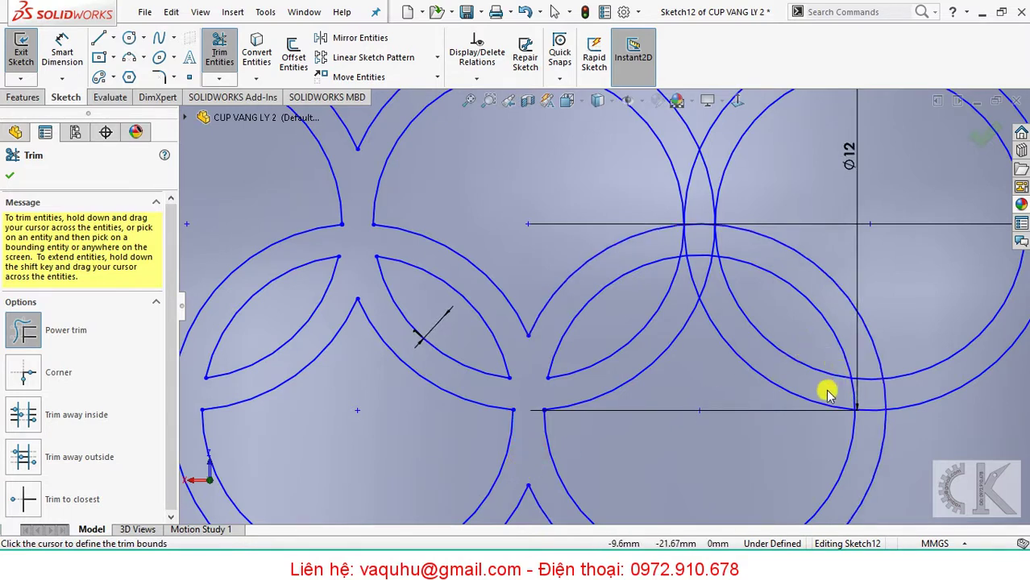
Trim the remaining crossing arcs on the upper and lower-right rings, then finish trimming.
left_click_drag(827, 393, 866, 391)
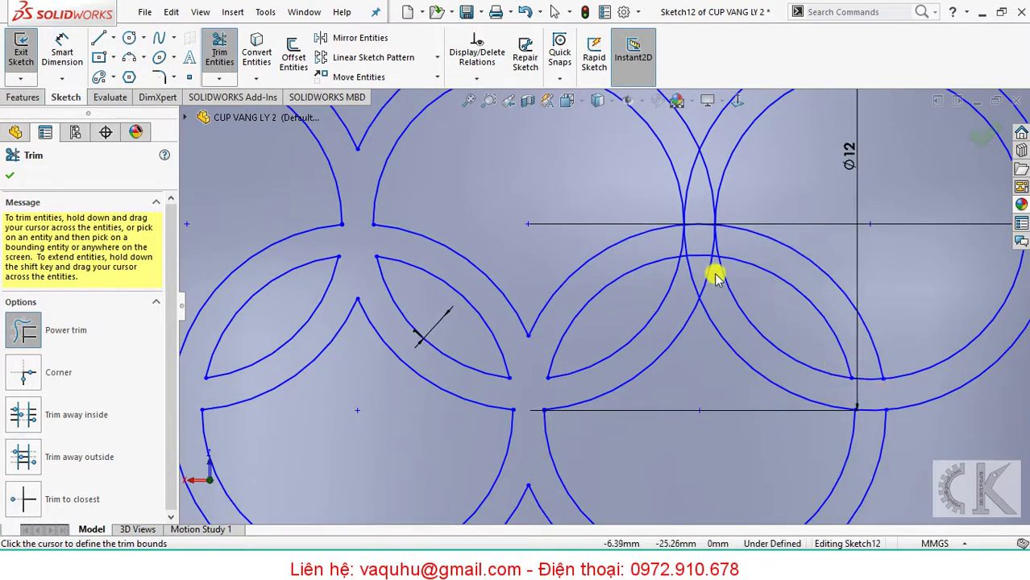
left_click_drag(720, 292, 684, 285)
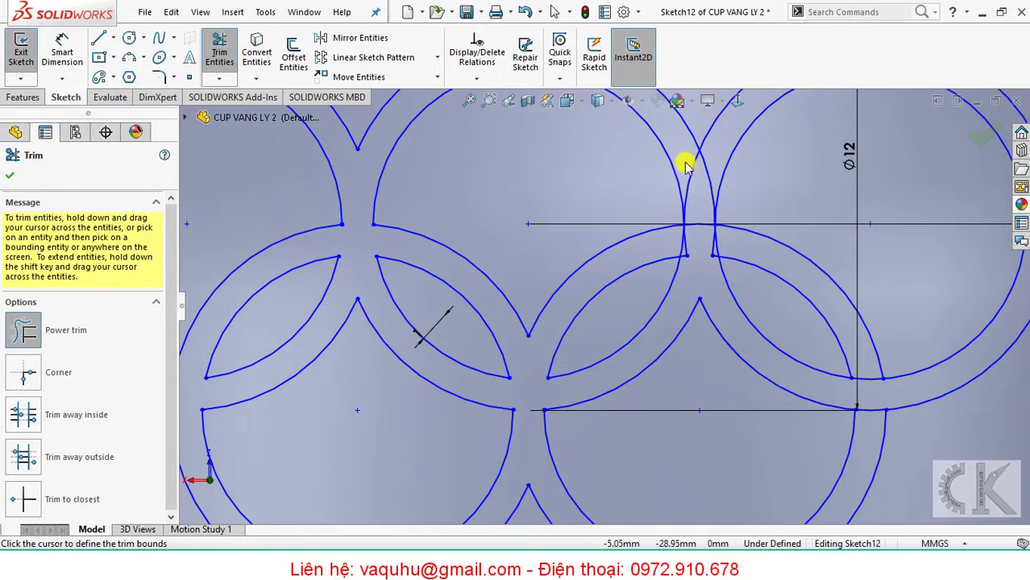
mouse_move(684, 161)
left_mouse_down()
mouse_move(705, 203)
mouse_move(689, 246)
mouse_move(715, 273)
mouse_move(659, 253)
left_mouse_up()
scroll(690, 241, "down", 2)
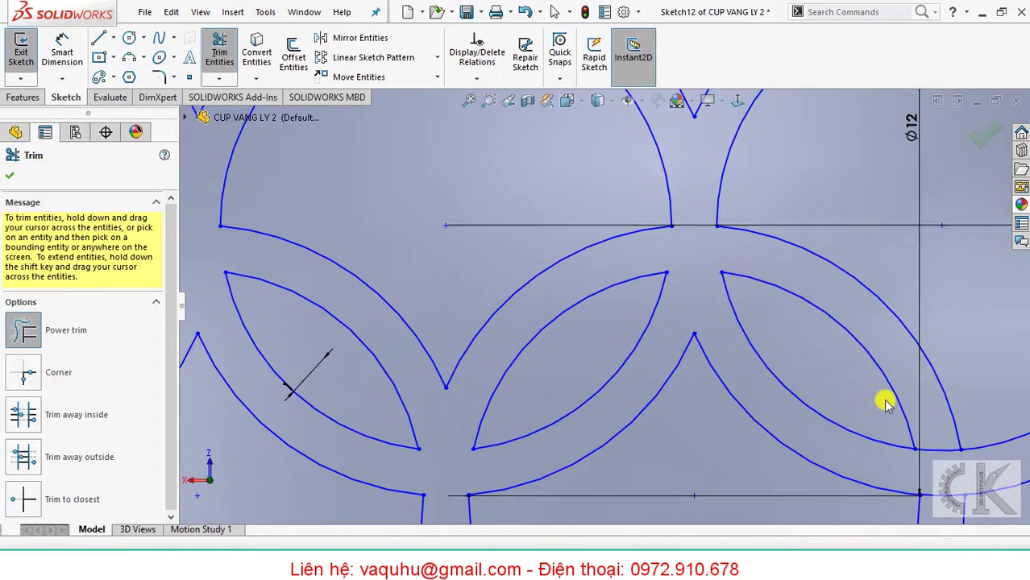
left_click_drag(928, 431, 943, 494)
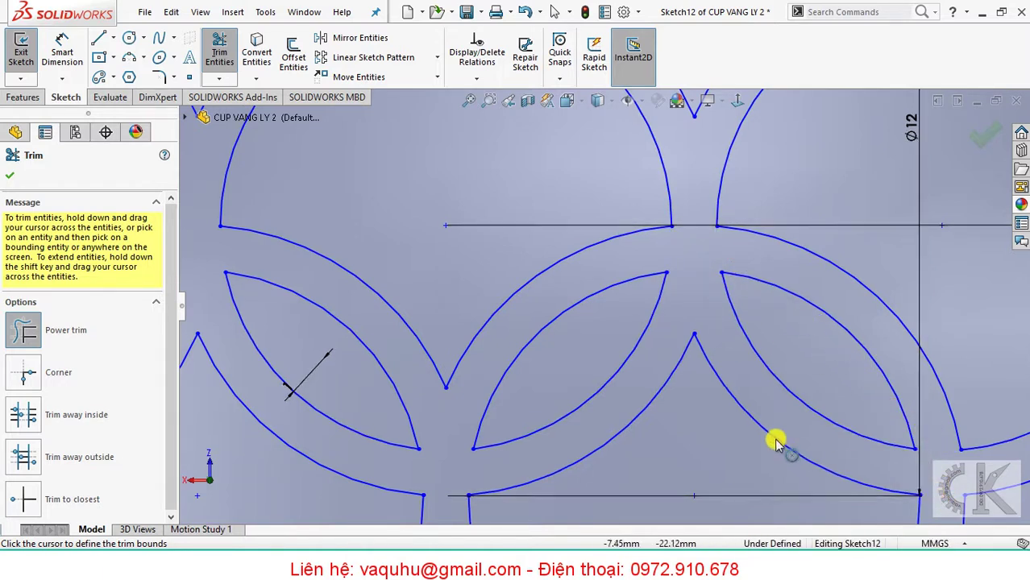
scroll(773, 435, "up", 3)
scroll(766, 431, "up", 2)
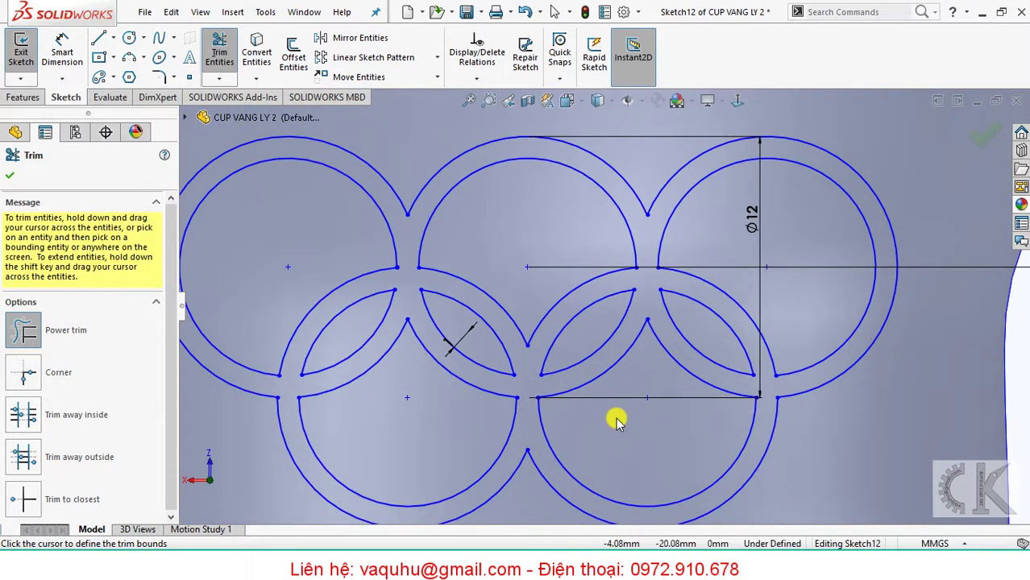
mouse_move(461, 342)
left_mouse_down()
mouse_move(407, 331)
mouse_move(630, 364)
left_mouse_up()
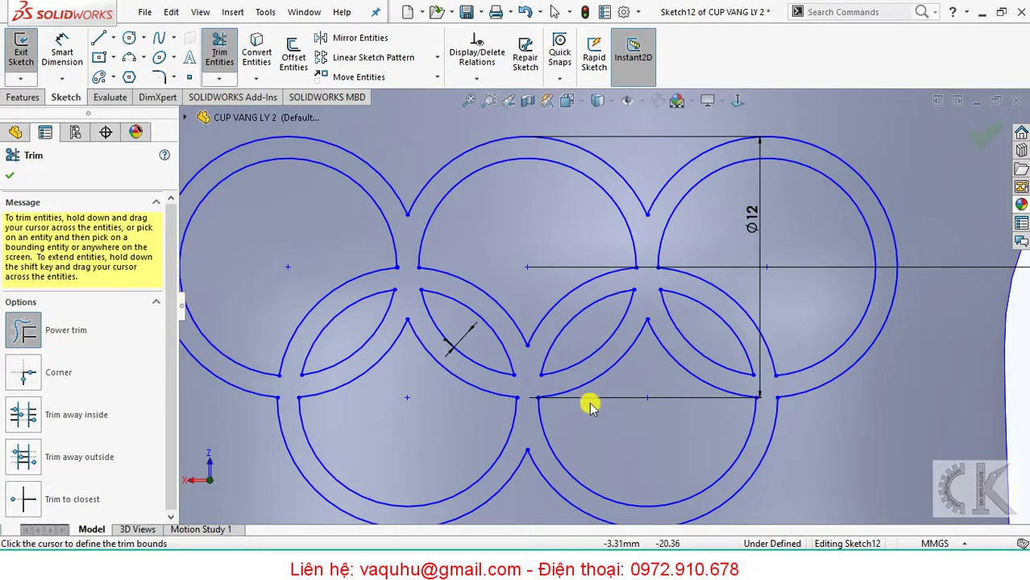
scroll(685, 302, "up", 2)
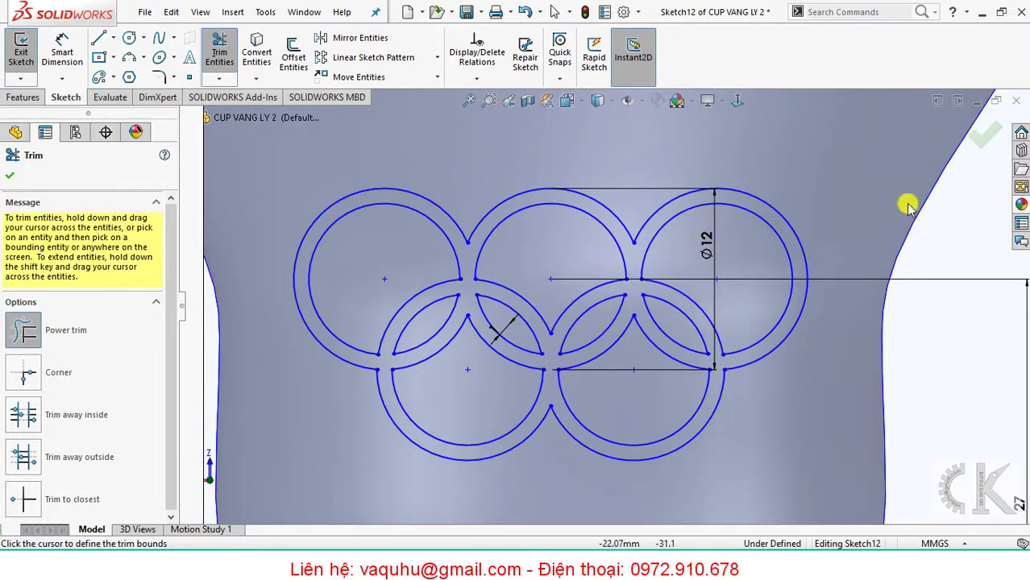
left_click(977, 153)
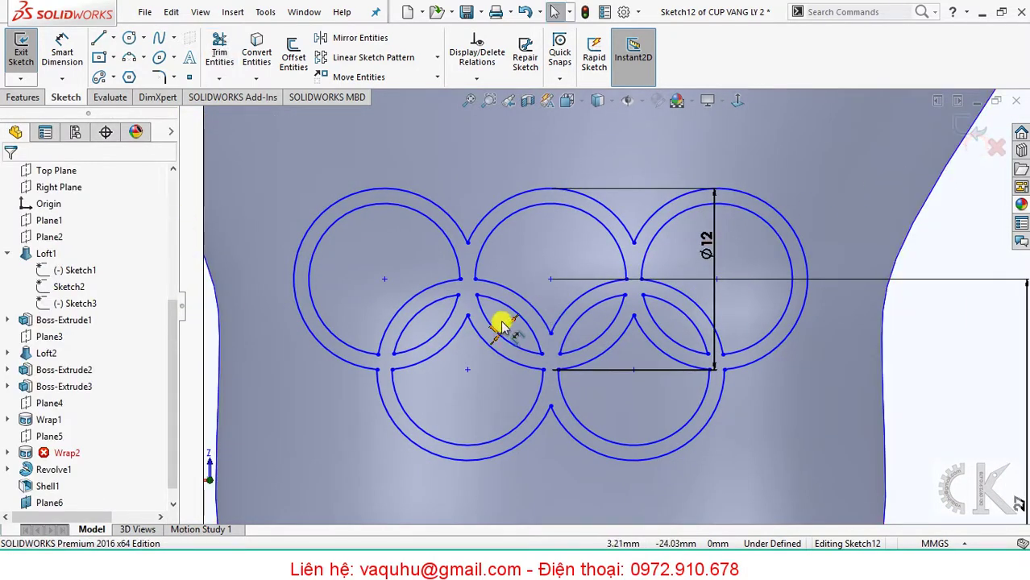
Exit Sketch12, dismiss the rebuild error, and delete the ring reference picture.
scroll(700, 314, "up", 3)
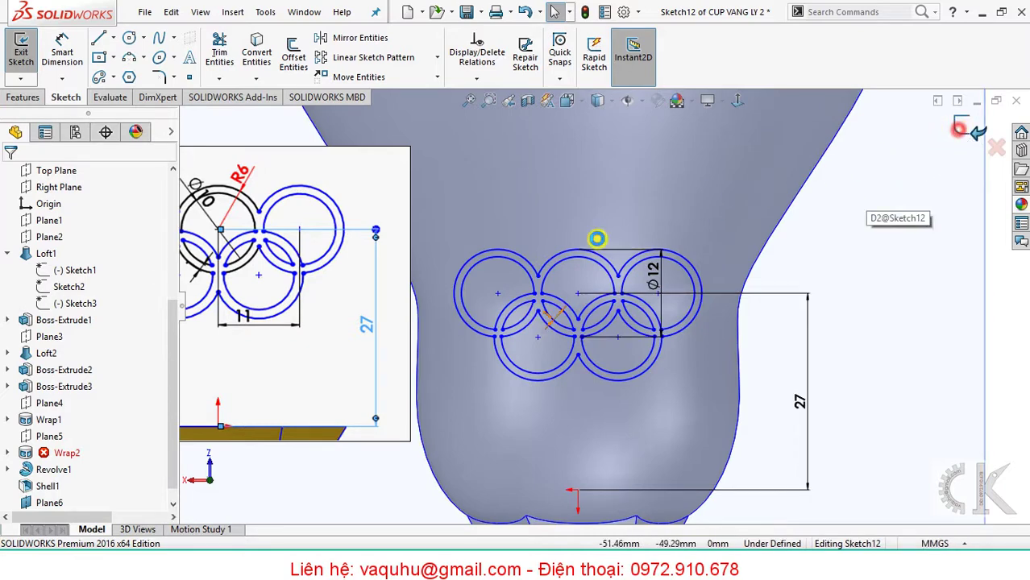
left_click(959, 127)
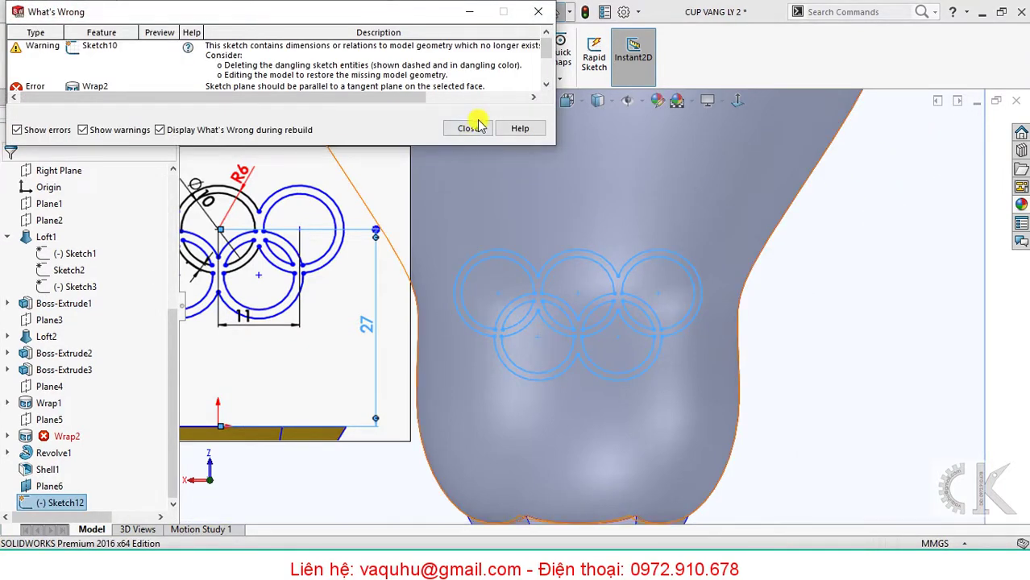
left_click(470, 130)
scroll(334, 230, "up", 2)
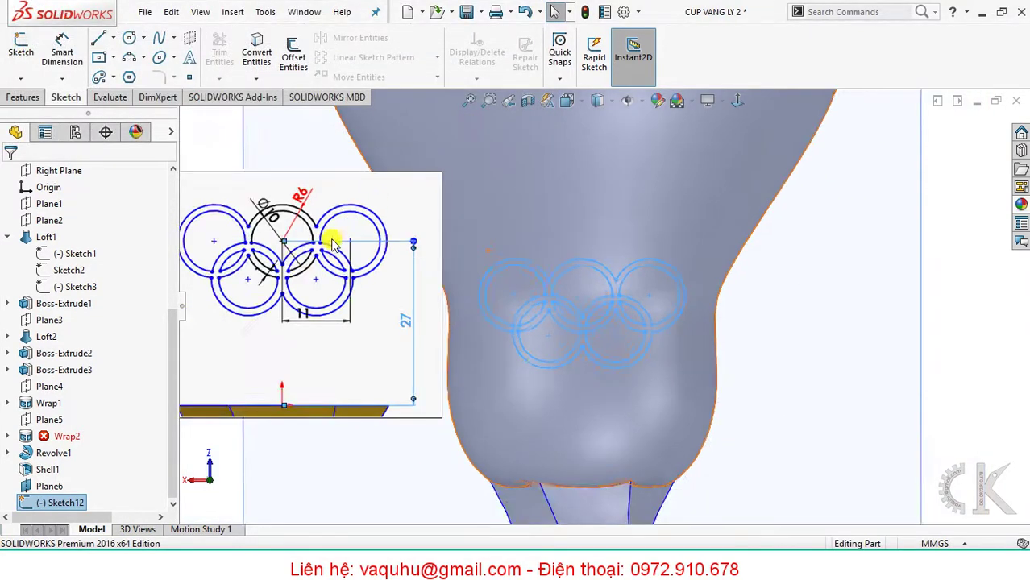
left_click(312, 279)
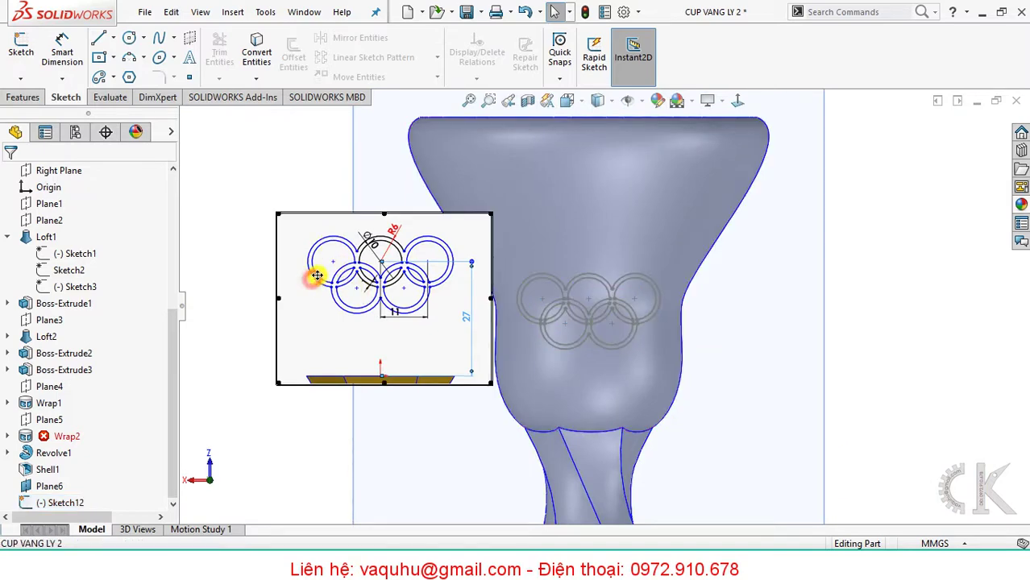
key("Delete")
left_click(499, 203)
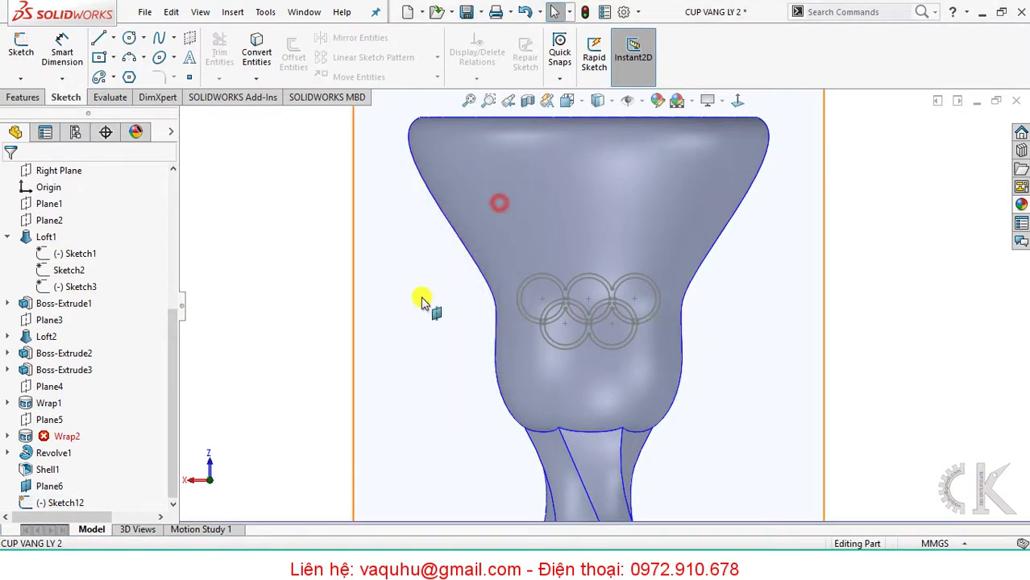
Fit and orbit the cup to an angled view, then start an Extruded Cut.
key("f")
mouse_move(402, 299)
middle_mouse_down()
mouse_move(436, 298)
mouse_move(439, 318)
middle_mouse_up()
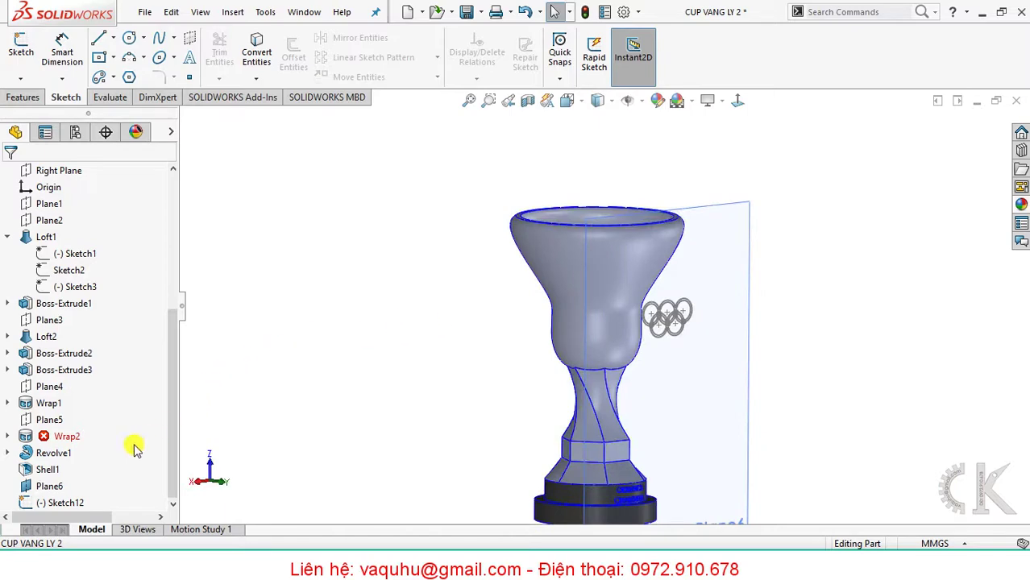
left_click(233, 58)
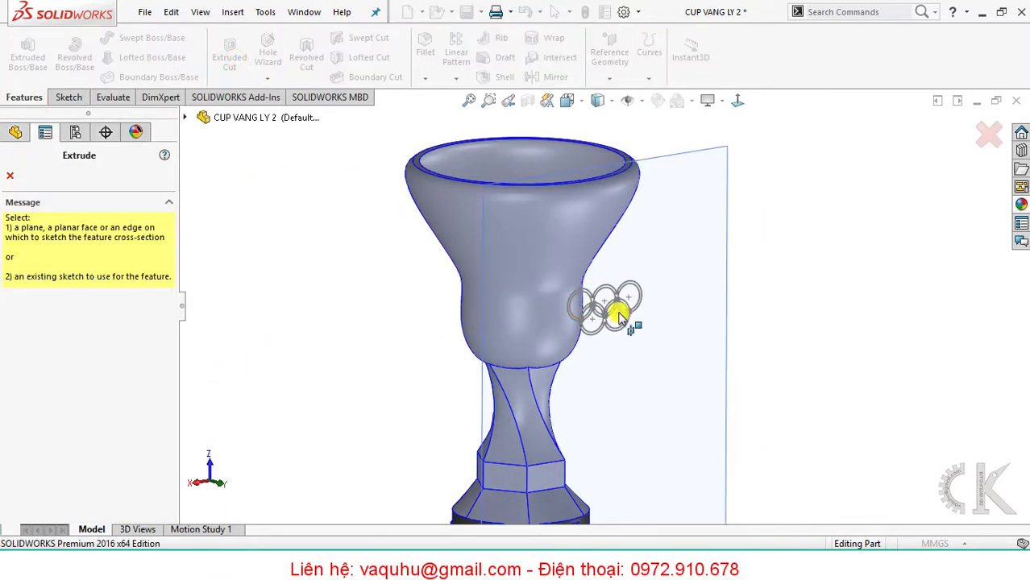
Use Sketch12 as the cut profile, ending Offset From Surface on the cup body.
left_click(186, 118)
scroll(294, 438, "down", 1)
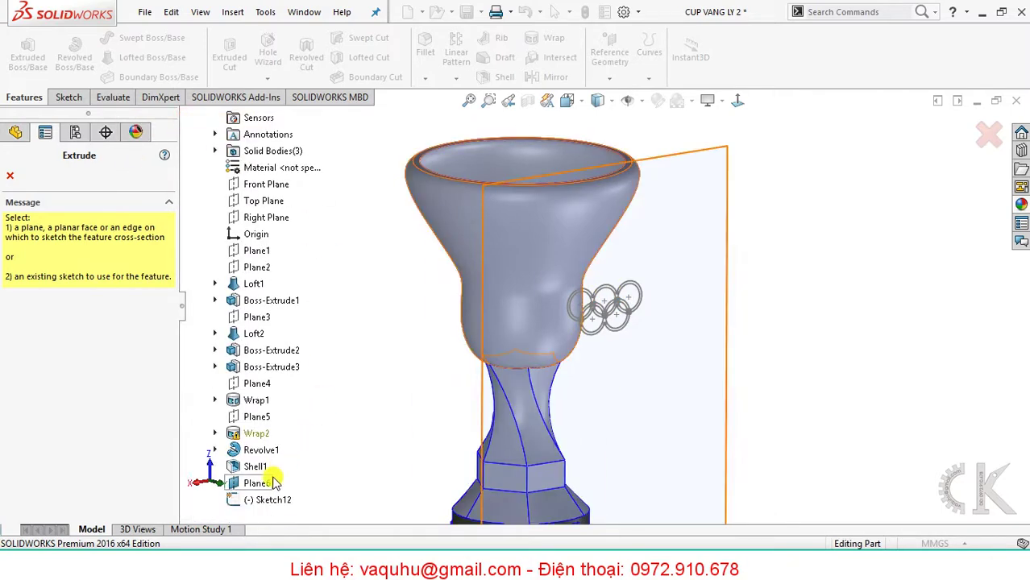
left_click(271, 500)
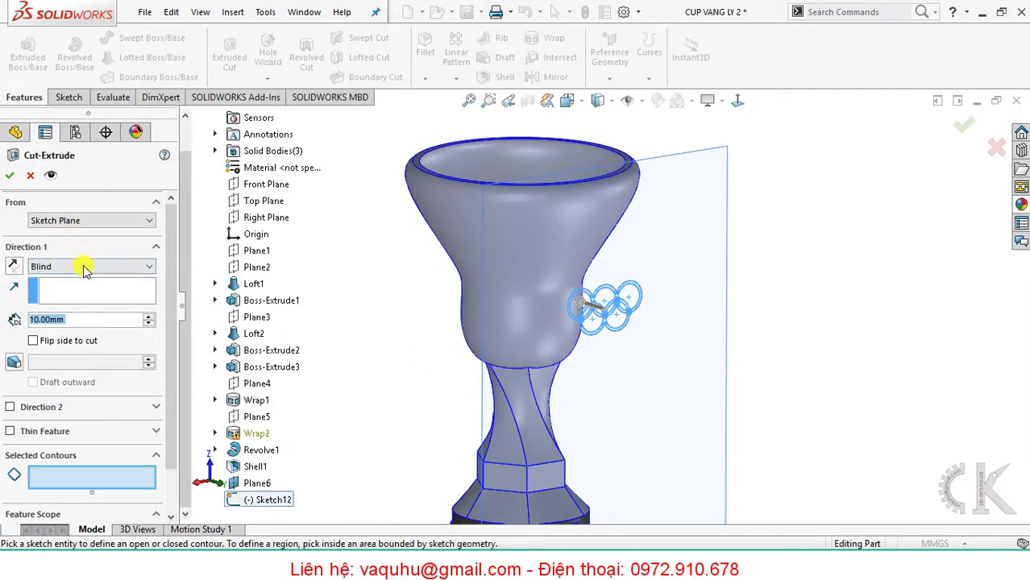
left_click(84, 268)
left_click(102, 343)
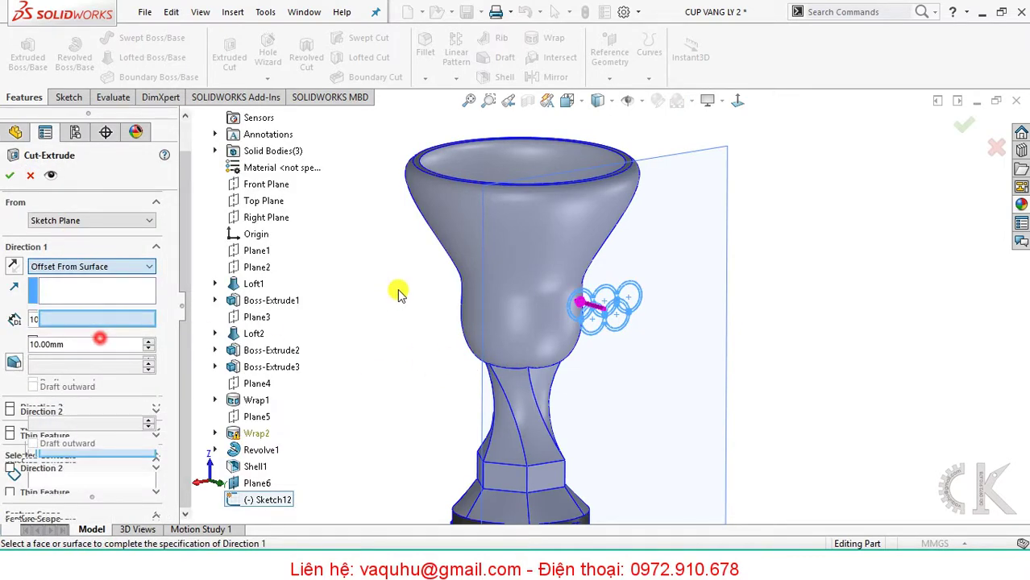
left_click(511, 278)
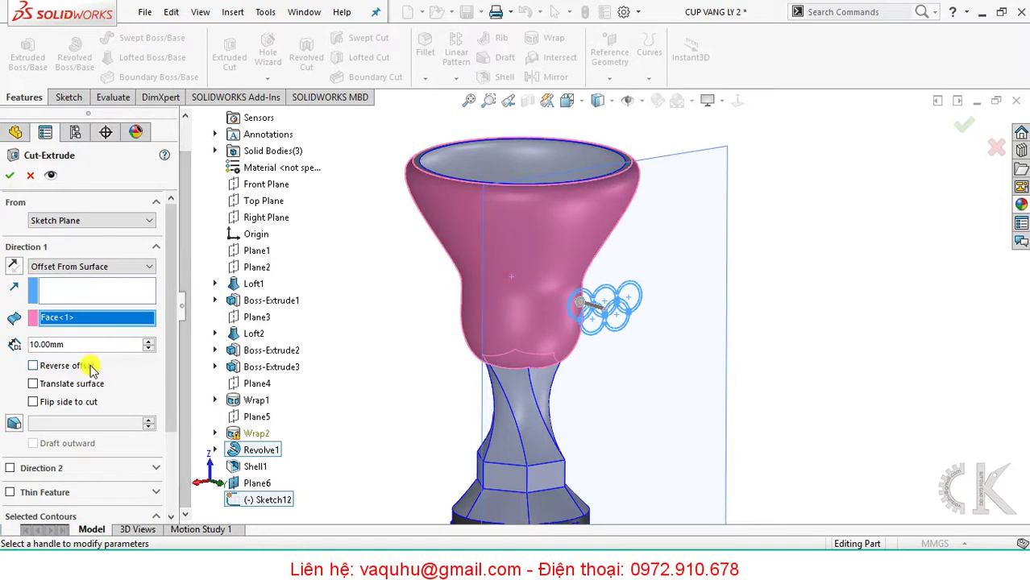
Try Plane6 as the offset reference and a ring arc as the cut direction, then clear Plane6.
mouse_move(427, 343)
middle_mouse_down()
mouse_move(436, 341)
mouse_move(439, 361)
mouse_move(427, 330)
middle_mouse_up()
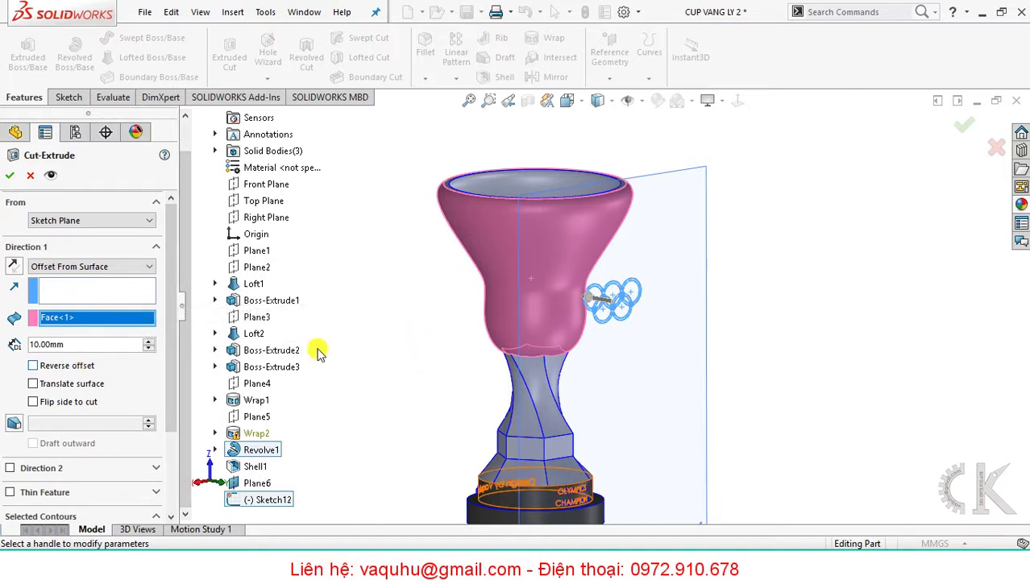
scroll(560, 294, "down", 1)
scroll(561, 294, "down", 3)
scroll(510, 294, "down", 2)
scroll(500, 302, "down", 2)
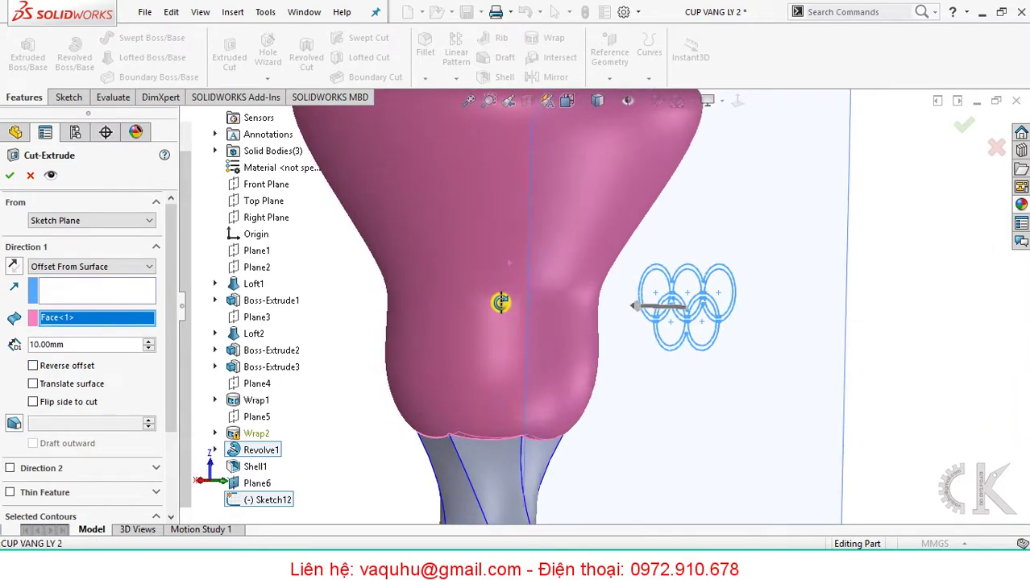
scroll(724, 283, "down", 3)
scroll(587, 310, "down", 2)
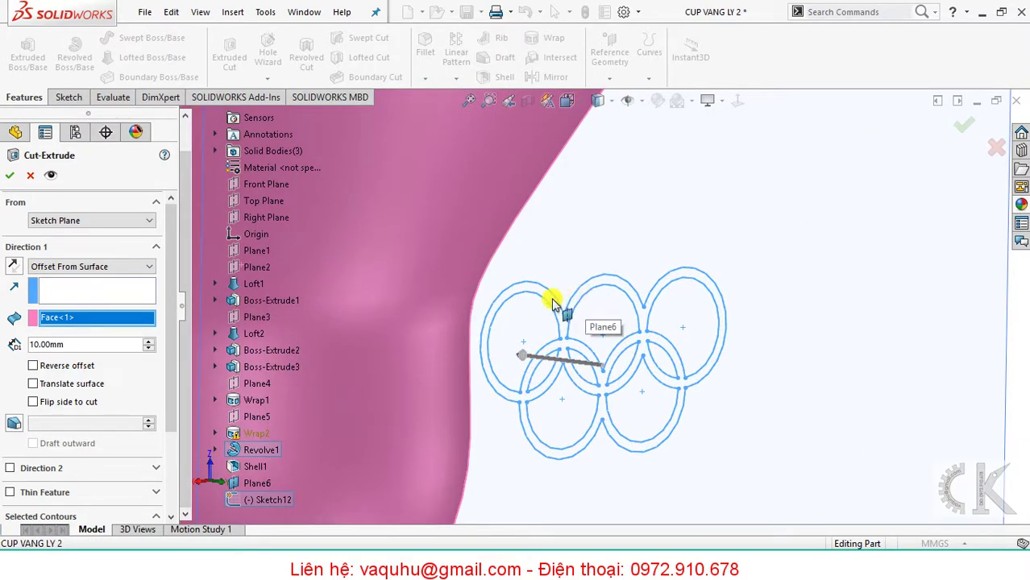
left_click(553, 301)
left_click(552, 302)
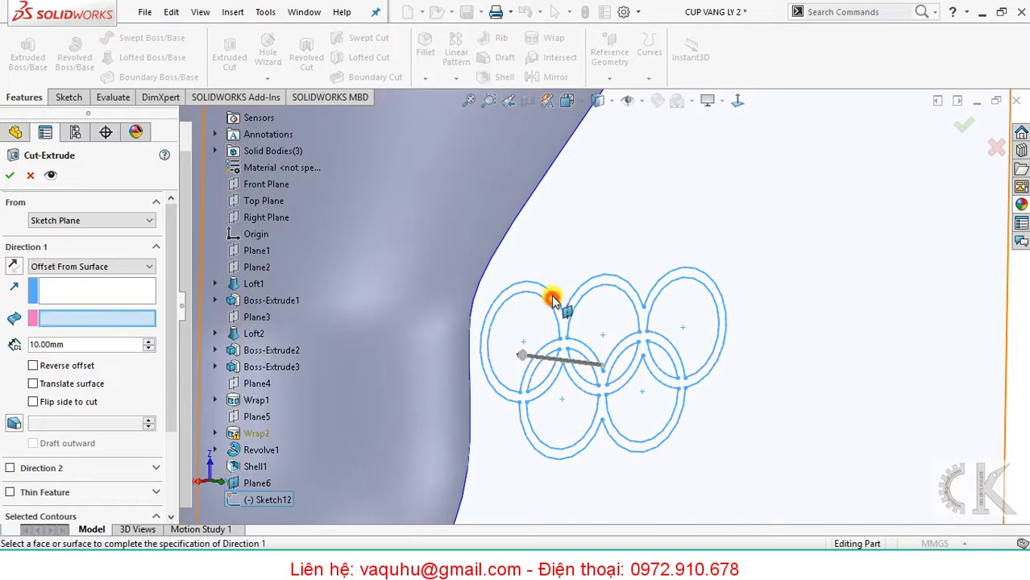
left_click(113, 292)
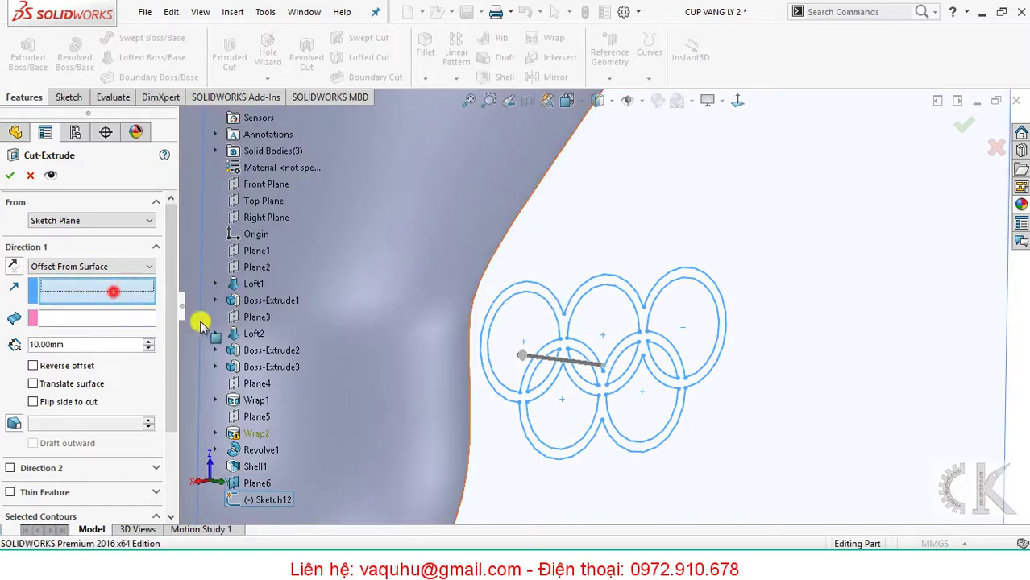
left_click(538, 290)
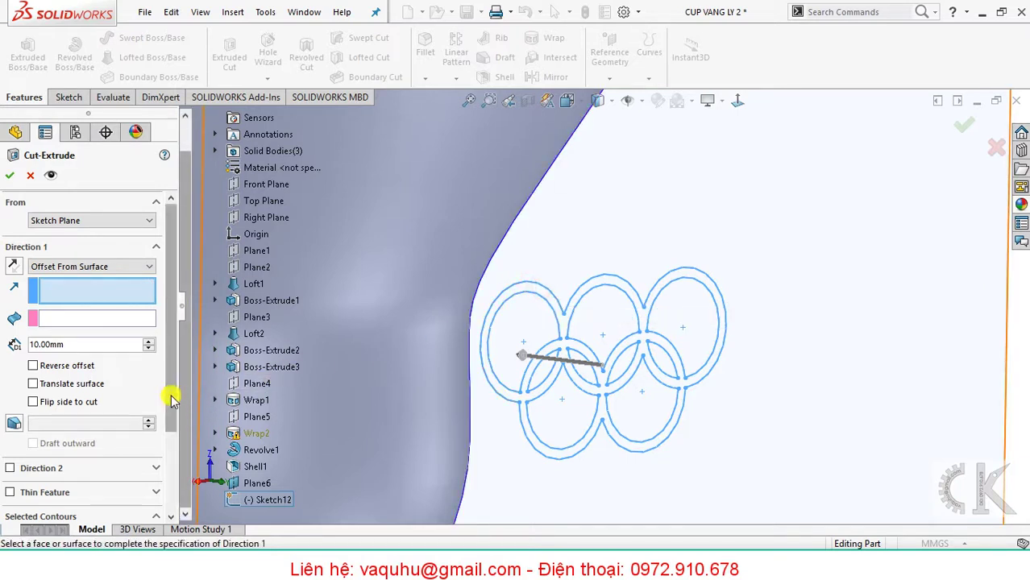
scroll(171, 399, "down", 2)
Limit Selected Contours to Sketch12-Region<1>, removing the outer ring contour.
left_click(119, 444)
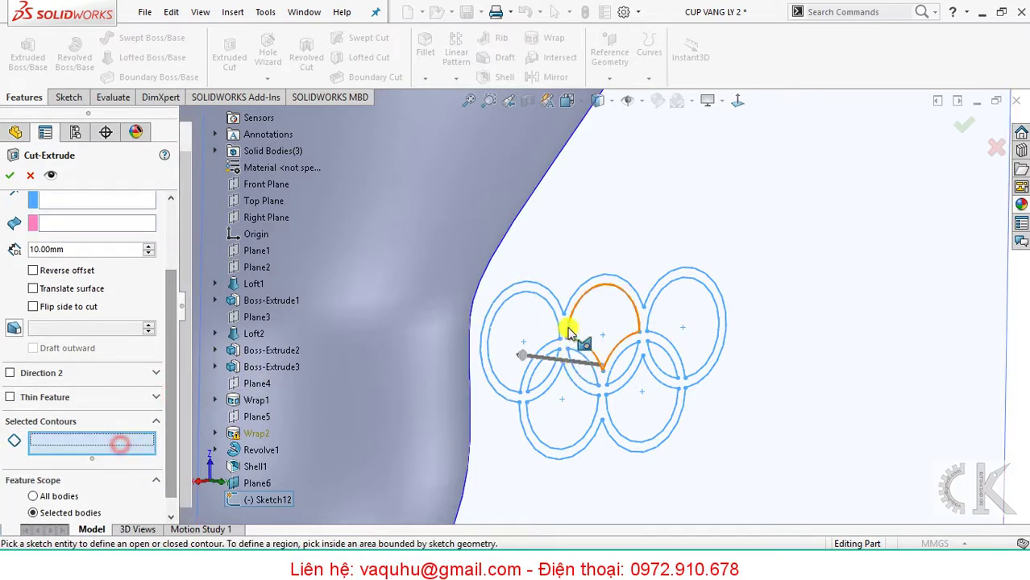
left_click(547, 292)
left_click(548, 312)
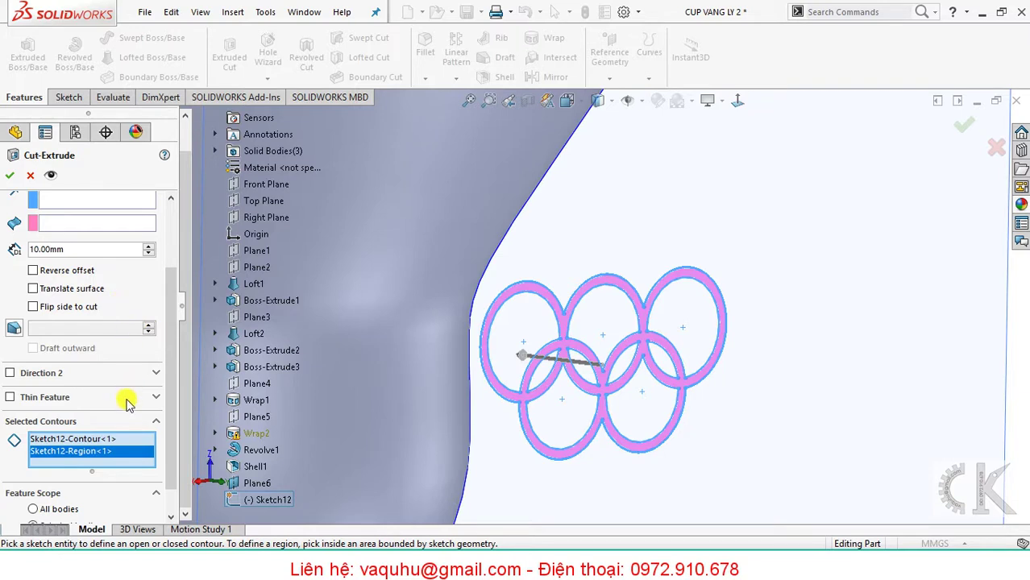
left_click(125, 440)
key("Delete")
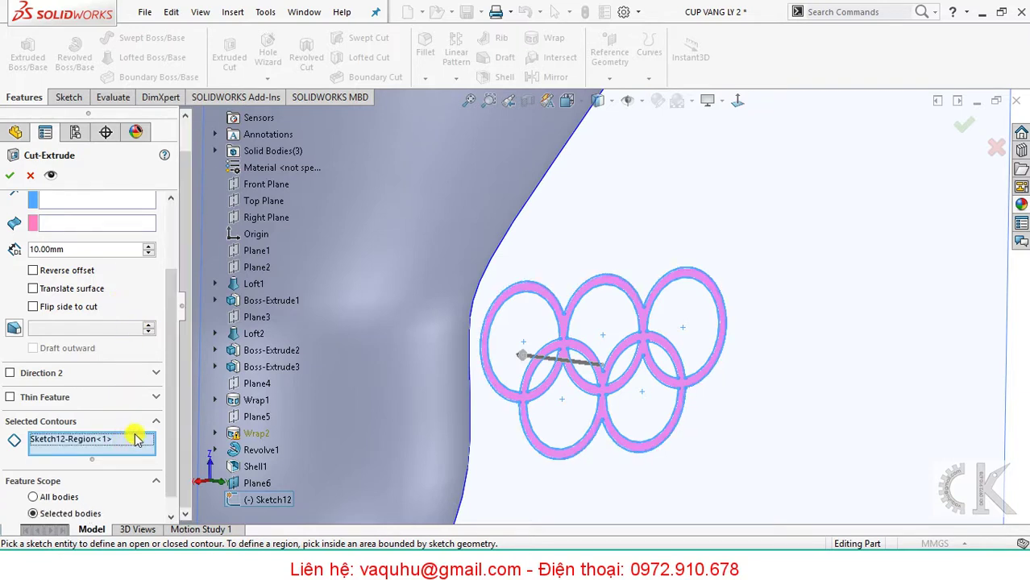
scroll(93, 249, "up", 3)
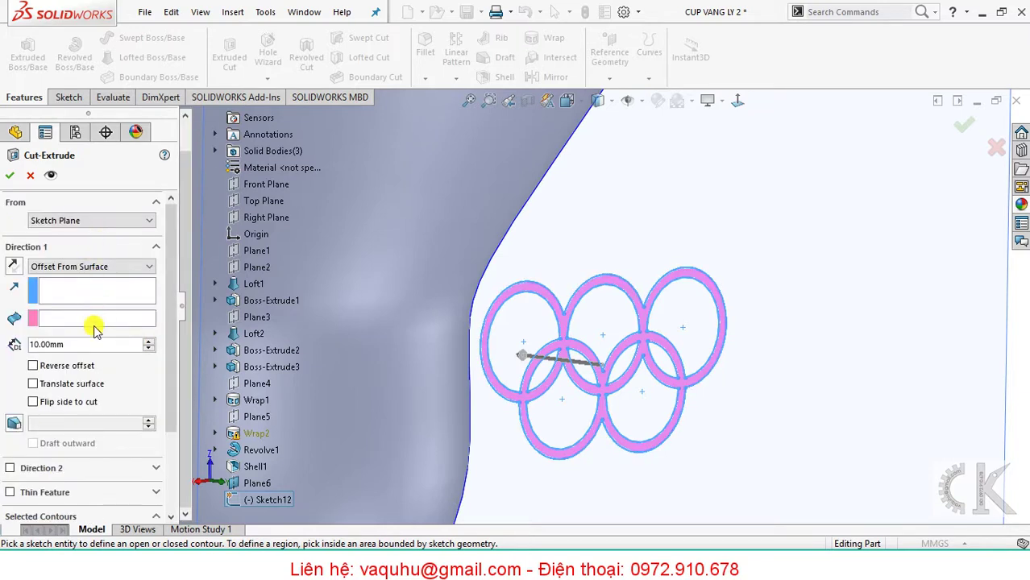
Reselect the cup body face as the offset surface and preview the cut.
scroll(459, 290, "up", 3)
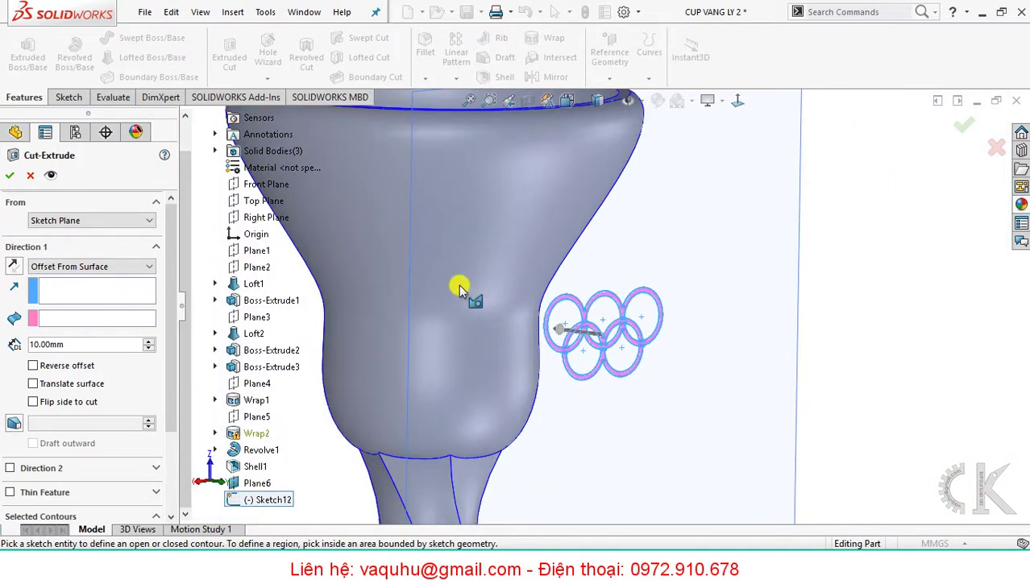
left_click(118, 321)
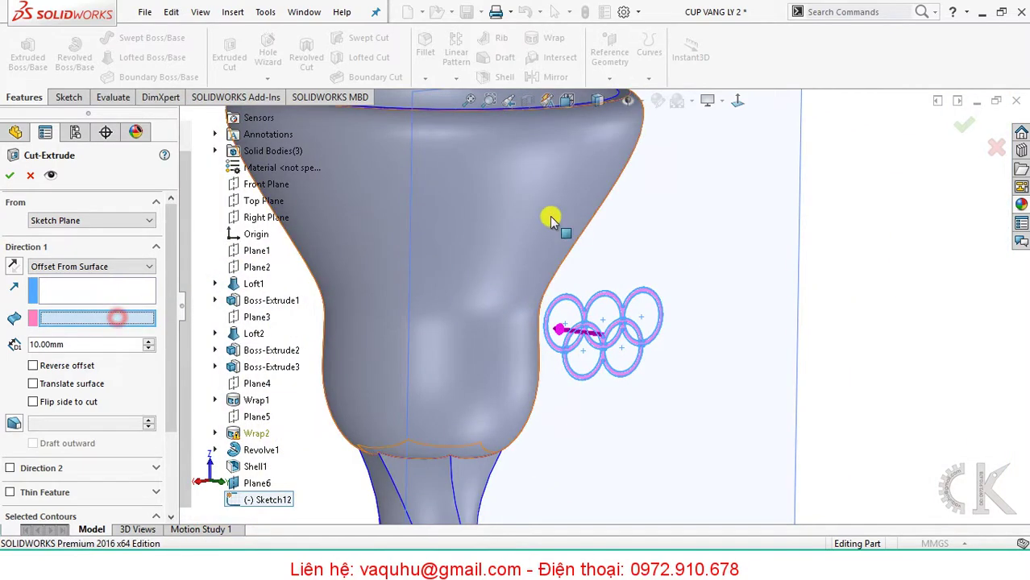
scroll(379, 227, "up", 2)
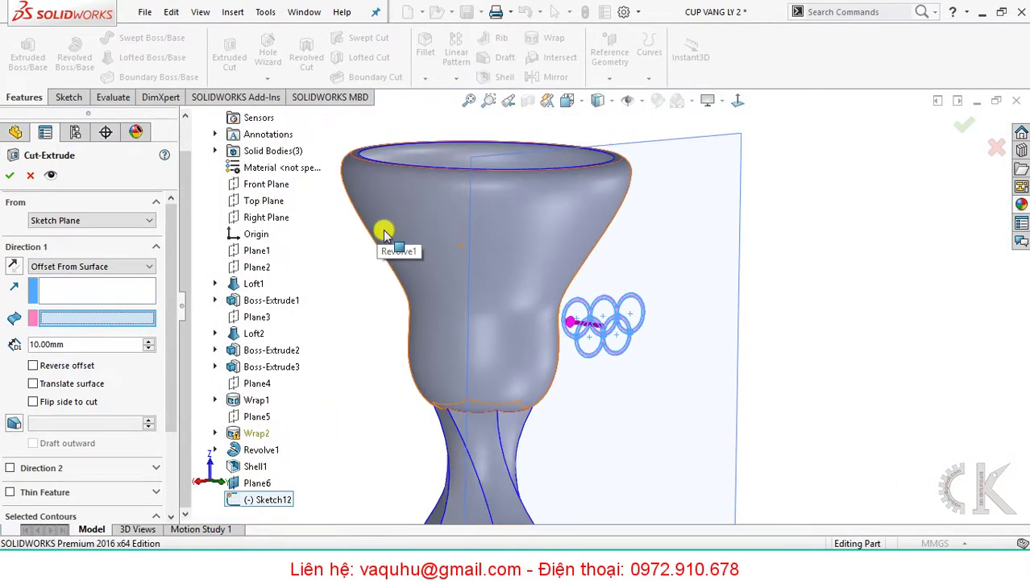
left_click(411, 236)
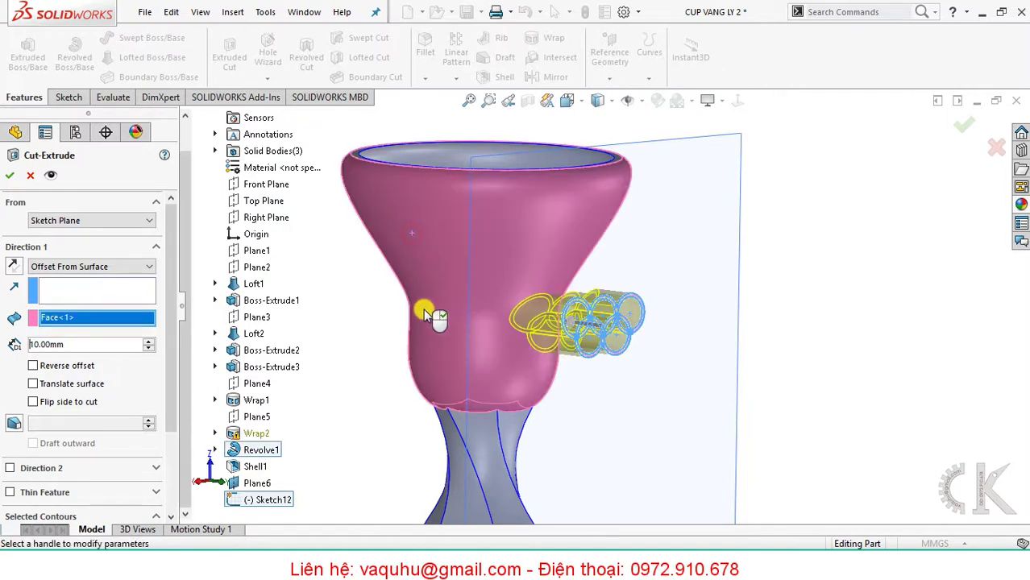
middle_click_drag(459, 320, 476, 333)
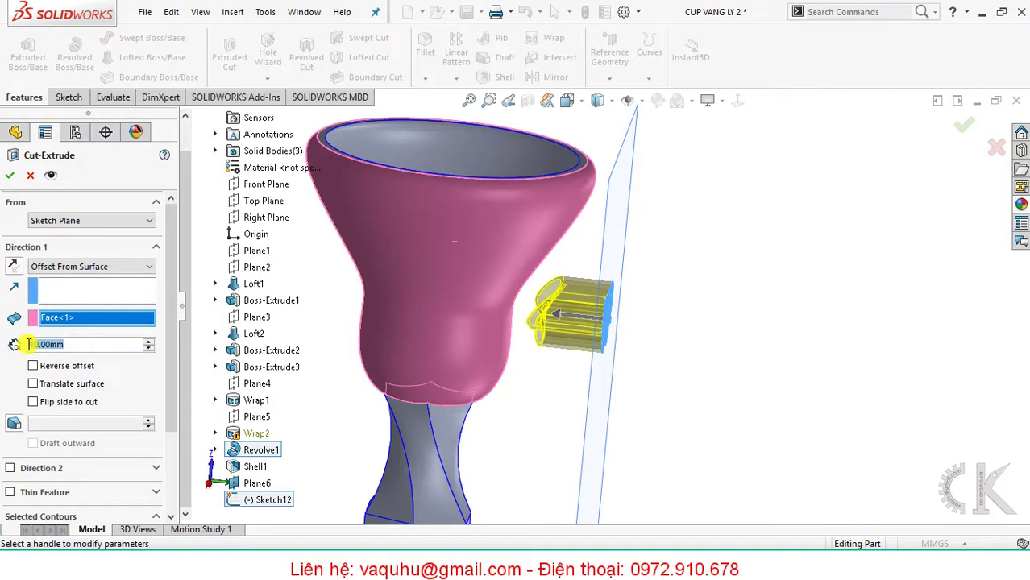
Reverse the offset, set it to 0.50 mm, and apply the Cut-Extrude.
type("1")
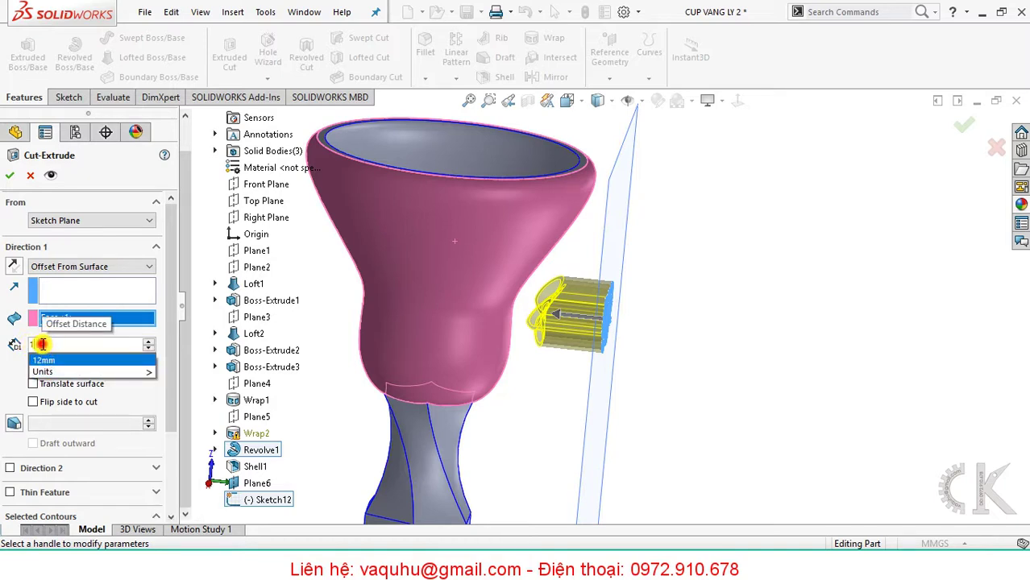
mouse_move(88, 371)
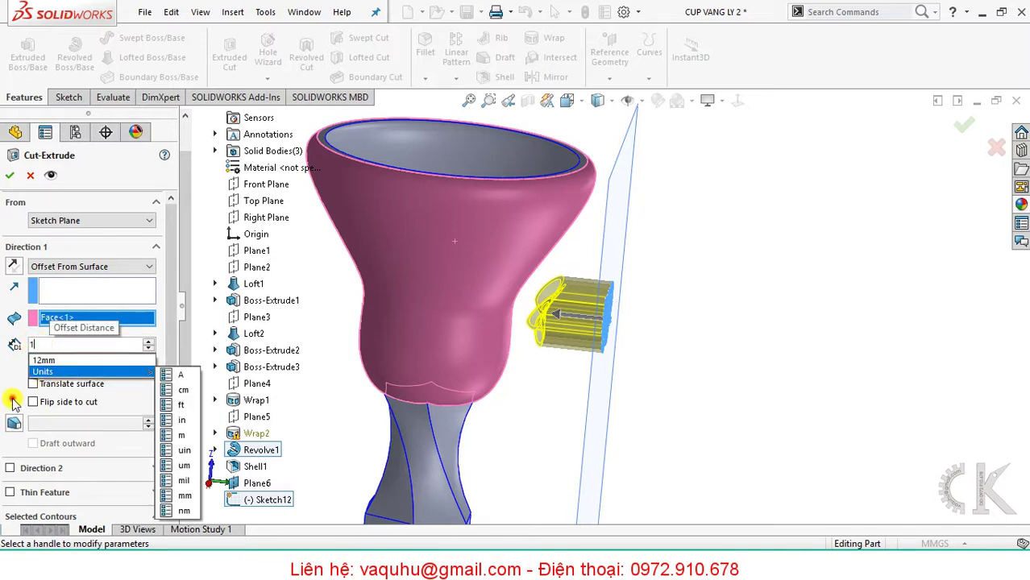
left_click(13, 398)
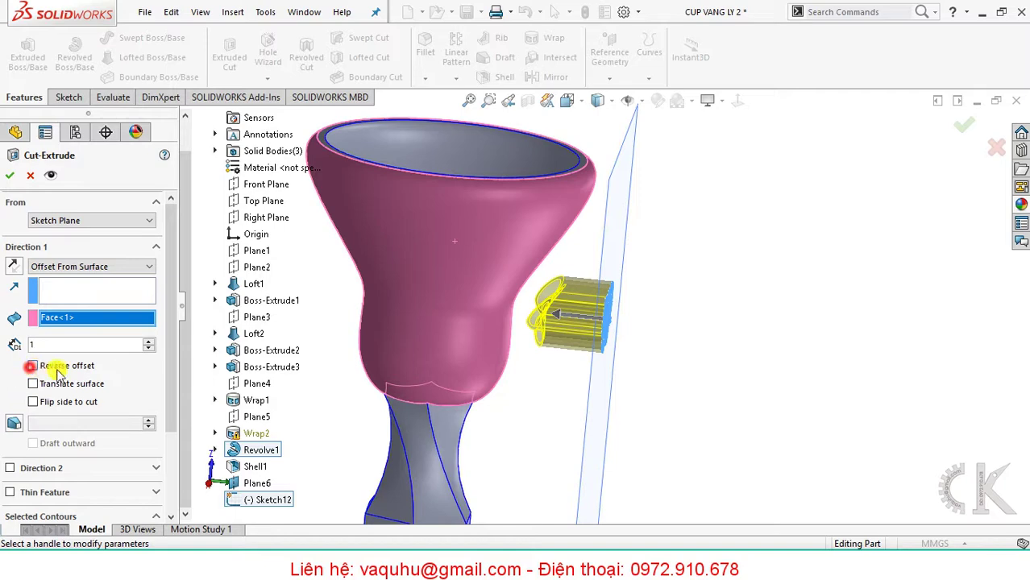
middle_click_drag(404, 324, 348, 329)
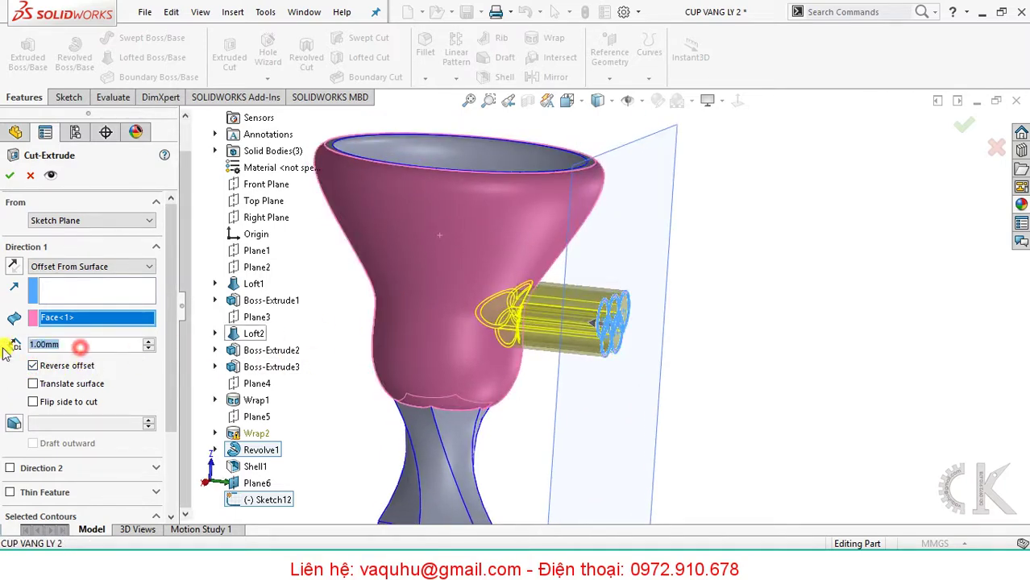
type("0.5")
key("Return")
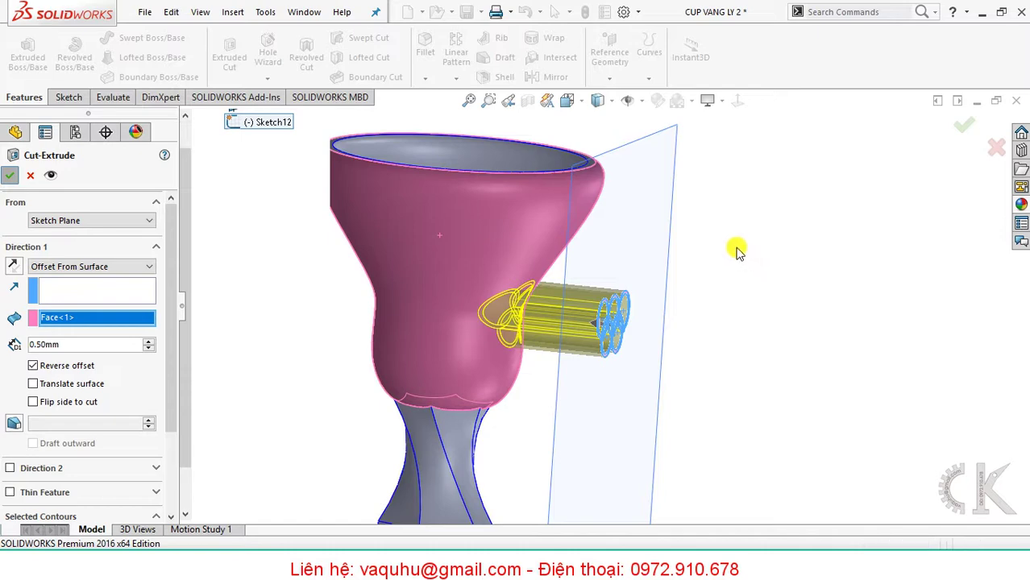
key("Return")
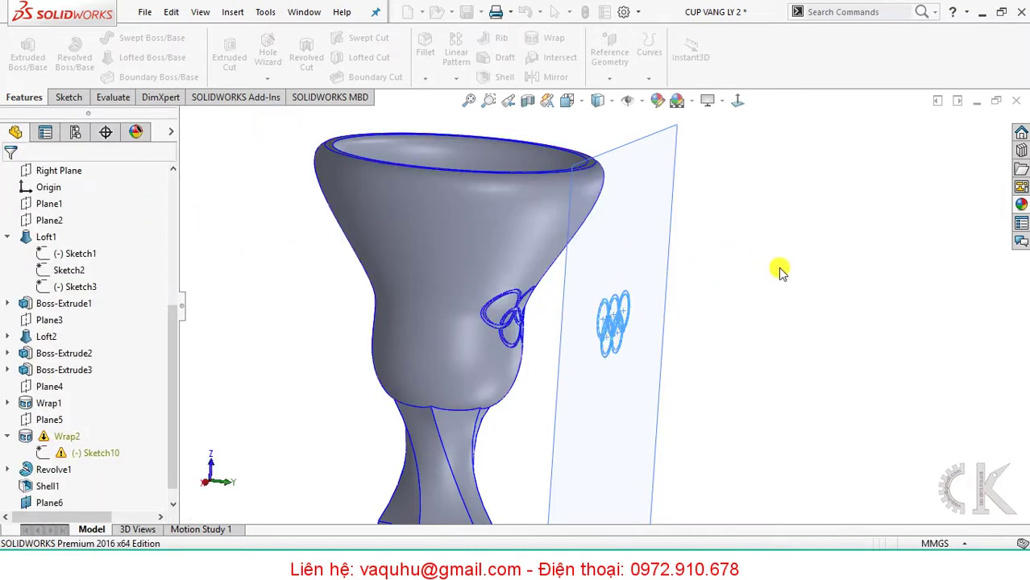
right_click(675, 200)
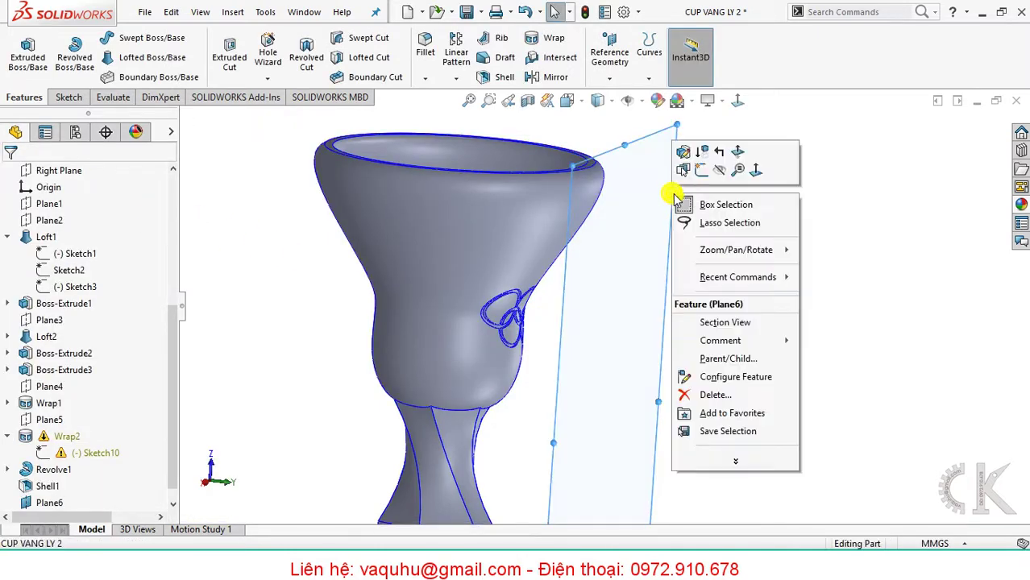
left_click(715, 169)
mouse_move(679, 259)
middle_mouse_down()
mouse_move(616, 237)
mouse_move(586, 299)
mouse_move(600, 278)
mouse_move(555, 290)
mouse_move(547, 305)
mouse_move(575, 294)
mouse_move(585, 302)
mouse_move(628, 250)
mouse_move(701, 226)
mouse_move(719, 282)
mouse_move(680, 231)
mouse_move(674, 187)
middle_mouse_up()
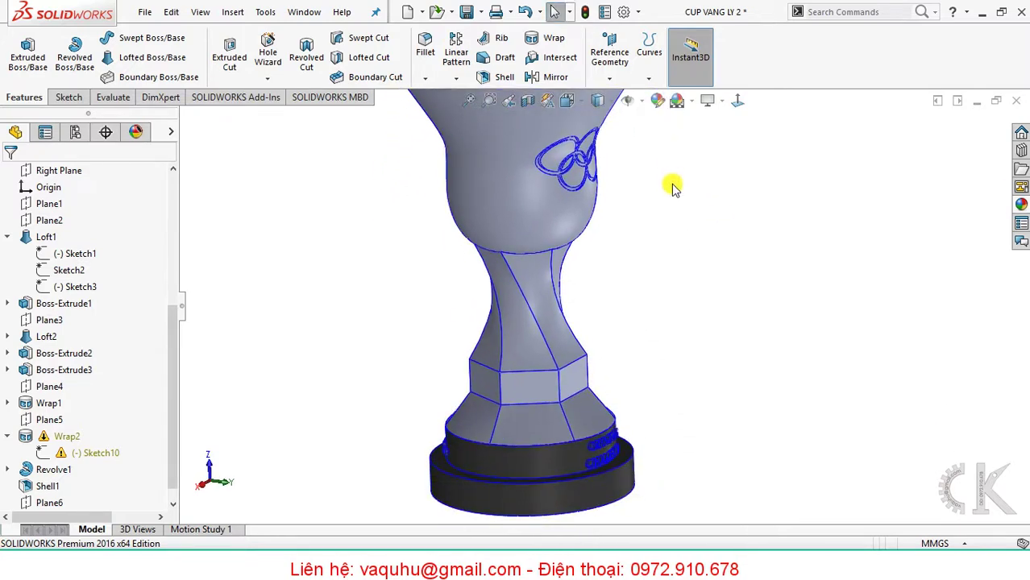
mouse_move(632, 259)
middle_mouse_down()
mouse_move(648, 232)
mouse_move(593, 253)
middle_mouse_up()
scroll(655, 252, "up", 2)
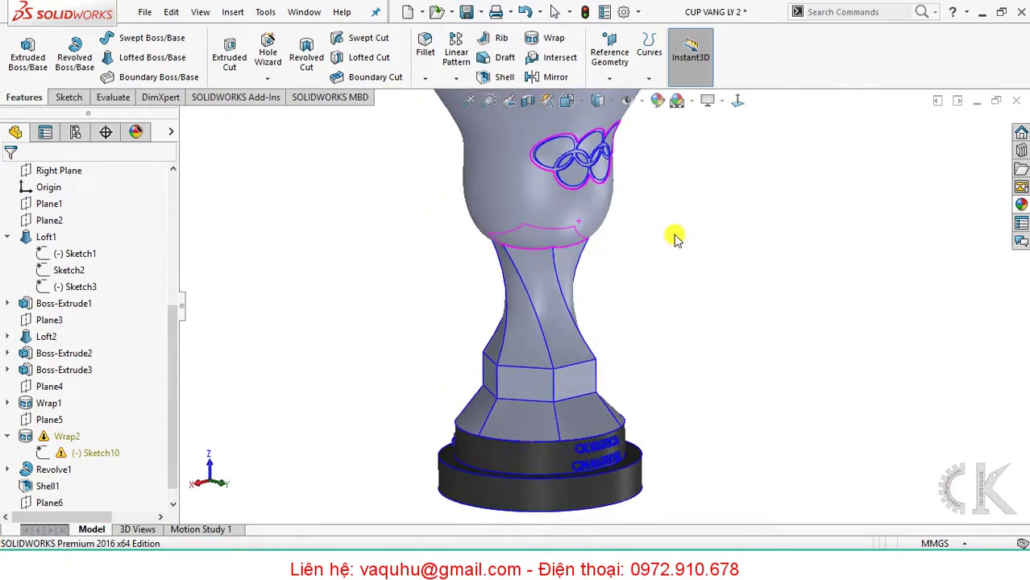
scroll(665, 235, "up", 2)
mouse_move(665, 235)
middle_mouse_down("ctrl")
mouse_move(623, 280)
mouse_move(636, 256)
mouse_move(621, 254)
middle_mouse_up("ctrl")
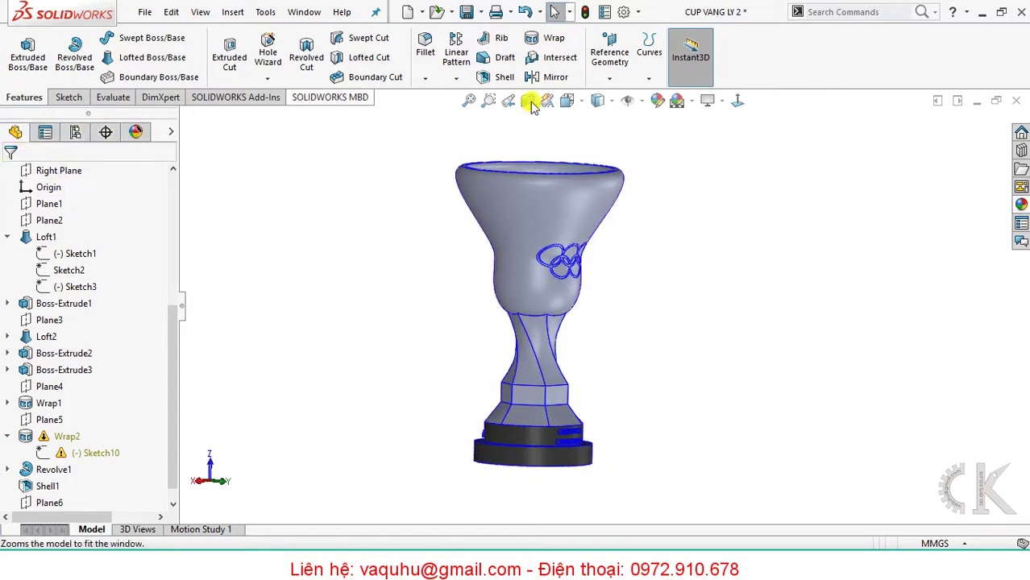
left_click(596, 64)
left_click(620, 97)
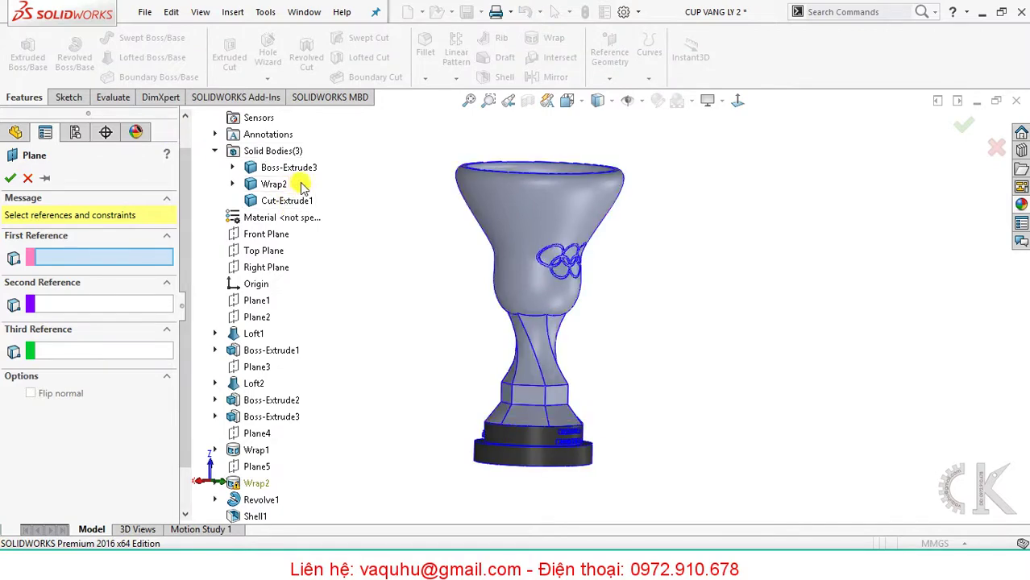
key("Escape")
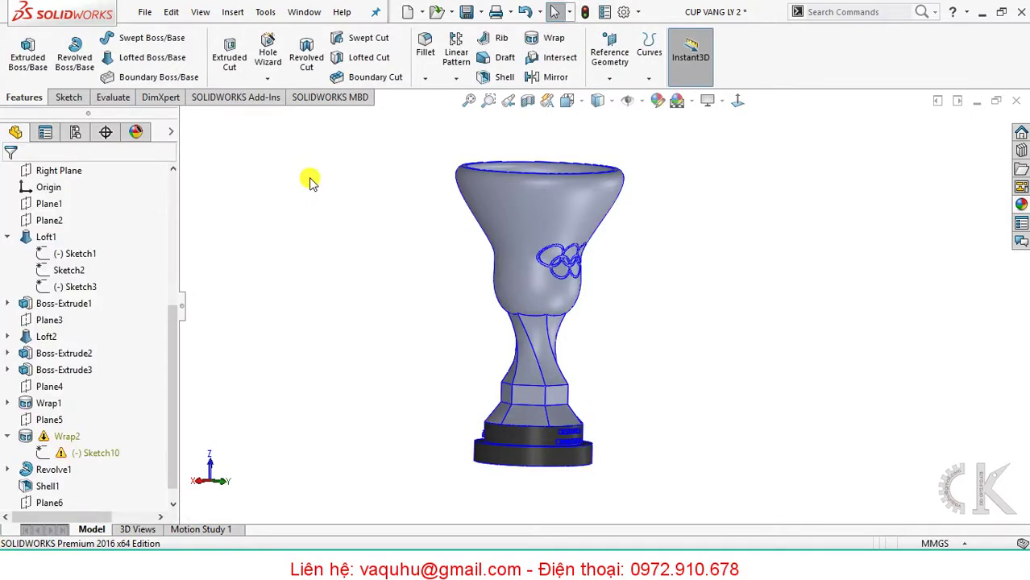
left_click(68, 98)
Start Sketch13 on the Top Plane and view it Normal To.
left_click(21, 49)
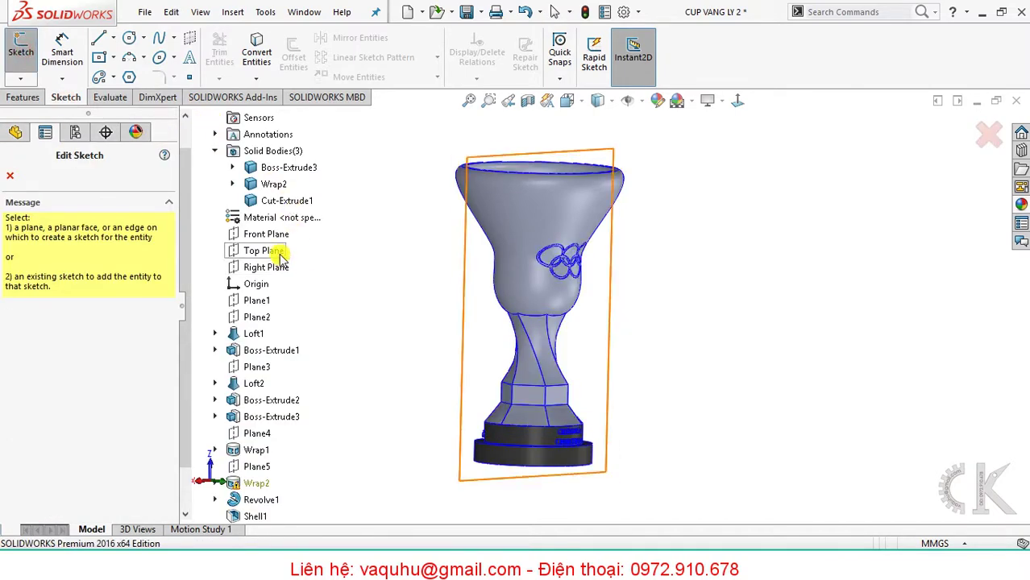
left_click(266, 250)
left_click(739, 103)
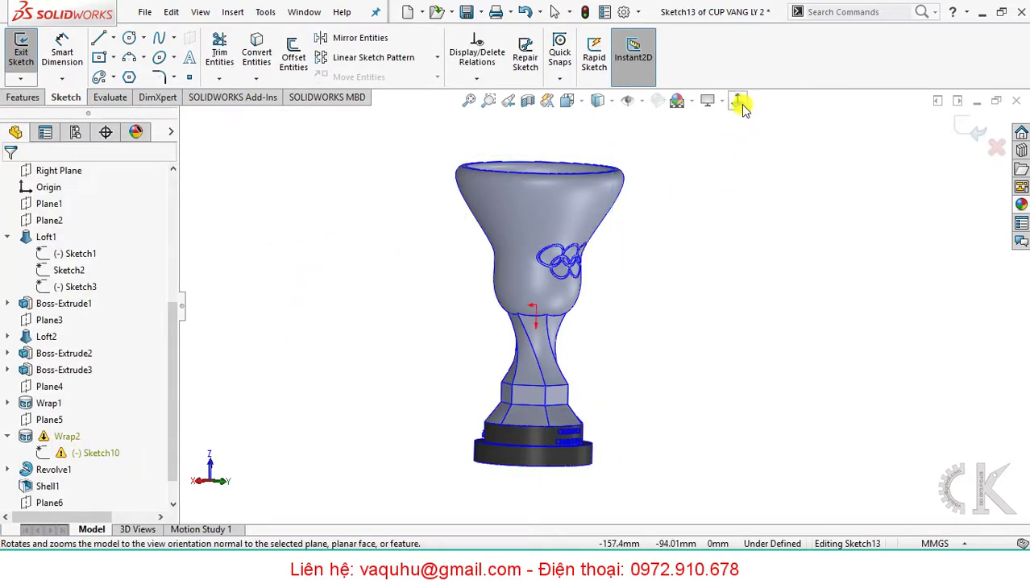
left_click(739, 103)
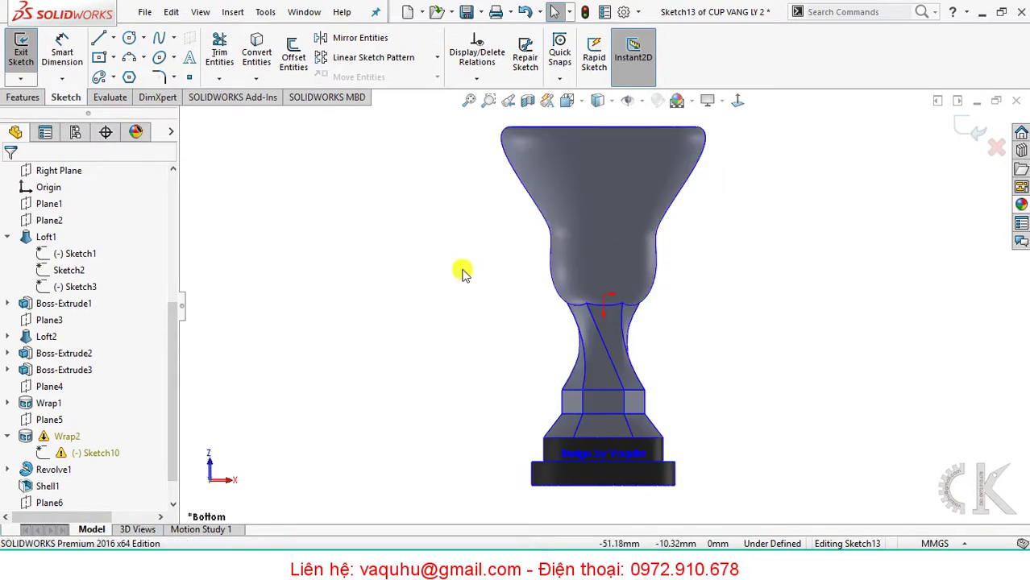
Switch to the Front view and centre the cup's bowl on screen.
mouse_move(432, 267)
middle_mouse_down()
mouse_move(538, 260)
mouse_move(607, 291)
middle_mouse_up()
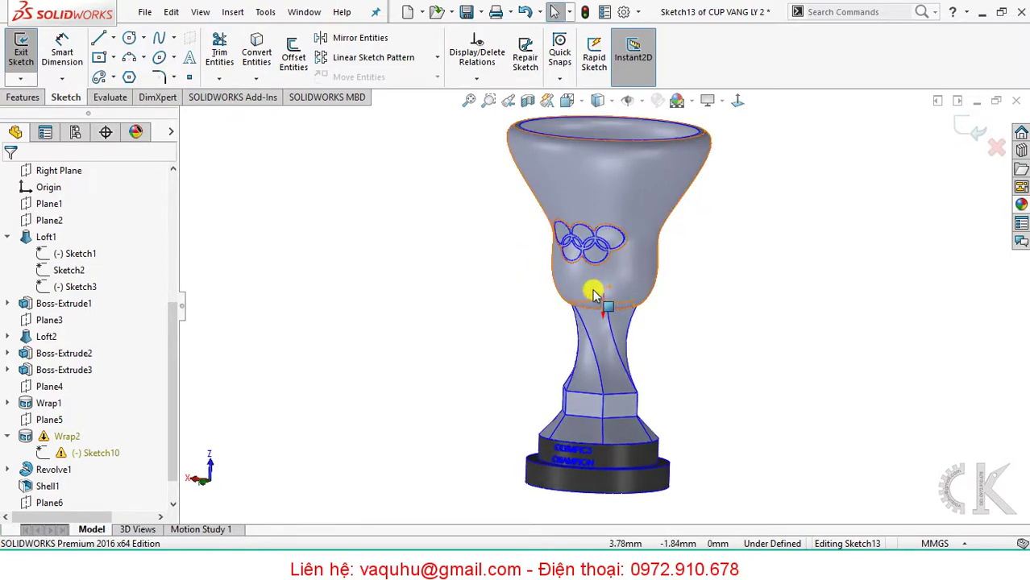
key("space")
left_click(518, 287)
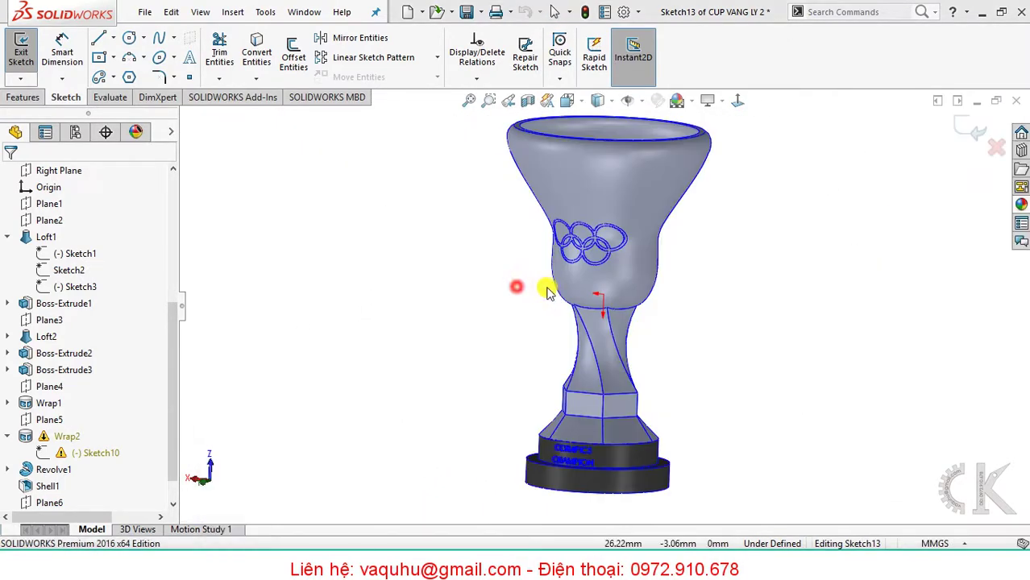
scroll(537, 219, "down", 3)
scroll(524, 229, "down", 2)
middle_click_drag(524, 229, 481, 293, "ctrl")
Copy the dimensioned cup-with-handle image from the Word document and return to SOLIDWORKS.
key("alt+Tab")
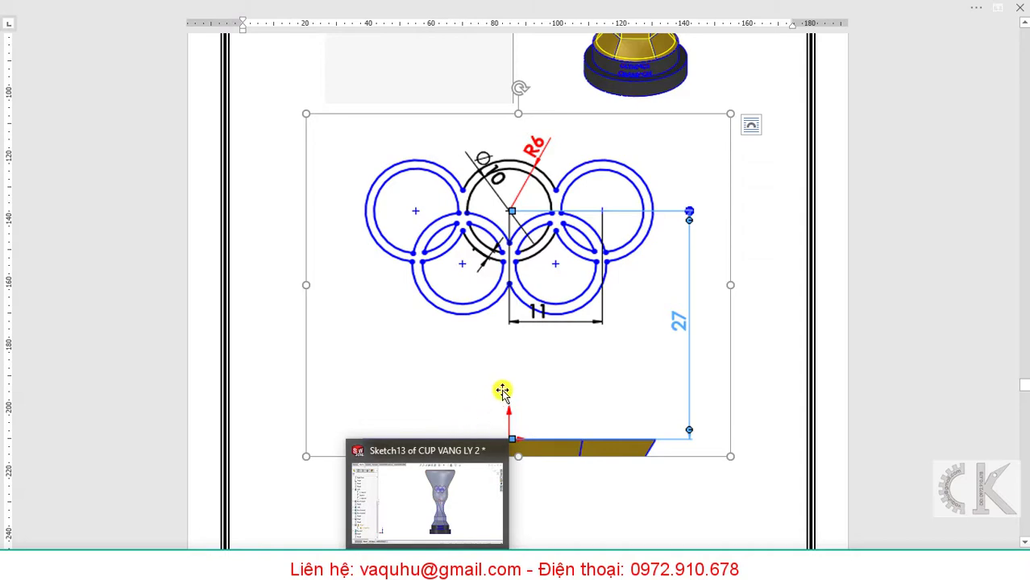
scroll(532, 371, "down", 1)
scroll(564, 367, "down", 3)
scroll(588, 386, "down", 6)
scroll(594, 394, "down", 3)
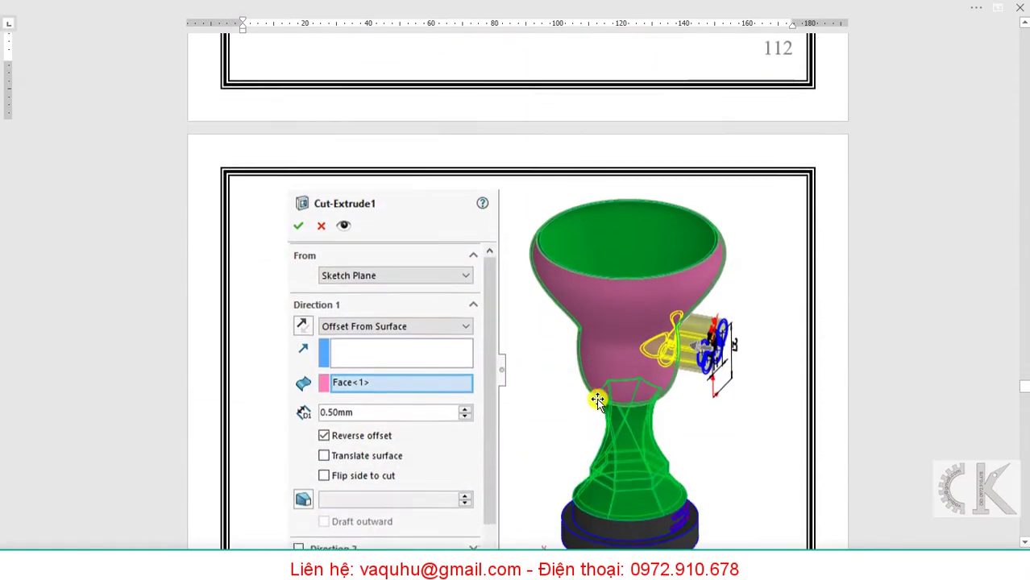
scroll(593, 388, "down", 4)
scroll(590, 381, "down", 5)
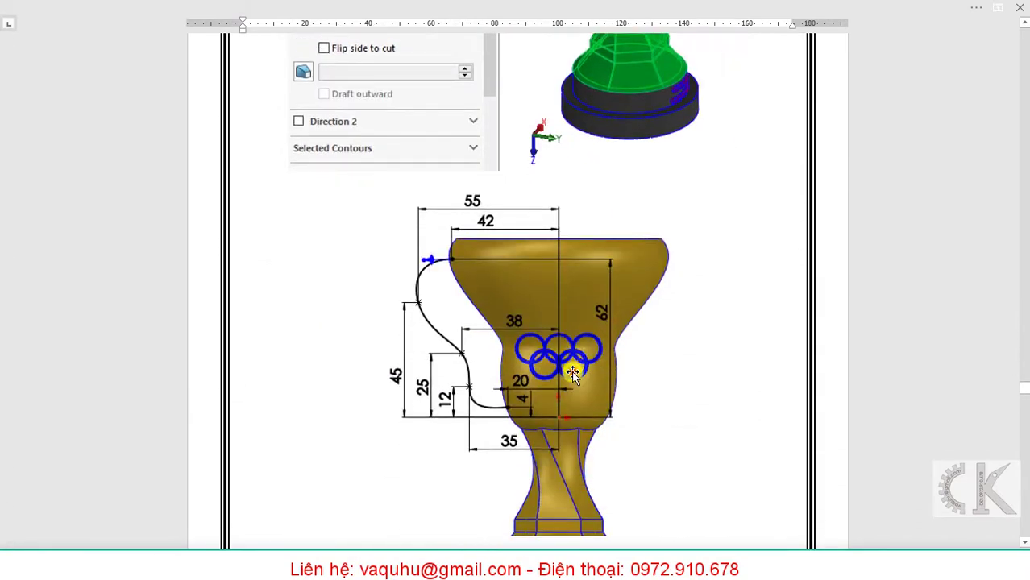
left_click(571, 371)
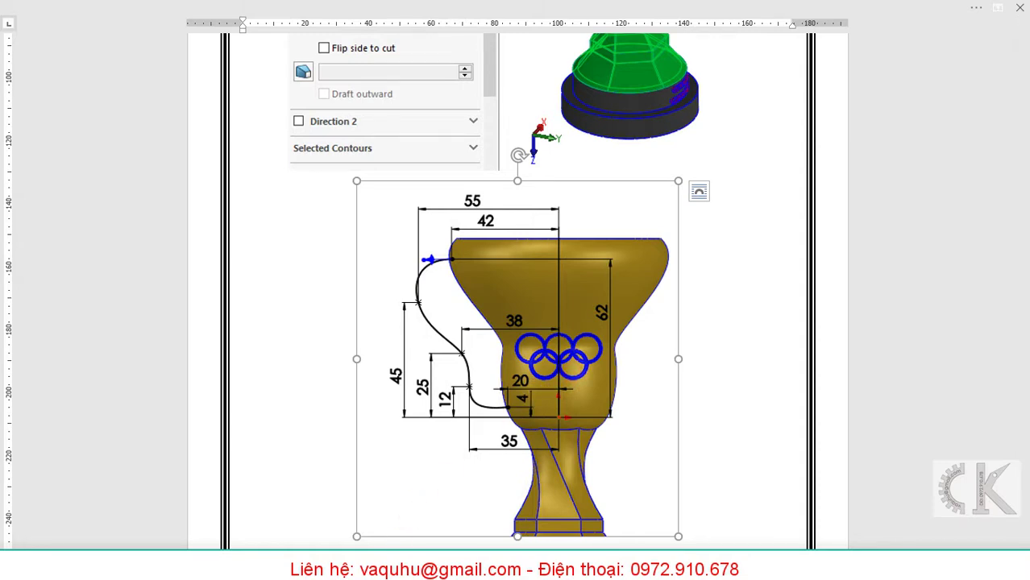
key("alt+Tab")
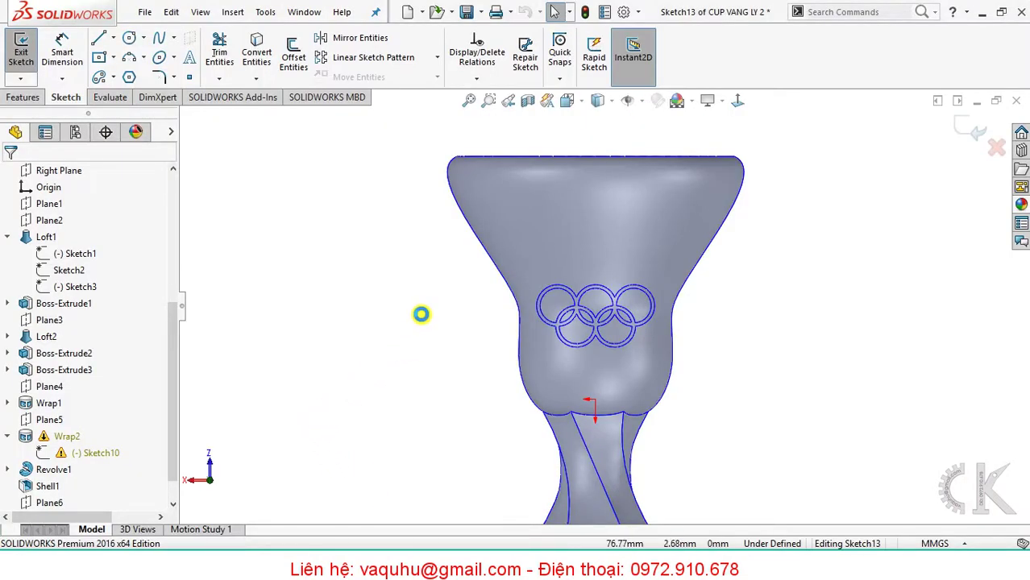
Paste the cup drawing into Sketch13 and shrink it to match the cup.
key("ctrl+v")
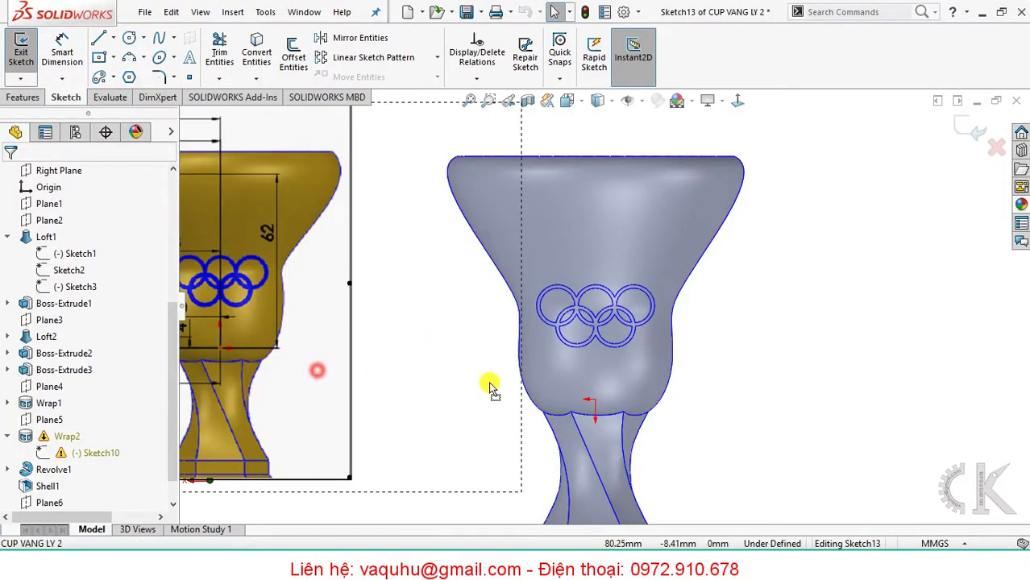
key("z")
key("z")
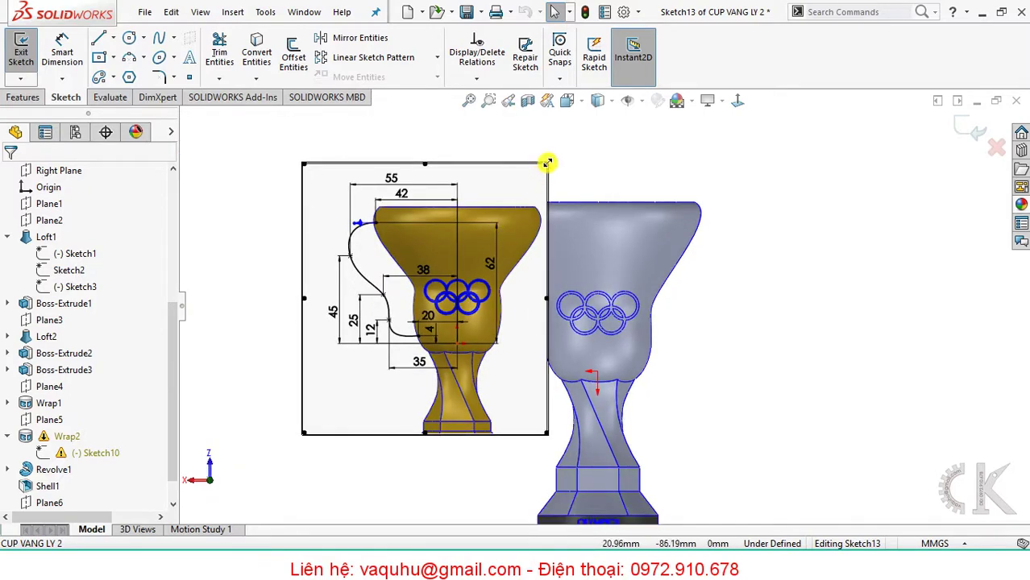
left_click_drag(546, 163, 452, 283)
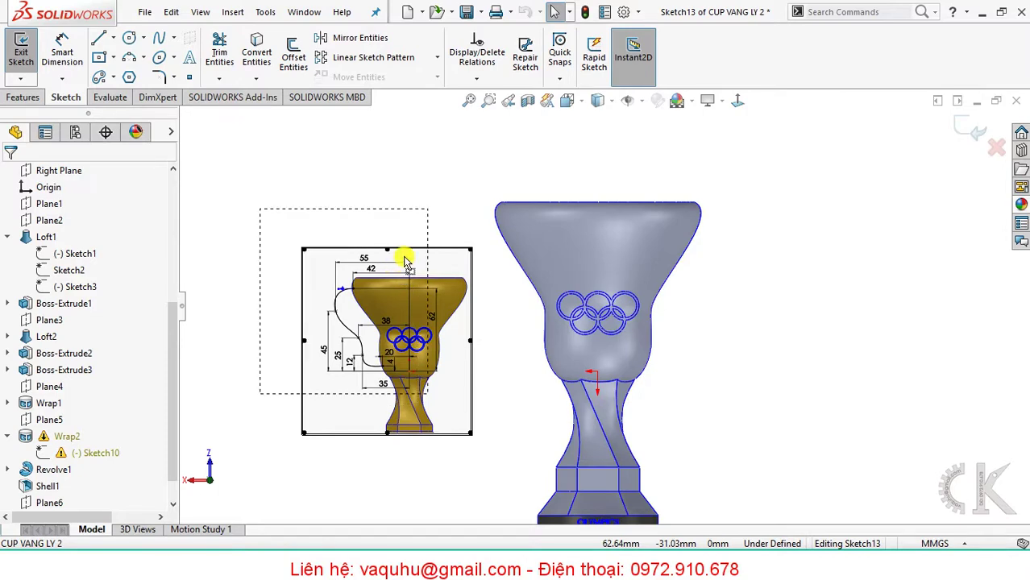
scroll(460, 253, "down", 2)
scroll(475, 290, "down", 2)
scroll(524, 278, "down", 1)
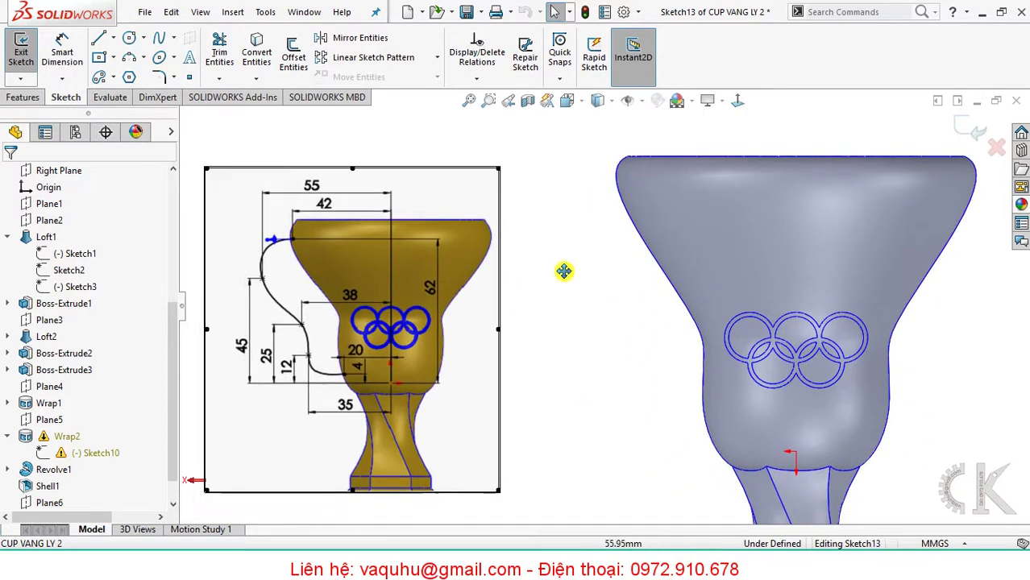
middle_click_drag(563, 271, 564, 259, "ctrl")
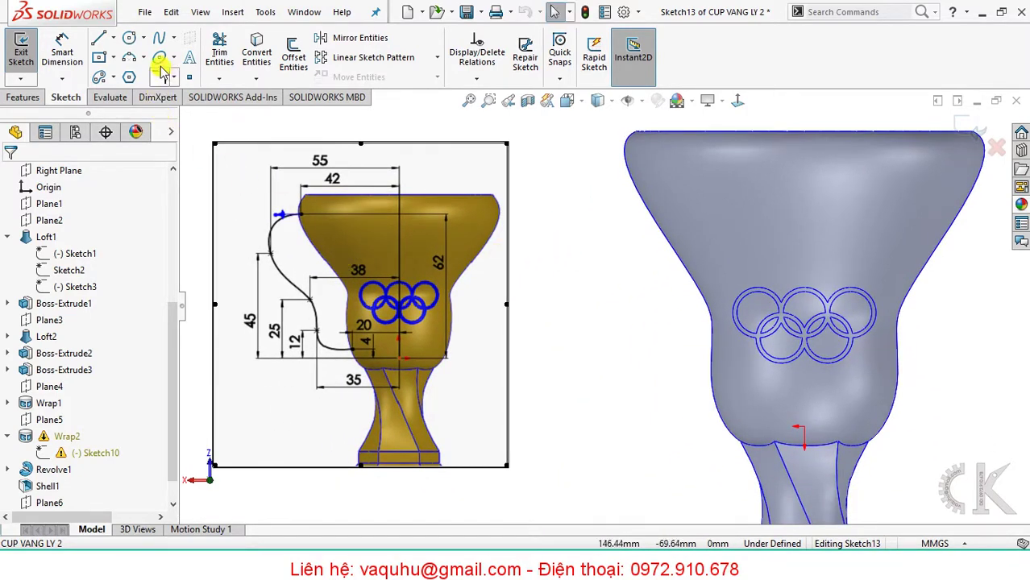
Draw a five-point spline handle from the cup's lower side up to the rim.
left_click(158, 40)
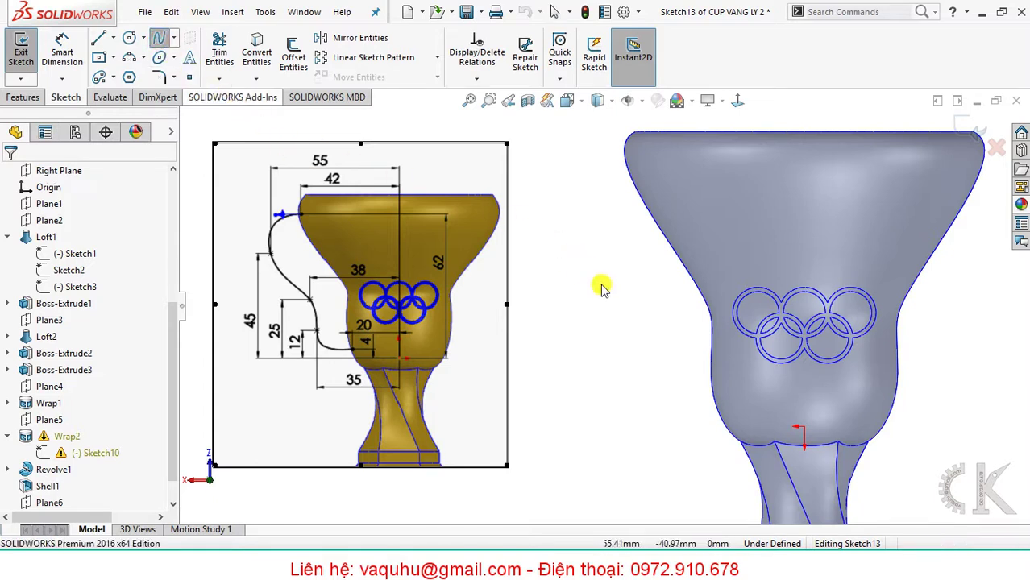
left_click(730, 411)
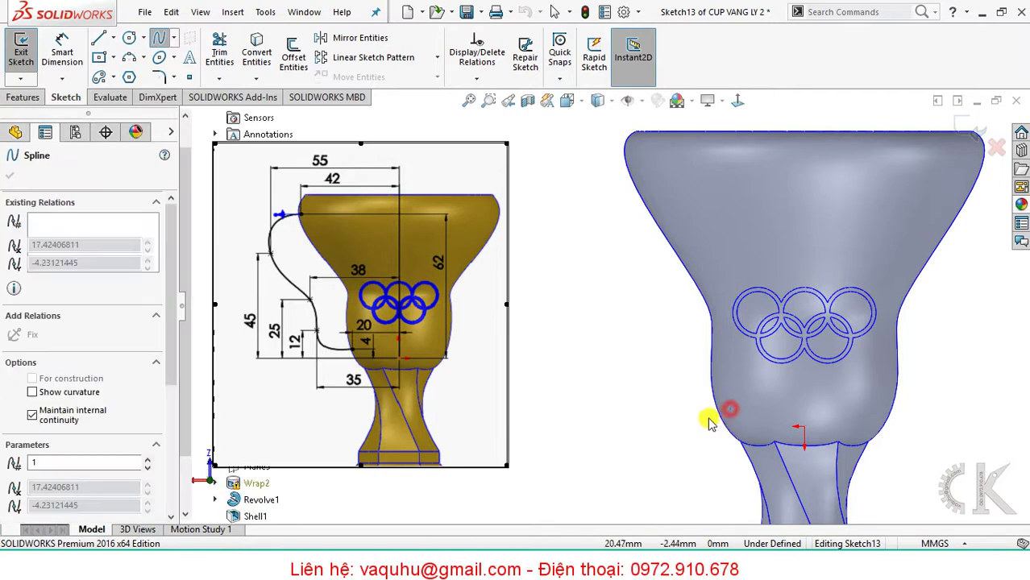
left_click(661, 385)
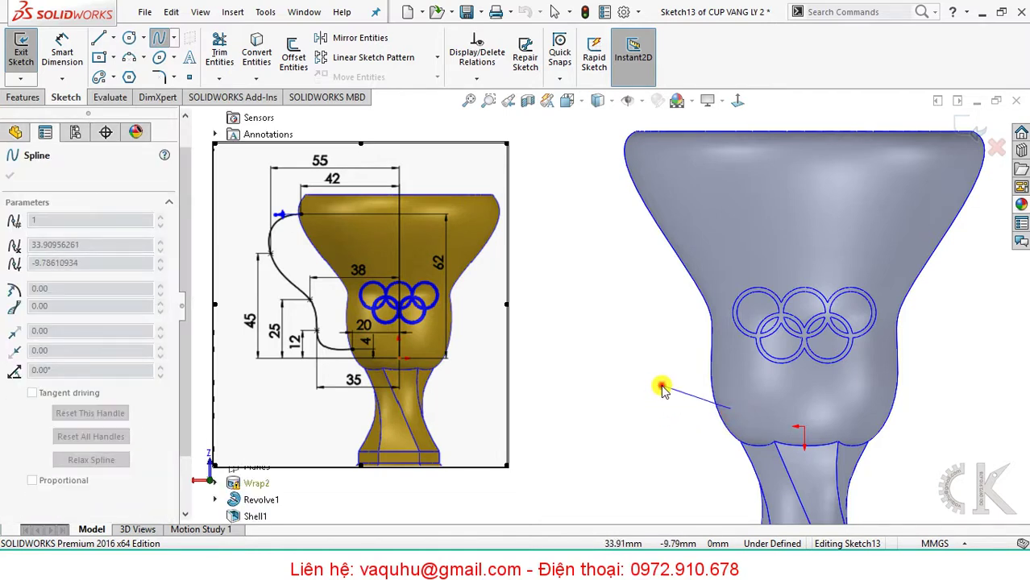
left_click(659, 327)
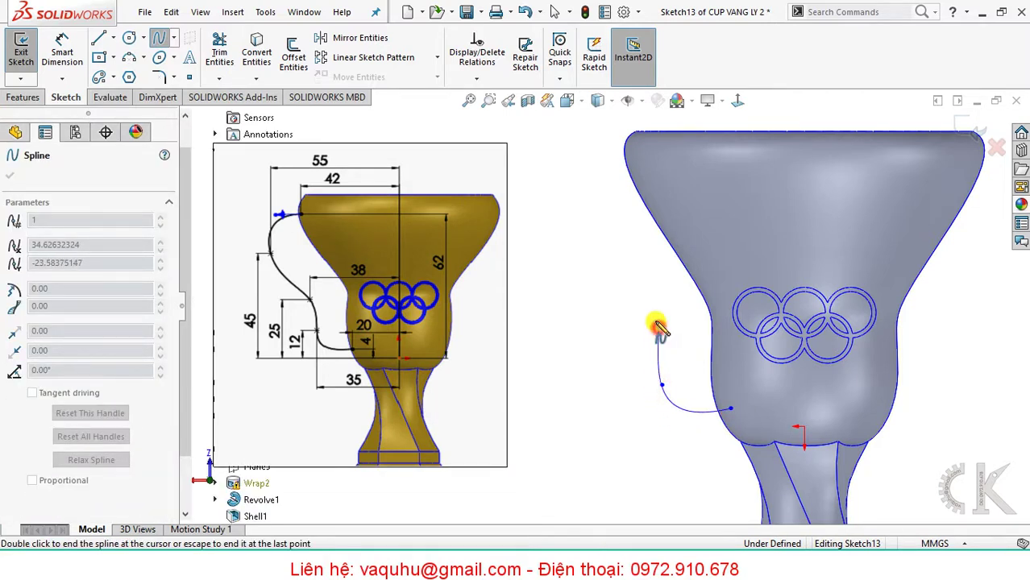
left_click(588, 235)
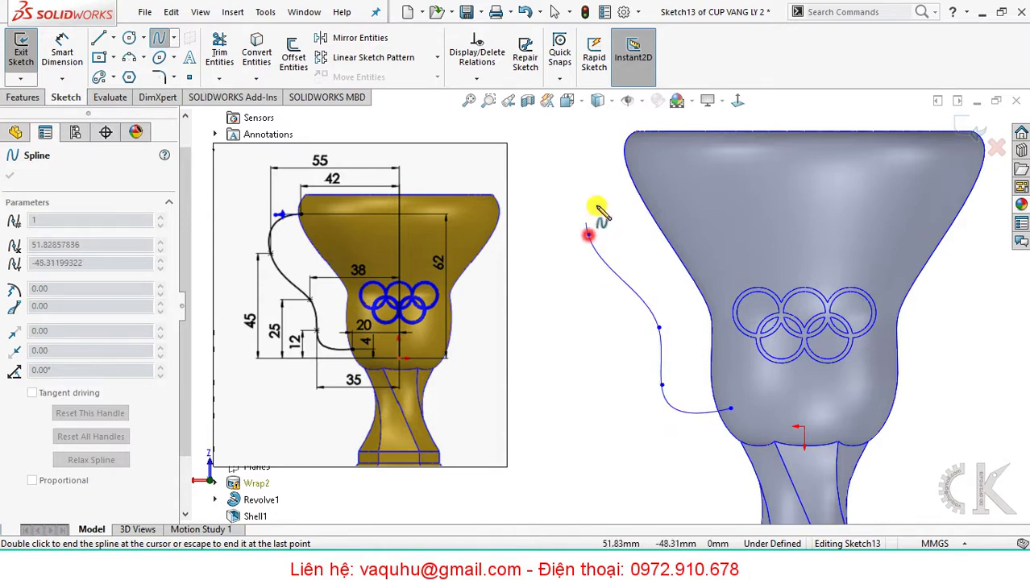
double_click(638, 174)
right_click(657, 194)
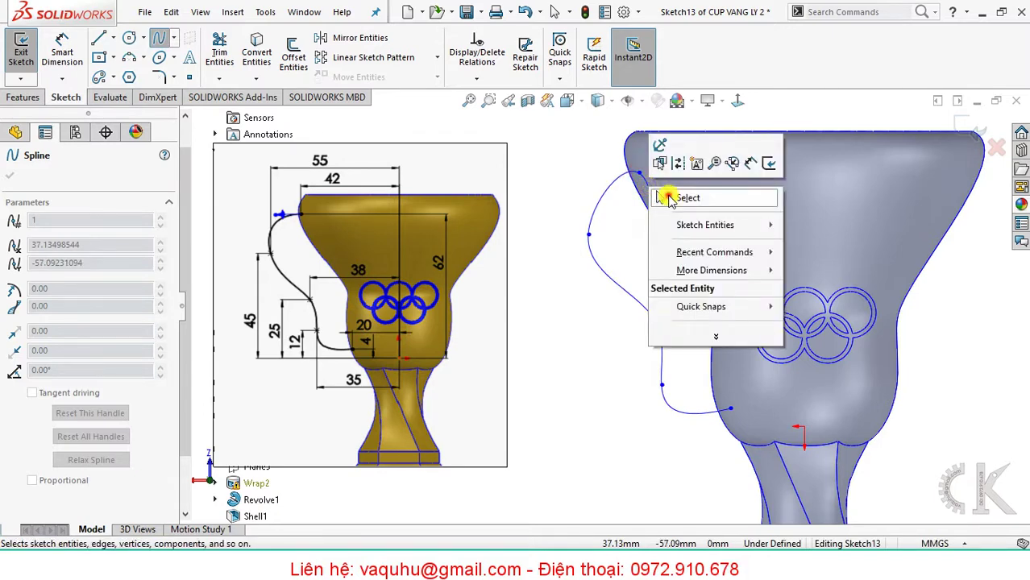
left_click(667, 199)
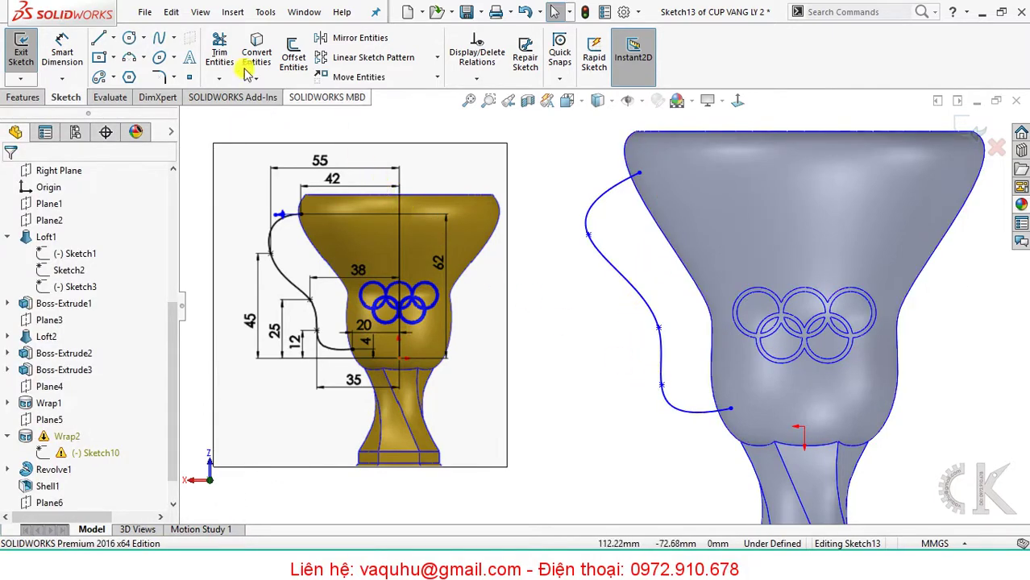
Draw a vertical centerline from the cup's bottom centre up to near the rim.
left_click(112, 40)
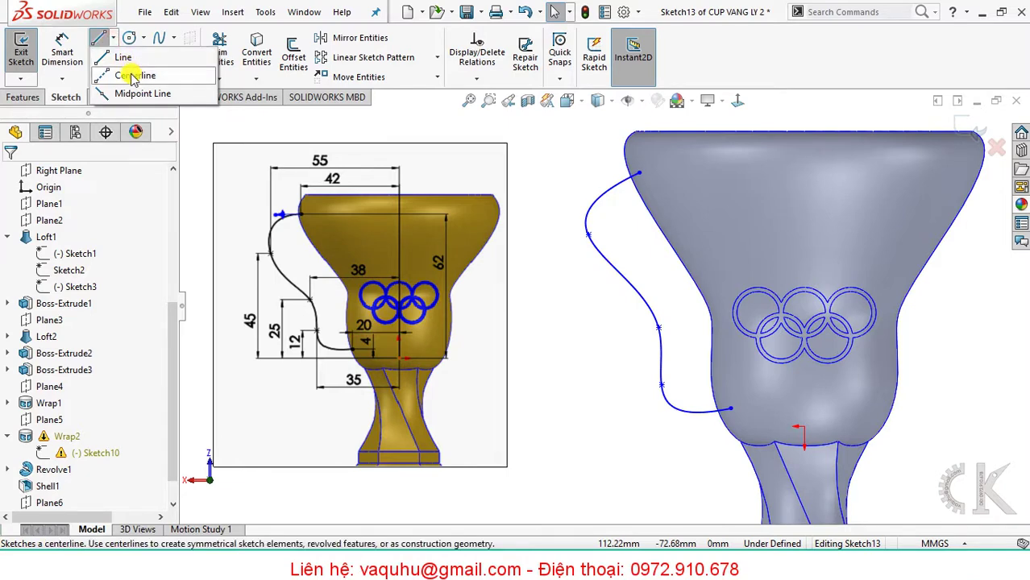
left_click(133, 76)
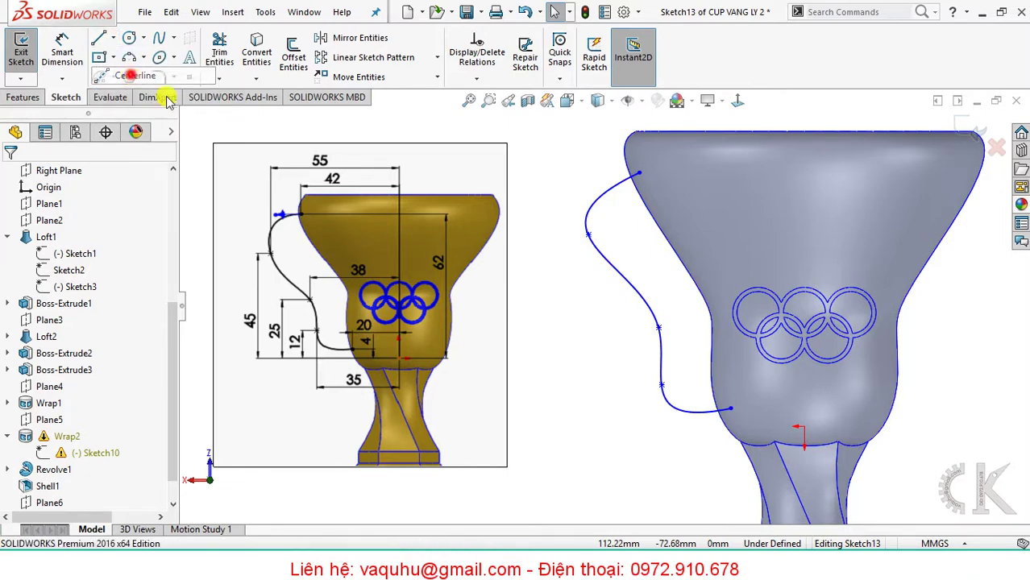
left_click(804, 443)
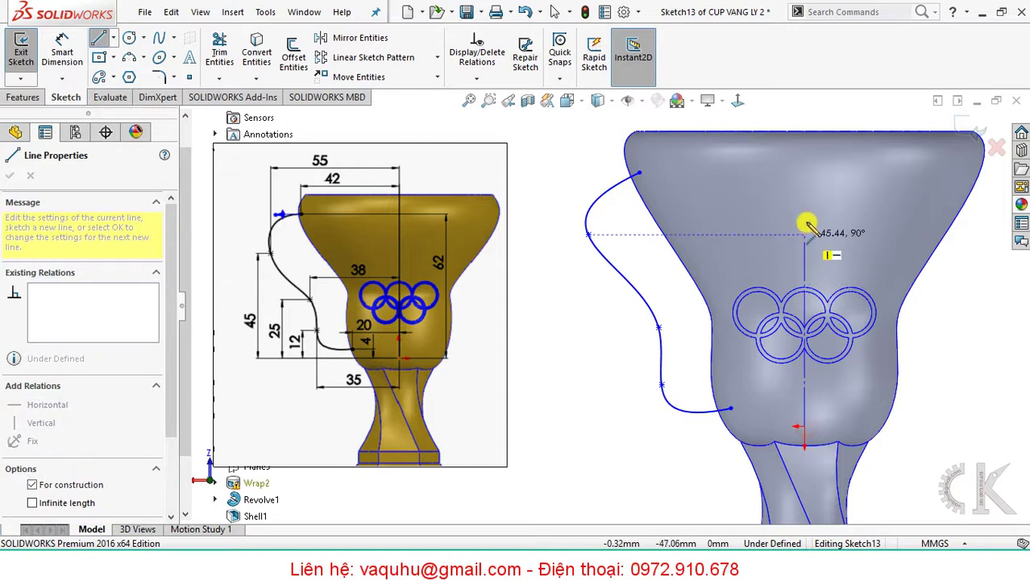
left_click(804, 159)
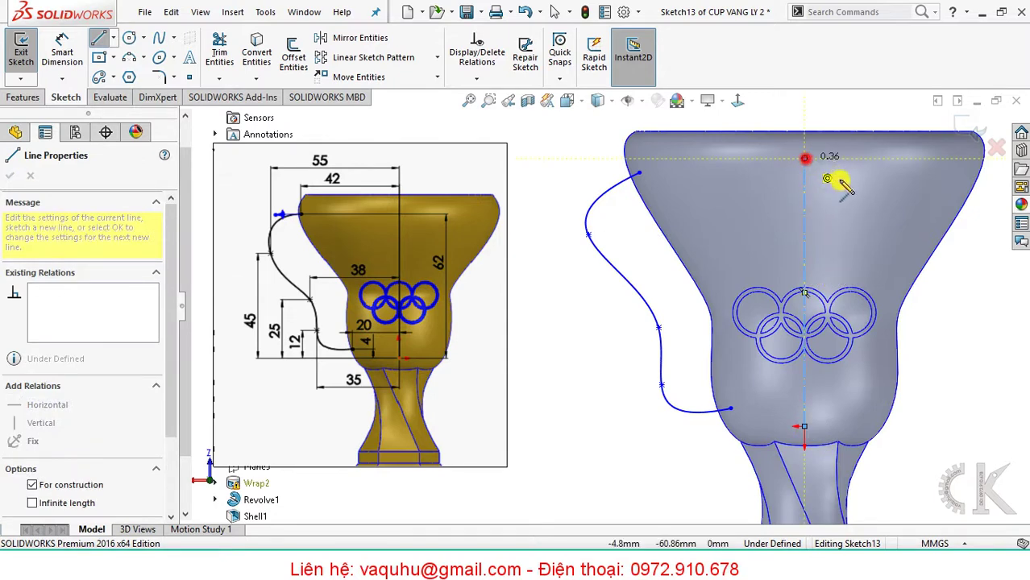
key("Escape")
left_click(620, 453)
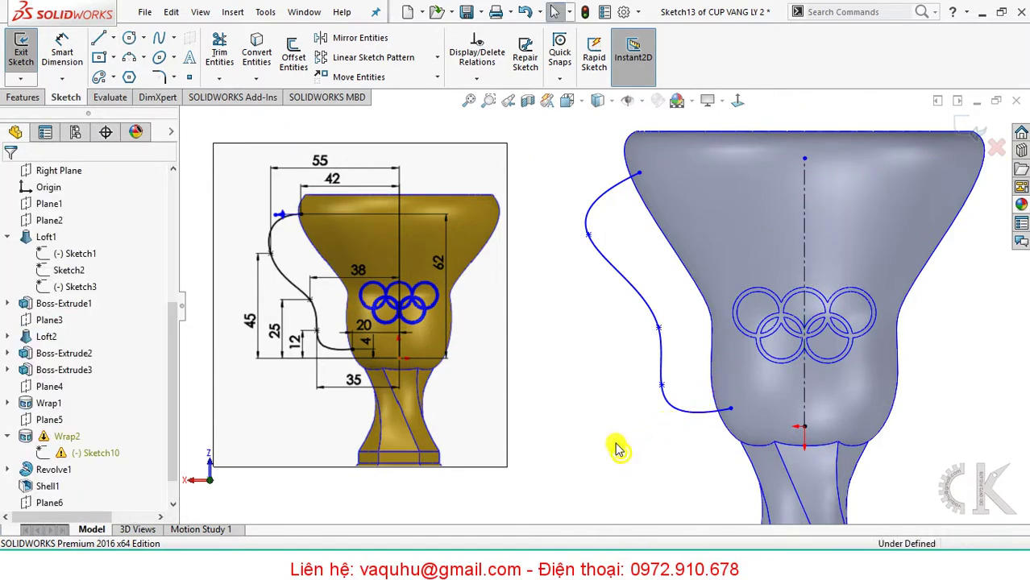
Dimension the handle's 62 mm height and the 4 mm vertical offset of its lower end.
left_click(639, 173)
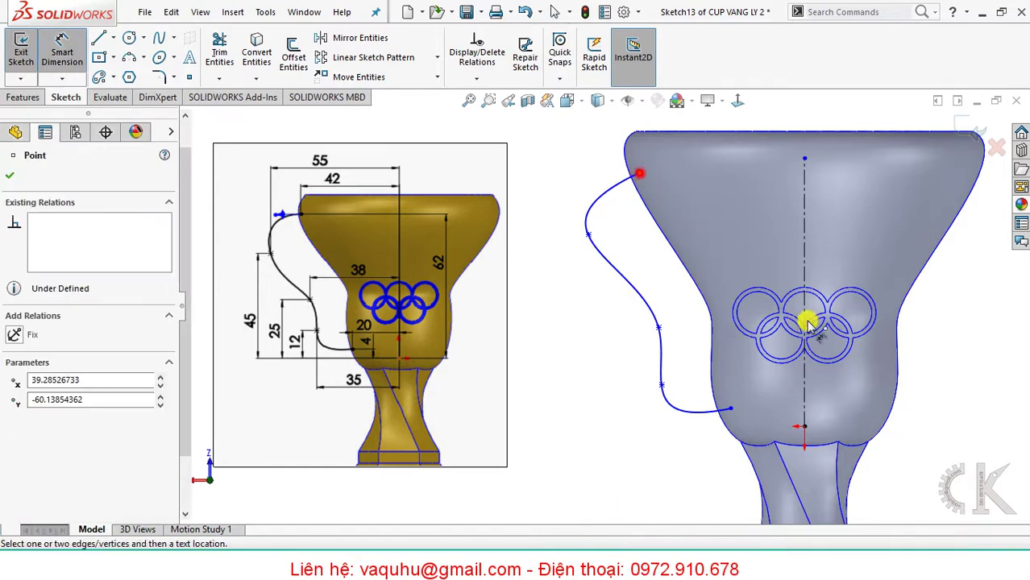
left_click(804, 427)
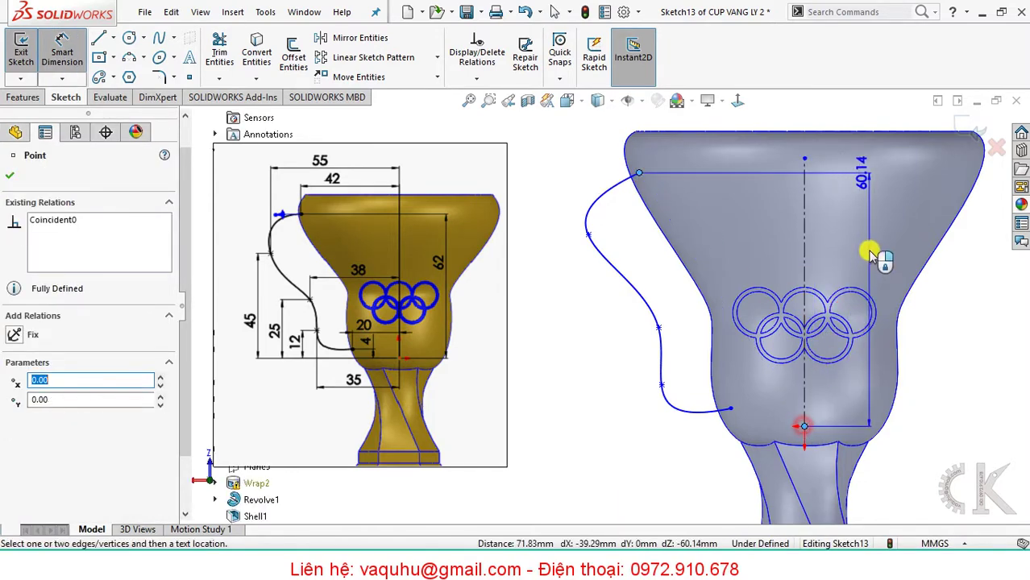
left_click(870, 252)
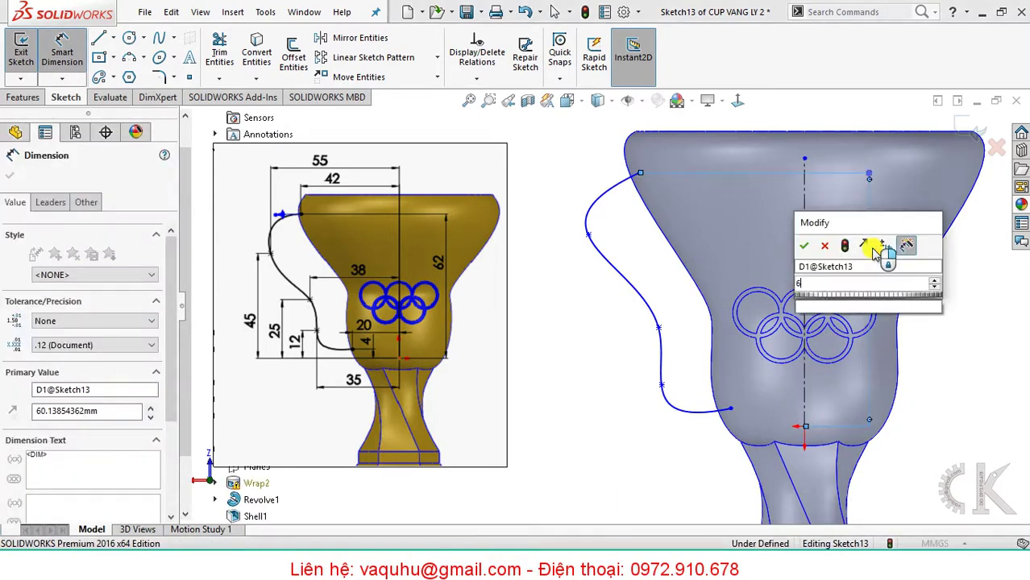
type("62")
key("Return")
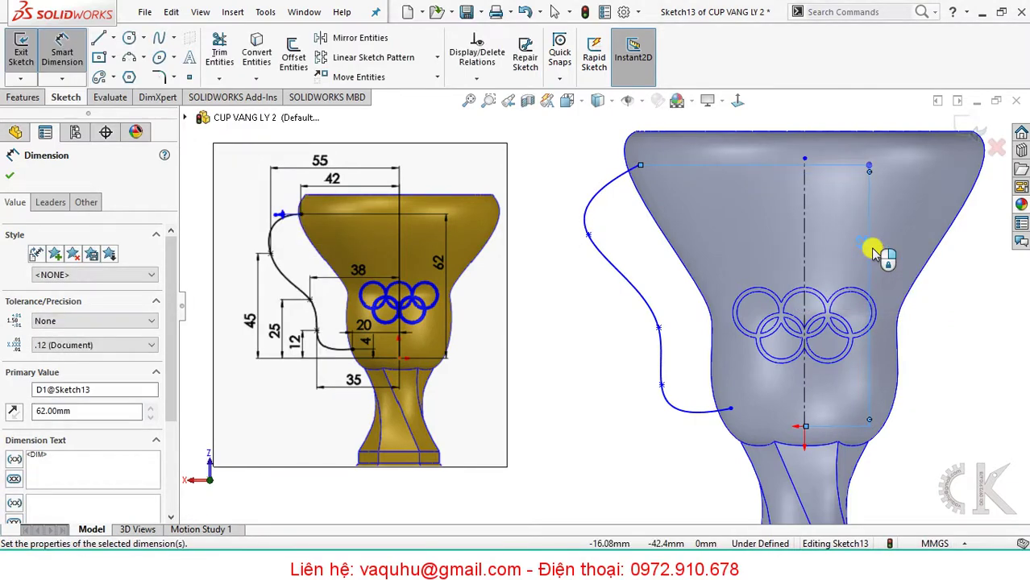
left_click(729, 410)
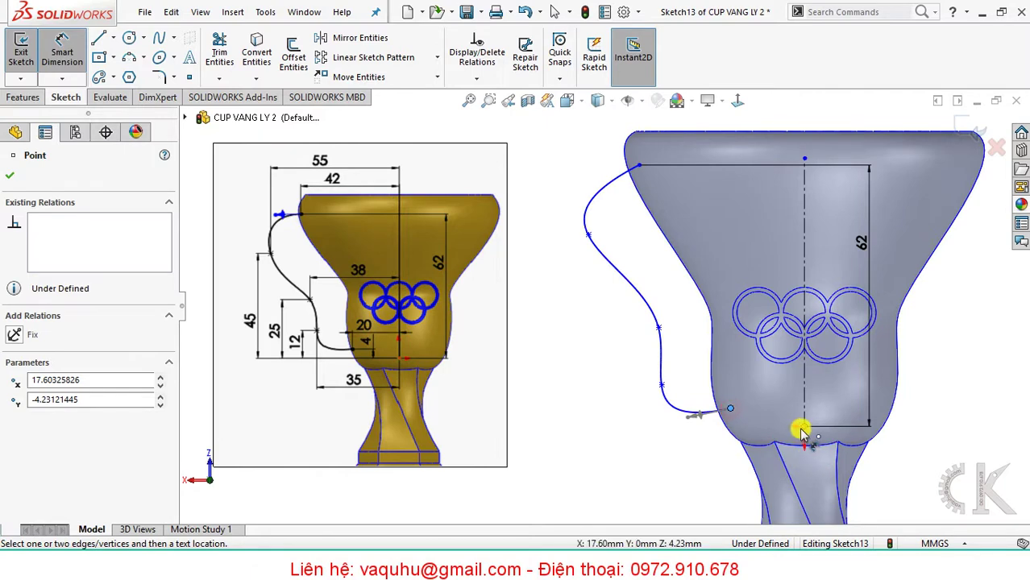
left_click(804, 428)
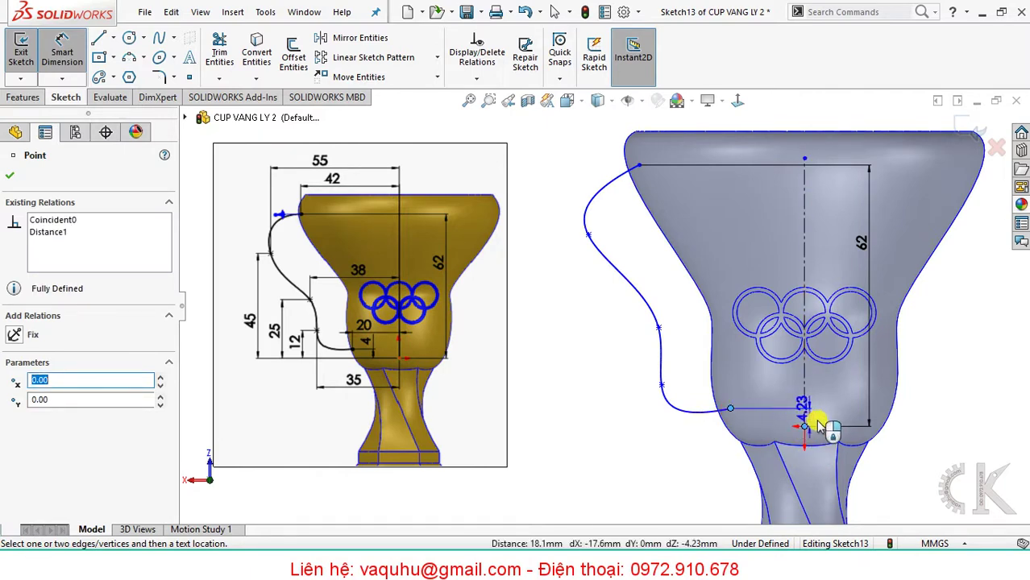
left_click(807, 416)
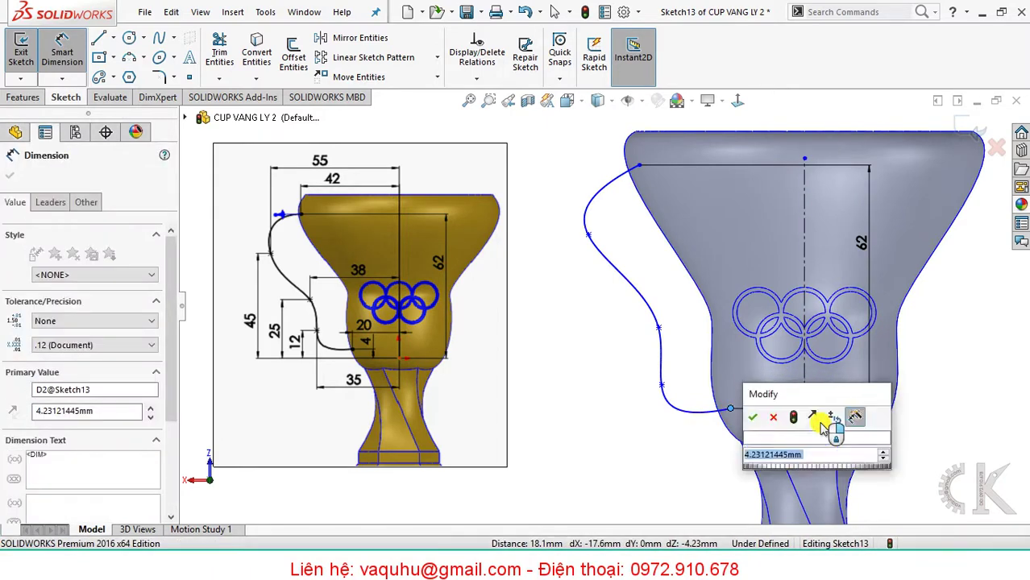
type("4")
key("Return")
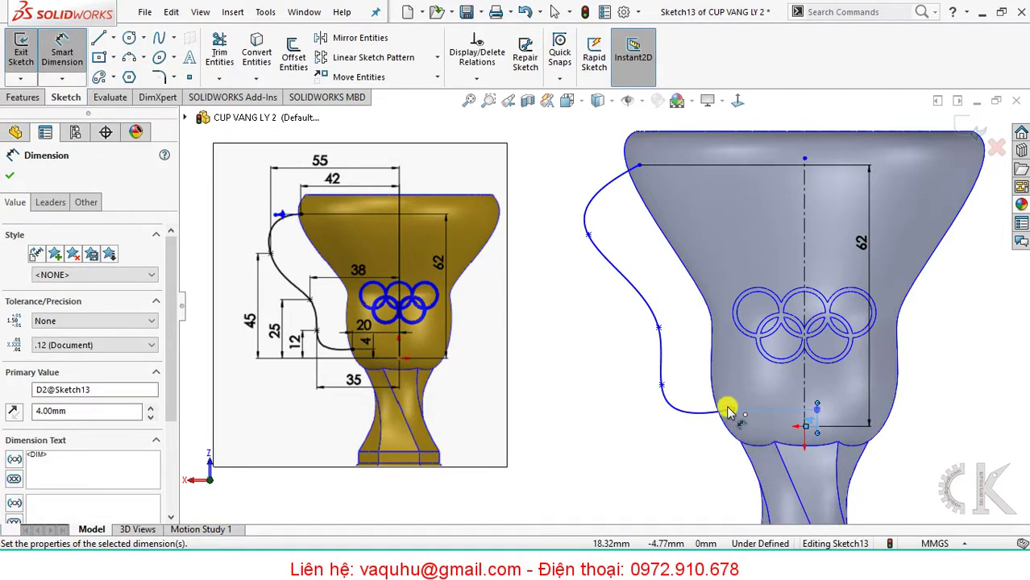
Add the 20 mm and 35 mm horizontal distances from the centerline to handle points.
left_click(730, 408)
left_click(802, 399)
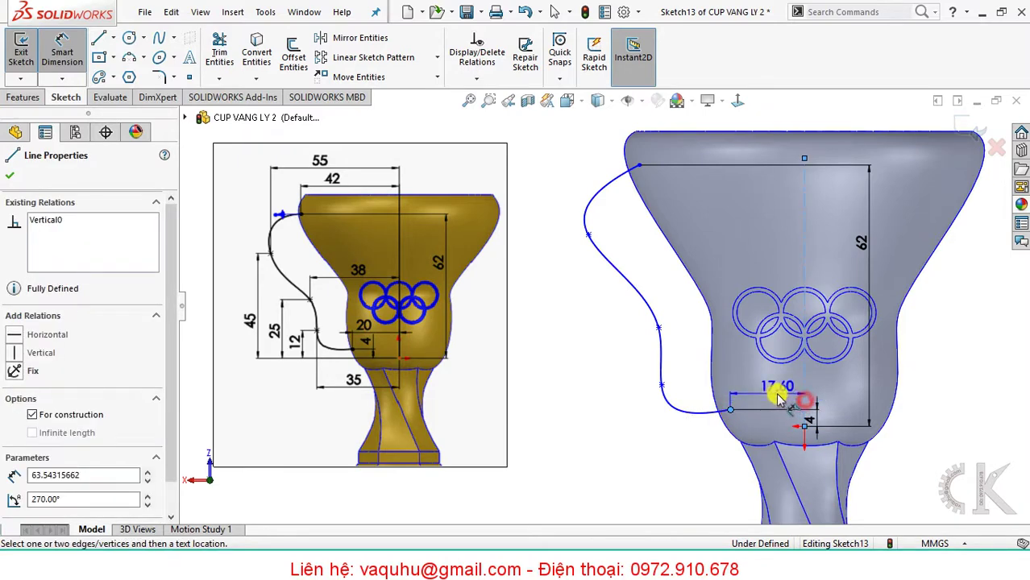
left_click(774, 395)
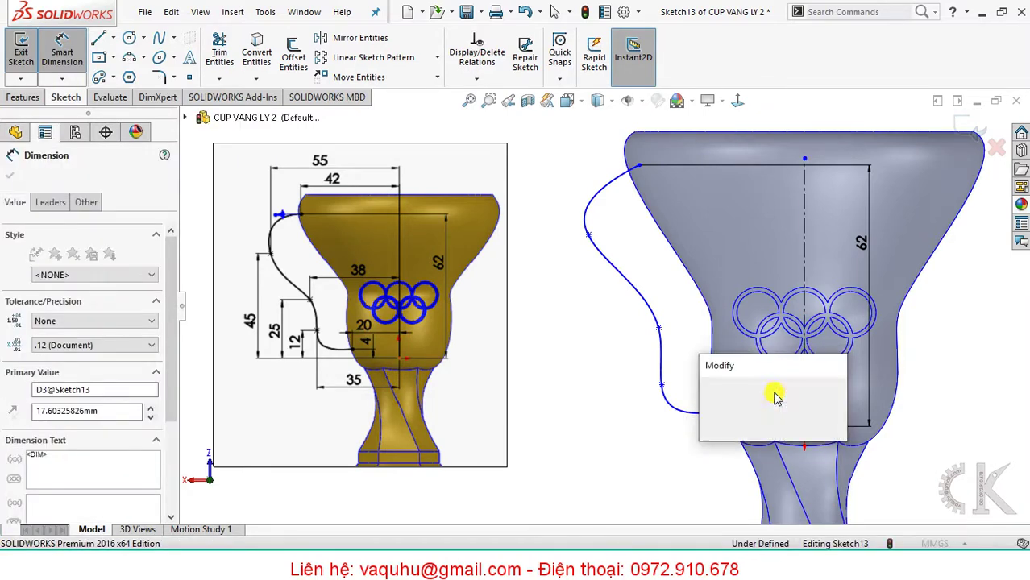
type("20")
key("Return")
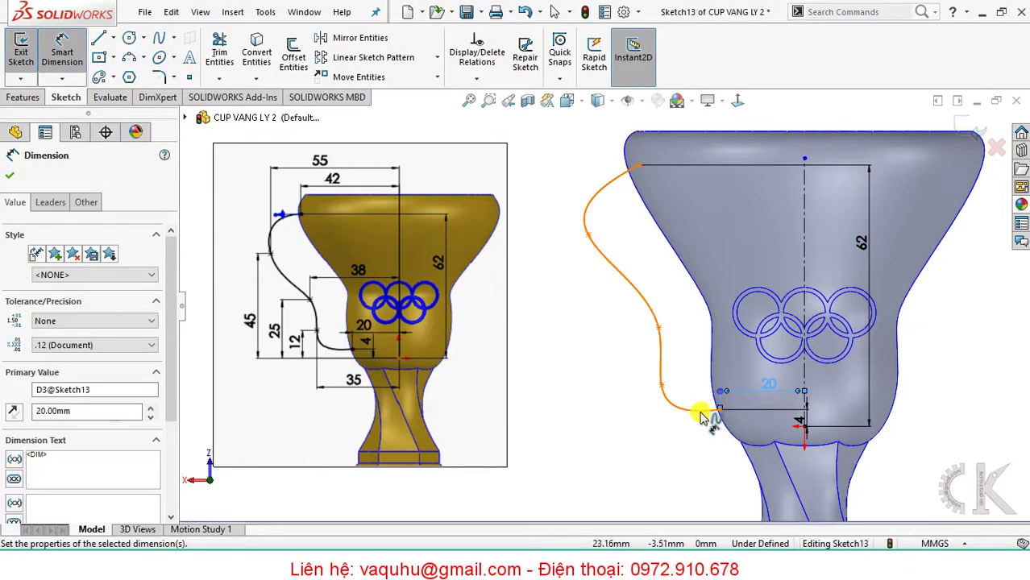
left_click(661, 386)
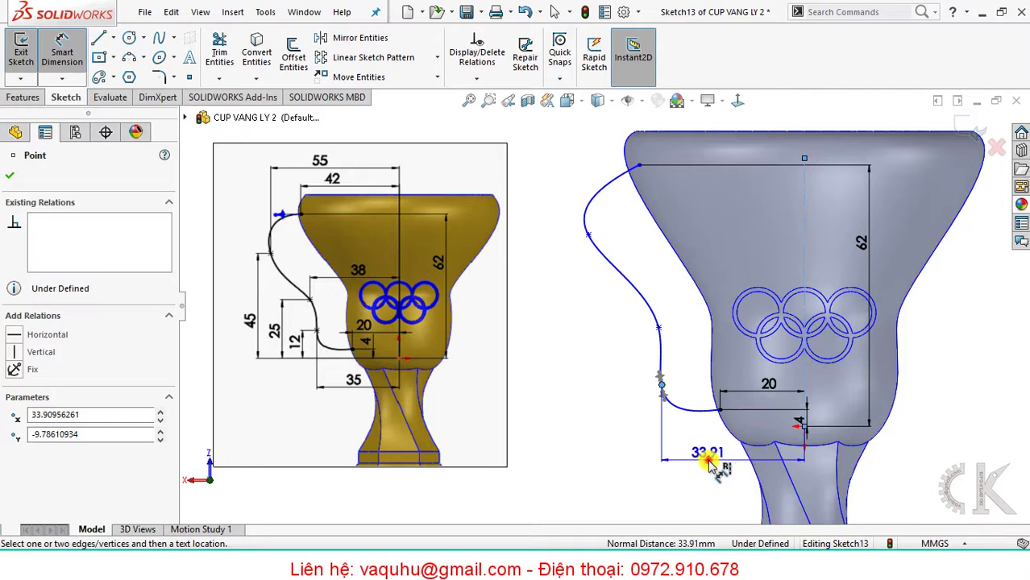
left_click(709, 463)
key("Return")
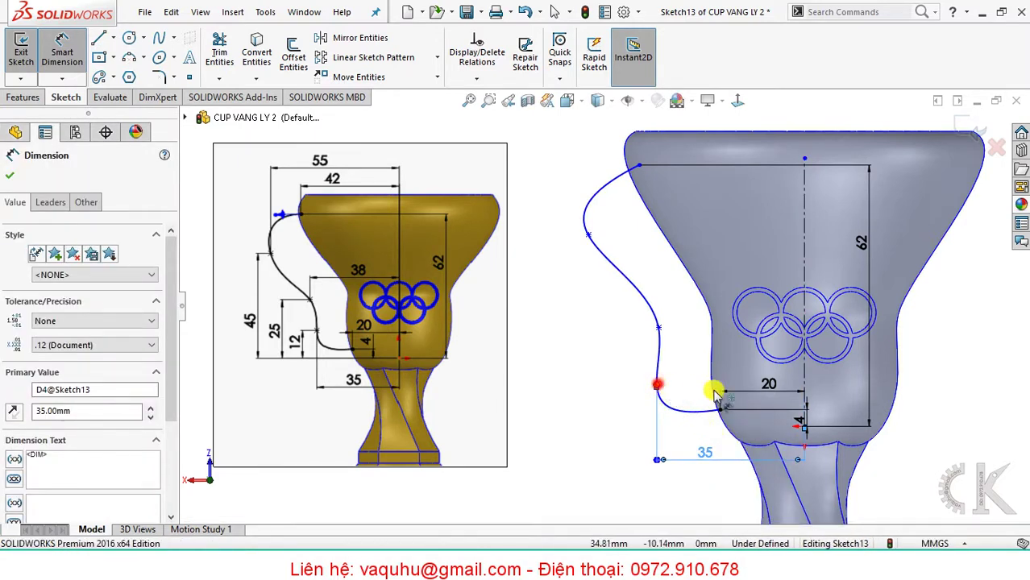
left_click(658, 384)
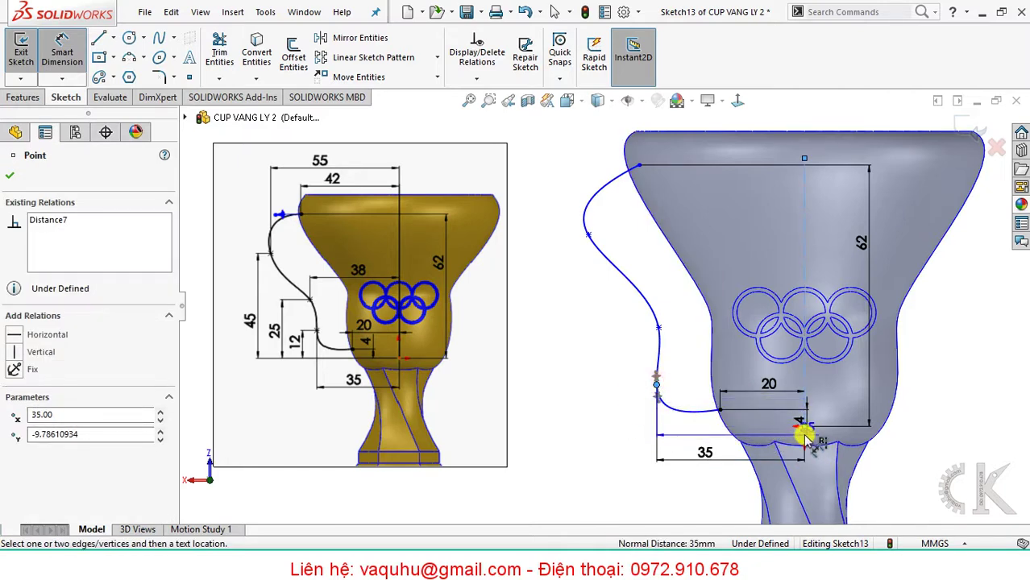
Dimension the handle's lowest spline point 12 mm vertically from the base reference.
scroll(806, 429, "down", 3)
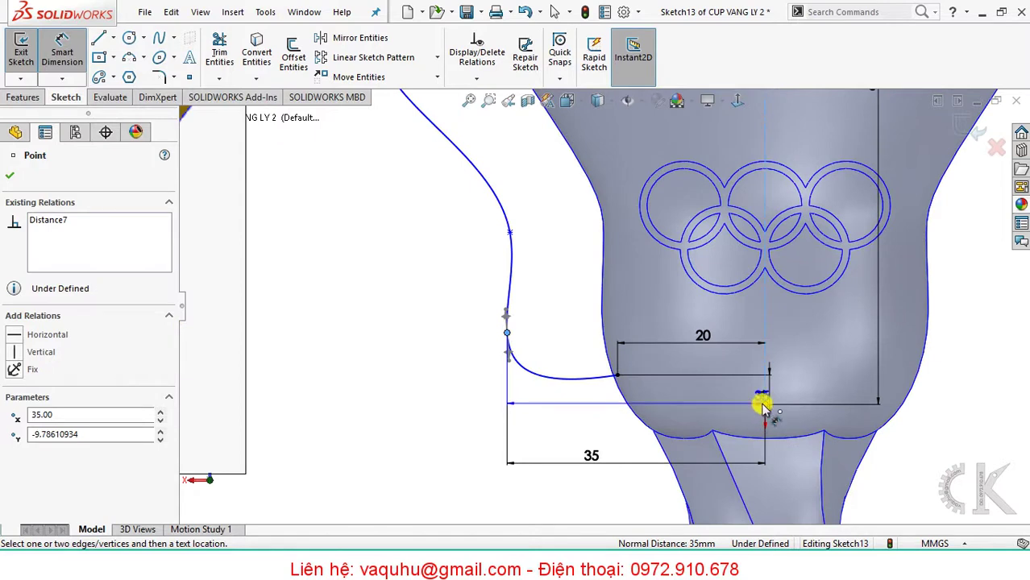
left_click(763, 405)
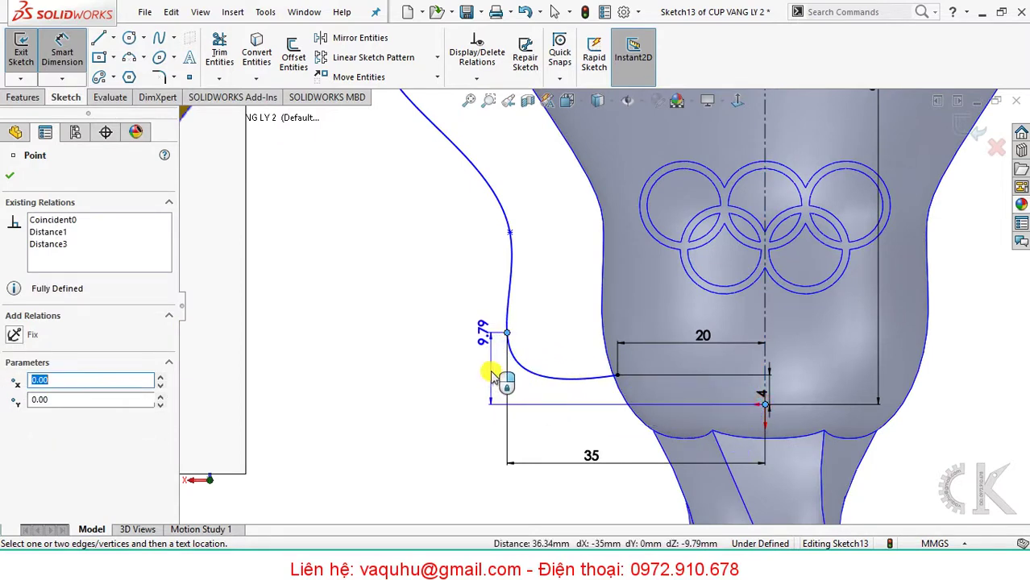
left_click(463, 390)
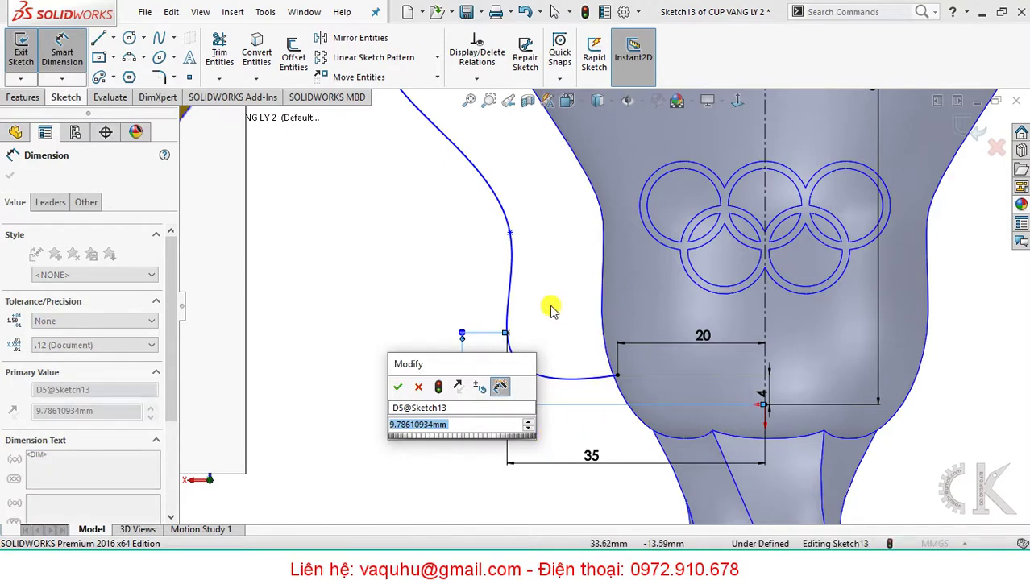
scroll(536, 326, "up", 2)
scroll(510, 334, "up", 1)
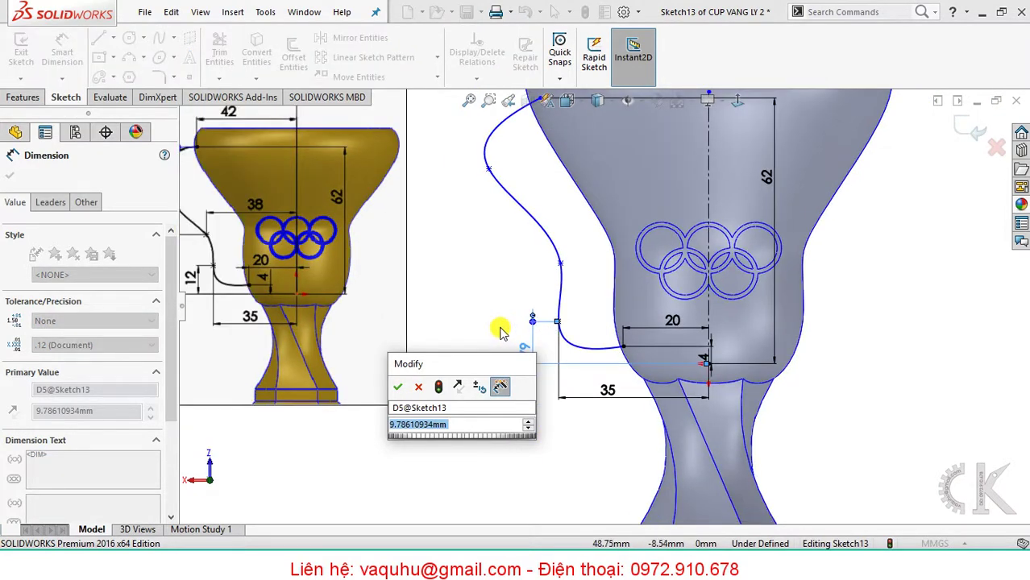
scroll(499, 330, "up", 1)
type("12")
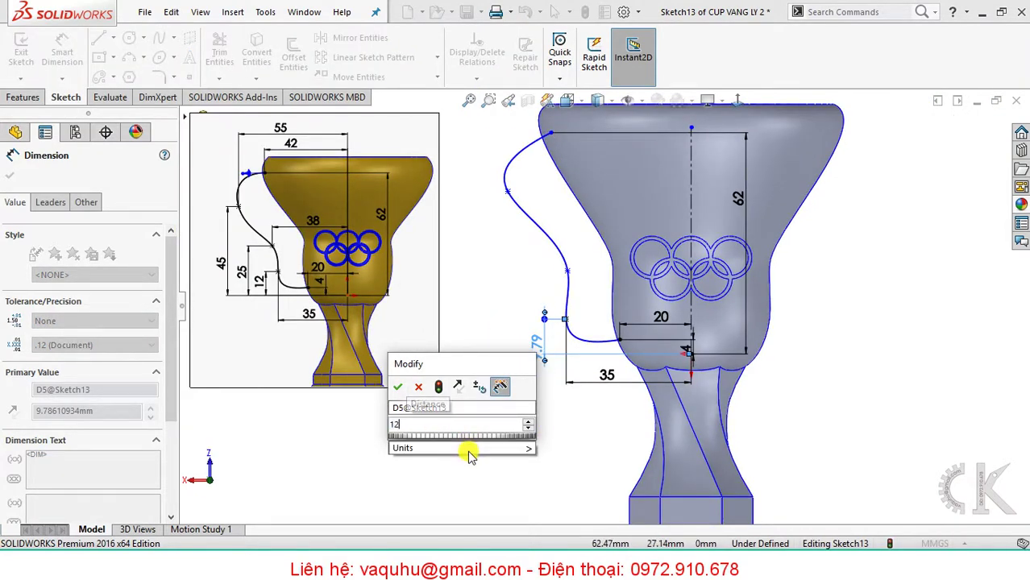
key("Return")
Add a 25 mm vertical dimension to the next handle point up the curve.
mouse_move(477, 366)
middle_mouse_down("ctrl")
mouse_move(536, 346)
mouse_move(535, 402)
middle_mouse_up("ctrl")
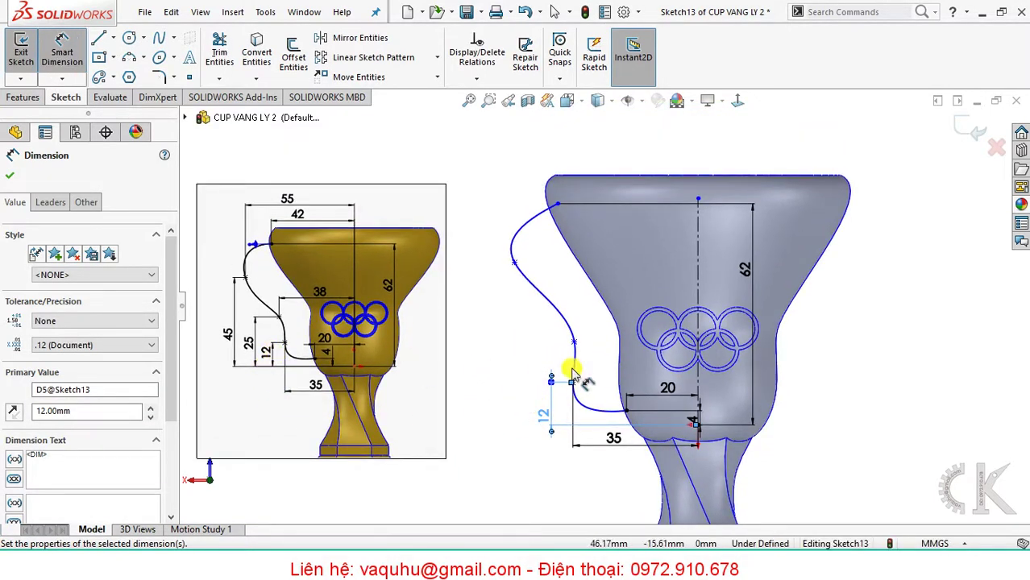
left_click(695, 418)
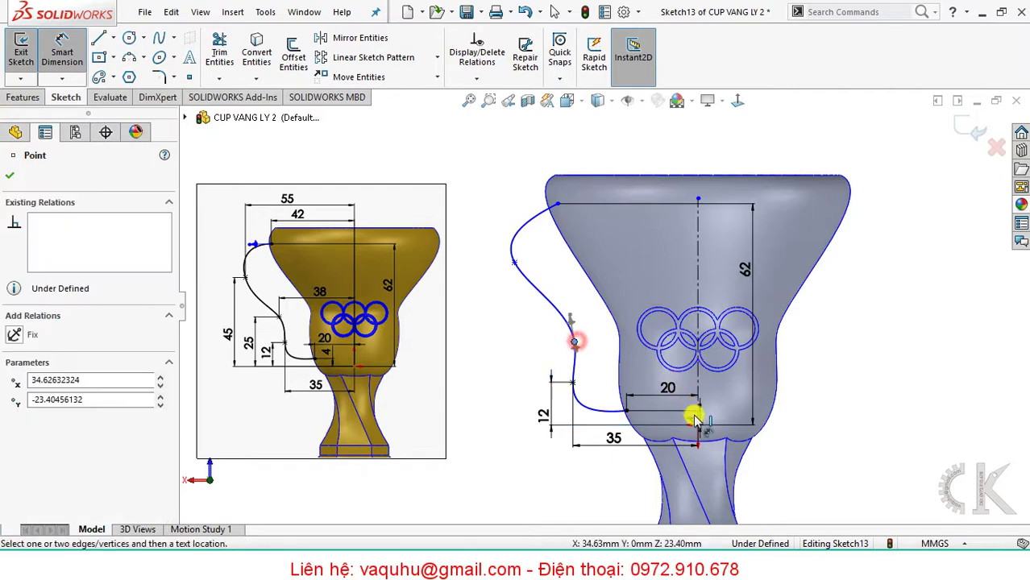
left_click(574, 342)
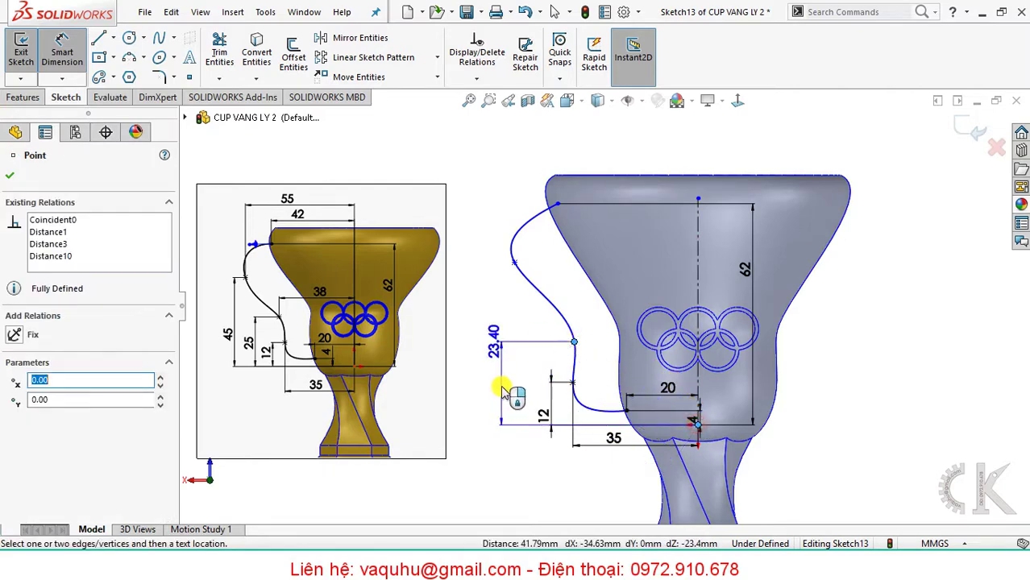
left_click(501, 387)
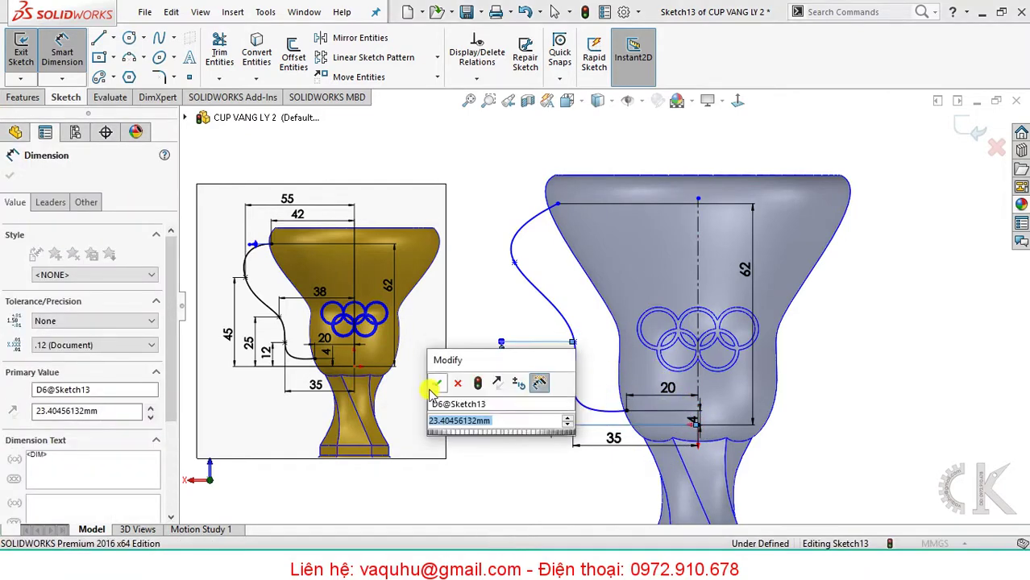
type("25")
key("Return")
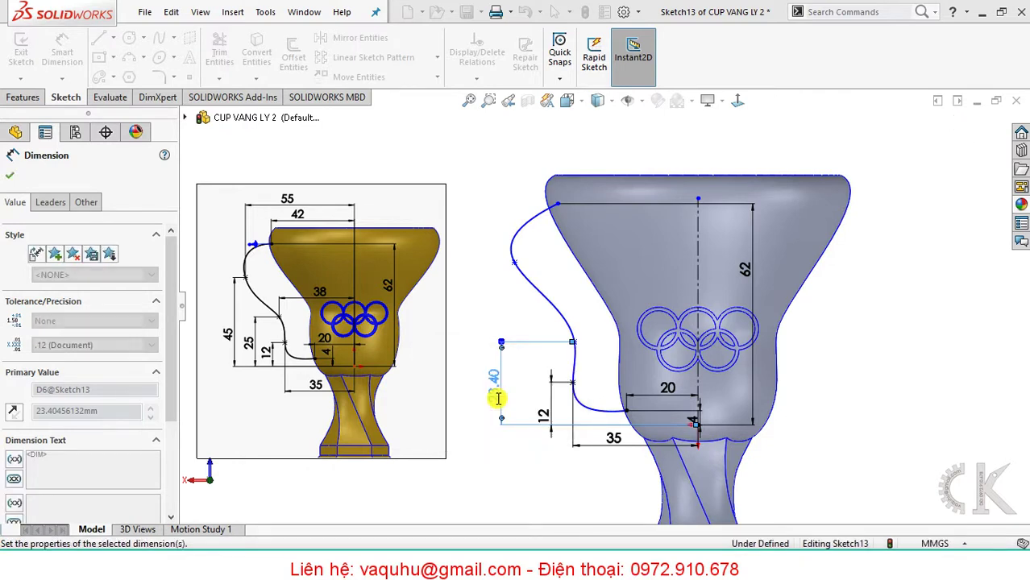
left_click(574, 337)
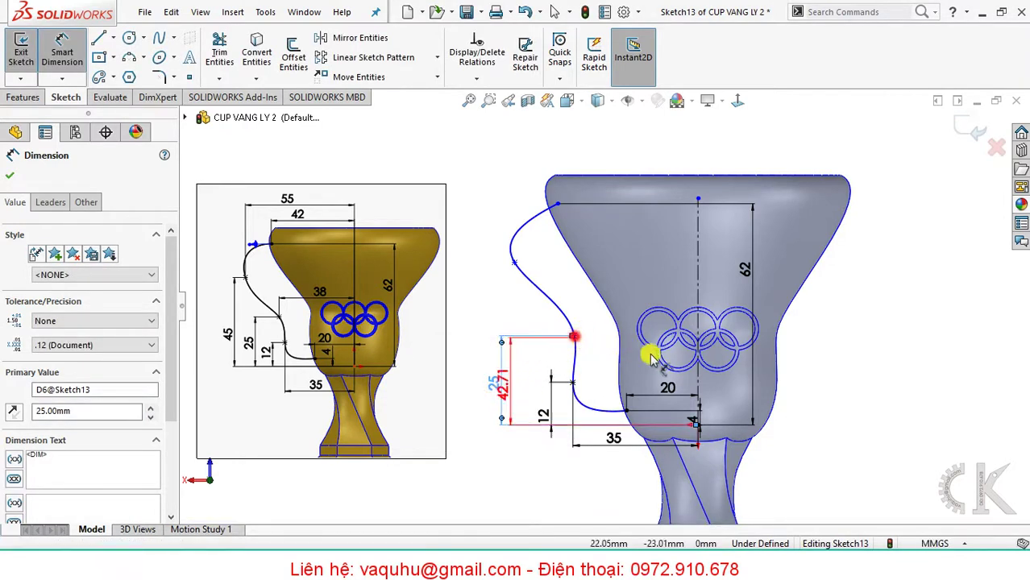
key("Escape")
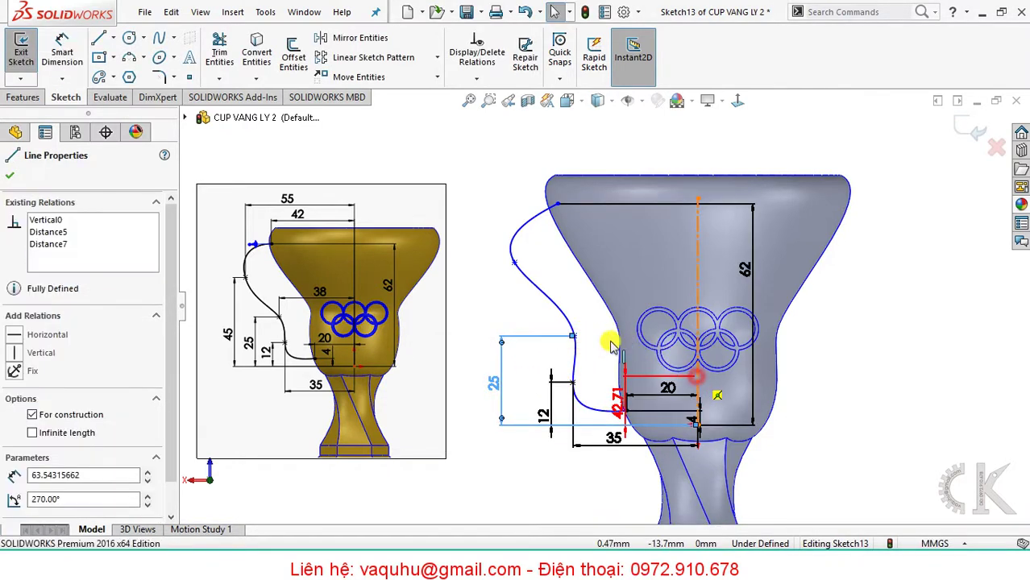
key("Escape")
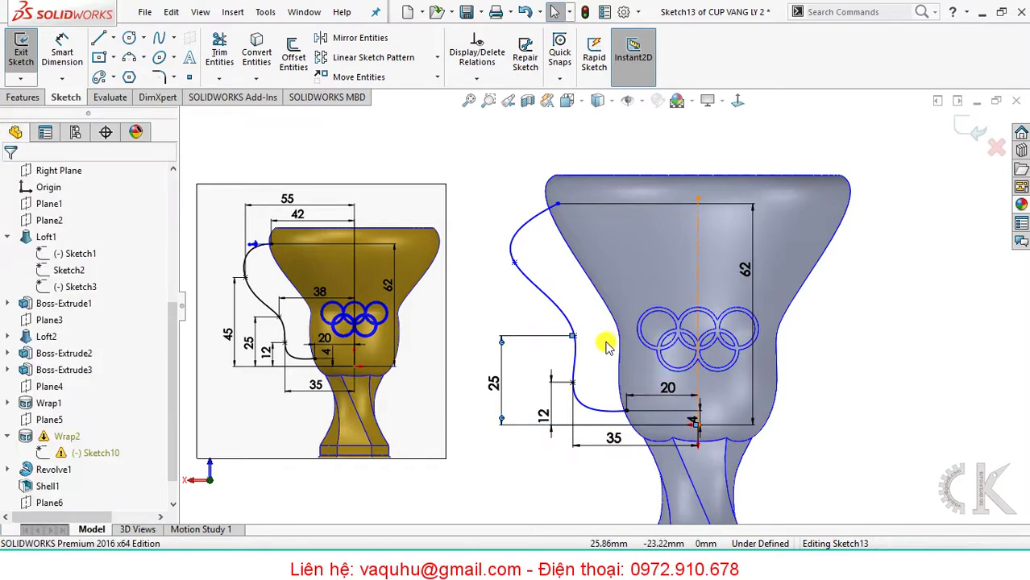
Dimension the short horizontal line (4) and the upper point's 34.63 horizontal offset.
left_click(693, 418)
left_click(728, 423)
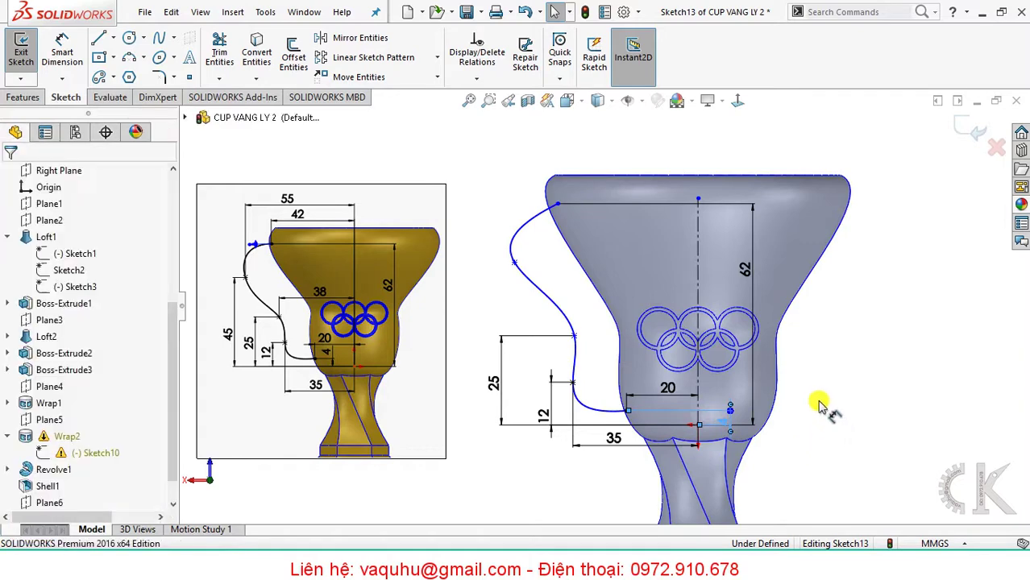
left_click(823, 411)
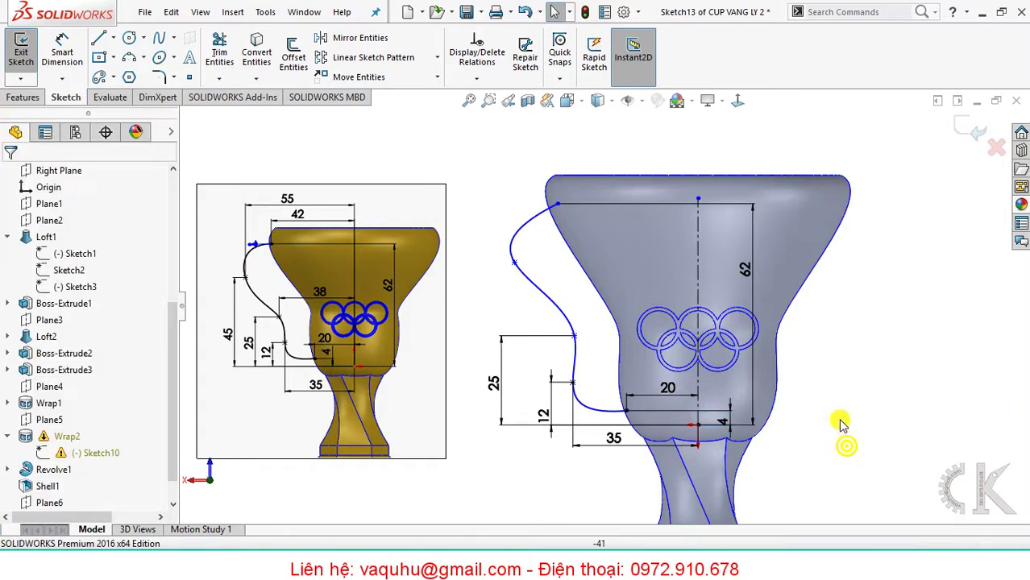
left_click(698, 428)
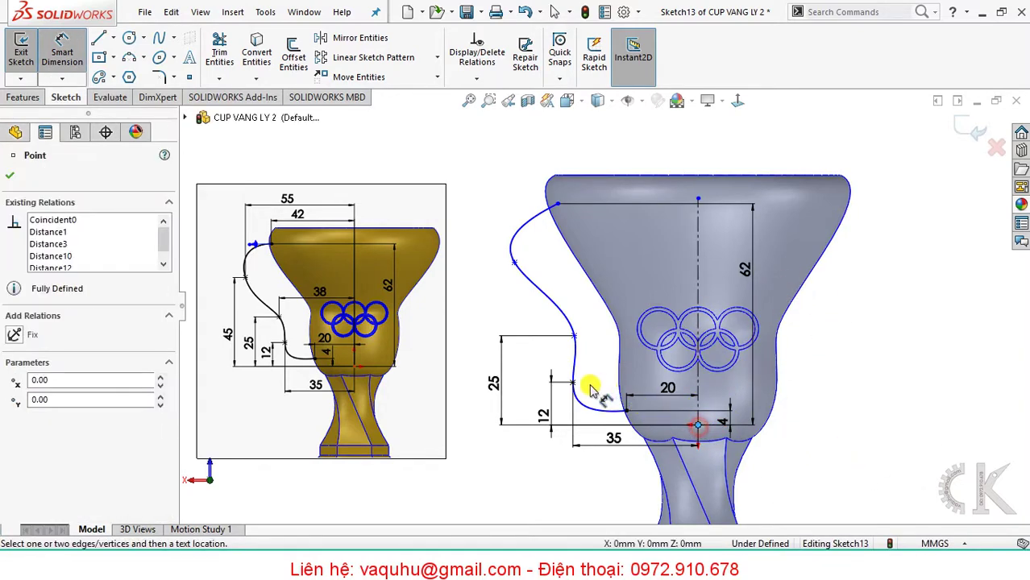
left_click(572, 337)
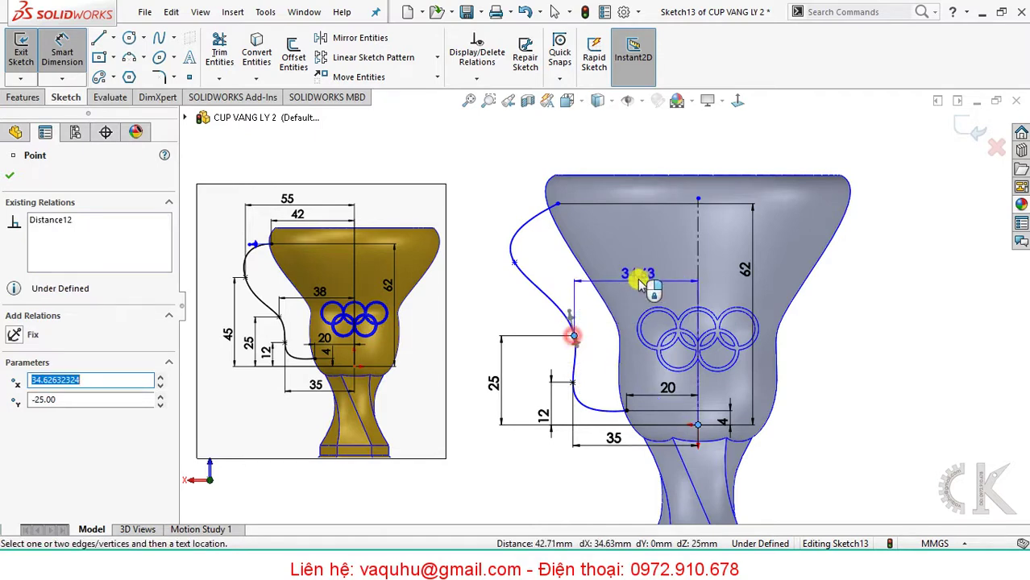
left_click(636, 280)
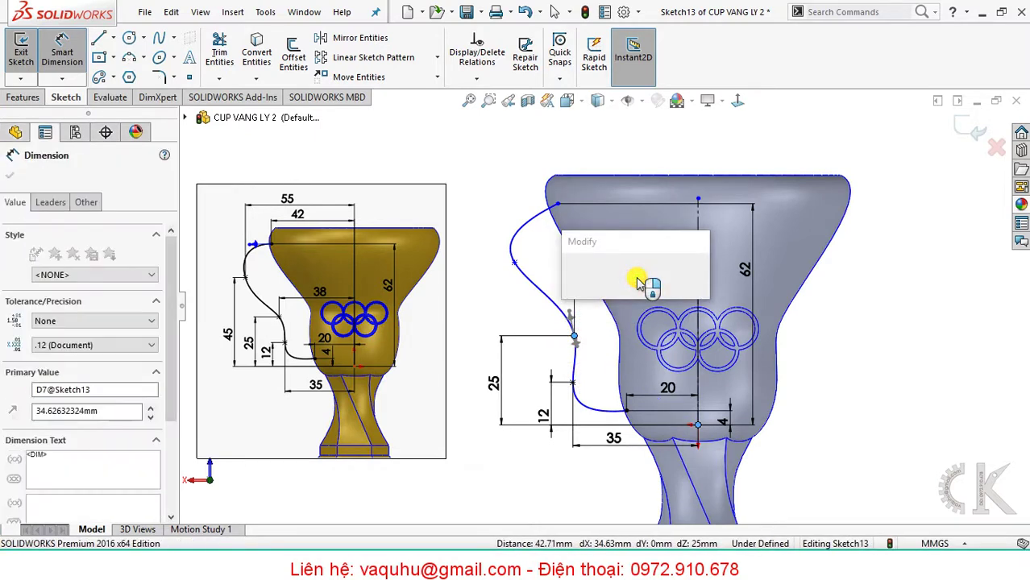
left_click(588, 332)
type("38")
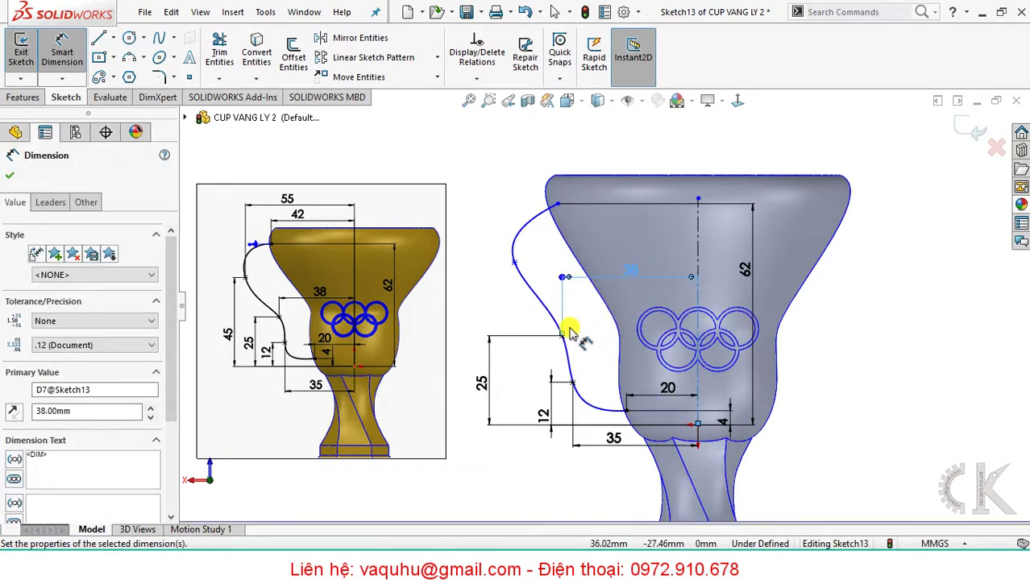
Dimension the handle's outermost point 55 mm from the centreline and 45 mm high.
left_click(514, 260)
left_click(697, 249)
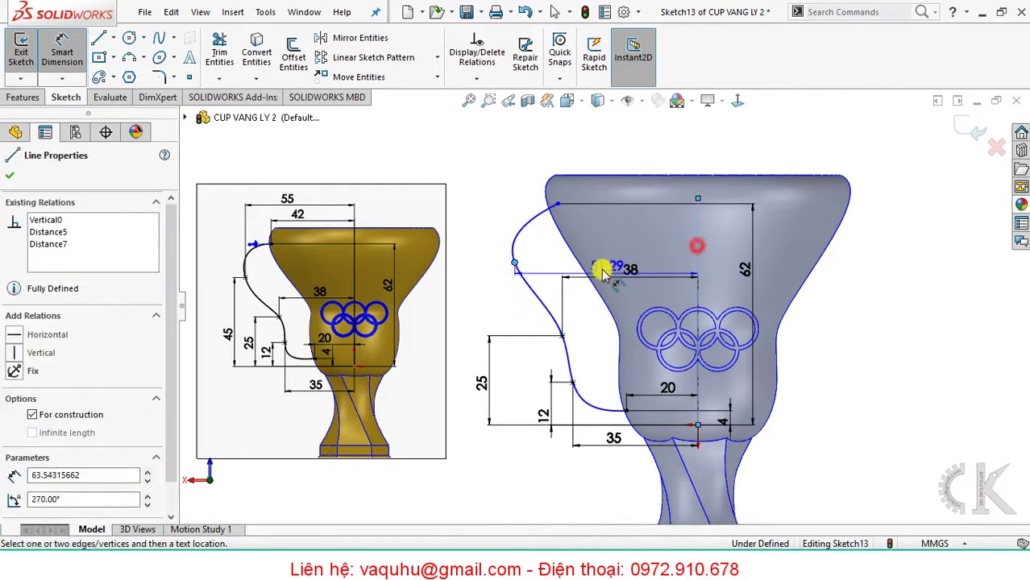
left_click(604, 255)
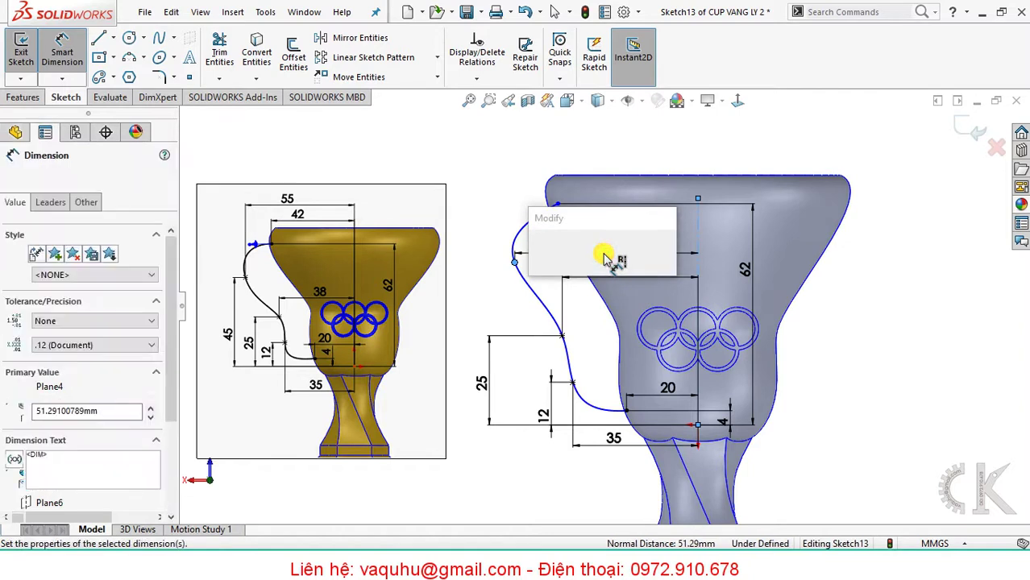
type("5")
key("Return")
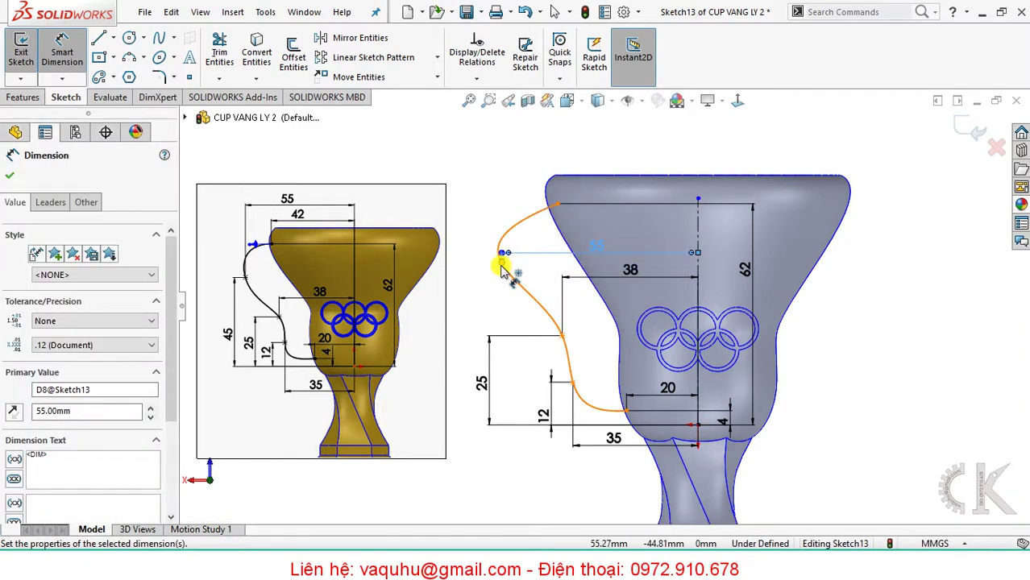
left_click(502, 256)
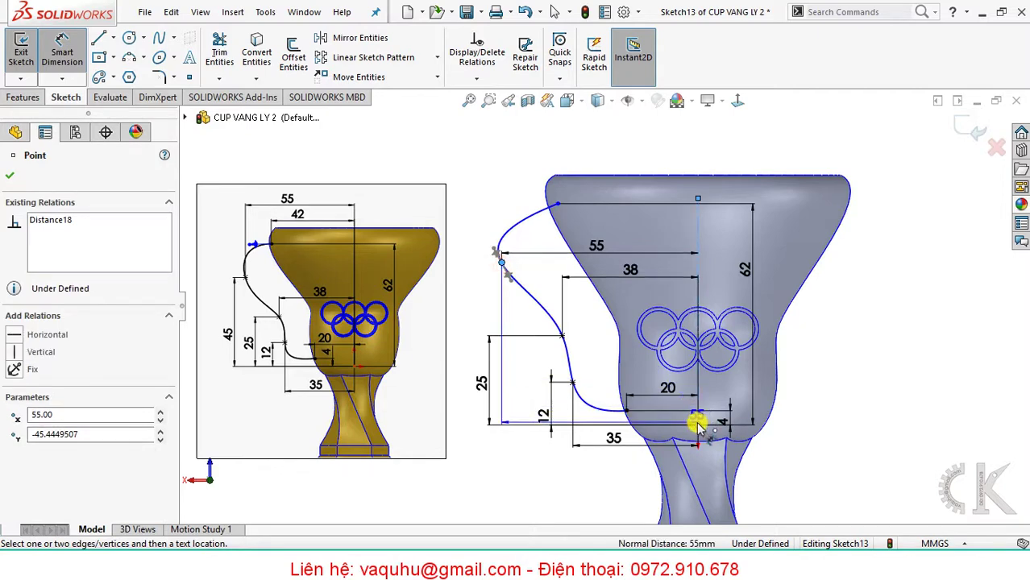
left_click(698, 425)
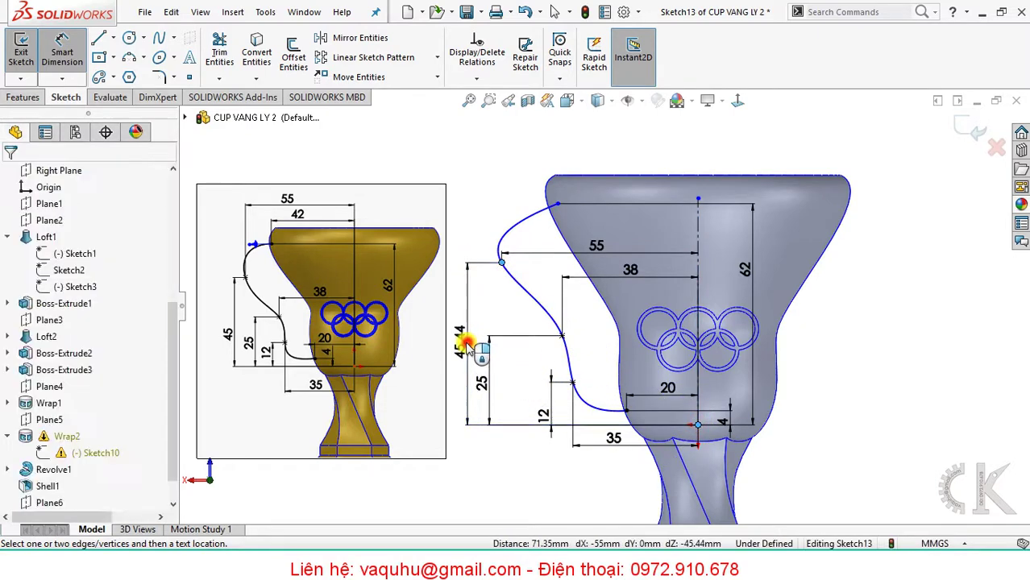
left_click(464, 345)
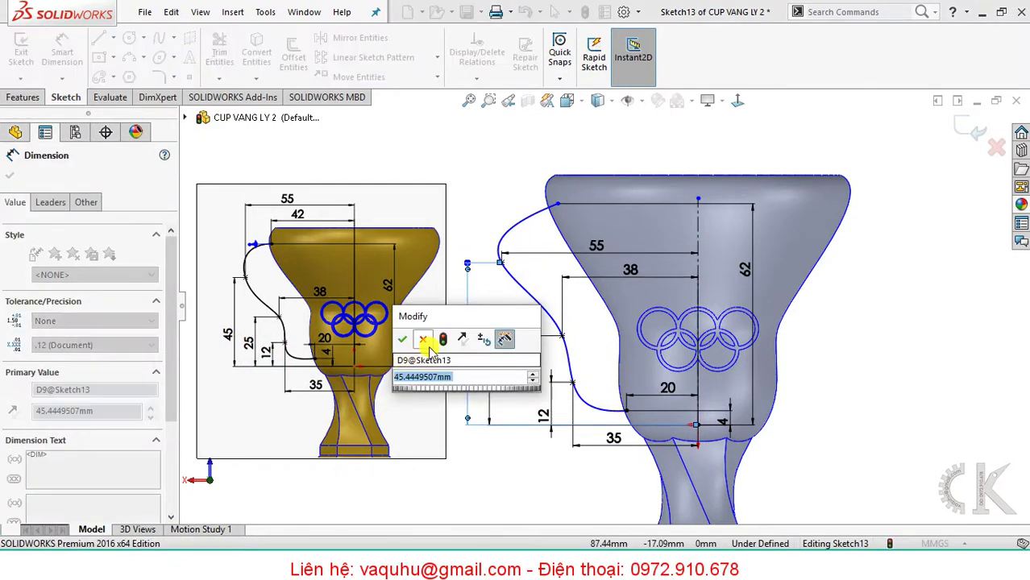
type("45")
left_click(403, 339)
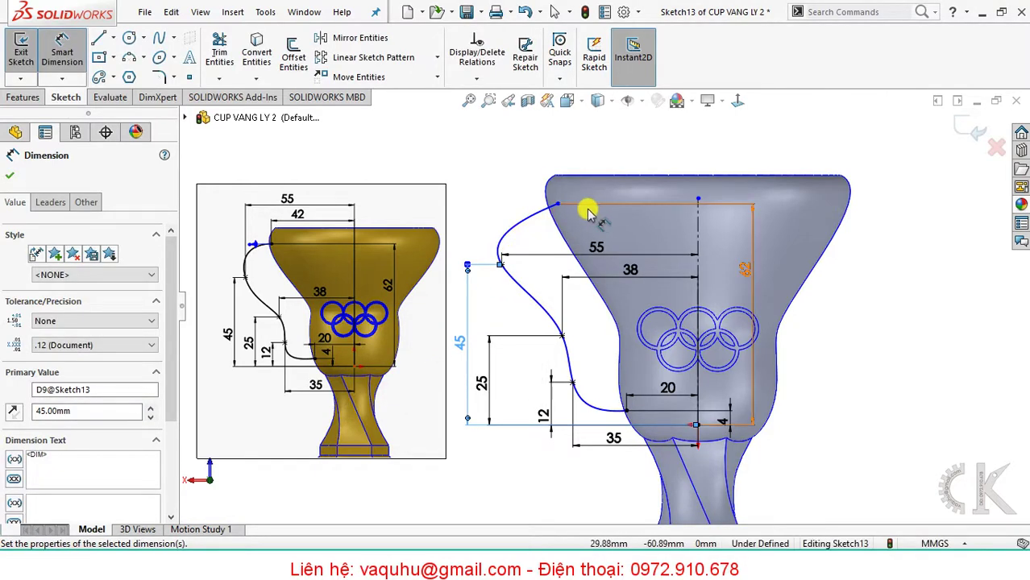
Set the curve's top end 42 mm from the centreline and check the defined curve.
left_click(698, 234)
left_click(631, 158)
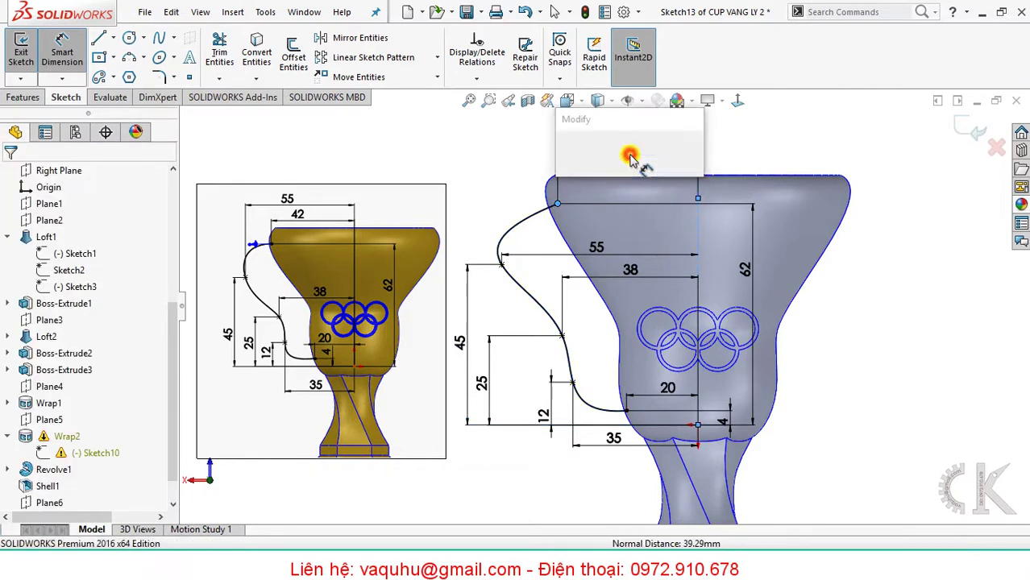
type("42")
key("Return")
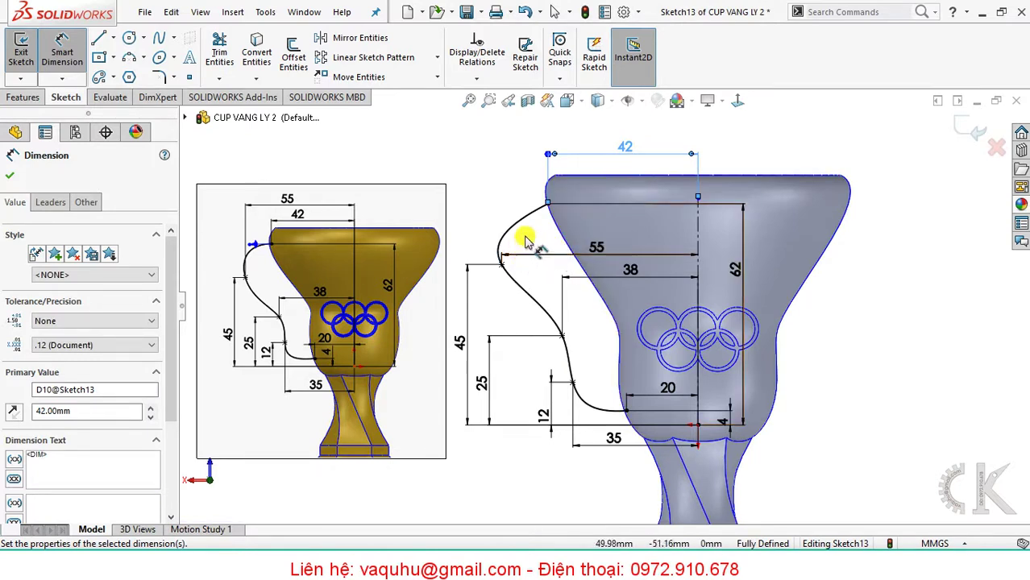
key("Escape")
left_click(547, 206)
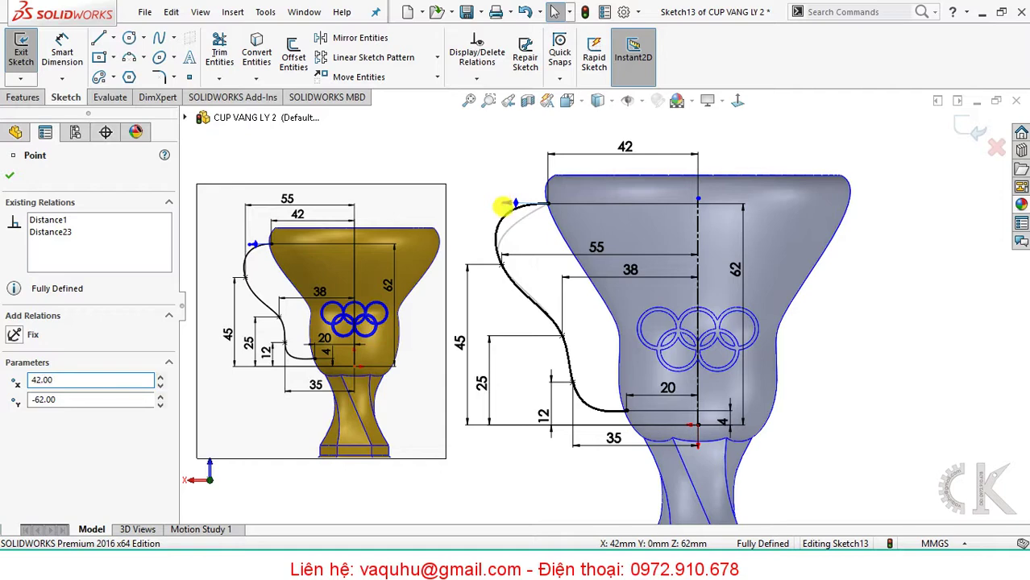
left_click(524, 206)
left_click(577, 316)
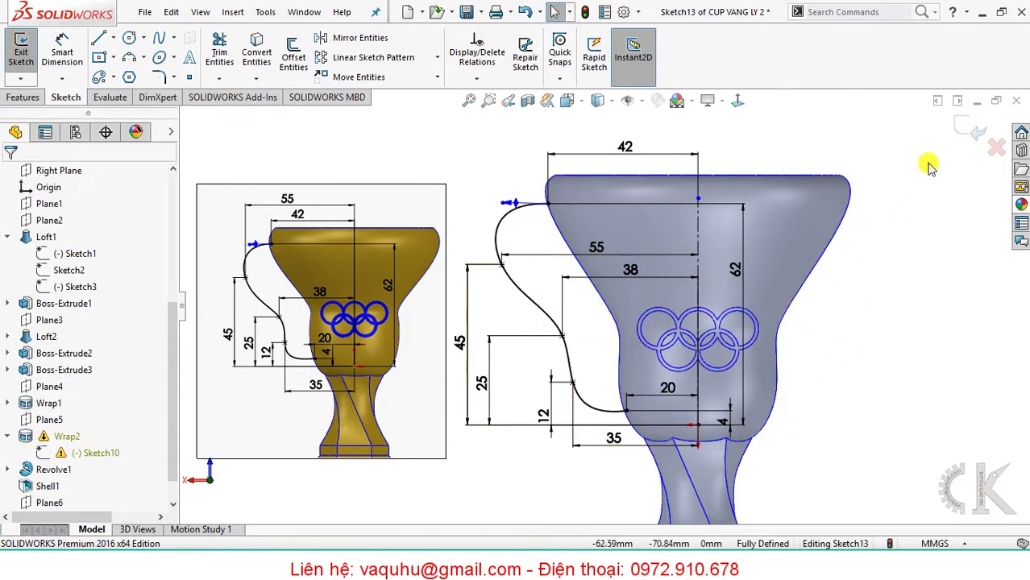
Exit the handle sketch, dismiss the rebuild warning, and orbit the cup to view from above.
left_click(975, 131)
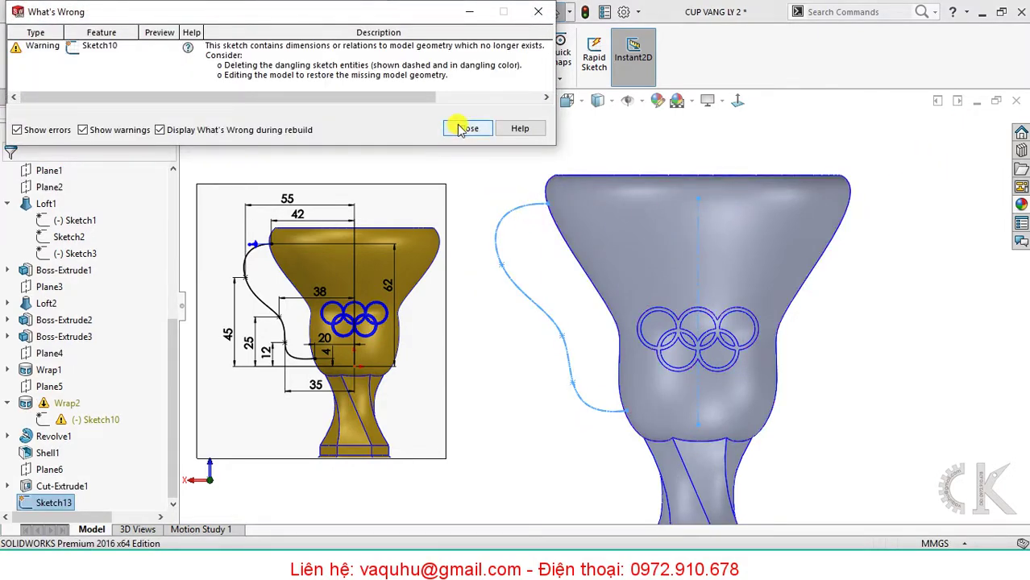
left_click(468, 129)
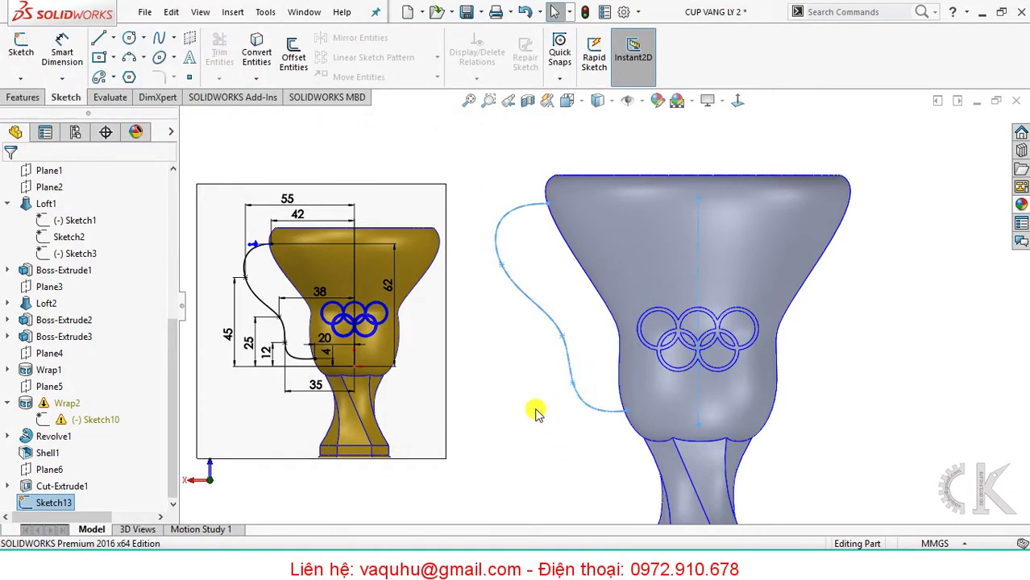
scroll(483, 322, "up", 3)
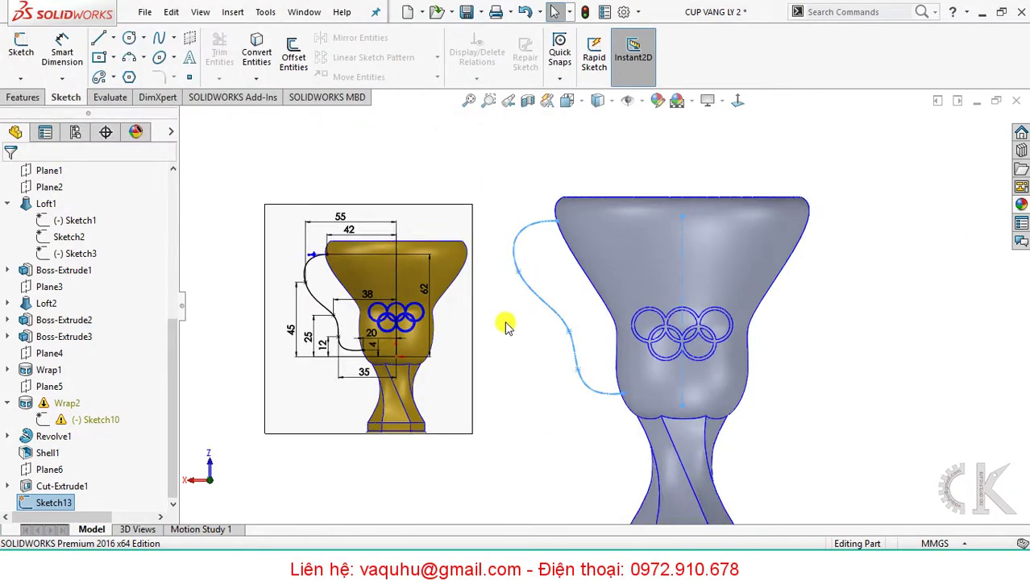
scroll(519, 324, "up", 2)
middle_click_drag(519, 324, 540, 355)
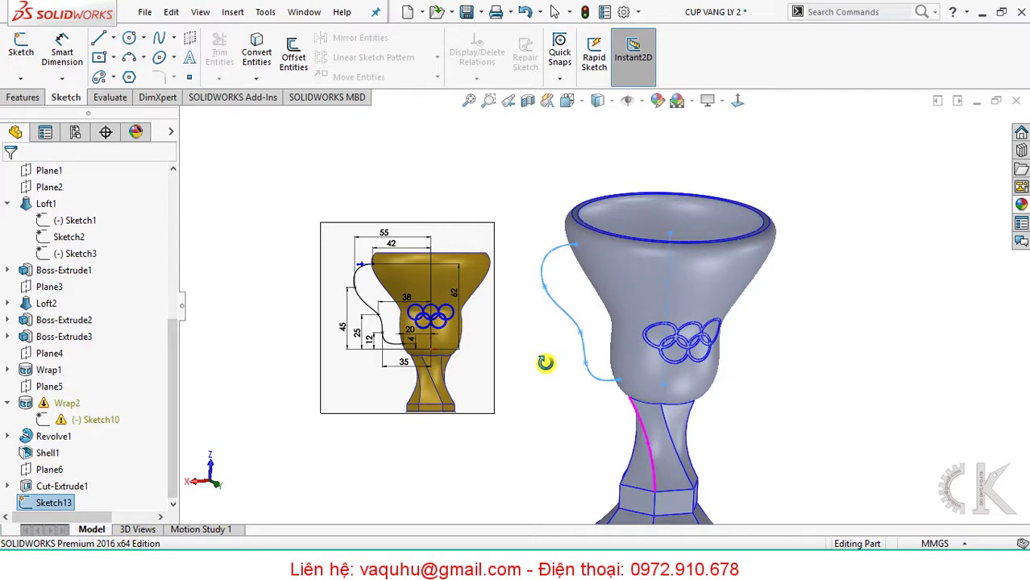
middle_click_drag(546, 362, 451, 306)
Create Plane7 at the handle curve's lower endpoint, perpendicular to the curve.
left_click(26, 102)
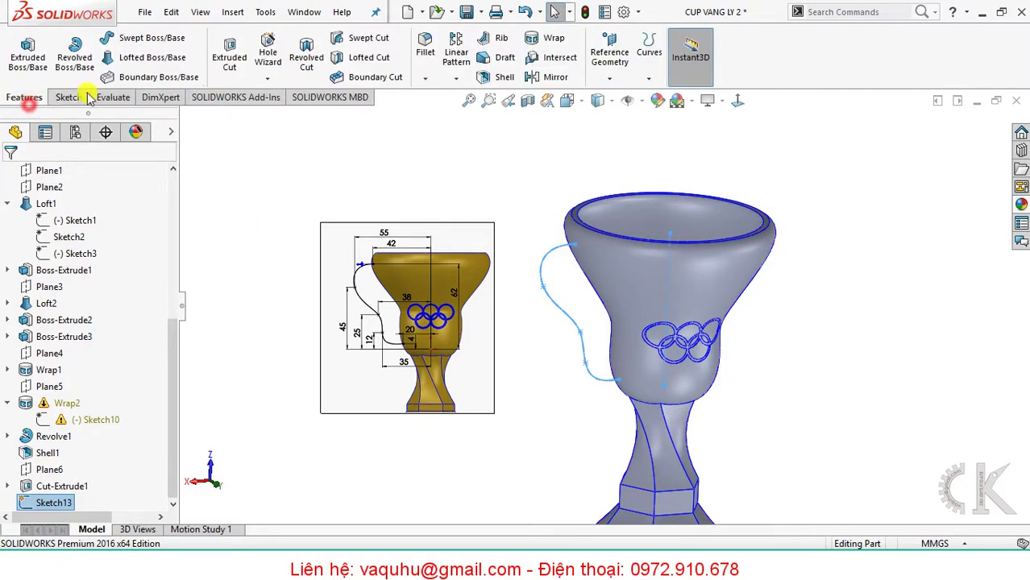
left_click(648, 48)
left_click(609, 53)
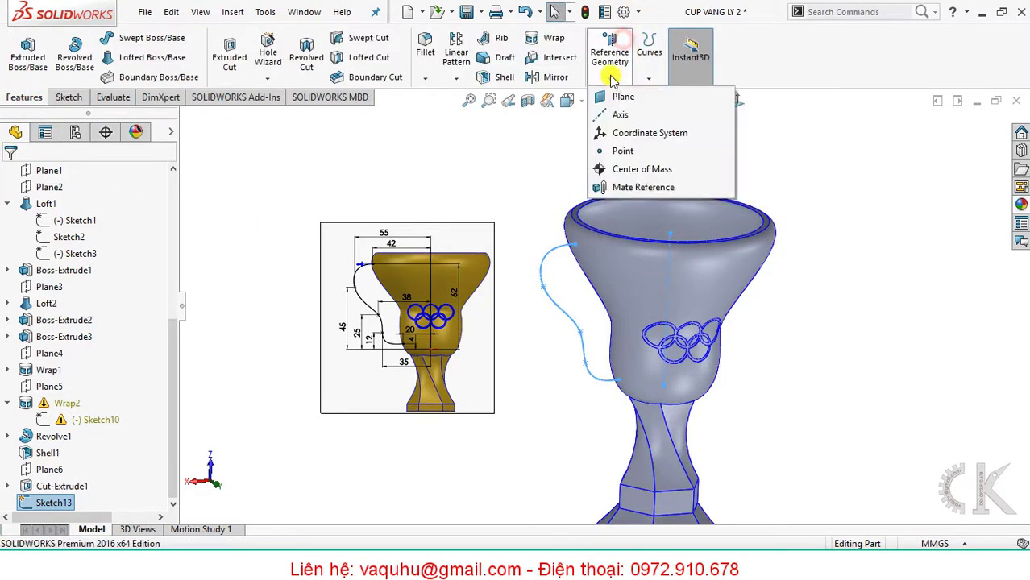
left_click(617, 97)
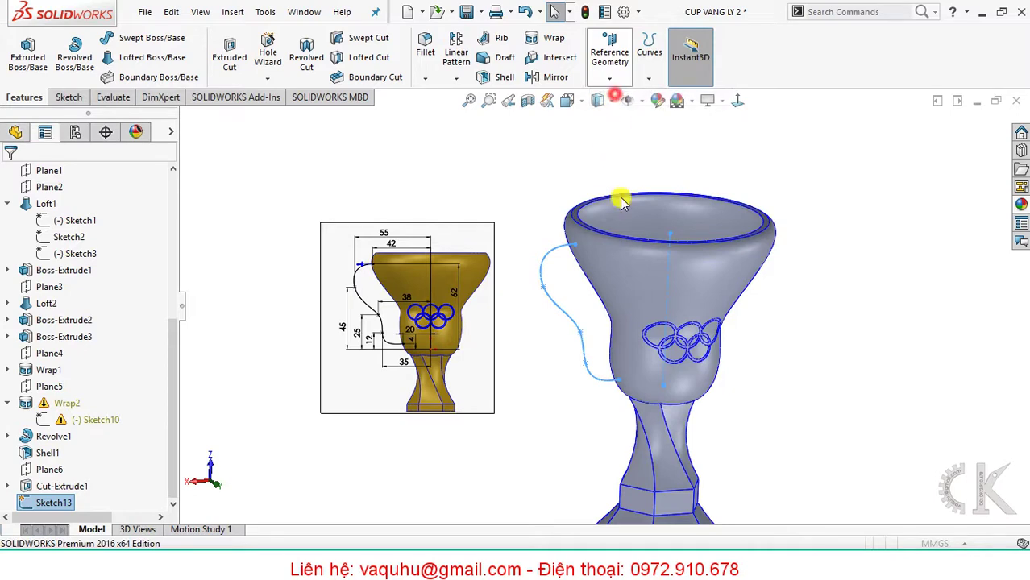
left_click(618, 381)
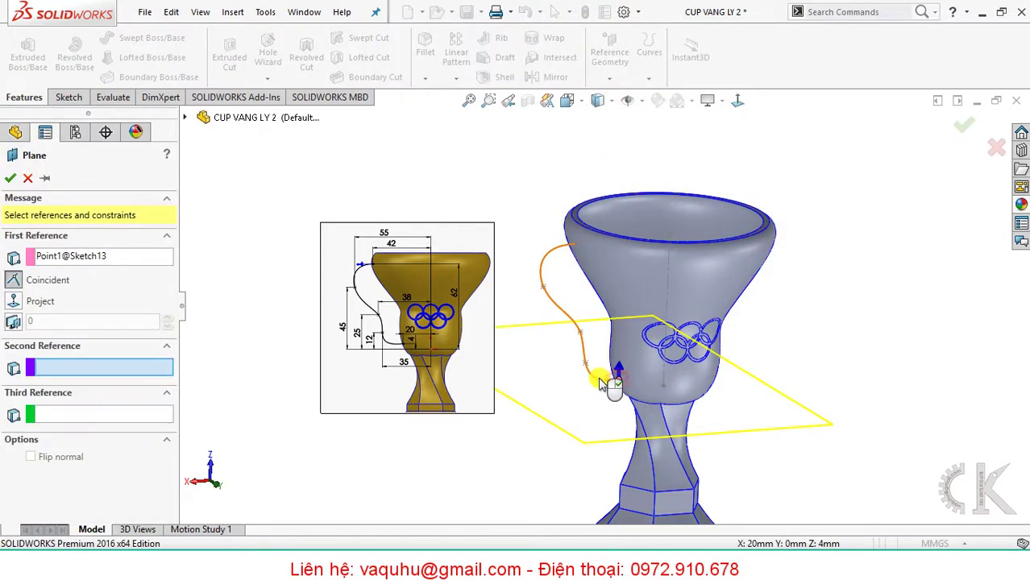
left_click(600, 380)
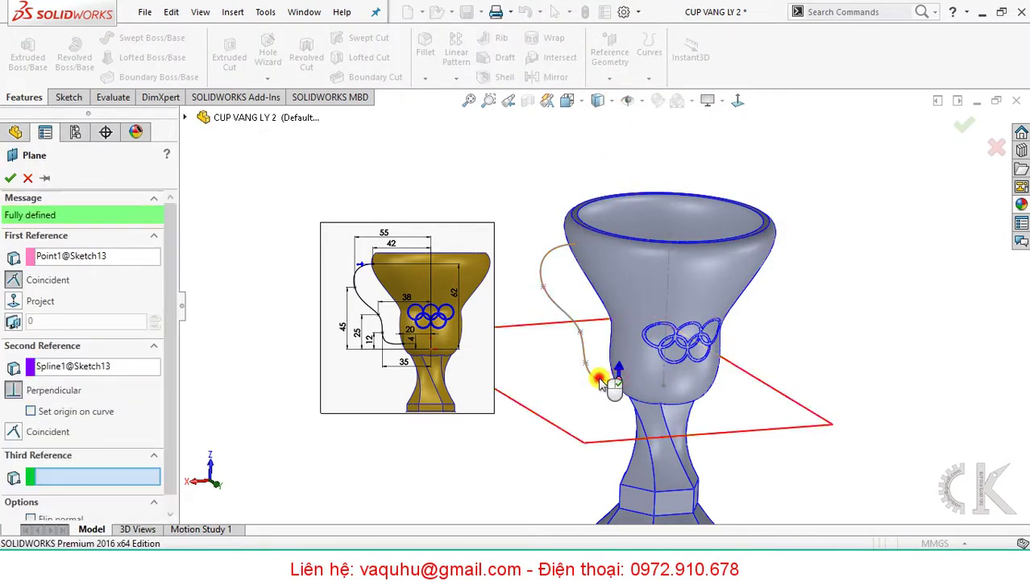
left_click(11, 182)
Start a new sketch on Plane7 and view it face-on.
left_click(68, 97)
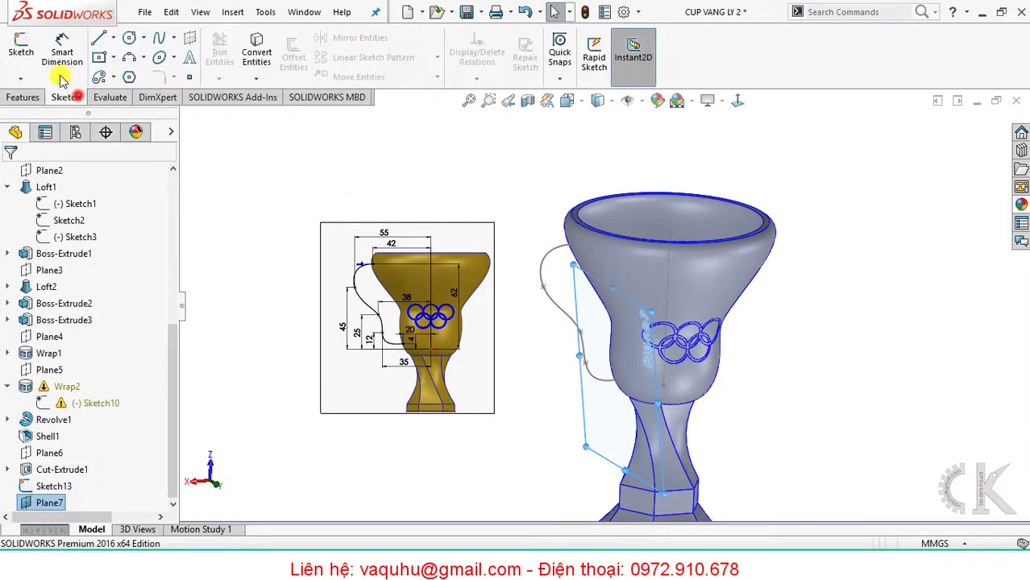
left_click(21, 45)
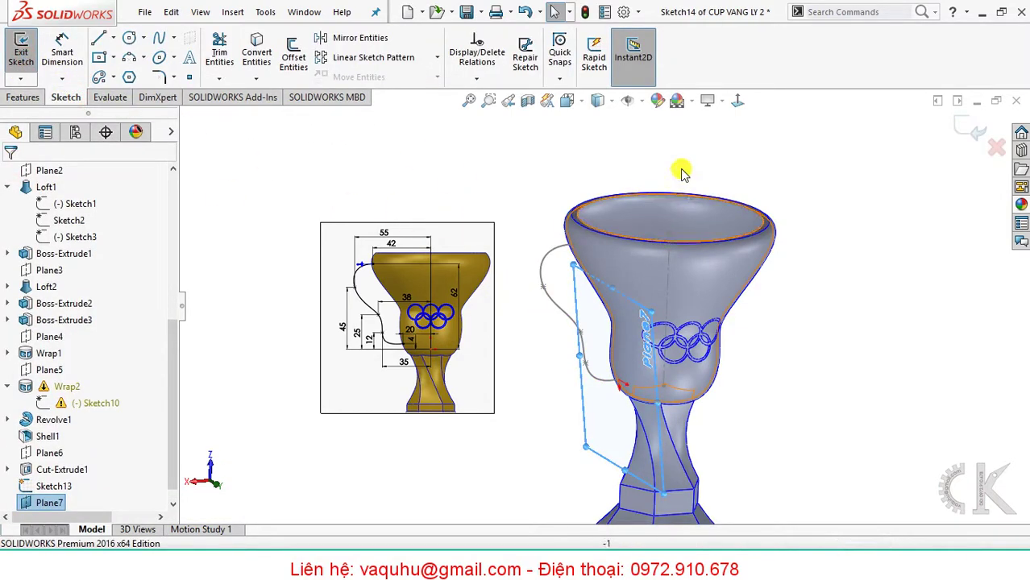
left_click(739, 102)
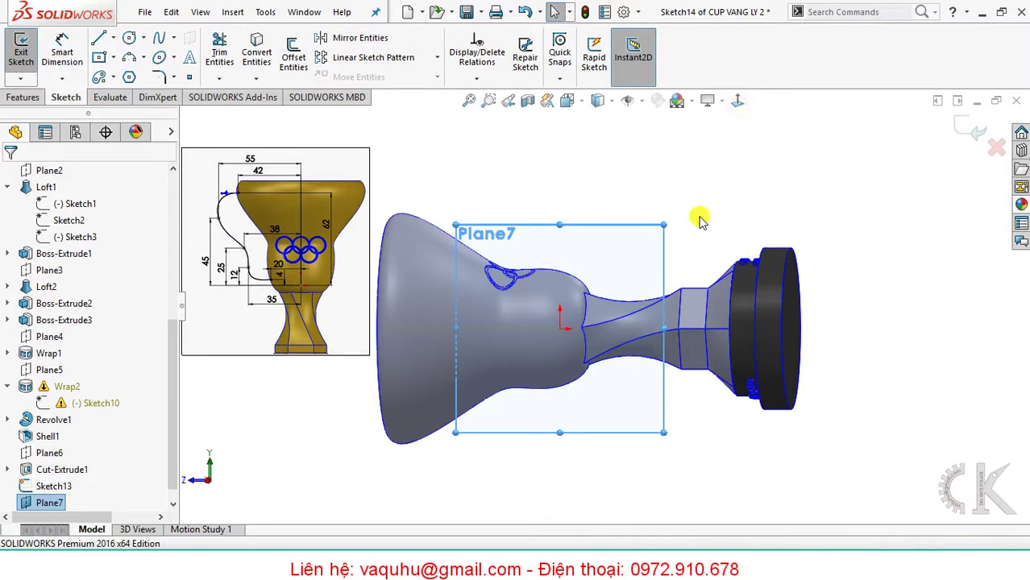
scroll(560, 338, "down", 2)
scroll(461, 284, "down", 2)
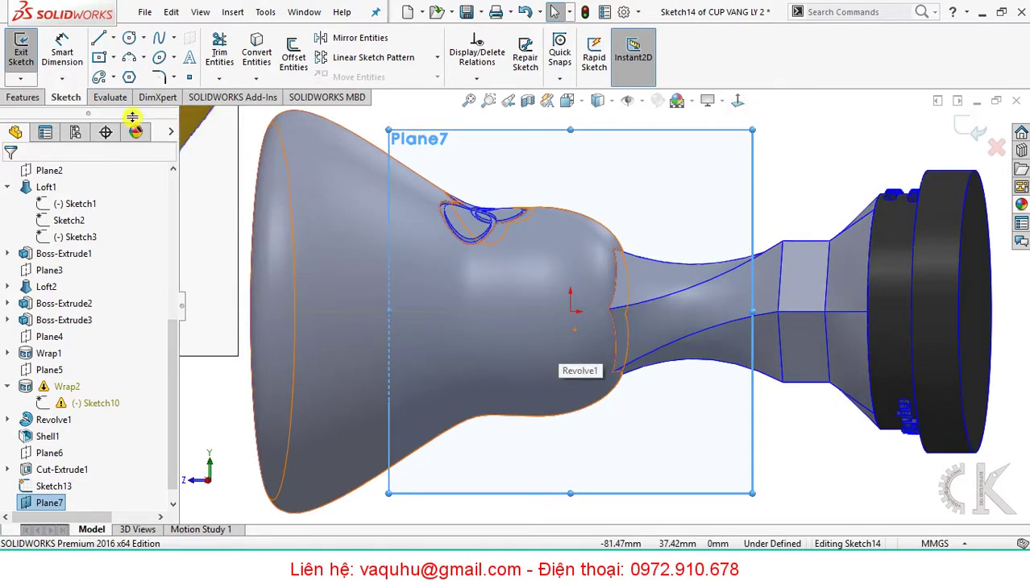
Draw a hexagon centred at the sketch origin.
left_click(130, 79)
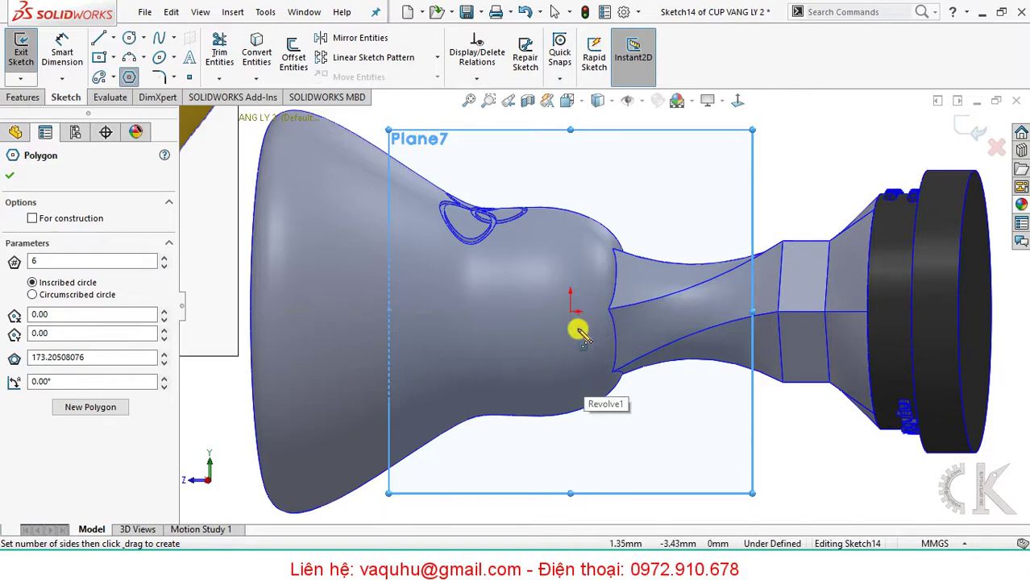
mouse_move(578, 333)
middle_mouse_down()
mouse_move(580, 379)
mouse_move(574, 366)
middle_mouse_up()
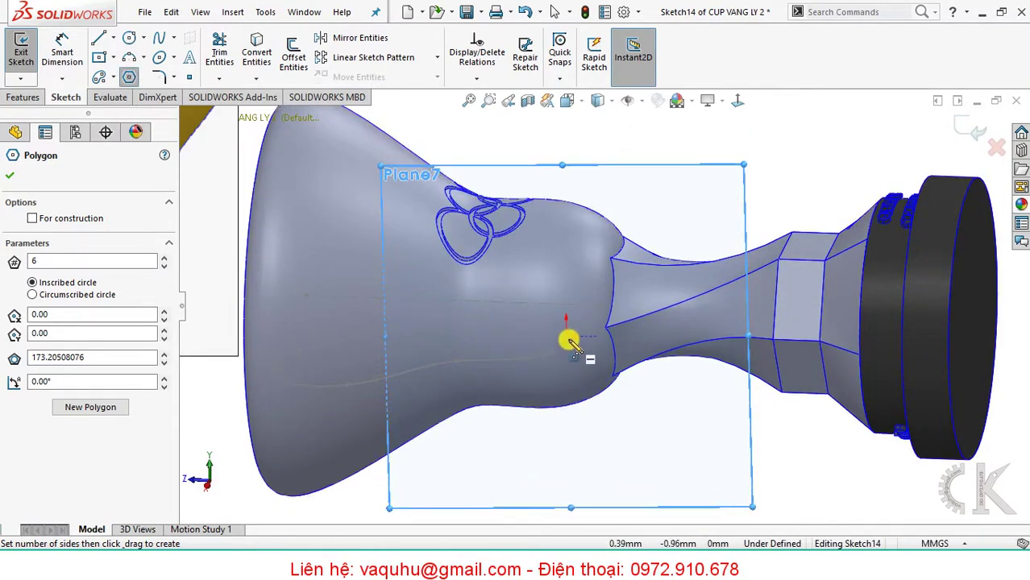
left_click(568, 339)
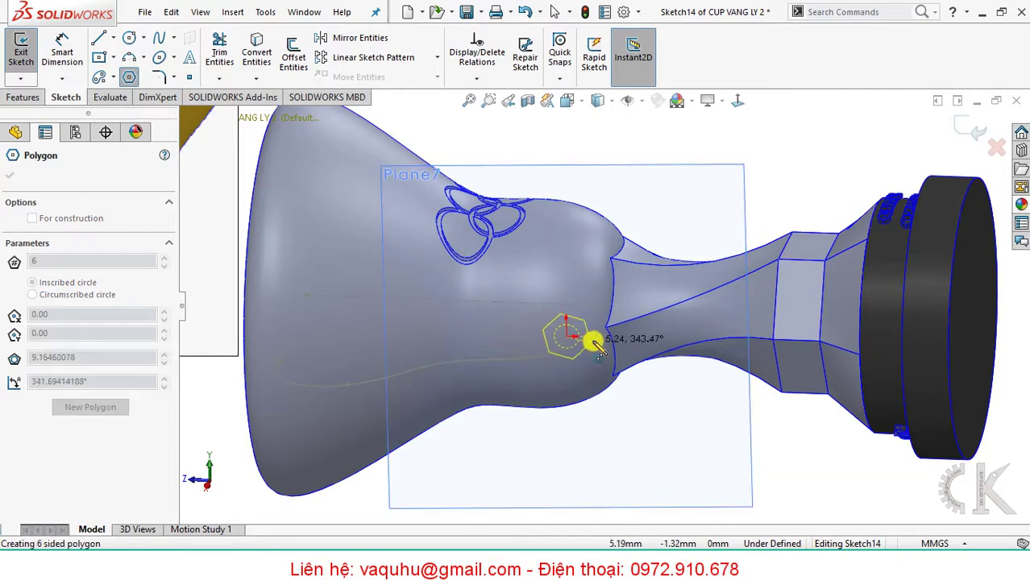
left_click(593, 342)
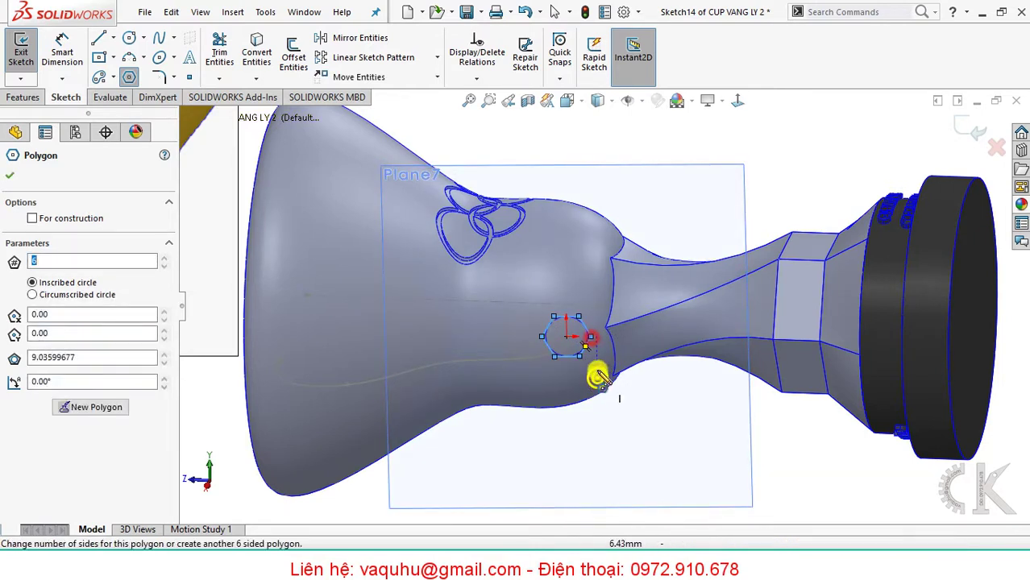
right_click_drag(597, 362, 593, 303)
scroll(577, 322, "down", 3)
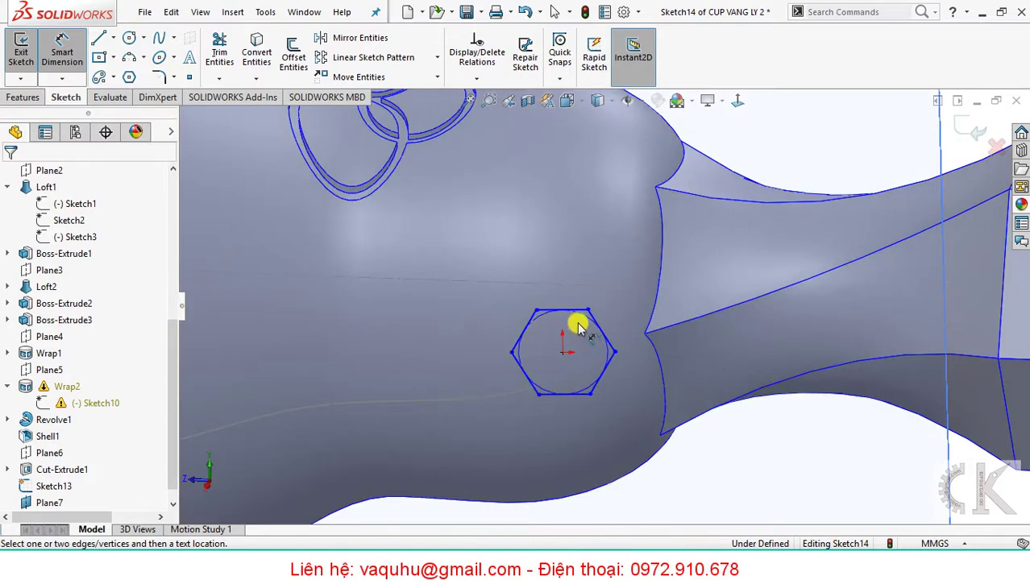
Dimension the hexagon's inscribed circle to a 3 mm diameter.
left_click(582, 318)
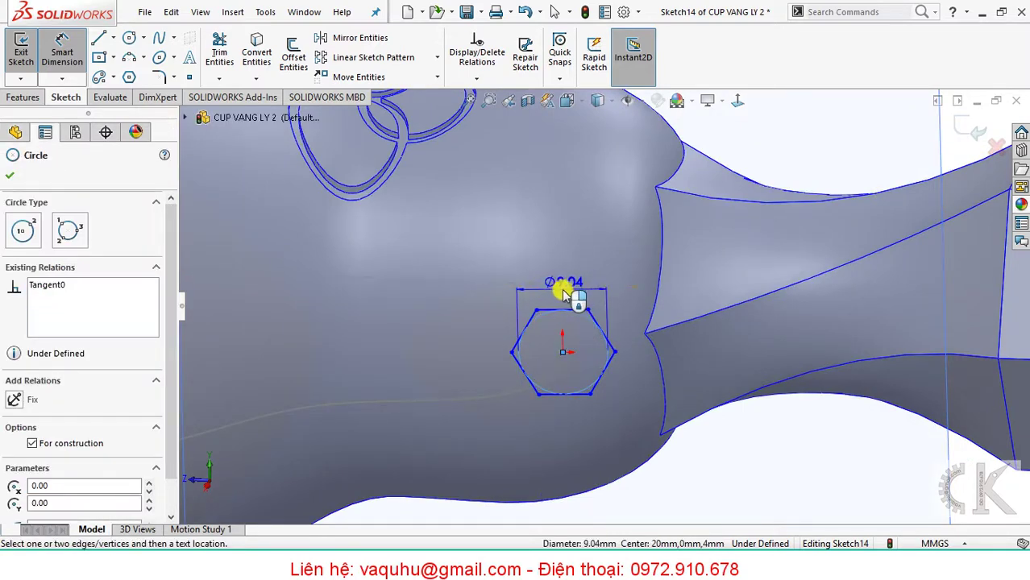
left_click(563, 292)
type("3")
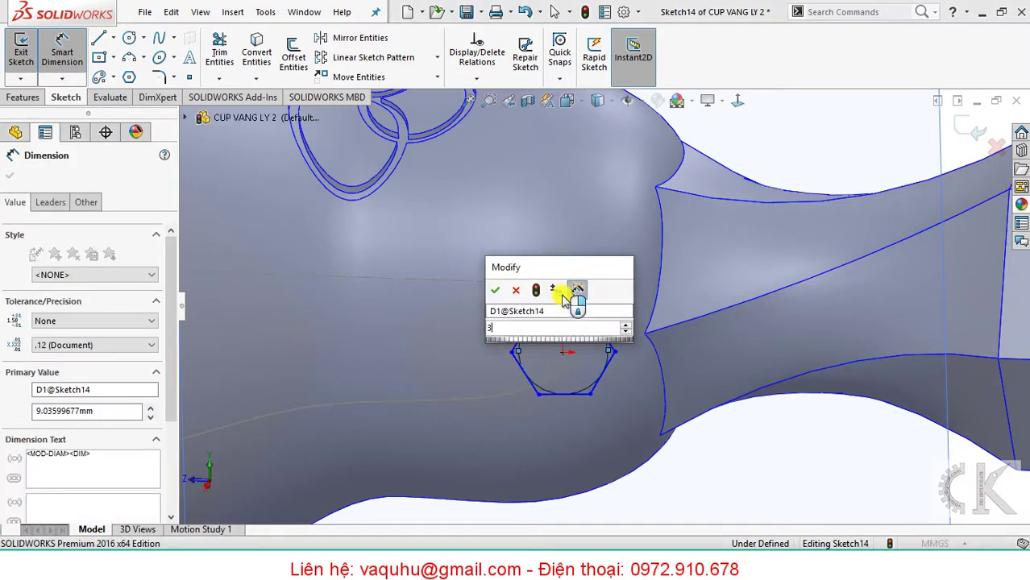
key("Return")
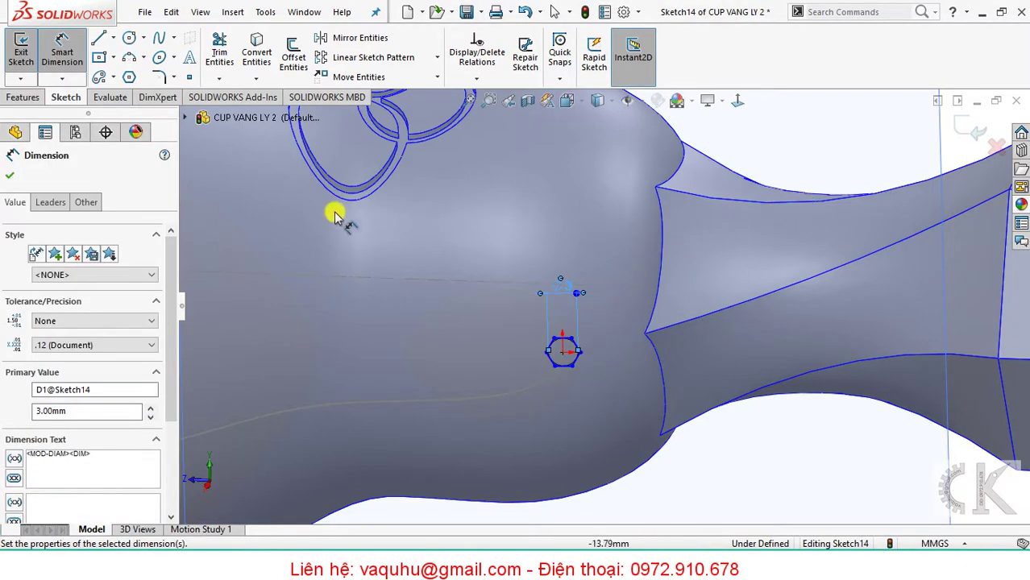
left_click(10, 177)
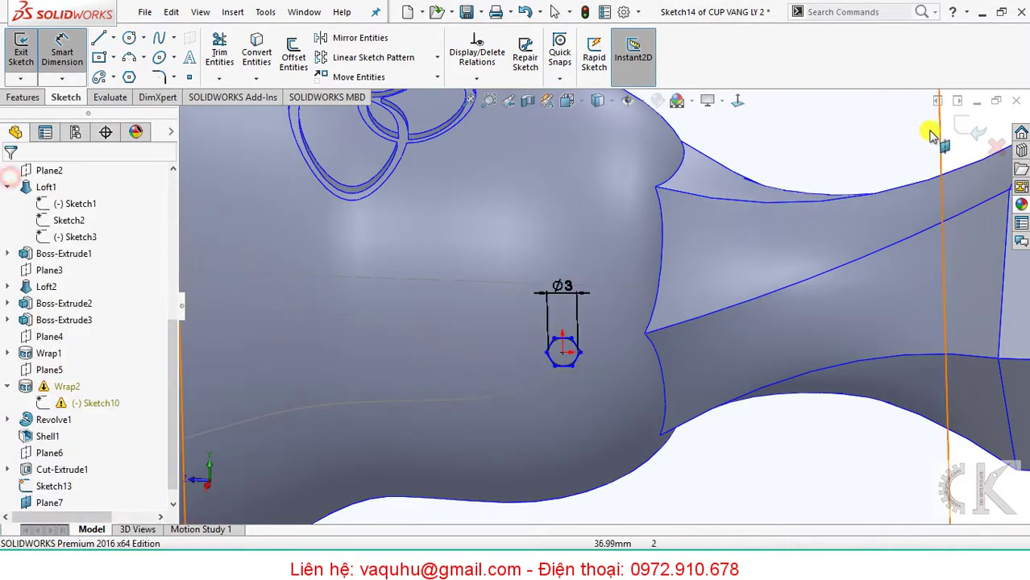
key("Escape")
Exit the hexagon sketch, close the rebuild warning, and orient the cup upright.
left_click(964, 131)
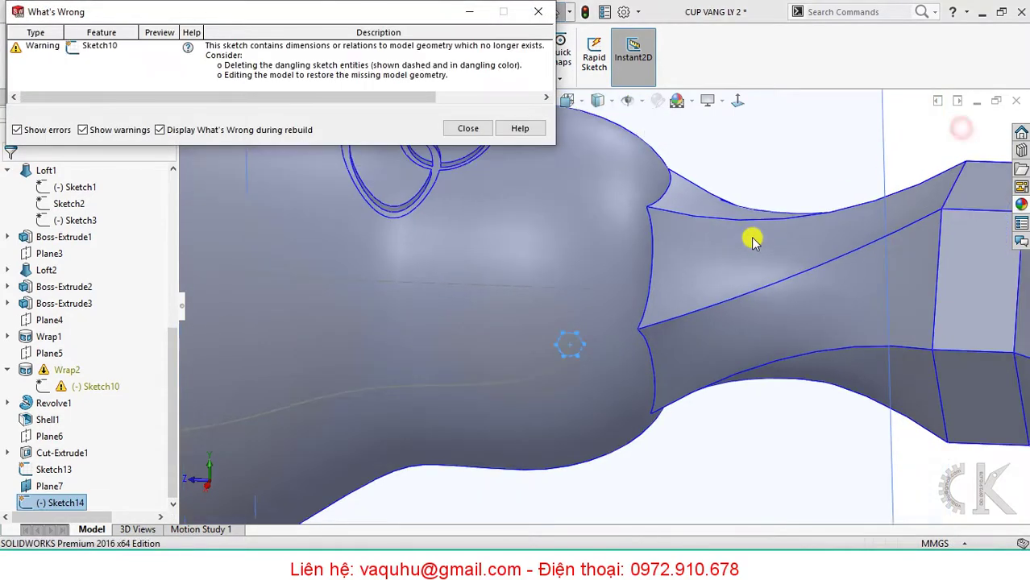
left_click(475, 129)
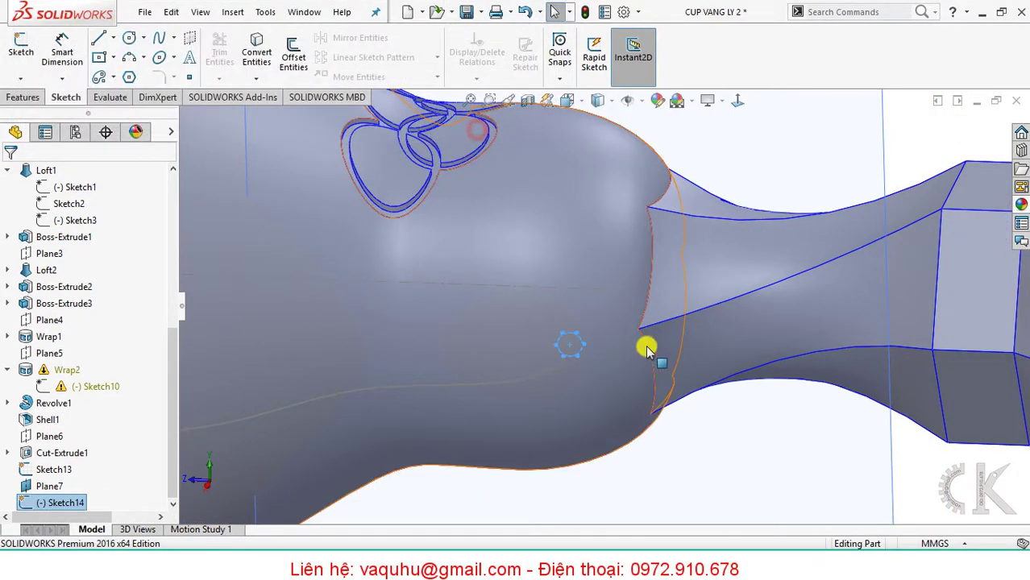
mouse_move(647, 348)
middle_mouse_down()
mouse_move(701, 456)
mouse_move(614, 393)
mouse_move(634, 322)
mouse_move(616, 220)
mouse_move(598, 304)
mouse_move(655, 290)
middle_mouse_up()
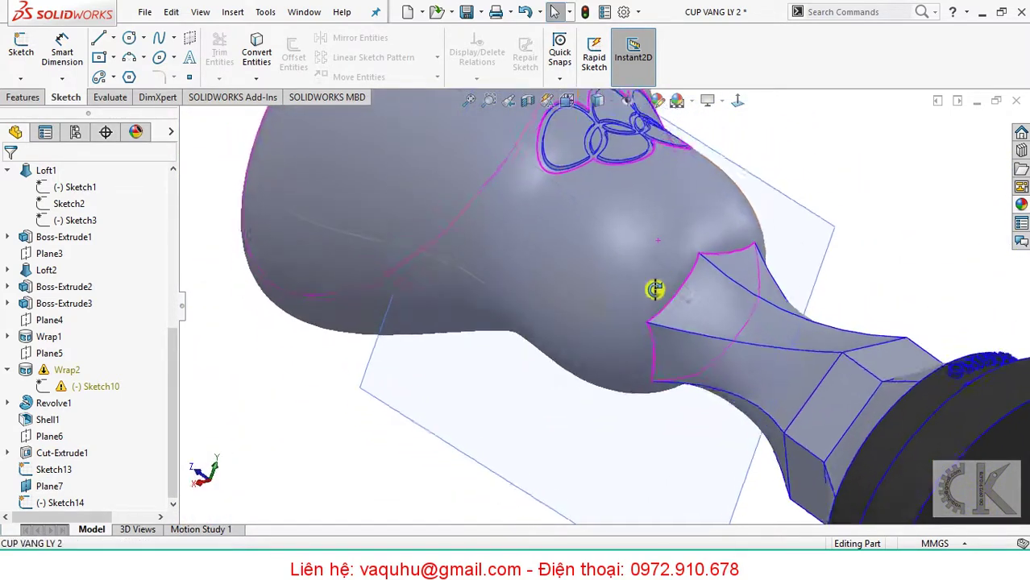
scroll(654, 290, "up", 5)
scroll(636, 265, "up", 3)
mouse_move(662, 247)
middle_mouse_down()
mouse_move(660, 329)
mouse_move(787, 337)
mouse_move(729, 269)
mouse_move(690, 285)
middle_mouse_up()
scroll(677, 288, "down", 3)
scroll(620, 294, "down", 3)
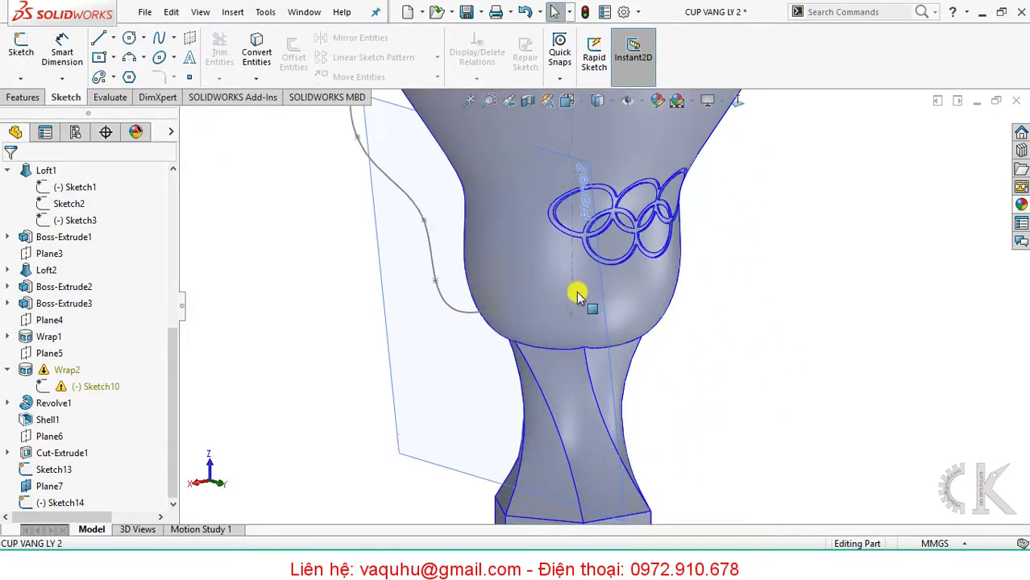
scroll(577, 295, "up", 3)
Sweep the Sketch14 hexagon along the Sketch13 curve to create the handle.
left_click(22, 97)
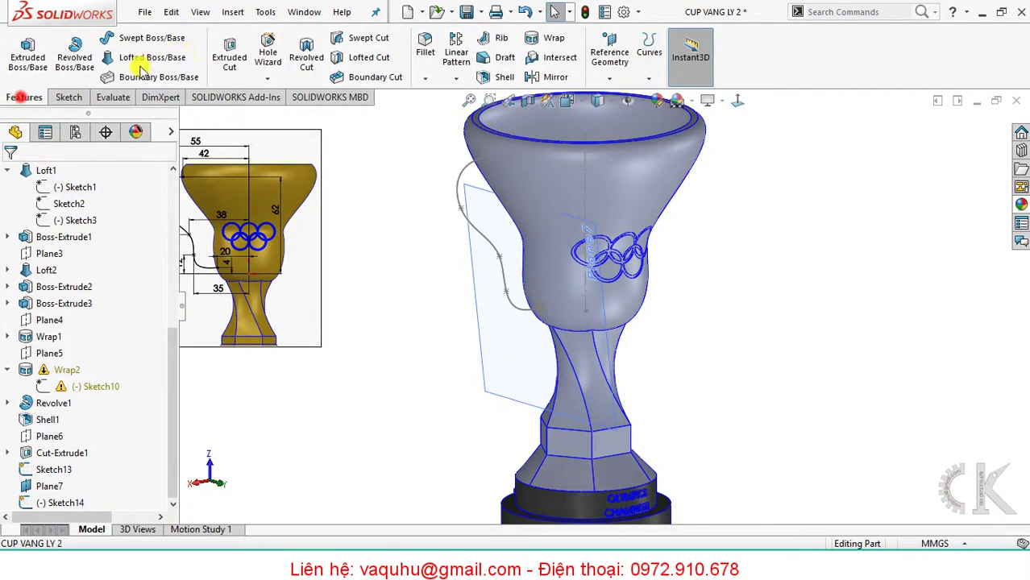
left_click(168, 42)
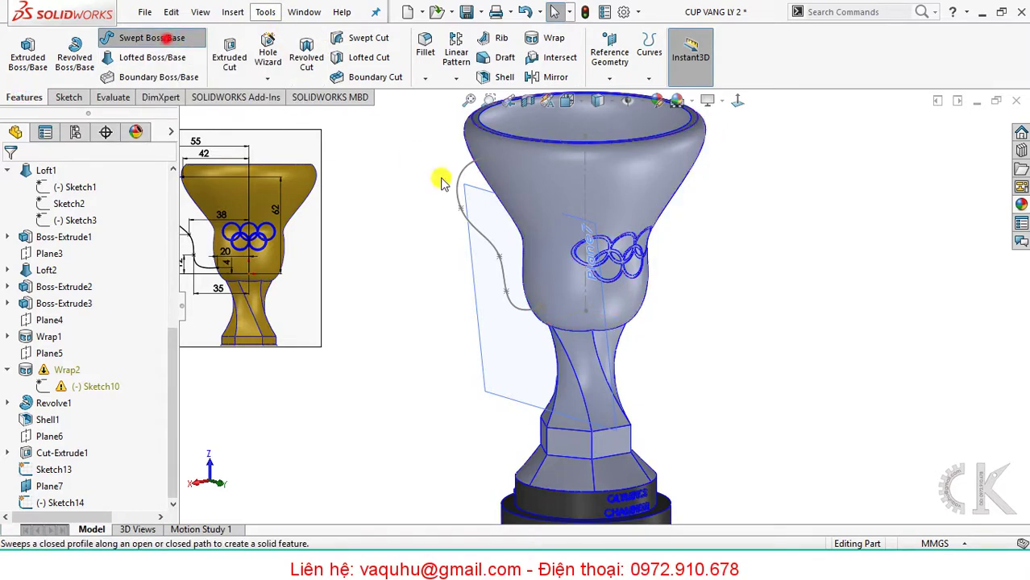
scroll(546, 306, "down", 4)
scroll(548, 309, "down", 2)
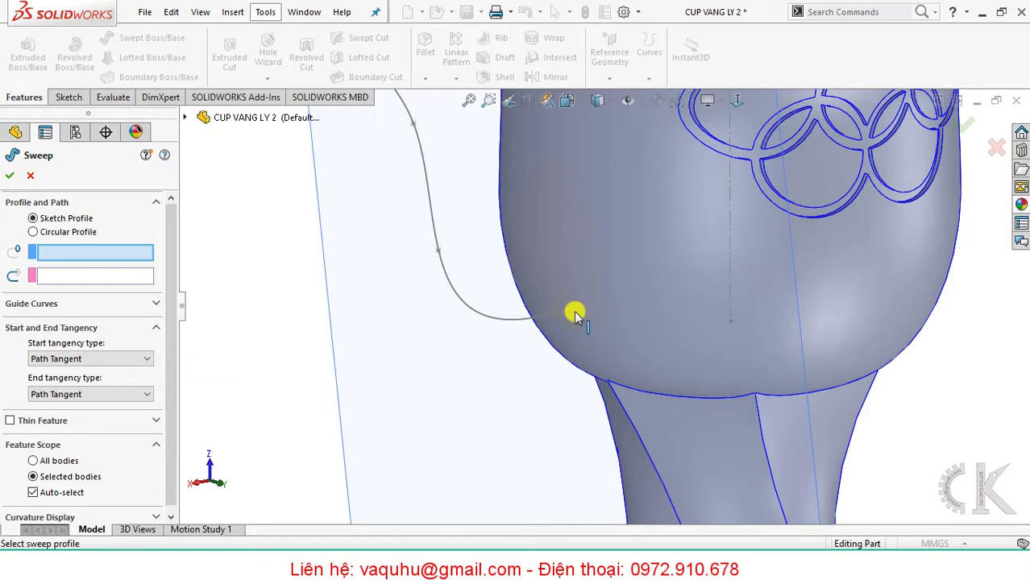
left_click(564, 319)
left_click(531, 319)
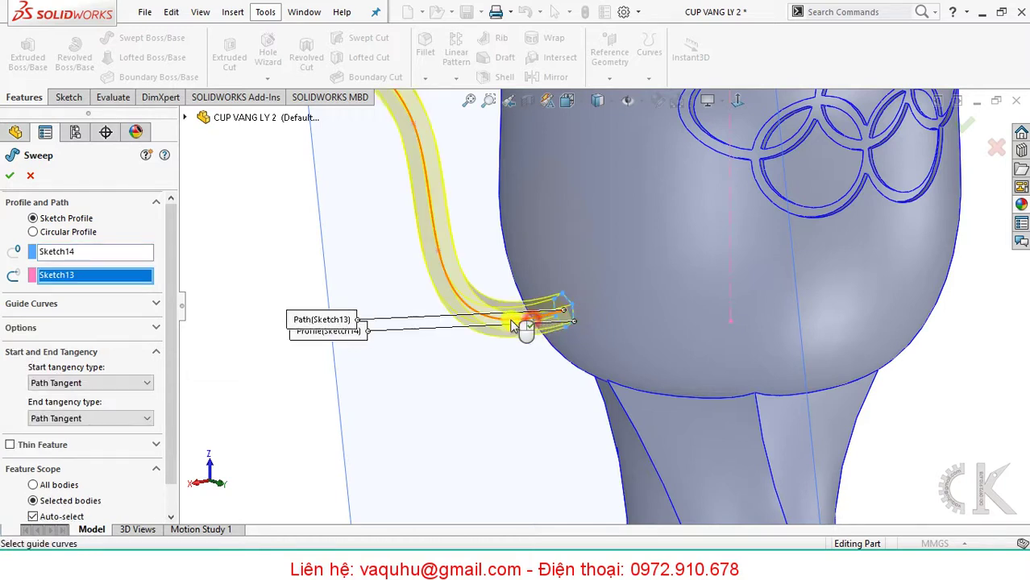
left_click(10, 176)
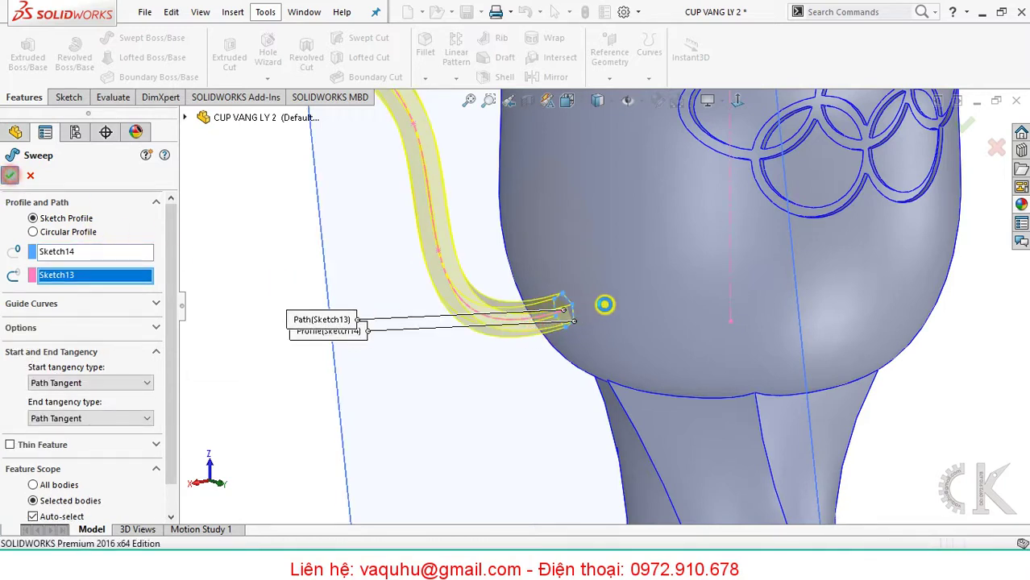
Hide the Plane7 reference plane.
scroll(597, 287, "up", 3)
middle_click_drag(598, 287, 588, 237)
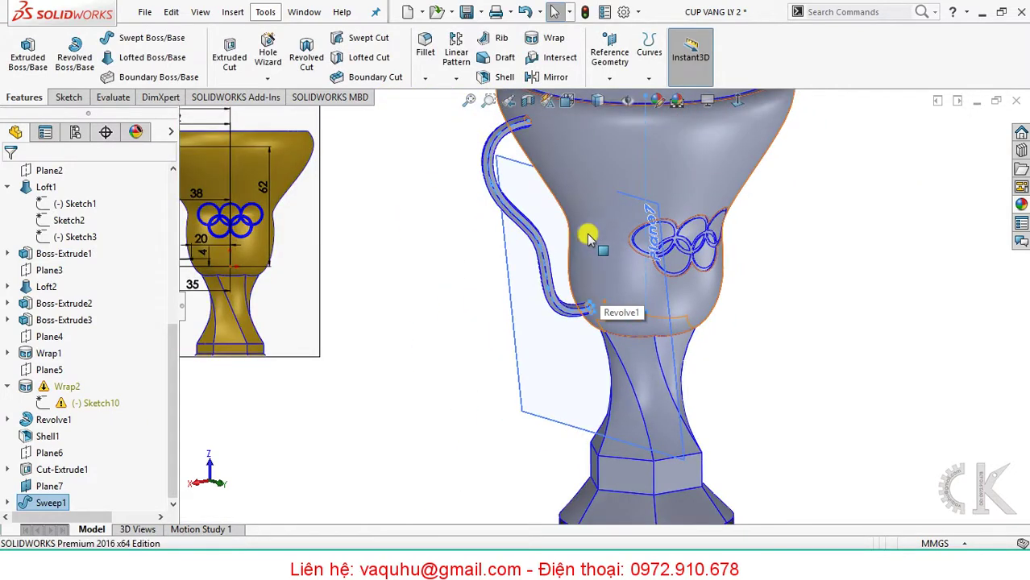
left_click(436, 271)
middle_click_drag(488, 317, 472, 384)
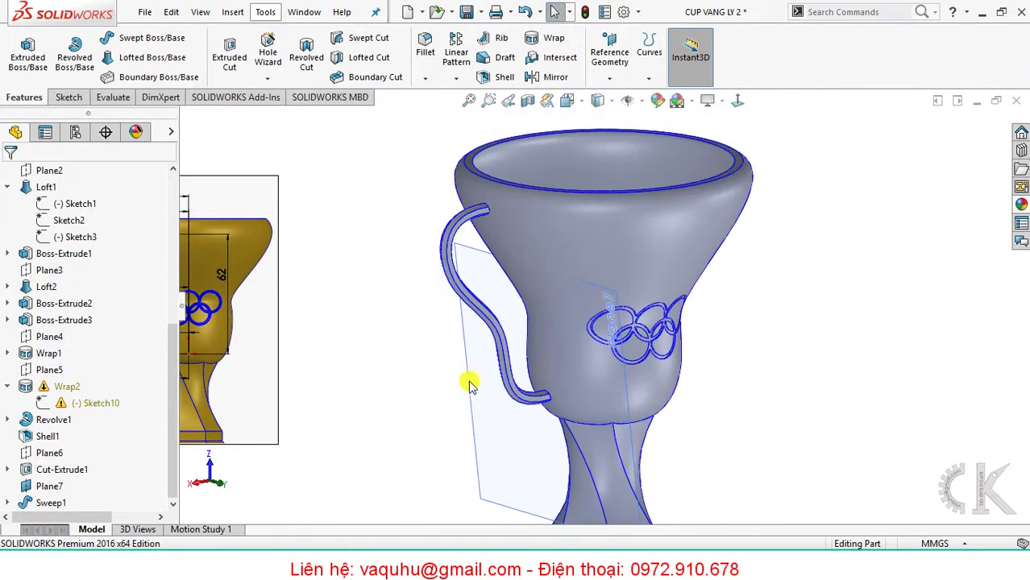
right_click(485, 381)
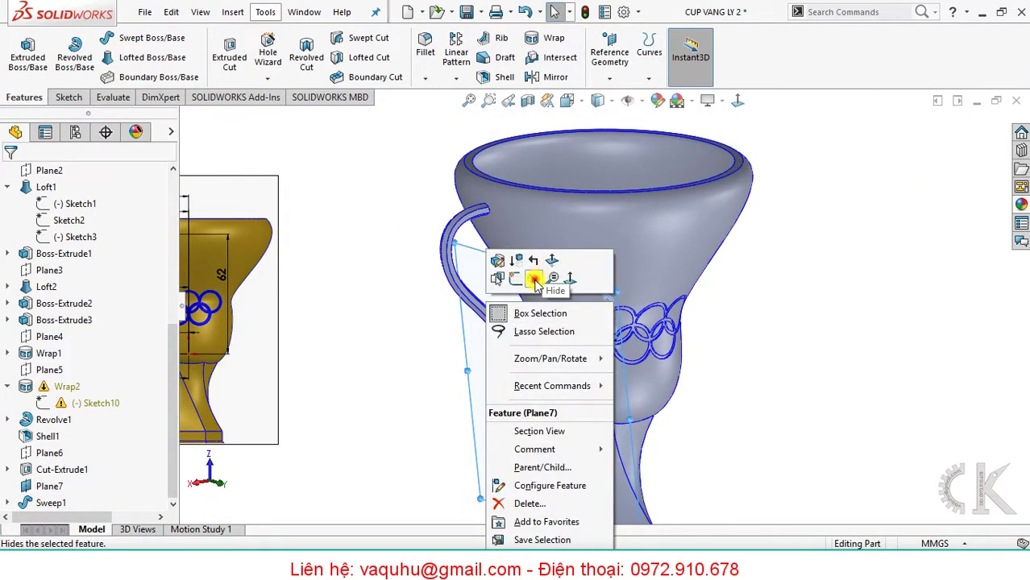
left_click(534, 282)
Inspect the handle–rim junction up close and expand Sweep1 in the feature tree.
middle_click_drag(736, 337, 619, 301)
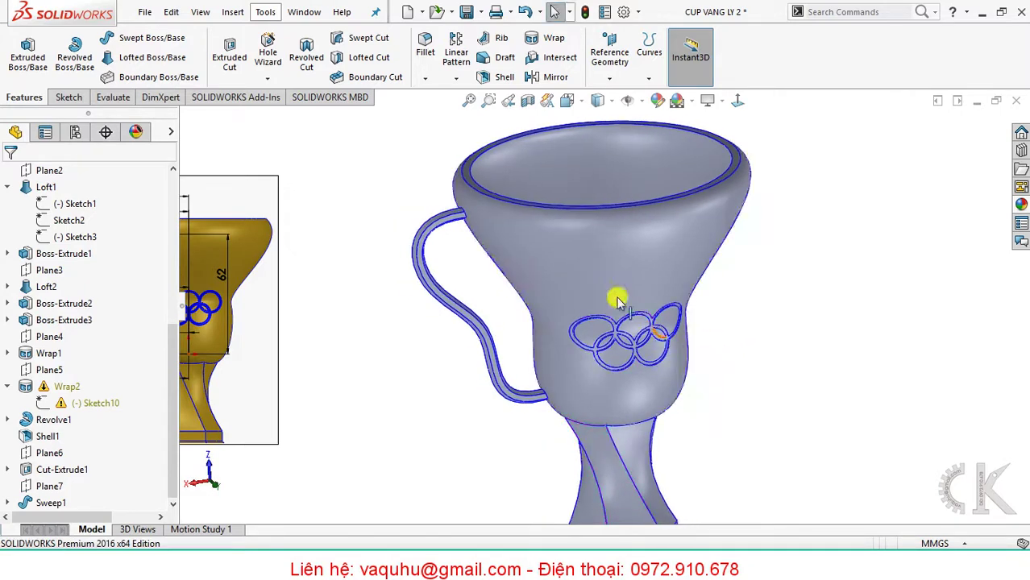
scroll(501, 230, "down", 3)
scroll(460, 213, "down", 3)
scroll(453, 202, "down", 2)
mouse_move(453, 202)
middle_mouse_down()
mouse_move(457, 230)
mouse_move(452, 166)
mouse_move(418, 142)
mouse_move(432, 177)
middle_mouse_up()
scroll(451, 189, "down", 3)
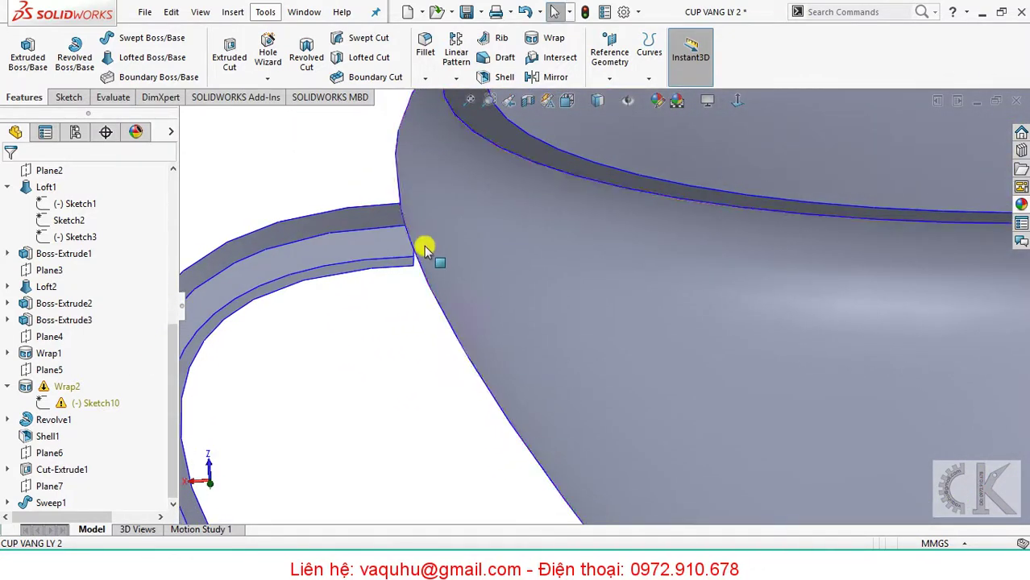
scroll(425, 248, "up", 5)
scroll(459, 262, "down", 2)
scroll(564, 329, "up", 2)
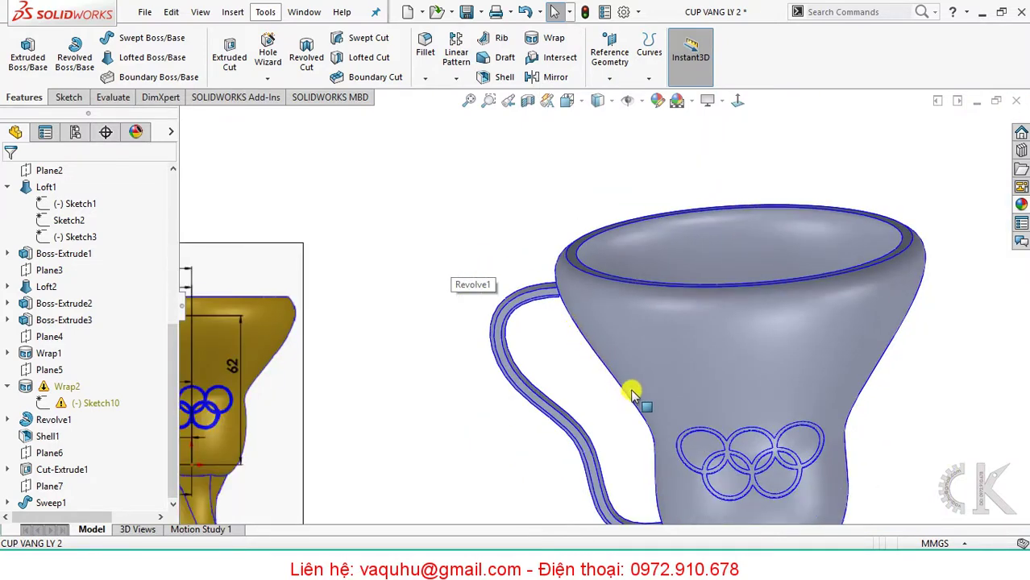
scroll(614, 363, "up", 2)
scroll(669, 444, "down", 3)
scroll(609, 459, "down", 3)
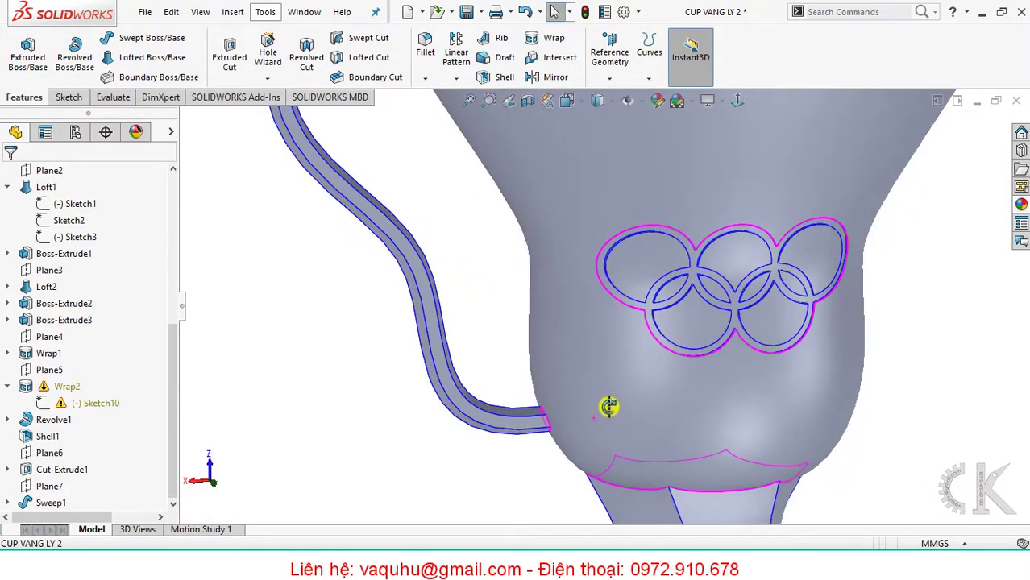
scroll(596, 403, "up", 3)
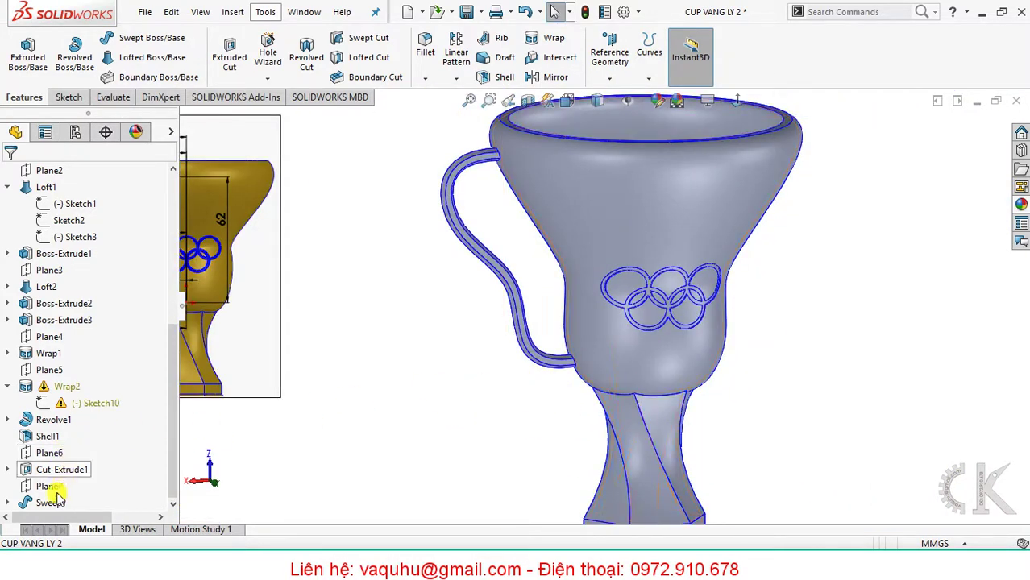
left_click(8, 502)
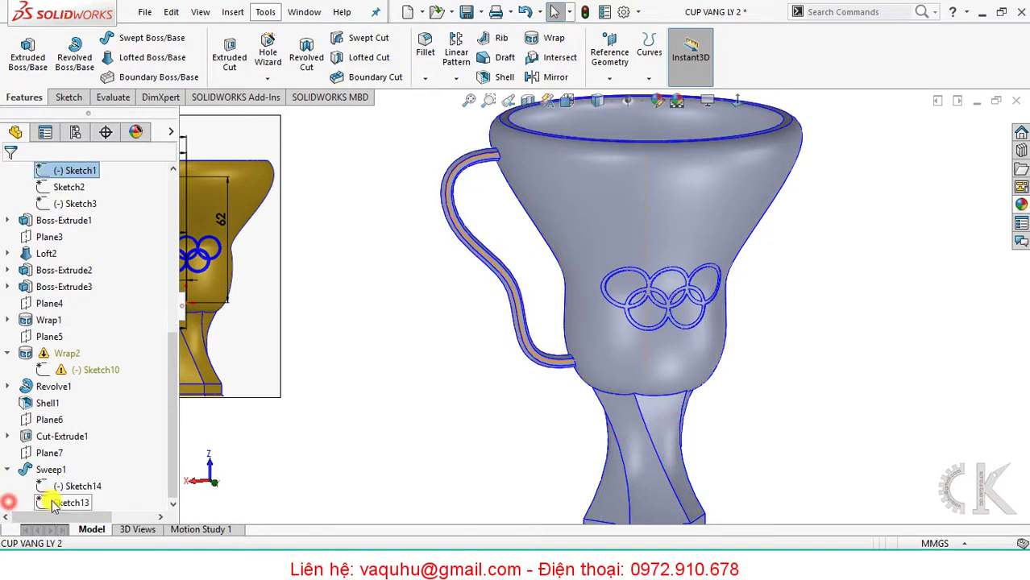
Edit Sketch13 and view it face-on.
left_click(55, 504)
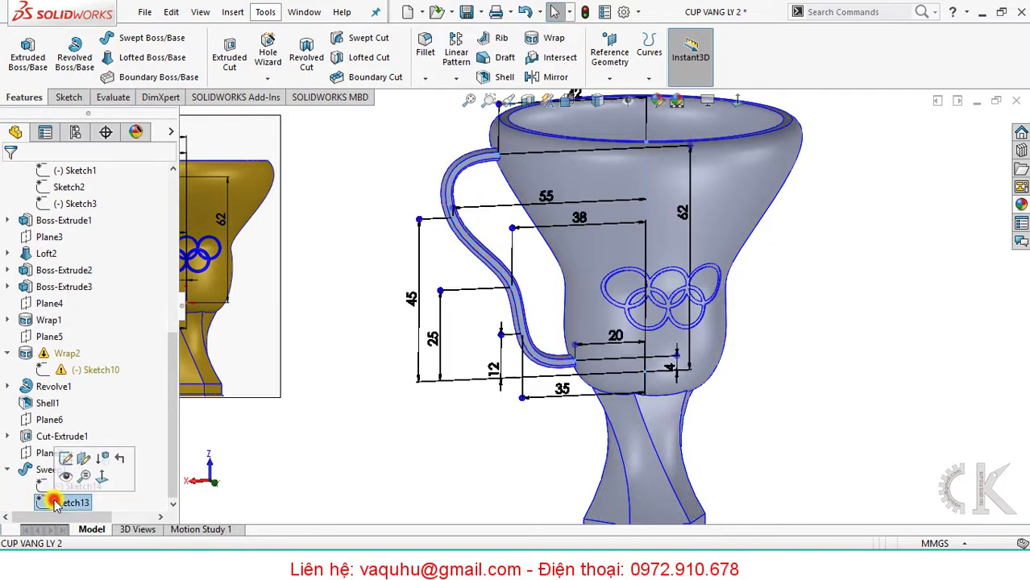
left_click(66, 457)
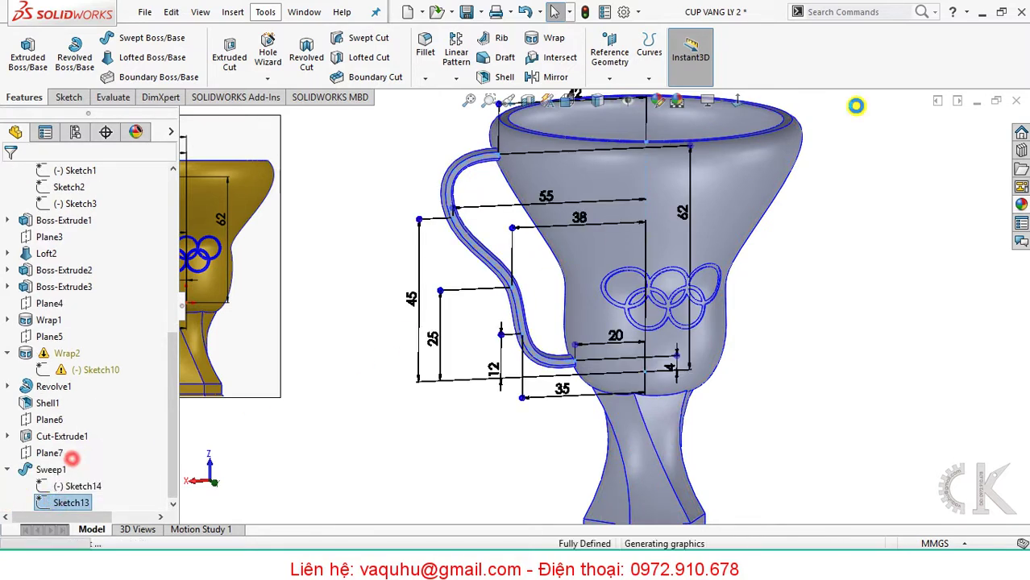
left_click(737, 100)
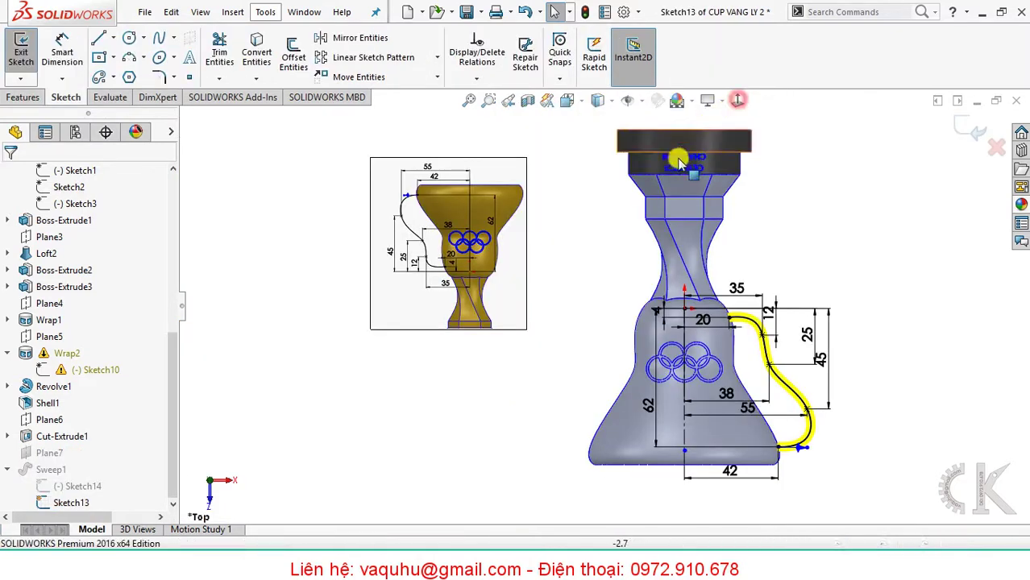
left_click(737, 100)
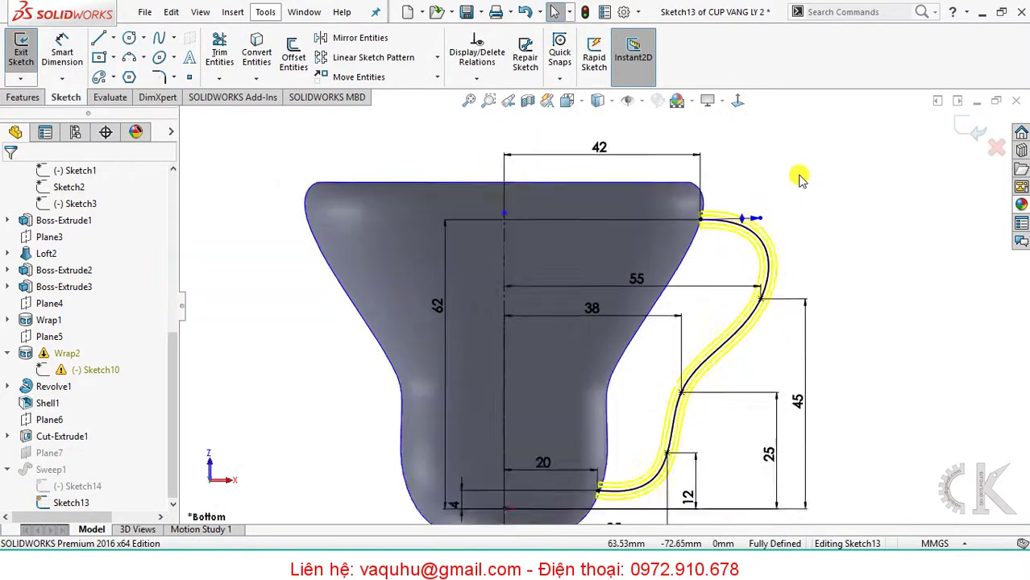
scroll(793, 190, "down", 3)
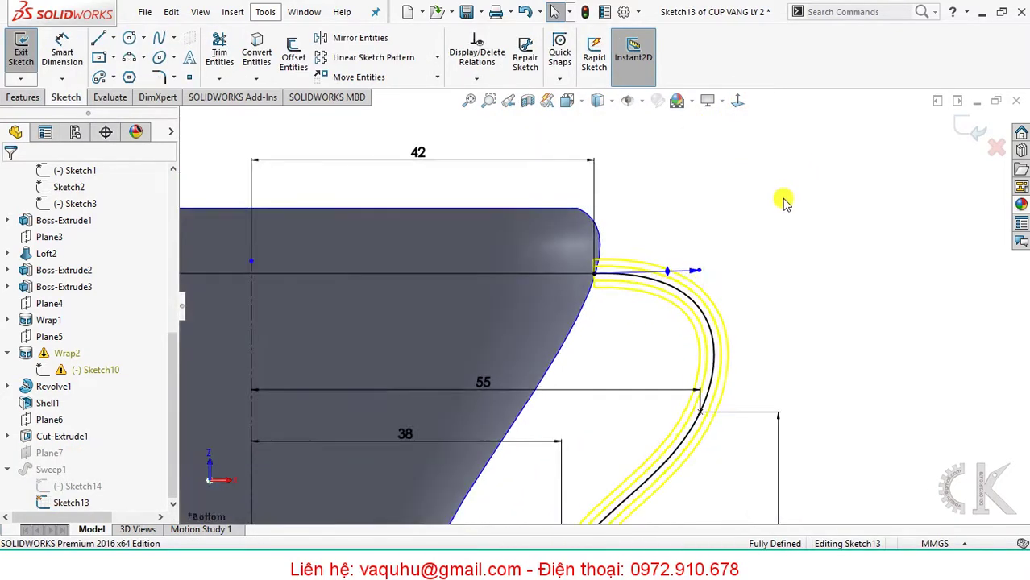
Reshape the handle spline's tangents near the rim and rebuild the sweep.
left_click(701, 274)
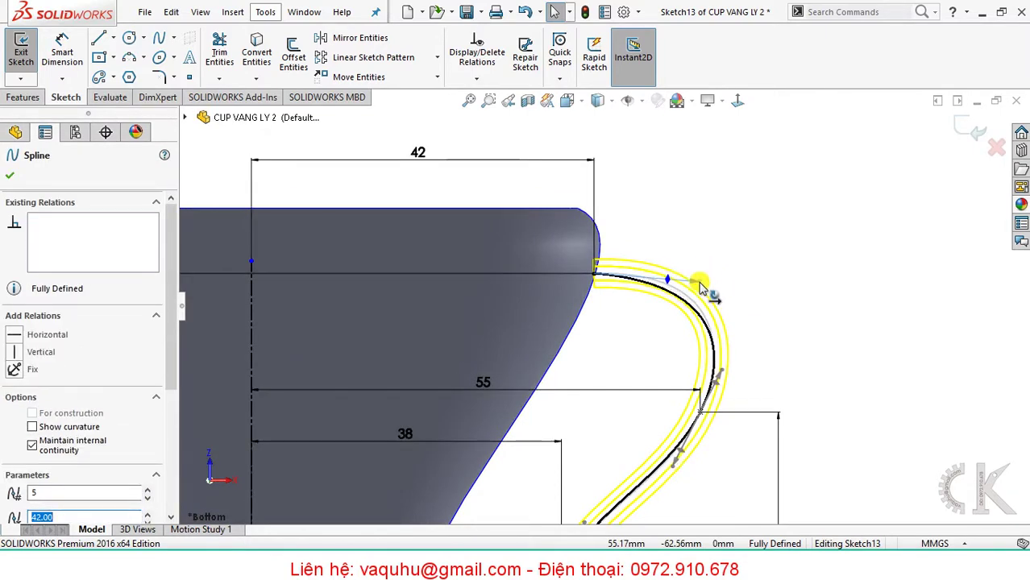
left_click_drag(701, 288, 698, 282)
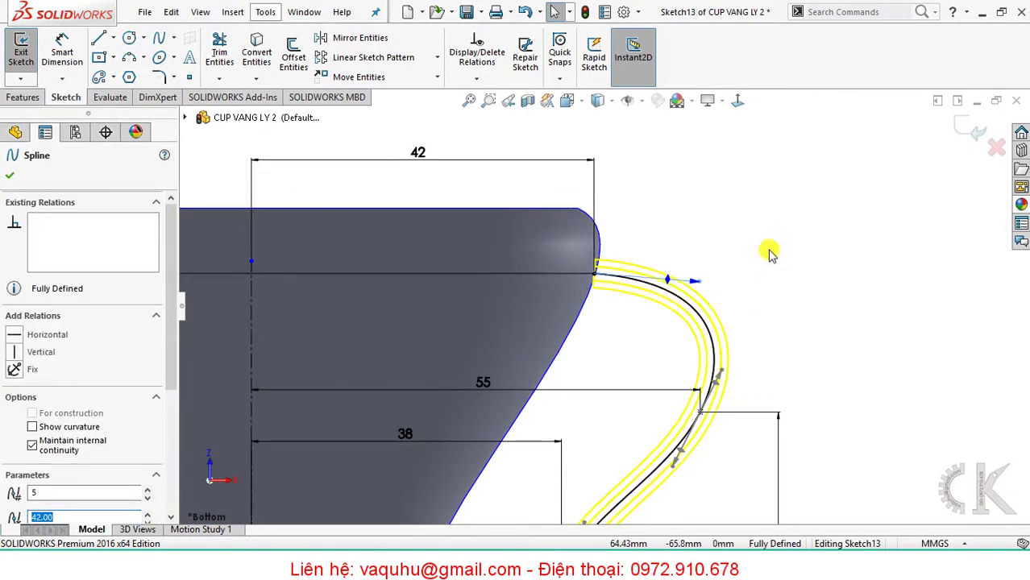
scroll(709, 288, "down", 3)
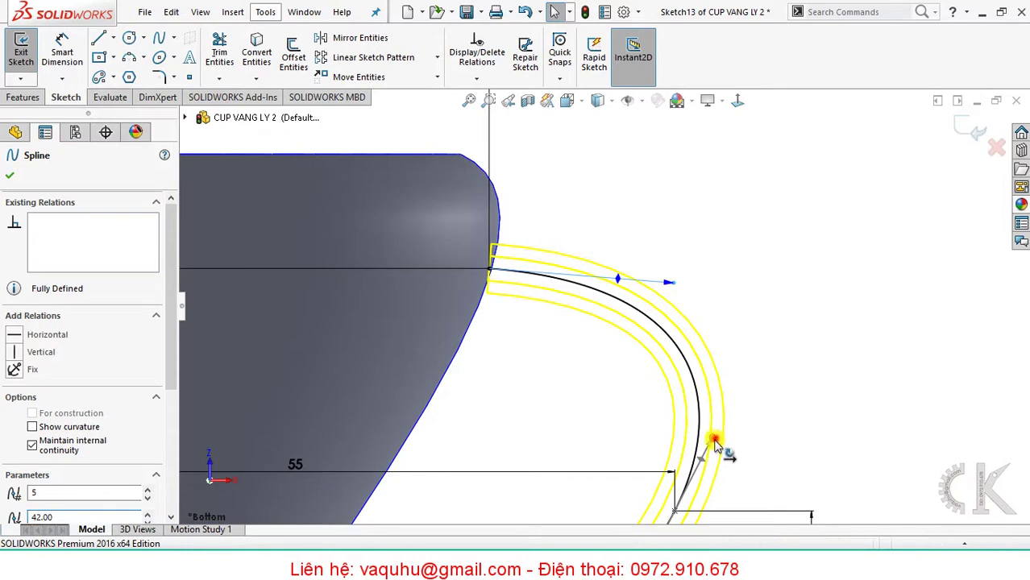
left_click_drag(715, 444, 710, 457)
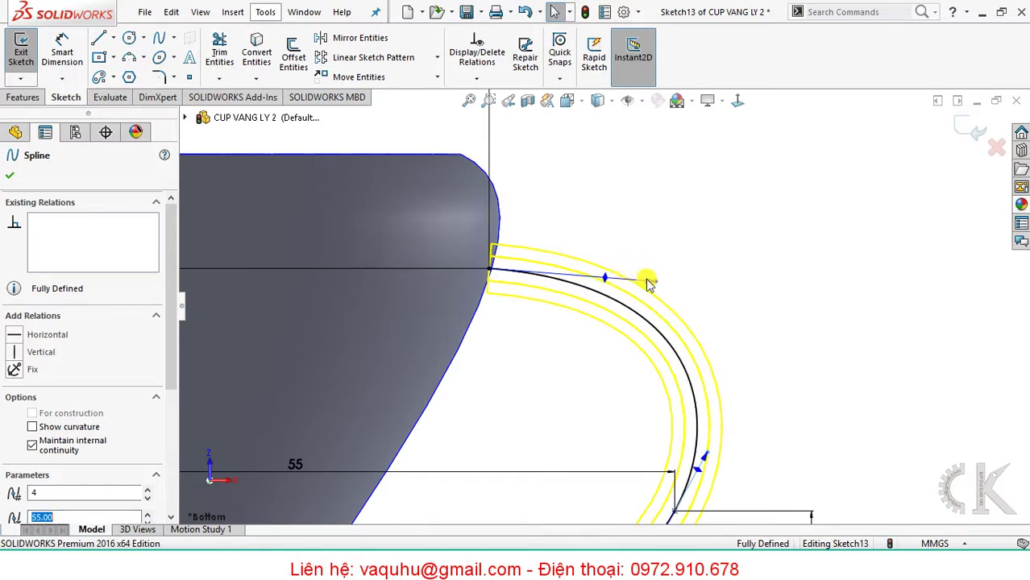
left_click_drag(649, 283, 645, 307)
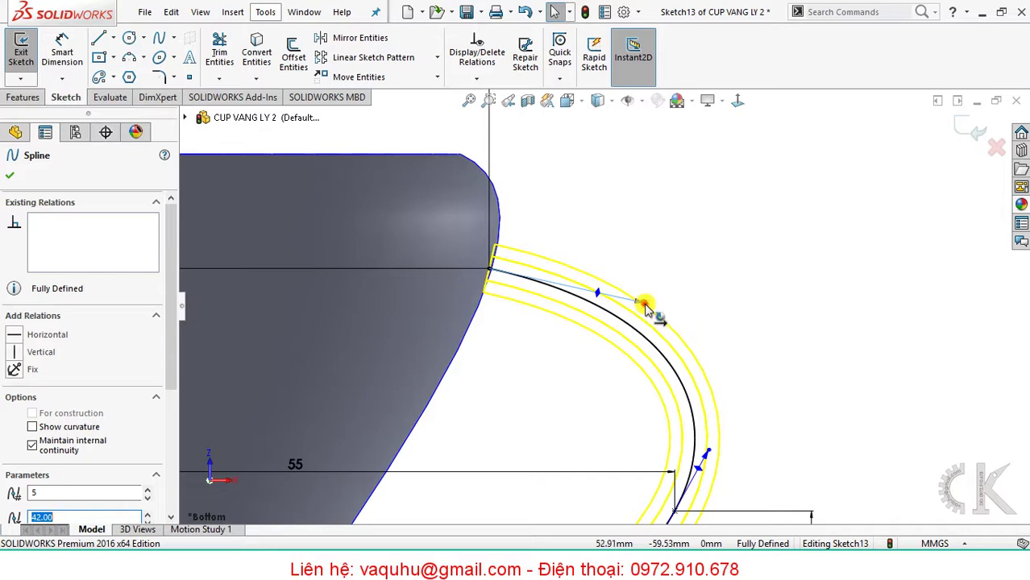
left_click_drag(644, 307, 637, 309)
key("z")
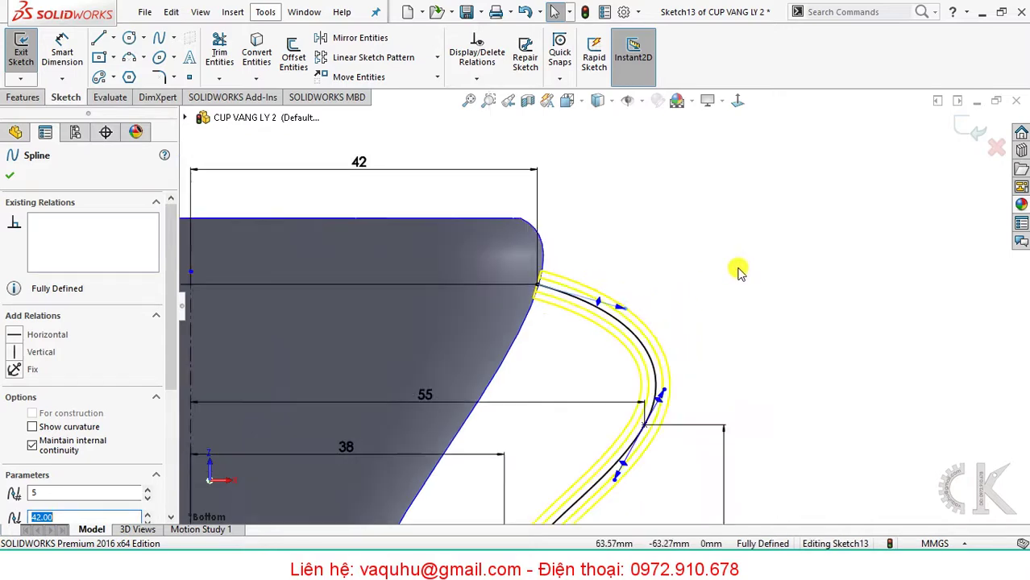
key("z")
key("z")
key("z")
key("z")
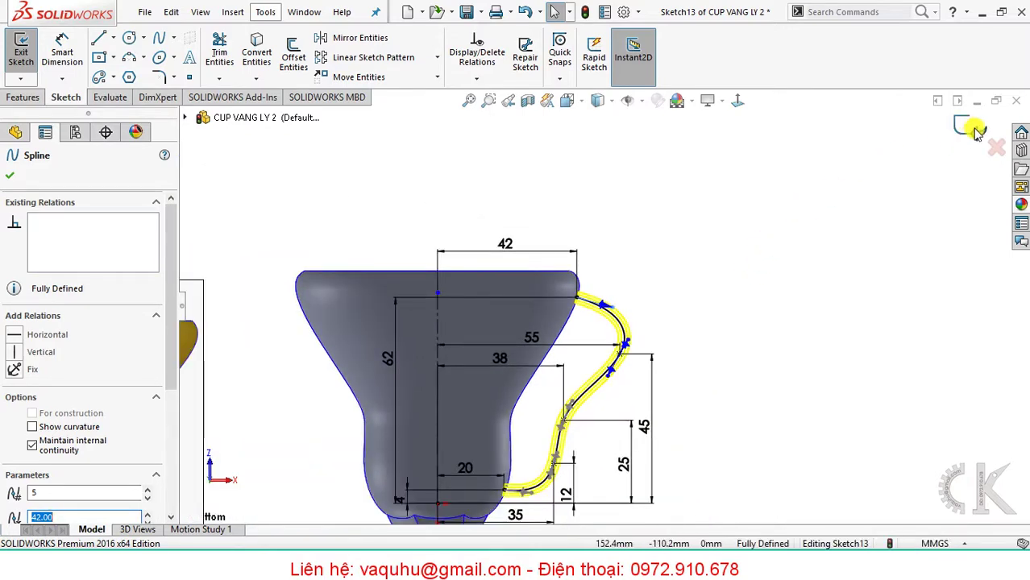
left_click(839, 230)
key("ctrl+b")
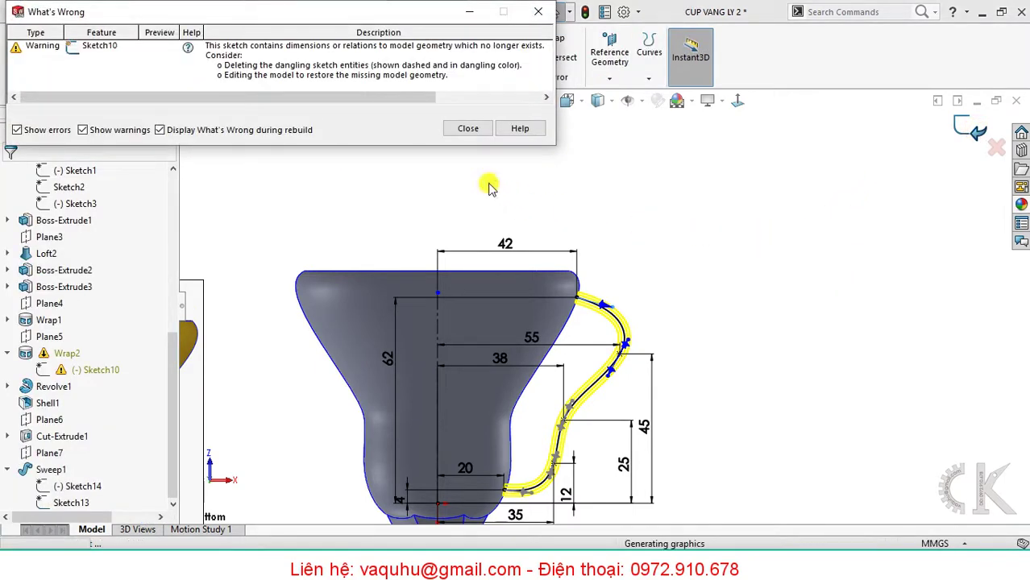
left_click(469, 129)
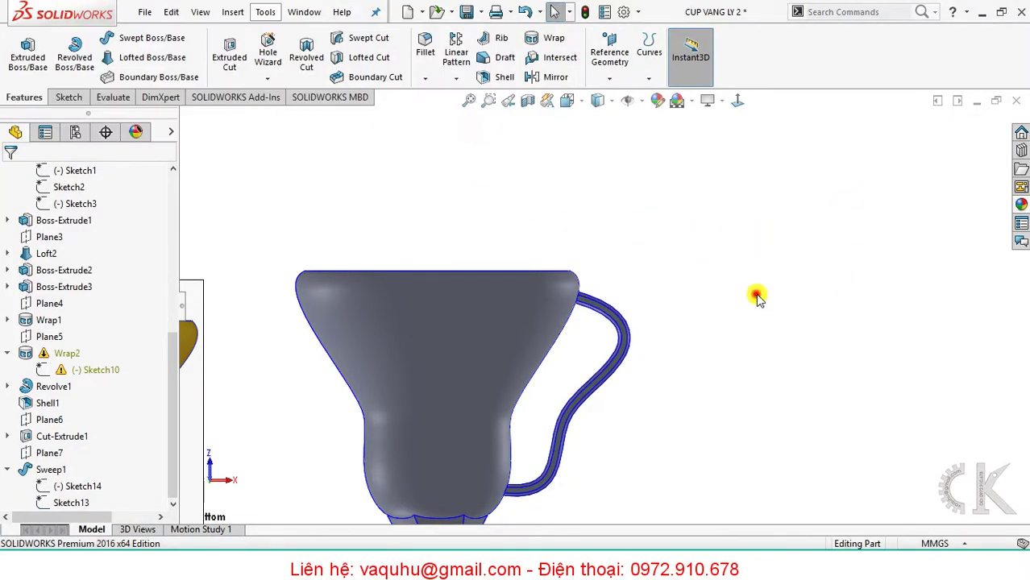
Delete the reference cup picture beside the trophy and look down into the cup.
scroll(725, 335, "down", 5)
scroll(723, 333, "down", 2)
mouse_move(719, 334)
middle_mouse_down()
mouse_move(604, 356)
mouse_move(490, 313)
mouse_move(499, 359)
middle_mouse_up()
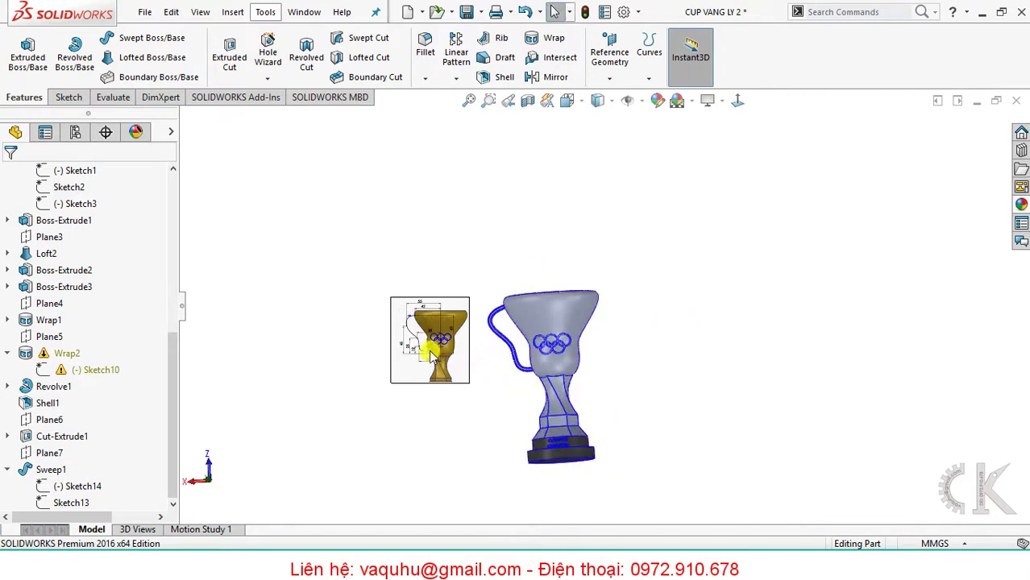
key("Delete")
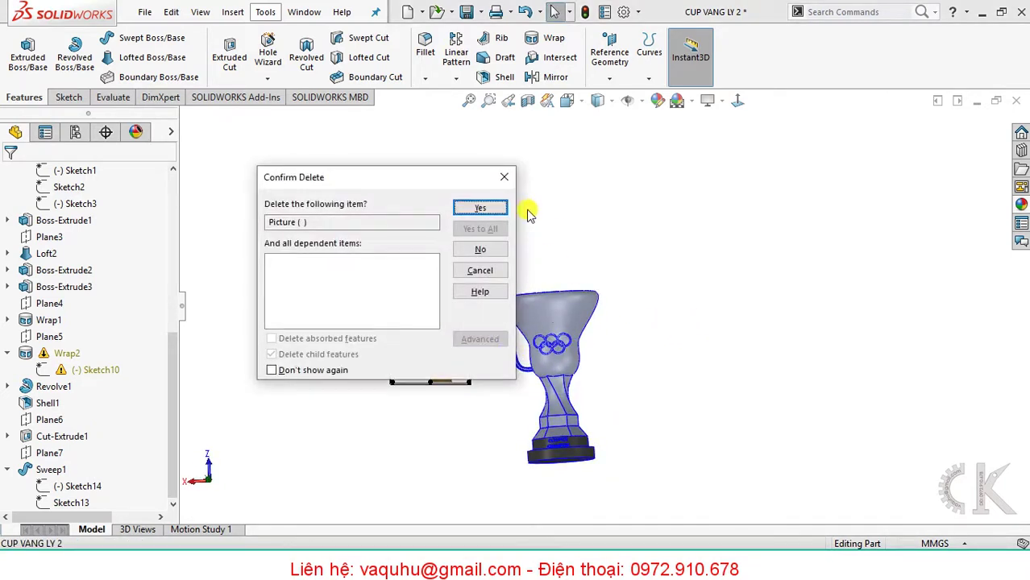
left_click(480, 207)
scroll(558, 349, "down", 3)
scroll(556, 302, "down", 2)
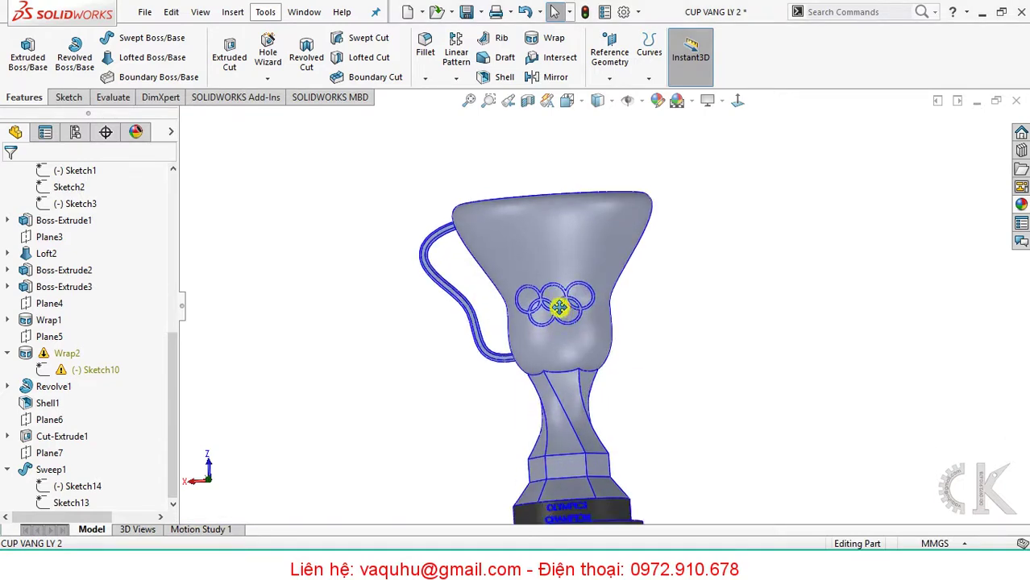
scroll(624, 274, "down", 1)
mouse_move(625, 274)
middle_mouse_down()
mouse_move(634, 333)
mouse_move(646, 340)
mouse_move(520, 314)
middle_mouse_up()
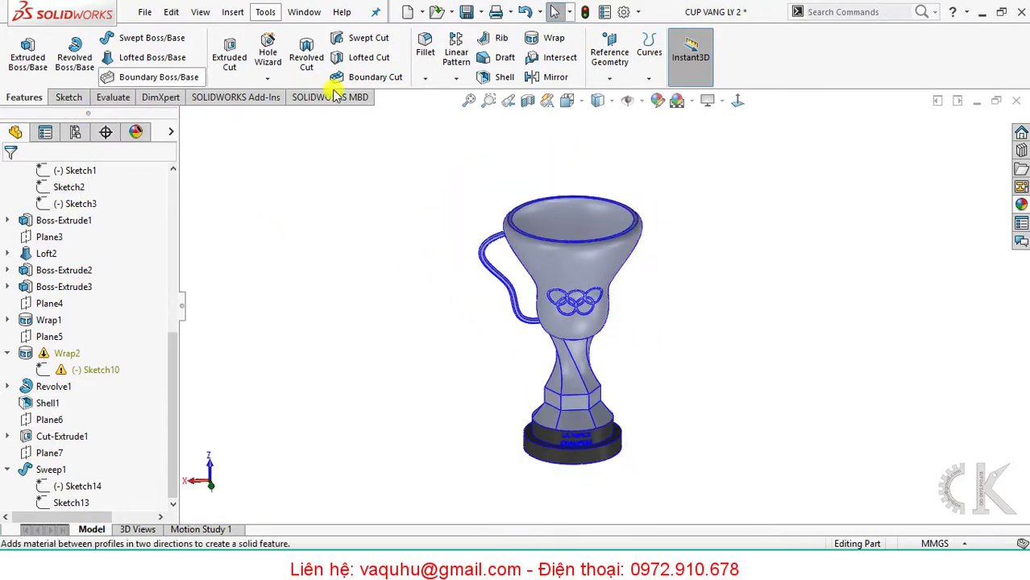
Mirror the Sweep1 handle about the Right Plane.
left_click(541, 79)
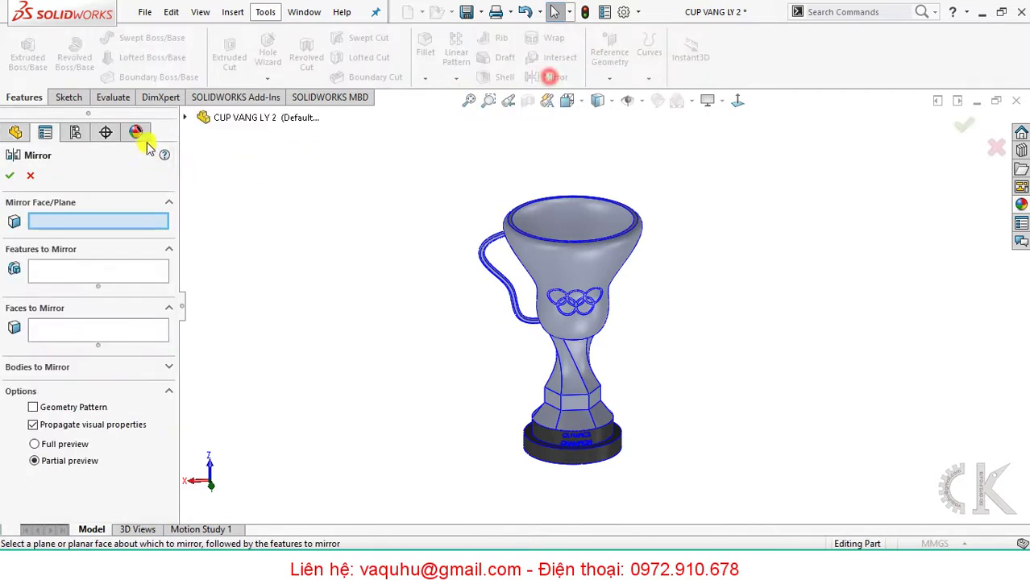
left_click(185, 117)
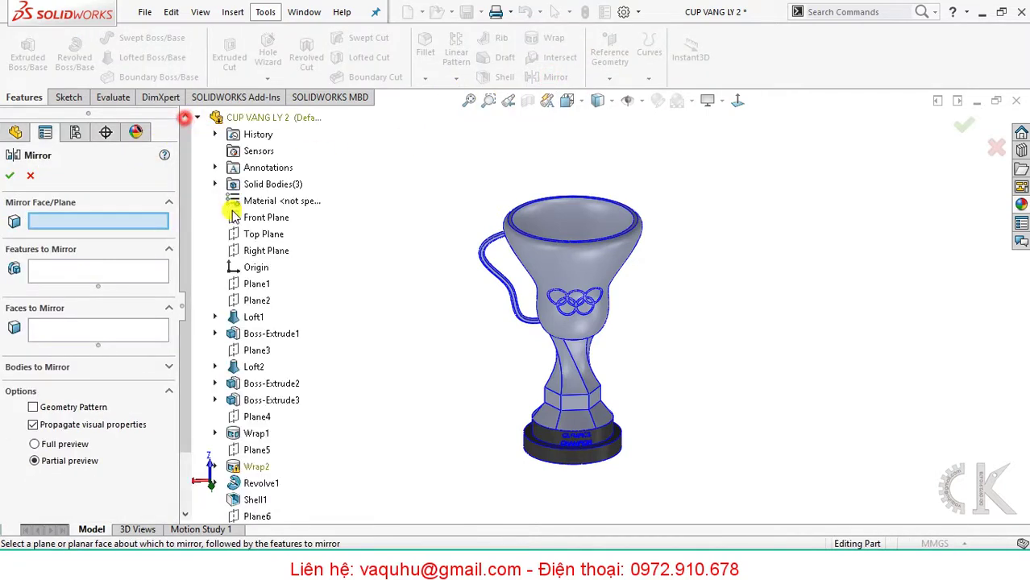
left_click(254, 256)
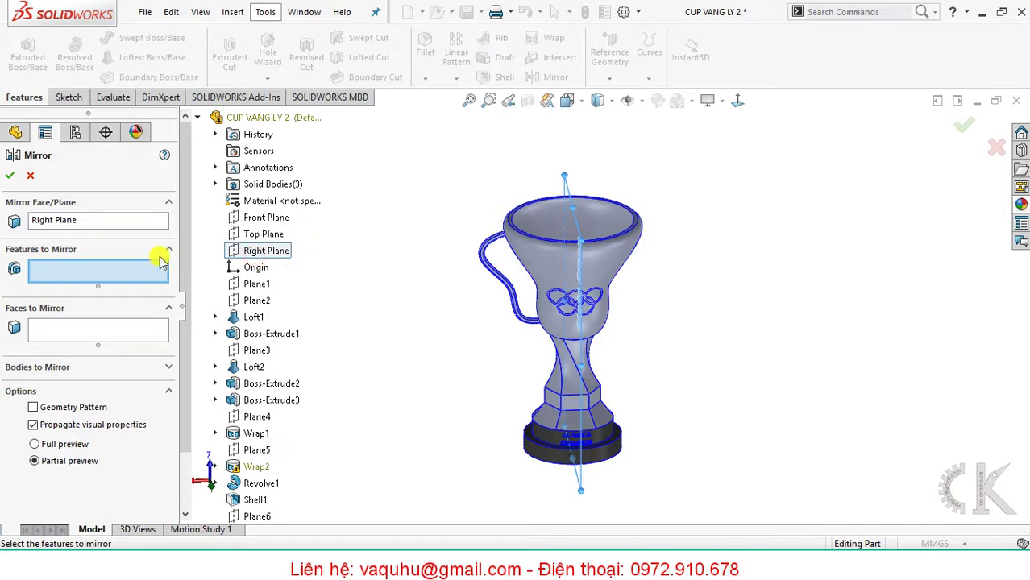
scroll(291, 451, "down", 3)
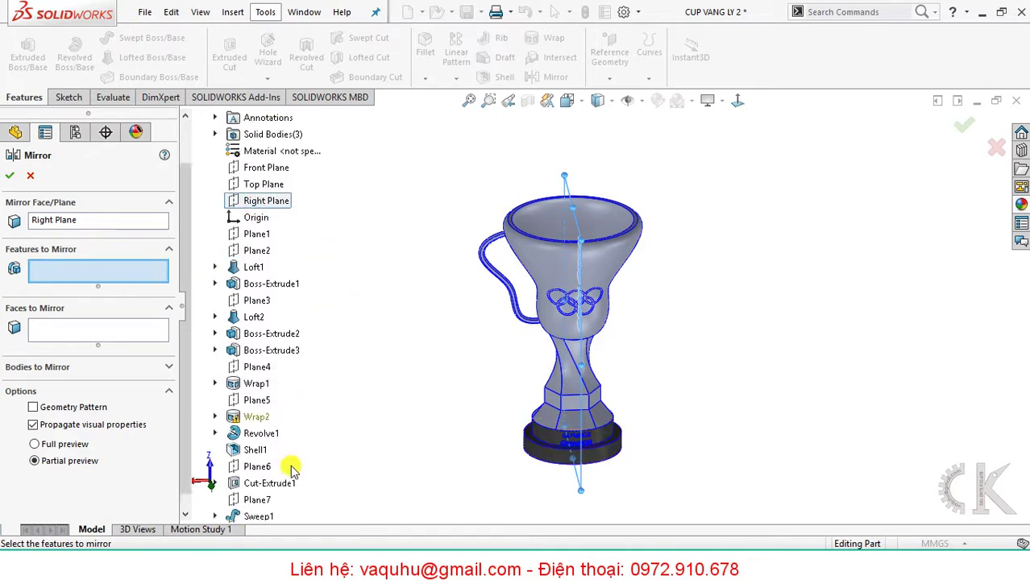
scroll(266, 483, "down", 1)
left_click(258, 499)
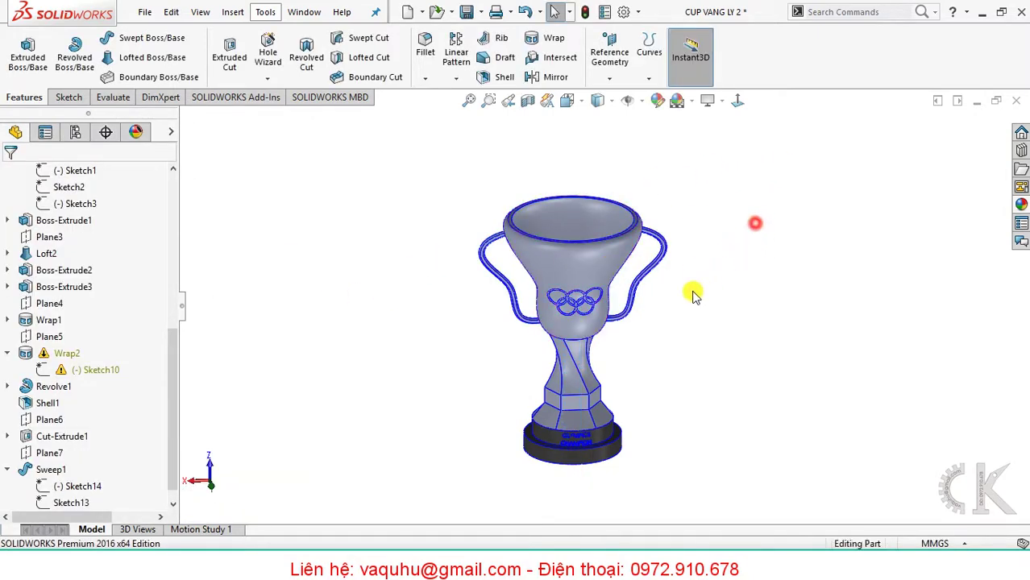
scroll(691, 299, "down", 3)
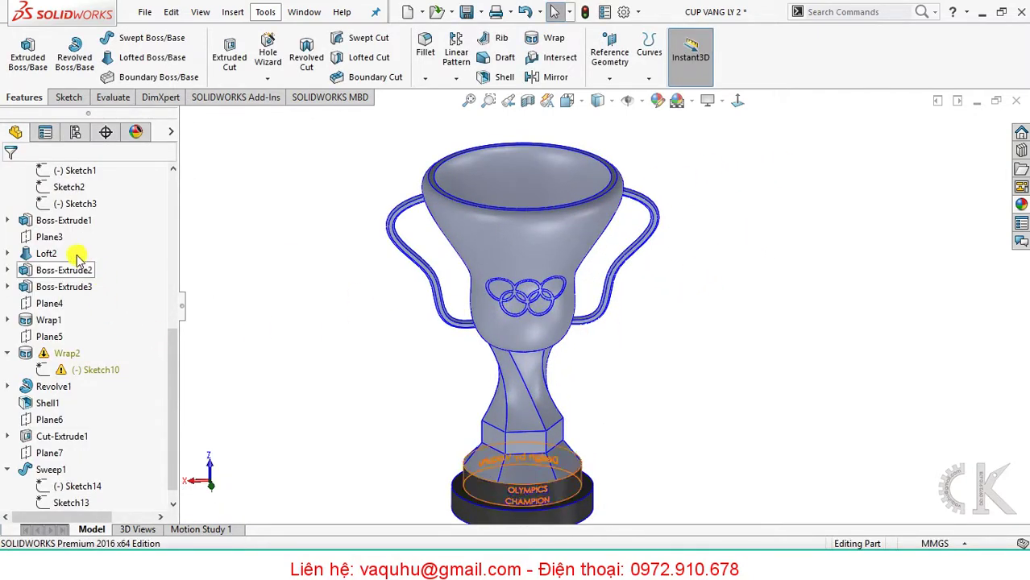
Find and select the Mirror1 cup body in the solid bodies list.
scroll(121, 226, "up", 3)
scroll(104, 245, "up", 4)
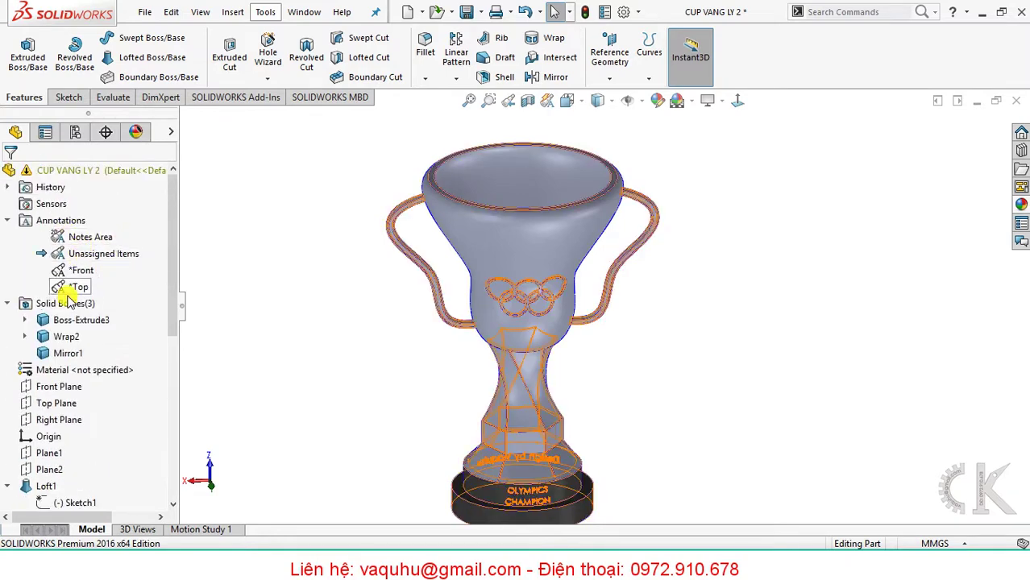
left_click(49, 321)
left_click(59, 322)
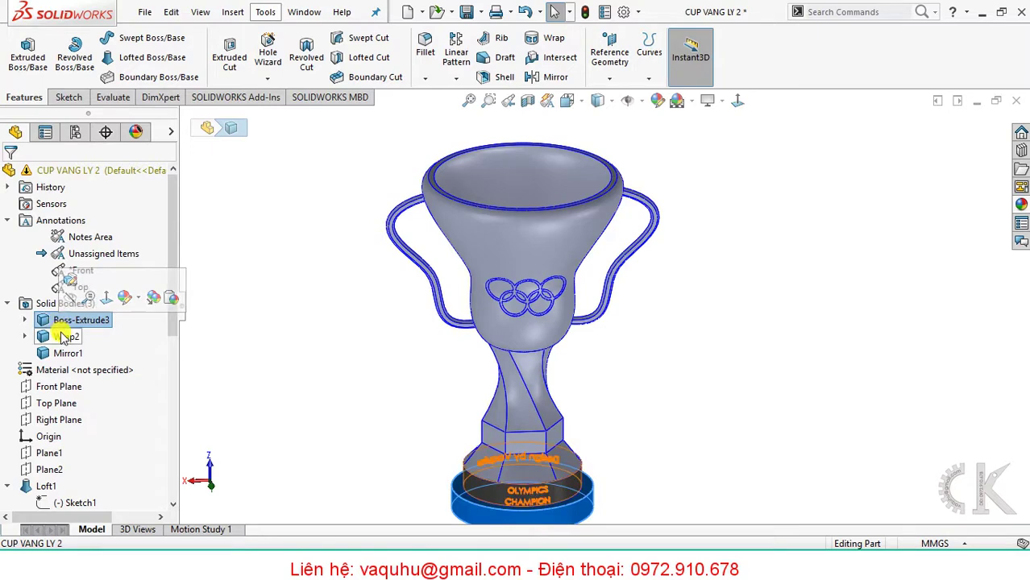
left_click(65, 336)
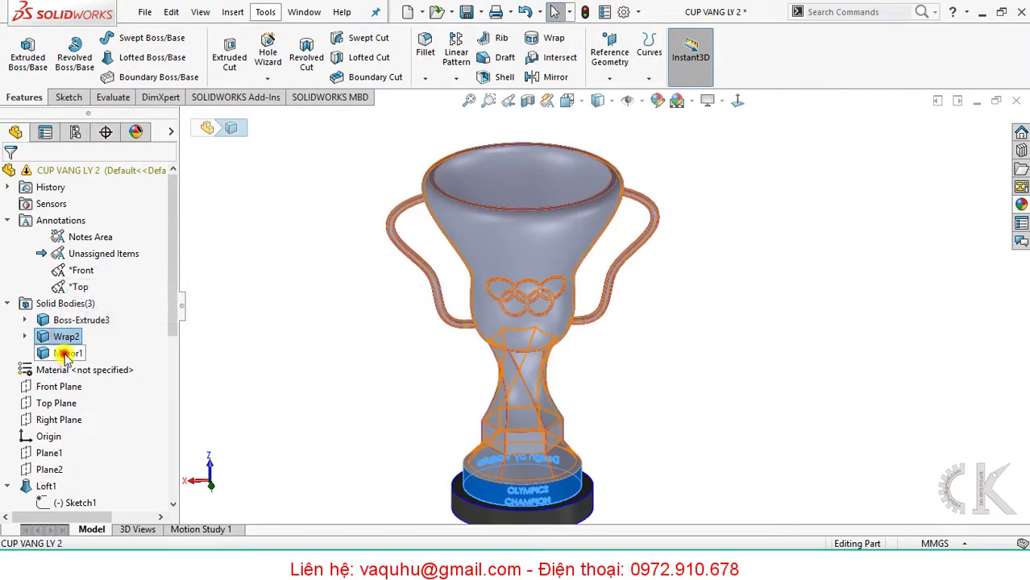
left_click(66, 354)
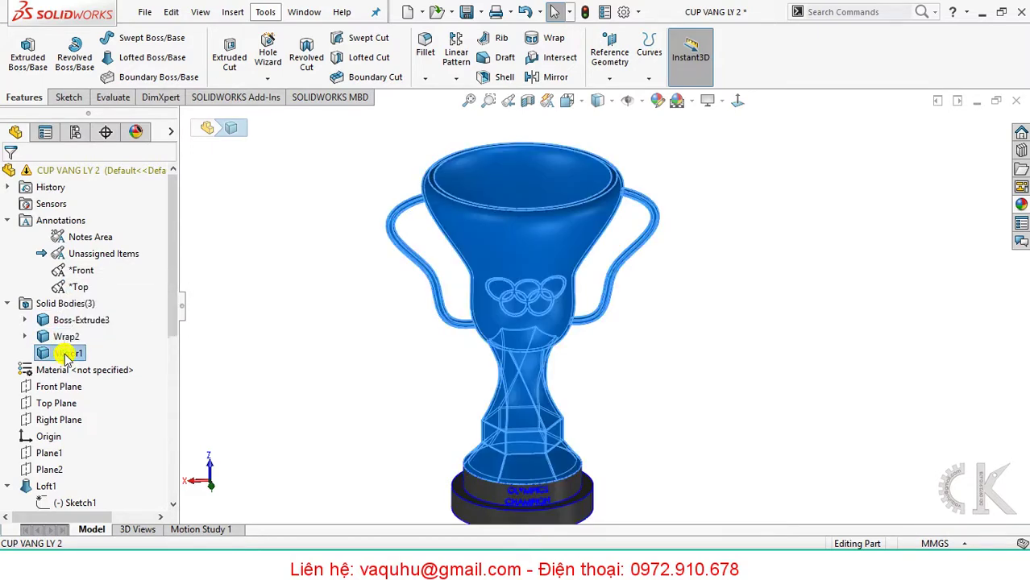
Apply Brass from the Copper Alloys library to the Mirror1 body.
right_click(66, 353)
left_click(101, 369)
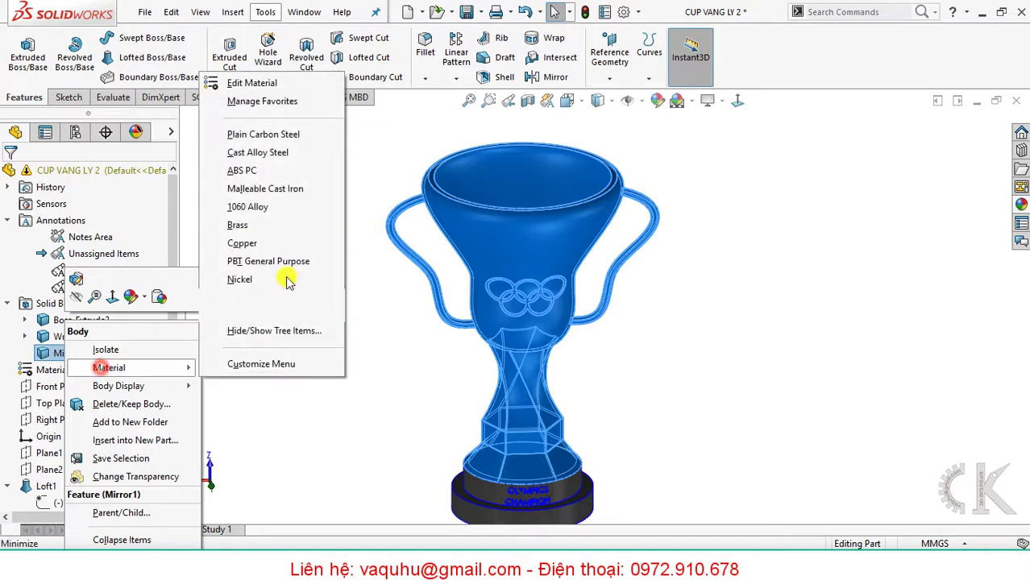
left_click(254, 84)
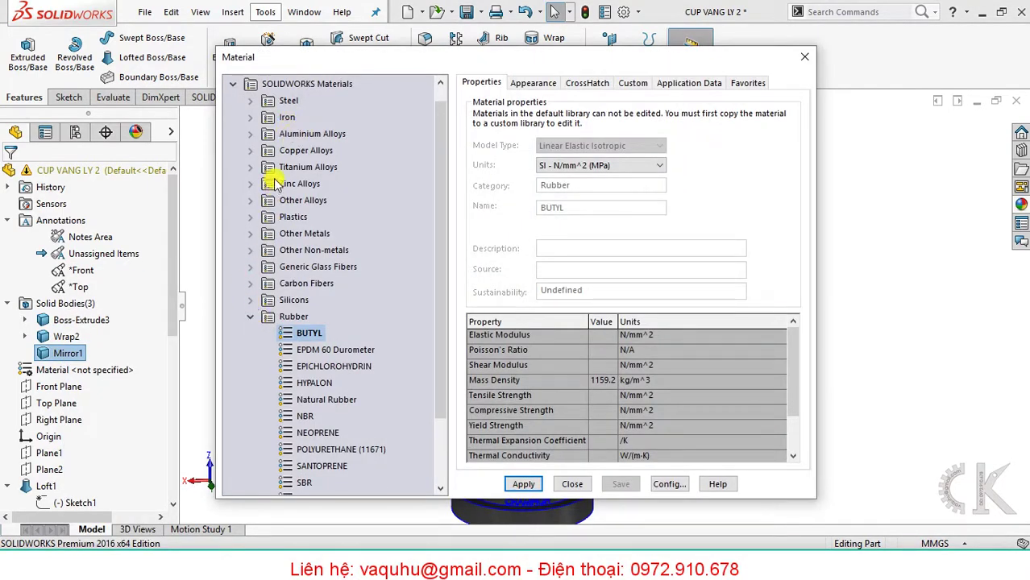
left_click(255, 155)
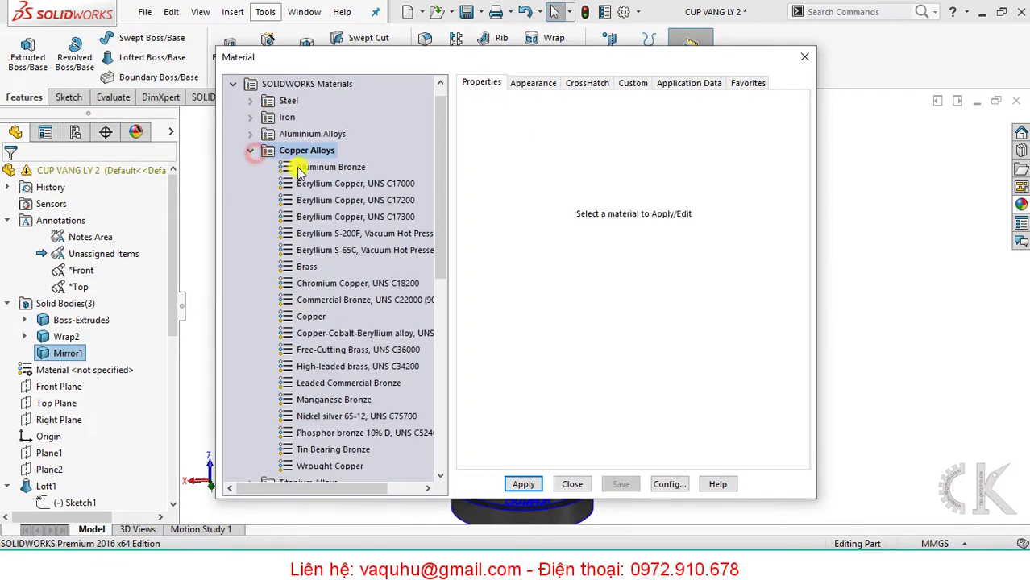
left_click(304, 267)
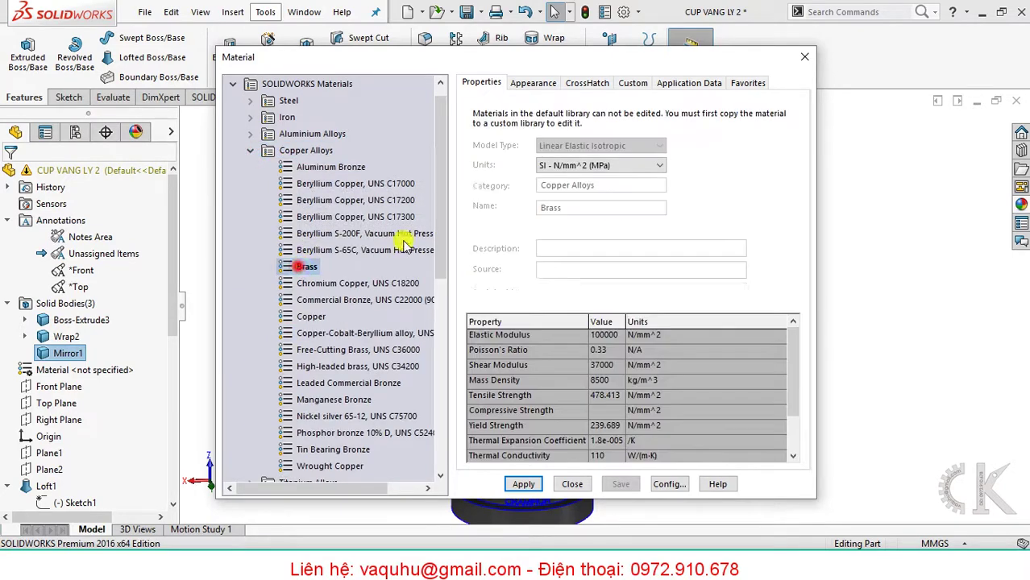
left_click(532, 83)
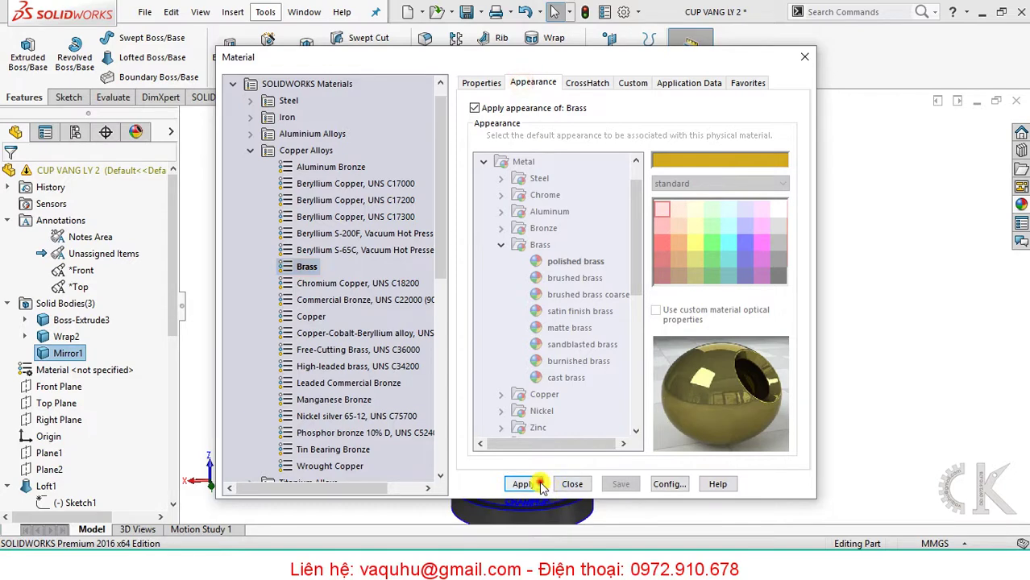
left_click(522, 483)
left_click(571, 483)
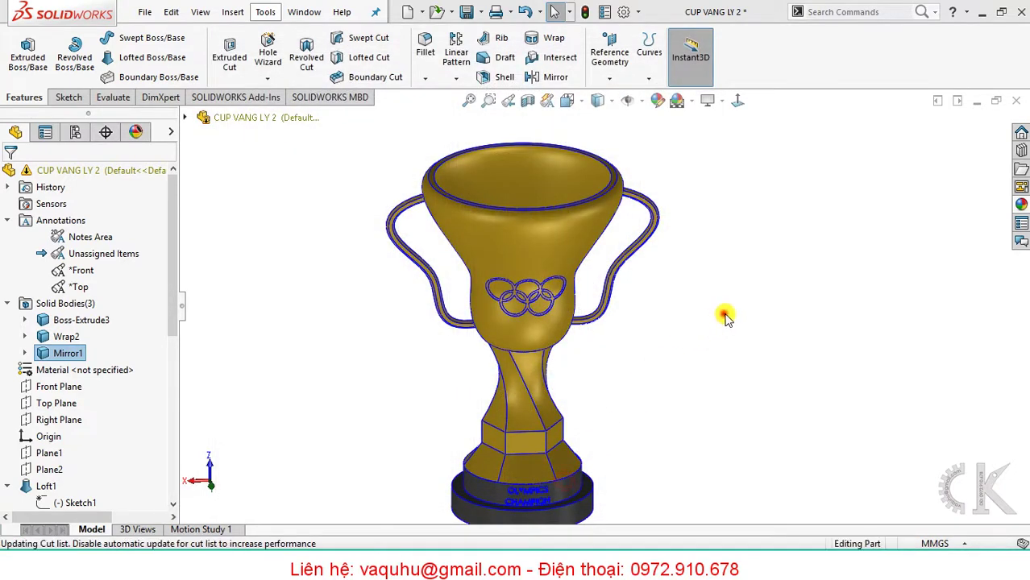
middle_click_drag(725, 316, 569, 481)
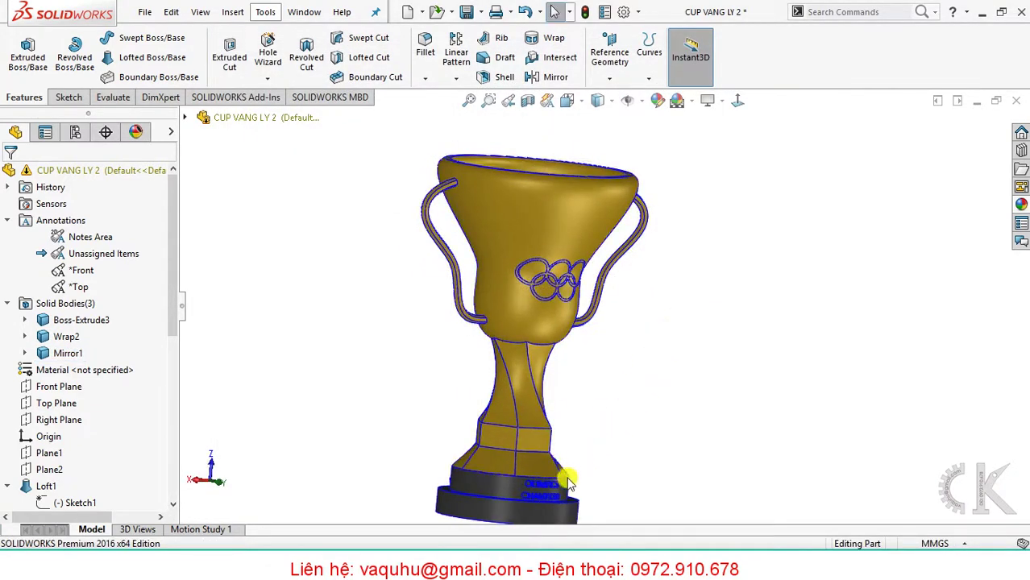
mouse_move(409, 393)
middle_mouse_down()
mouse_move(409, 331)
mouse_move(419, 326)
middle_mouse_up()
mouse_move(566, 349)
middle_mouse_down()
mouse_move(485, 350)
mouse_move(524, 333)
middle_mouse_up()
scroll(523, 333, "down", 2)
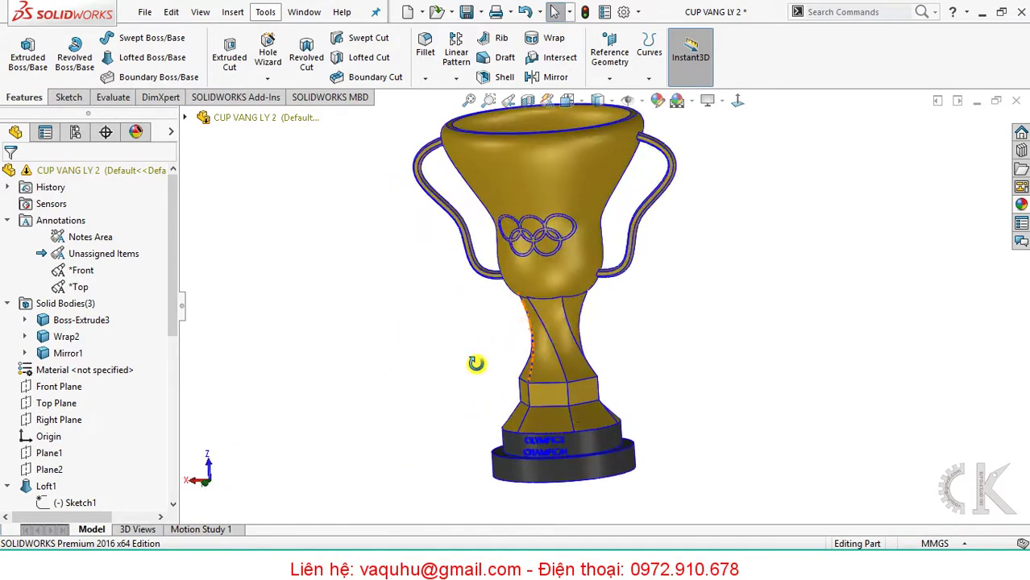
middle_click_drag(475, 364, 510, 318)
scroll(533, 354, "up", 3)
scroll(561, 336, "down", 2)
scroll(626, 354, "down", 3)
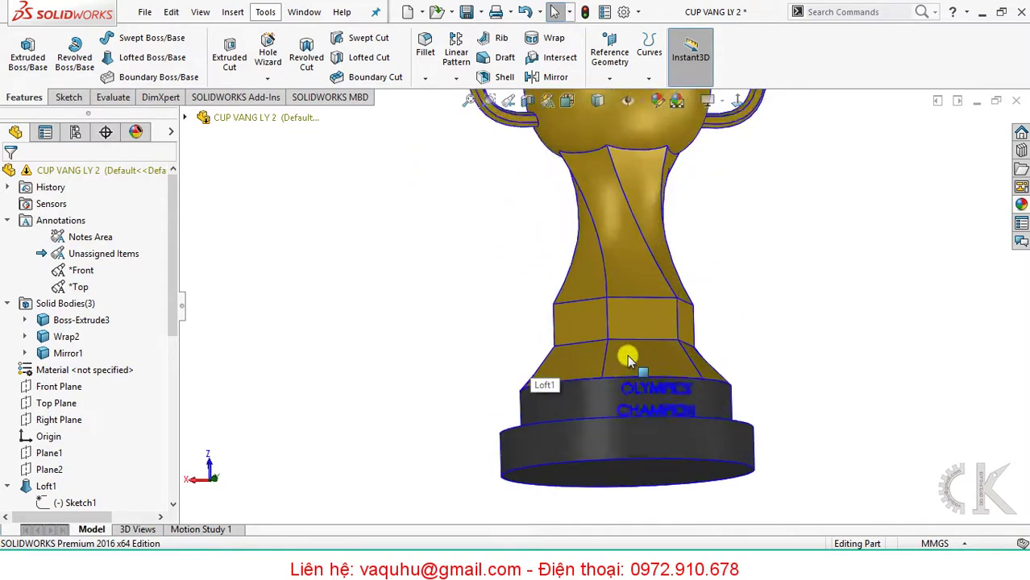
scroll(626, 354, "down", 3)
mouse_move(689, 340)
middle_mouse_down()
mouse_move(617, 363)
mouse_move(670, 338)
mouse_move(602, 302)
mouse_move(547, 386)
middle_mouse_up()
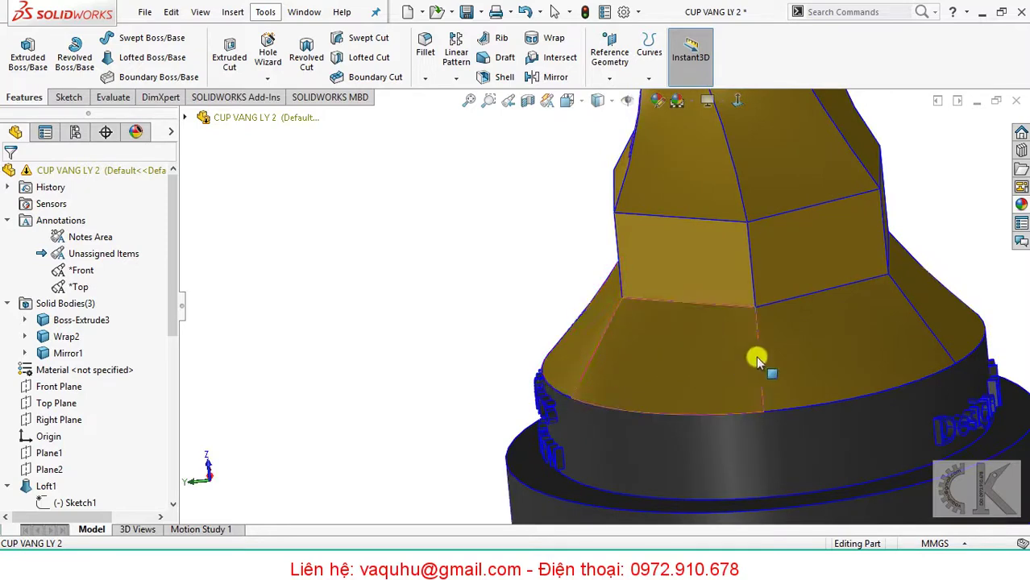
mouse_move(757, 360)
middle_mouse_down()
mouse_move(666, 334)
mouse_move(724, 350)
mouse_move(664, 312)
mouse_move(628, 333)
mouse_move(692, 336)
mouse_move(425, 259)
middle_mouse_up()
scroll(658, 306, "down", 1)
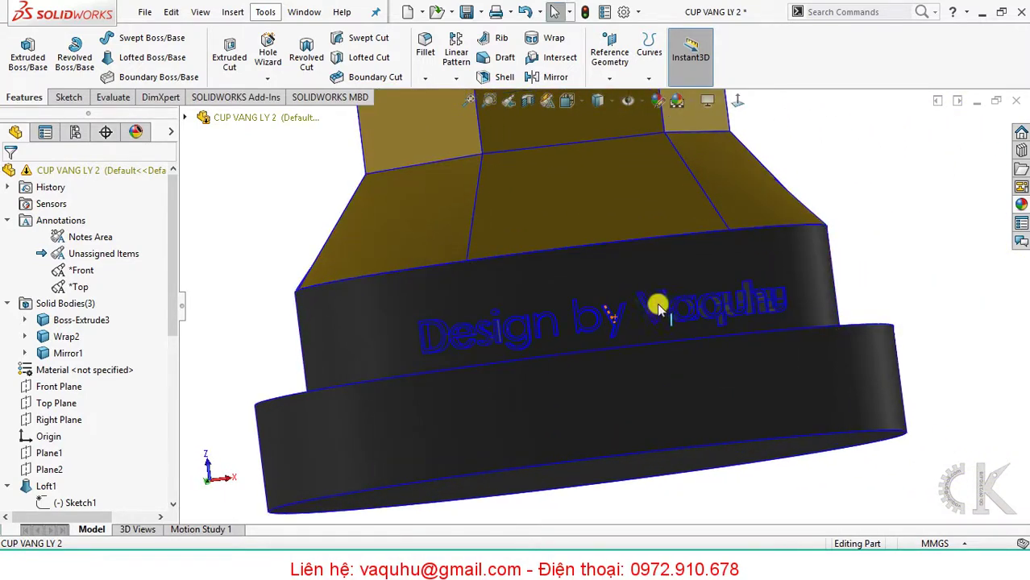
scroll(658, 306, "up", 1)
scroll(621, 342, "up", 1)
scroll(627, 338, "up", 2)
scroll(652, 289, "up", 2)
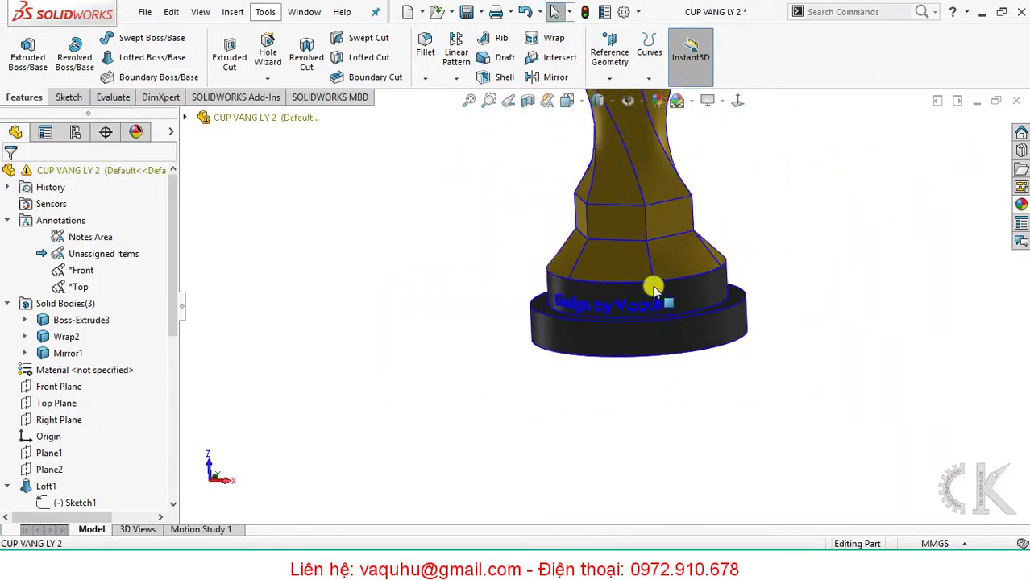
scroll(653, 289, "up", 2)
middle_click_drag(644, 258, 613, 325, "ctrl")
mouse_move(588, 437)
middle_mouse_down()
mouse_move(609, 299)
mouse_move(593, 439)
mouse_move(533, 460)
mouse_move(554, 321)
mouse_move(494, 388)
mouse_move(614, 347)
mouse_move(691, 338)
mouse_move(768, 257)
middle_mouse_up()
scroll(602, 269, "down", 3)
scroll(593, 285, "down", 3)
scroll(735, 323, "up", 1)
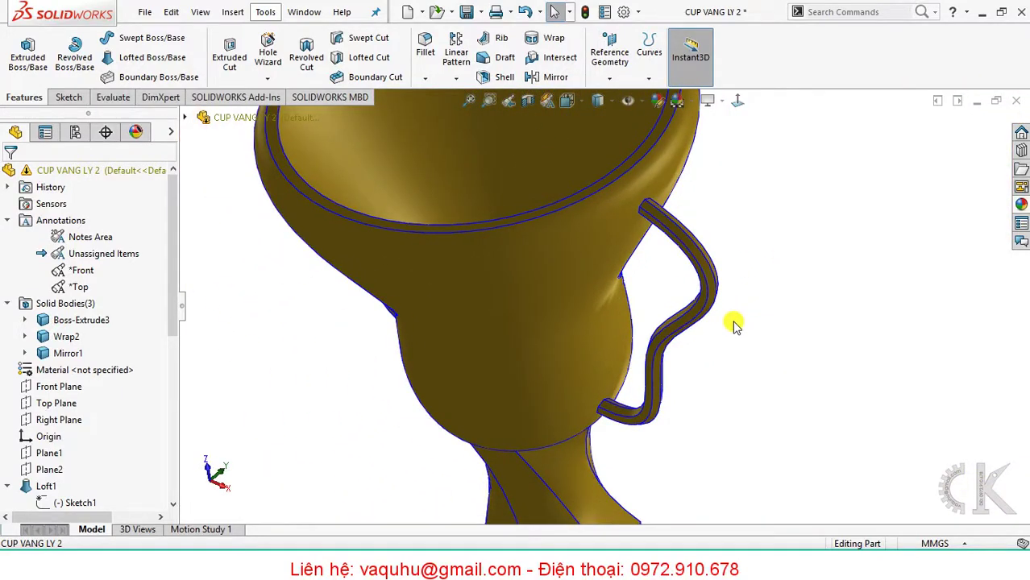
scroll(740, 311, "up", 3)
mouse_move(739, 311)
middle_mouse_down()
mouse_move(664, 263)
mouse_move(557, 331)
mouse_move(596, 418)
middle_mouse_up()
scroll(612, 301, "up", 2)
scroll(581, 324, "down", 3)
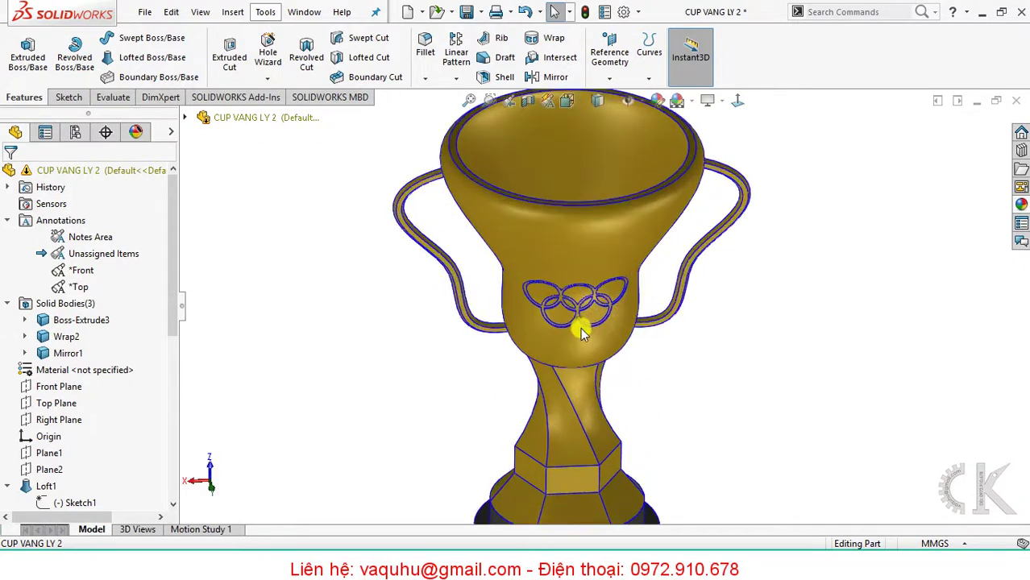
scroll(577, 322, "down", 3)
scroll(576, 322, "down", 2)
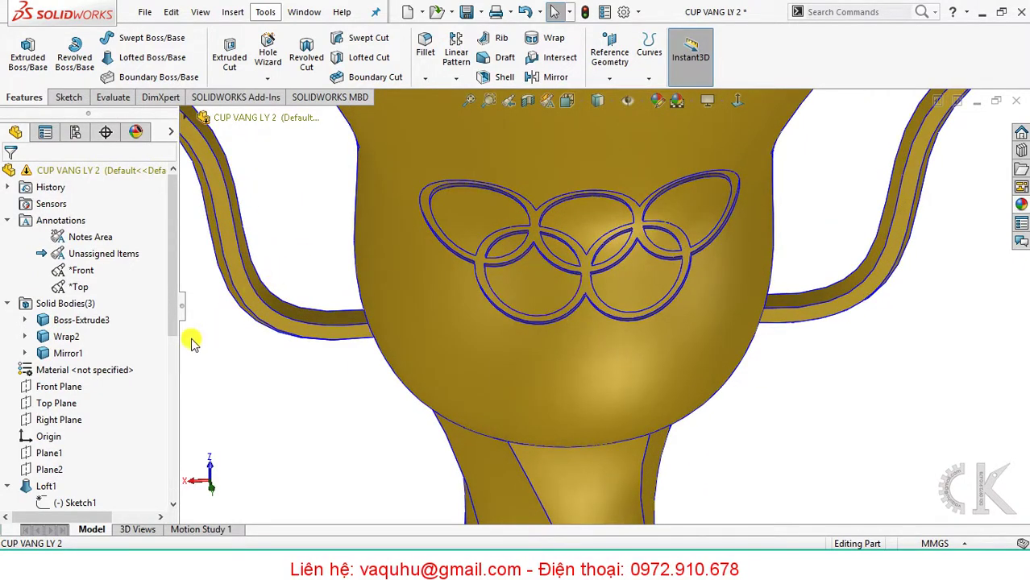
left_click_drag(172, 314, 145, 487)
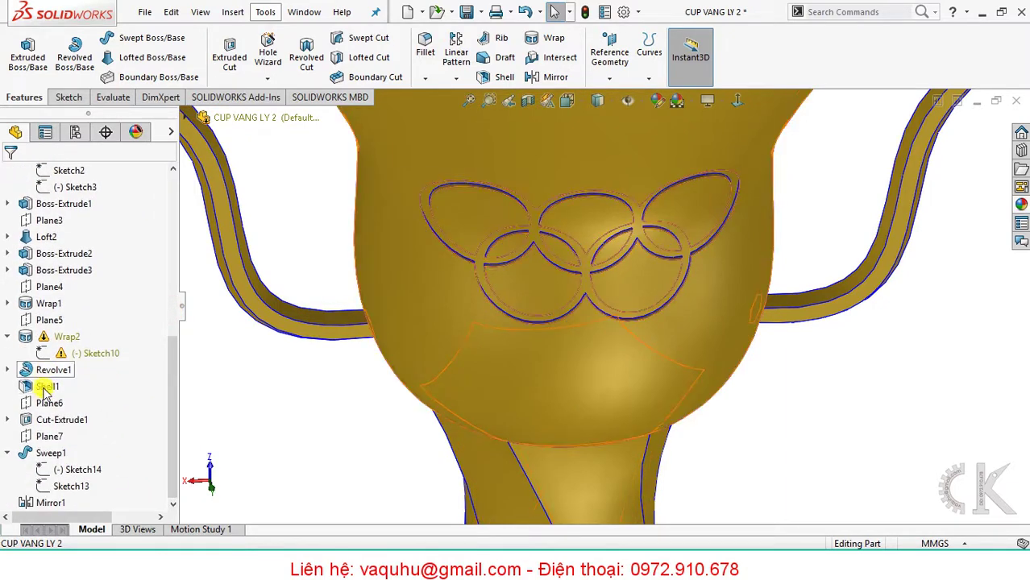
Colour only the Cut-Extrude1 feature, the engraved Olympic rings, blue.
left_click(46, 420)
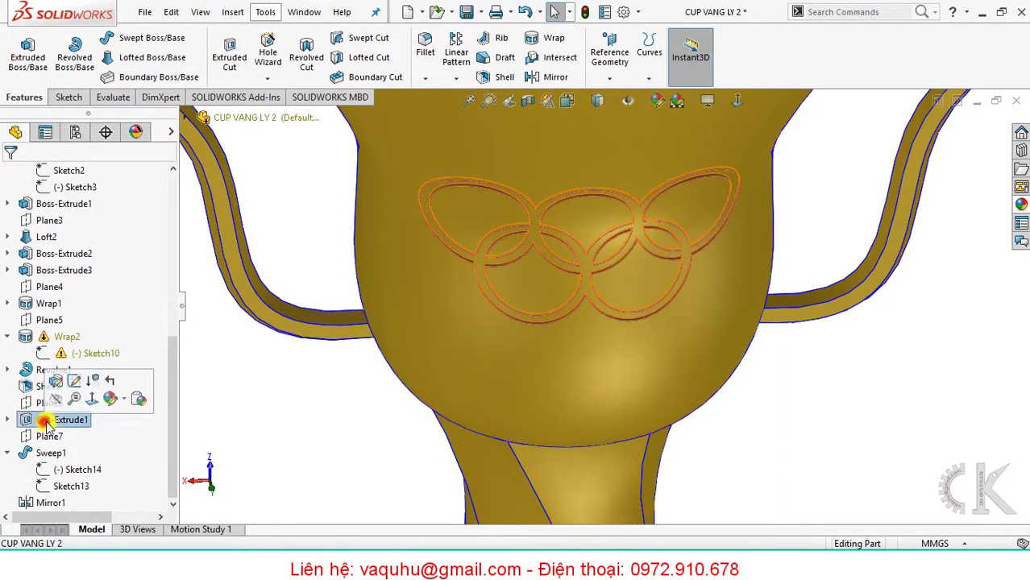
left_click(110, 398)
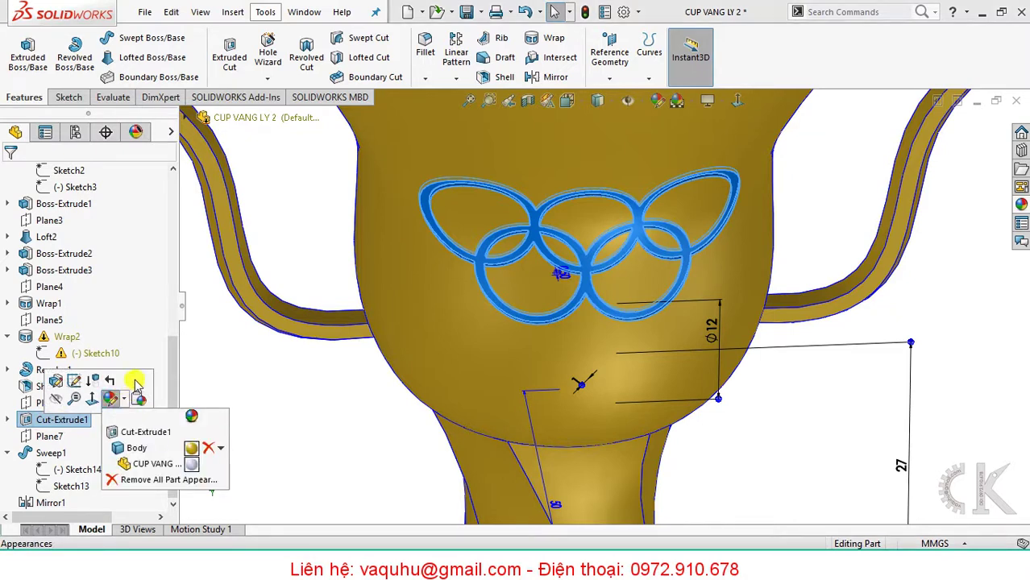
left_click(112, 402)
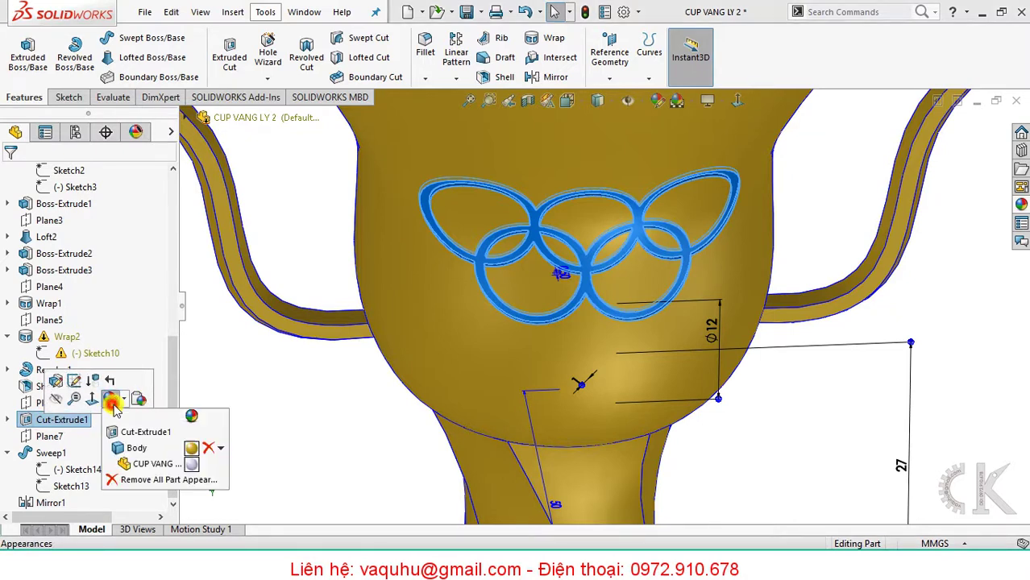
left_click(149, 433)
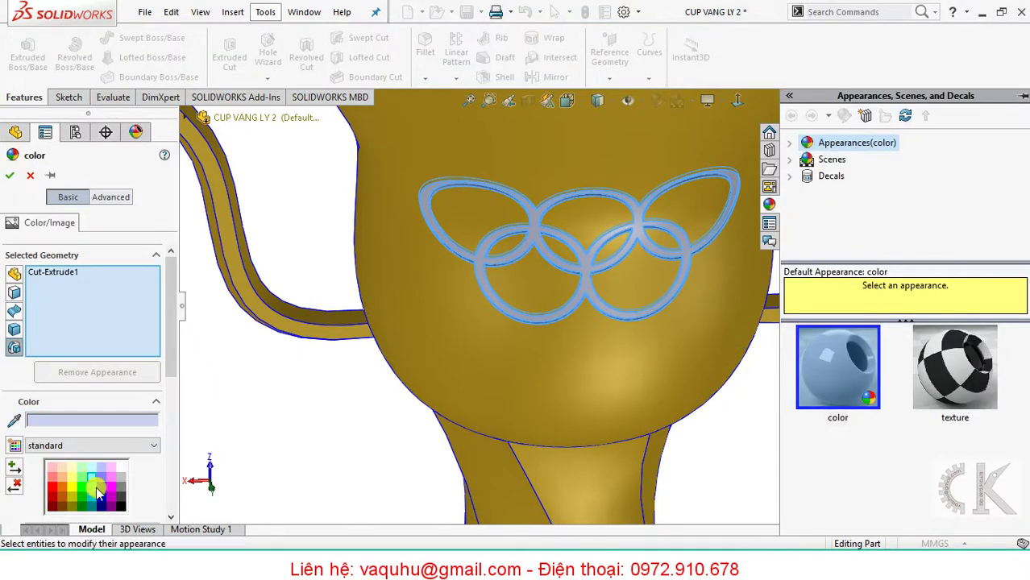
left_click(99, 490)
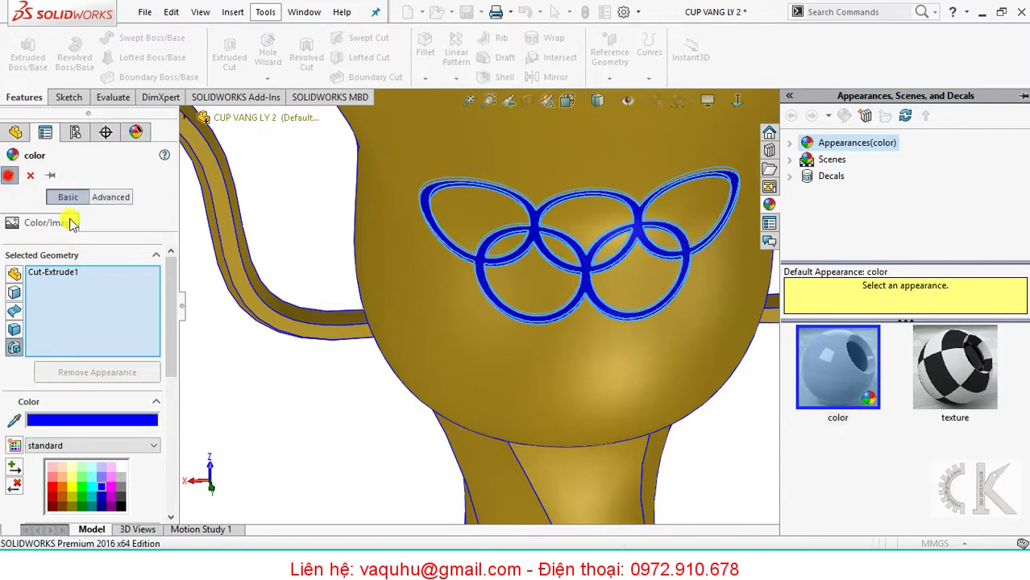
left_click(9, 175)
Close the appearances panel and scroll the feature tree down to Wrap1.
left_click(288, 449)
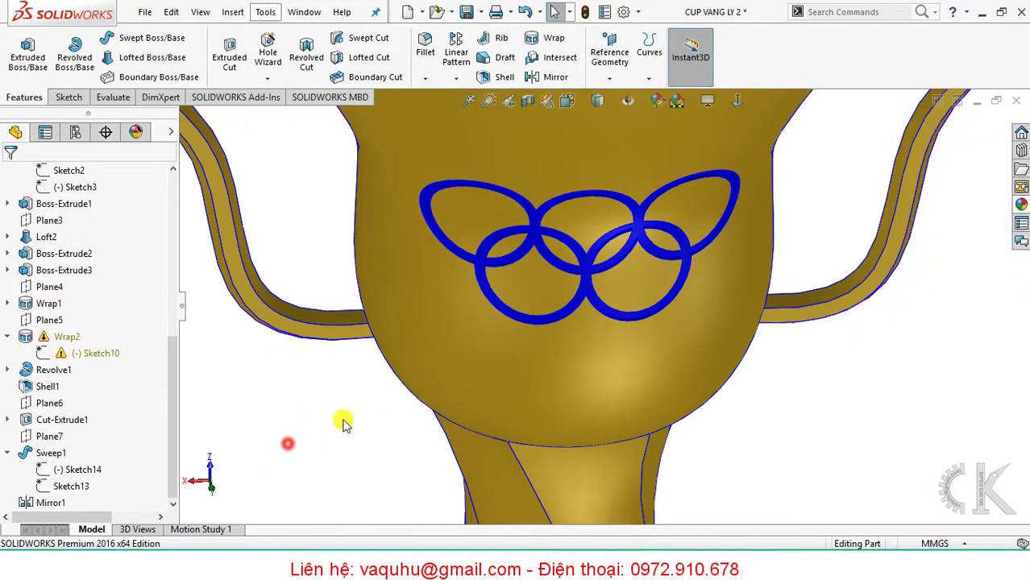
scroll(340, 421, "up", 3)
scroll(381, 410, "up", 3)
scroll(423, 382, "down", 1)
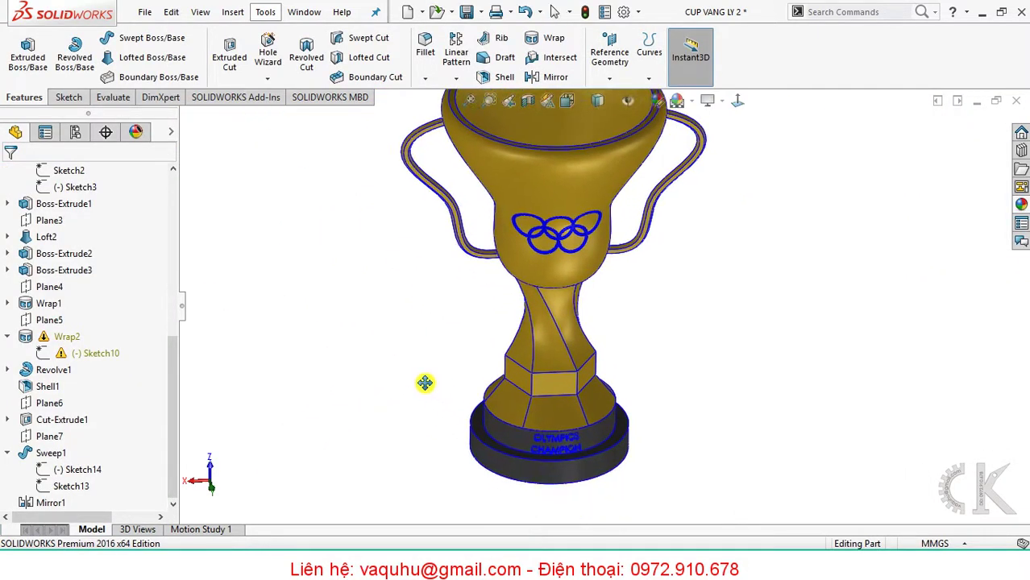
scroll(550, 395, "down", 2)
scroll(551, 435, "down", 2)
scroll(552, 450, "down", 2)
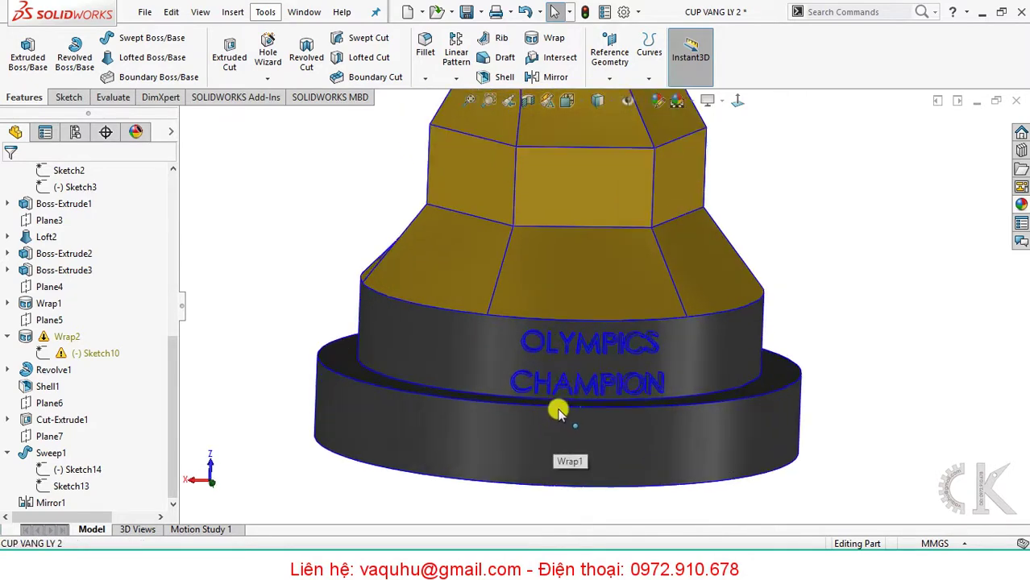
scroll(556, 407, "down", 2)
scroll(555, 386, "down", 1)
scroll(548, 366, "down", 1)
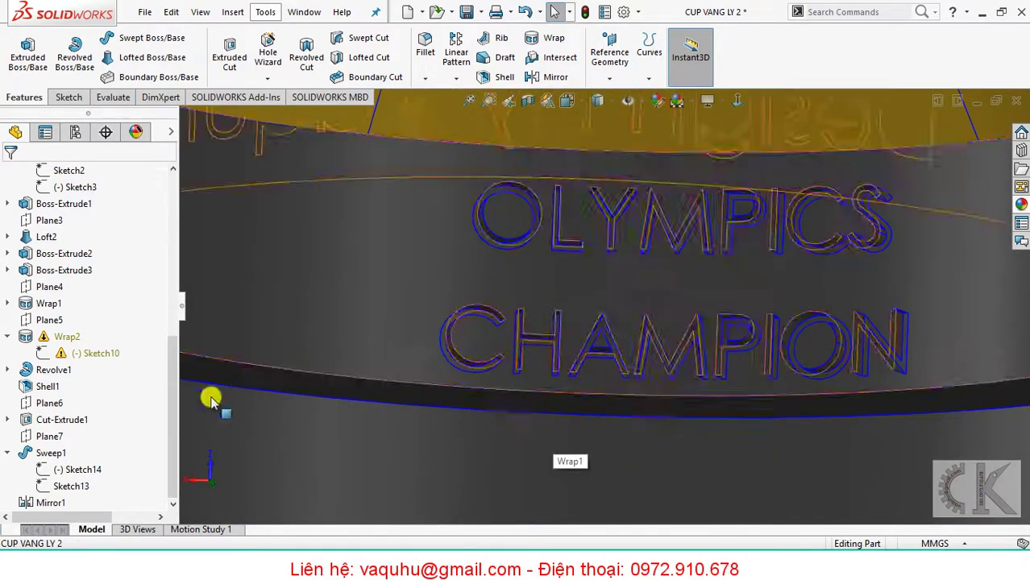
scroll(179, 415, "down", 1)
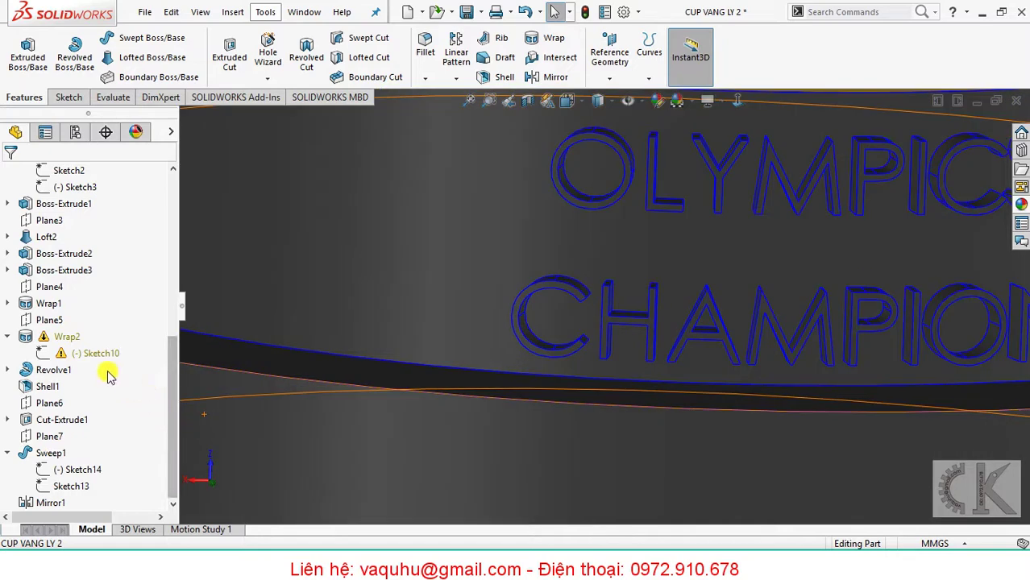
Apply a blue appearance to the Wrap1 OLYMPICS CHAMPION lettering only.
left_click(57, 306)
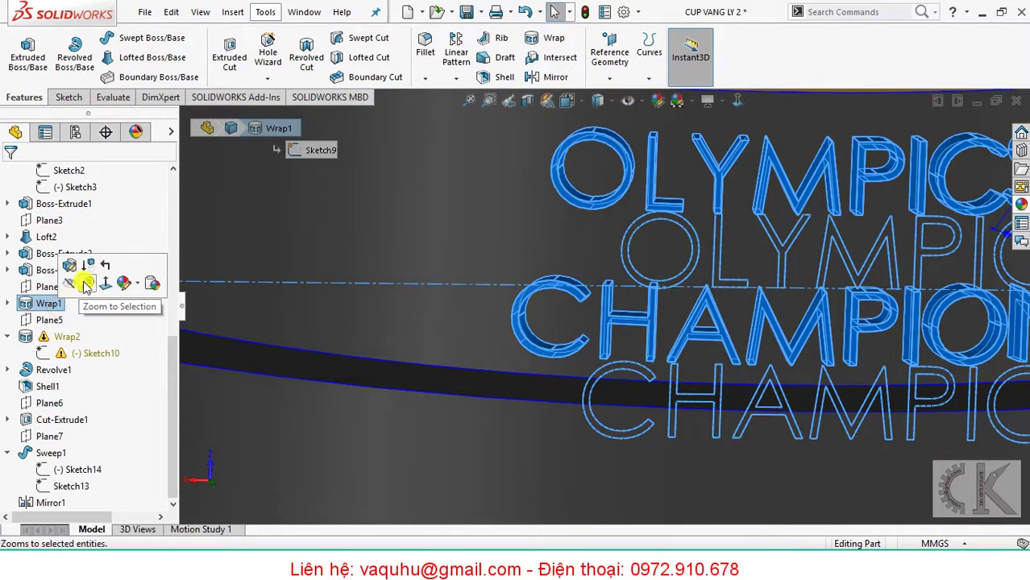
left_click(121, 283)
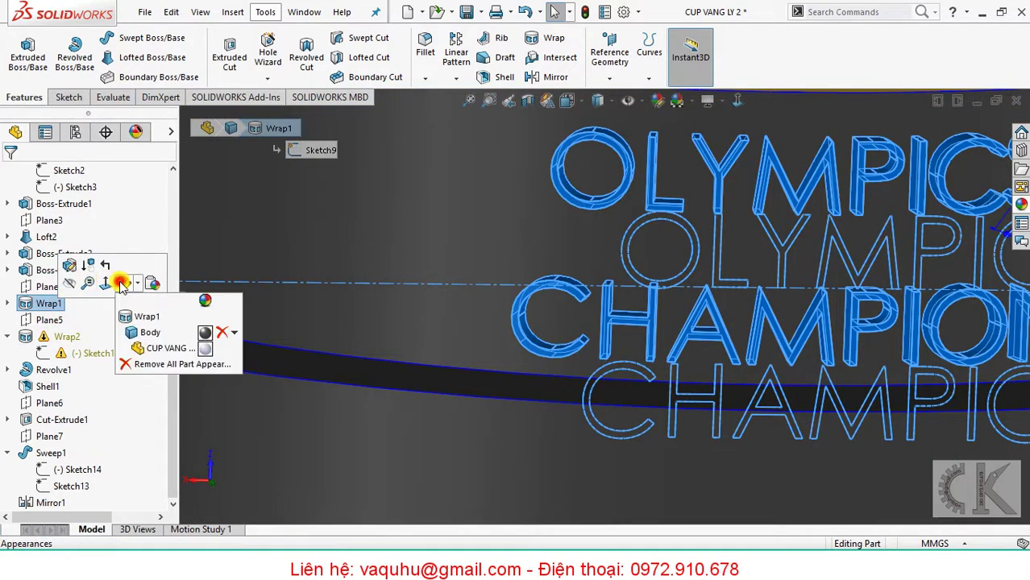
left_click(151, 319)
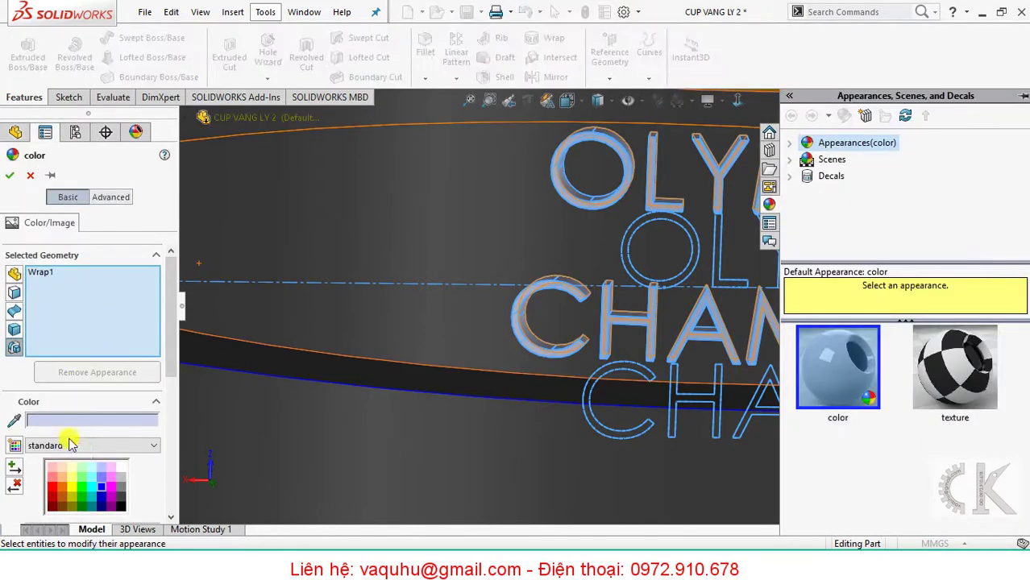
left_click(102, 485)
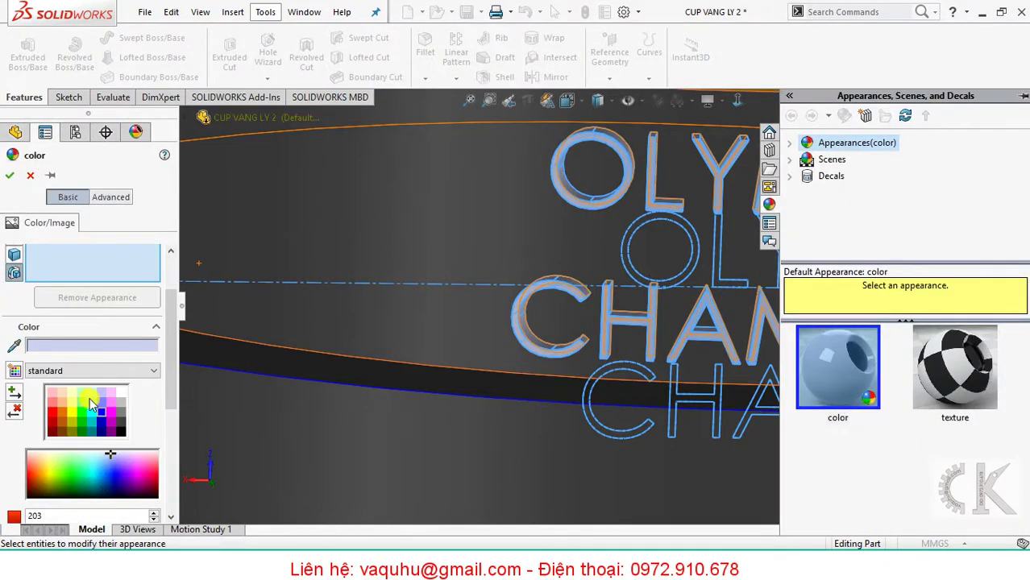
left_click(12, 179)
scroll(409, 264, "up", 3)
scroll(409, 265, "up", 3)
scroll(378, 332, "up", 2)
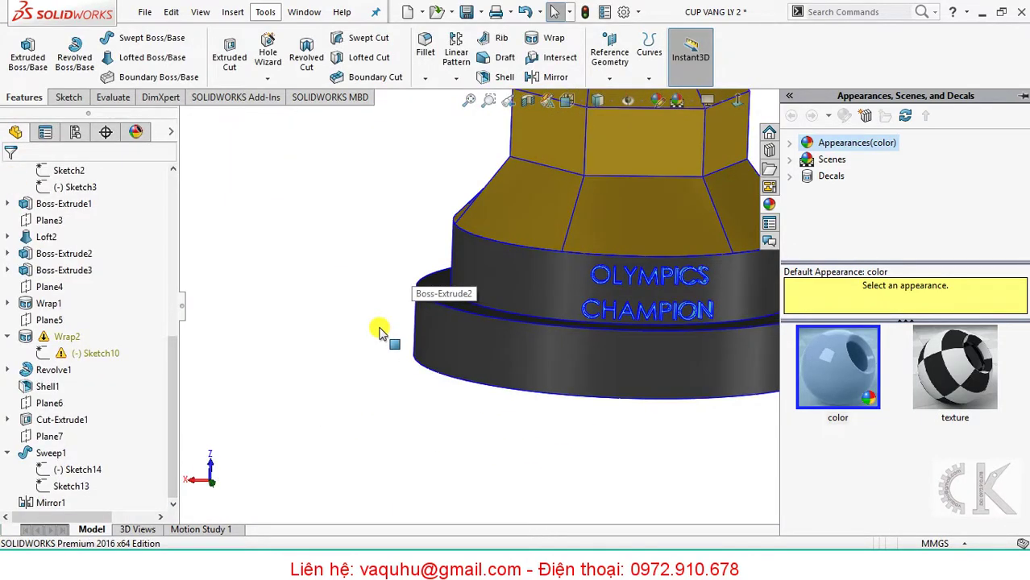
left_click(337, 329)
scroll(337, 369, "up", 2)
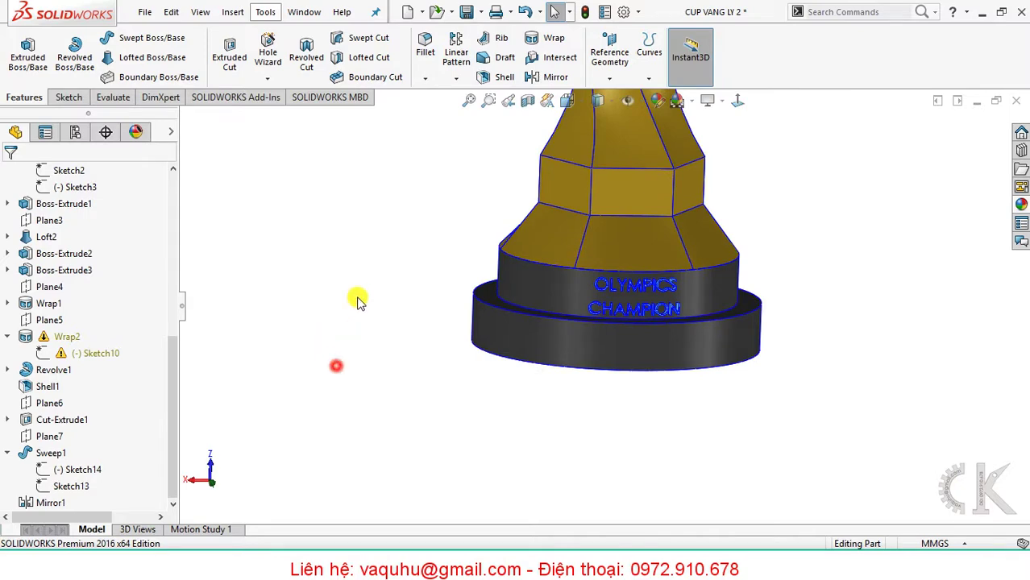
Orbit to the back and apply a new colour to the Wrap2 credit lettering only.
mouse_move(359, 299)
middle_mouse_down()
mouse_move(460, 301)
mouse_move(497, 355)
mouse_move(524, 341)
mouse_move(524, 405)
middle_mouse_up()
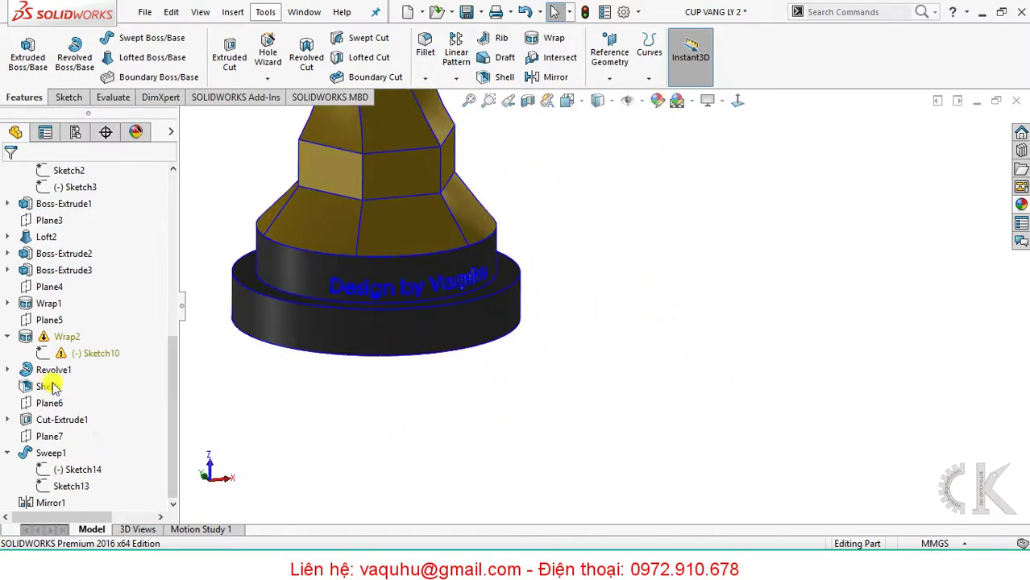
right_click(59, 343)
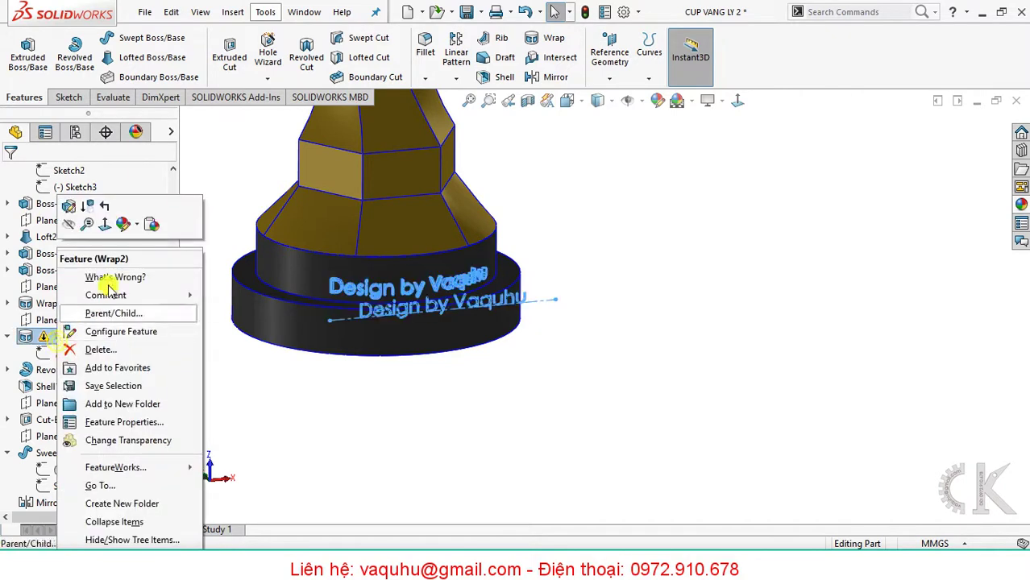
left_click(122, 223)
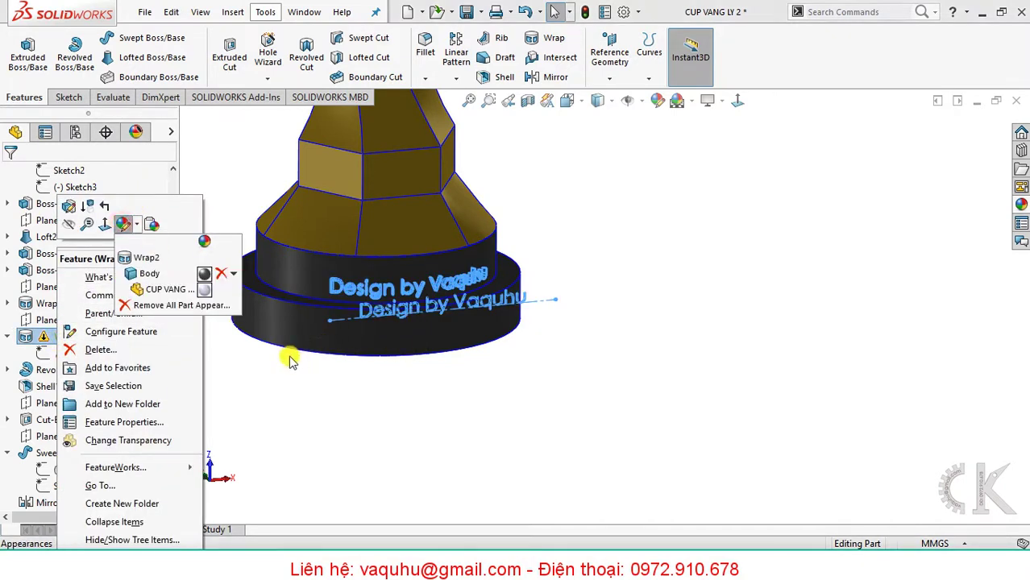
left_click(157, 259)
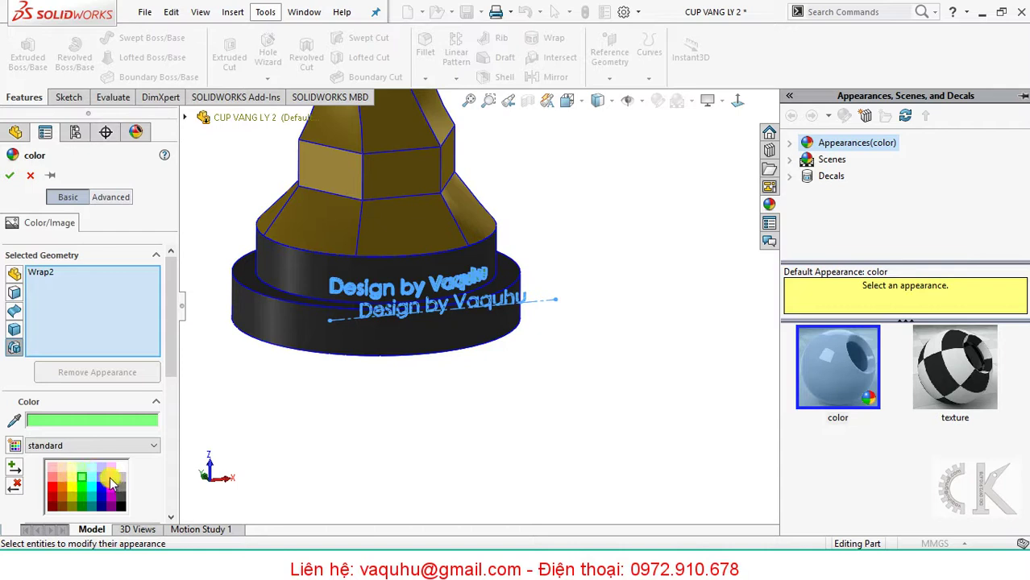
left_click(12, 177)
scroll(526, 399, "down", 3)
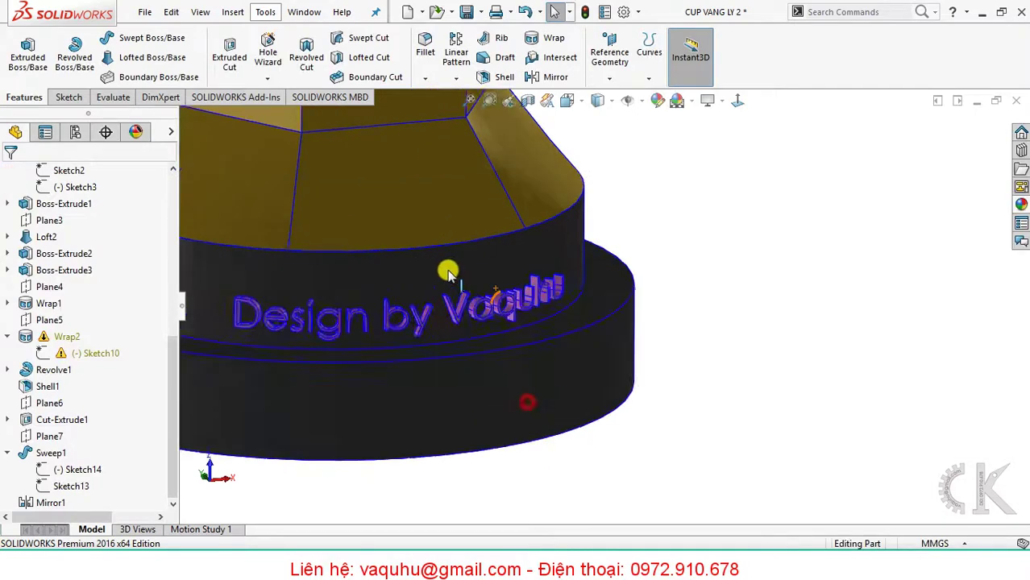
scroll(449, 278, "up", 2)
scroll(455, 292, "up", 2)
scroll(564, 292, "up", 3)
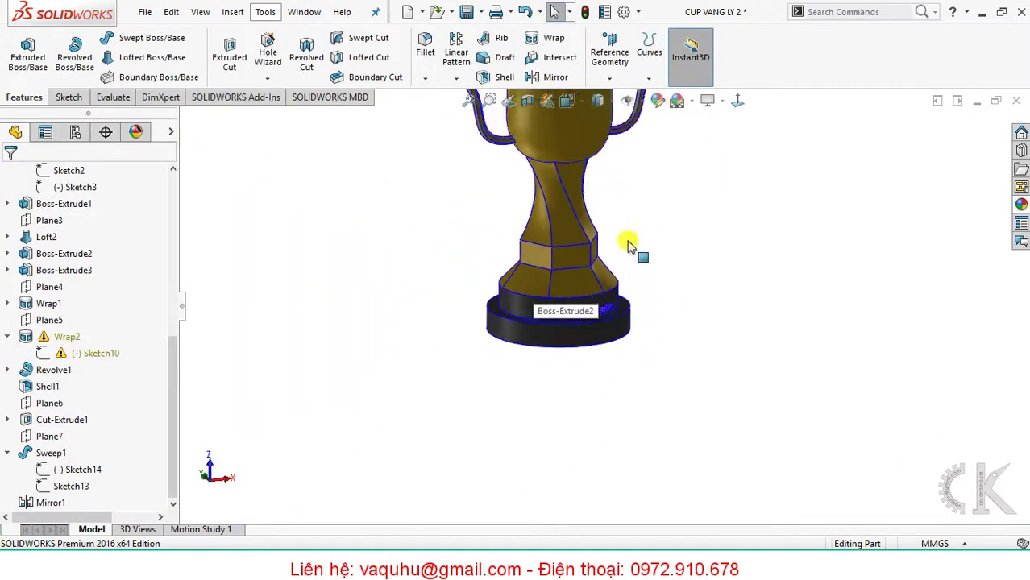
scroll(628, 244, "up", 3)
mouse_move(652, 248)
middle_mouse_down()
mouse_move(644, 318)
mouse_move(524, 341)
mouse_move(458, 332)
mouse_move(520, 299)
mouse_move(555, 320)
mouse_move(593, 299)
mouse_move(604, 355)
middle_mouse_up()
scroll(587, 330, "down", 2)
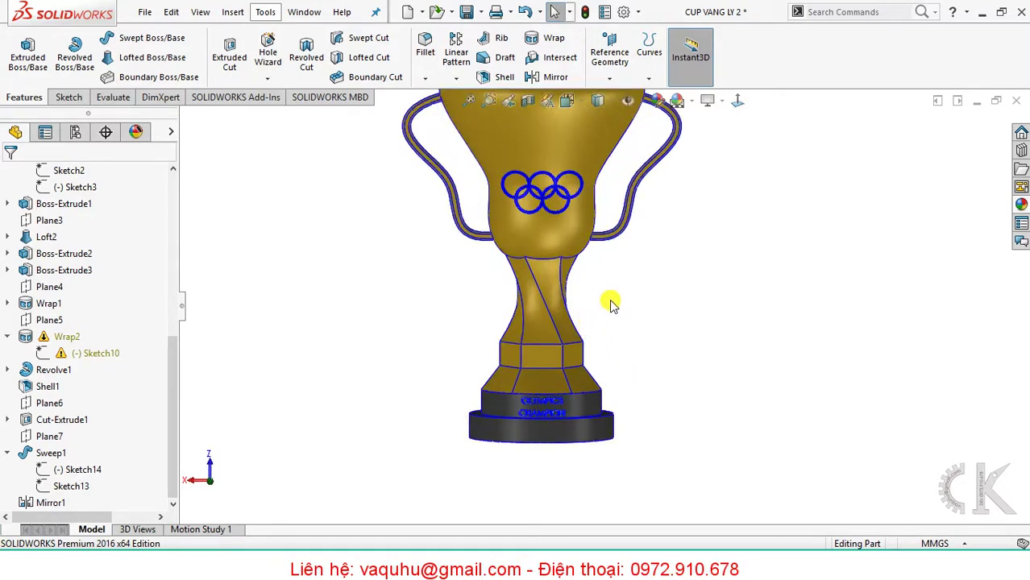
mouse_move(610, 304)
middle_mouse_down("ctrl")
mouse_move(609, 350)
mouse_move(626, 365)
middle_mouse_up("ctrl")
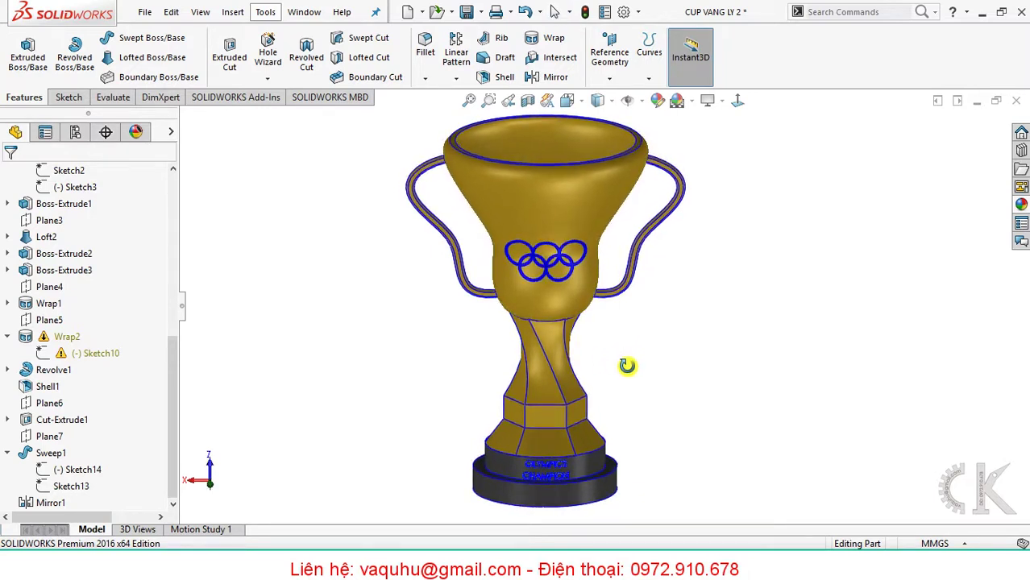